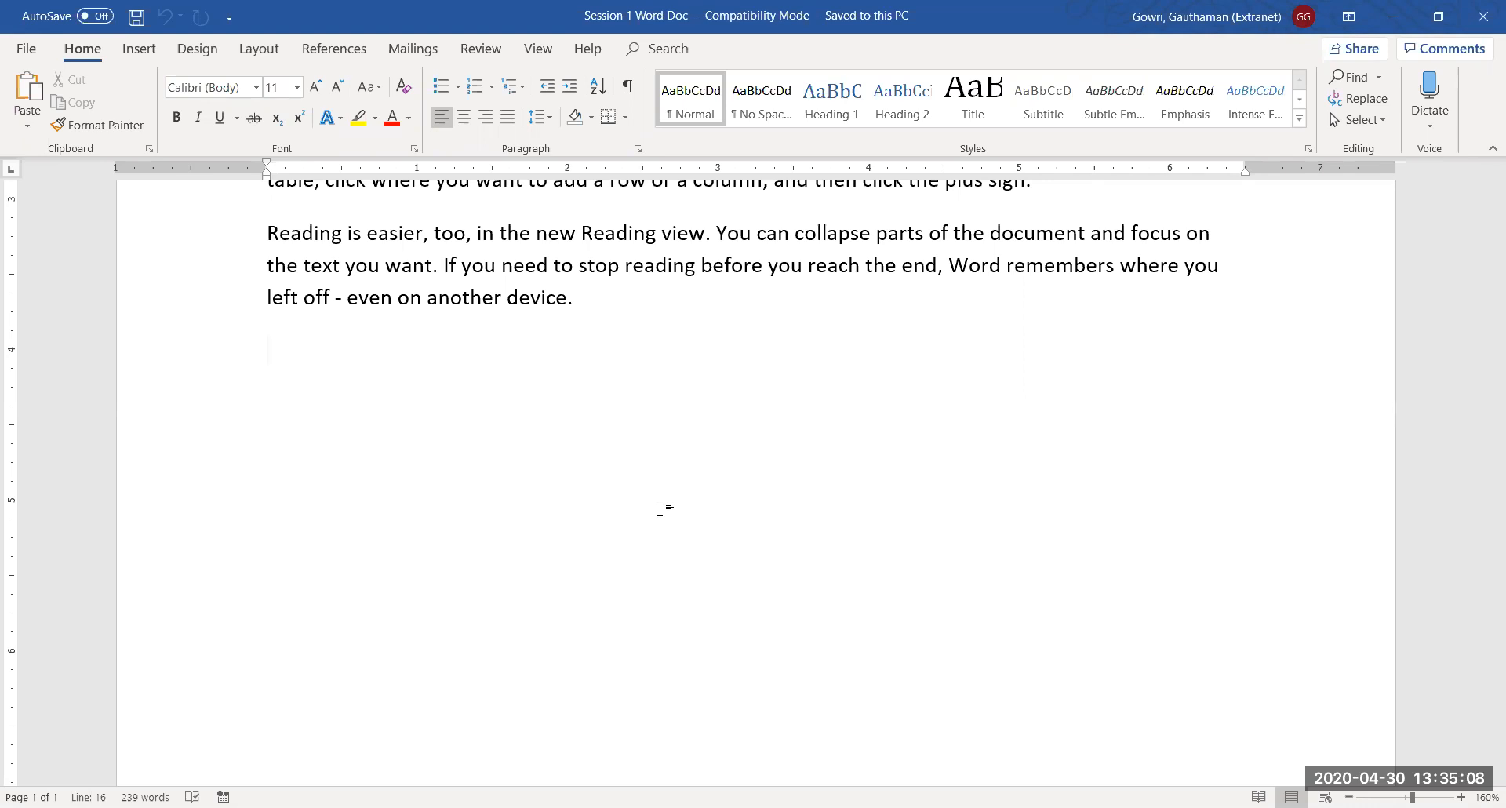
Step: Insert a table with 5 columns and 4 rows below the last paragraph
left_click(141, 49)
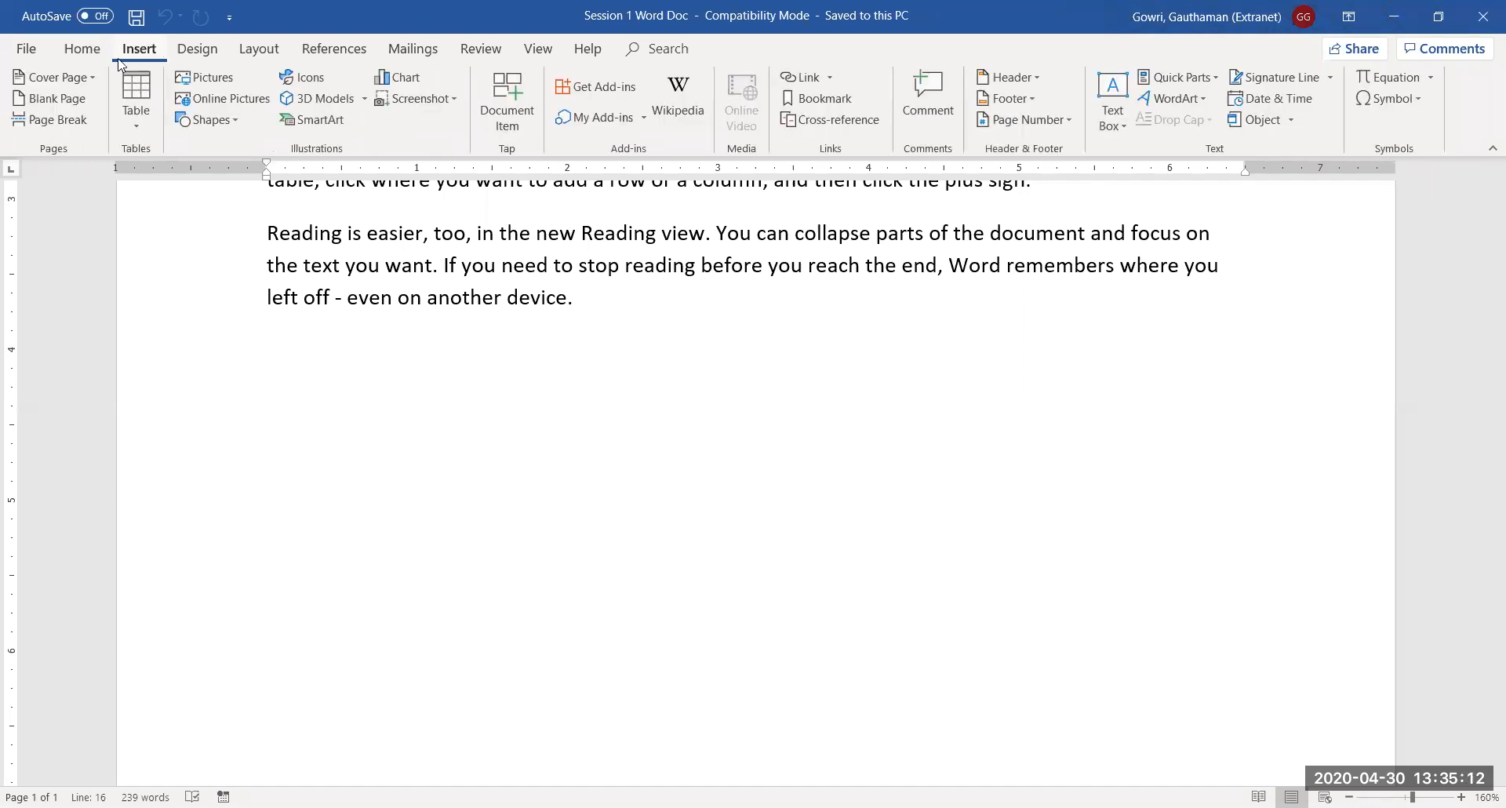
left_click(135, 127)
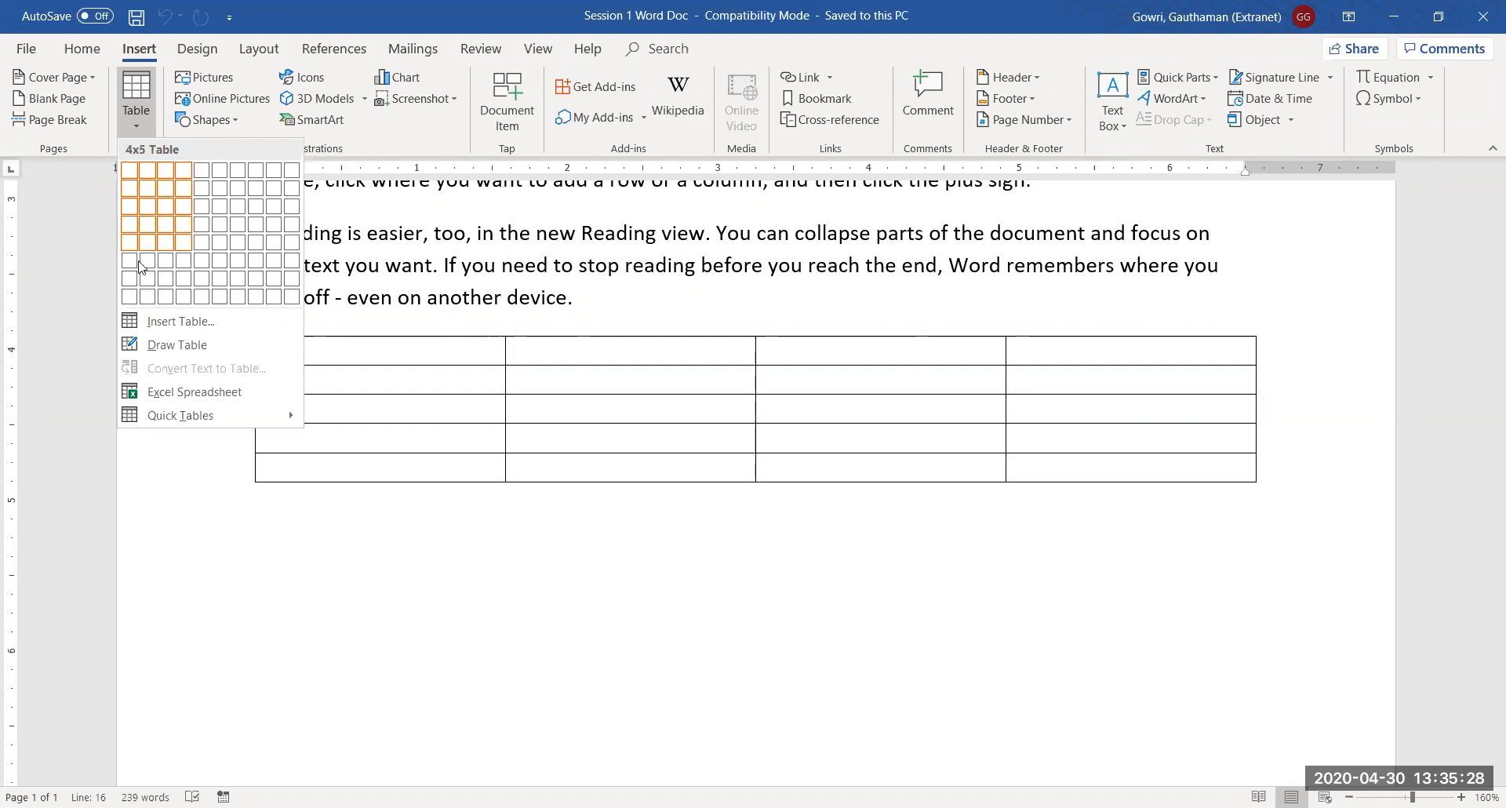
left_click(189, 417)
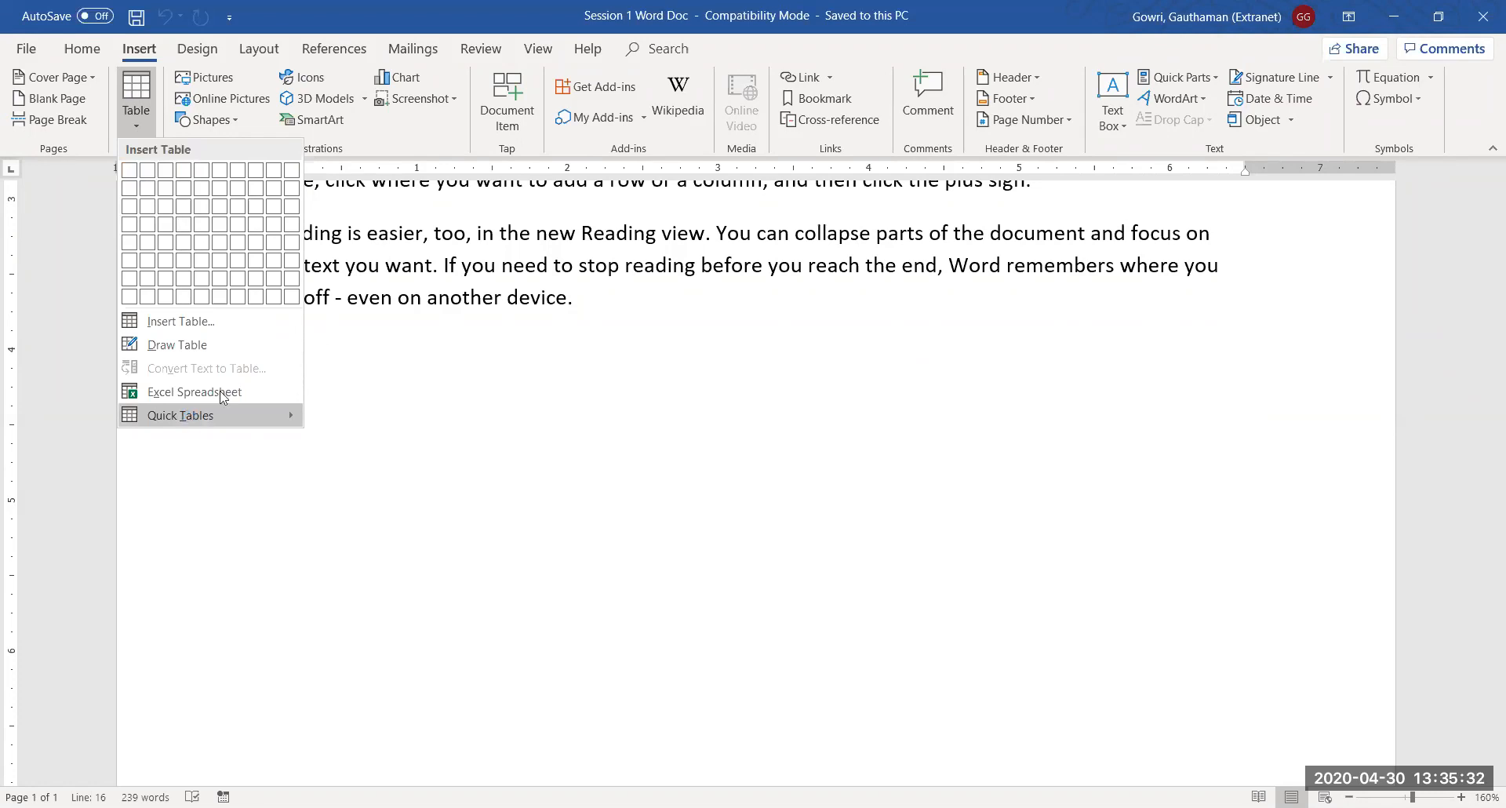
left_click(174, 323)
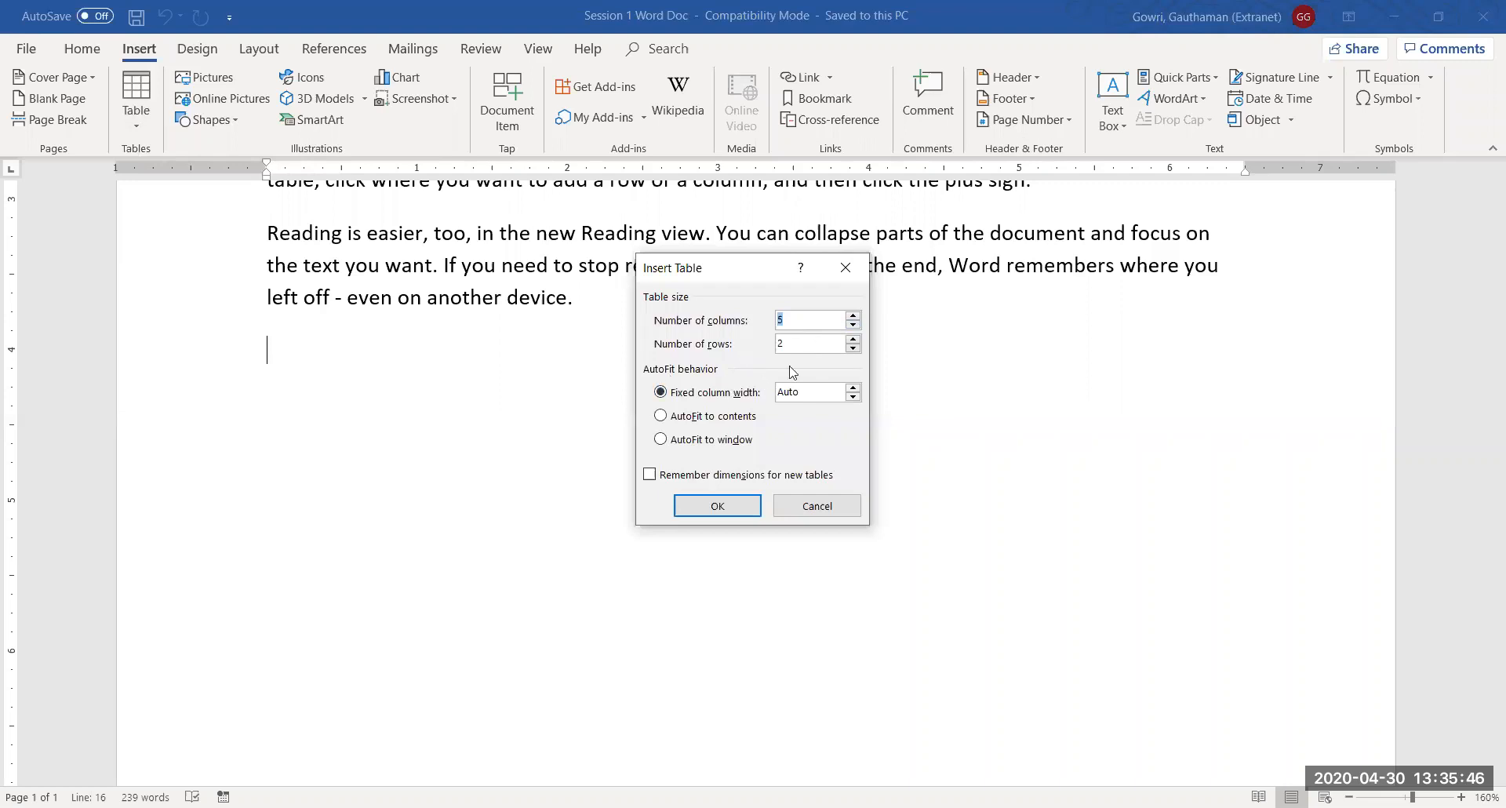
left_click(857, 342)
left_click(856, 341)
left_click(716, 506)
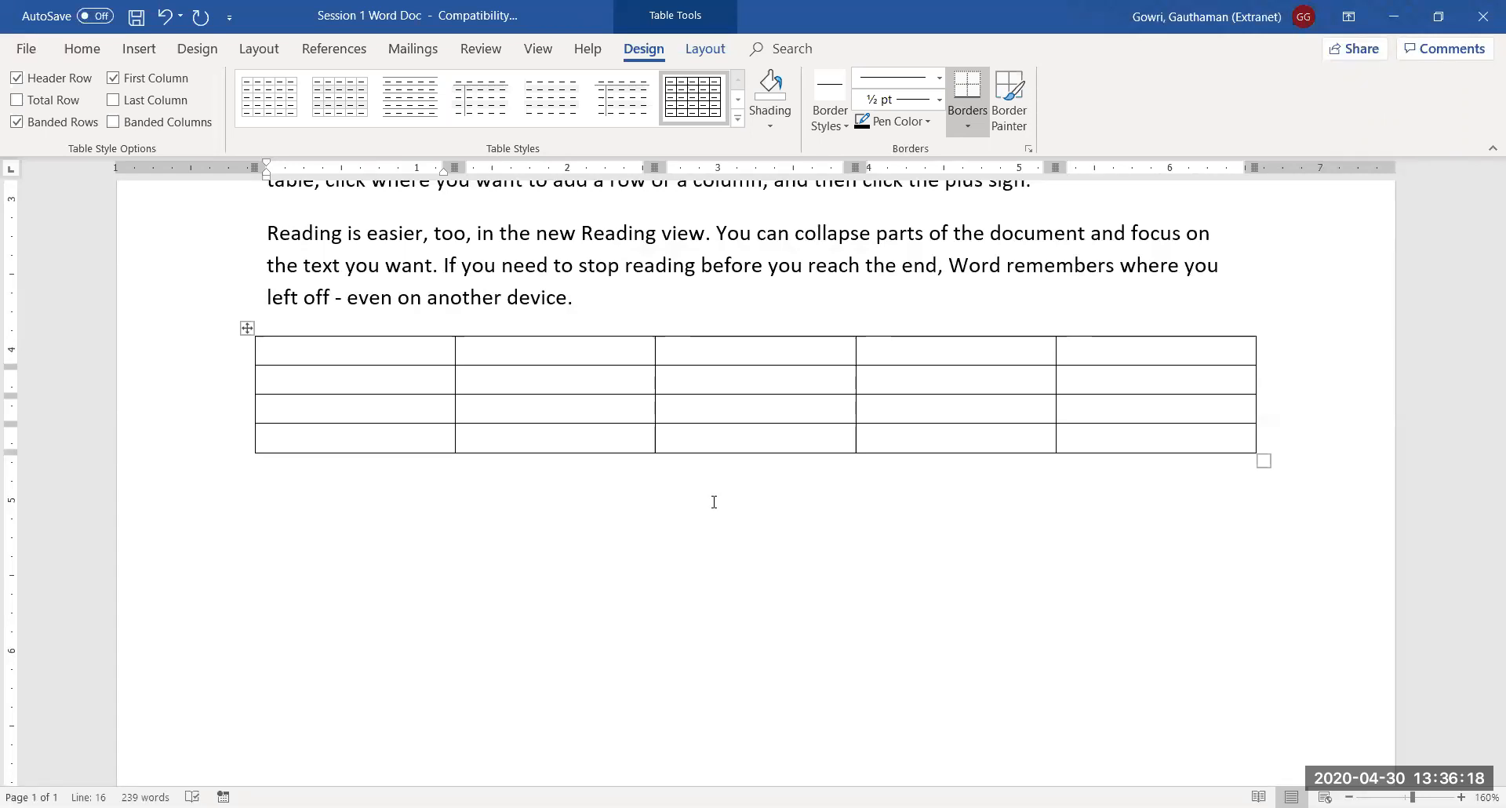
Step: Fill the table's first column with Batch Schedules, MS Word, Excel and VBA, one entry per row
type("Bat")
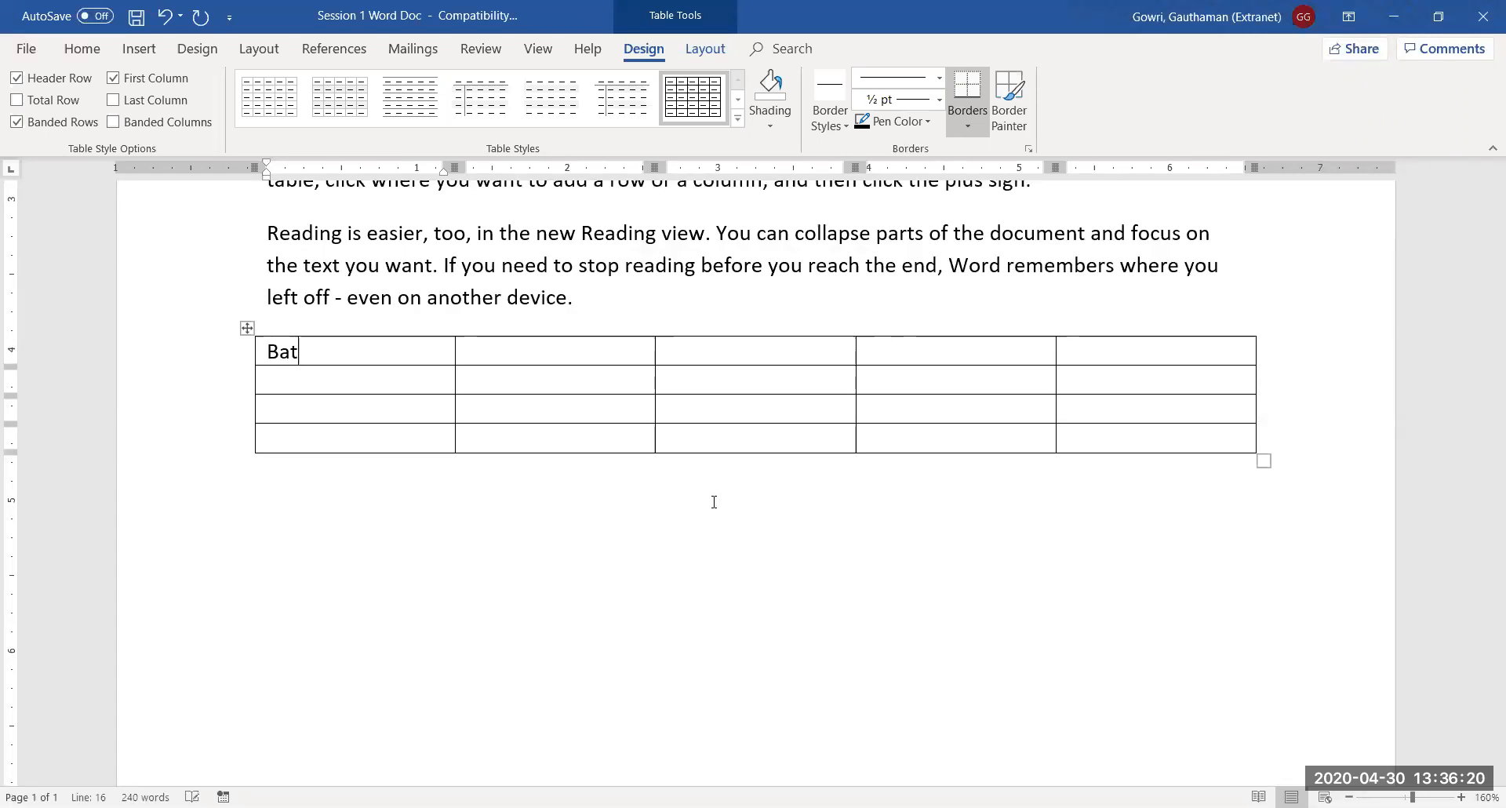
type("ch Sched")
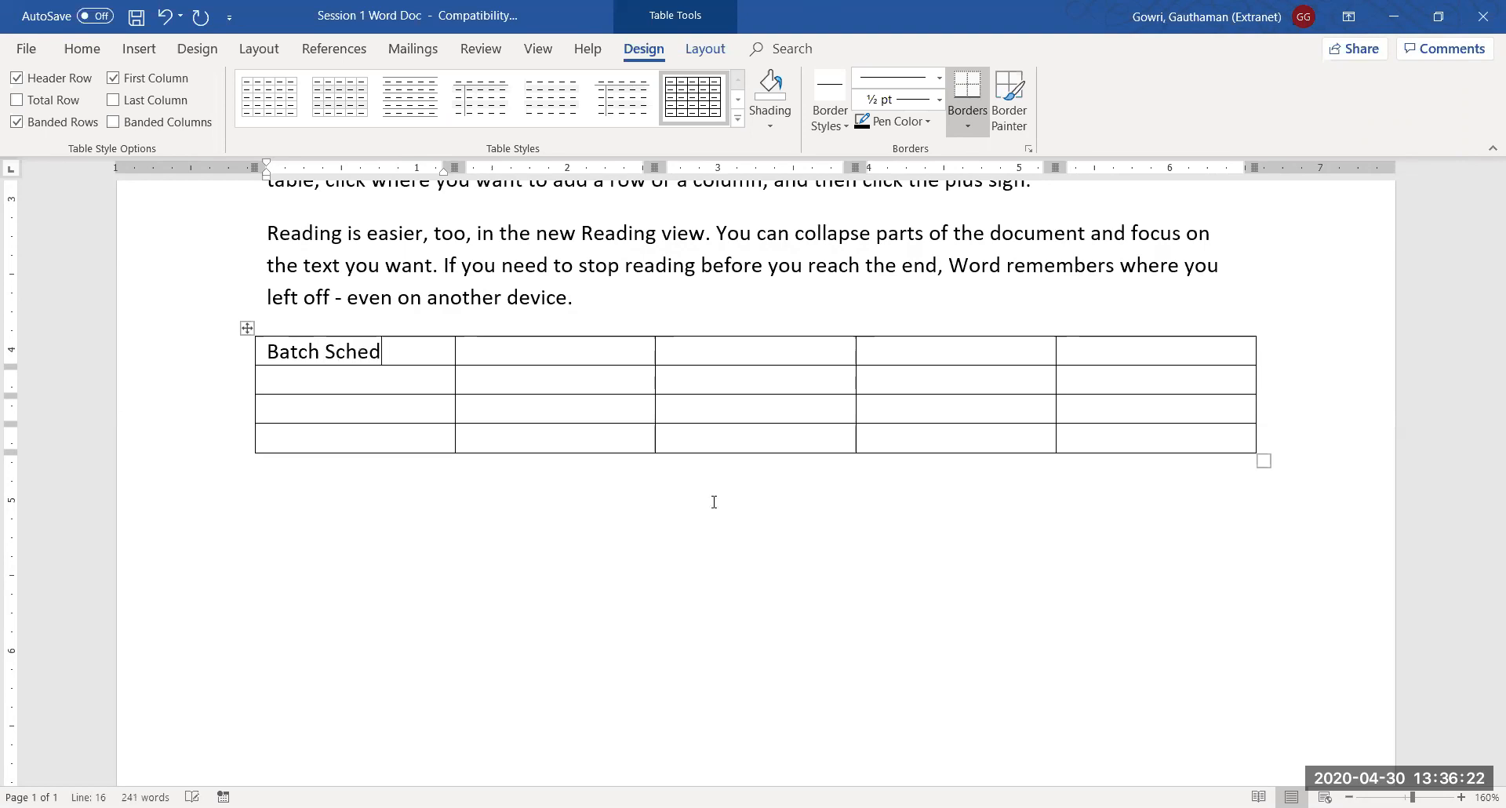
type("ules")
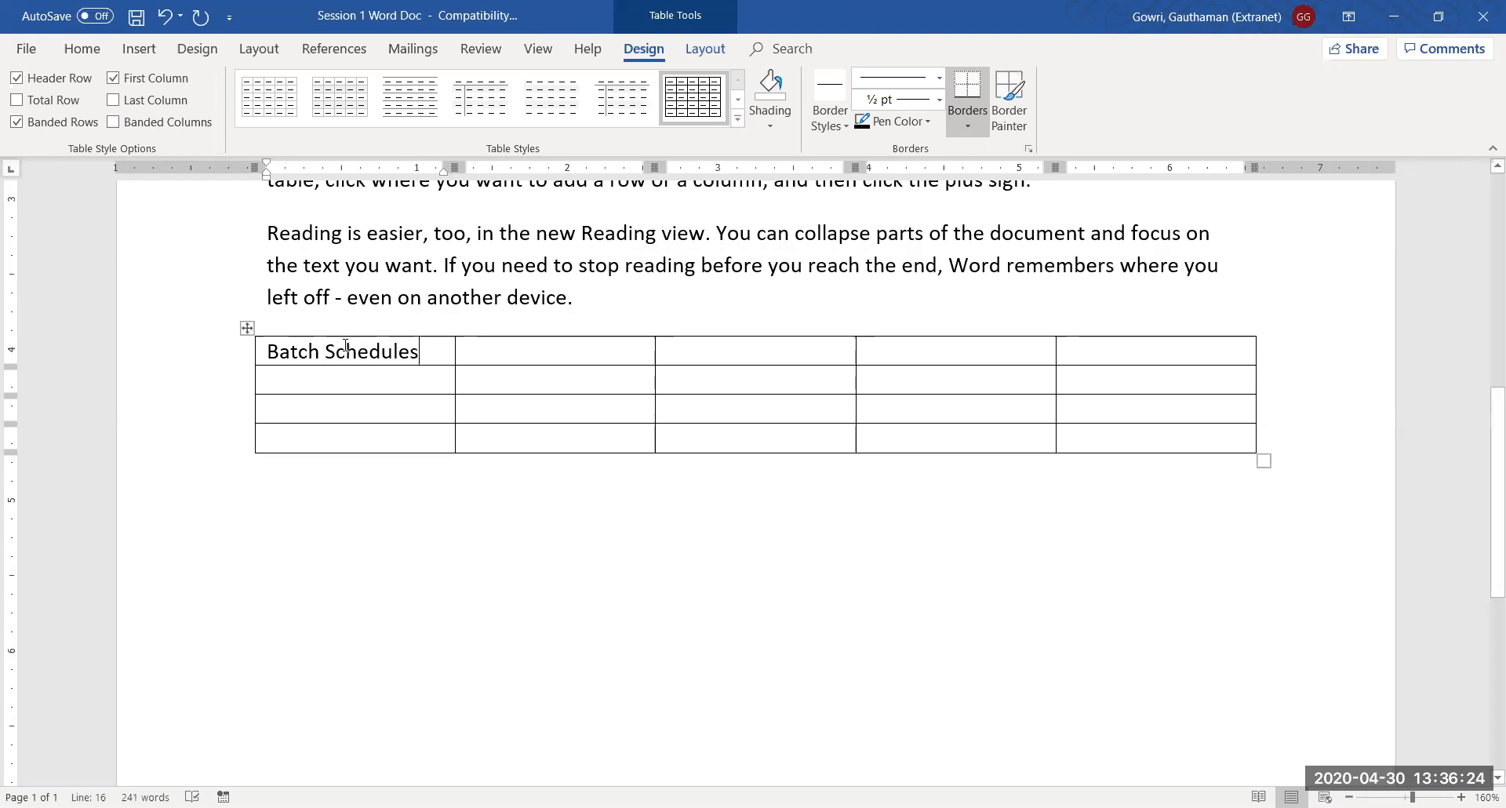
left_click(347, 378)
type("MS Word")
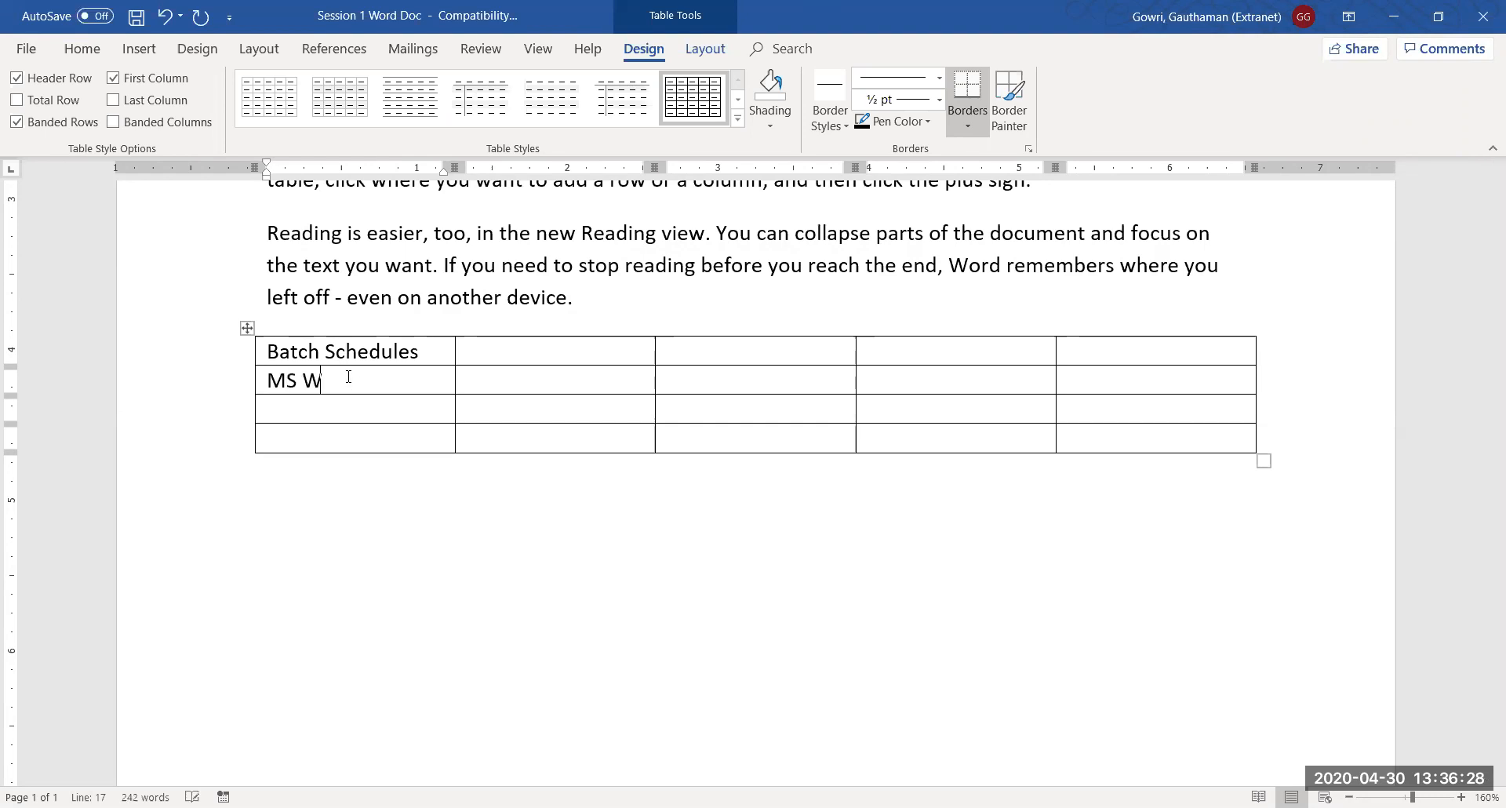
left_click(337, 410)
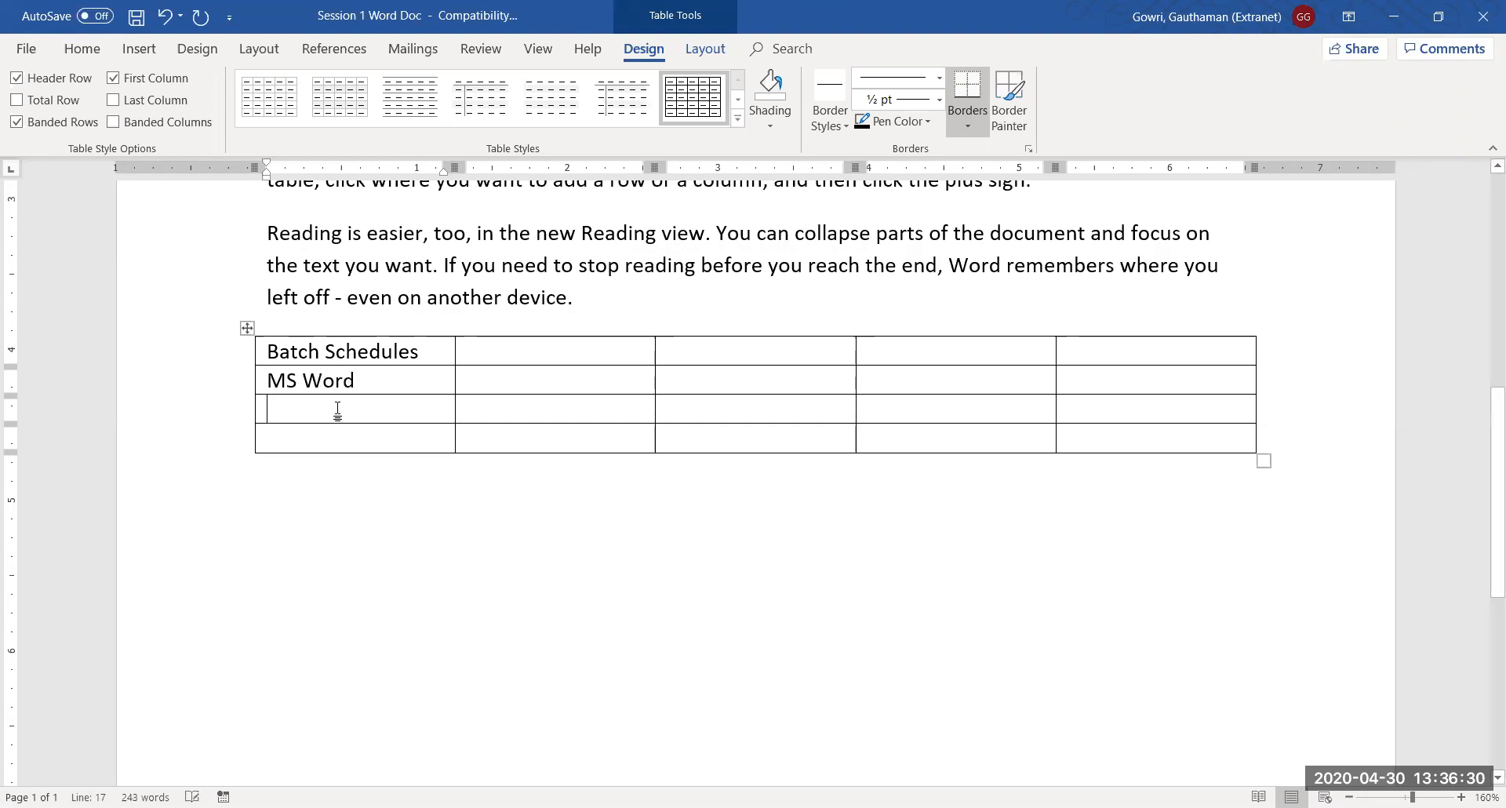
type("Excel")
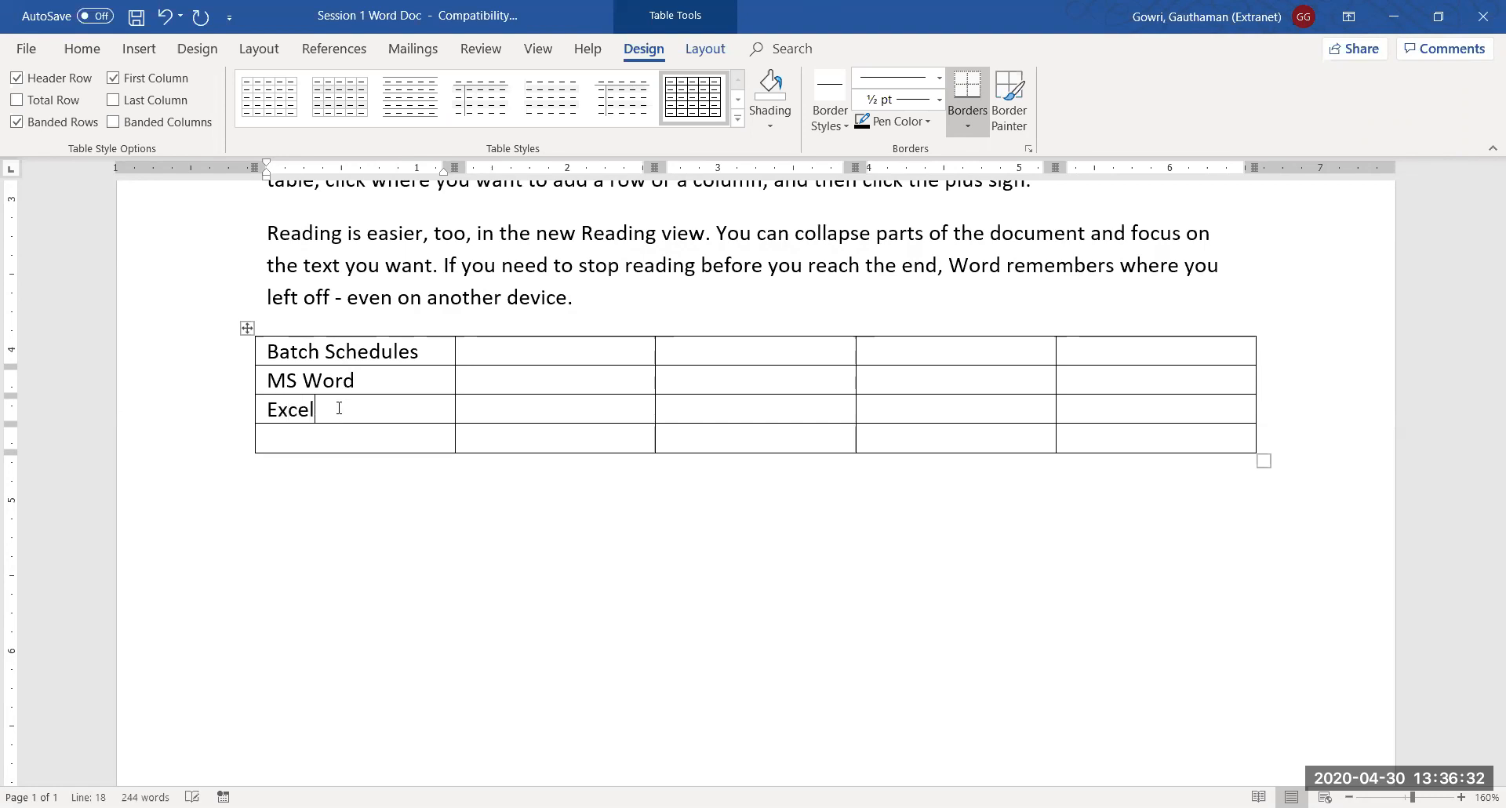
left_click(325, 437)
type("VBA")
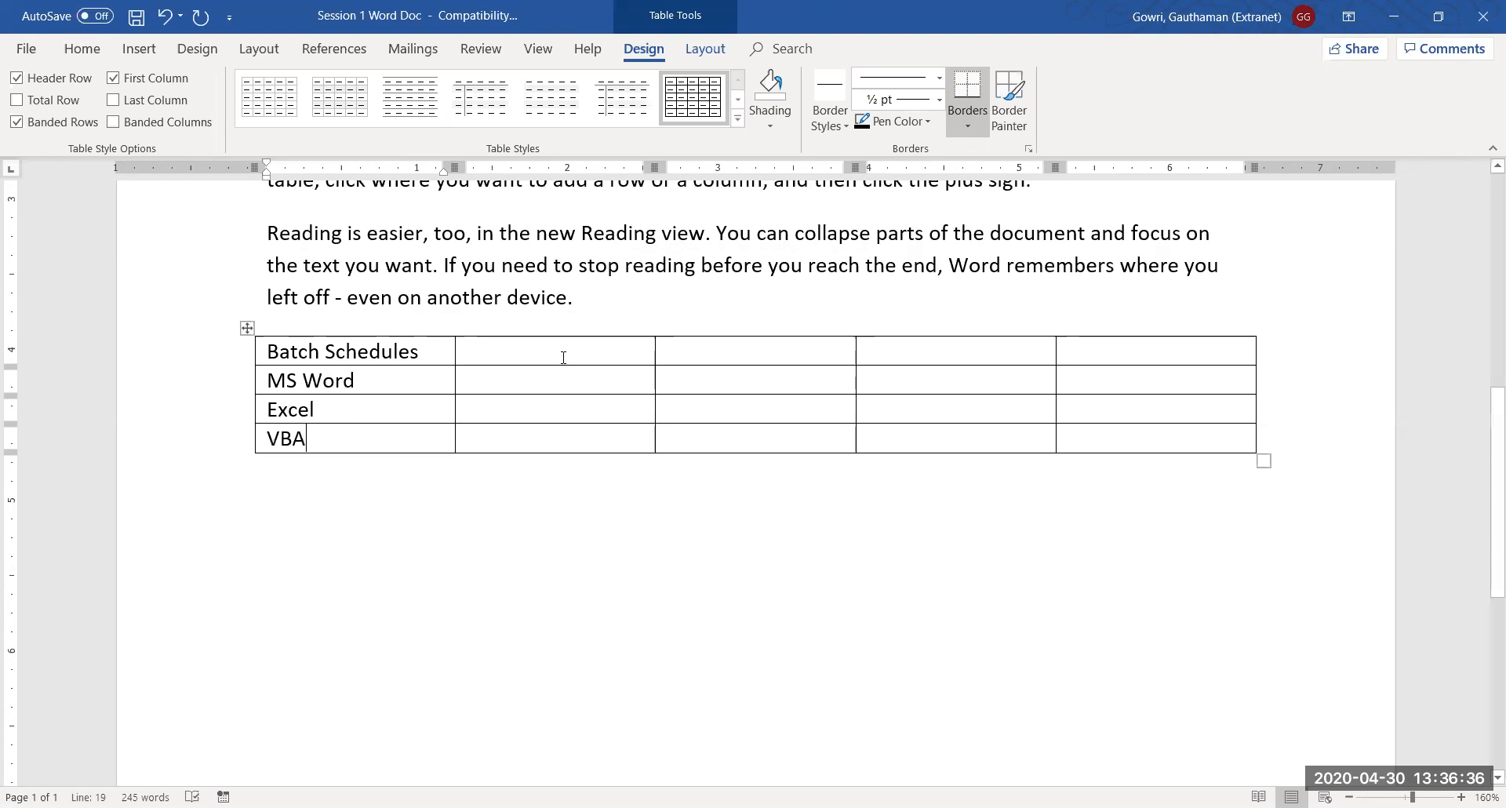
Step: Enter Monday and Tuesday as the headings of the second and third columns
left_click(537, 360)
type("Mond")
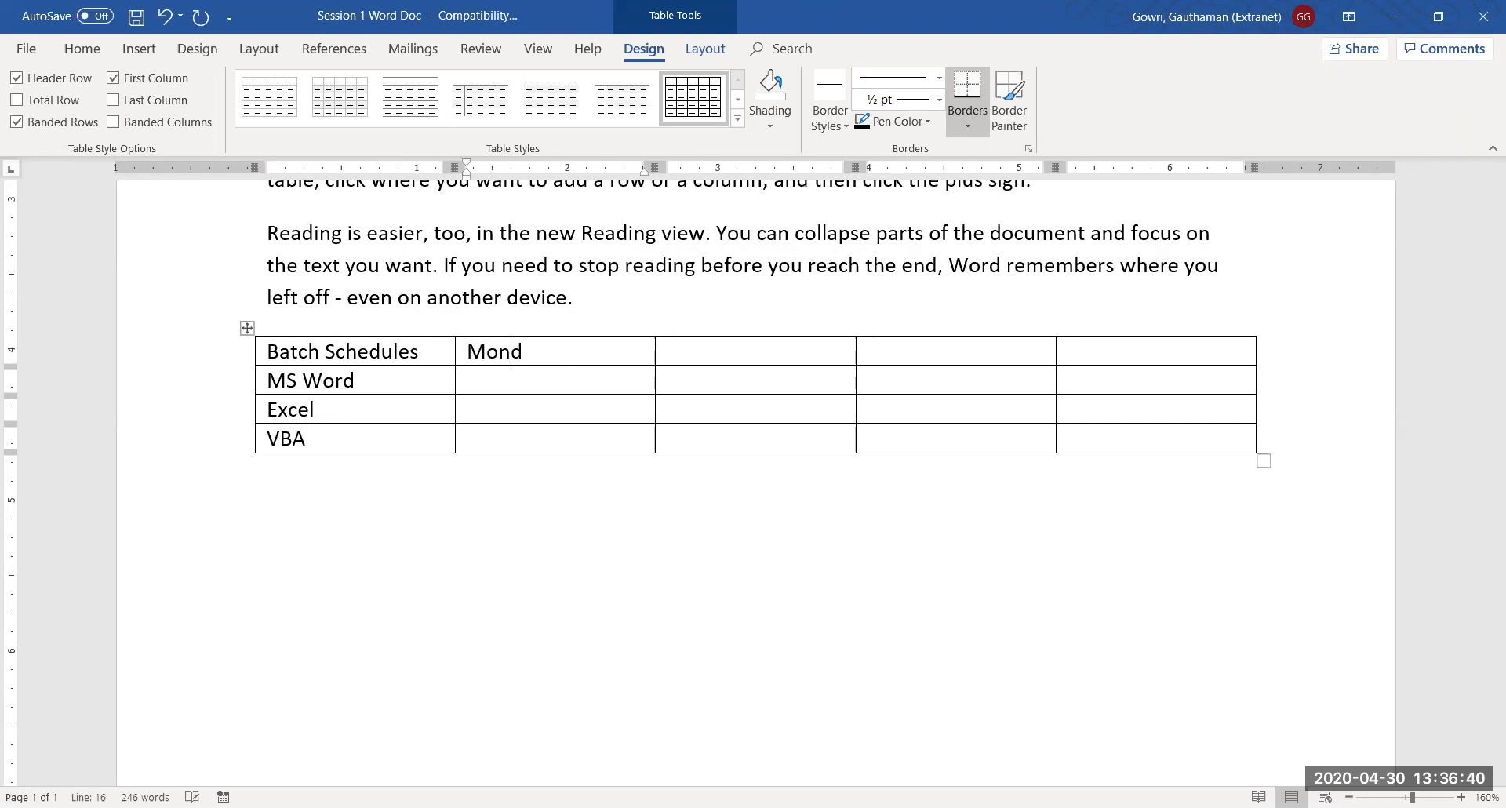
type("ay")
key("Tab")
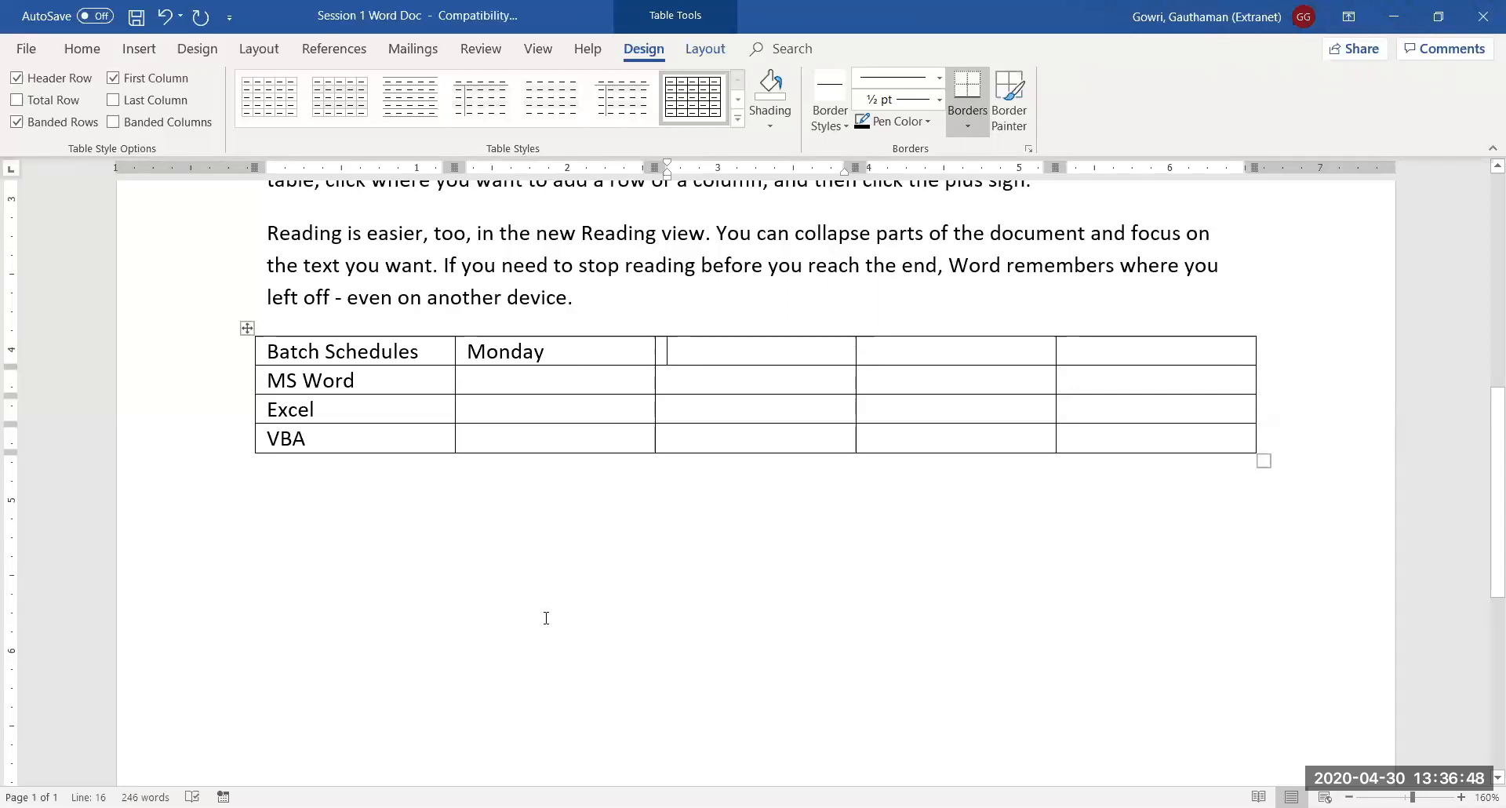
type("Tue")
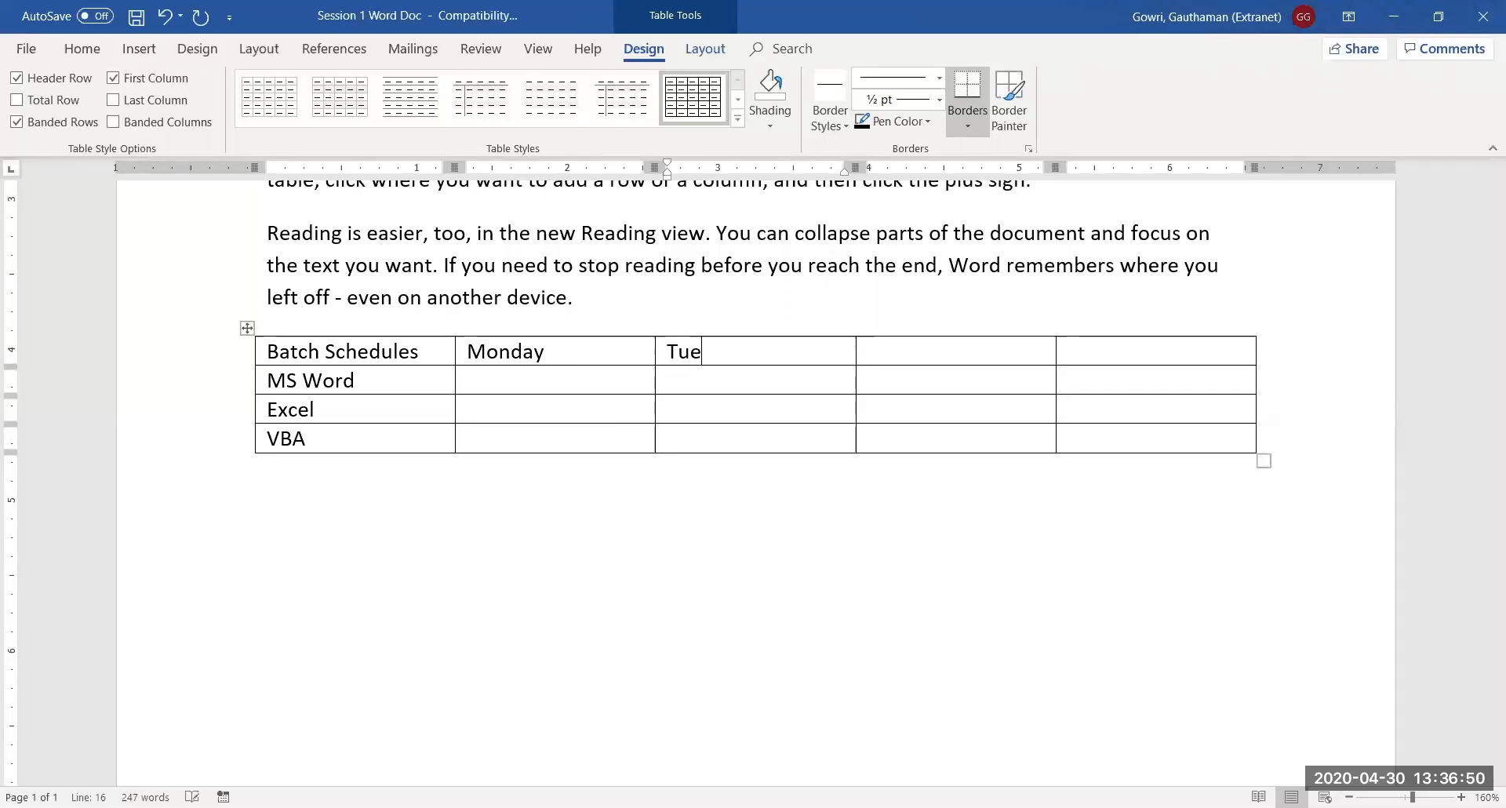
type("sday")
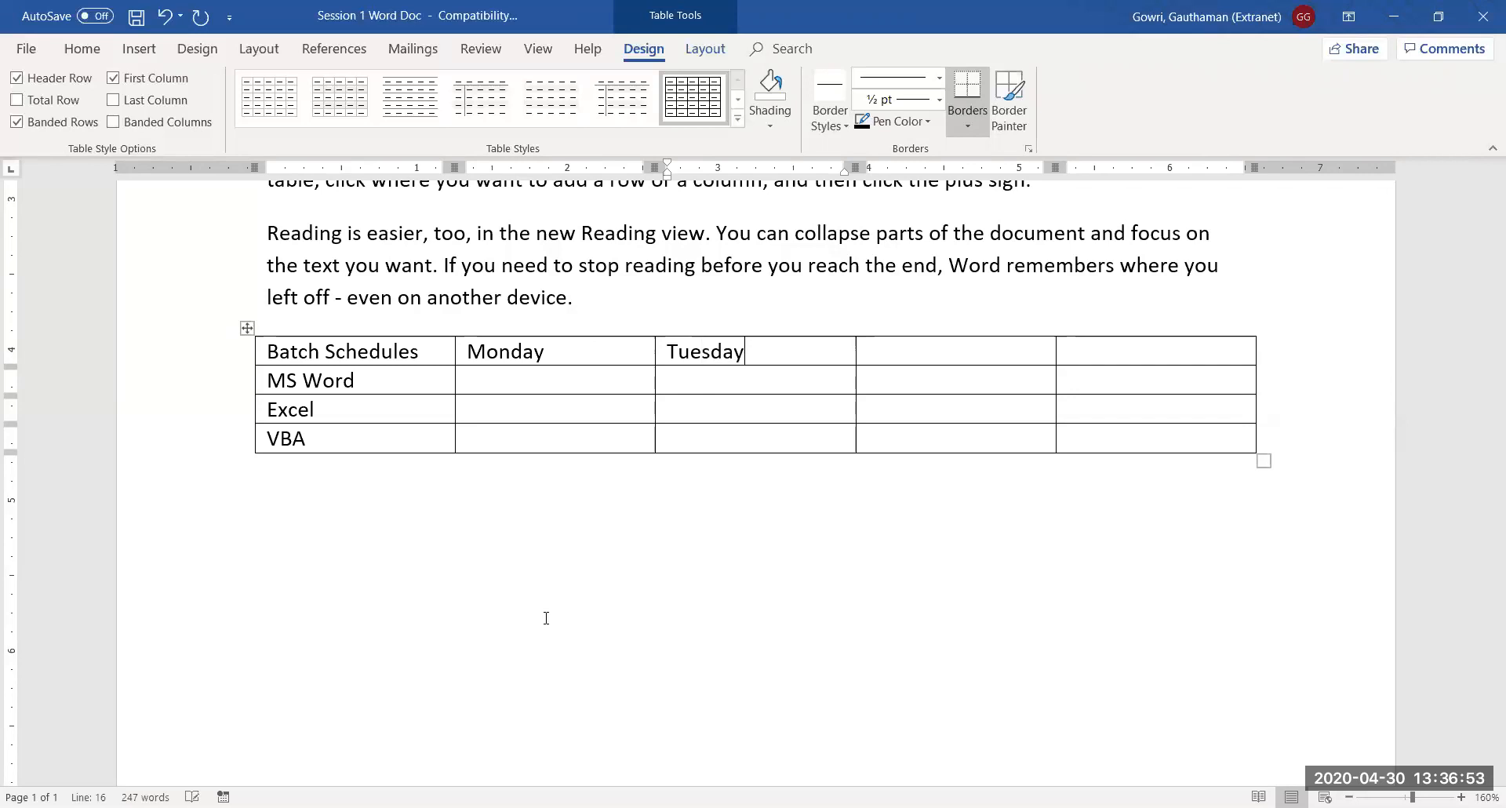
Step: Enter Wednesday and Thursday as the headings of the fourth and fifth columns
left_click(905, 351)
type("Wed")
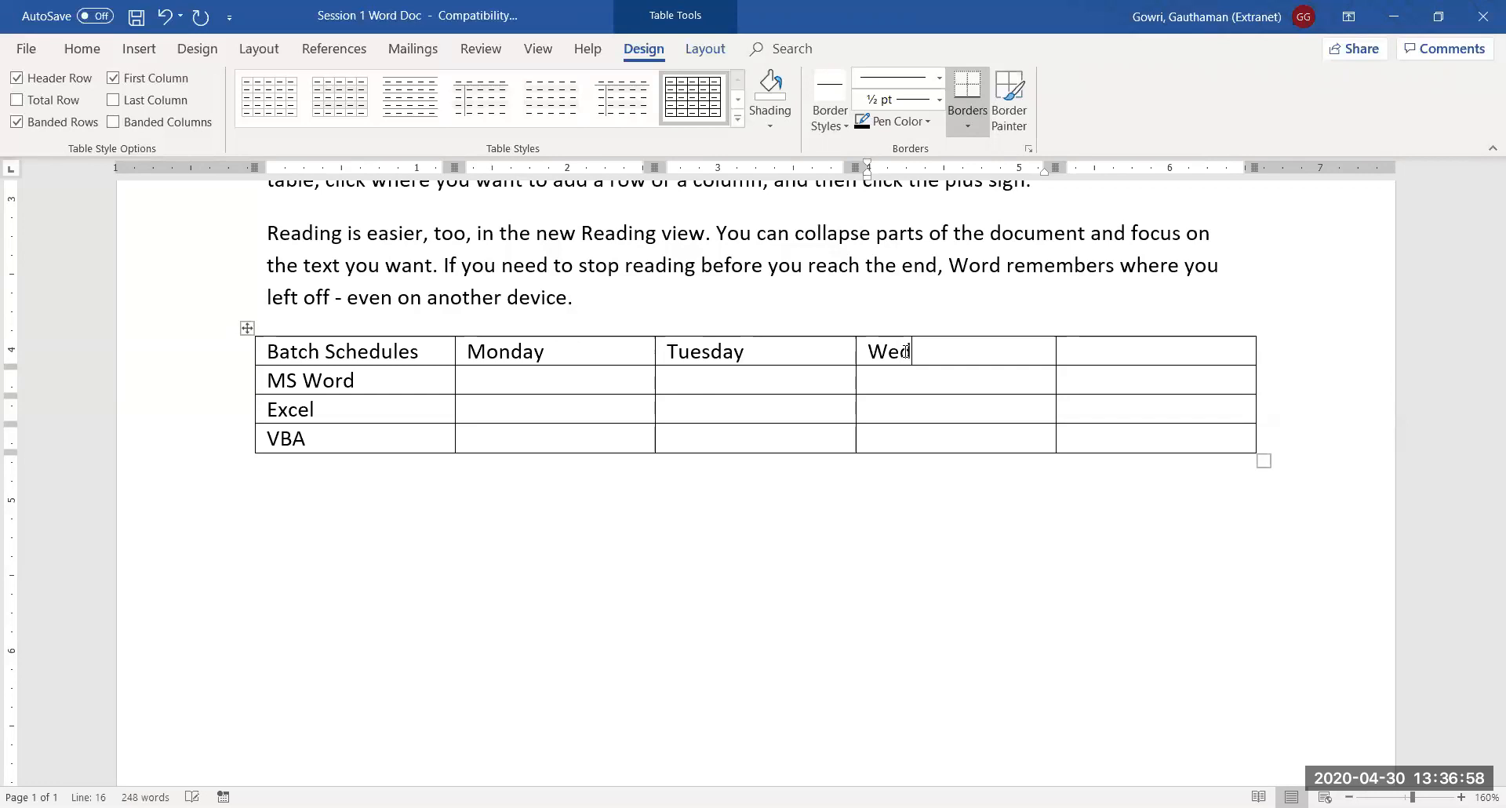
type("nesday")
key("Tab")
type("Thu")
type("rds")
key("BackSpace")
key("BackSpace")
type("sday")
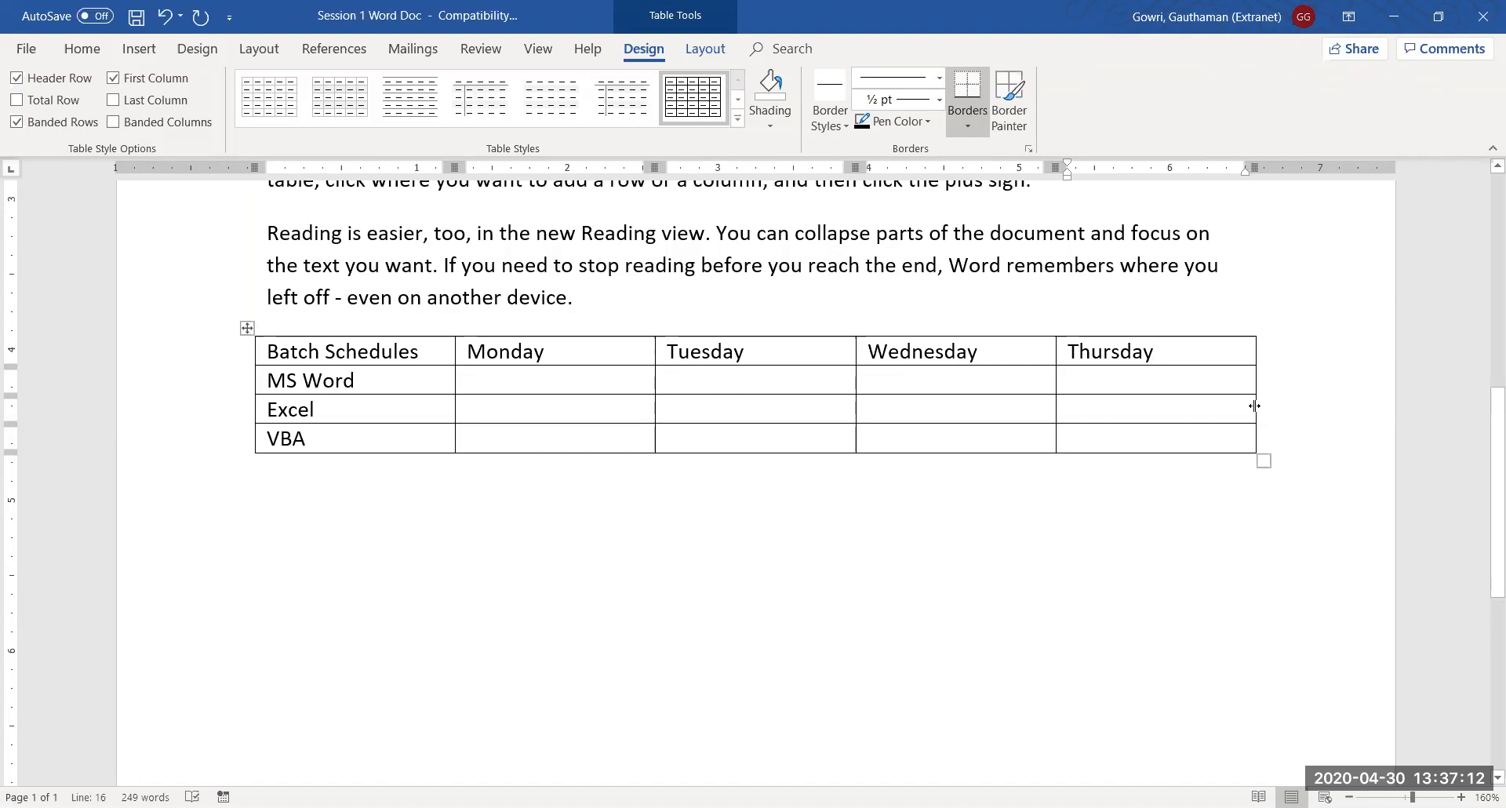
Step: Narrow the Thursday column to about 0.8 inches by moving the table's outer edge inward
left_click(1205, 409)
left_click(248, 328)
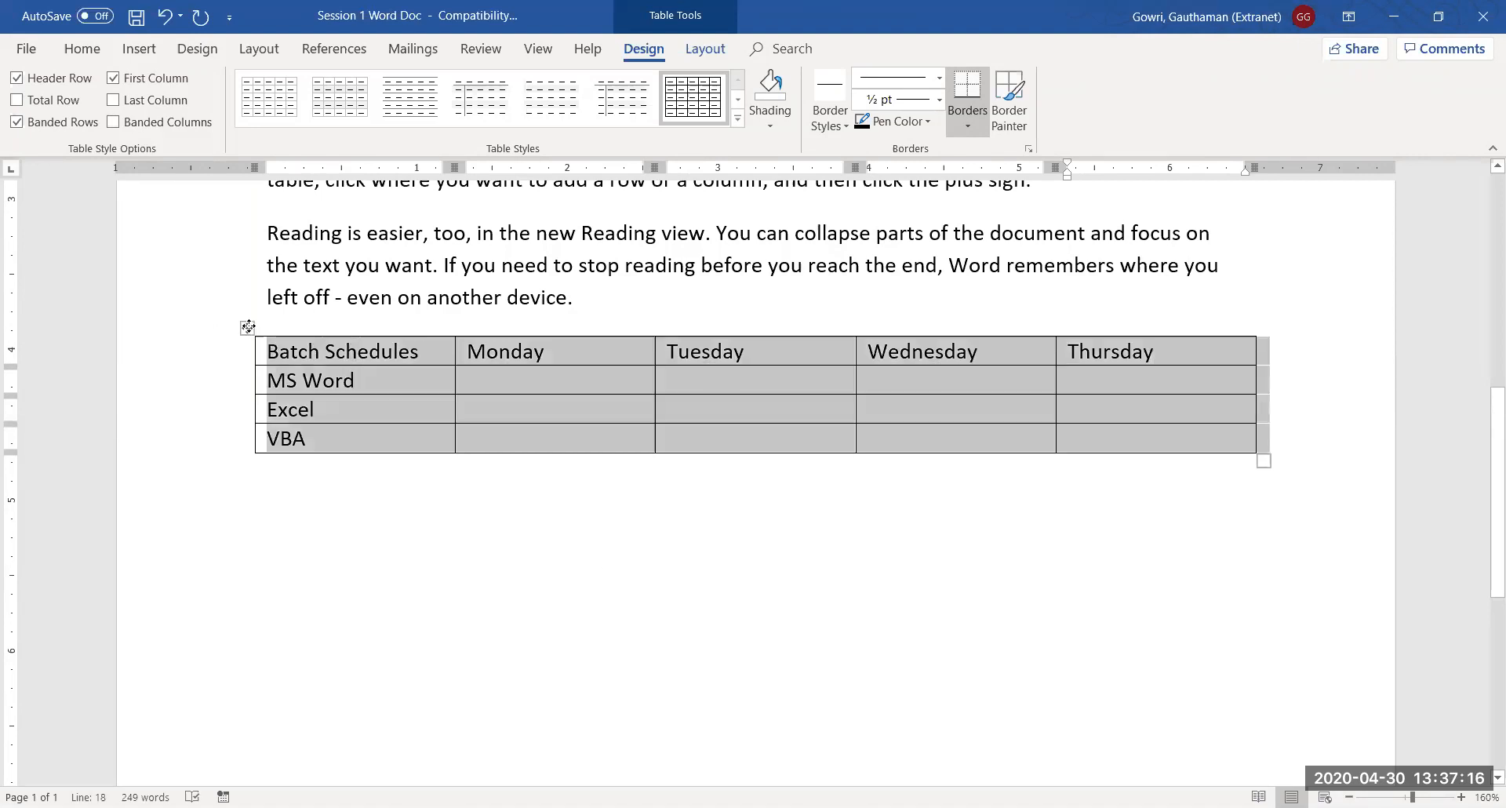
left_click(1169, 393)
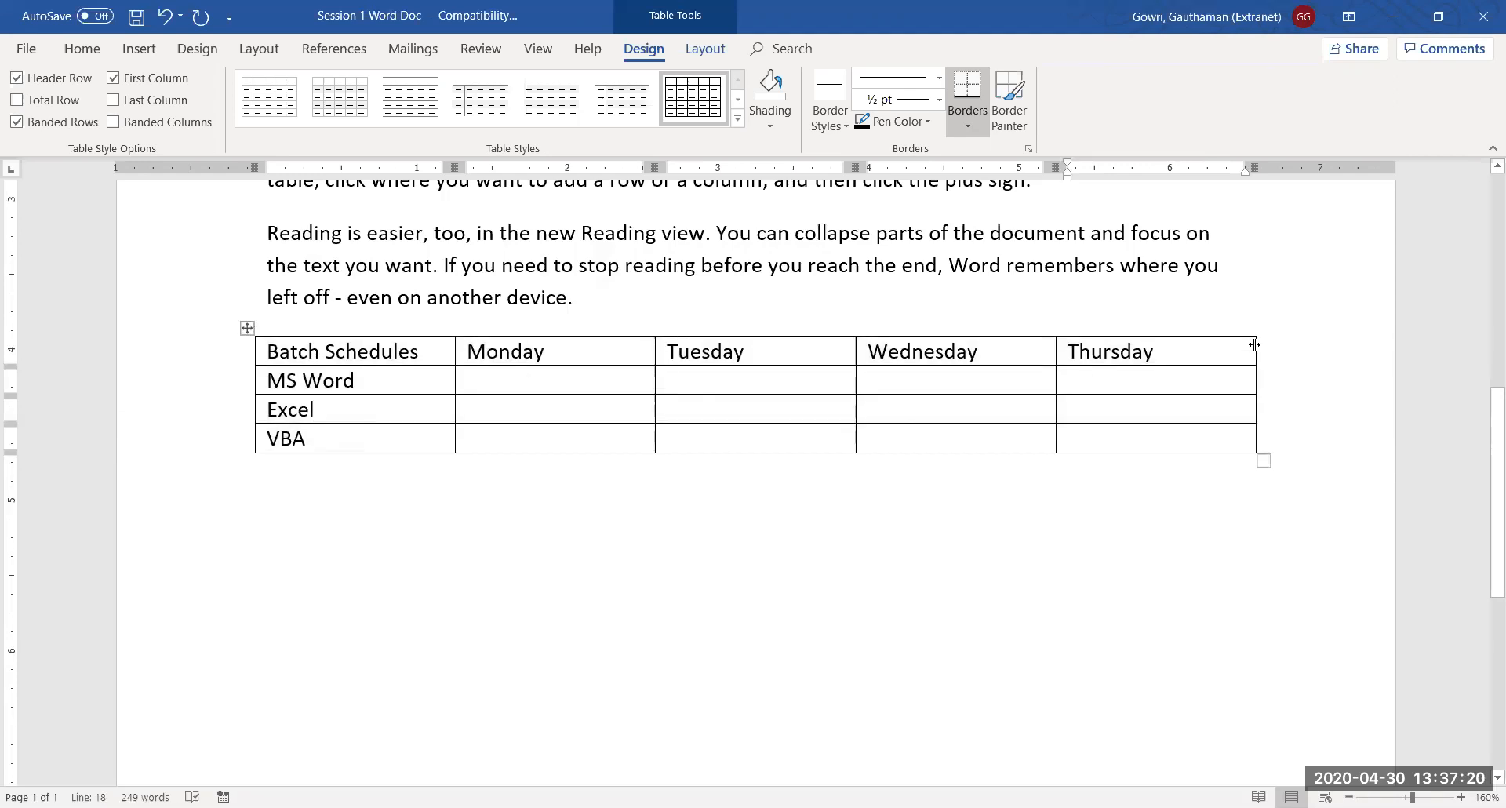
left_click_drag(1254, 344, 1176, 346)
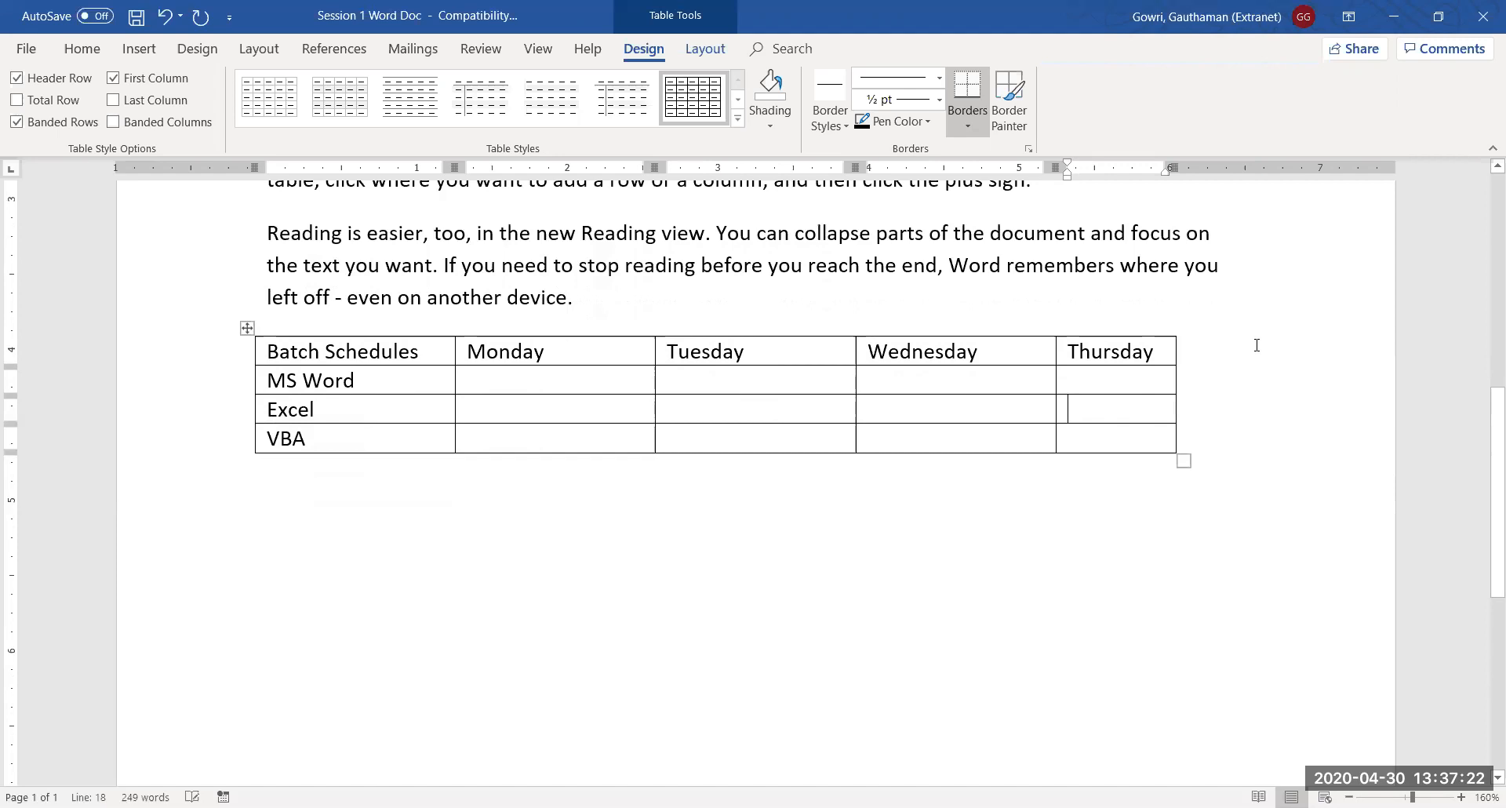
Step: Insert three new columns to the right of the Thursday column
left_click(1176, 346)
right_click(1176, 346)
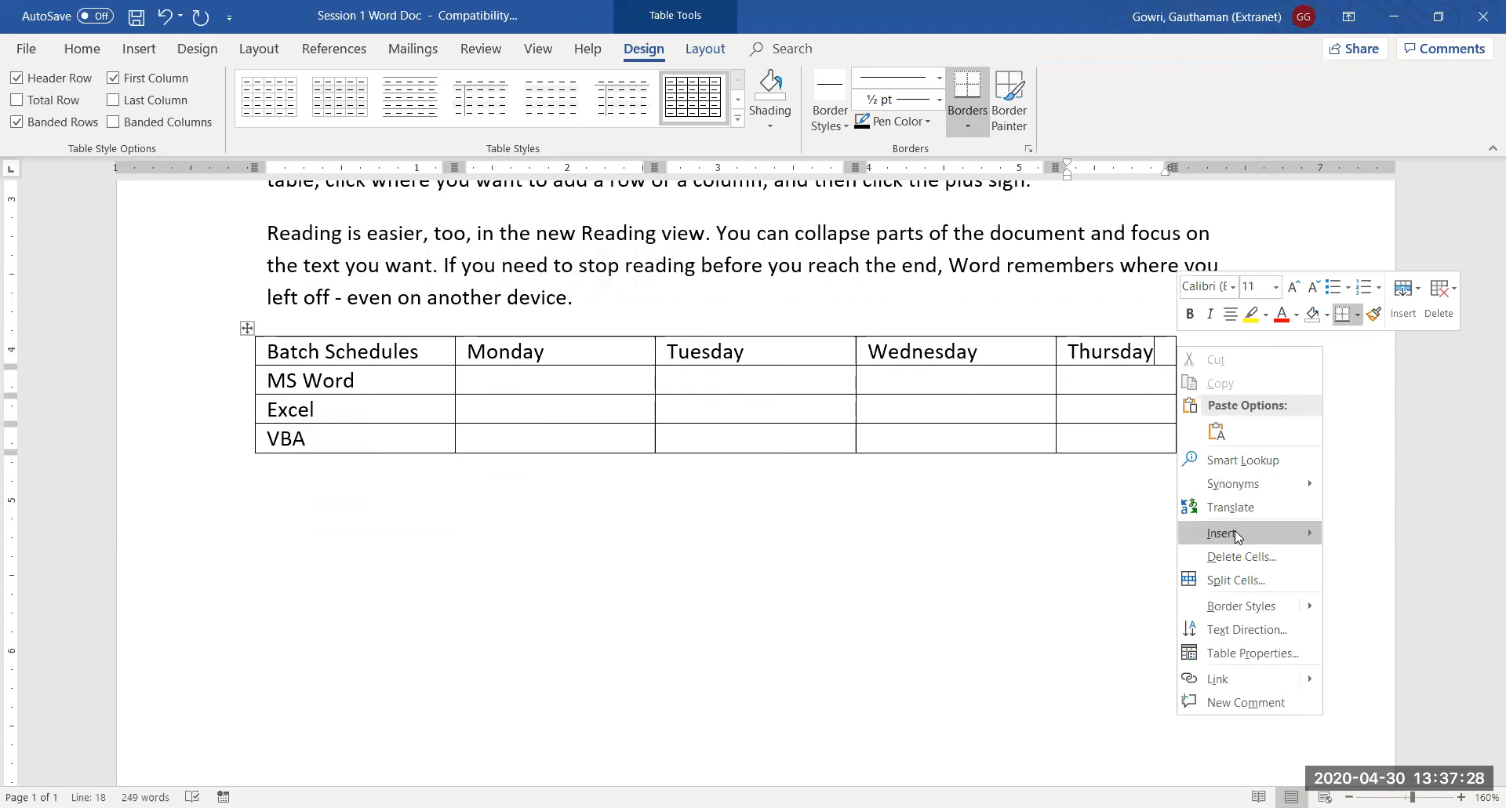
mouse_move(1232, 541)
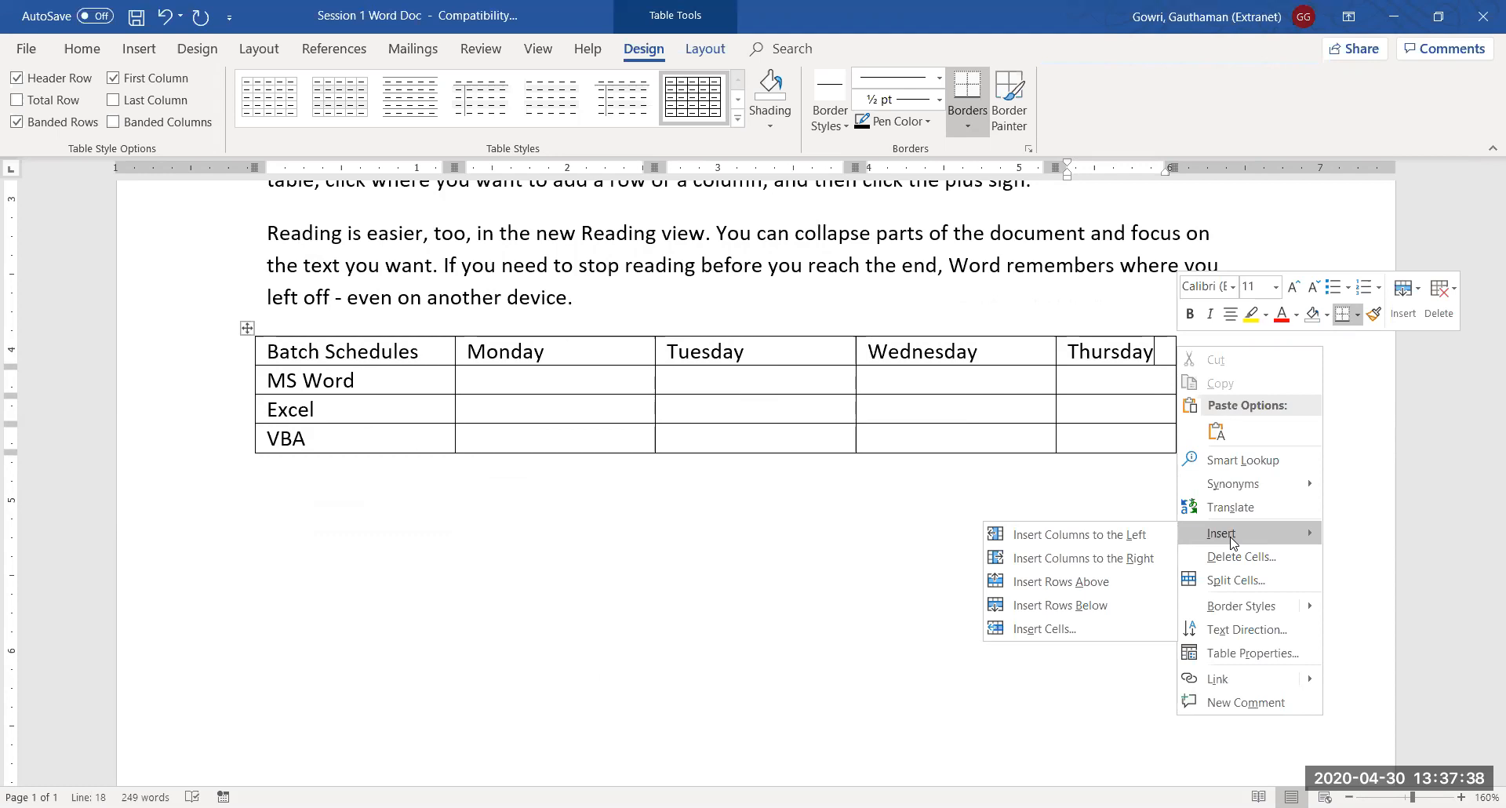
left_click(1152, 562)
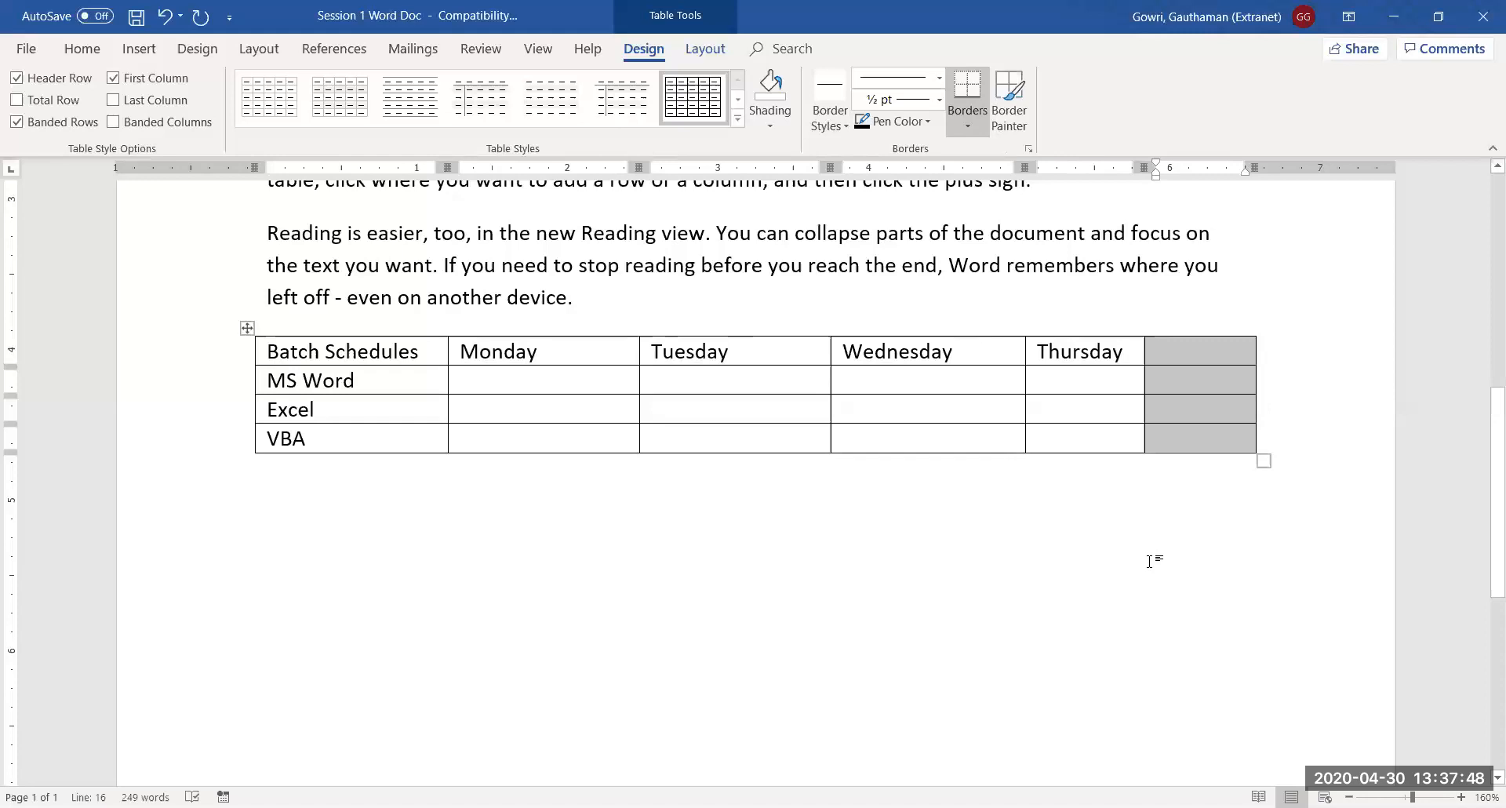
key("F4")
key("F4")
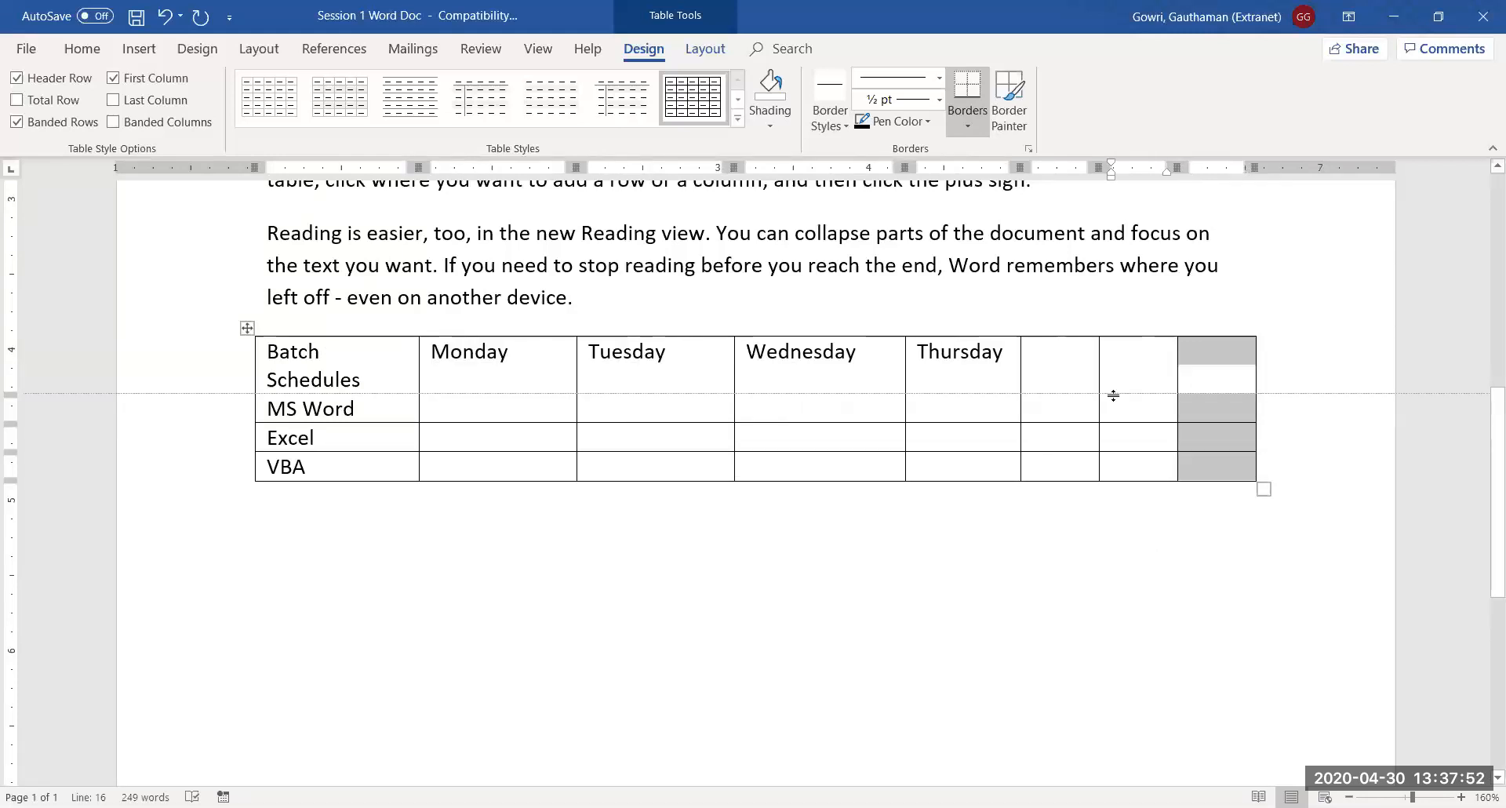
Step: Enter Friday, Saturday and Sunday as the headings of the three new columns
left_click(1221, 386)
left_click(1062, 364)
type("Friday")
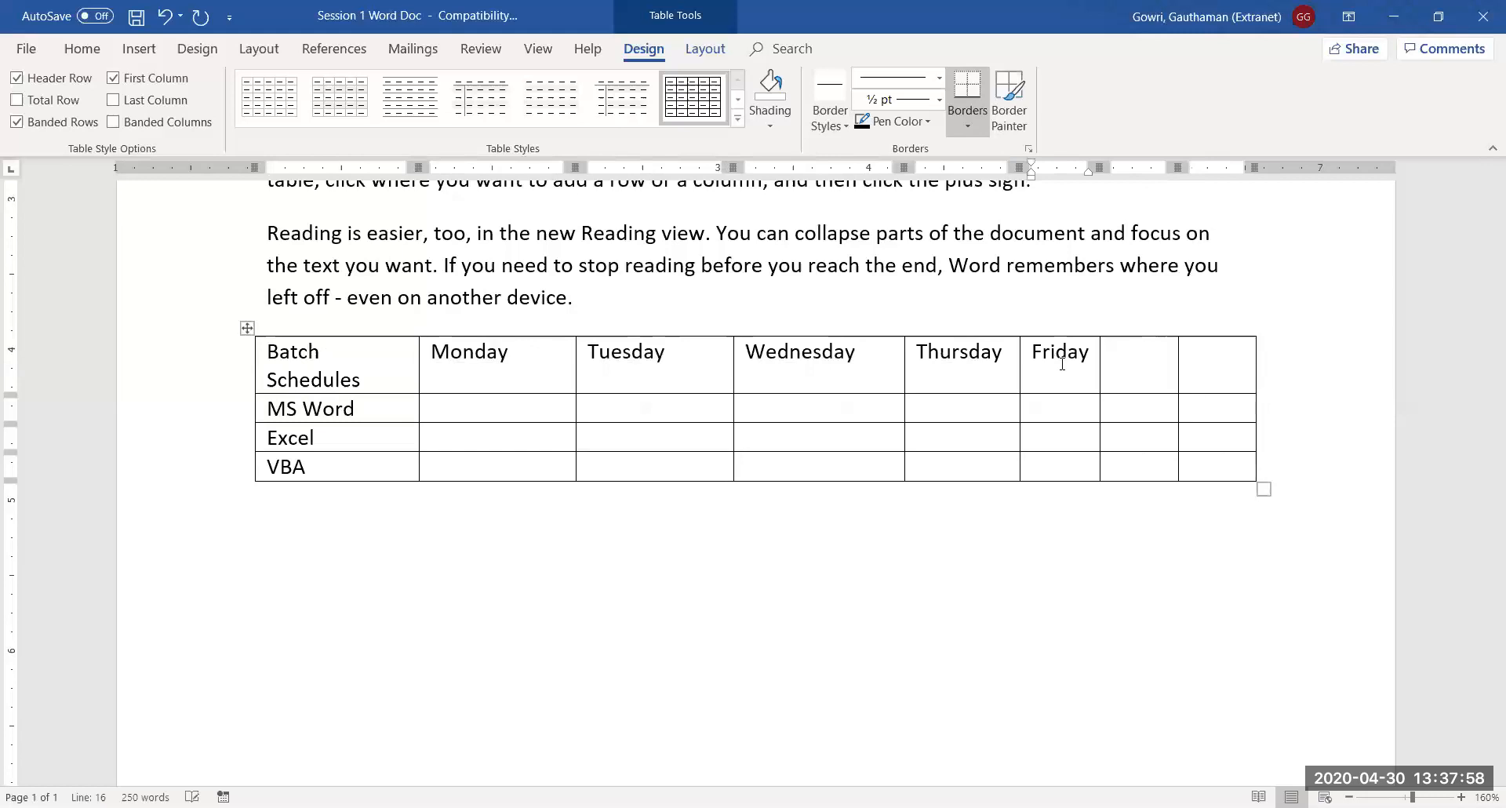
key("Tab")
type("Sat")
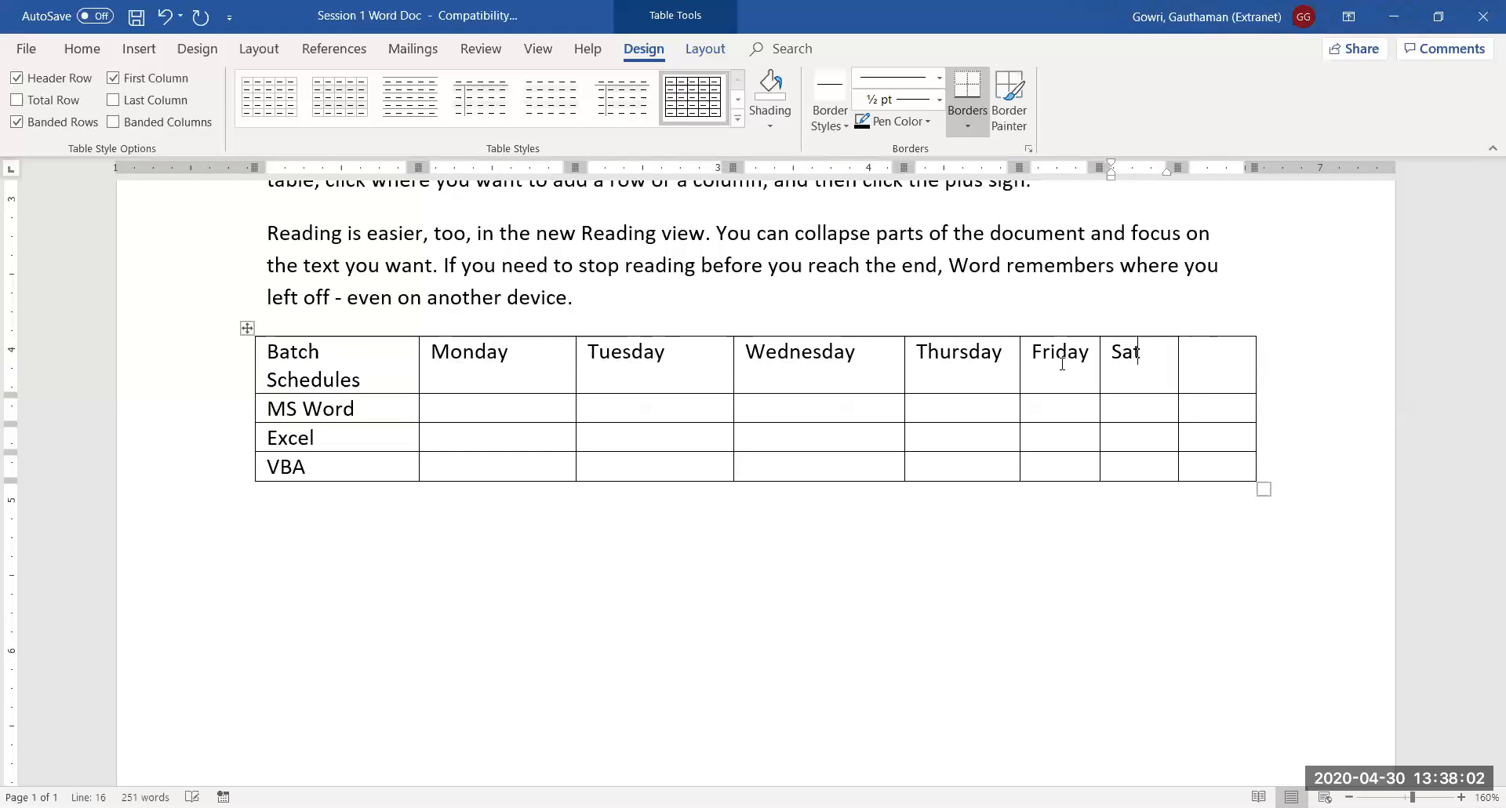
type("urday")
key("Tab")
type("Su")
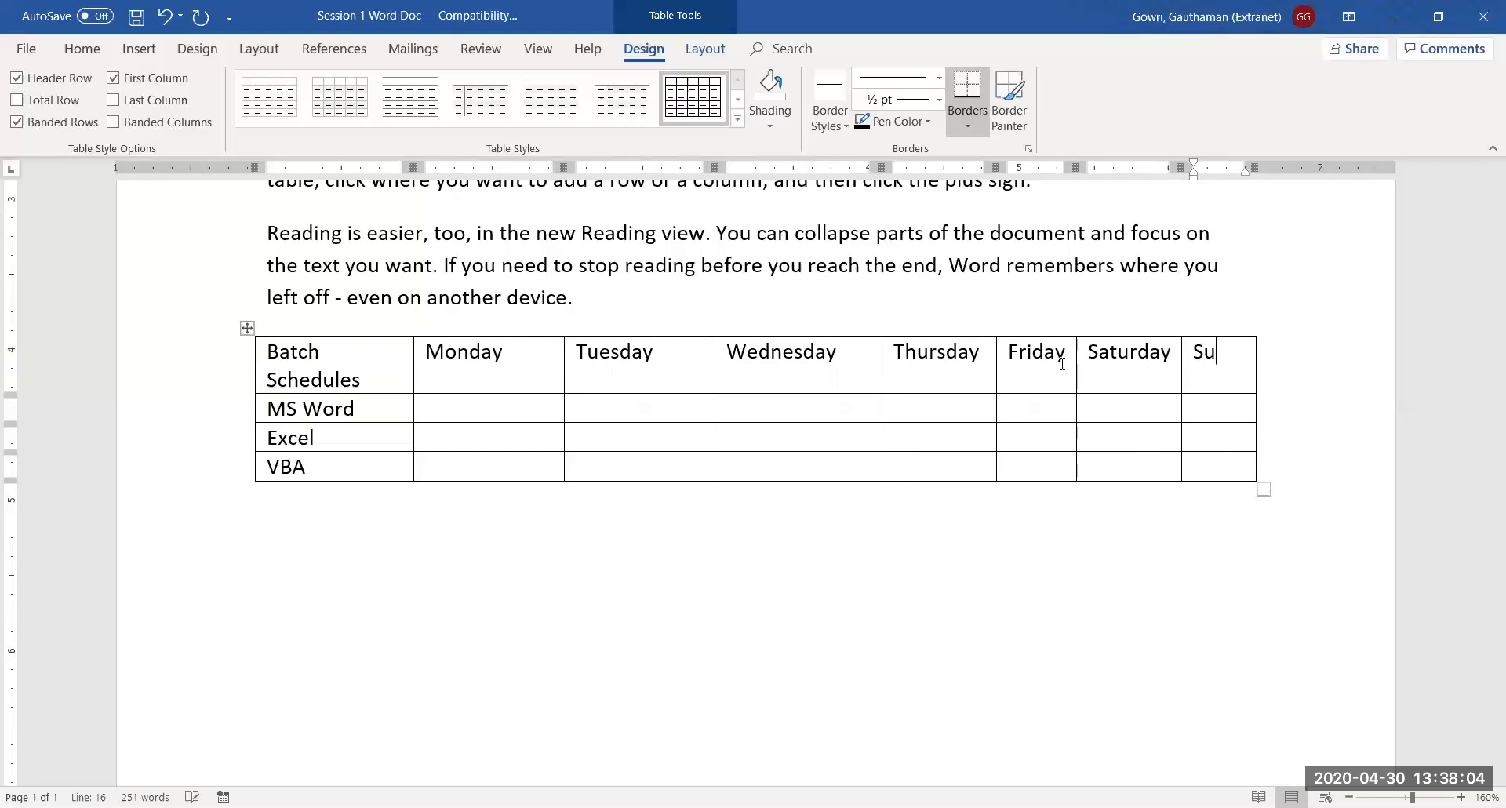
type("nday")
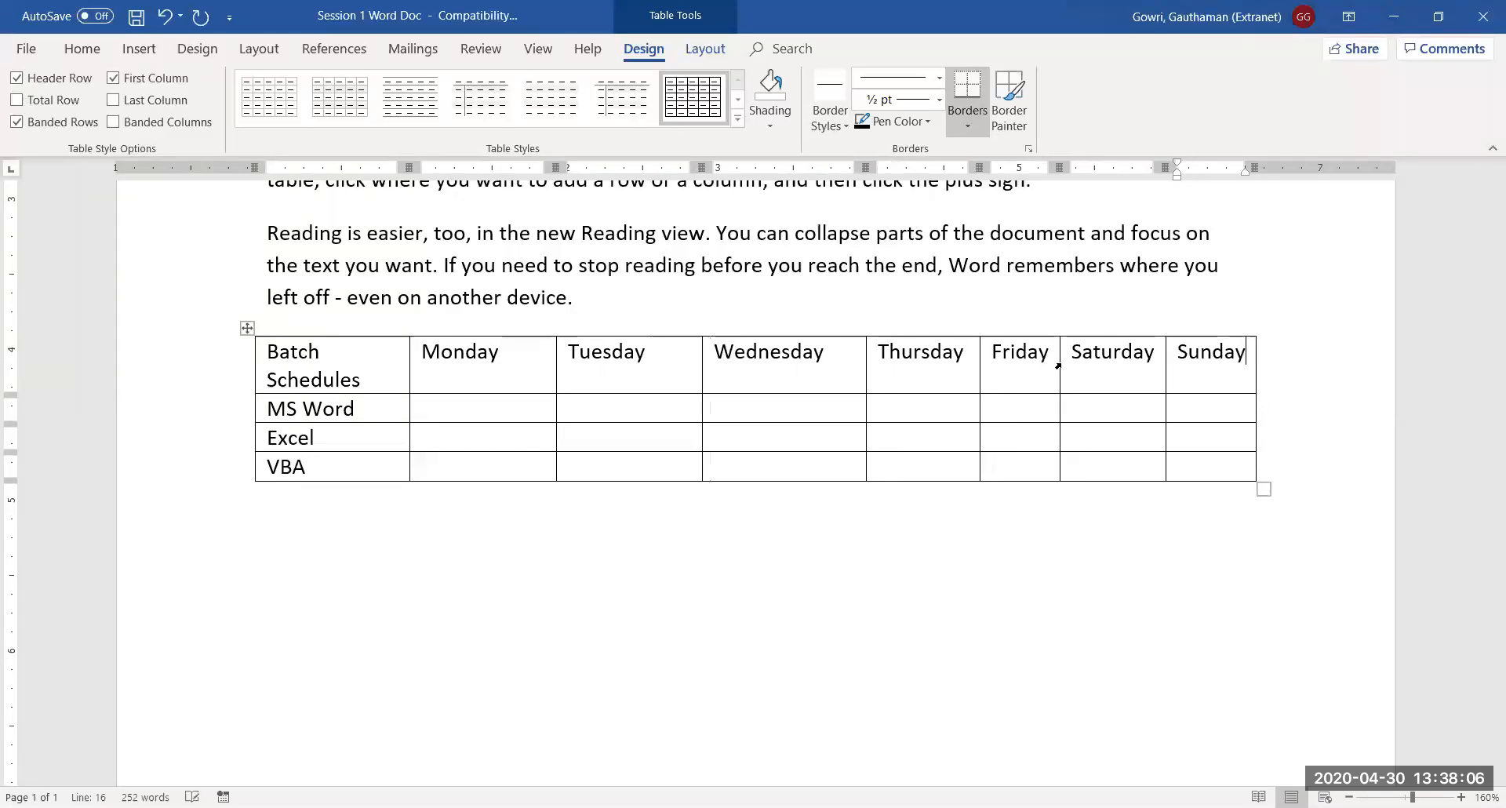
Step: Mark the MS Word row with an X for each day from Monday to Friday
left_click(474, 414)
type("X")
key("Tab")
type("X")
key("Tab")
type("X")
key("Tab")
type("X")
key("Tab")
type("X")
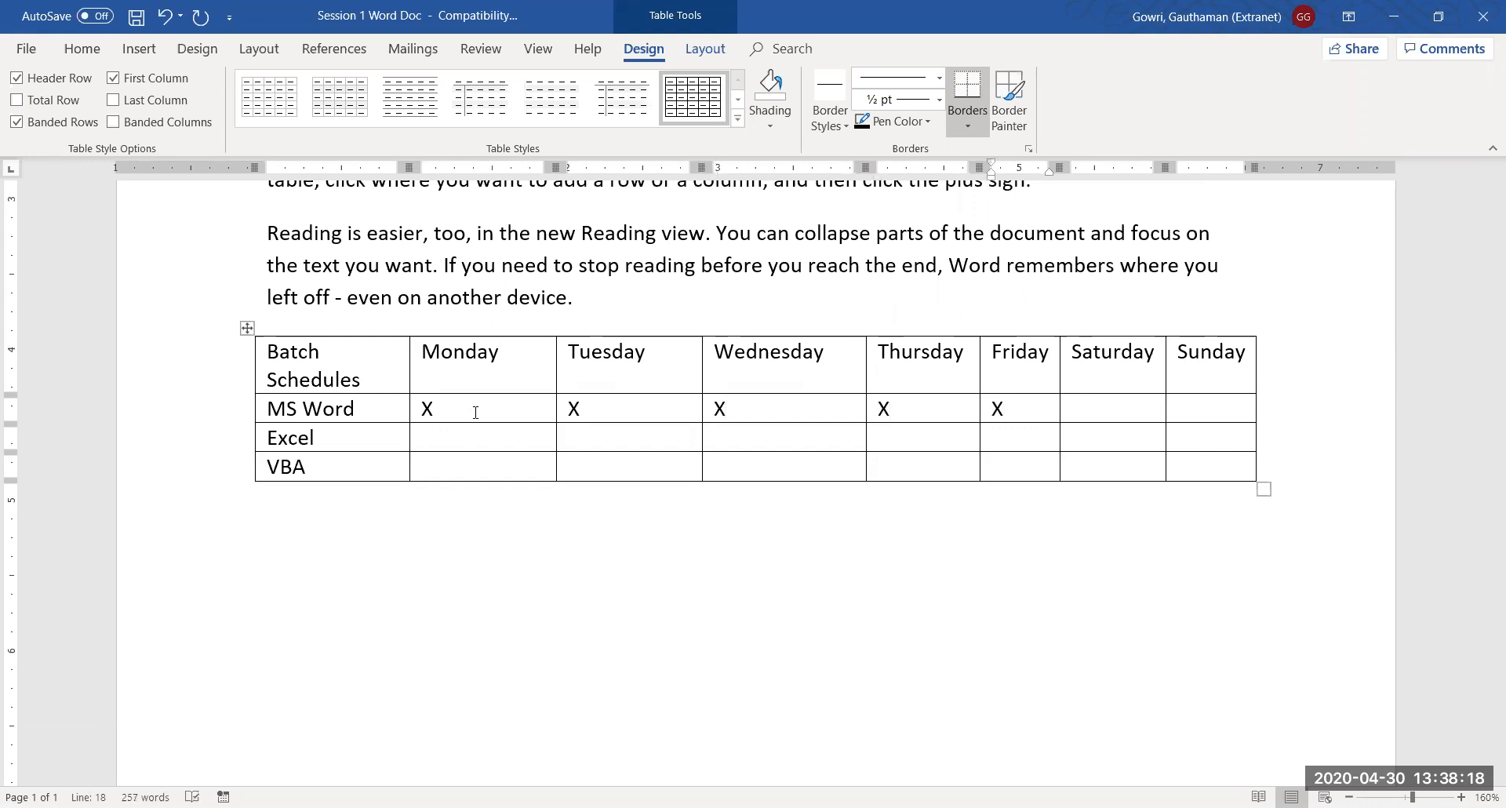
Step: Mark the Excel row with an X under Thursday and Monday
key("Left")
type("X")
key("Left")
key("Left")
key("Left")
key("Left")
type("X")
Step: Mark the VBA row with an X under Monday, Wednesday and Friday
key("Down")
type("X")
key("Tab")
key("Tab")
type("X")
key("Tab")
key("Tab")
type("X")
key("Tab")
key("Tab")
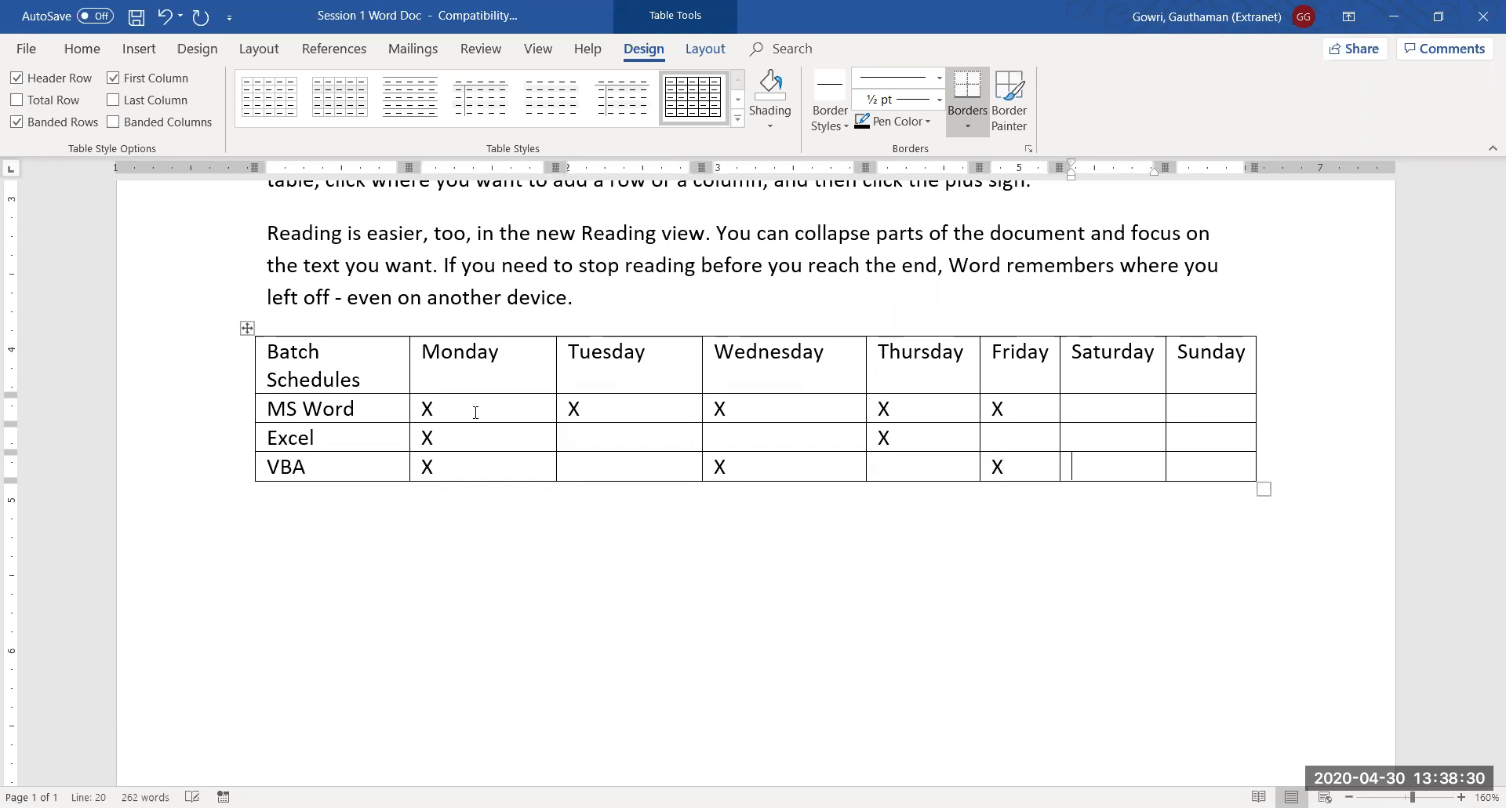
Step: Mark both the Excel and VBA rows with an X under Saturday and Sunday
type("X")
key("shift+Tab")
type("XX")
key("Tab")
type("X")
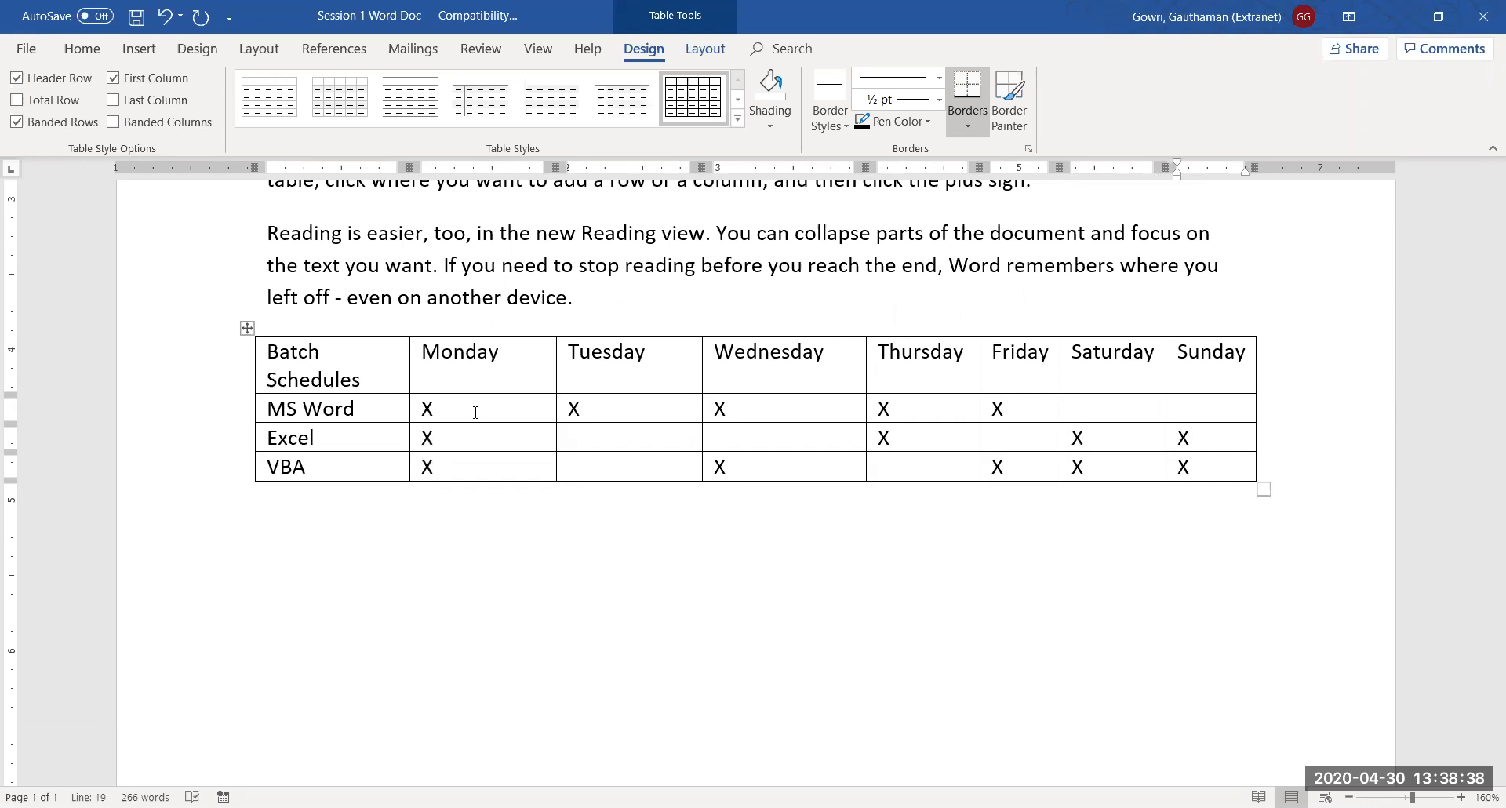
left_click(540, 527)
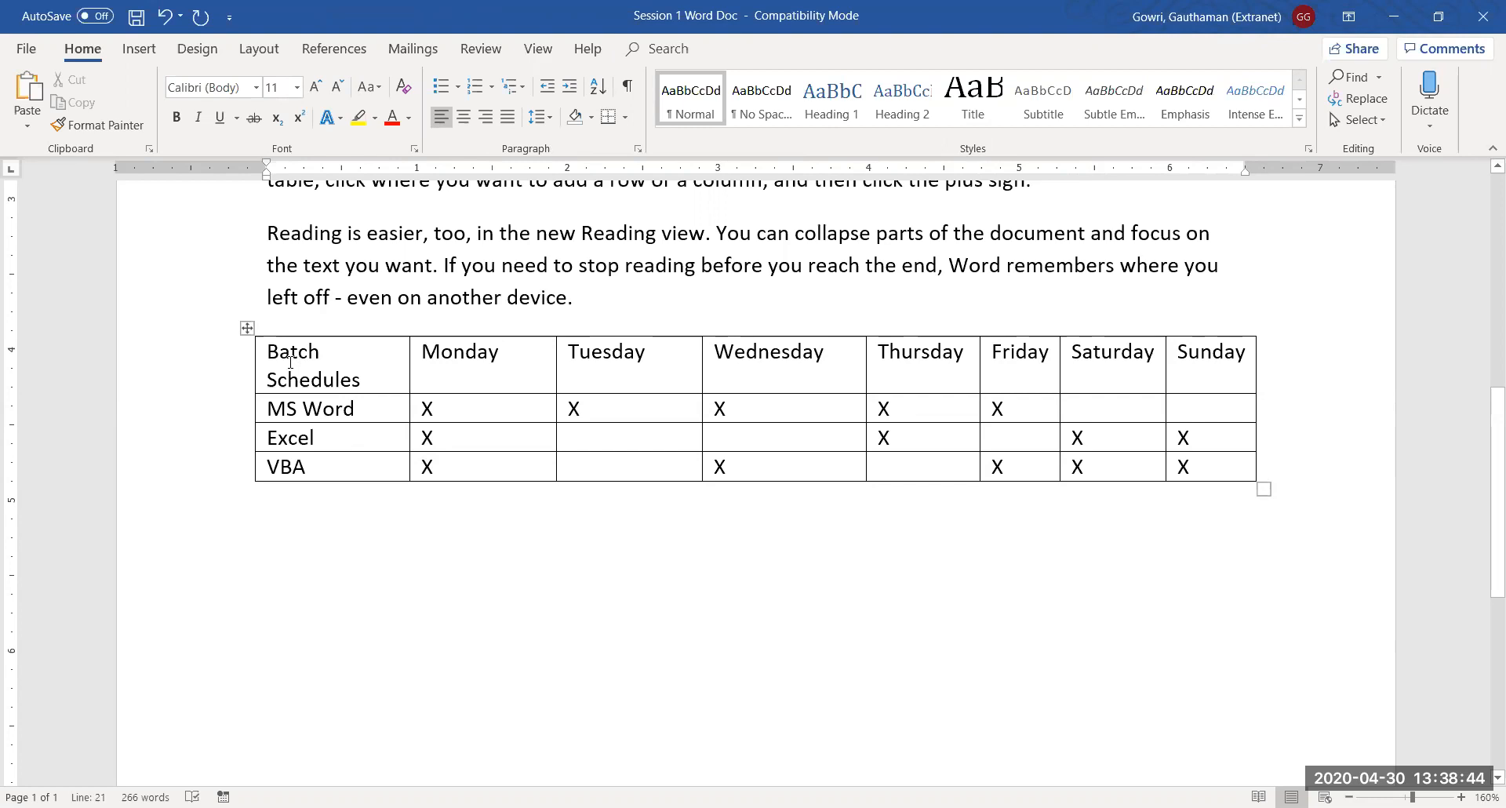
Step: Apply the green dark grid table style with a solid header row and first column to the whole schedule table
left_click(245, 328)
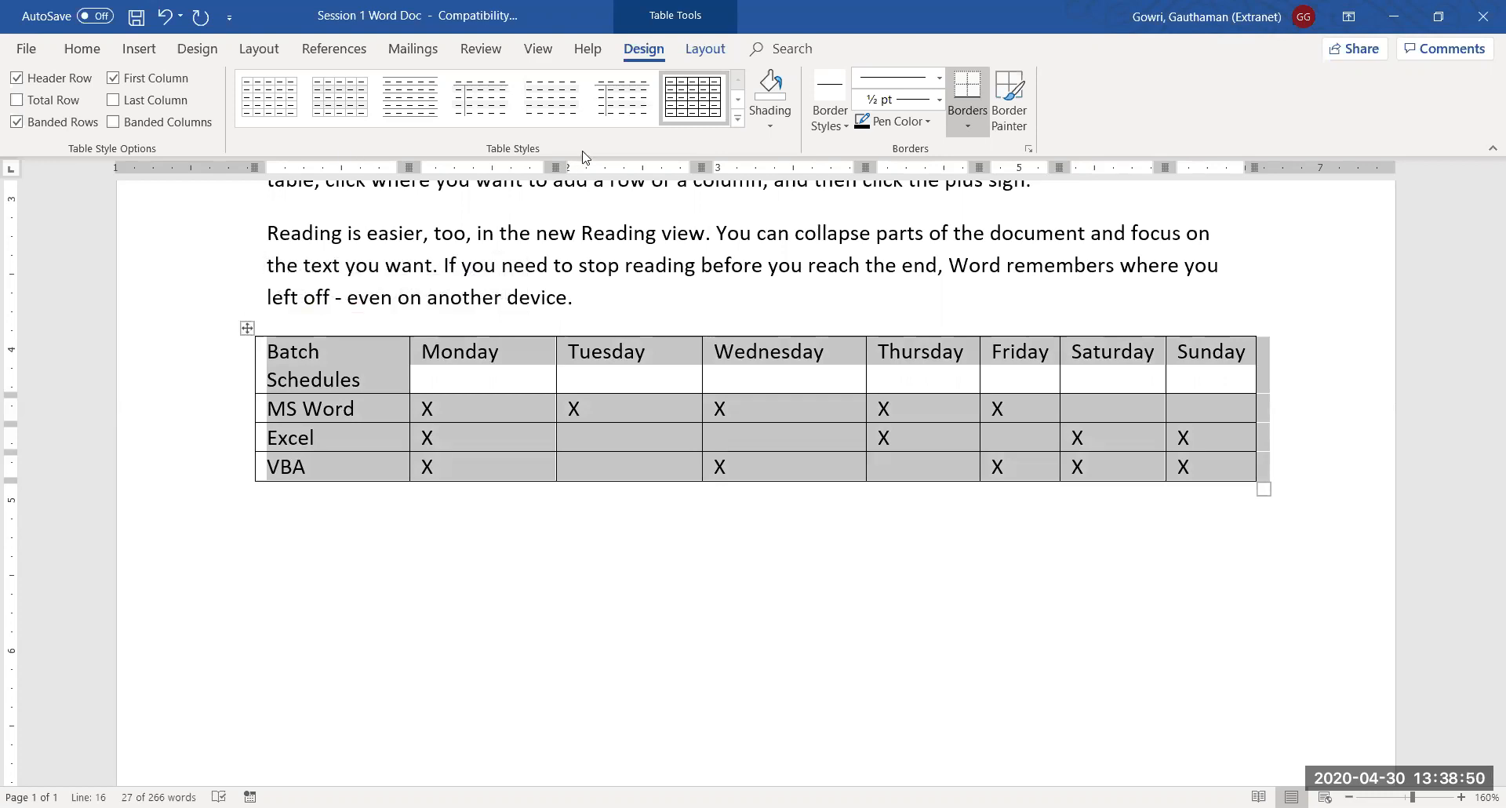
left_click(738, 117)
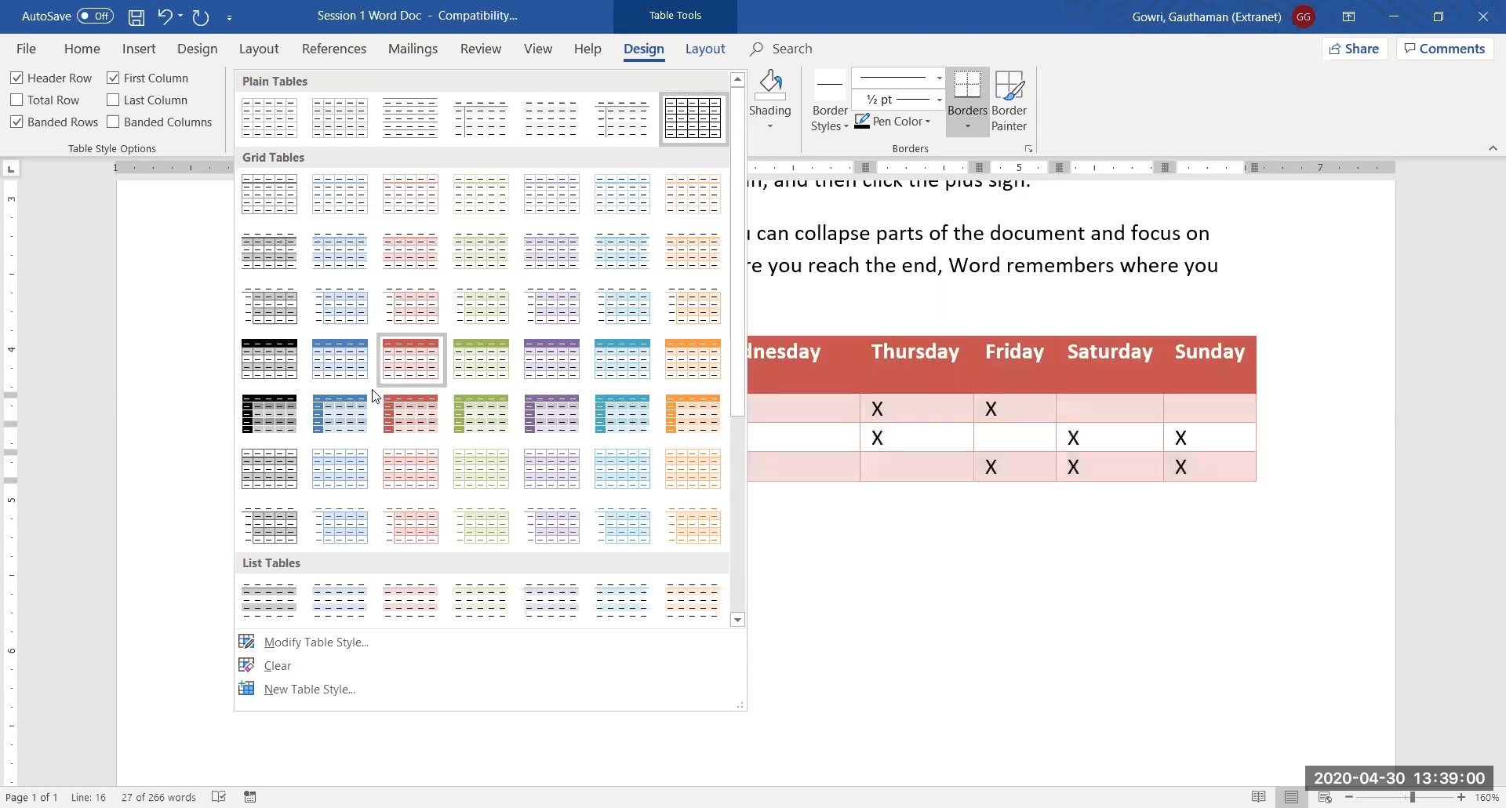
left_click(471, 403)
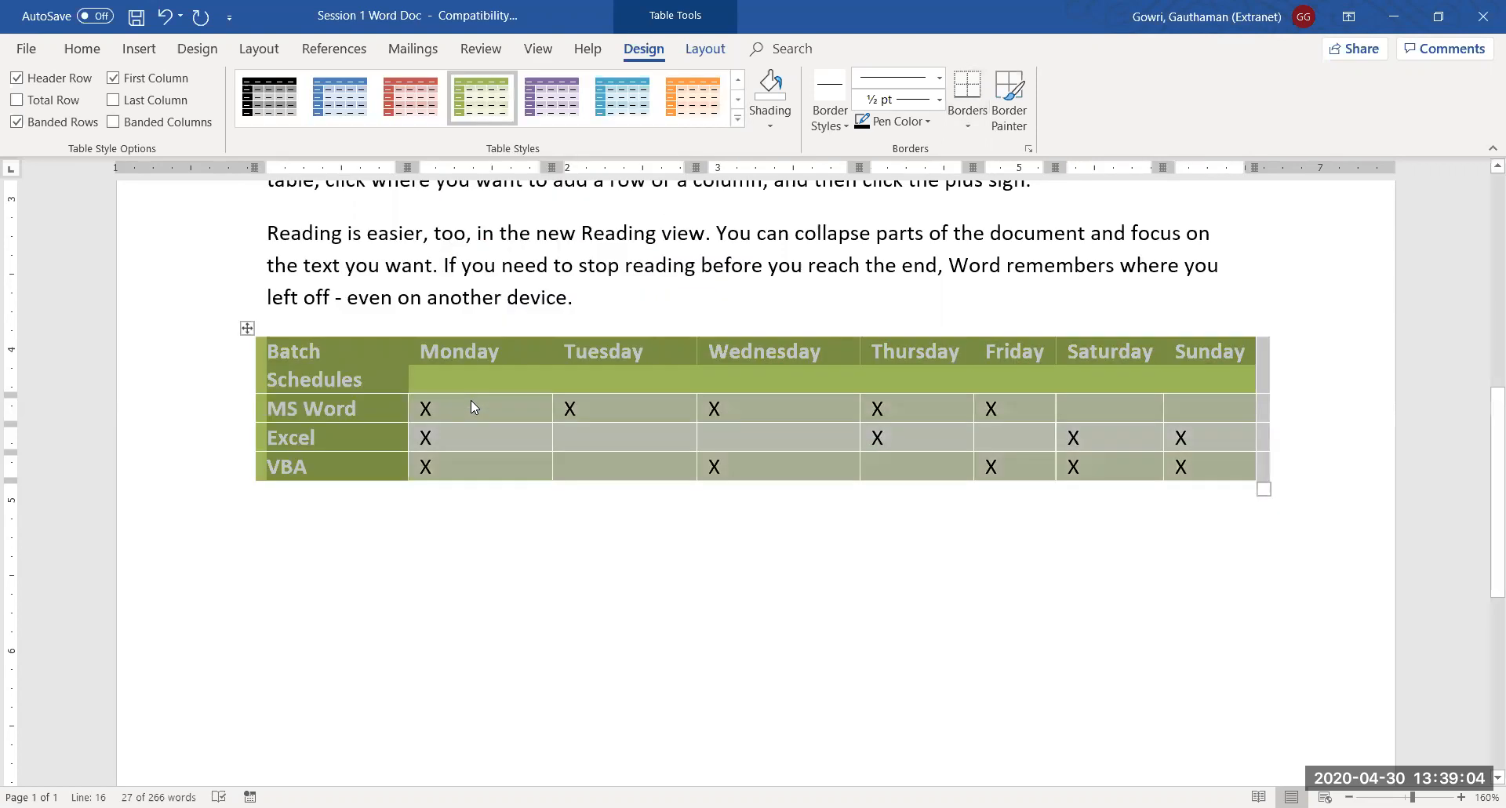
left_click(543, 531)
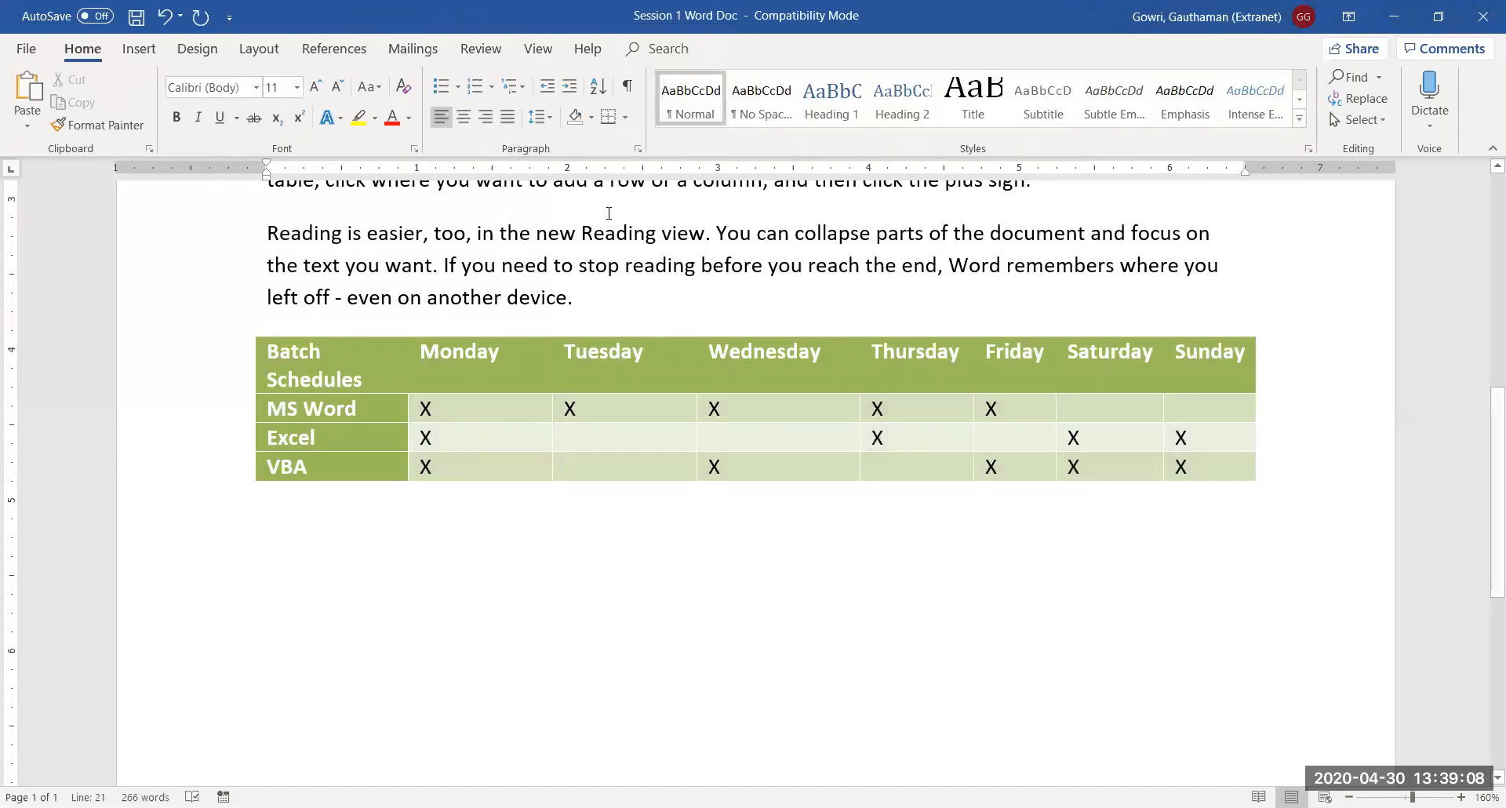
Step: Try turning the table's Header Row and First Column style options off, and switch each one back on
left_click(435, 366)
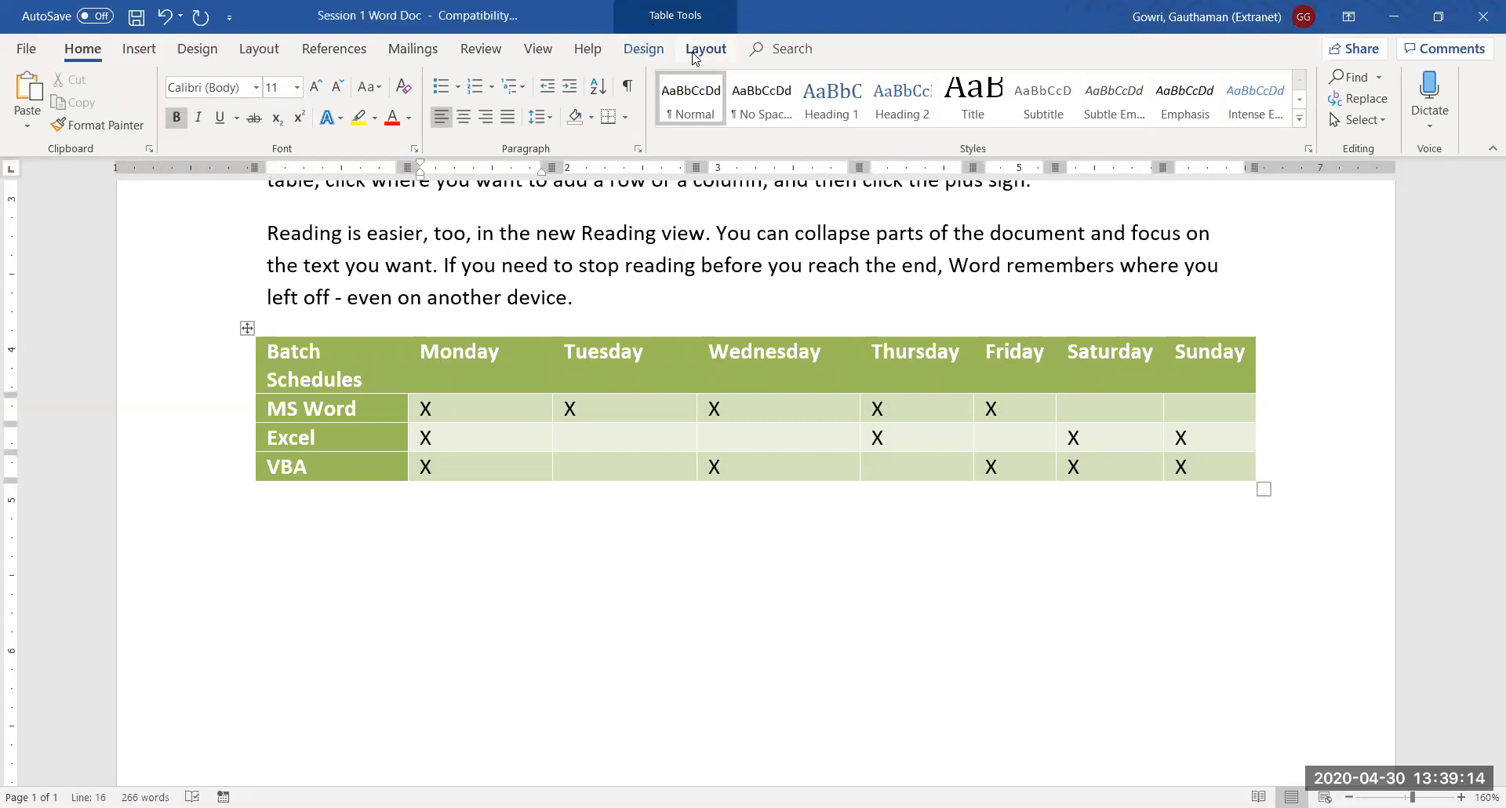
left_click(663, 50)
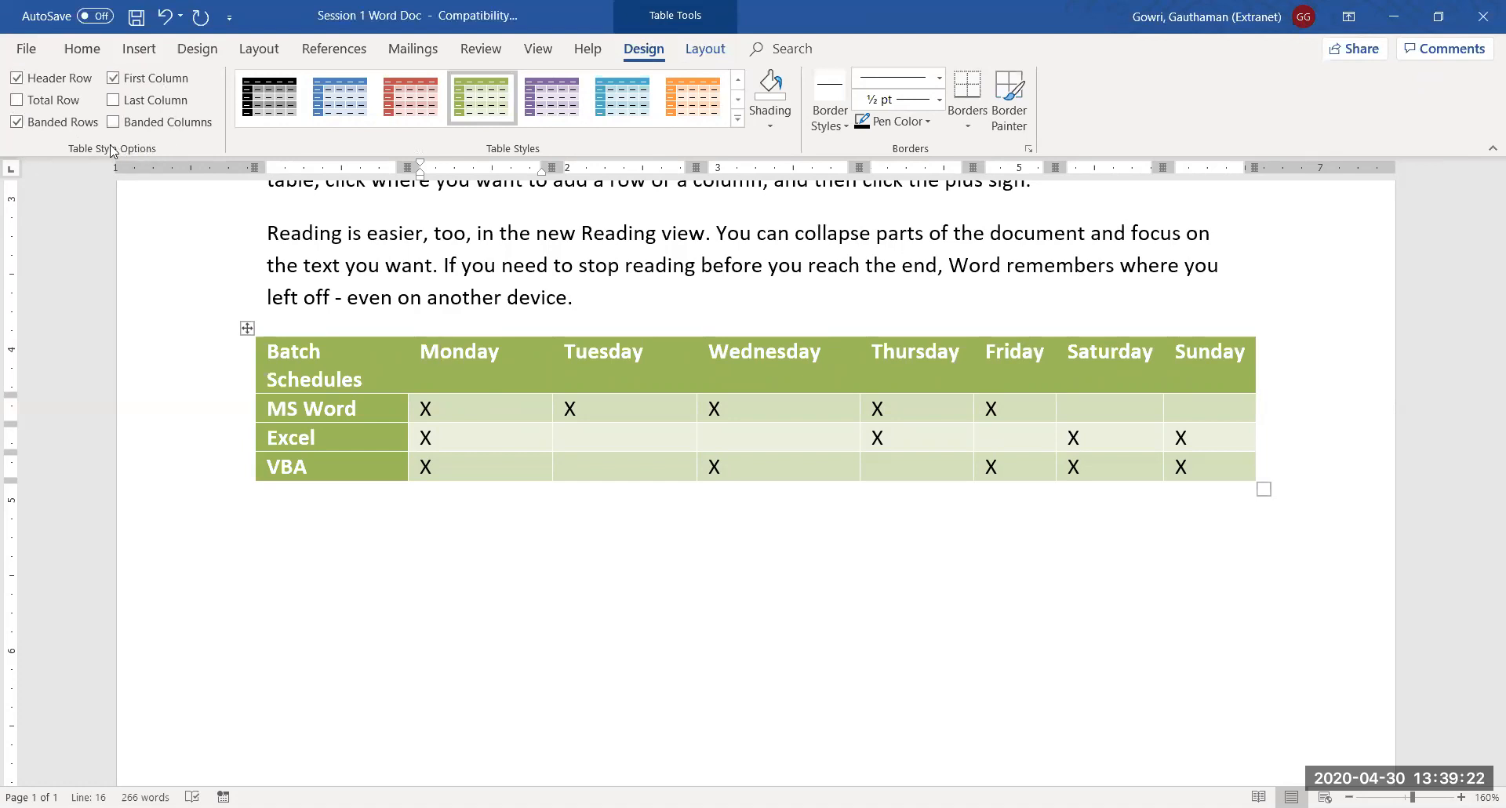
left_click(15, 78)
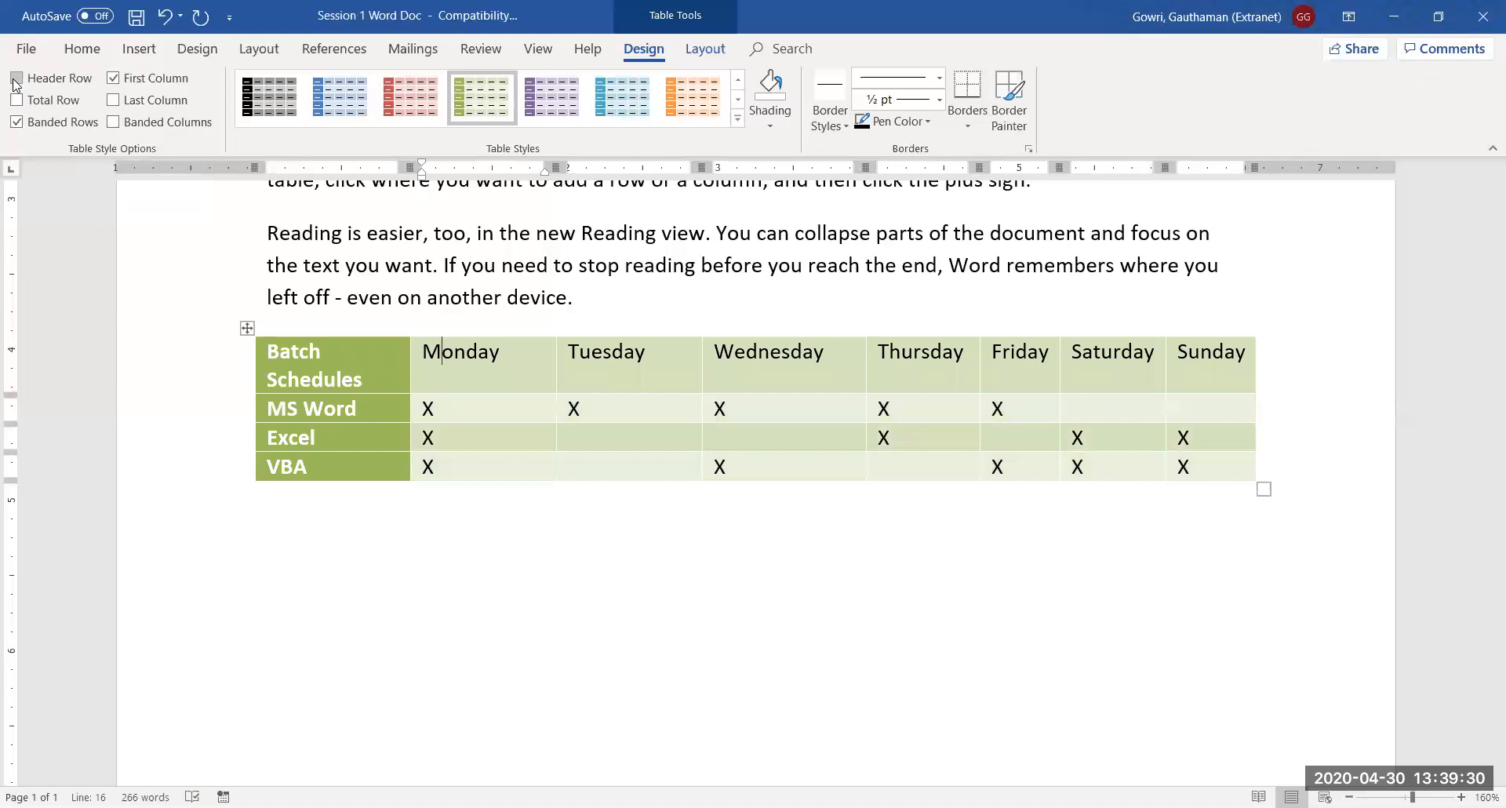
left_click(16, 80)
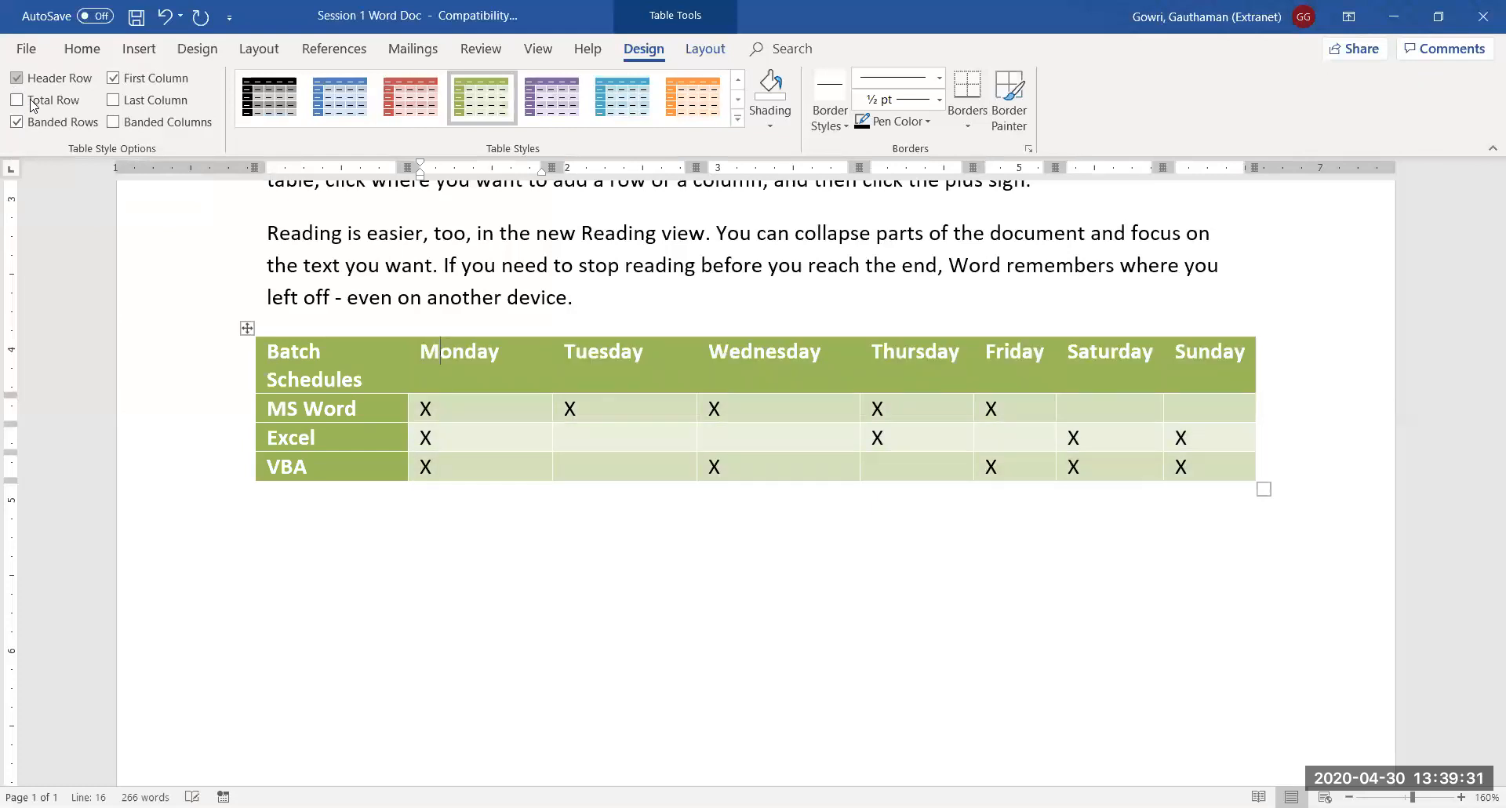
left_click(142, 85)
left_click(142, 85)
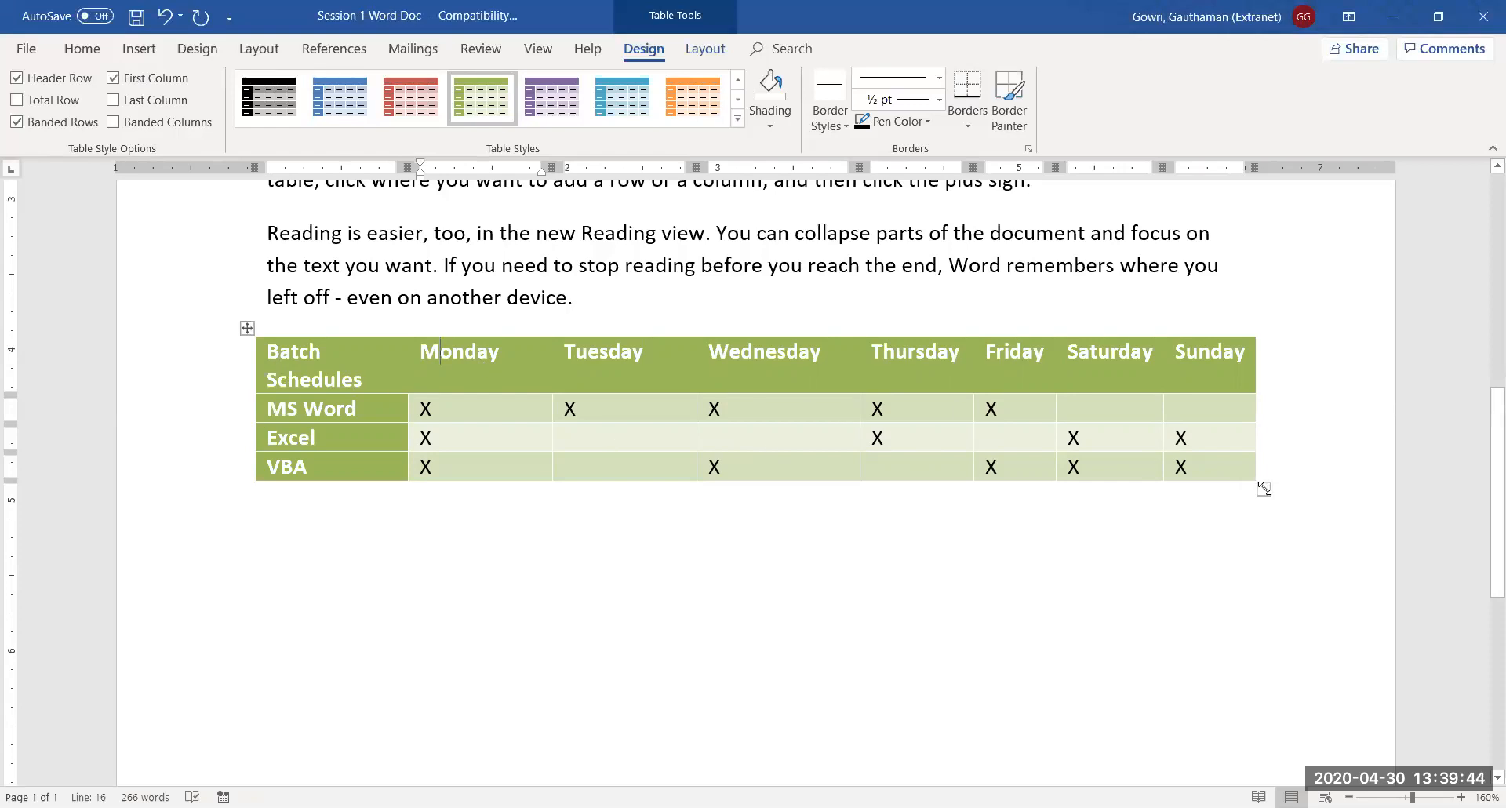
Step: Enlarge the schedule table to about 7 inches wide with taller rows, and distribute its columns evenly
left_click_drag(1264, 487, 1304, 544)
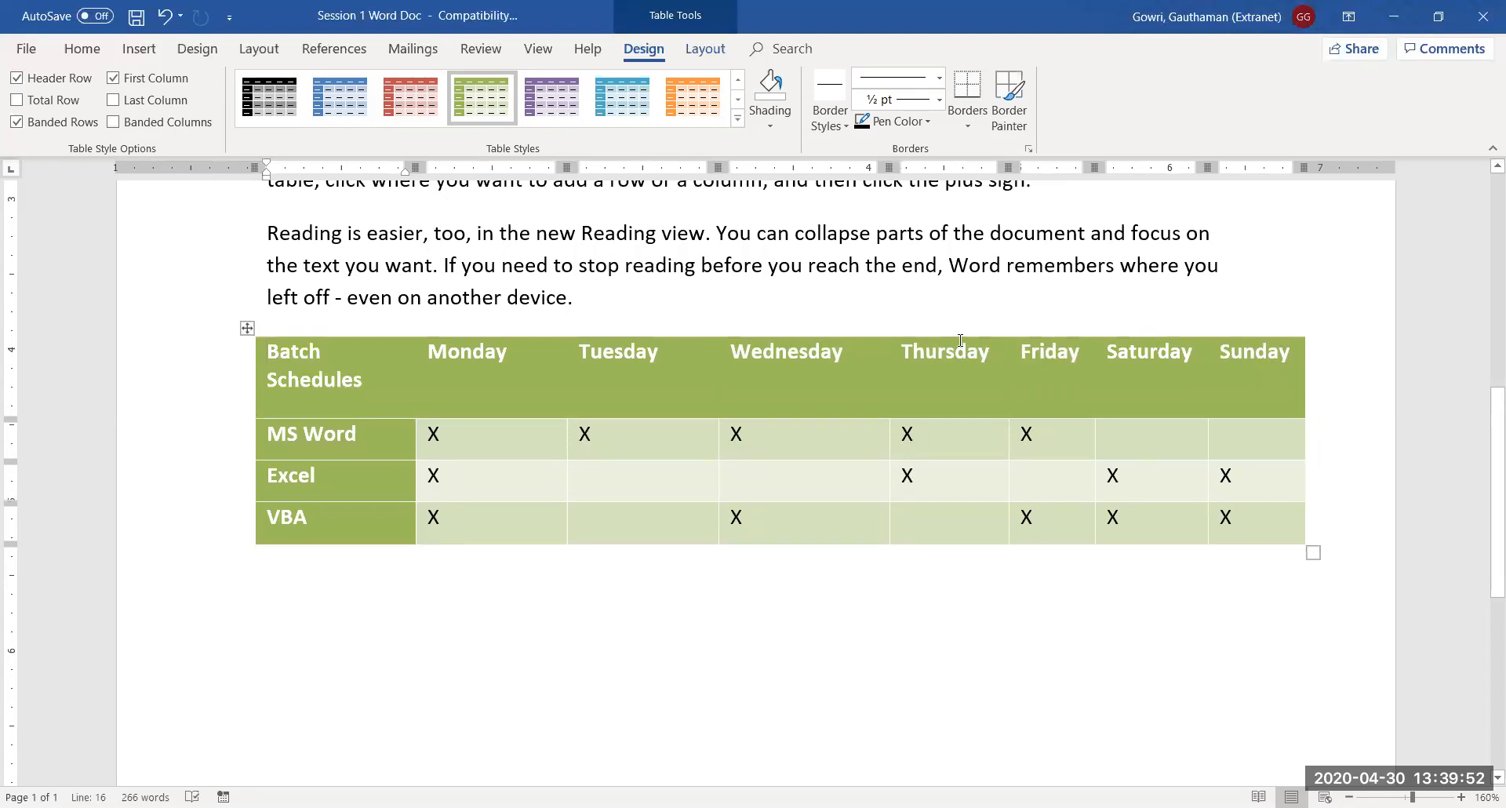
left_click(703, 50)
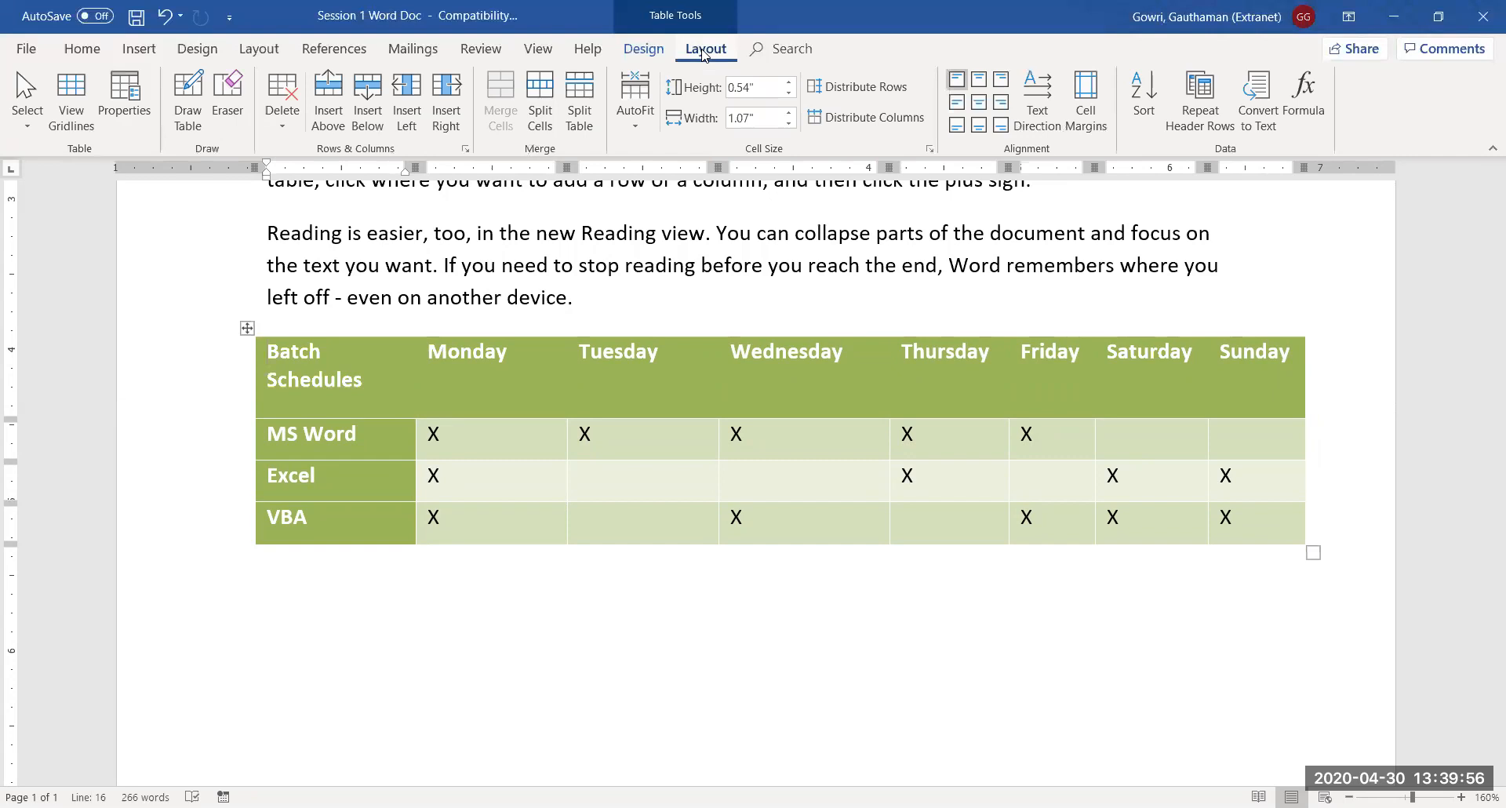
left_click(871, 118)
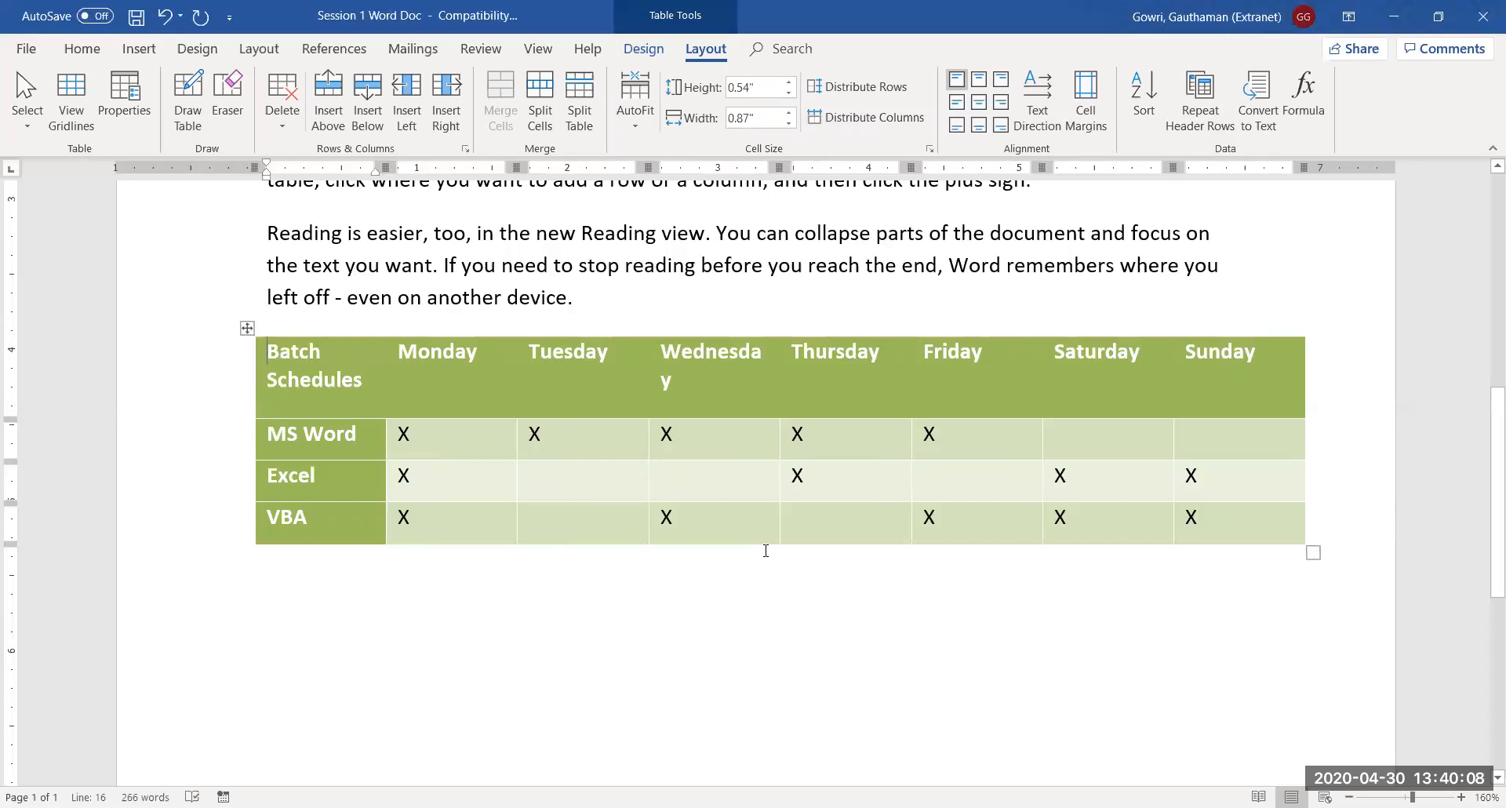
Step: Widen the Wednesday column to 0.9" and center all table text horizontally and vertically within its cells
left_click(778, 375)
left_click_drag(780, 445, 784, 447)
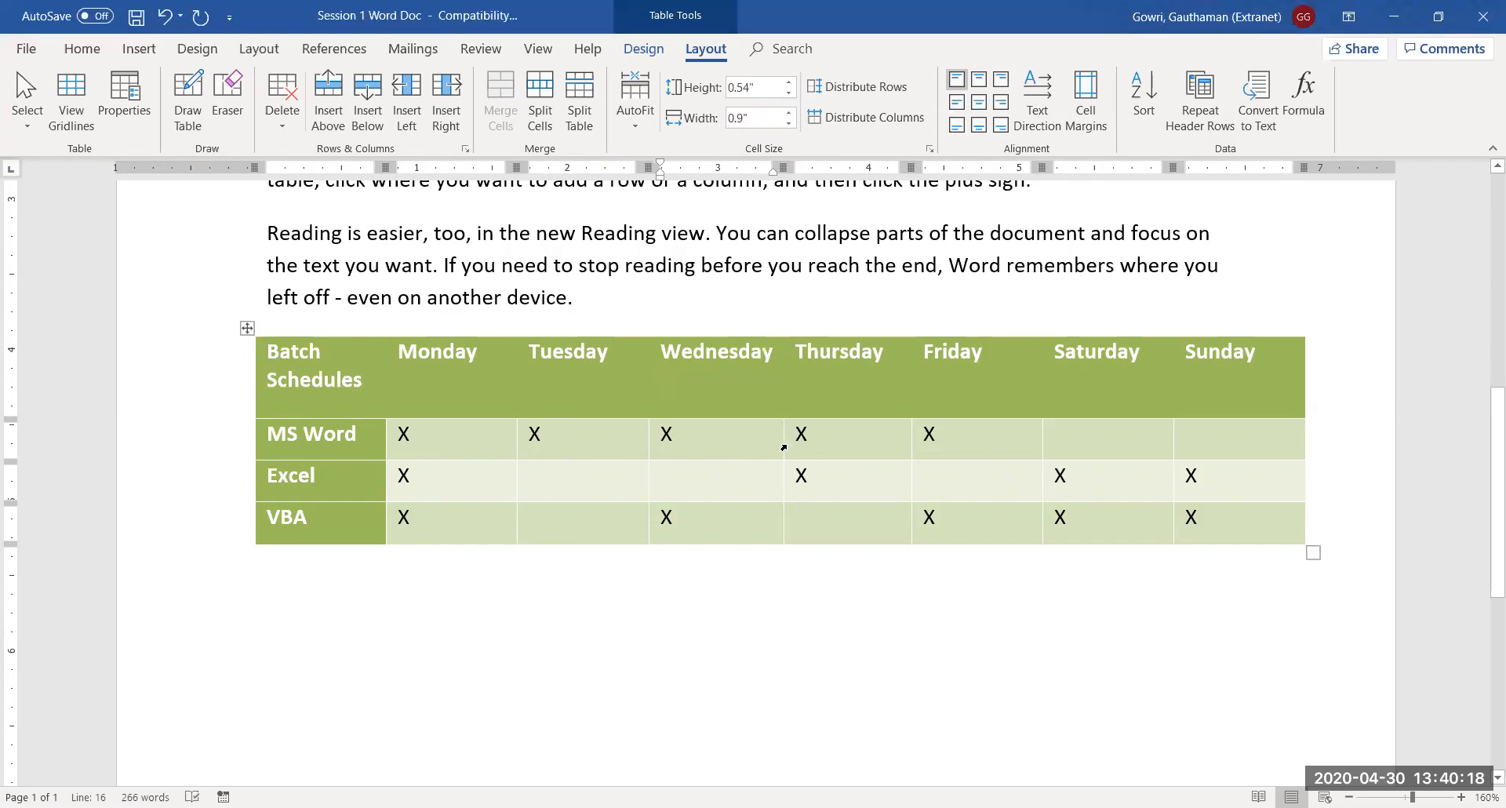
left_click(243, 328)
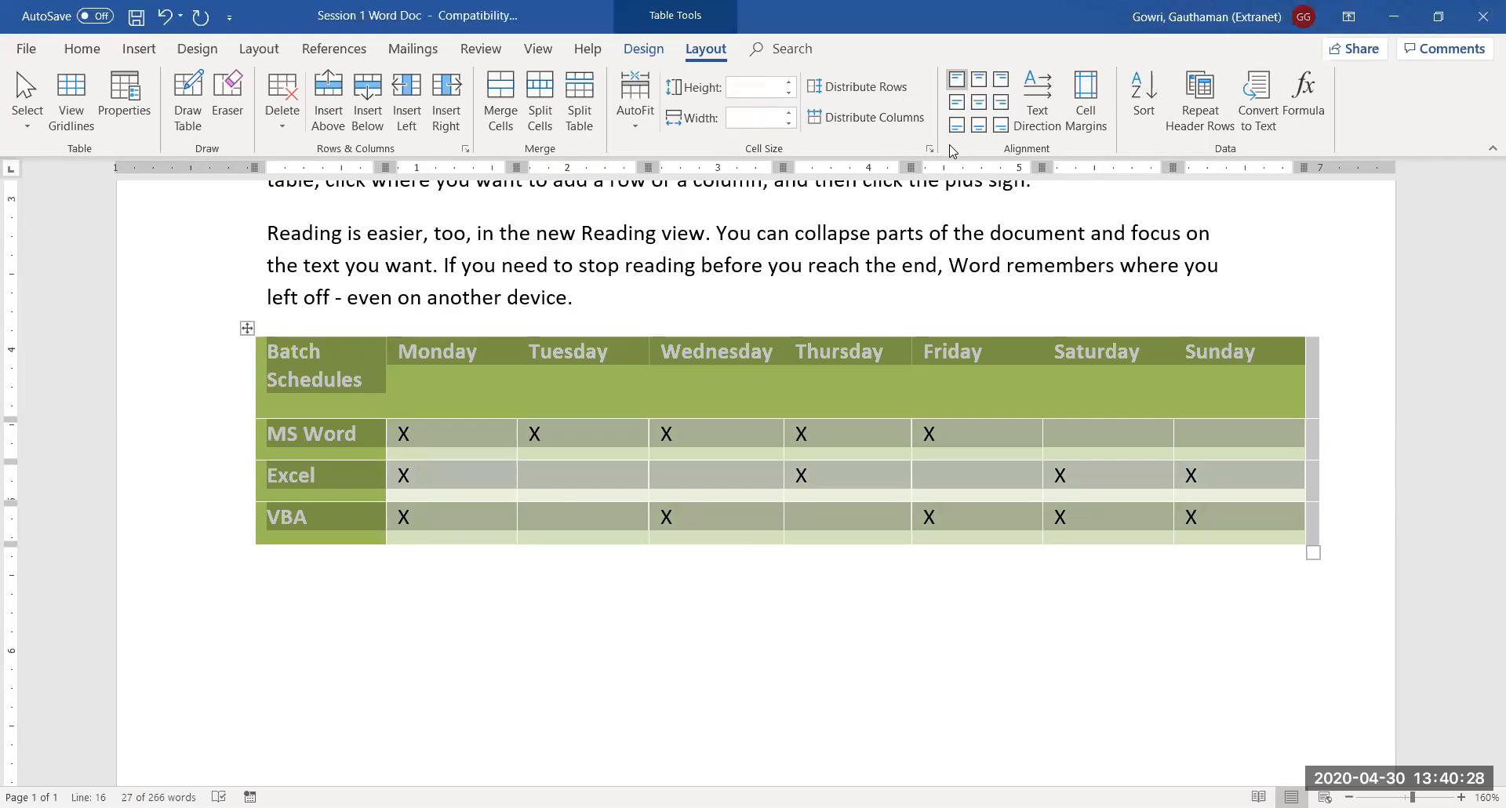
left_click(979, 104)
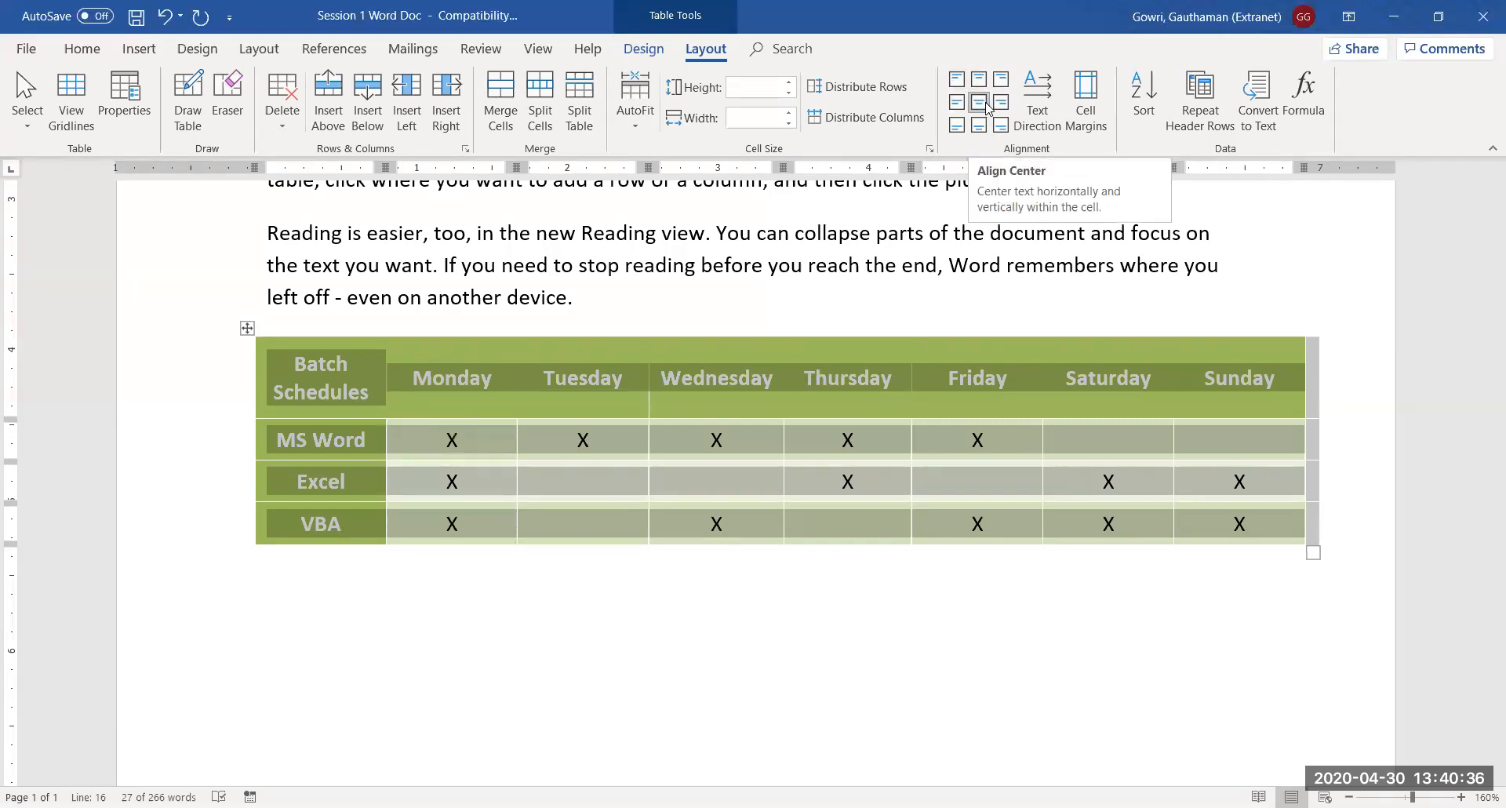
left_click(333, 574)
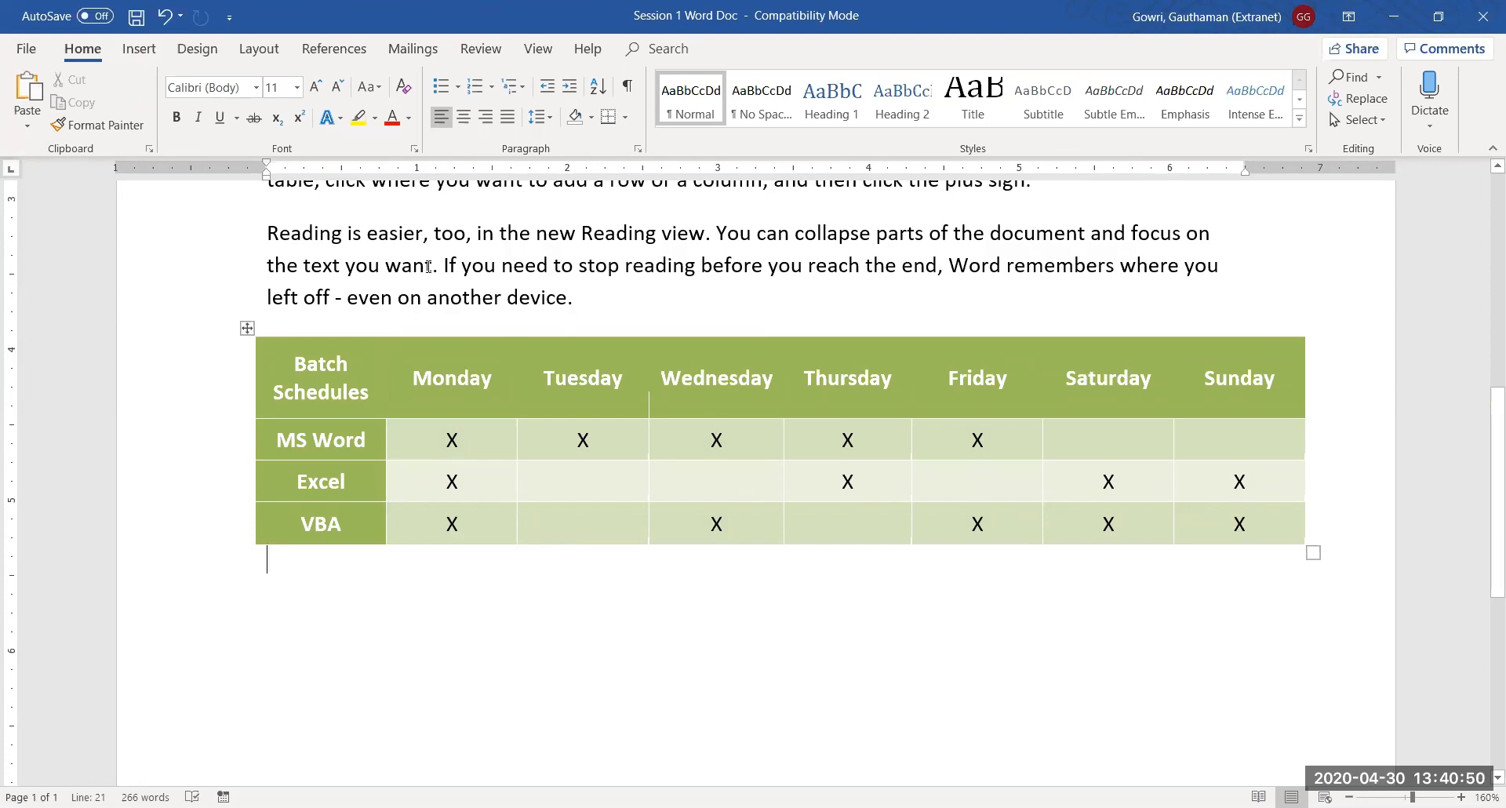
Step: Apply green (Accent 3) dotted inside borders with a 1 ½ pt line weight to the whole table
left_click(247, 326)
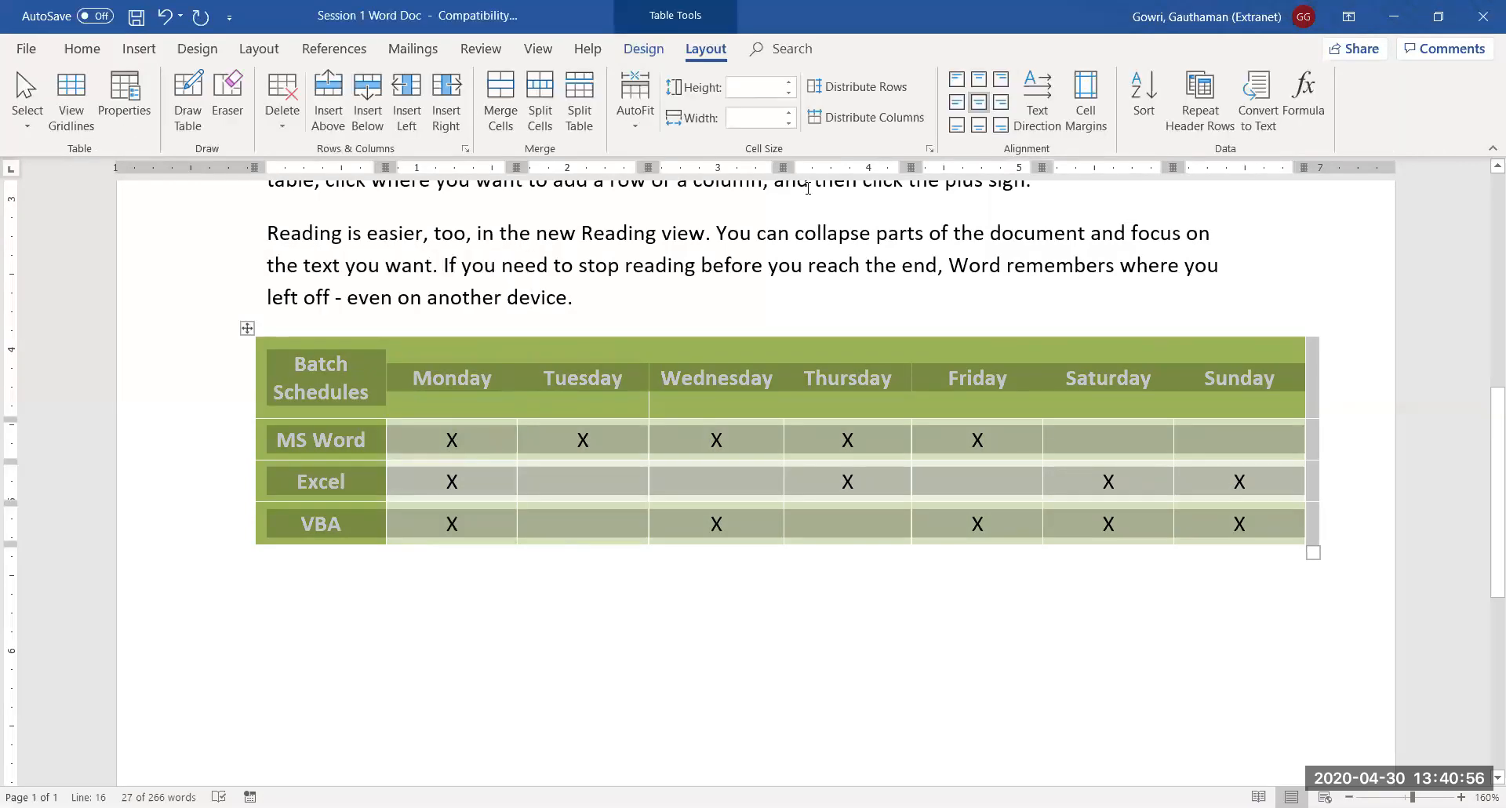
left_click(642, 48)
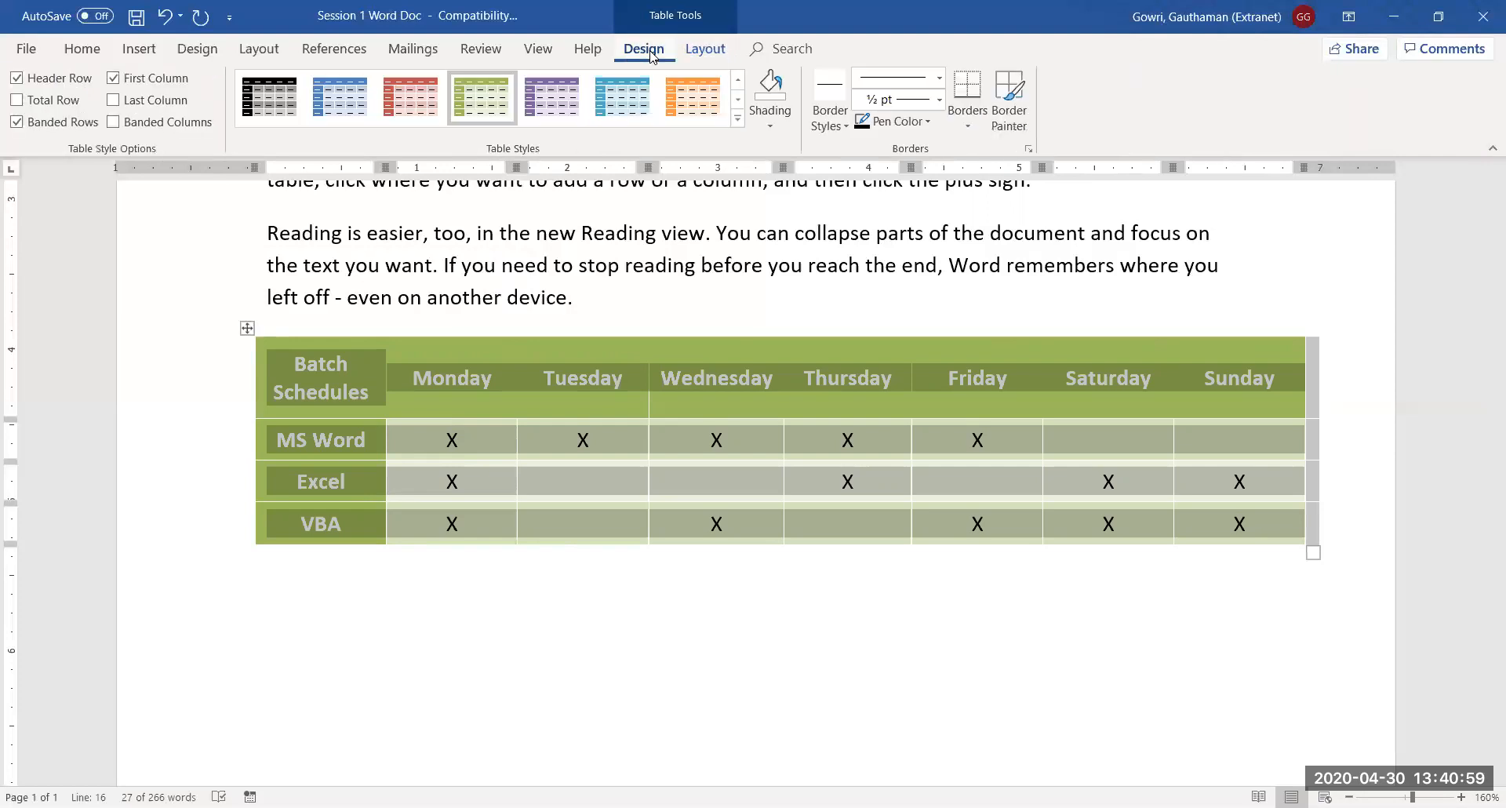
left_click(846, 126)
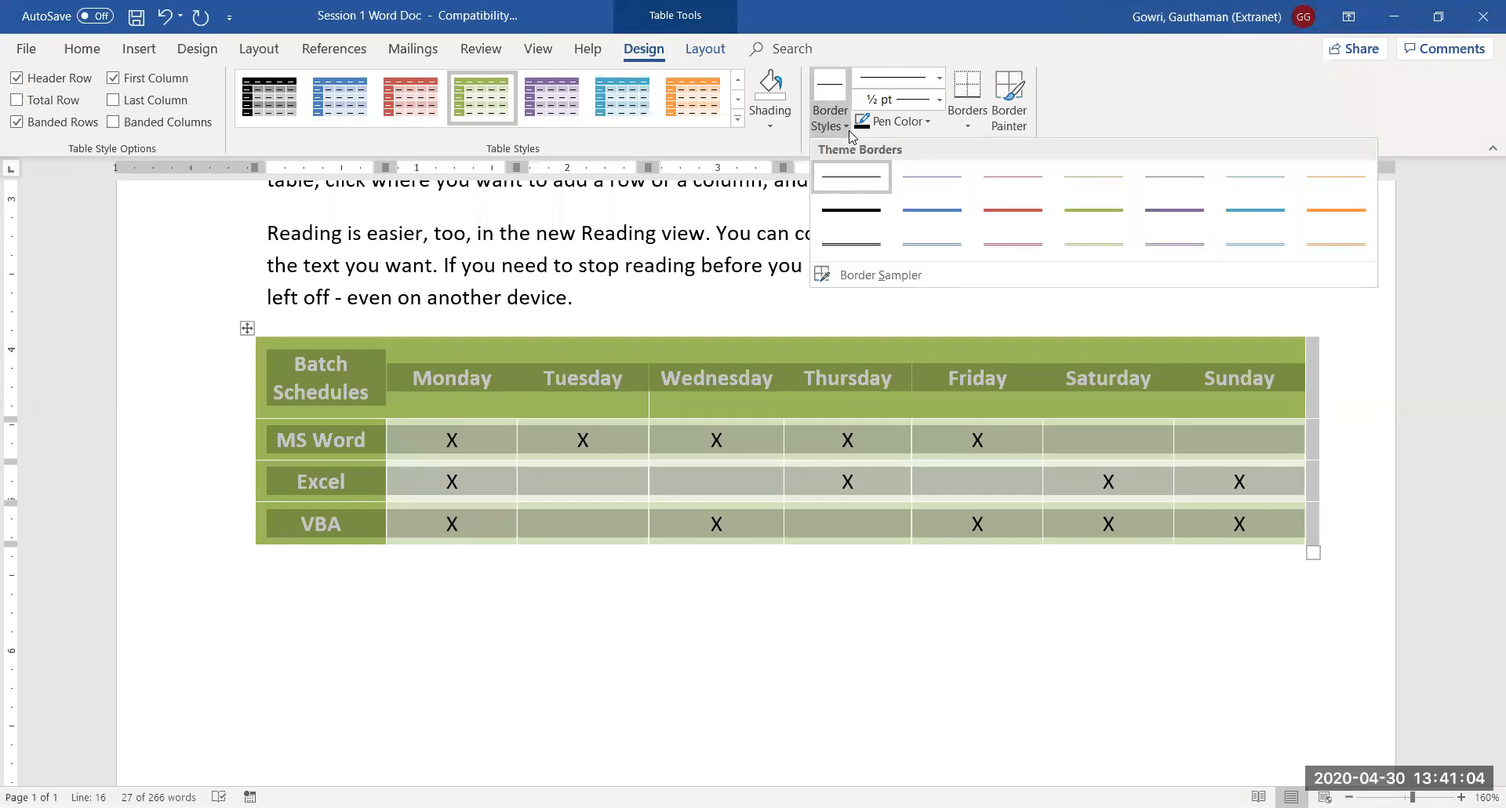
left_click(1099, 225)
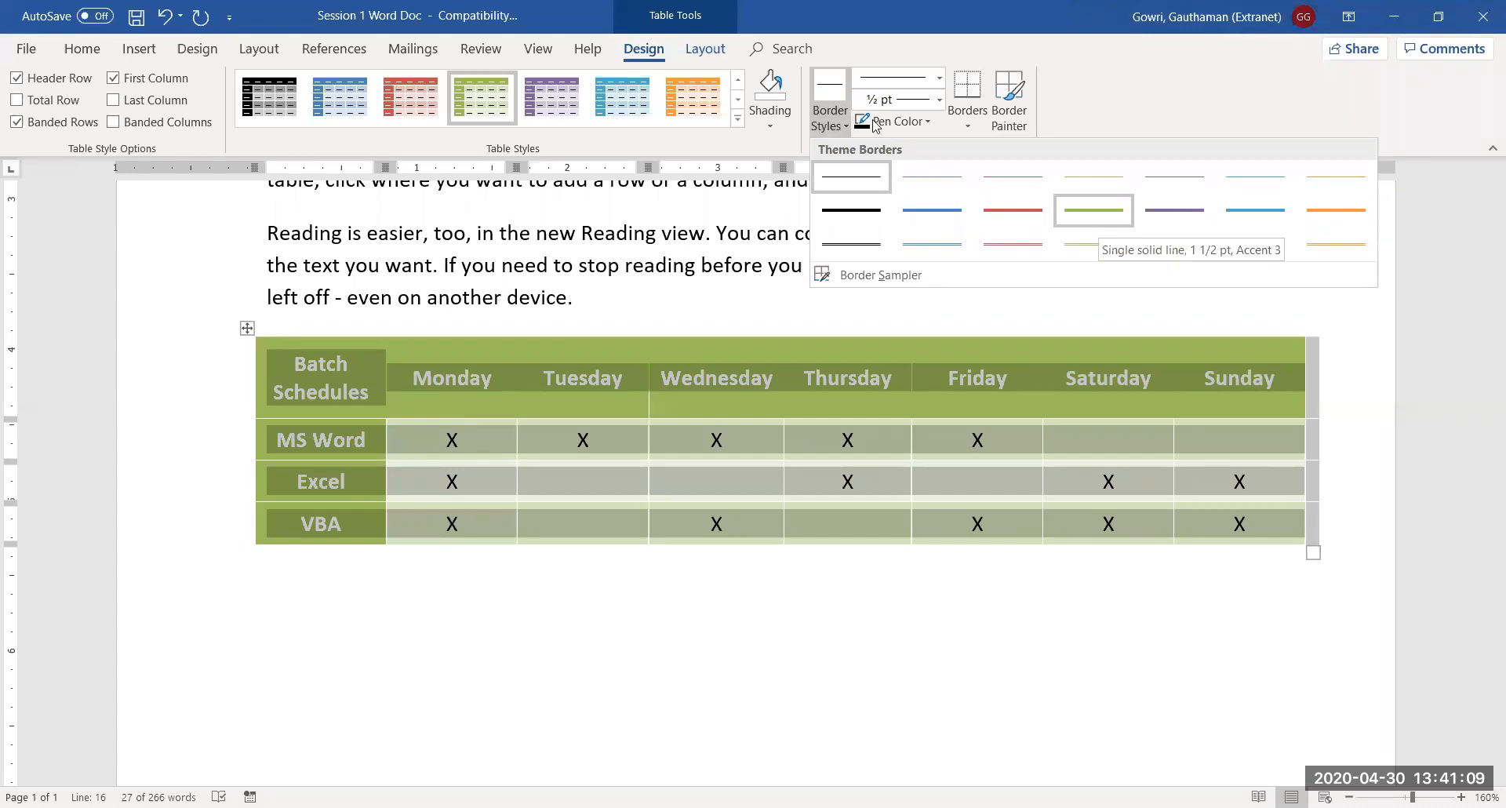
left_click(940, 80)
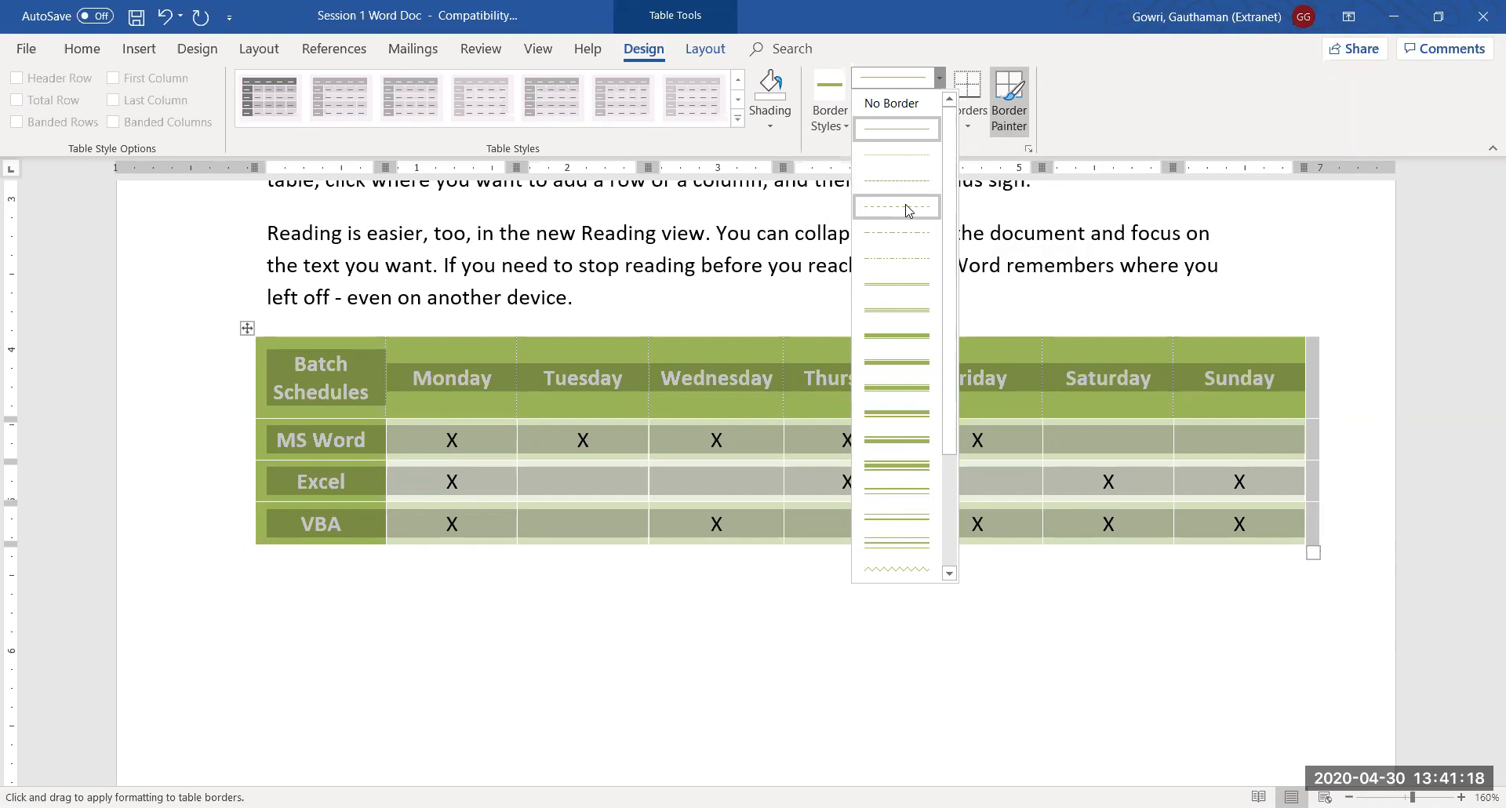
left_click(901, 157)
left_click(939, 100)
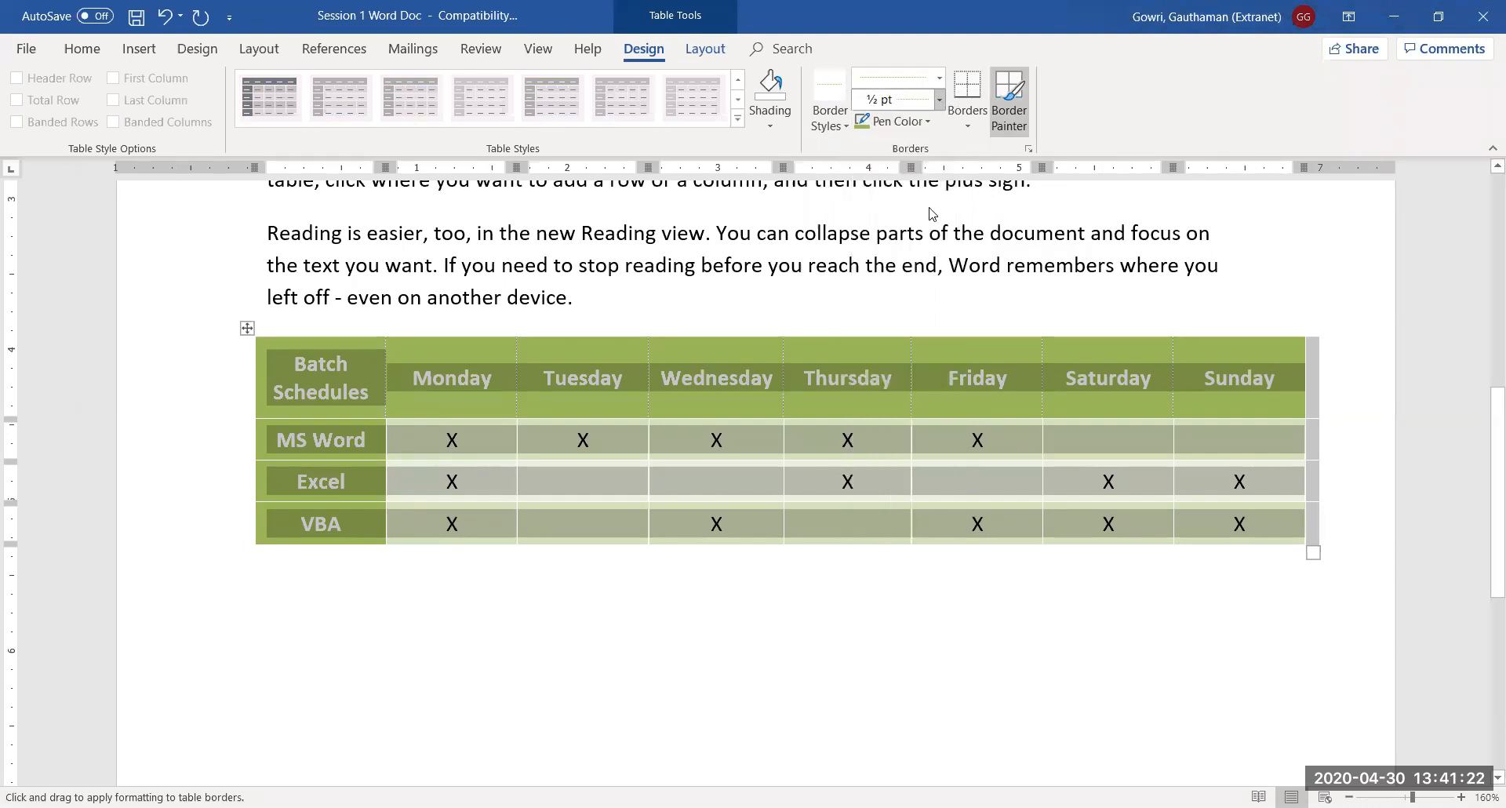
left_click(930, 238)
left_click(977, 124)
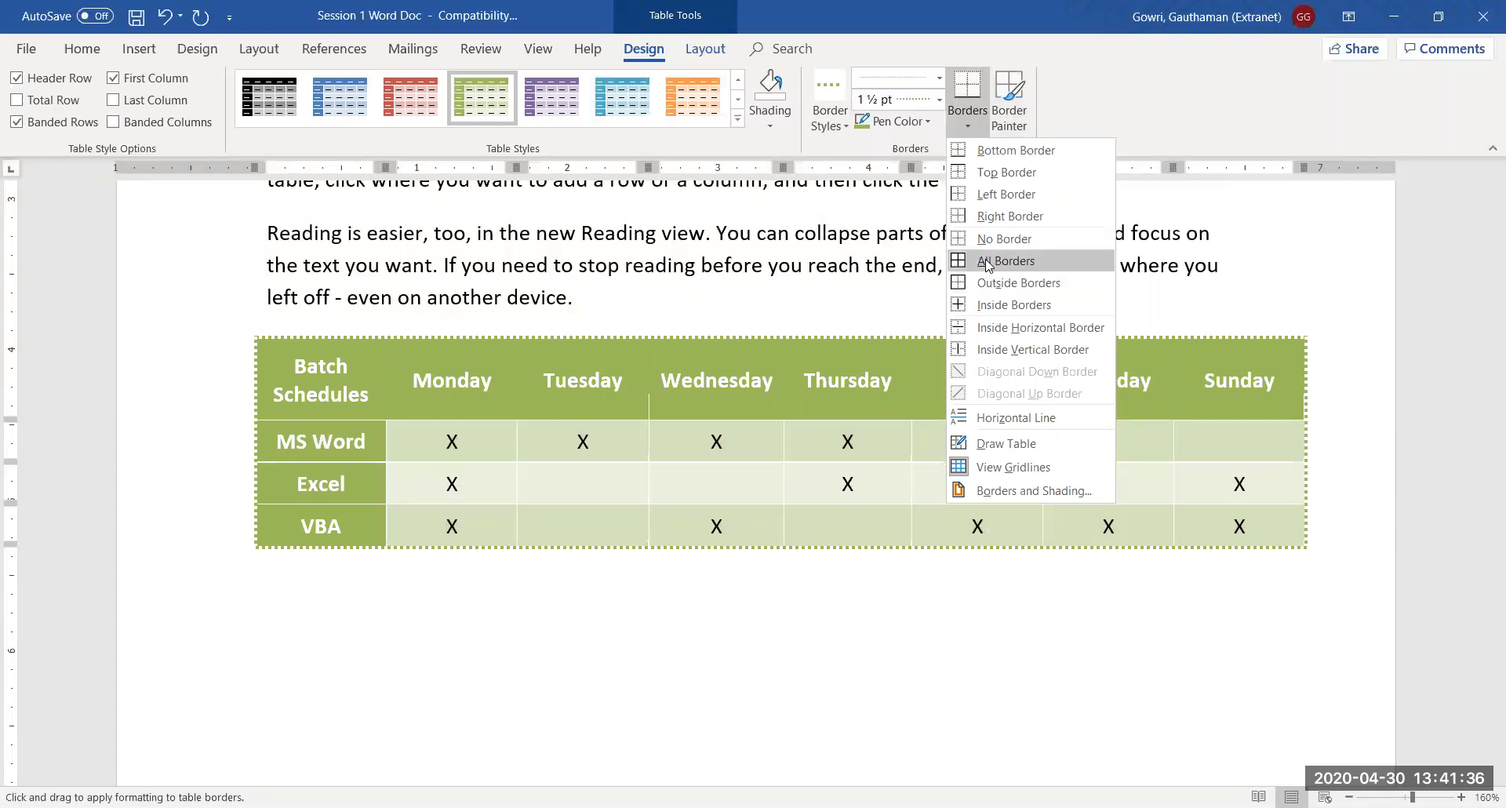
left_click(990, 303)
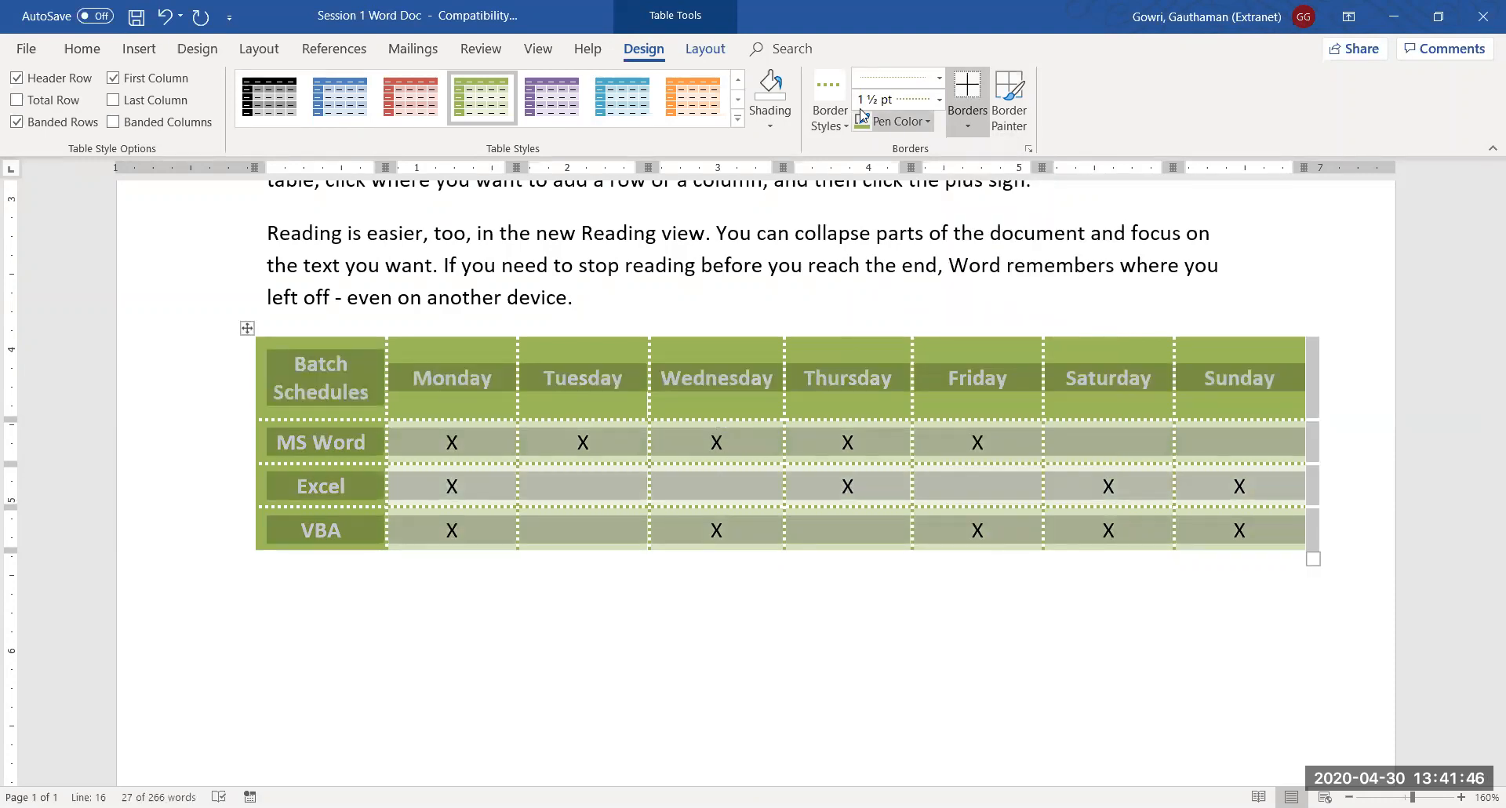
Step: Redo the table's inside borders as green dotted lines with a ¾ pt weight
left_click(938, 98)
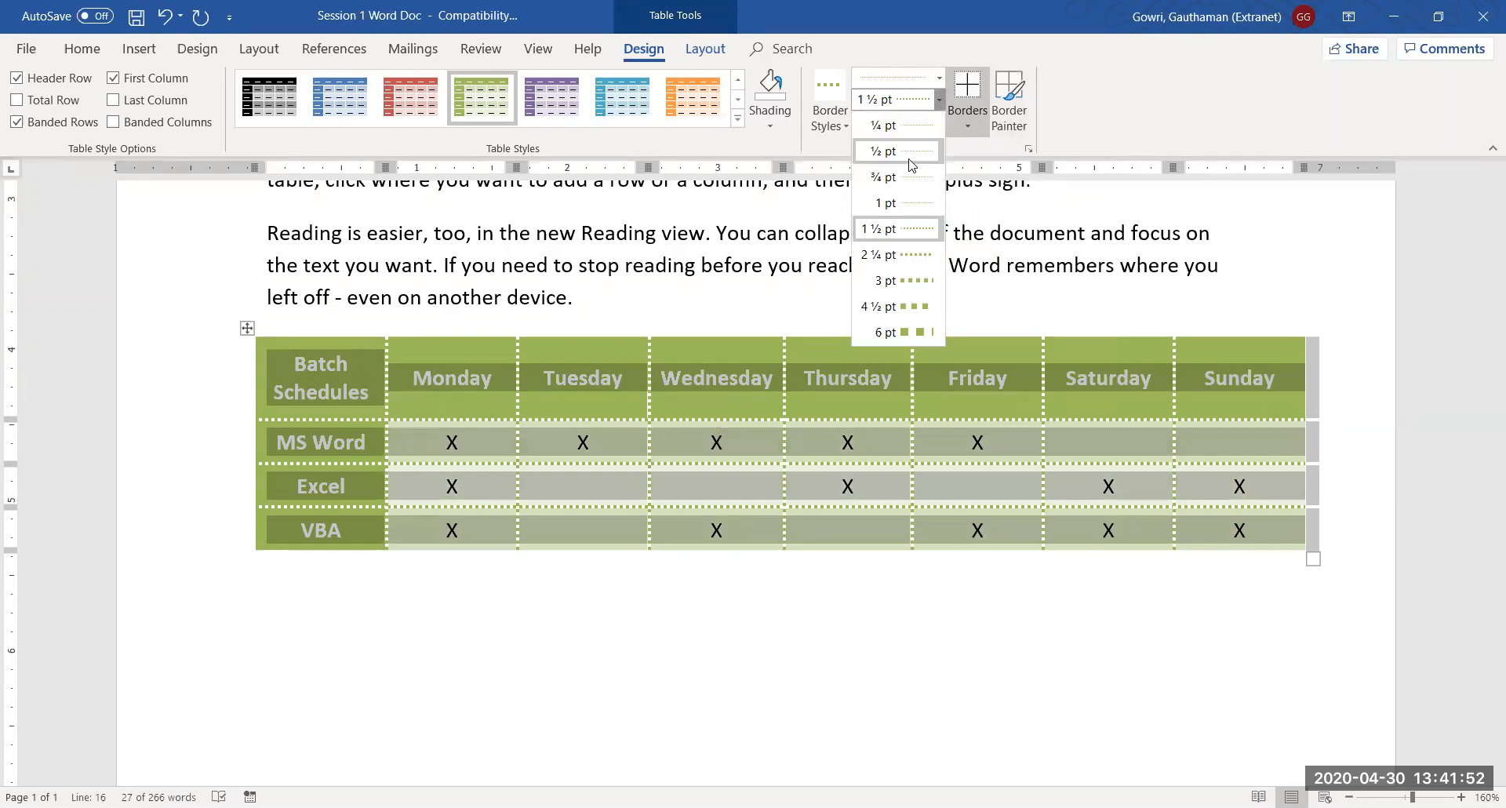
left_click(910, 164)
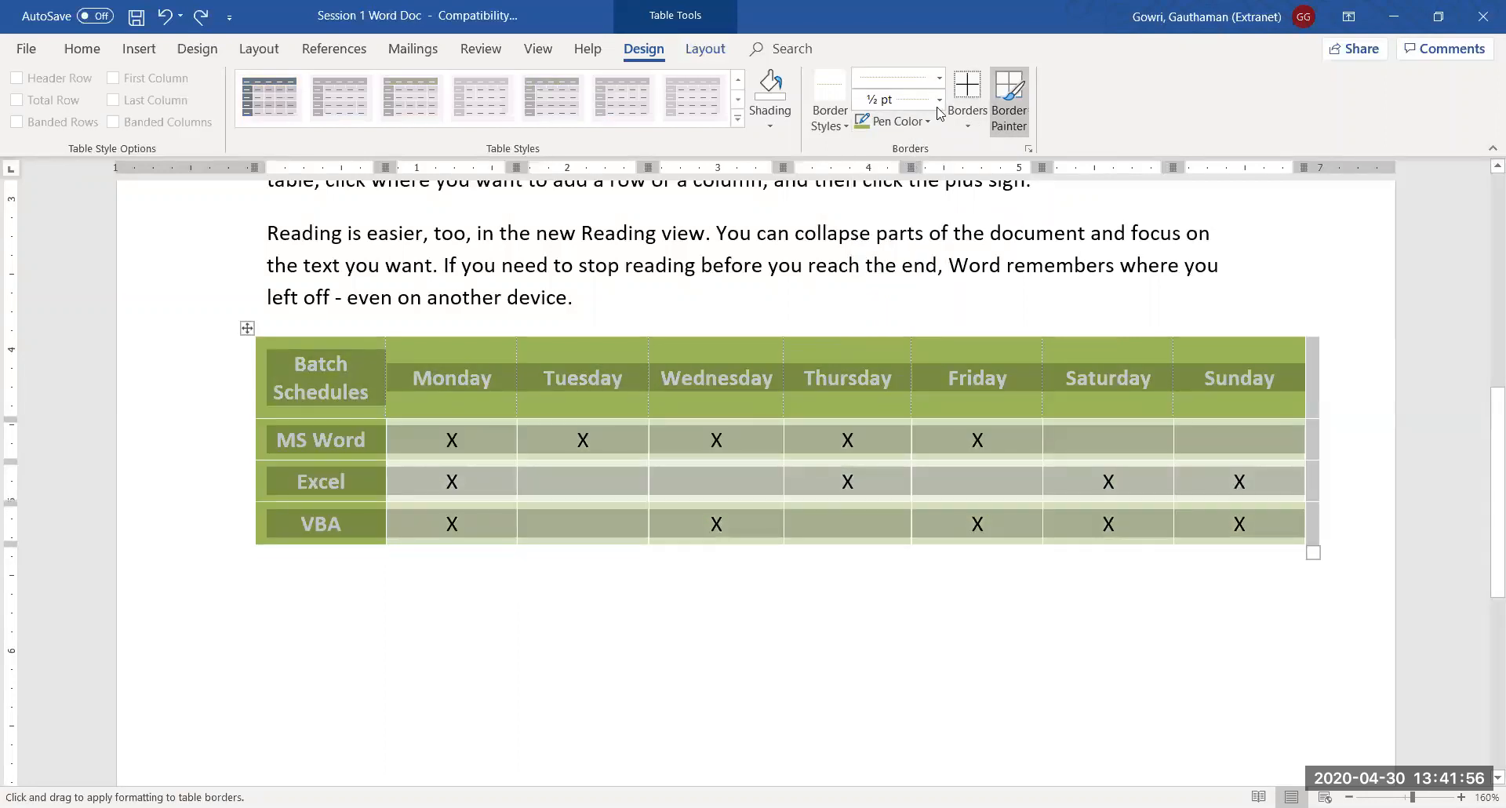
left_click(939, 100)
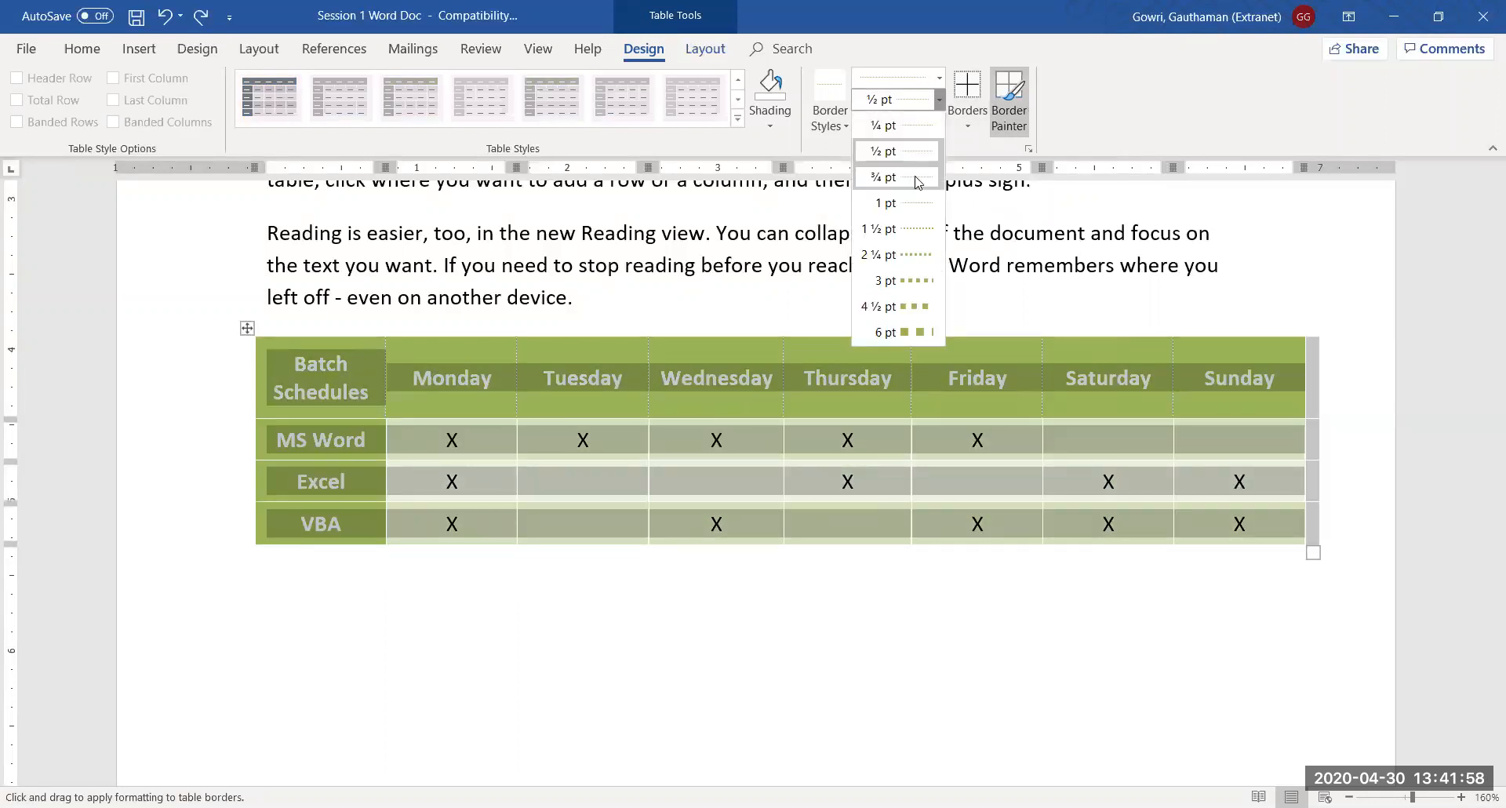
left_click(917, 178)
left_click(967, 86)
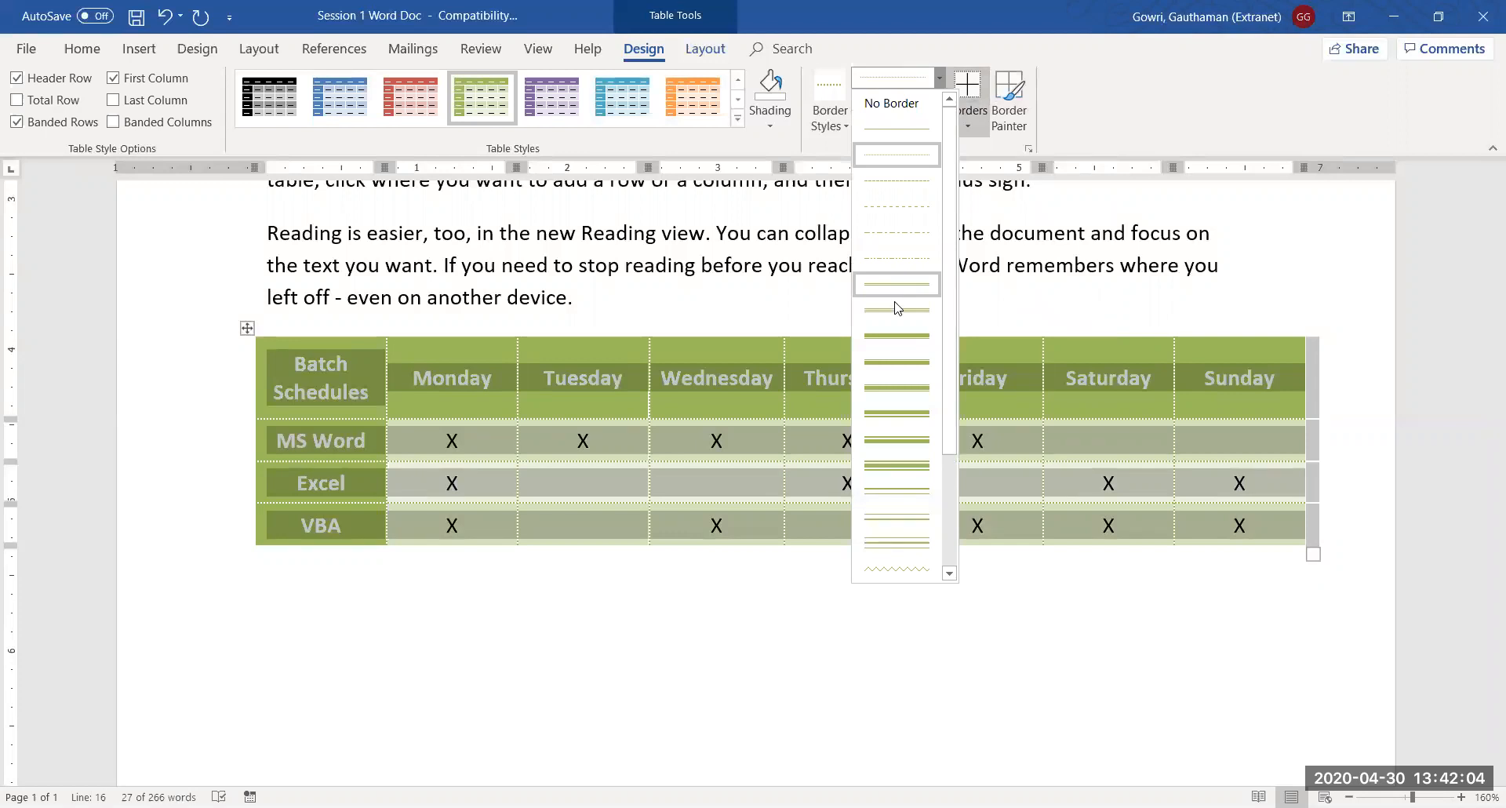
Step: Add a green multi-line outside border with a ½ pt line weight around the whole table
left_click(892, 313)
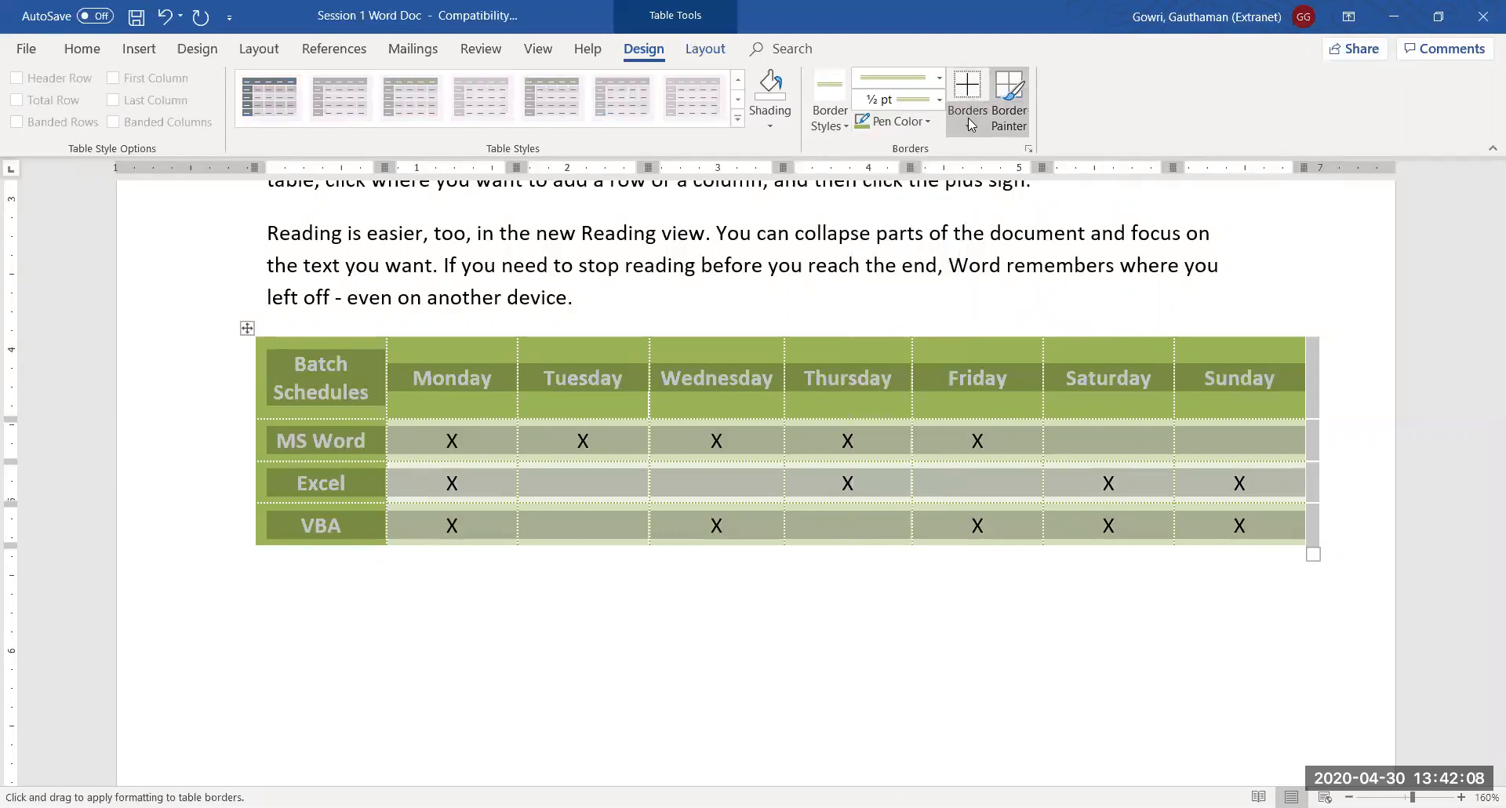
left_click(967, 118)
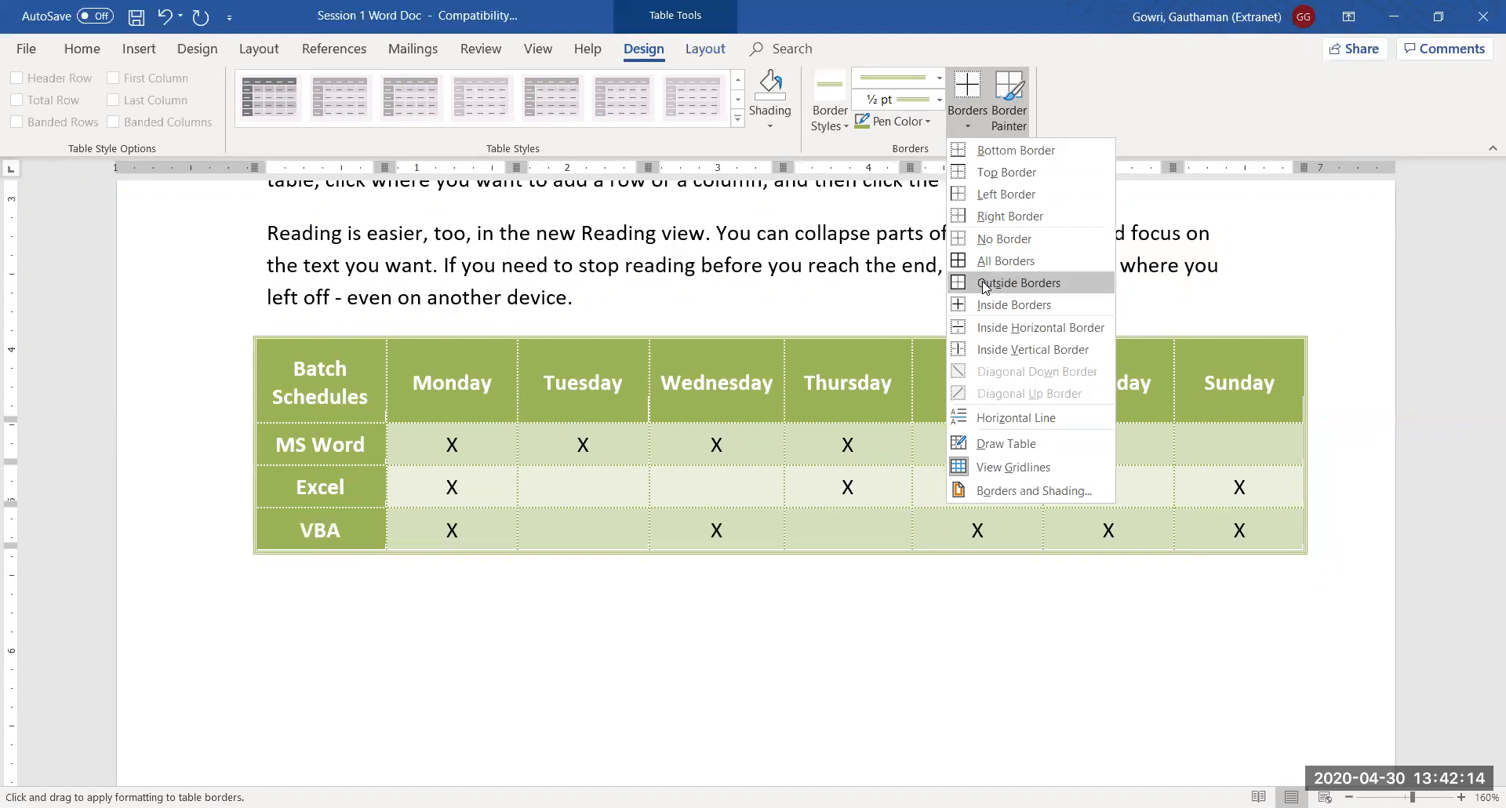
left_click(985, 284)
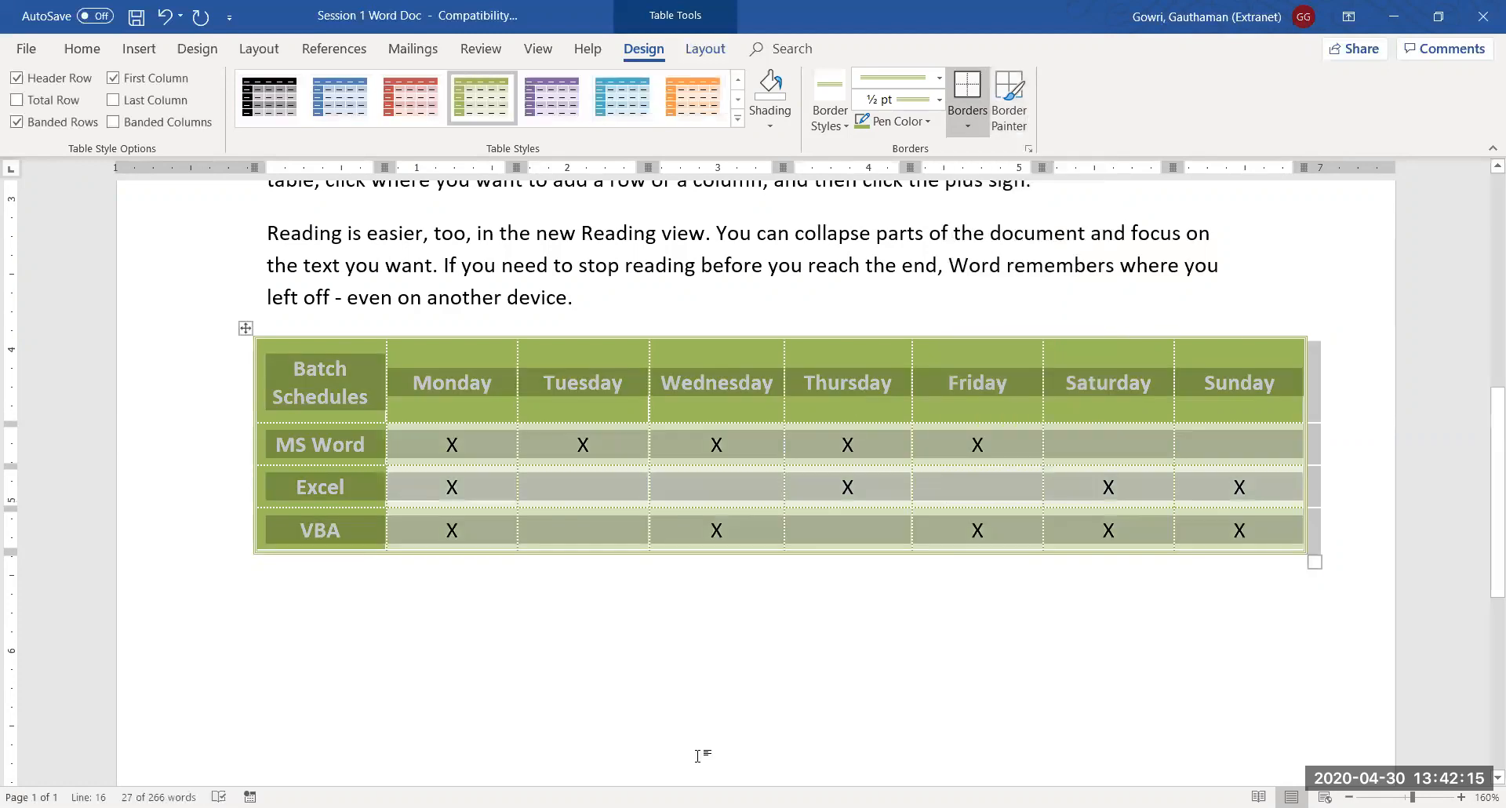
left_click(648, 589)
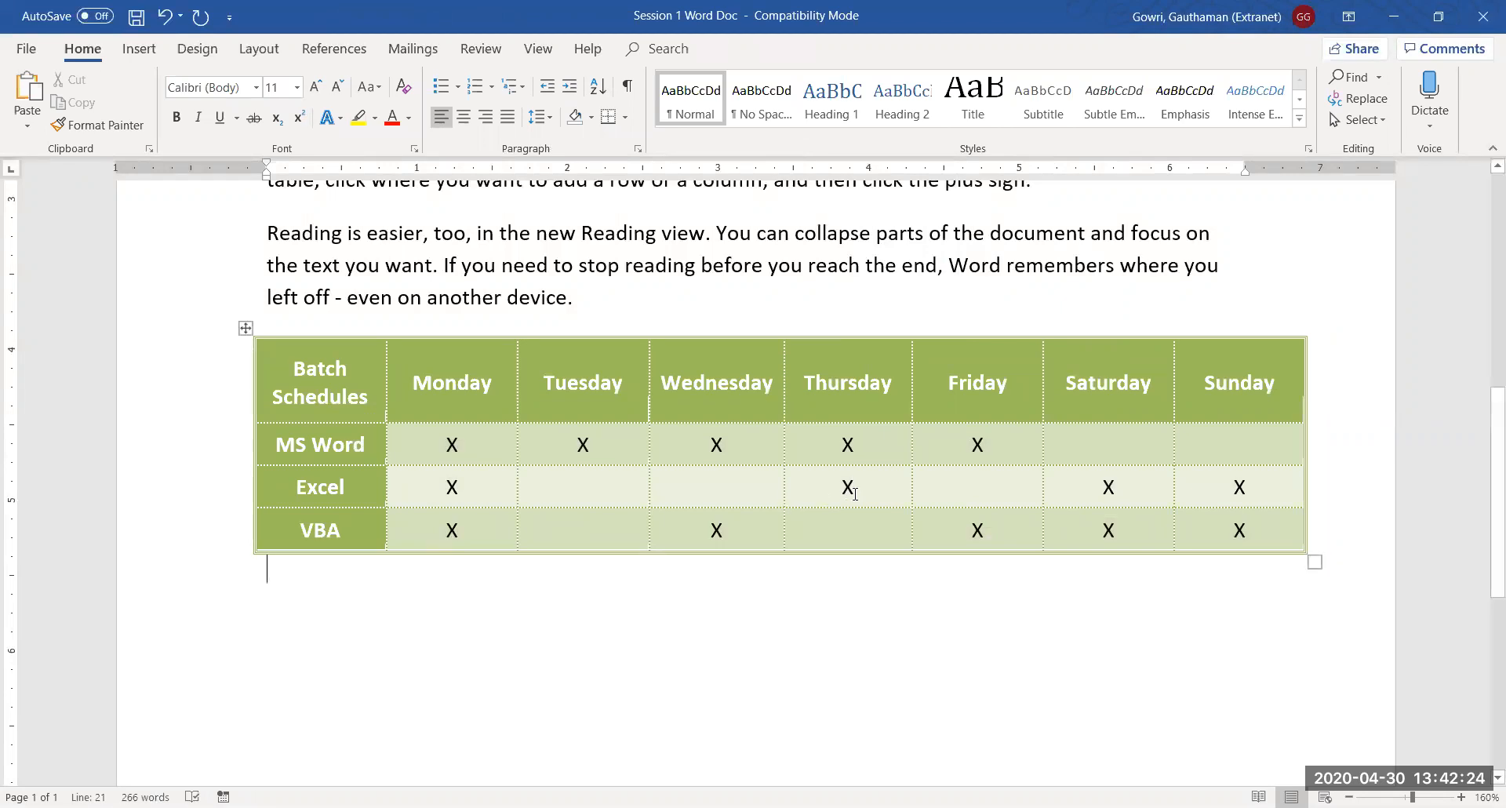
Step: Enter "No Class" in the Saturday cell of the MS Word row
left_click_drag(1136, 487, 1212, 481)
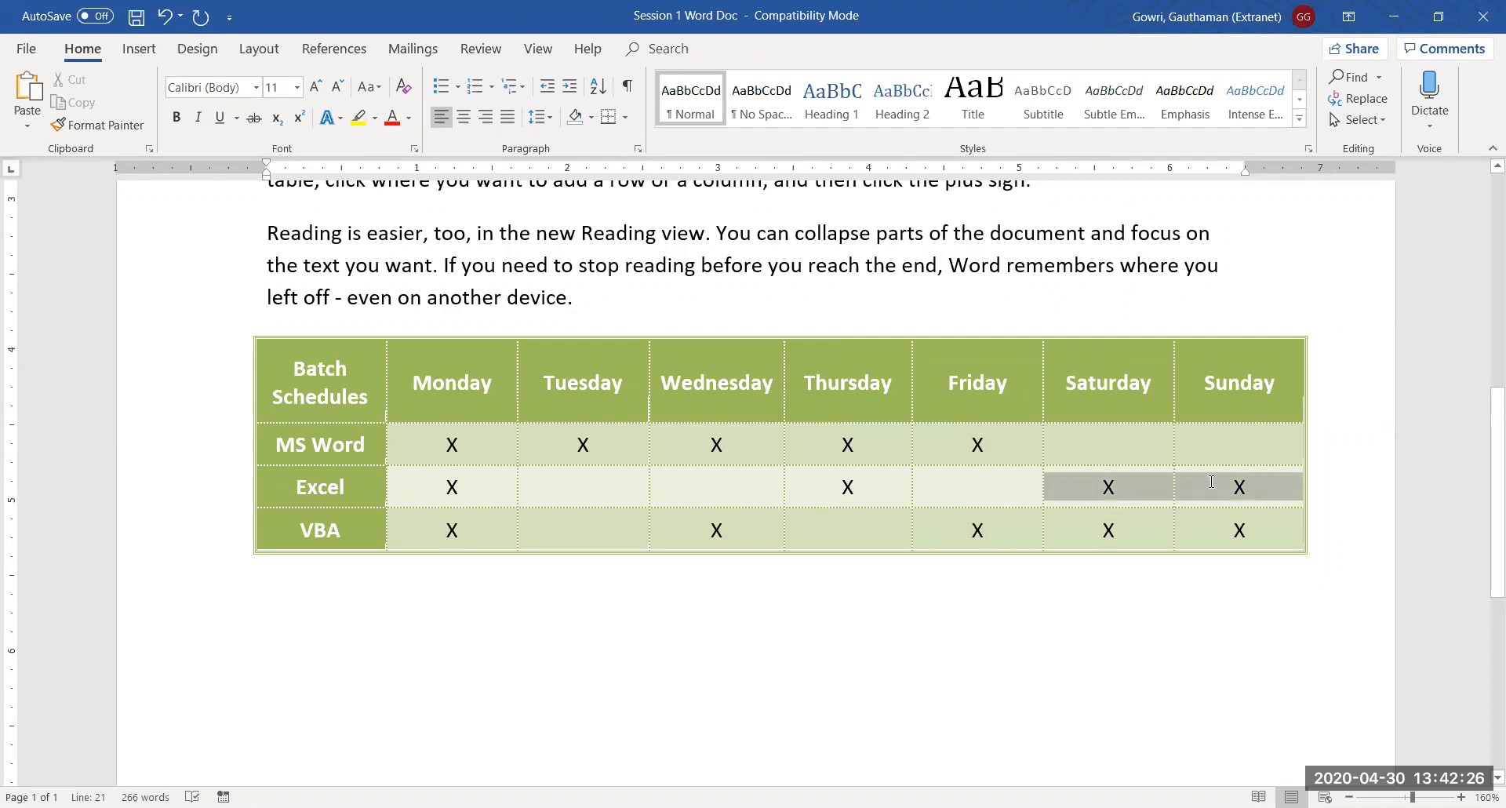
left_click_drag(1132, 444, 1193, 442)
left_click(1118, 447)
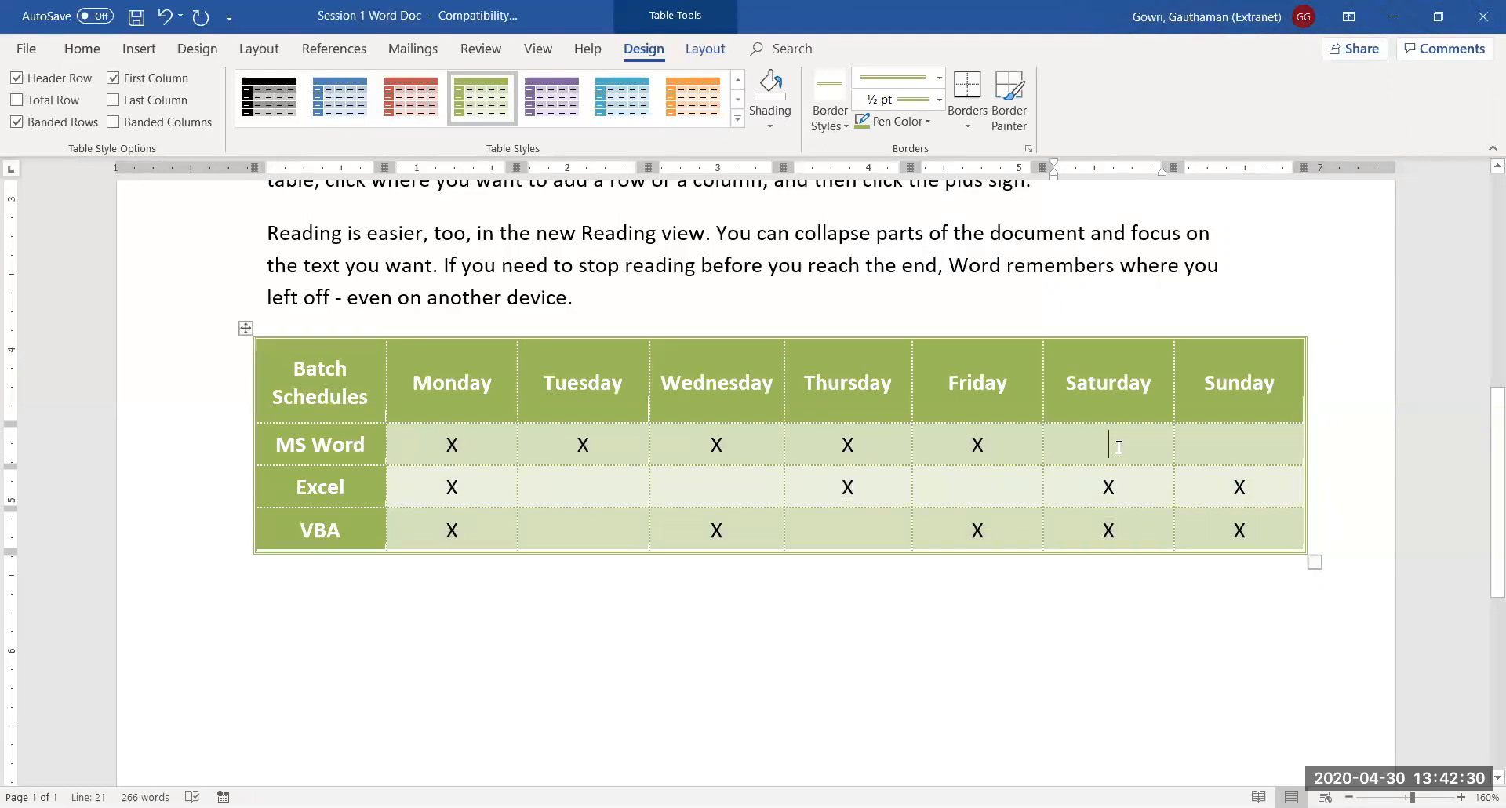
type("No ")
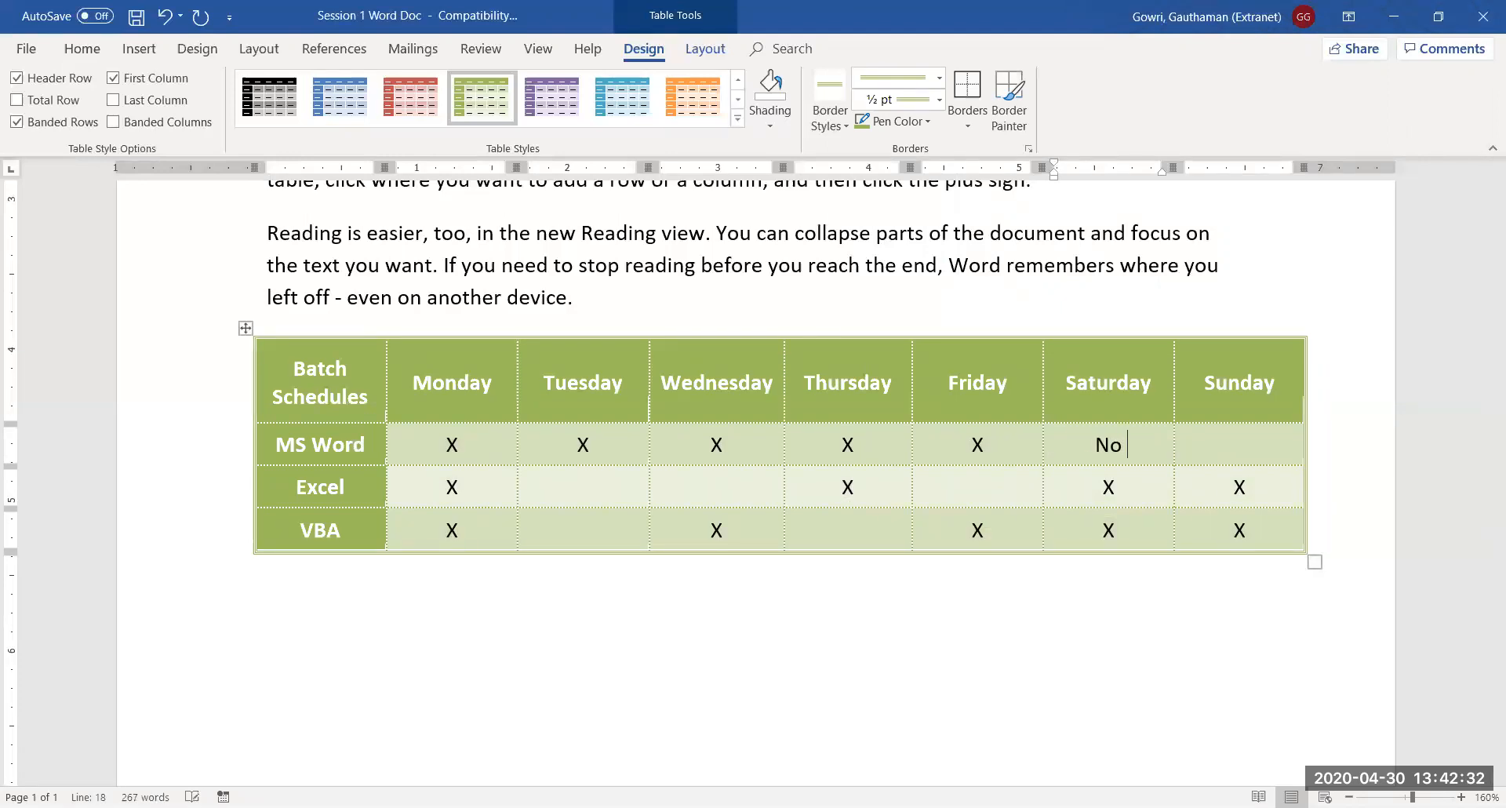
type("Class")
key("Return")
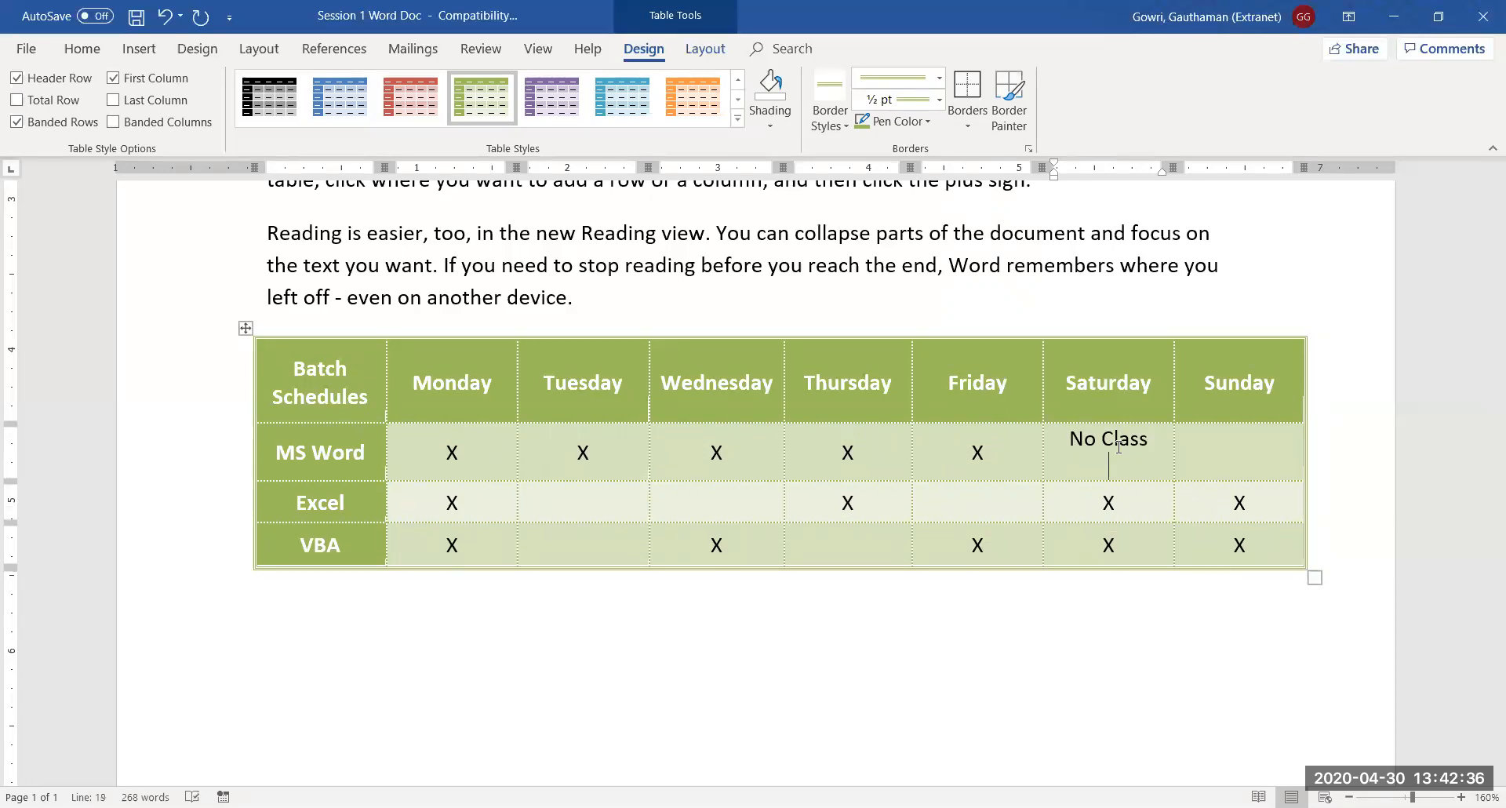
key("BackSpace")
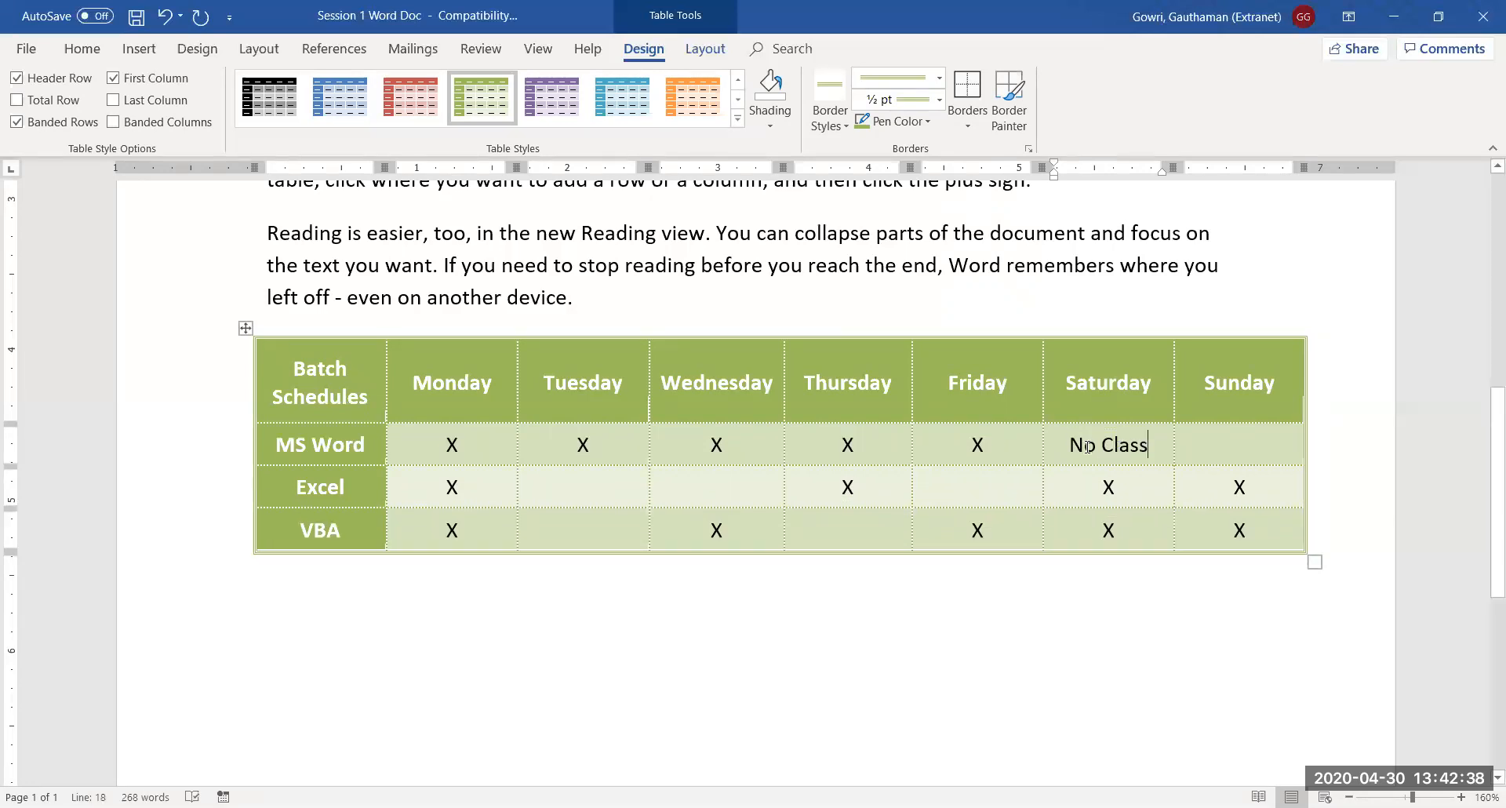
Step: Merge the Saturday and Sunday cells of the MS Word row into one cell
left_click_drag(1064, 443, 1242, 437)
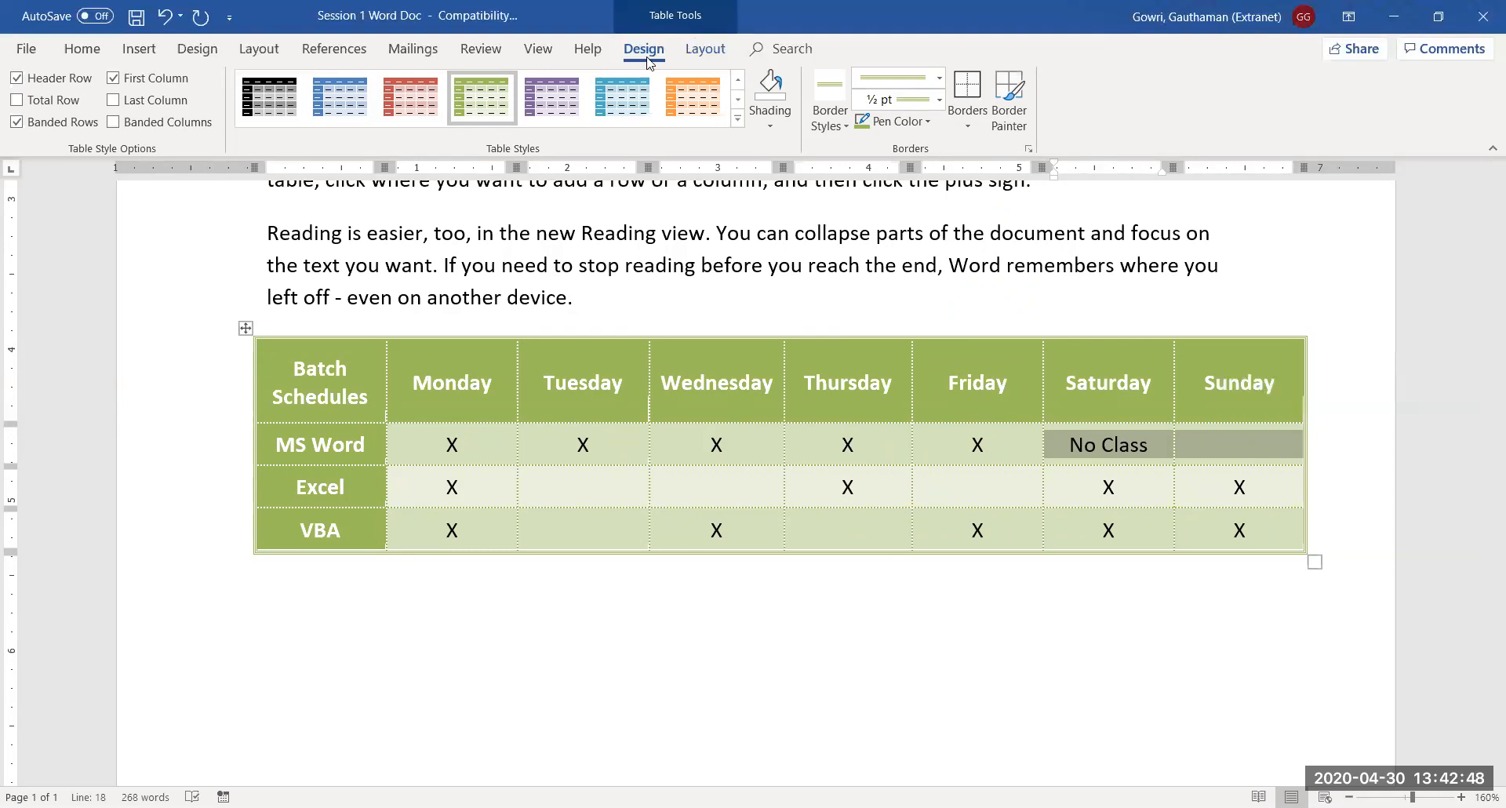
left_click(682, 52)
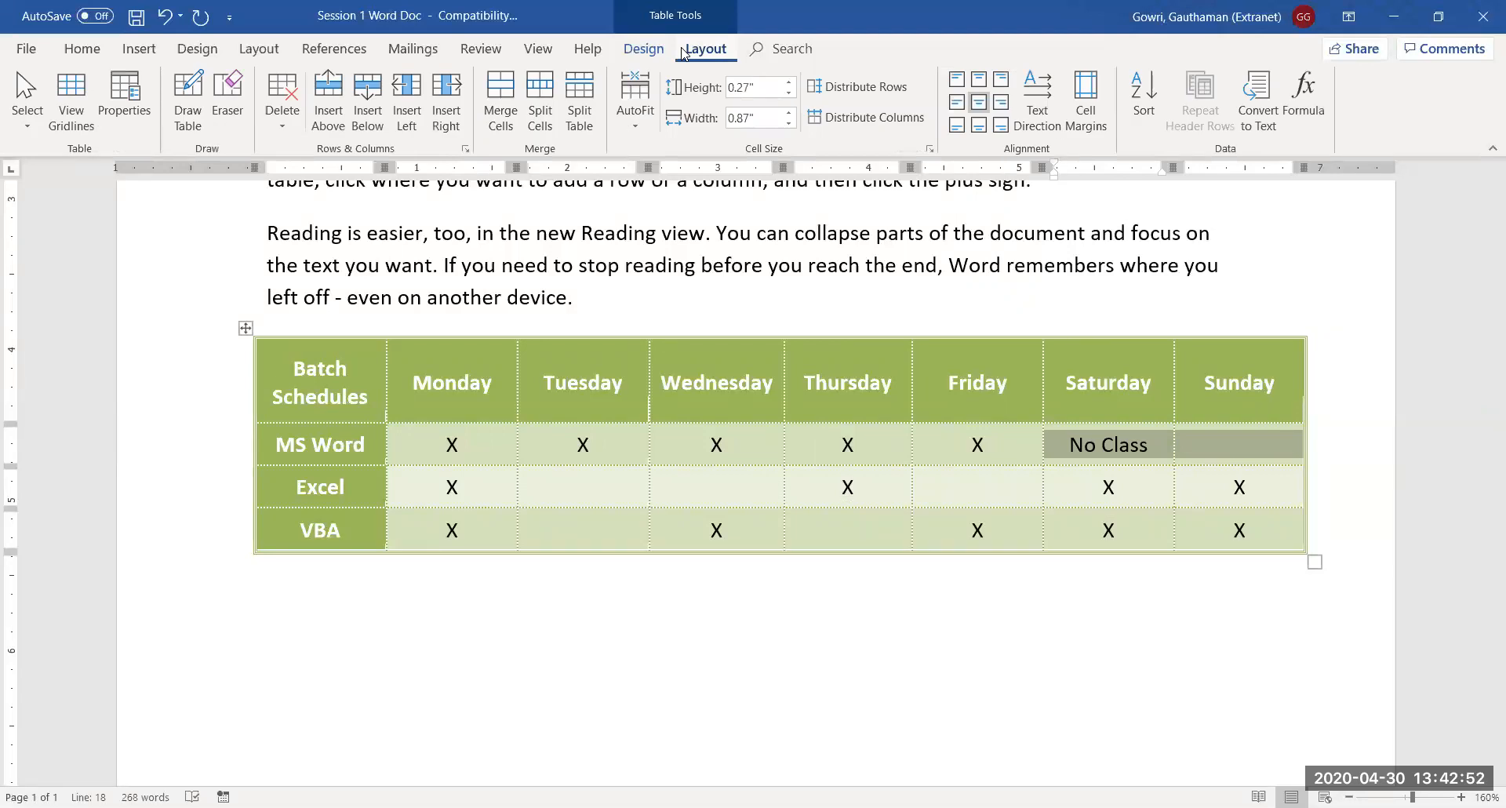
left_click(500, 100)
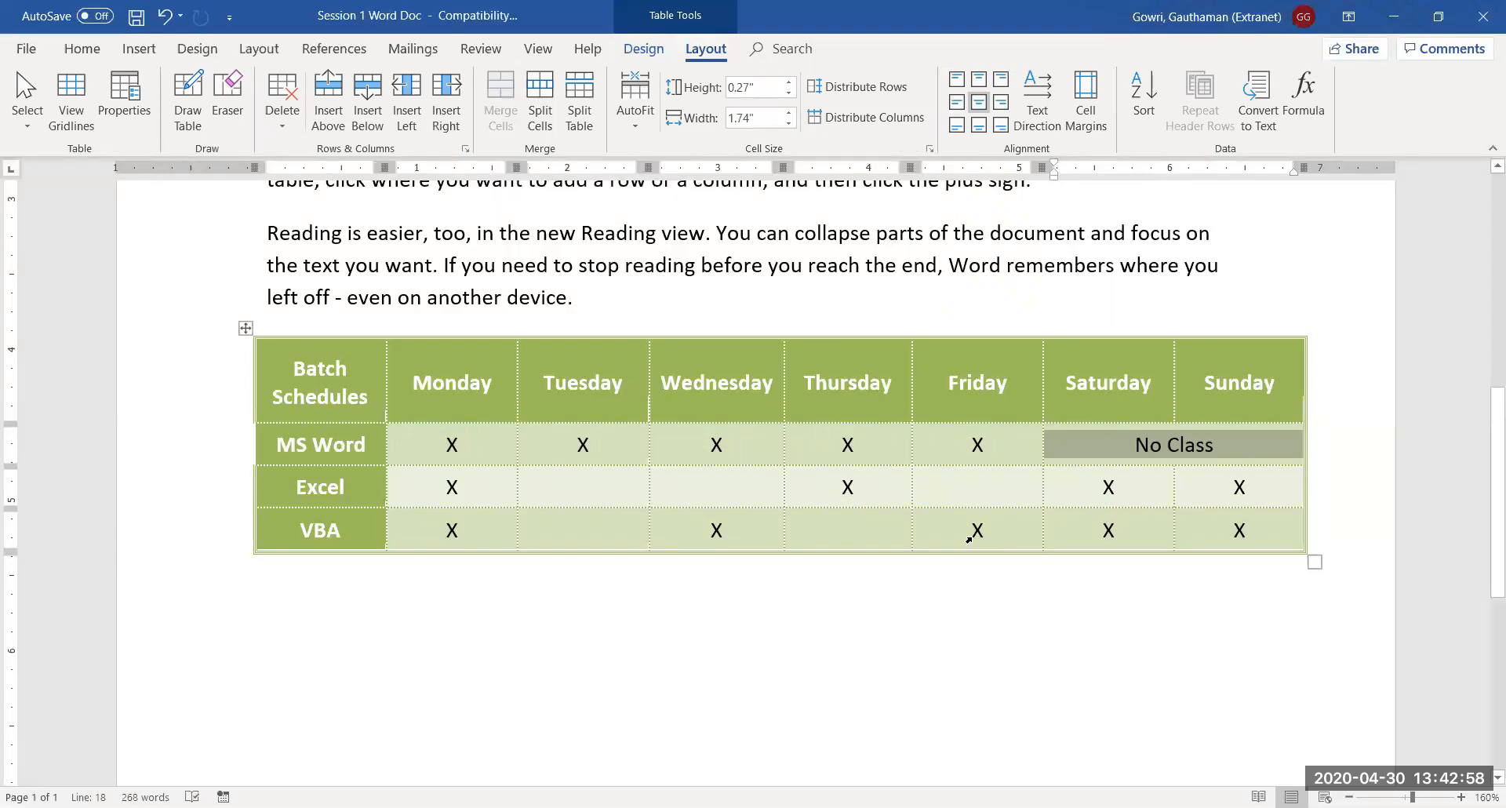
left_click(1111, 572)
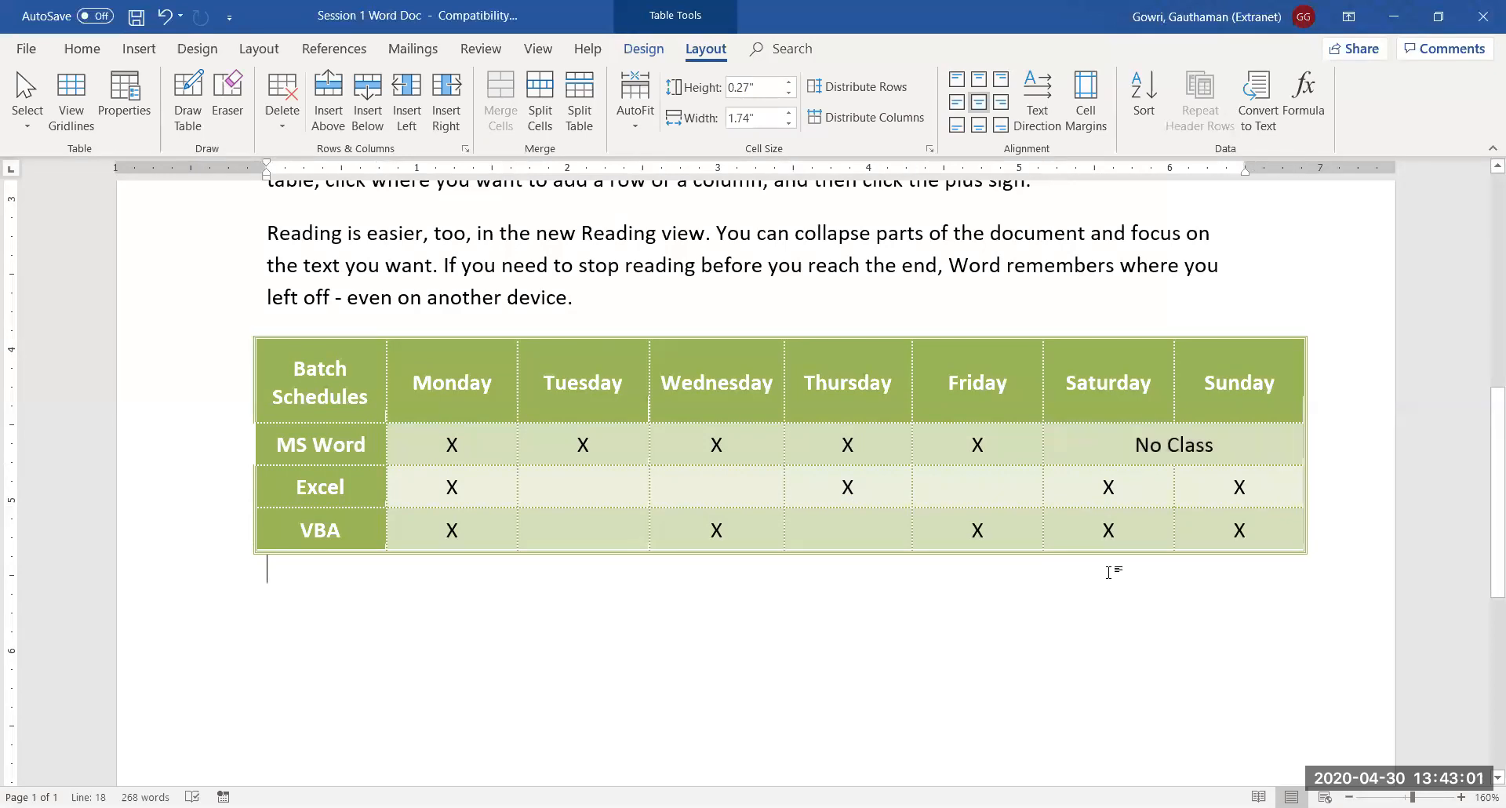
Step: Try splitting the table at its header row, and undo the split
left_click(1127, 491)
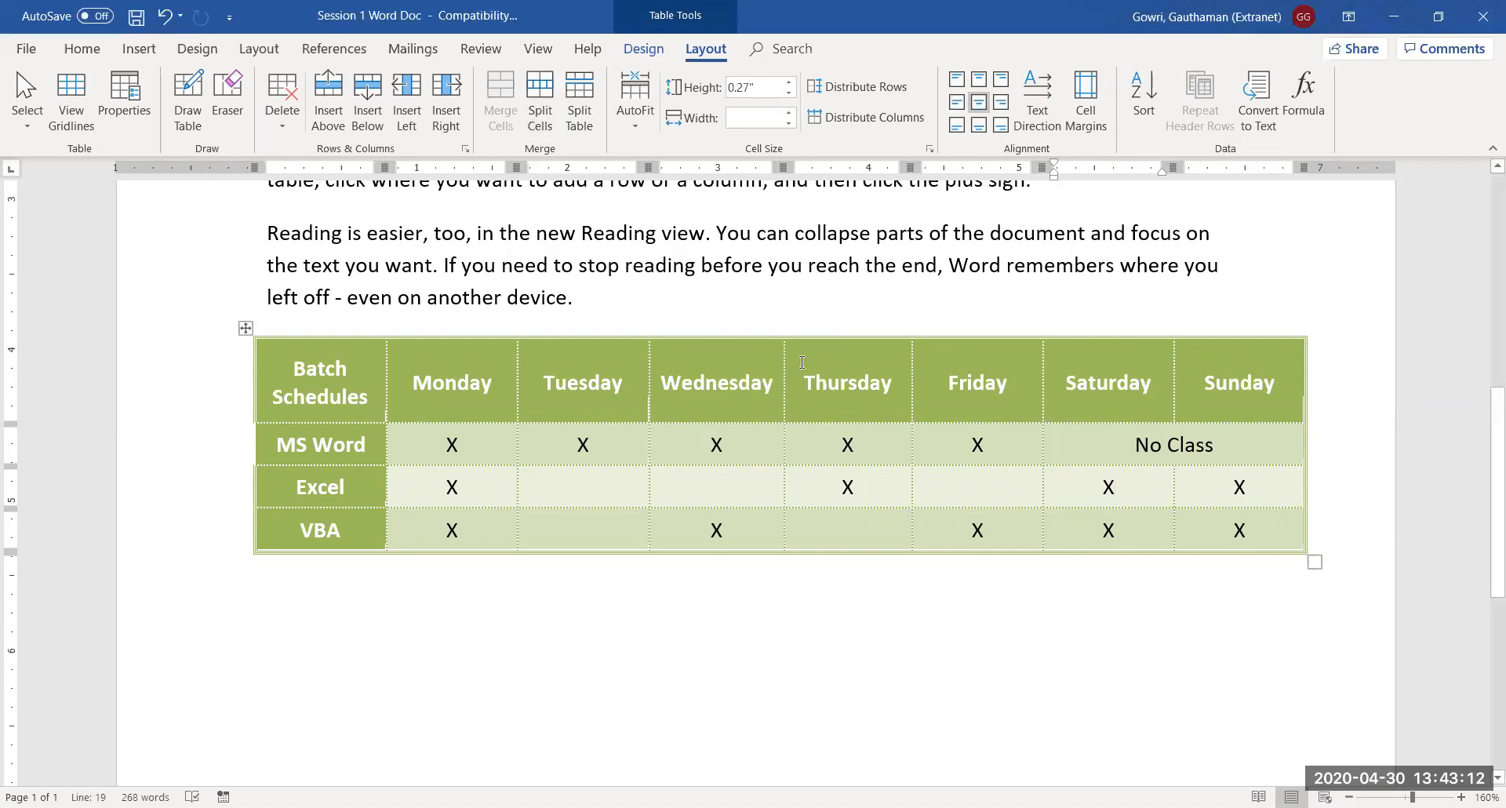
left_click(589, 121)
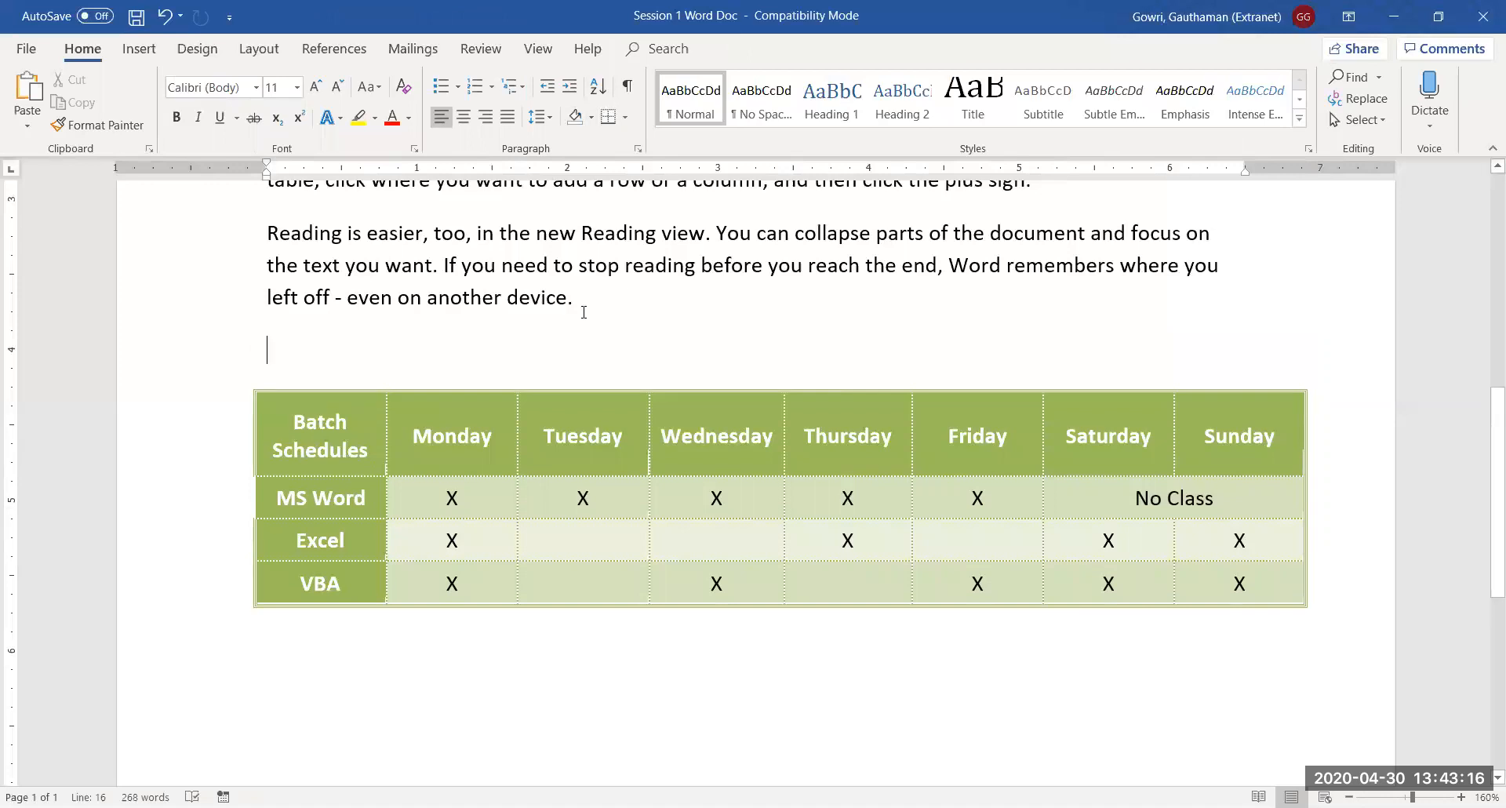
key("ctrl+z")
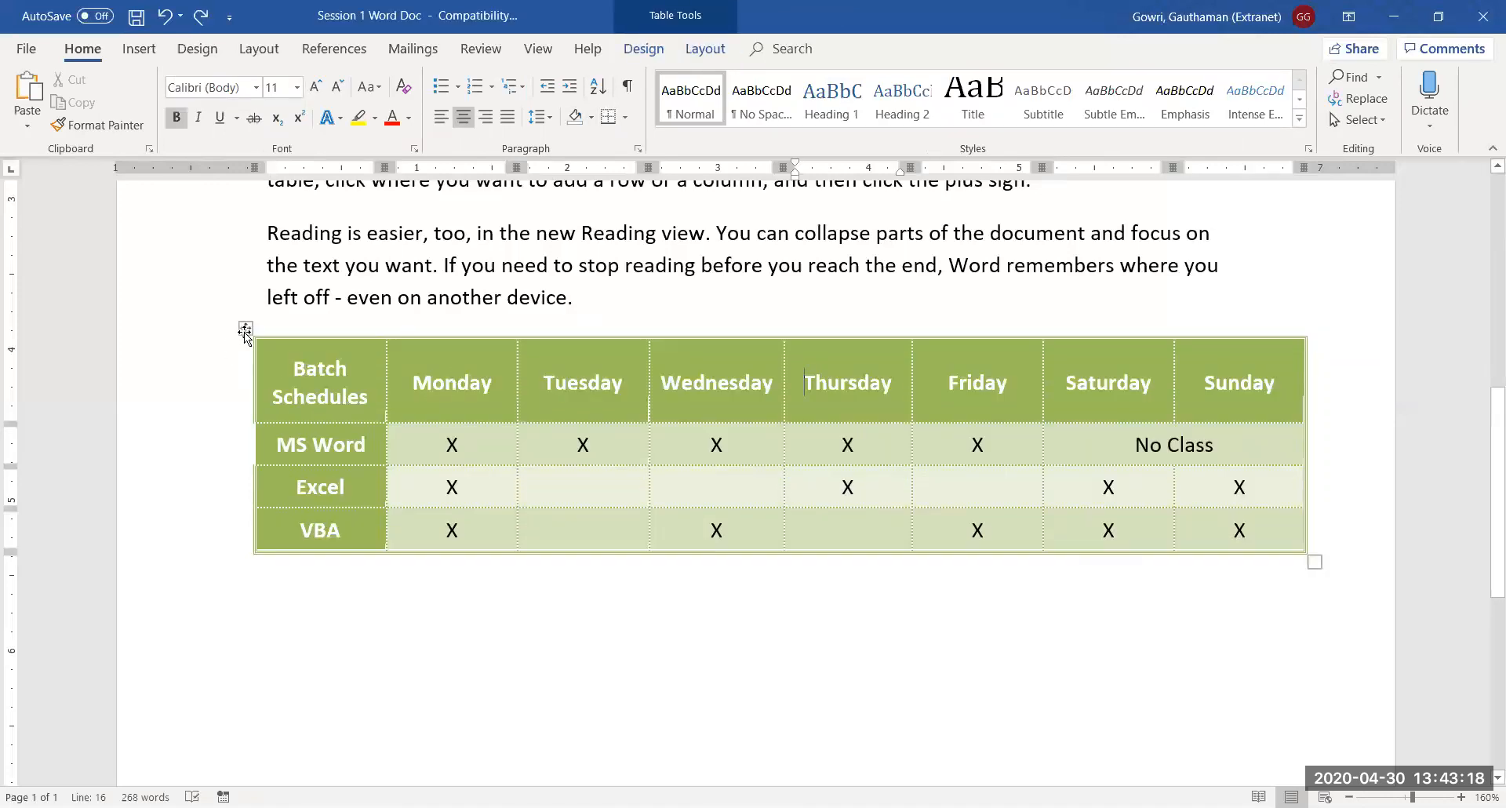
left_click(245, 330)
left_click(711, 445)
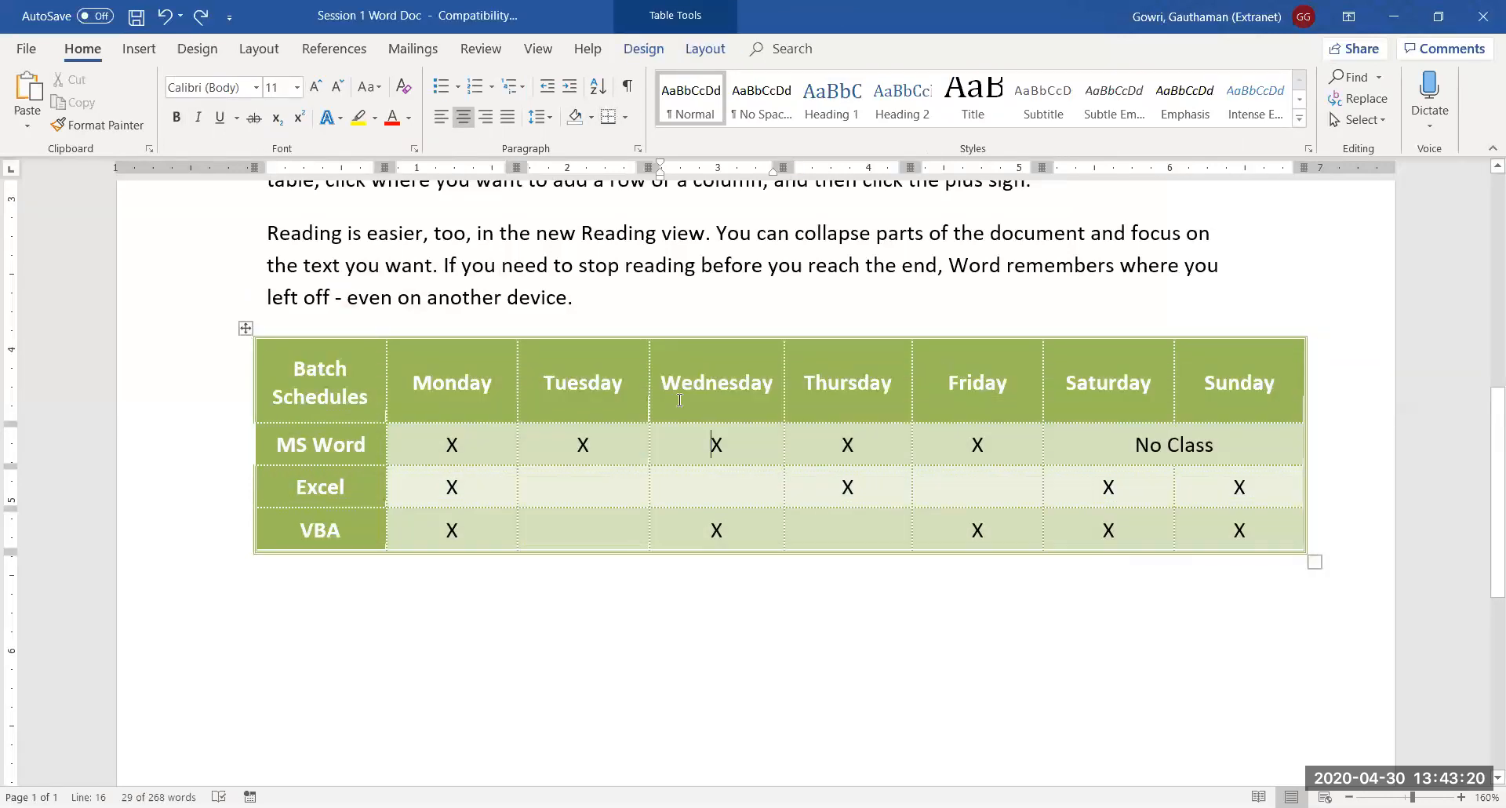
Step: Try splitting the table with the Thursday to Sunday columns selected, and undo it
left_click_drag(849, 417, 1220, 540)
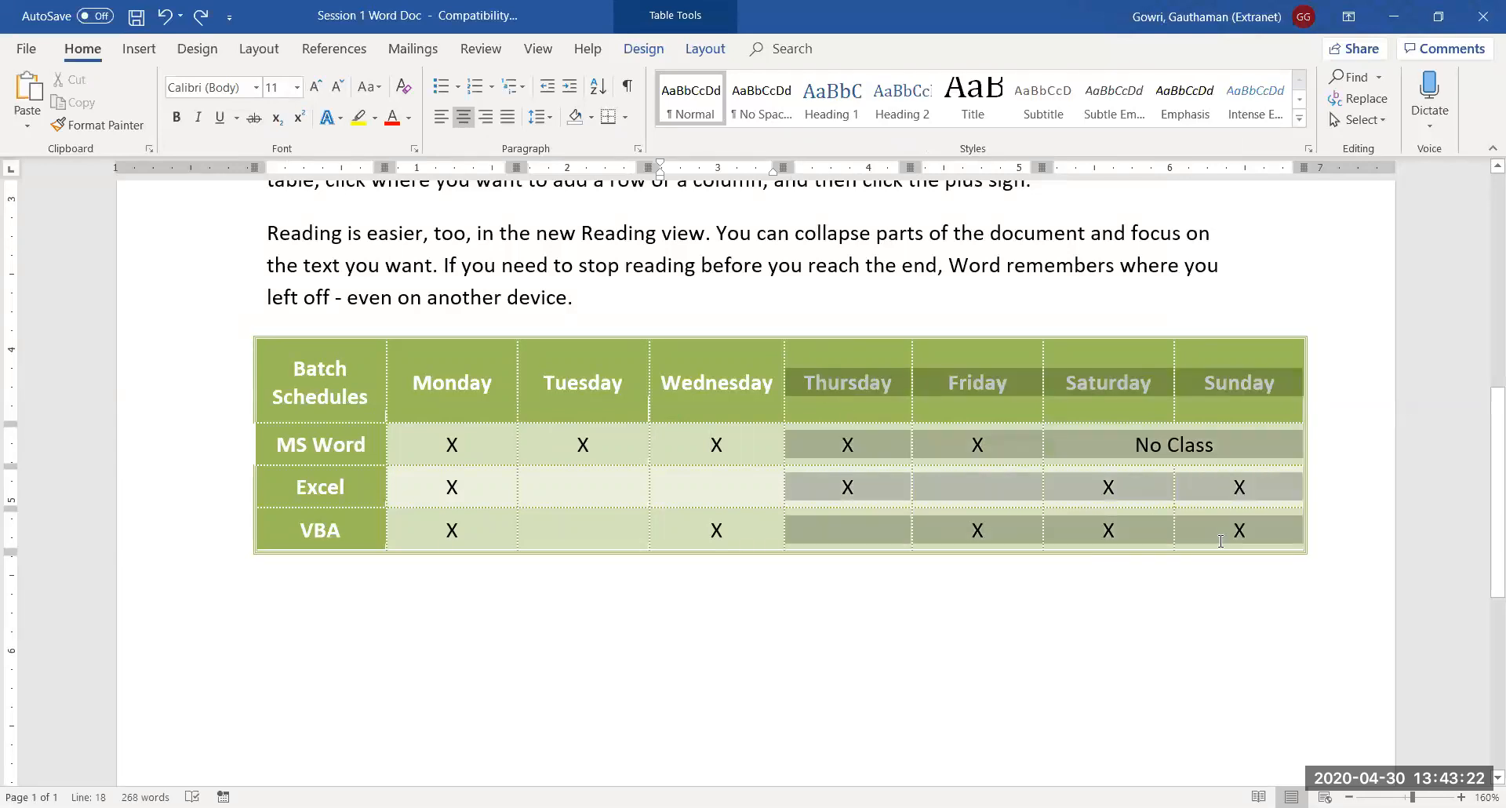
left_click(706, 48)
left_click(581, 98)
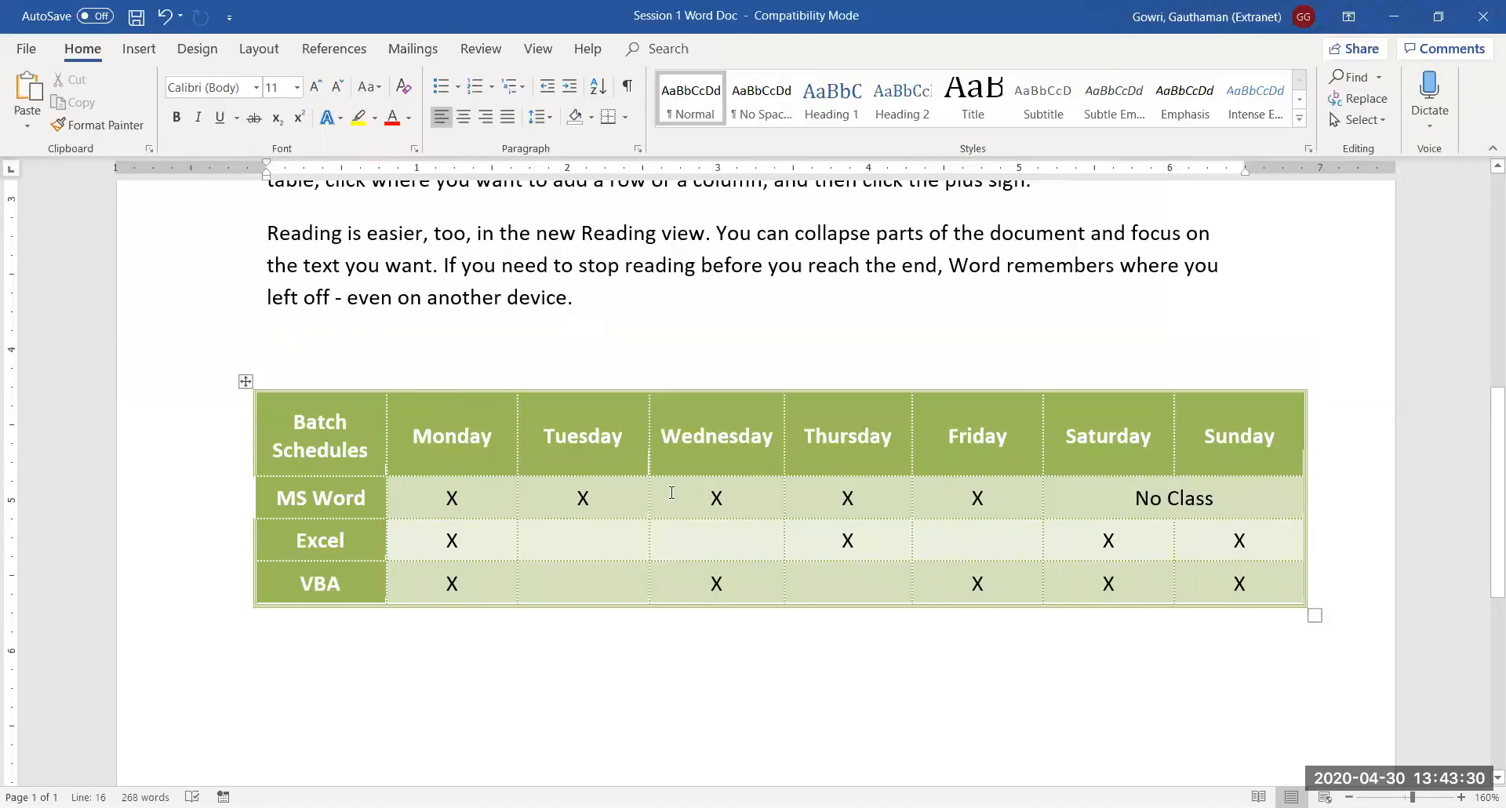
key("ctrl+z")
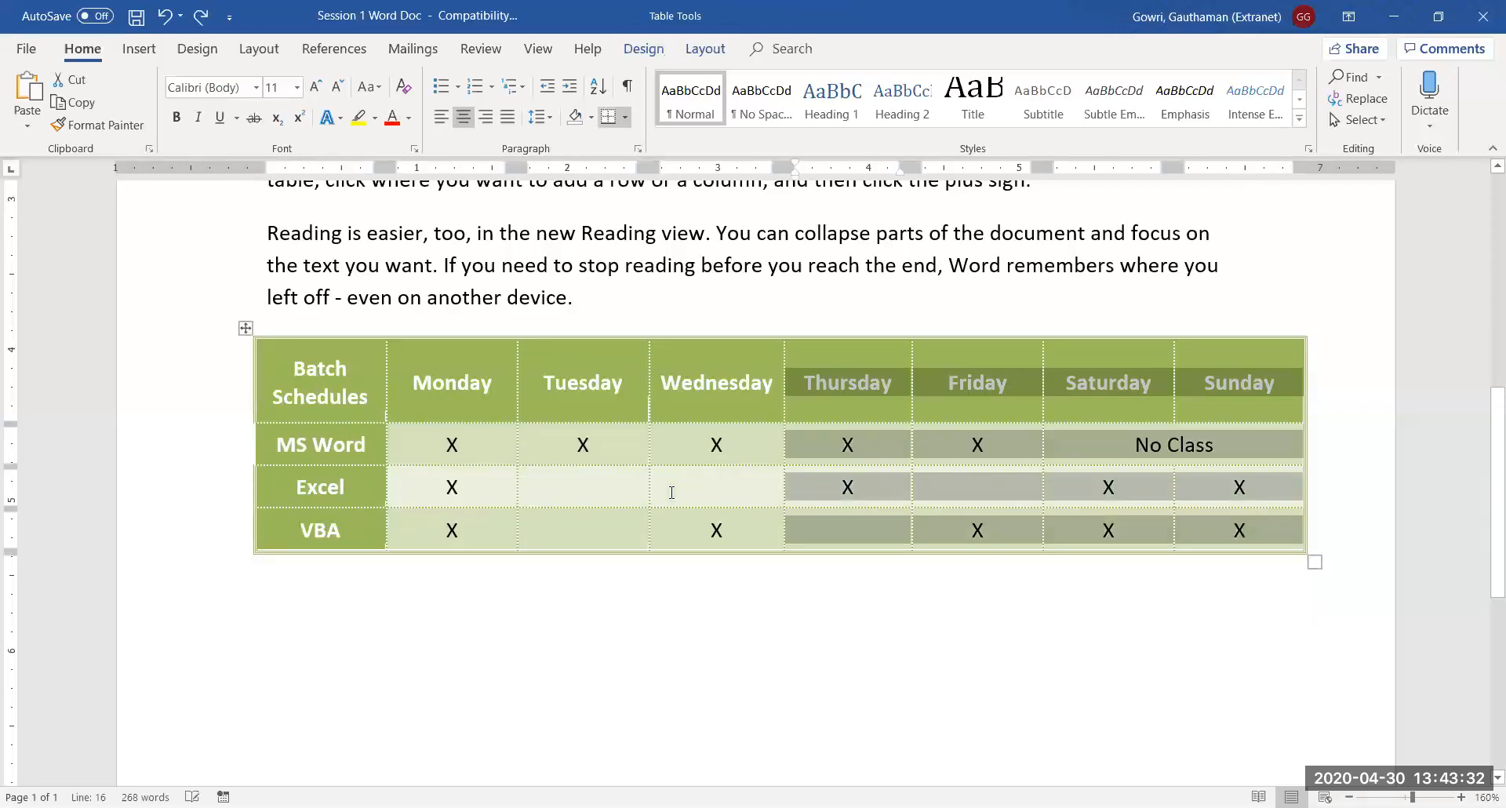
left_click(713, 662)
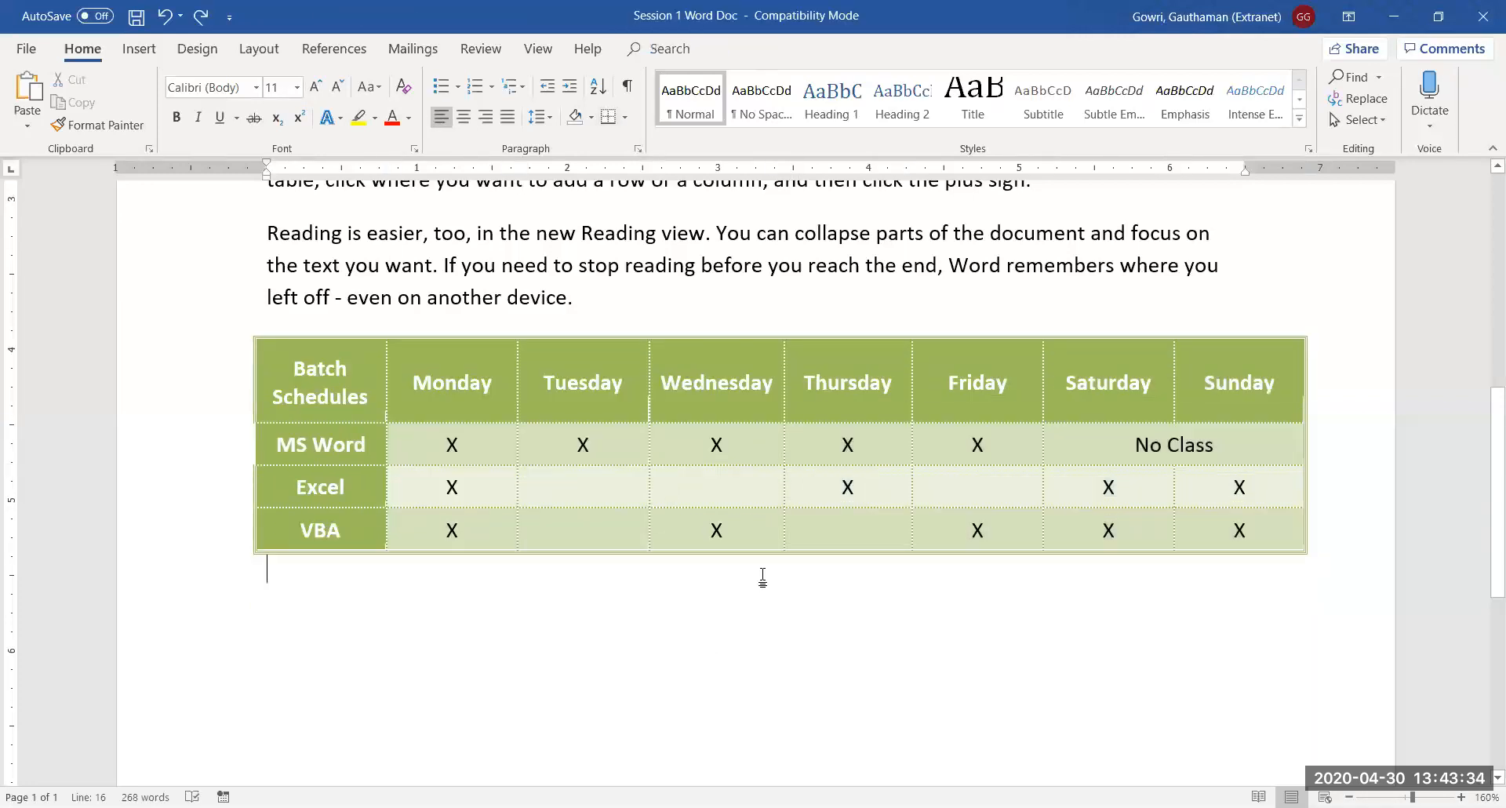
Step: Insert a blank column between Wednesday and Thursday, and undo the insertion
mouse_move(781, 330)
left_click(785, 329)
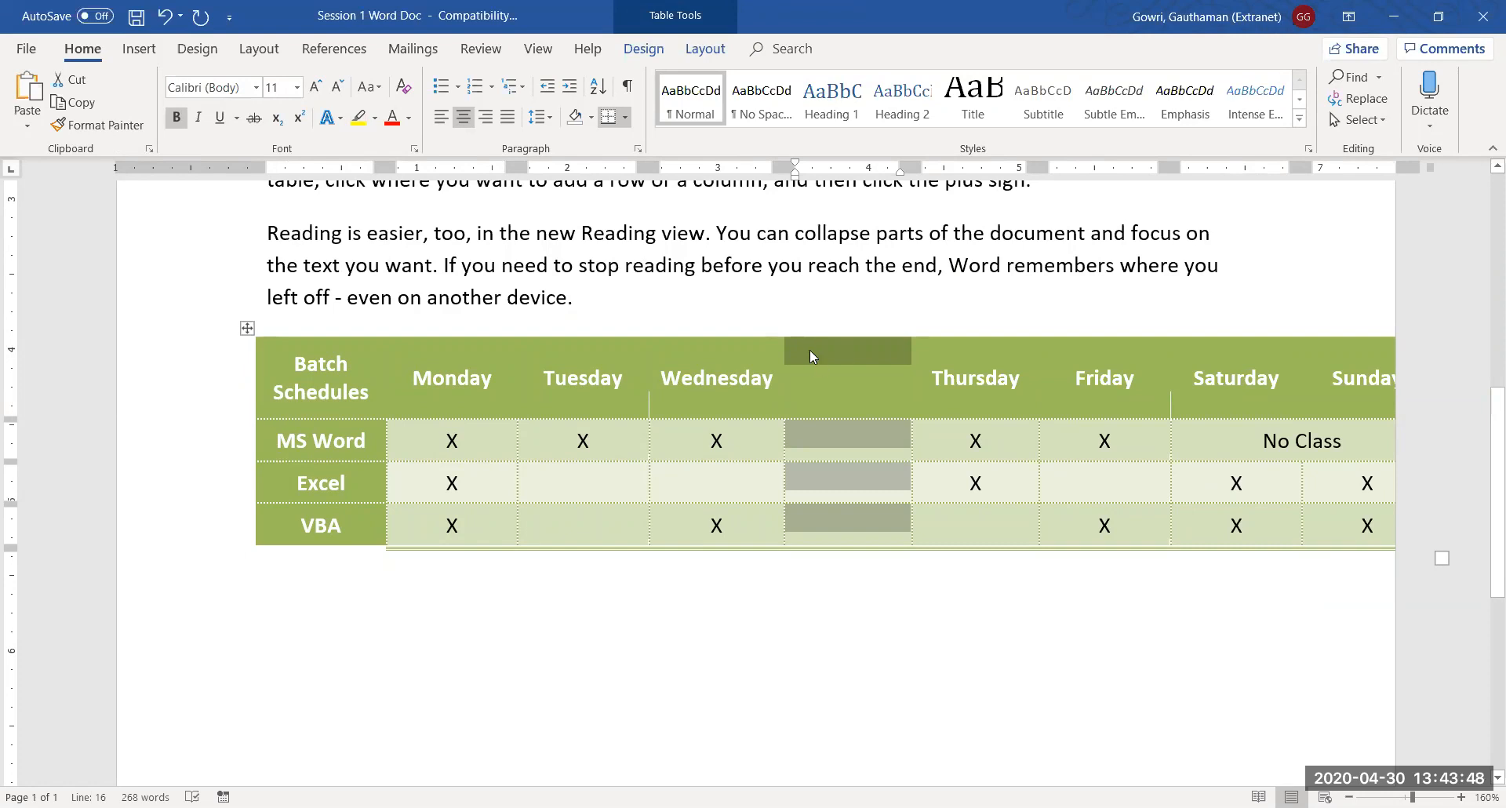
key("ctrl+z")
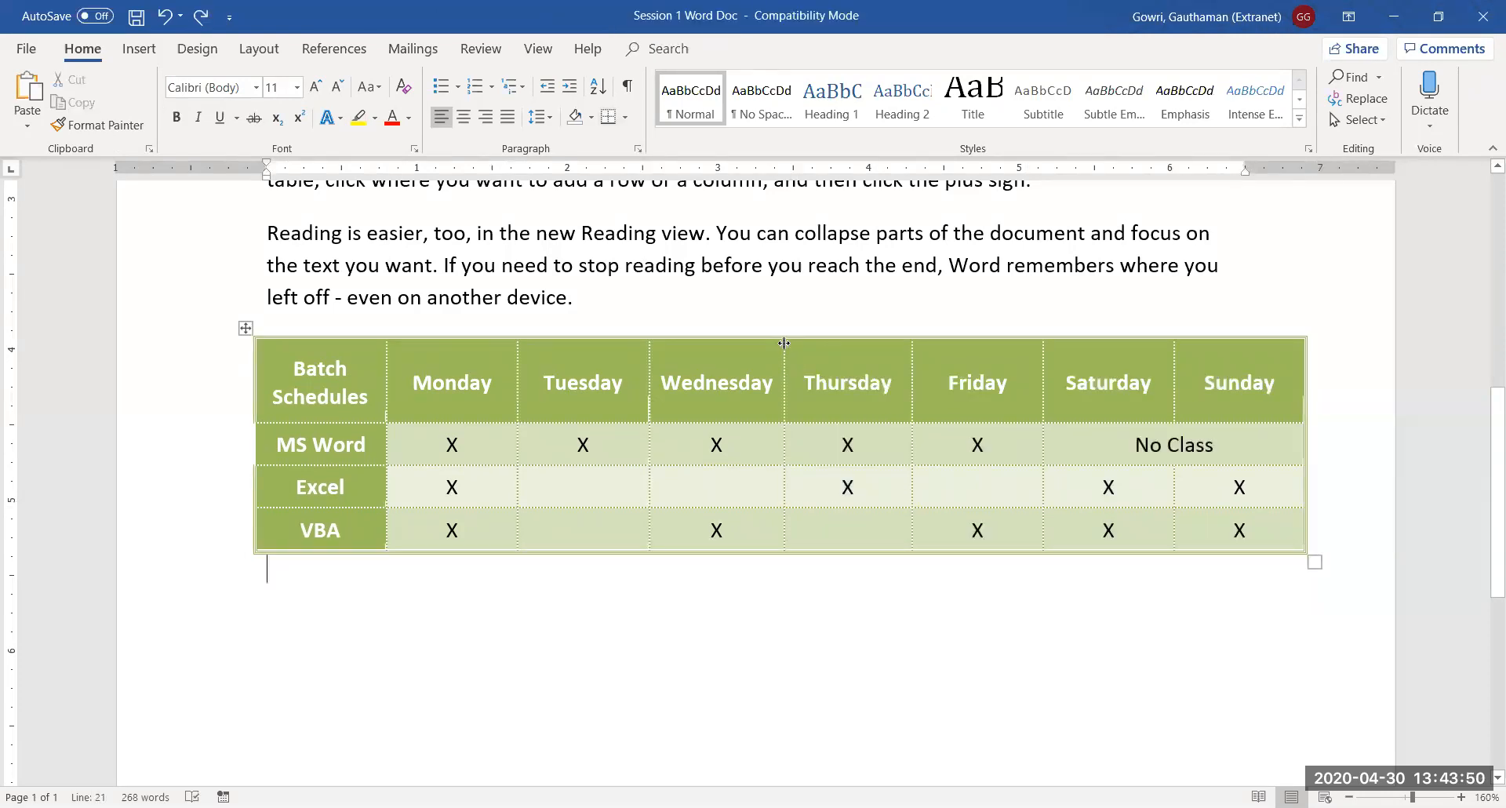
left_click(784, 351)
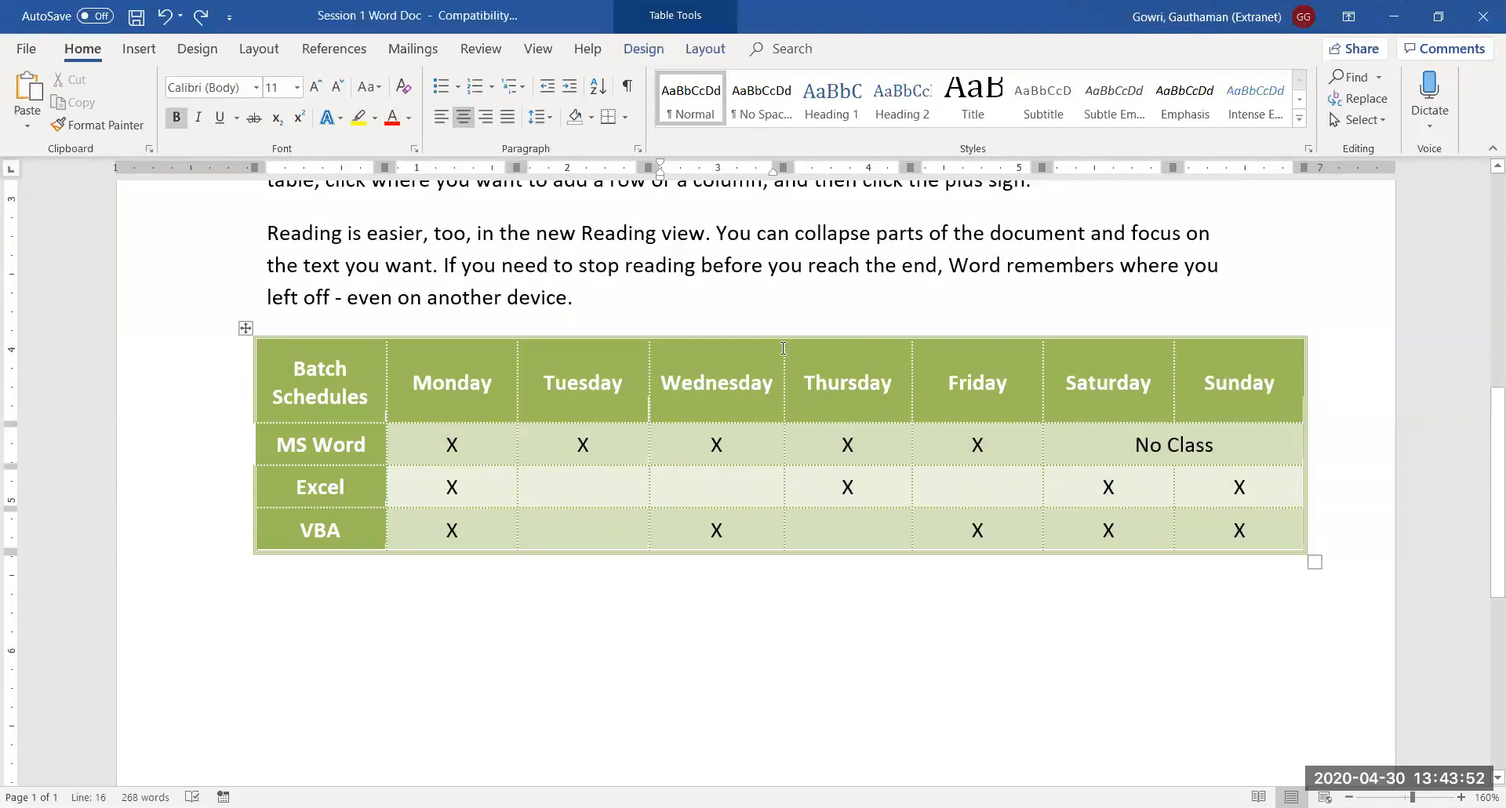
left_click(908, 480)
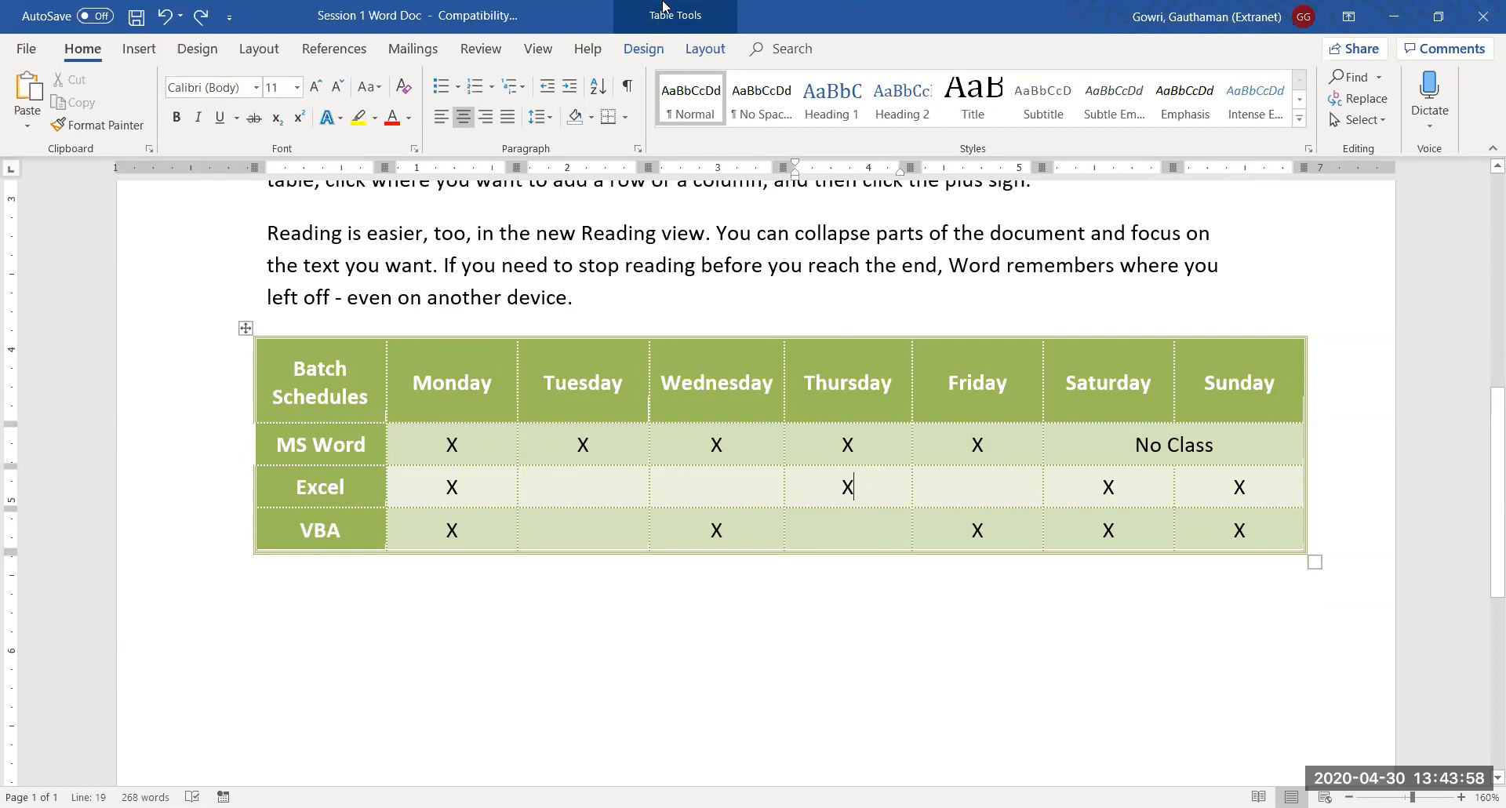
Step: Convert the schedule table to plain text separated with tabs
left_click(702, 50)
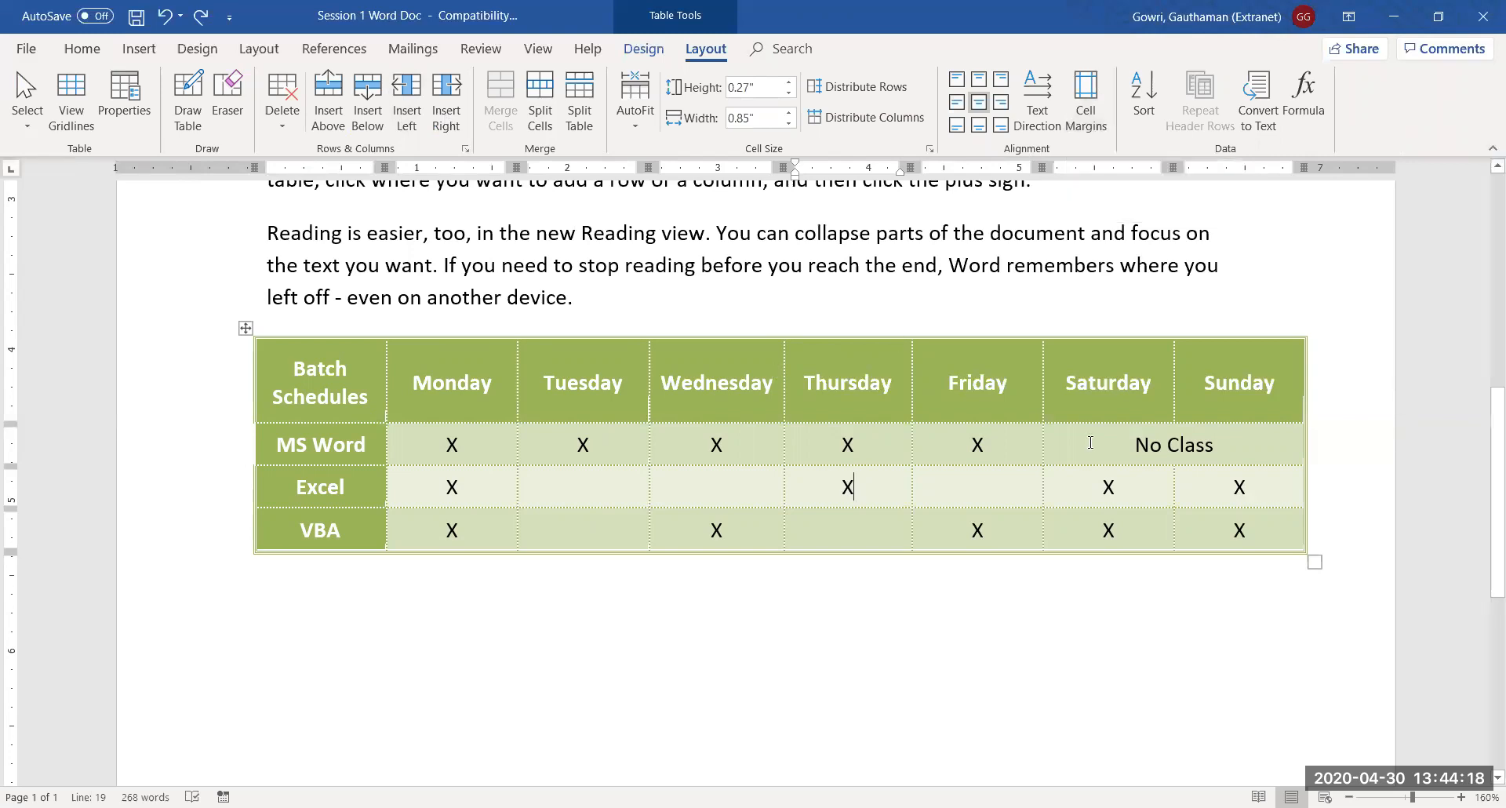
left_click(1253, 128)
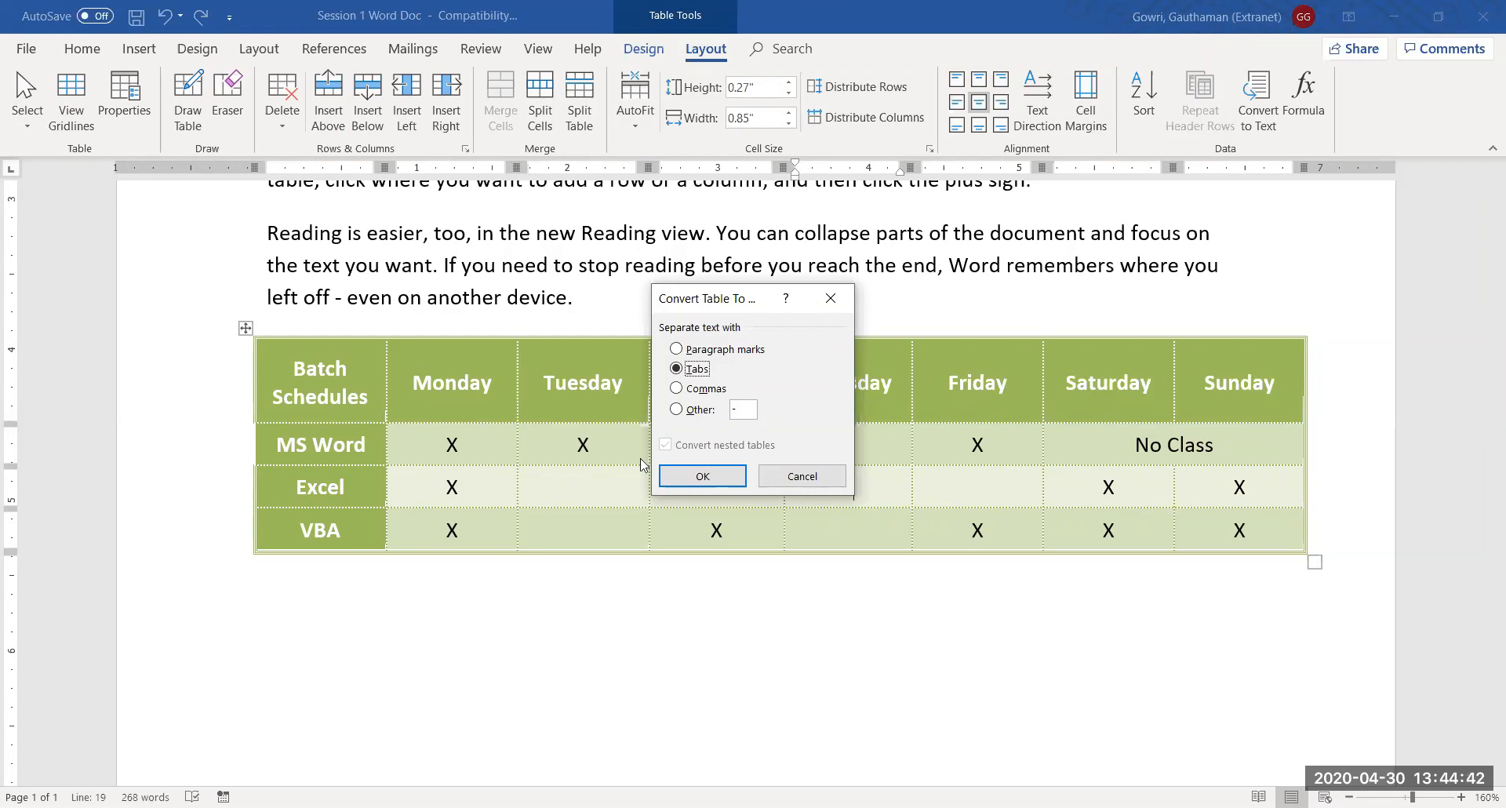
left_click(716, 474)
left_click(669, 628)
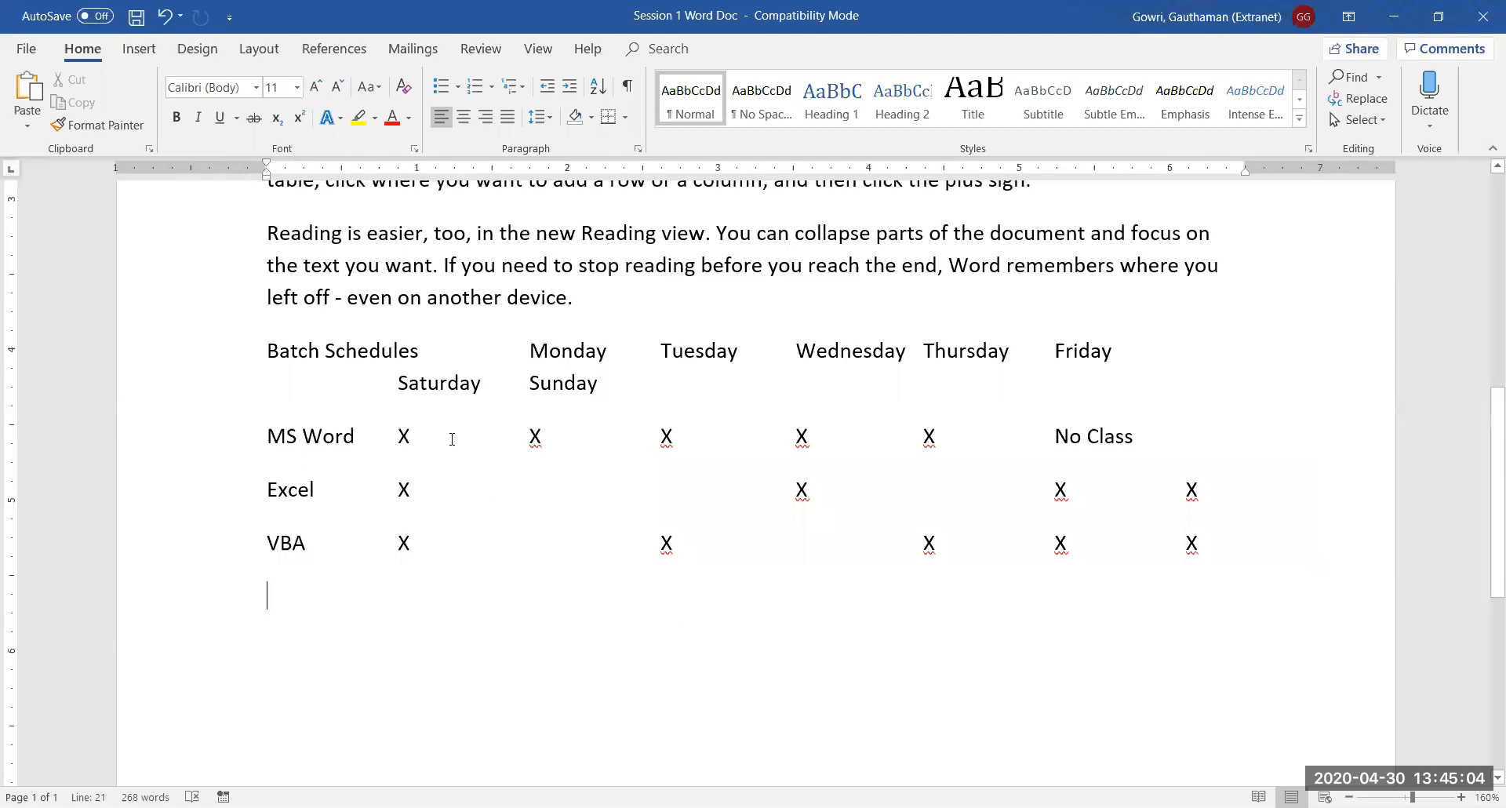
Step: Convert the tab-separated schedule text back into an 8-column table with Auto fixed column width, separating text at tabs
left_click_drag(269, 351, 1221, 554)
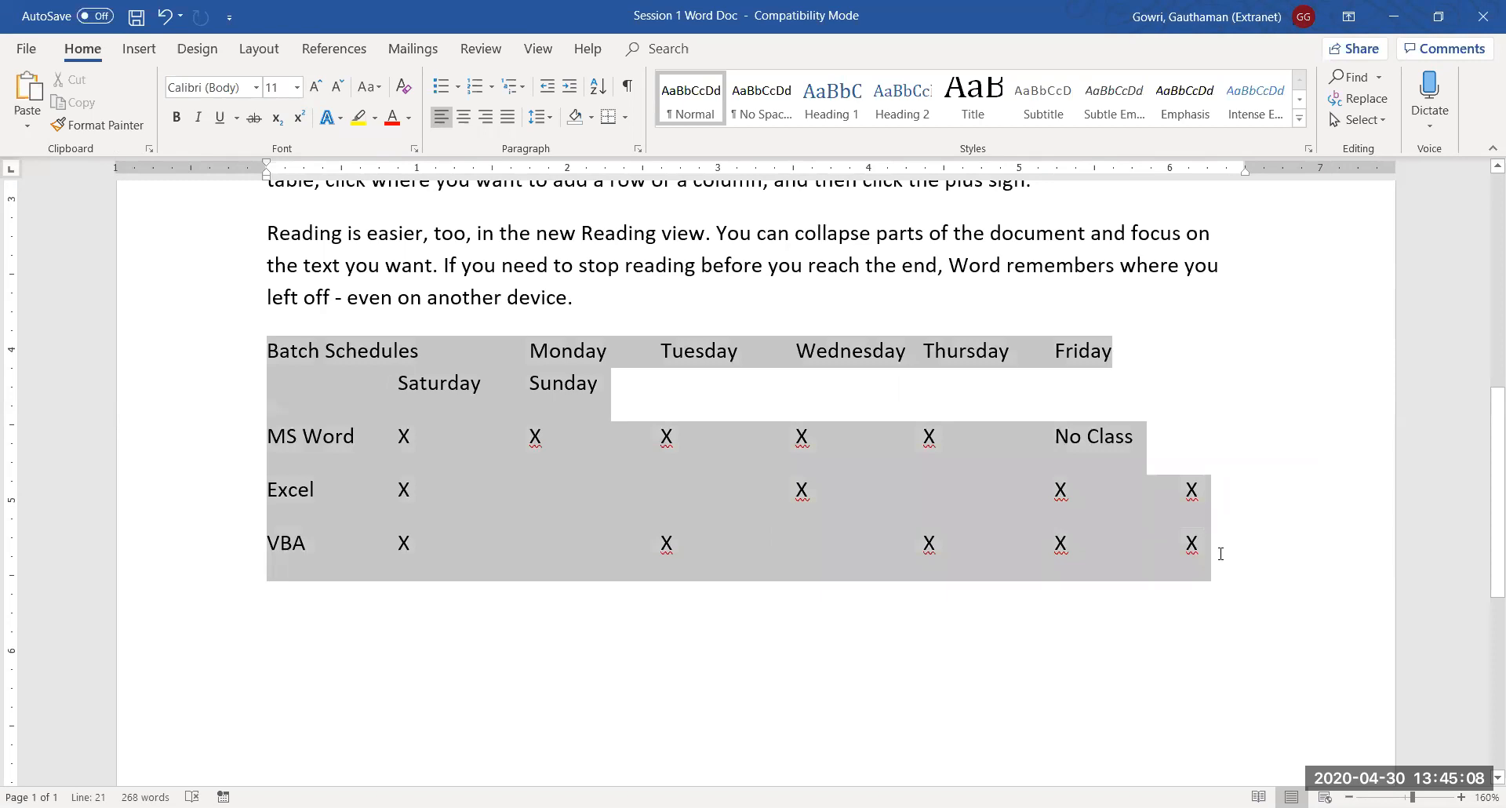
left_click(139, 49)
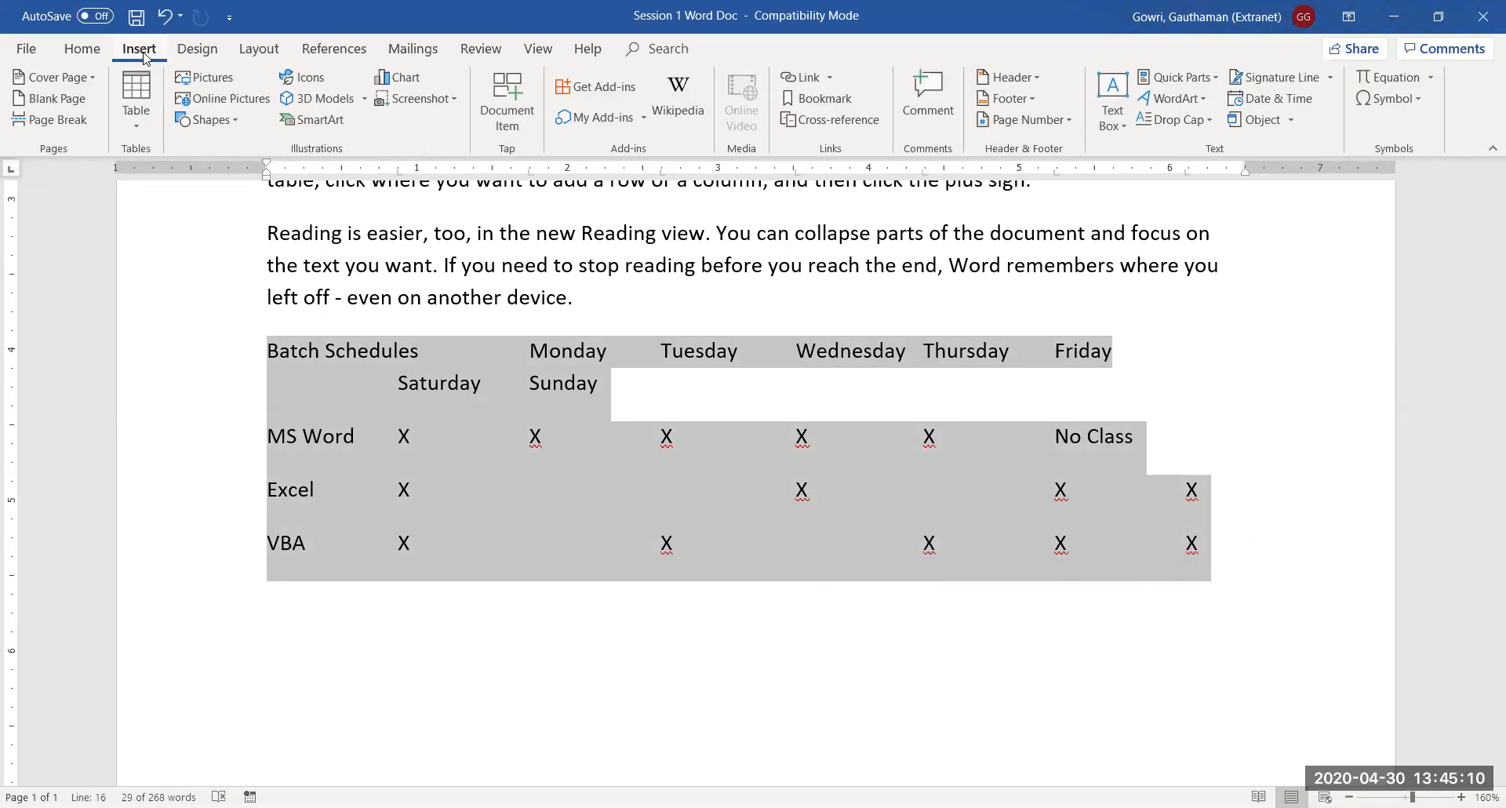
left_click(130, 131)
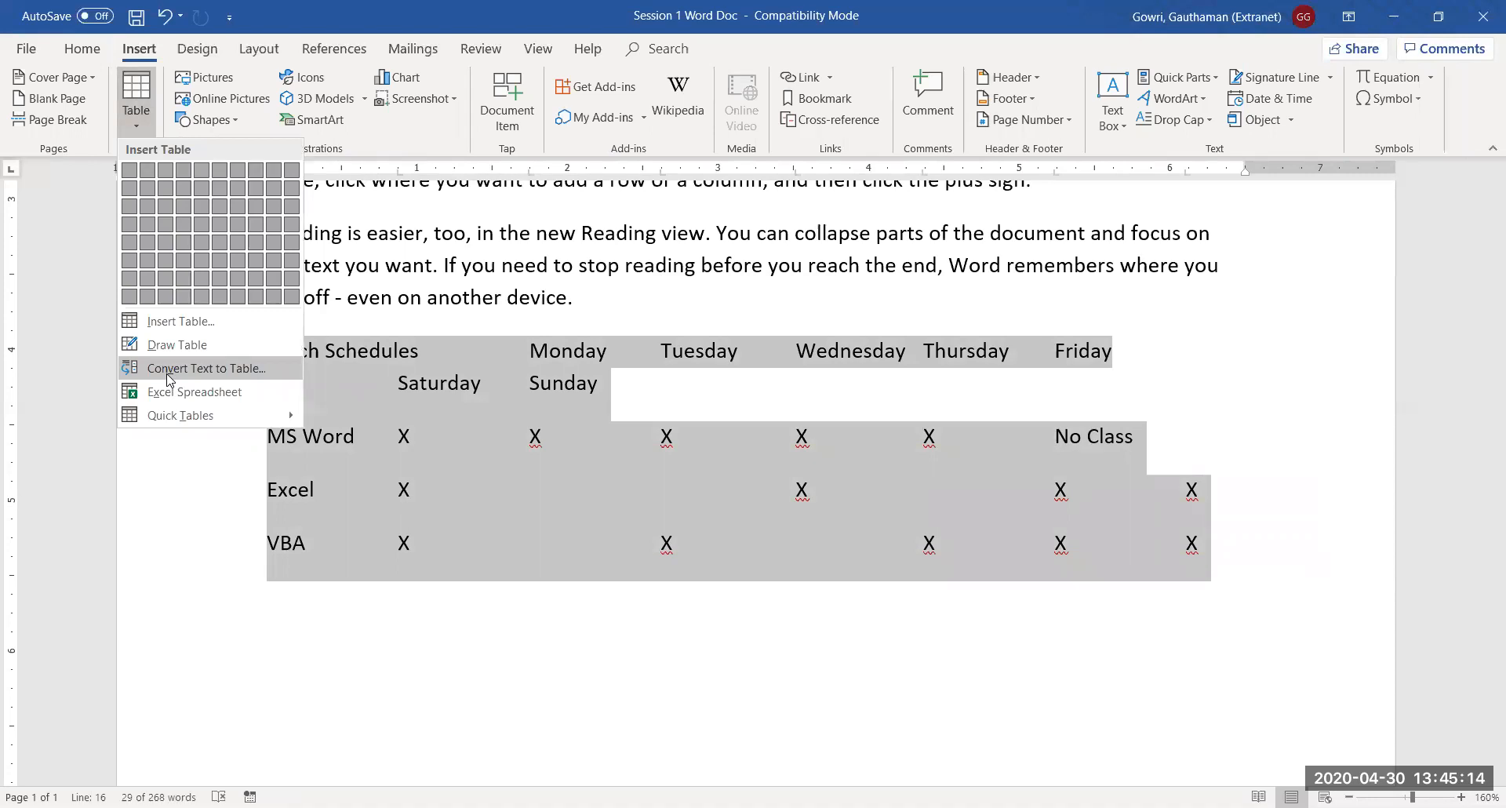
left_click(168, 372)
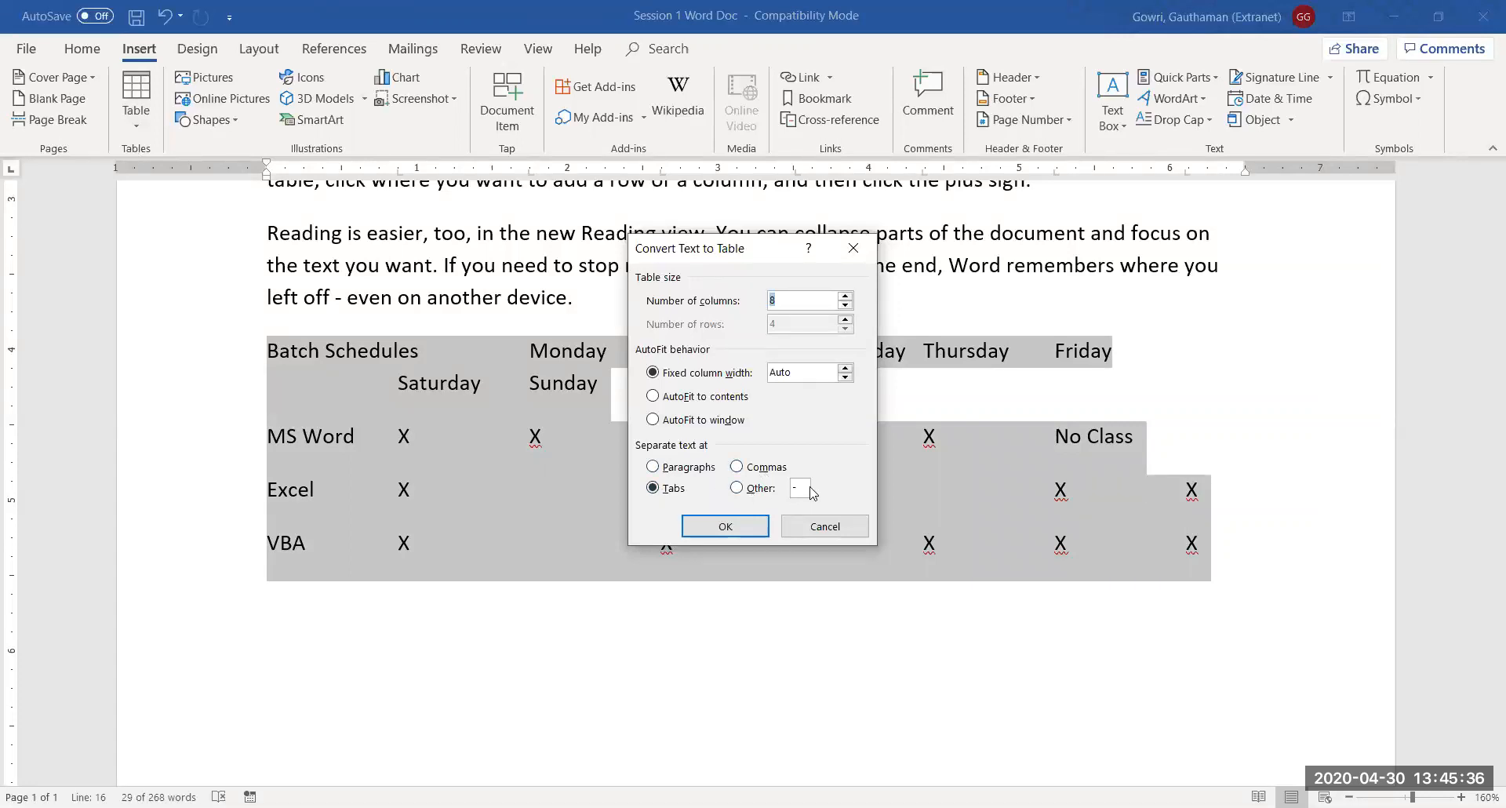
left_click(724, 528)
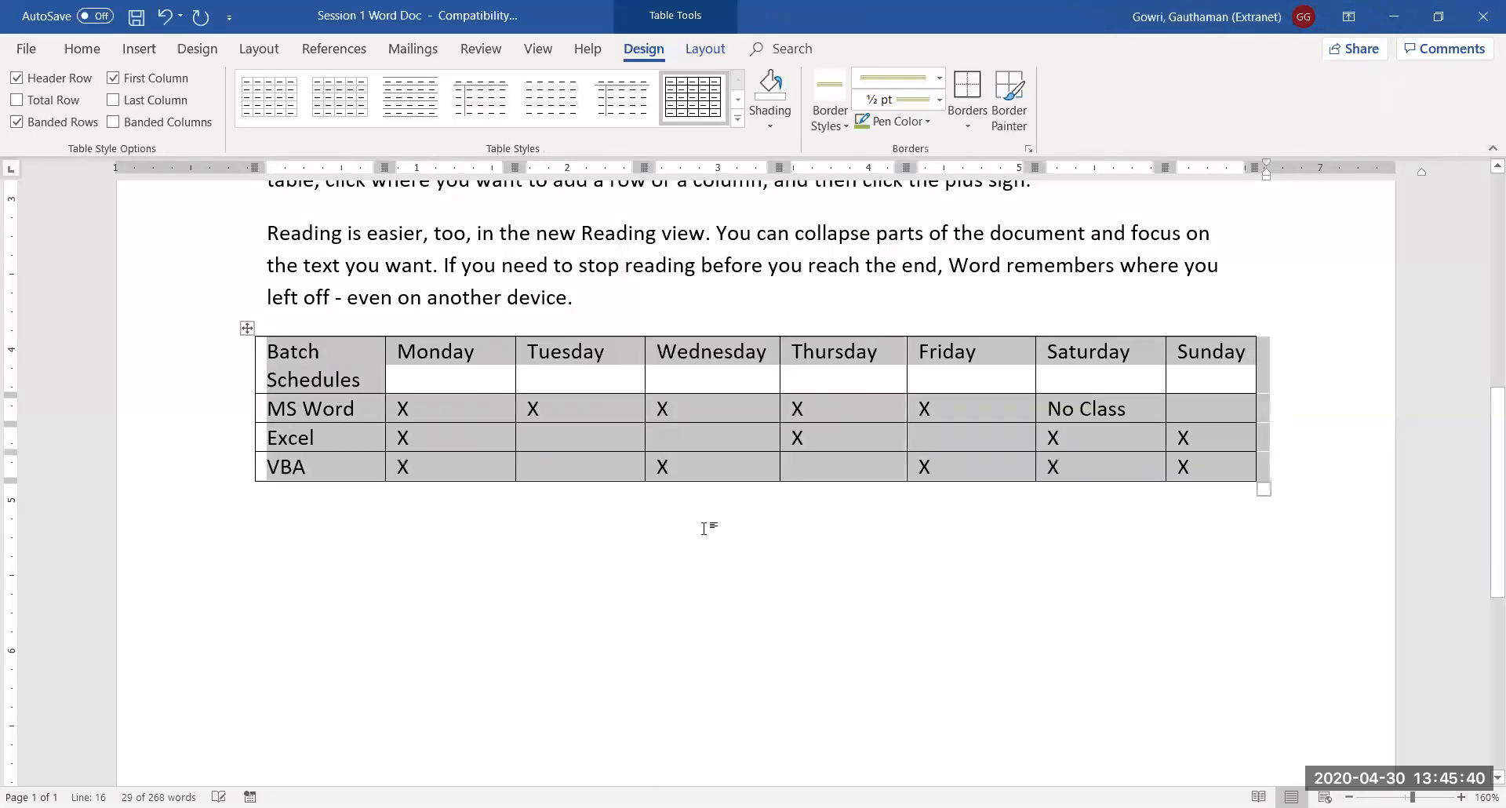
left_click(704, 528)
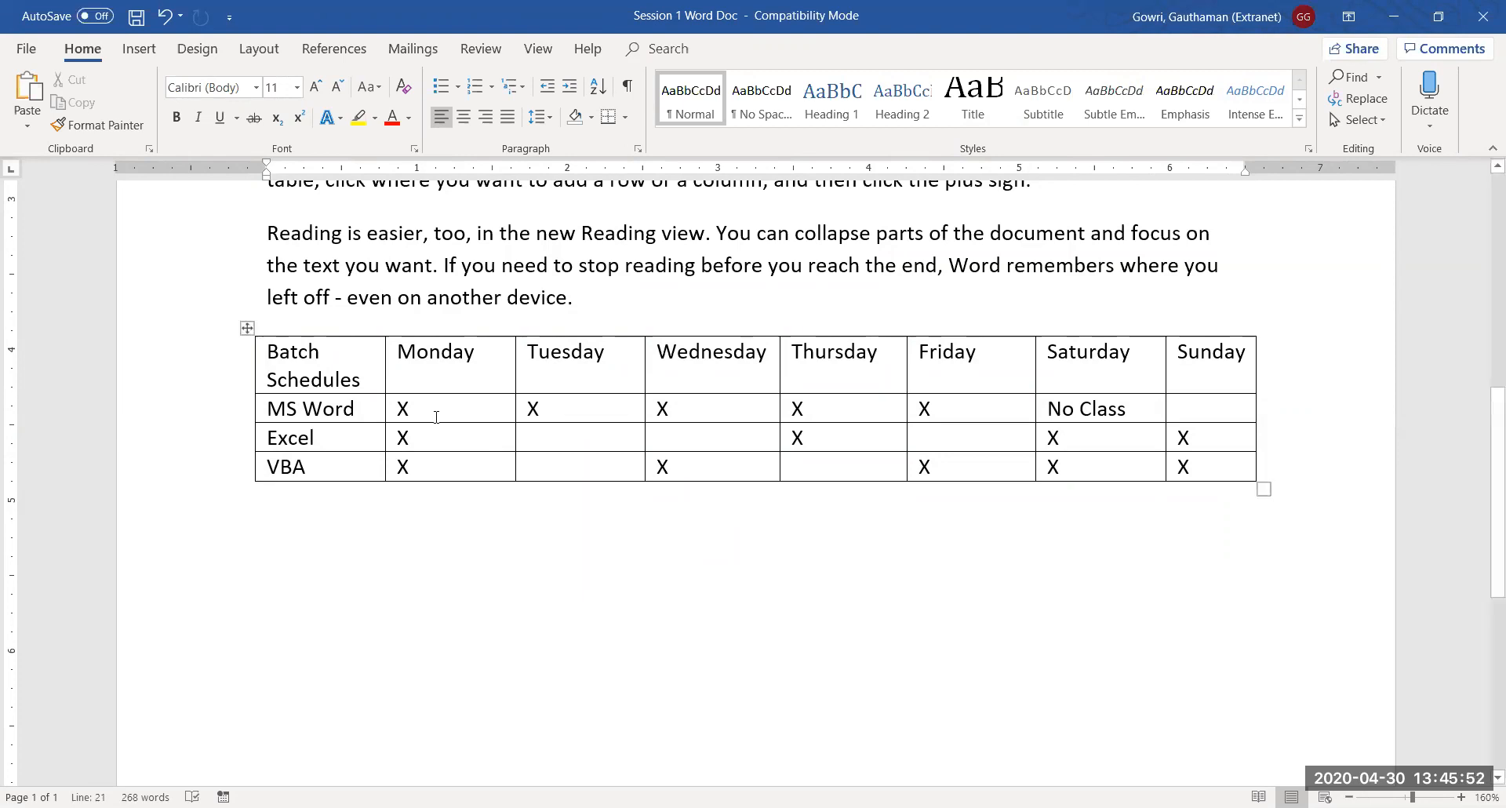
Step: Look through the table styles available for the whole converted table without applying one
left_click(247, 328)
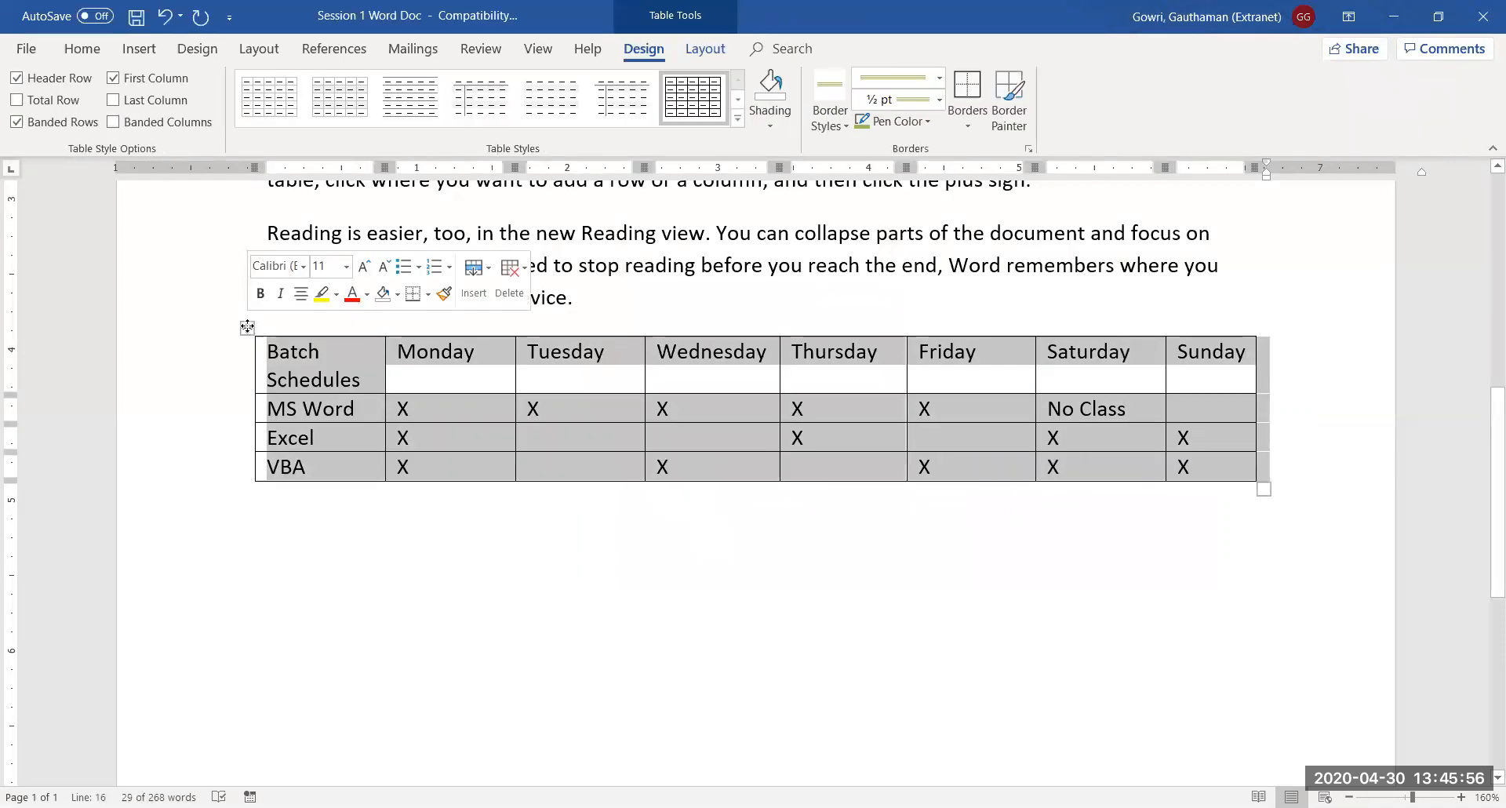
left_click(736, 120)
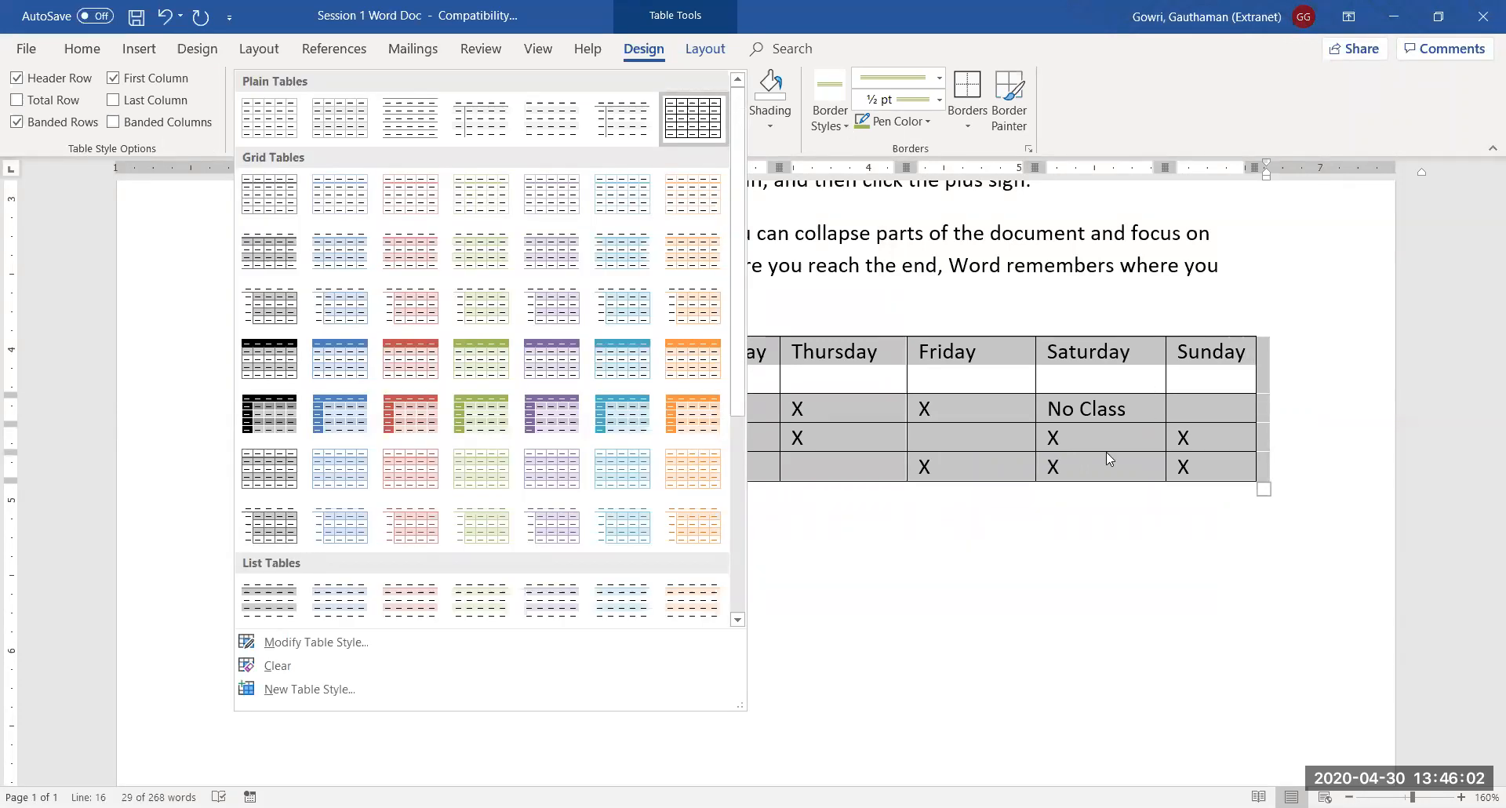
left_click(1058, 534)
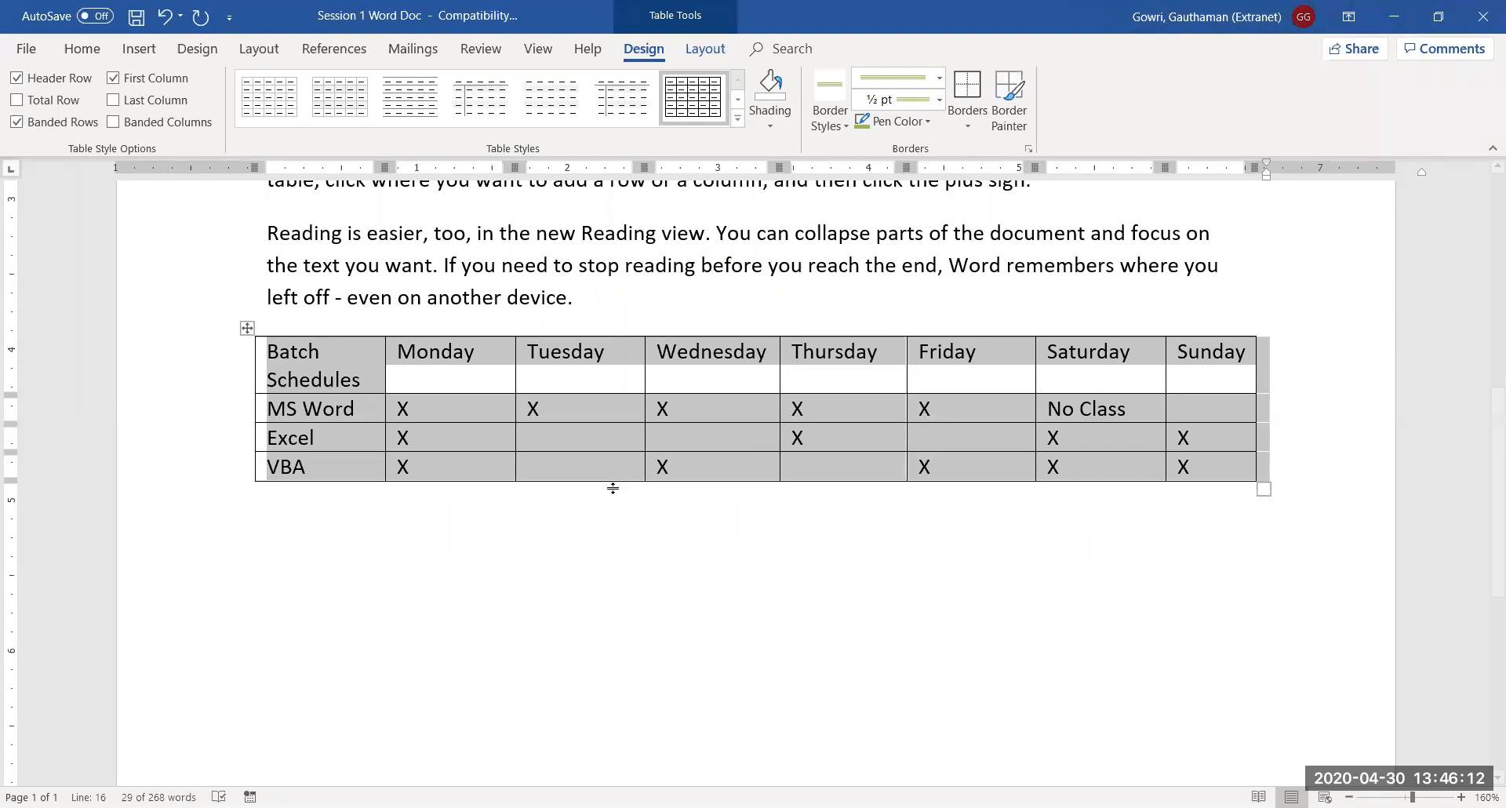
left_click(412, 662)
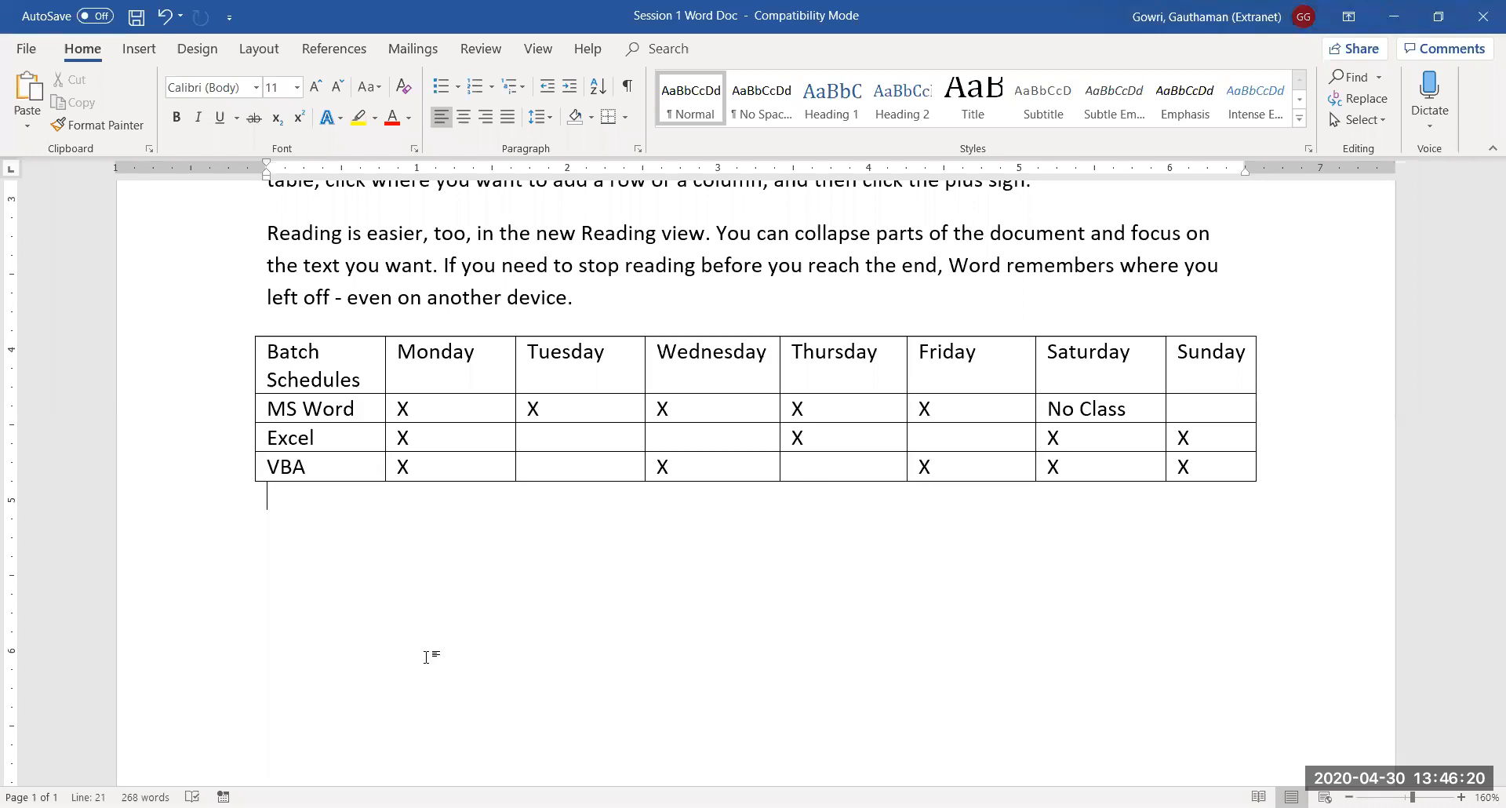
Step: Insert a page break below the schedule table and enter the heading "Chart" on the new page, followed by an empty line
left_click(138, 49)
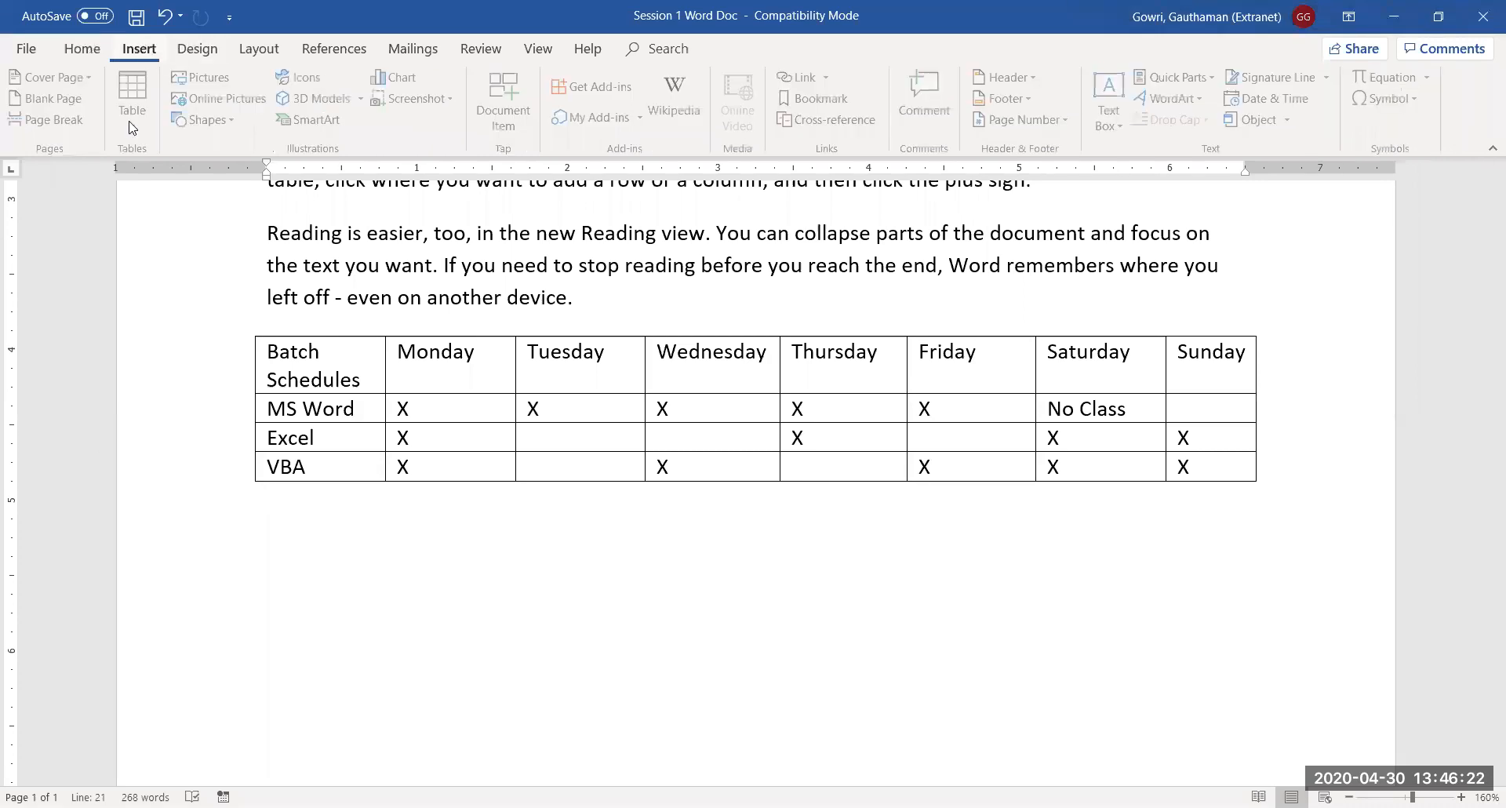
left_click(50, 120)
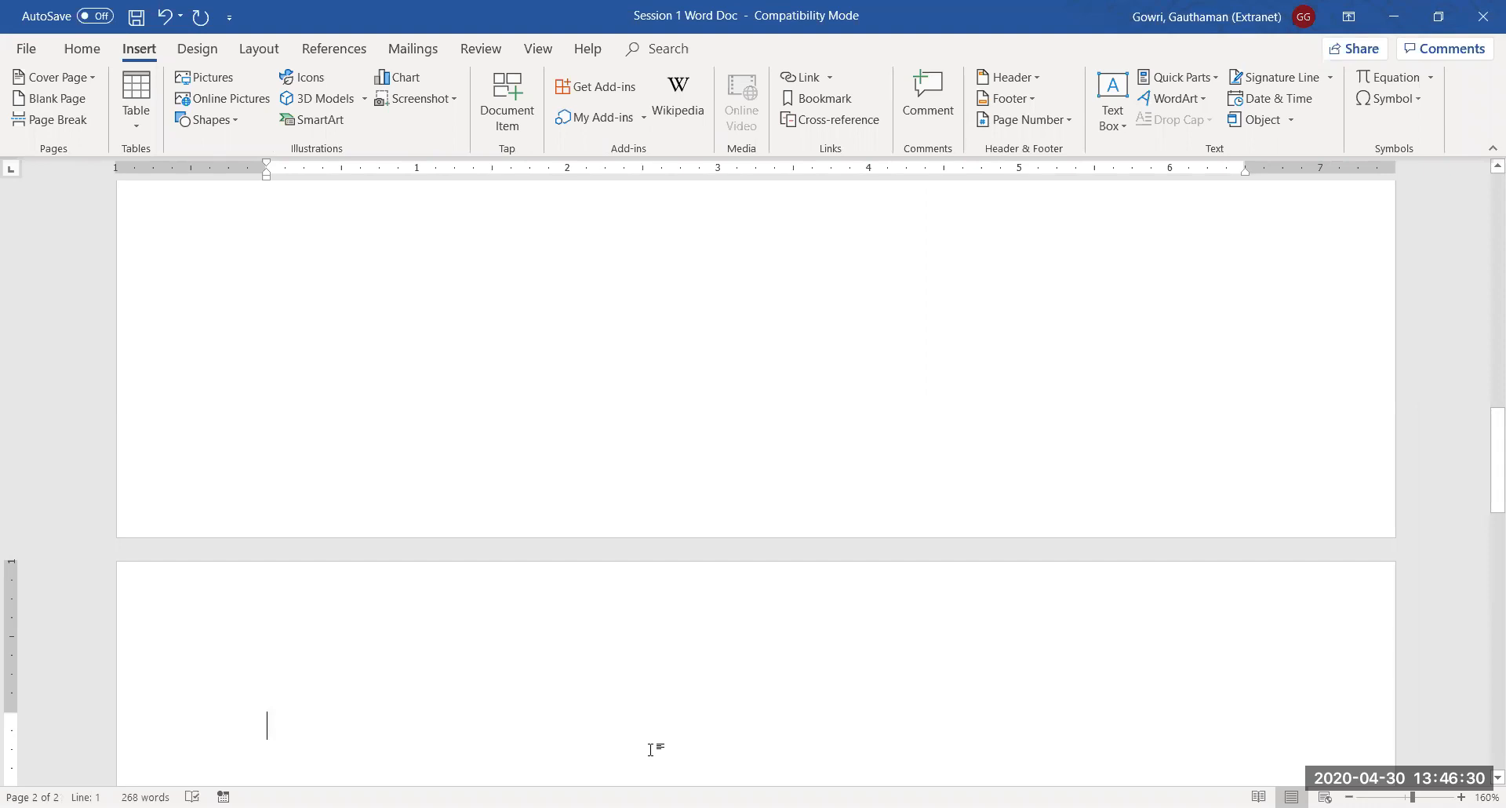
key("alt+Tab")
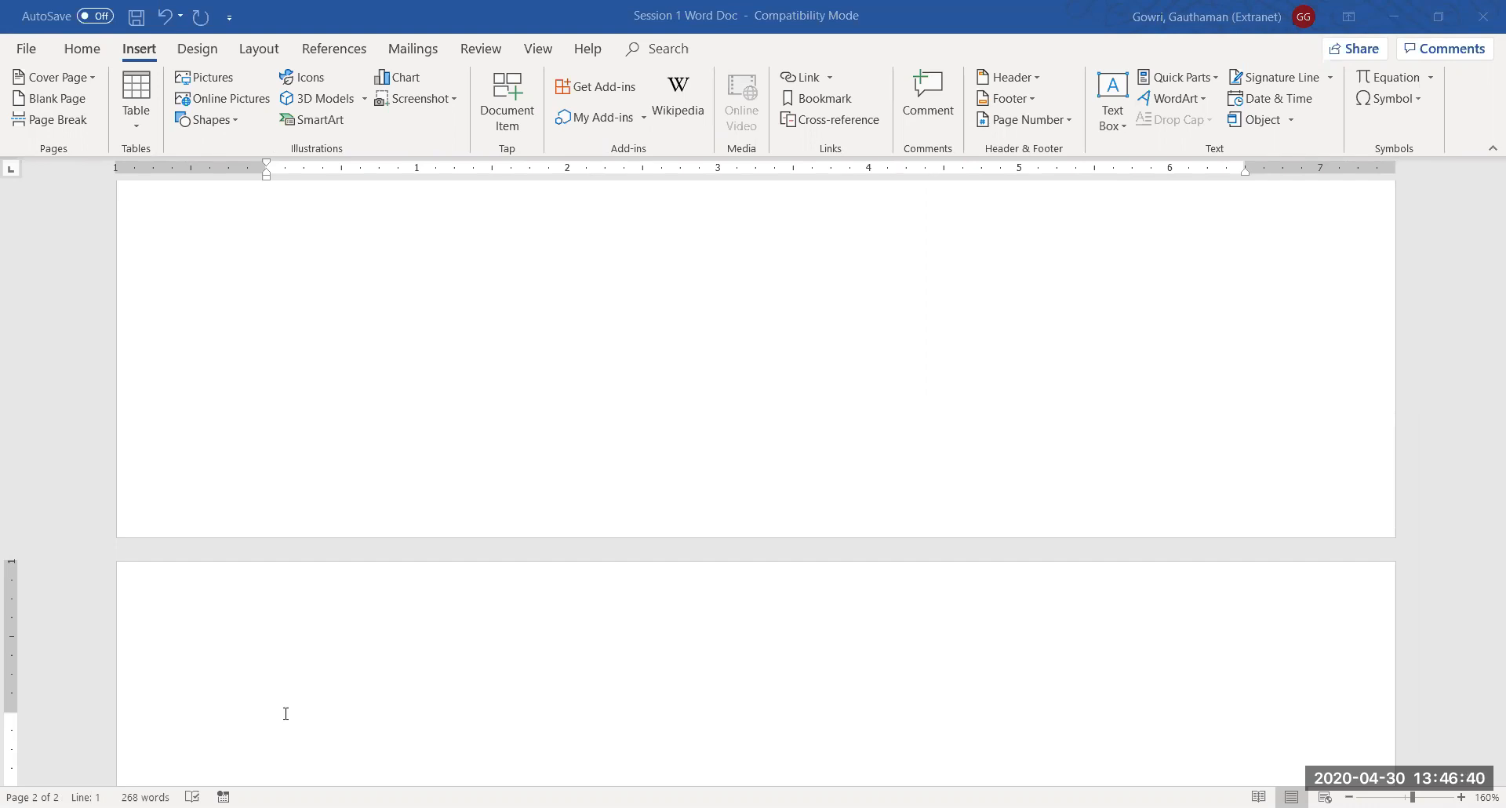
type("Chart")
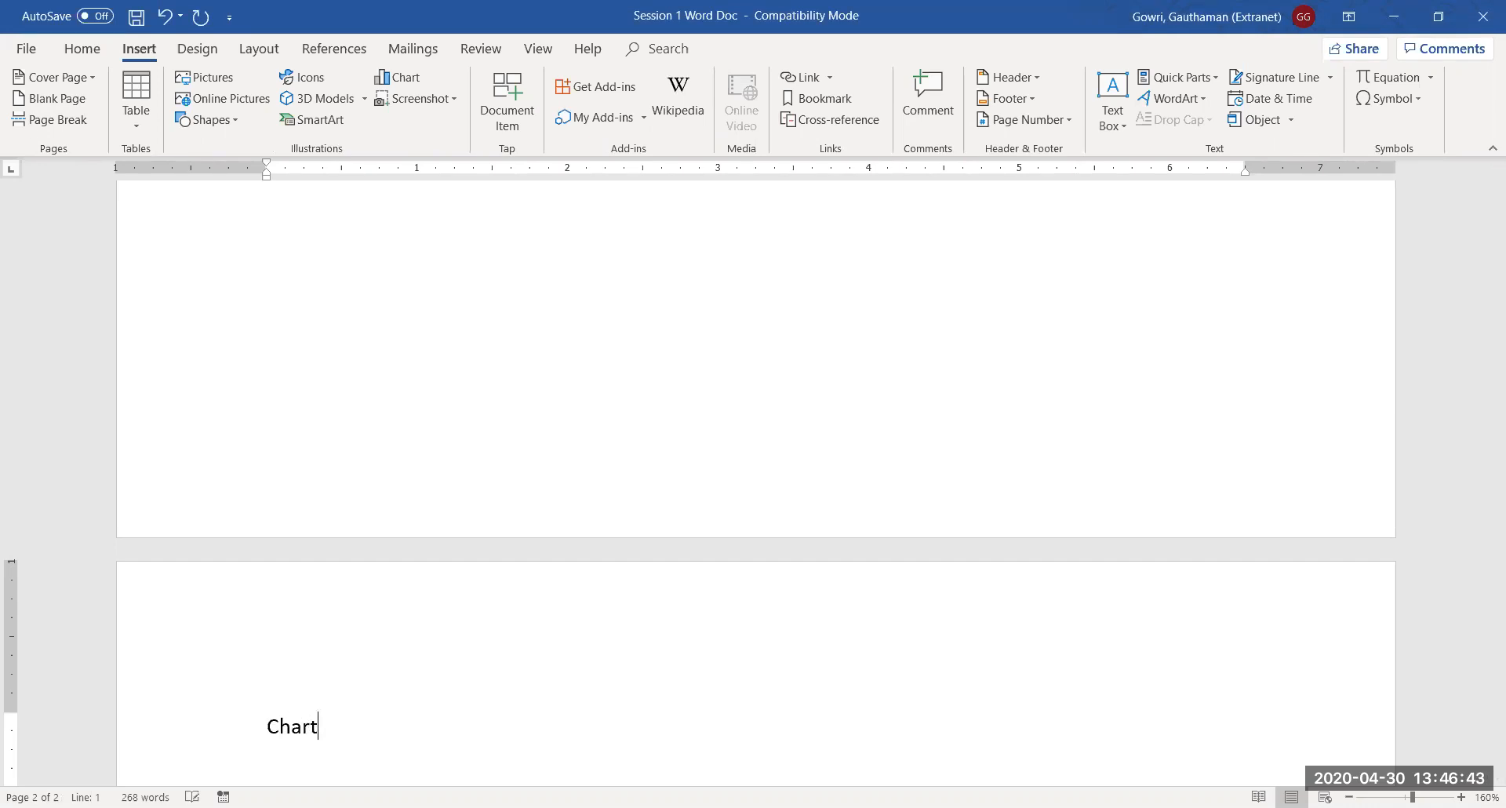
key("Return")
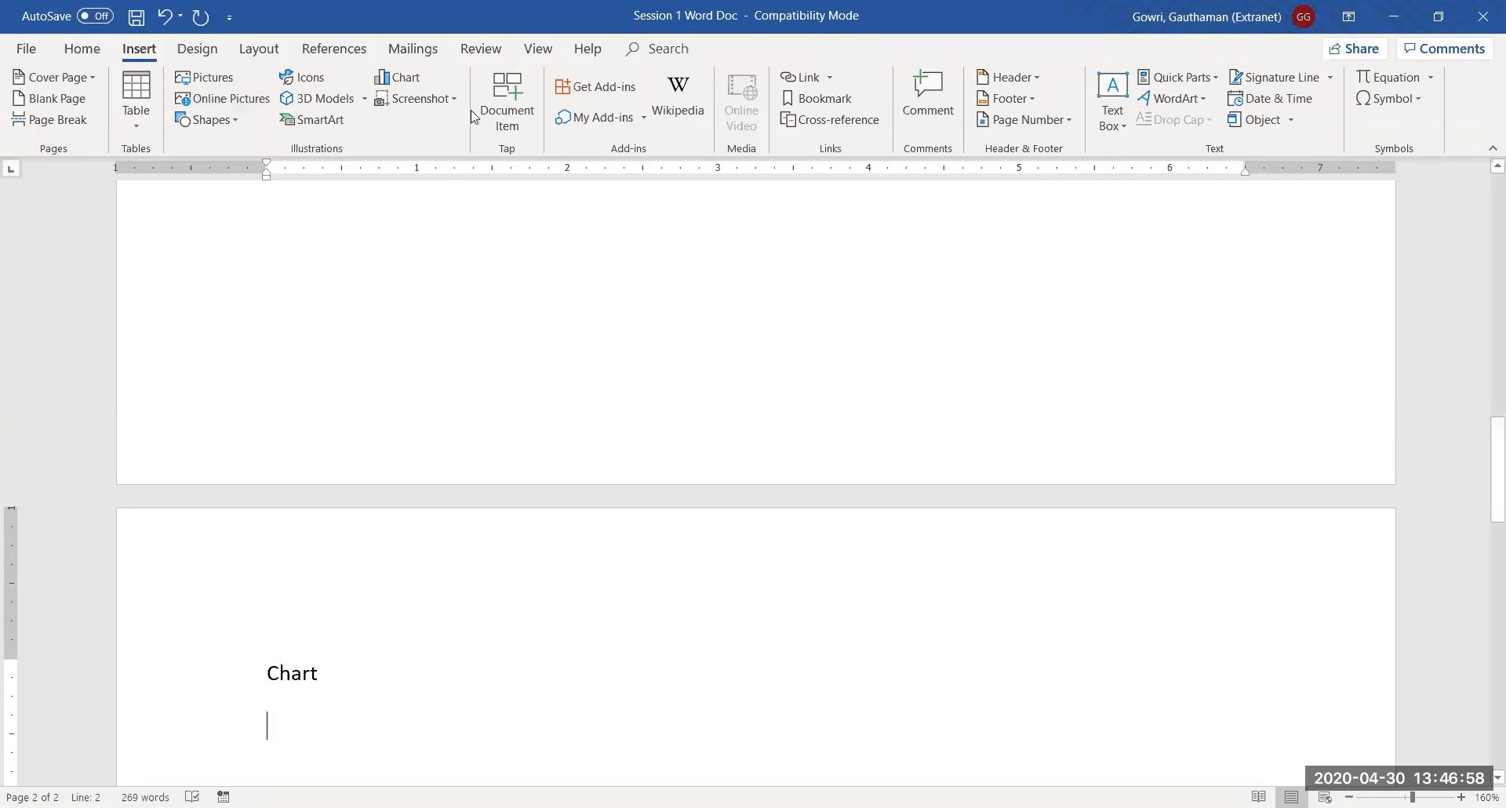
Step: Insert a Clustered Column chart below the "Chart" heading after previewing the Pie and Line types
left_click(399, 85)
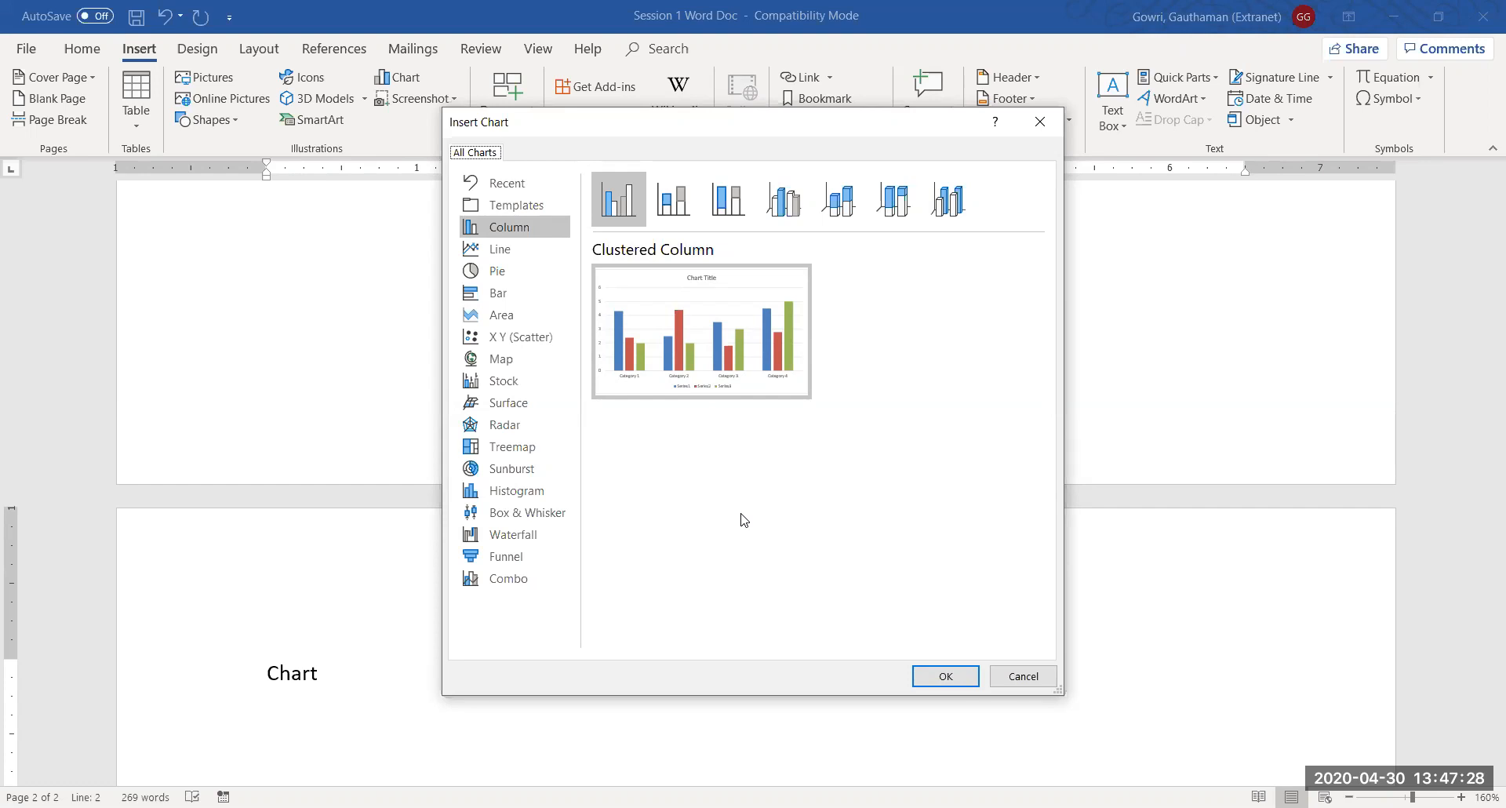
left_click(512, 279)
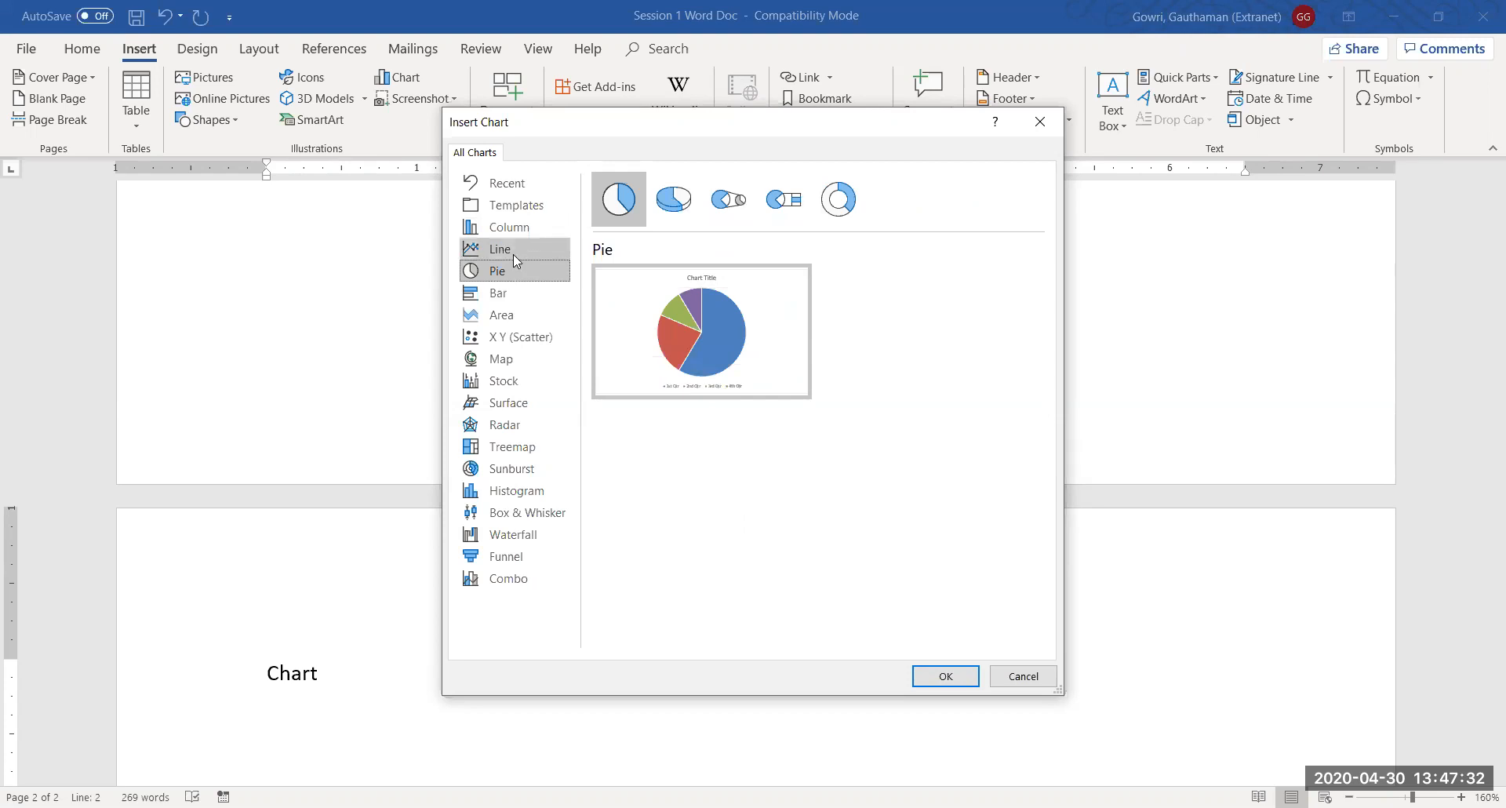
left_click(517, 262)
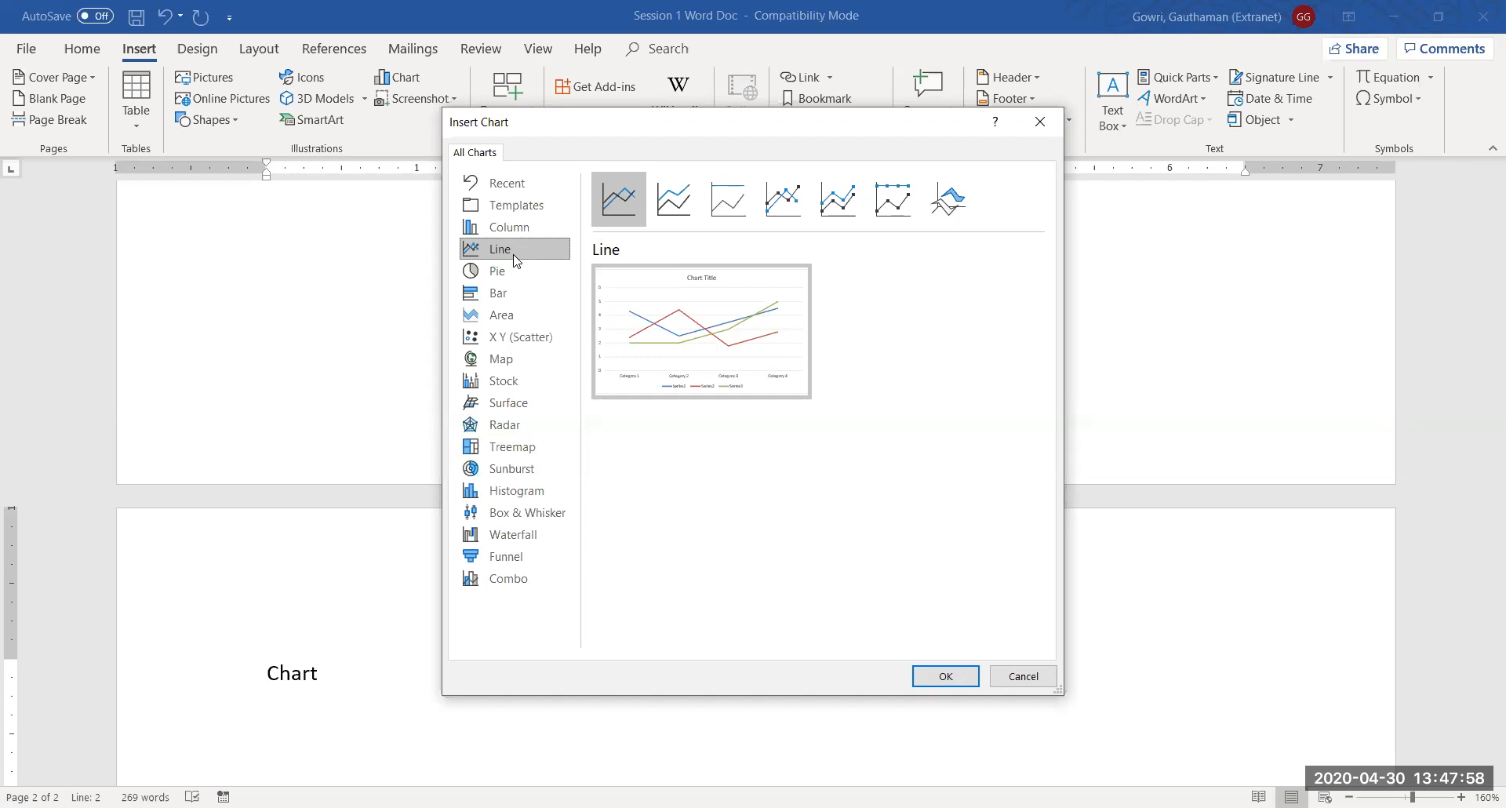
left_click(519, 231)
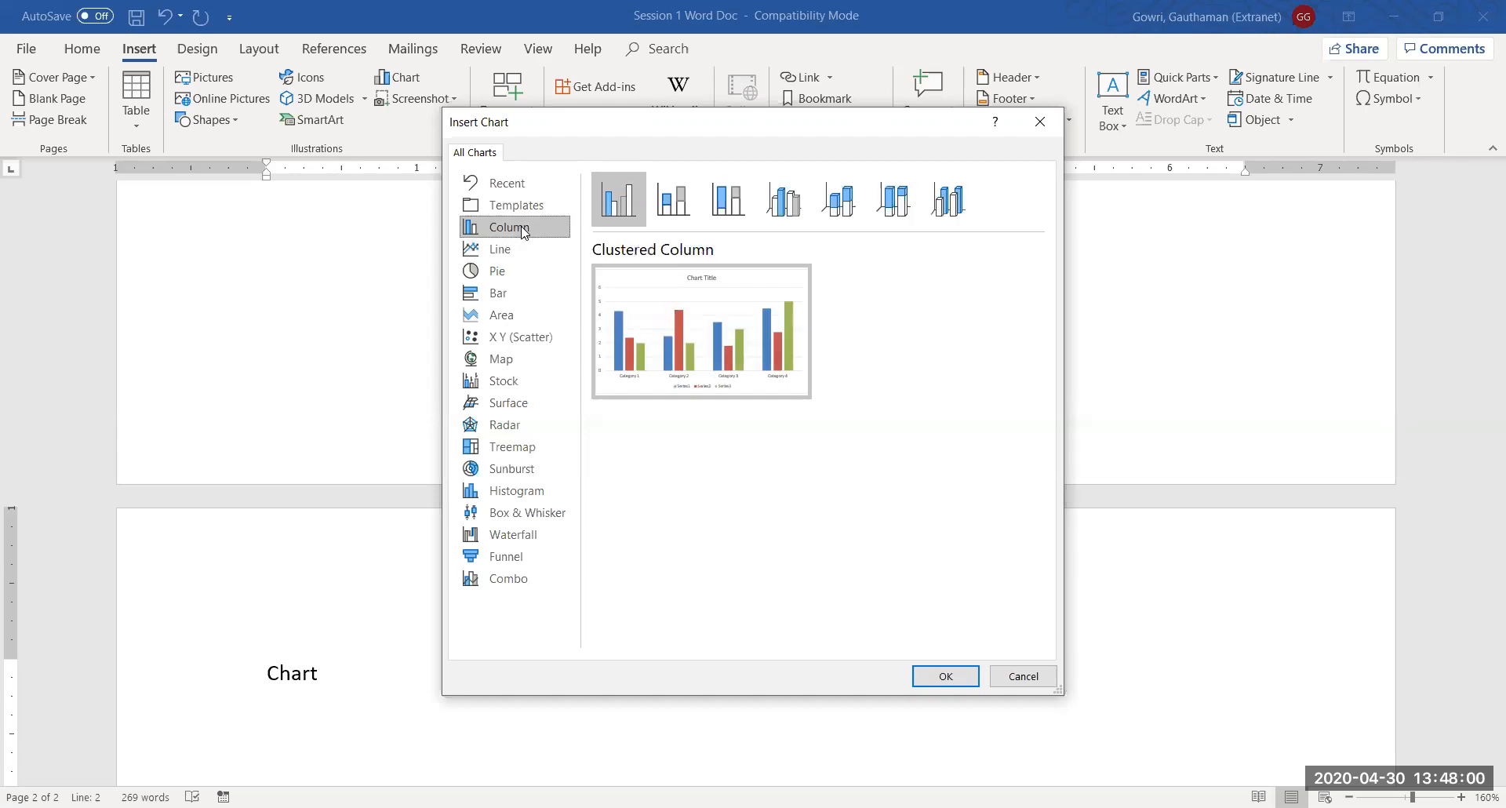
left_click(958, 676)
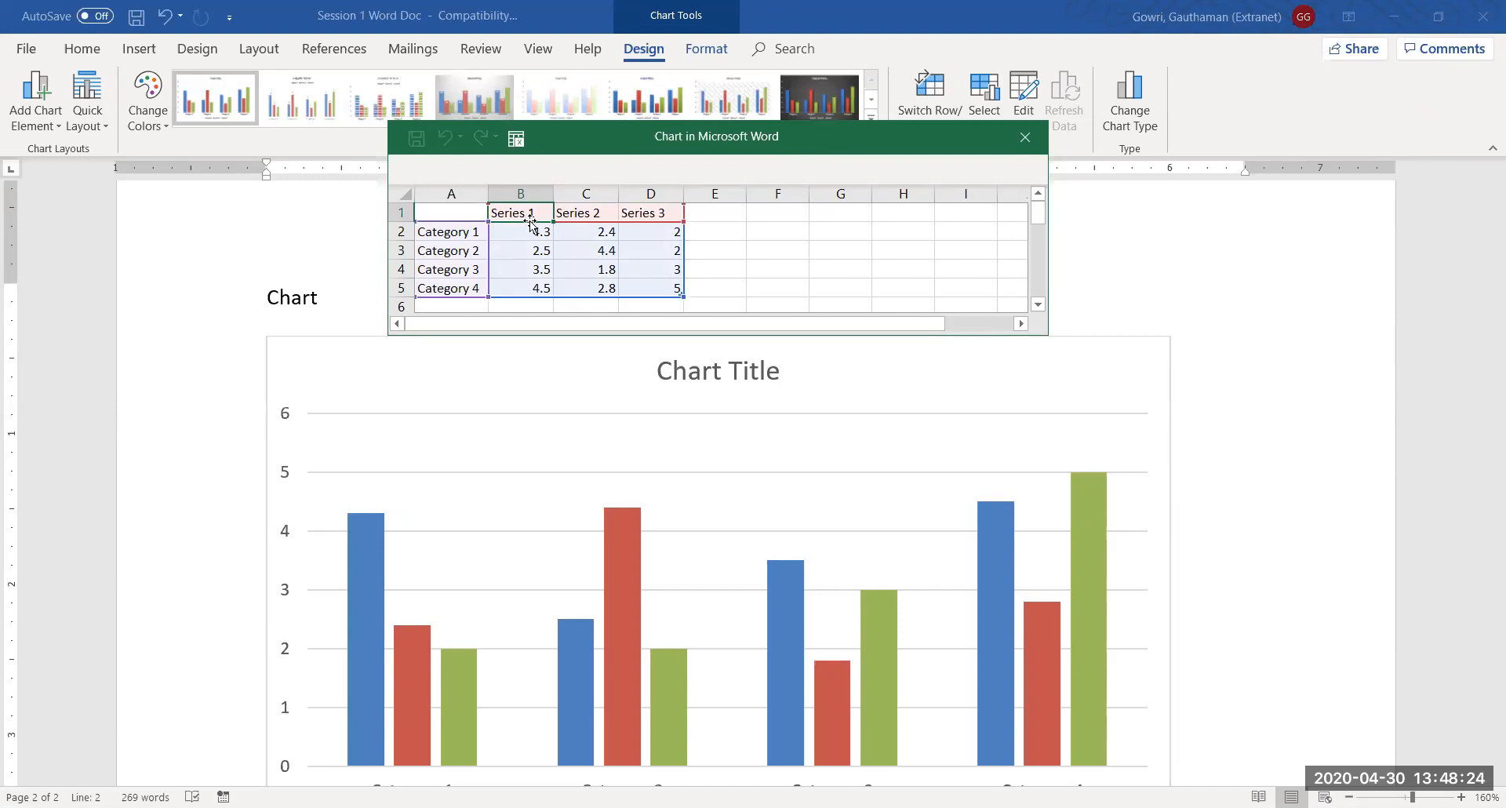
Step: Clear the Series 2 and Series 3 headings and values from the chart's data sheet
left_click_drag(586, 216, 650, 291)
key("BackSpace")
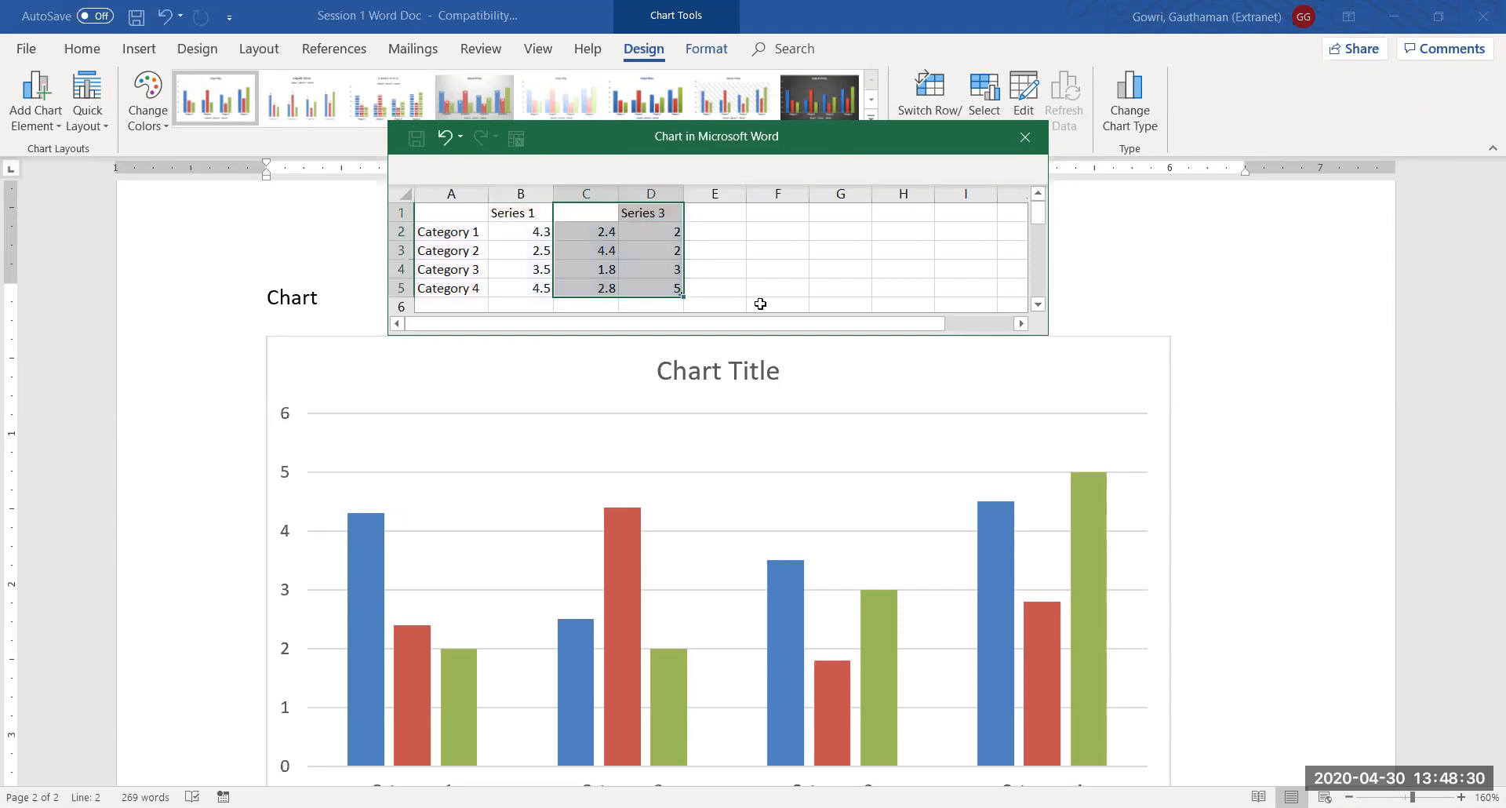
key("ctrl+z")
key("Delete")
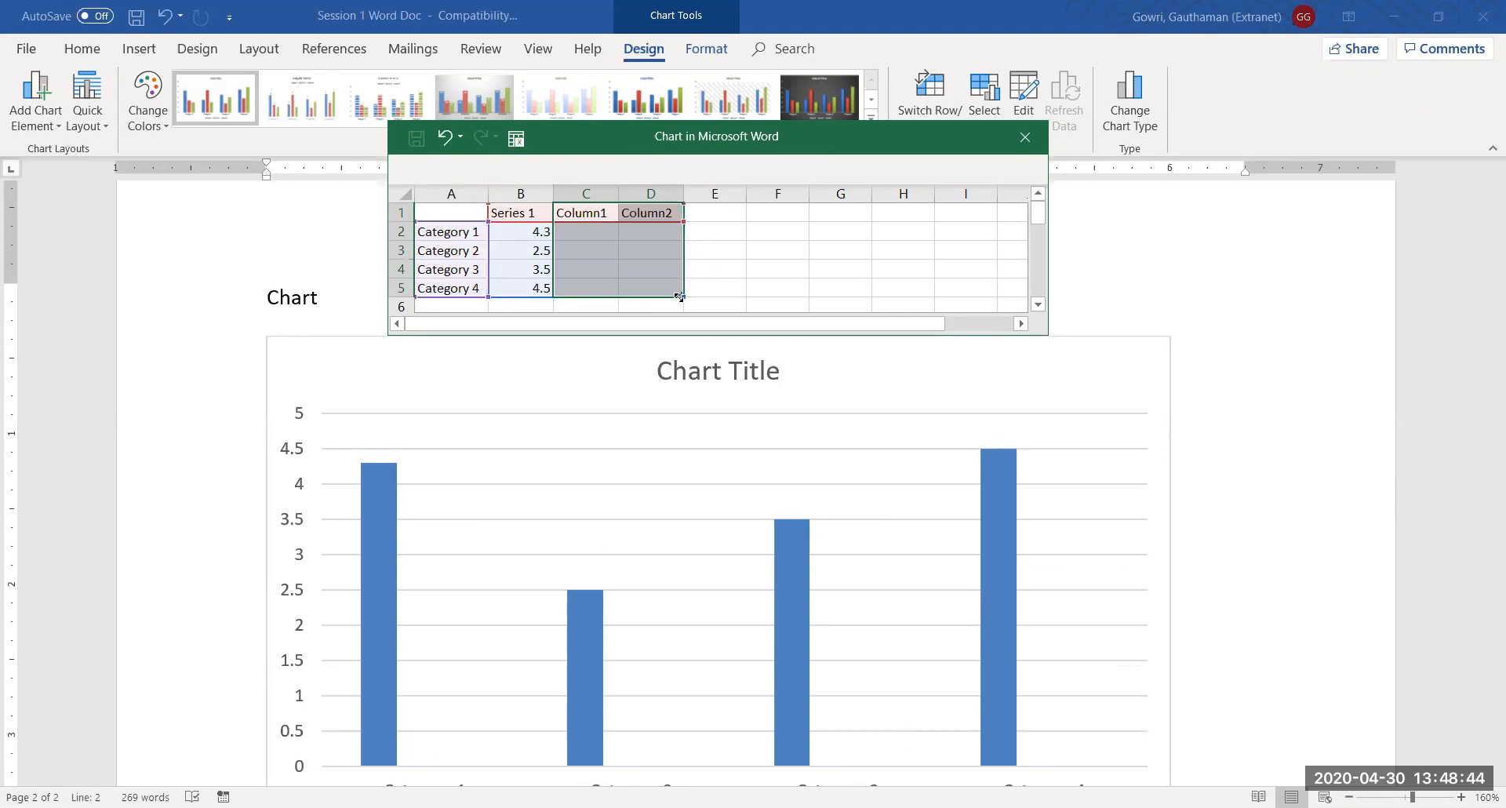
Step: Shrink the chart's data range to the categories and Series 1 only, and close the data sheet
left_click_drag(682, 296, 554, 297)
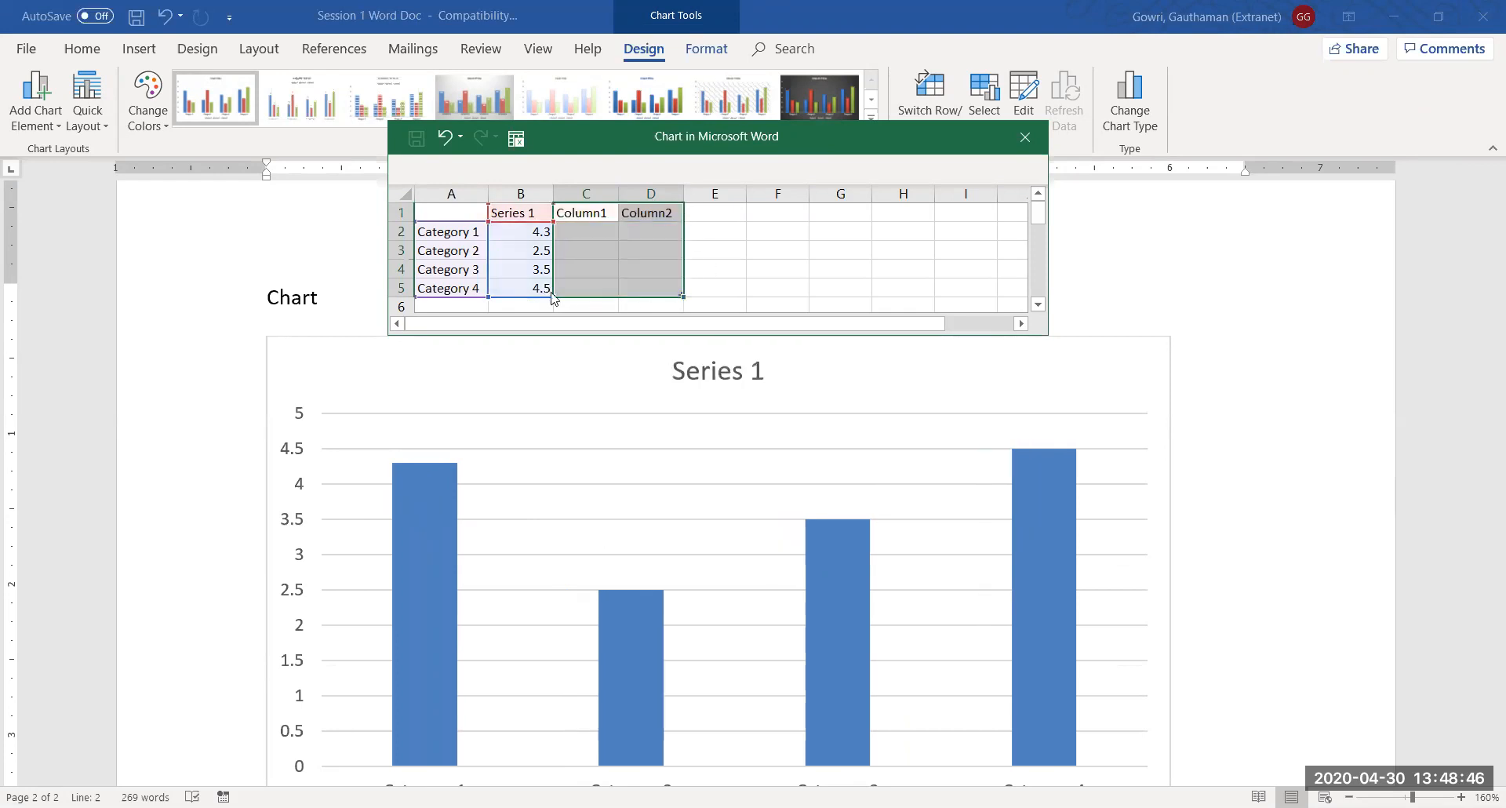
left_click(637, 261)
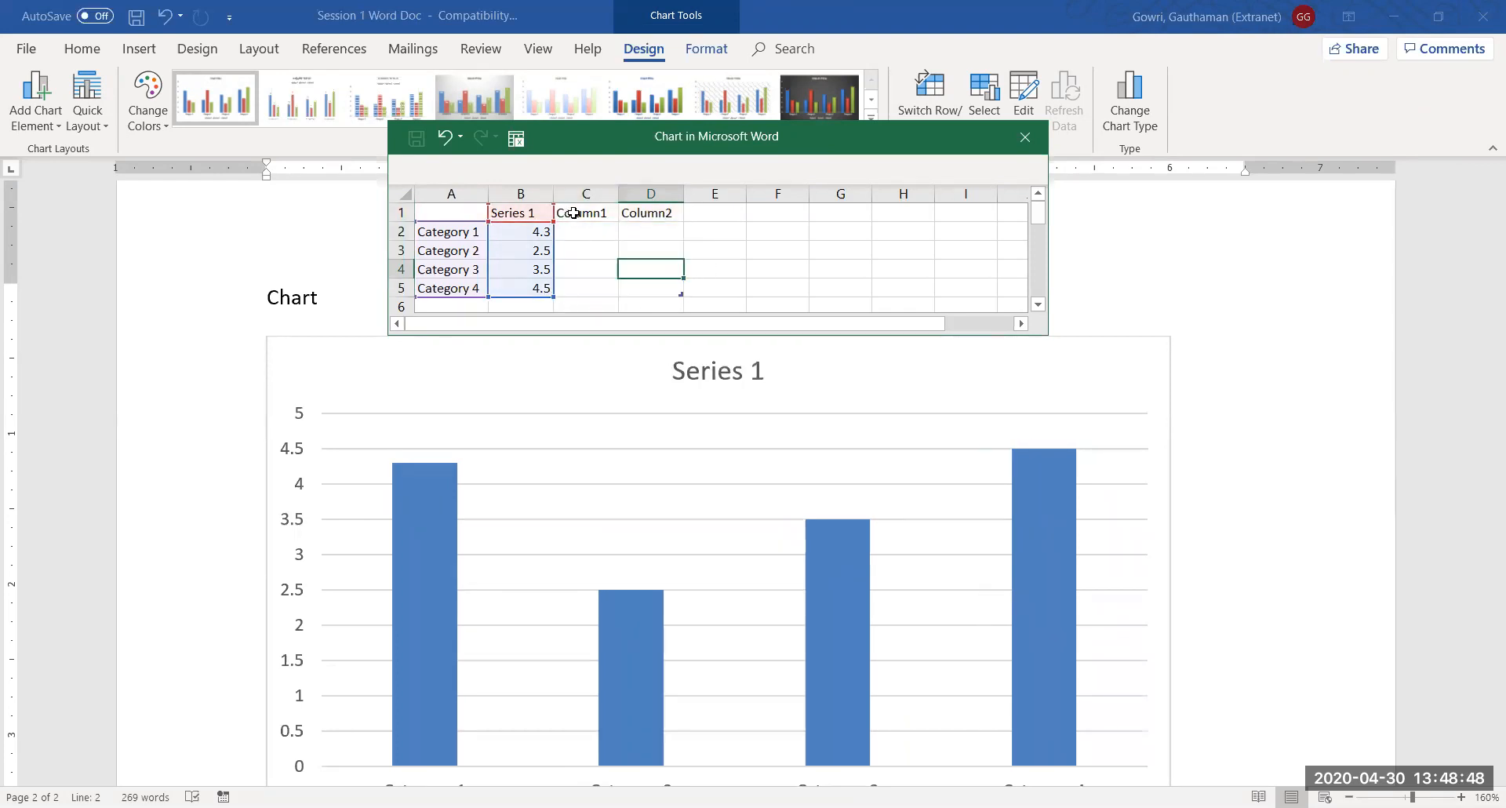
left_click_drag(567, 212, 630, 213)
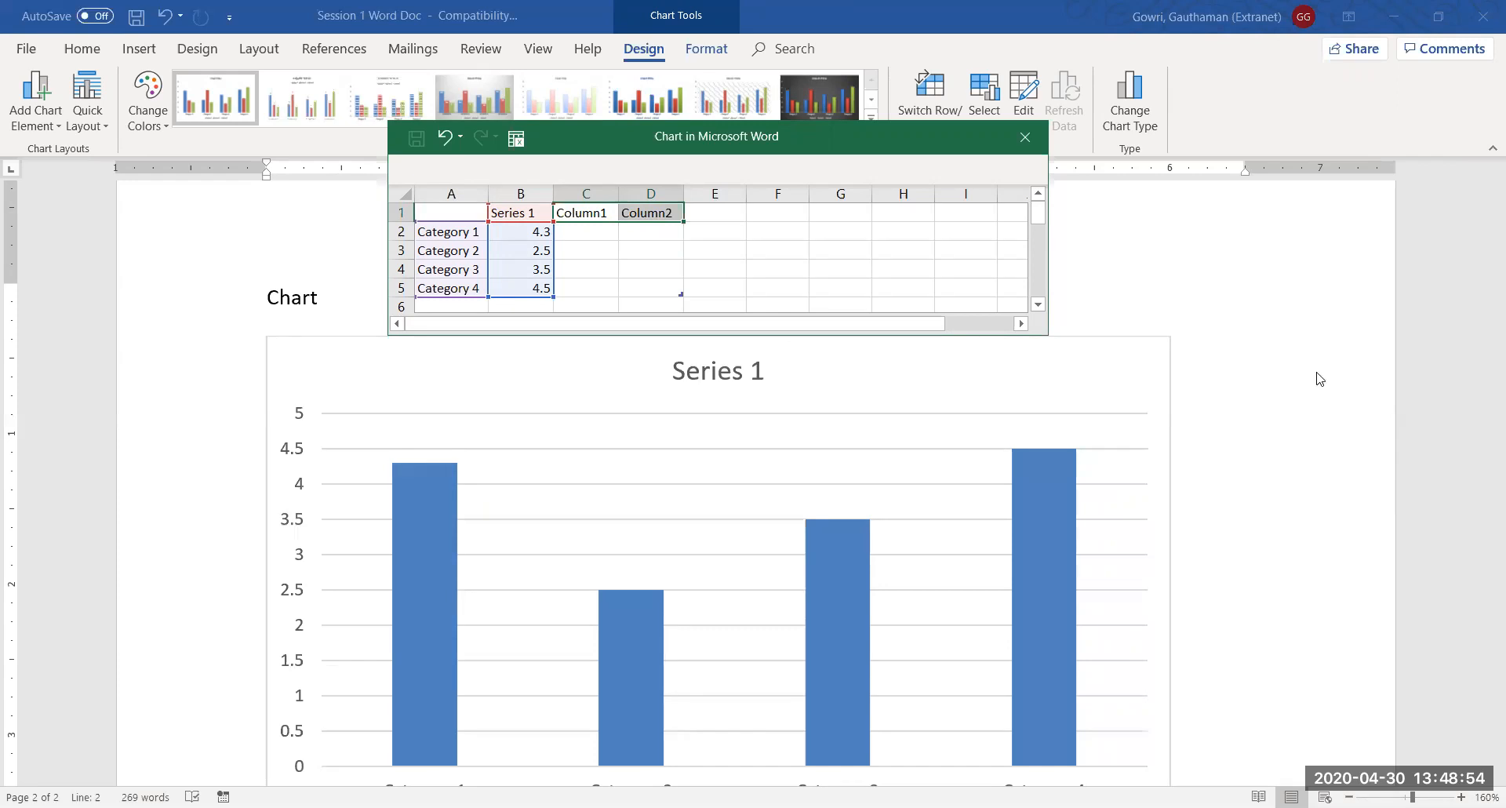
left_click(1291, 573)
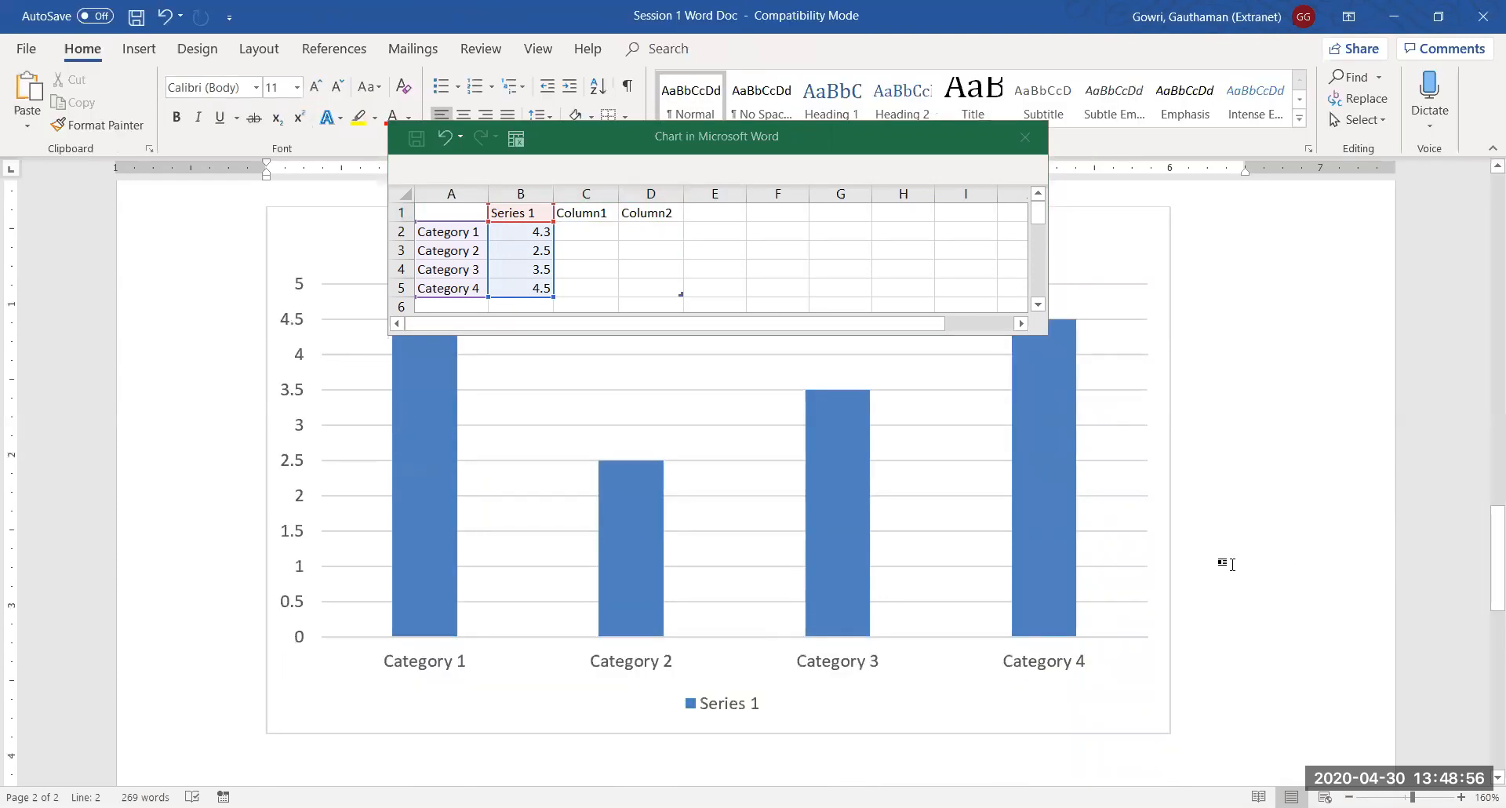
left_click(1025, 137)
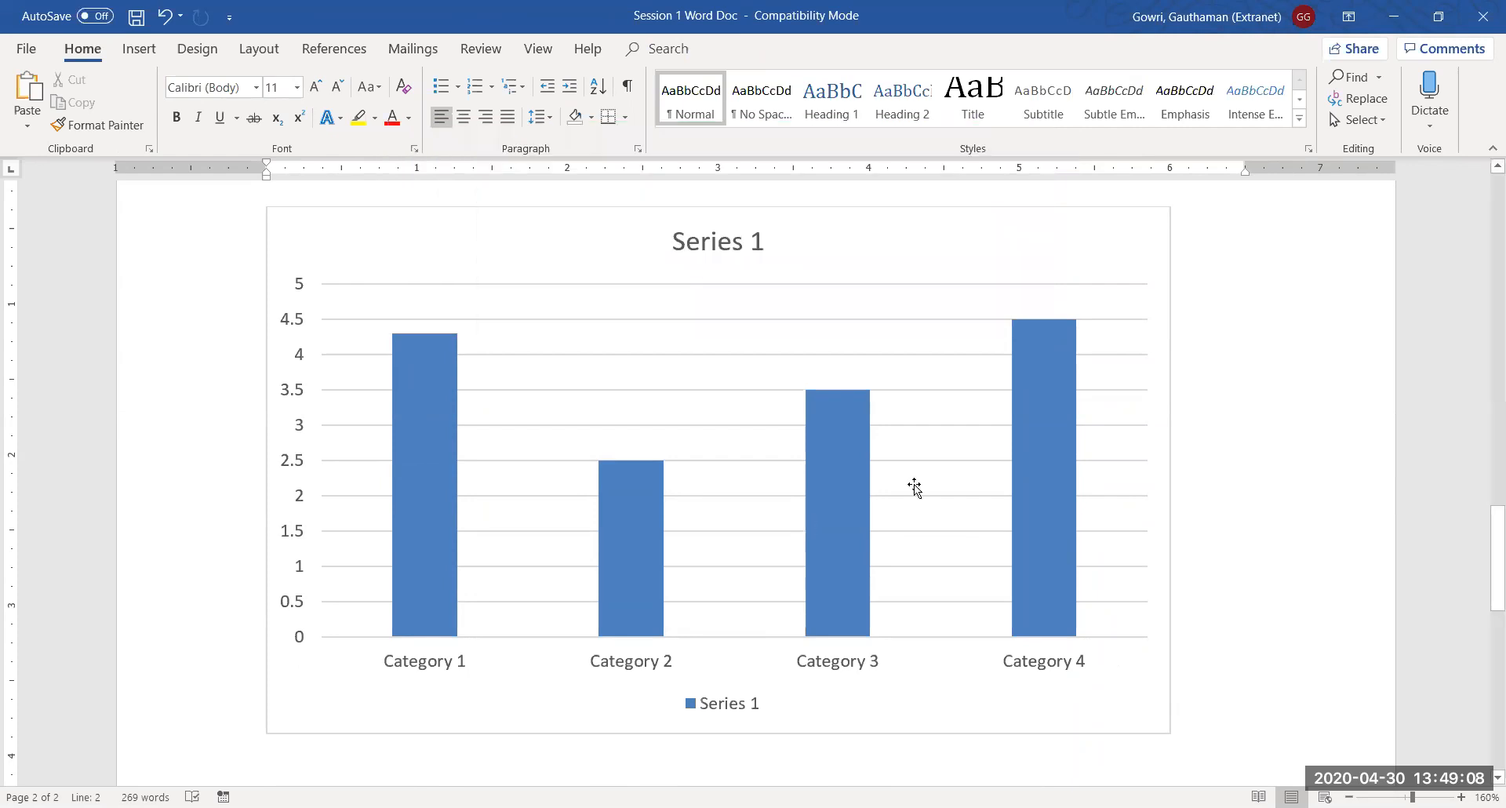
Step: Fill the Series 1 bars with the orange theme color
left_click(853, 470)
mouse_move(812, 461)
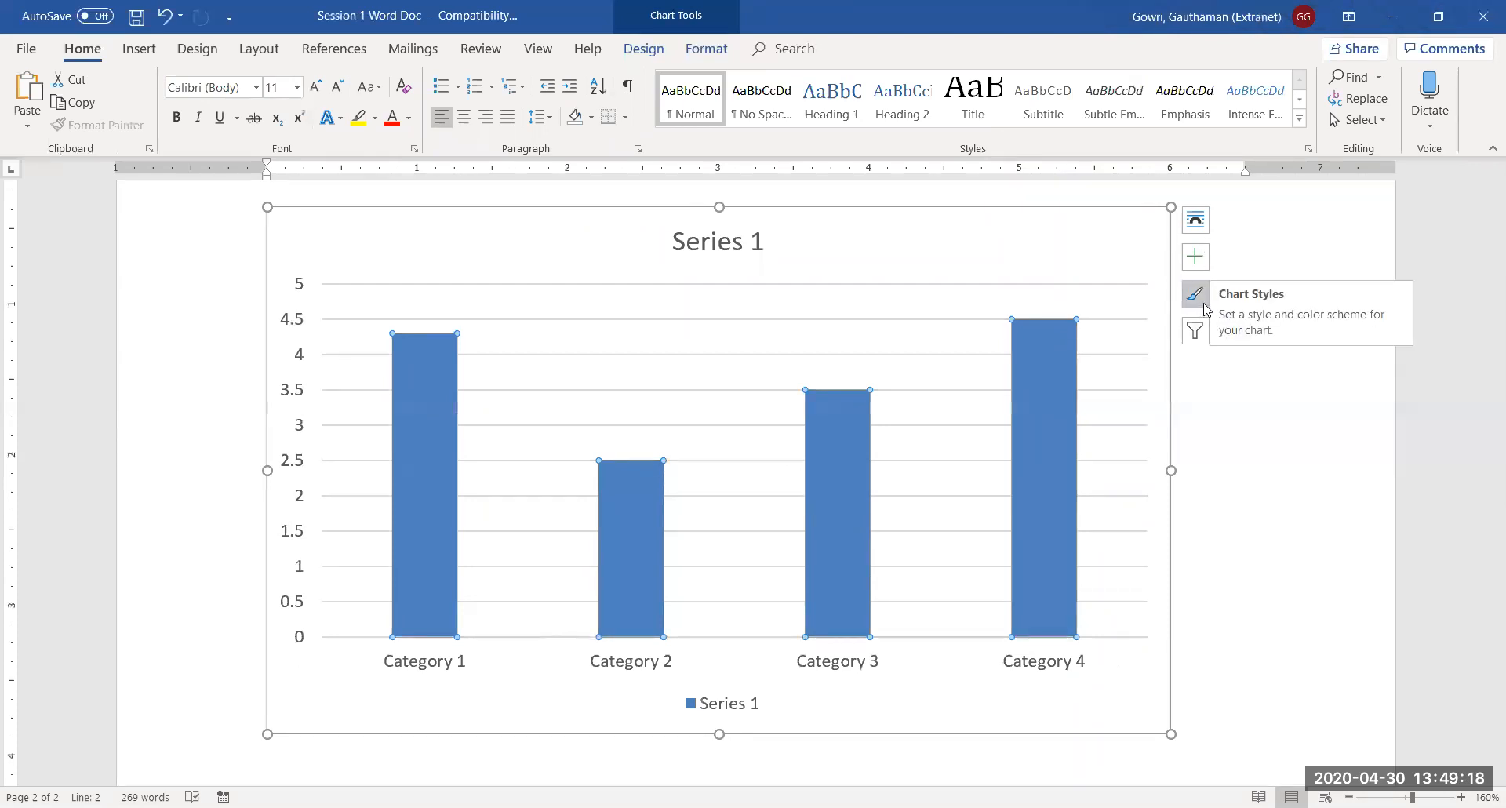
left_click(644, 51)
left_click(689, 54)
left_click(665, 57)
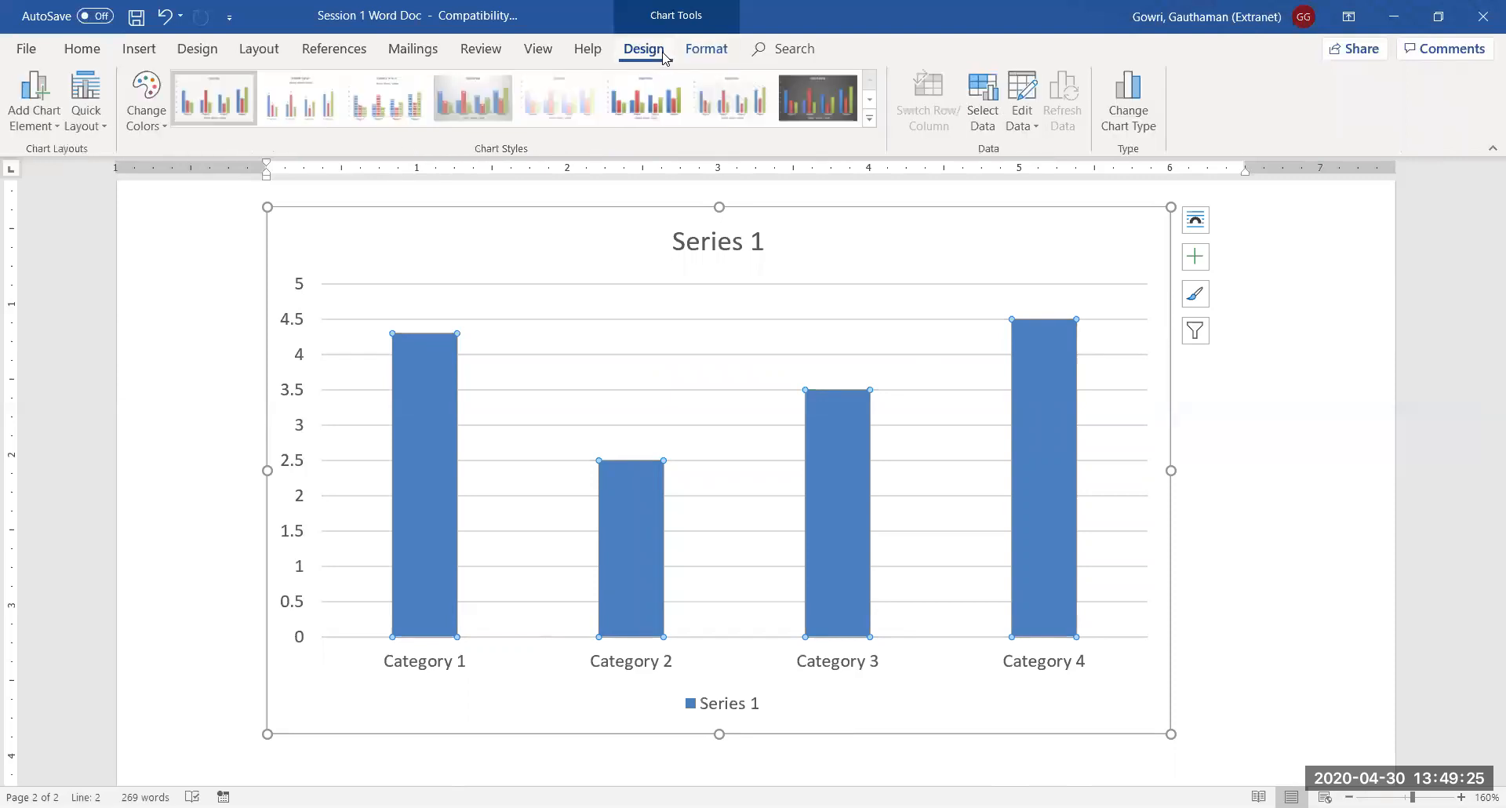
left_click(703, 52)
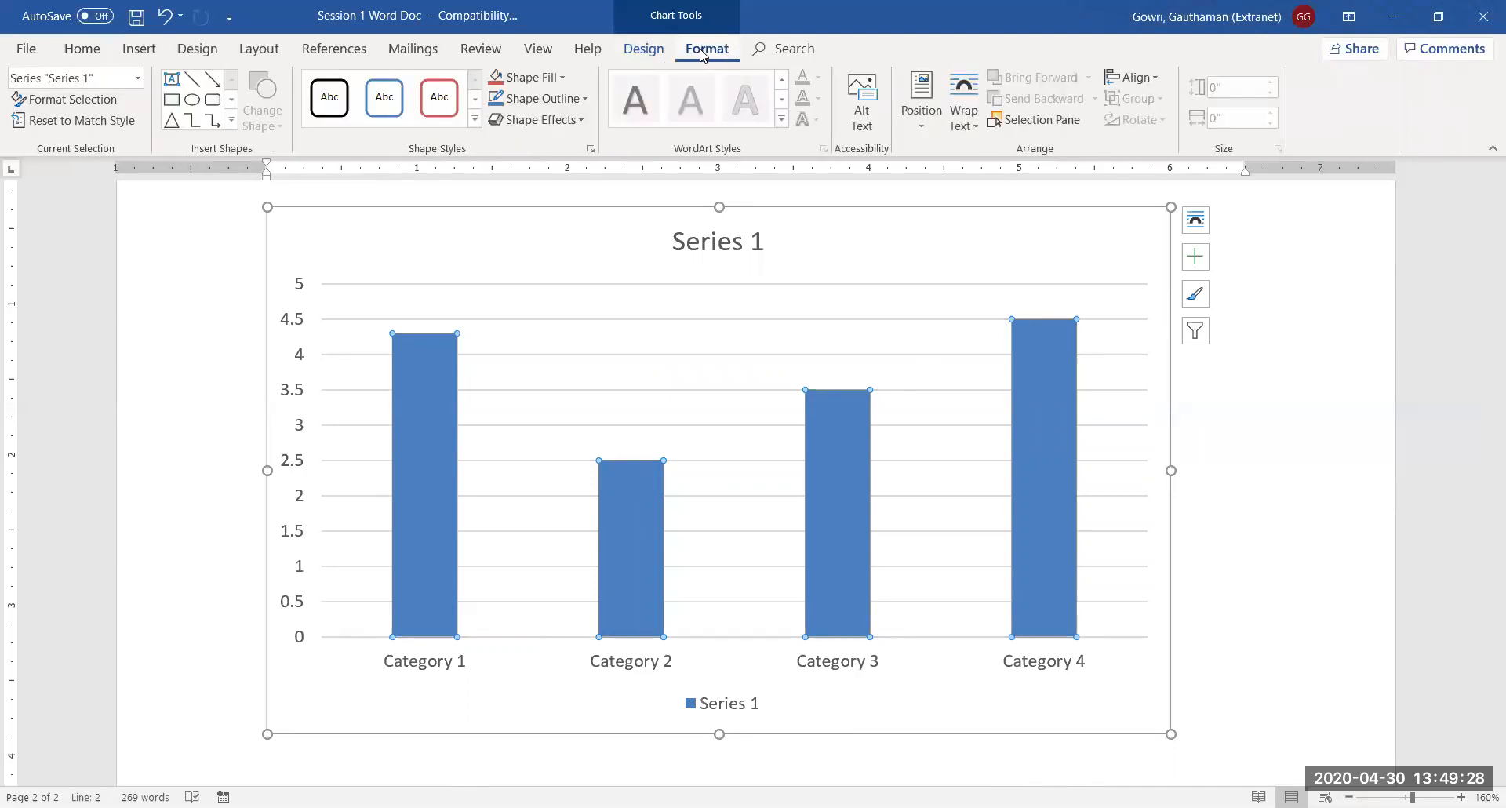
left_click(564, 78)
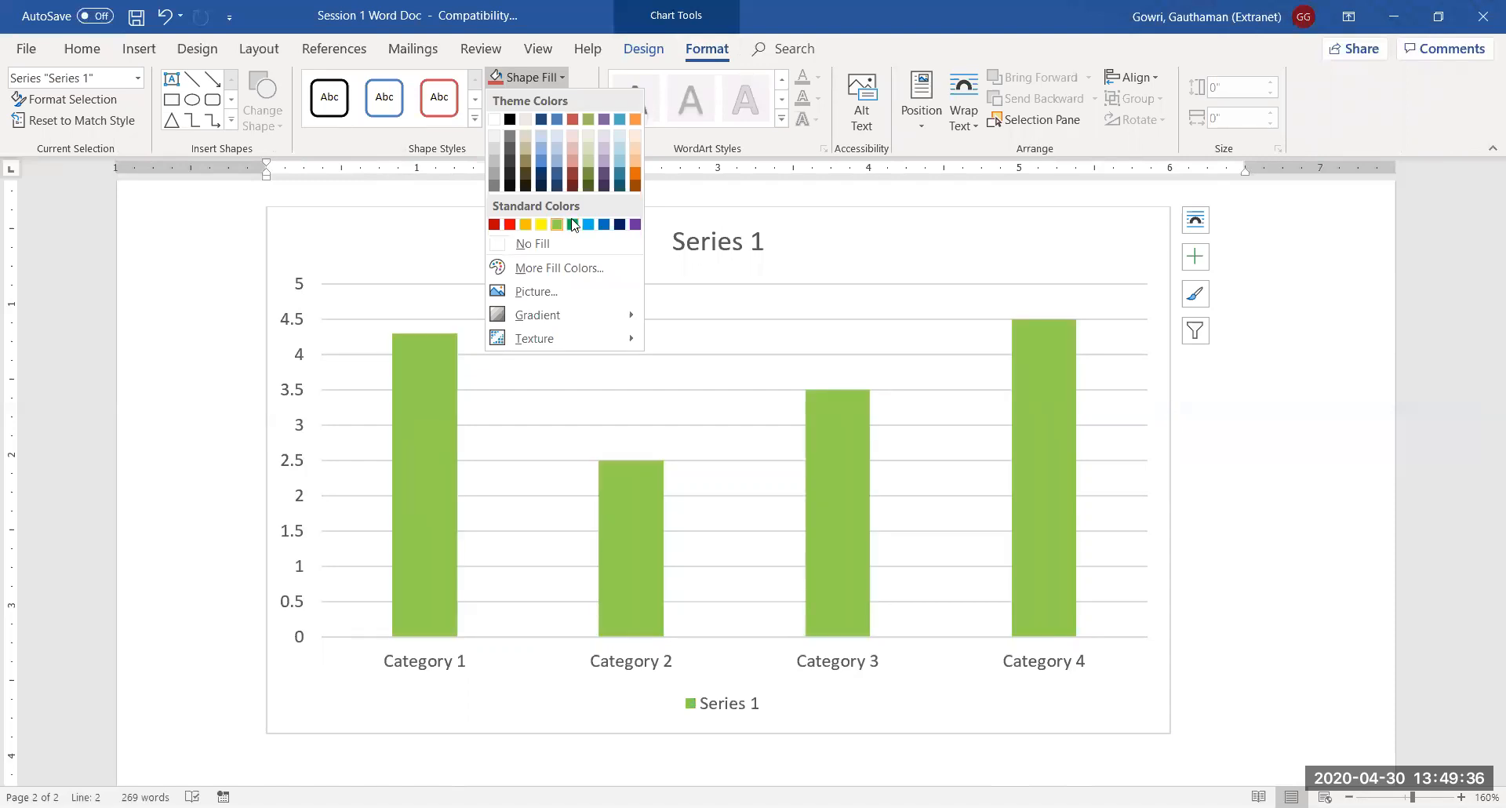
left_click(635, 119)
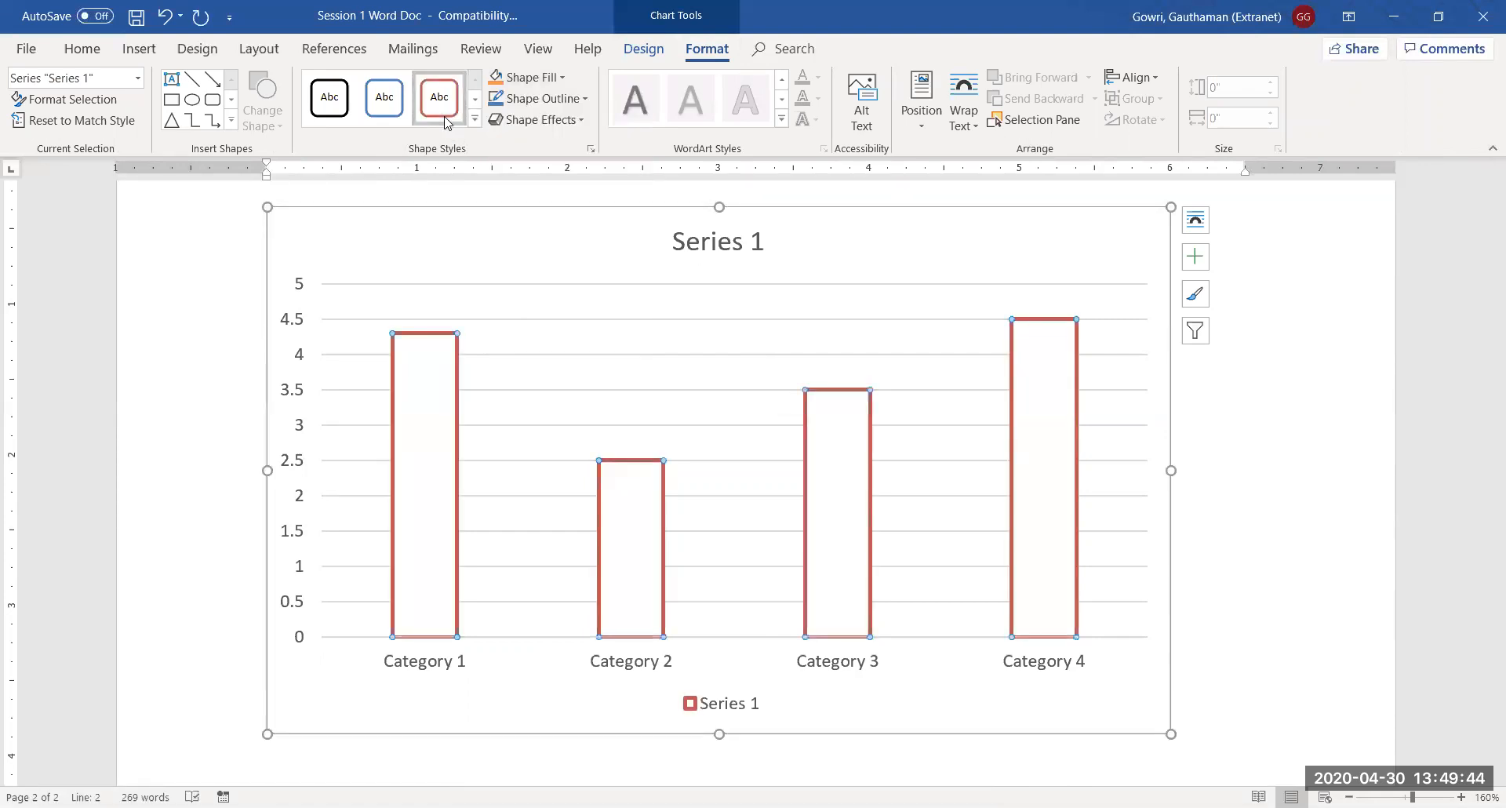
Step: Apply the light orange gradient theme shape style with an orange outline to the Series 1 bars
left_click(394, 116)
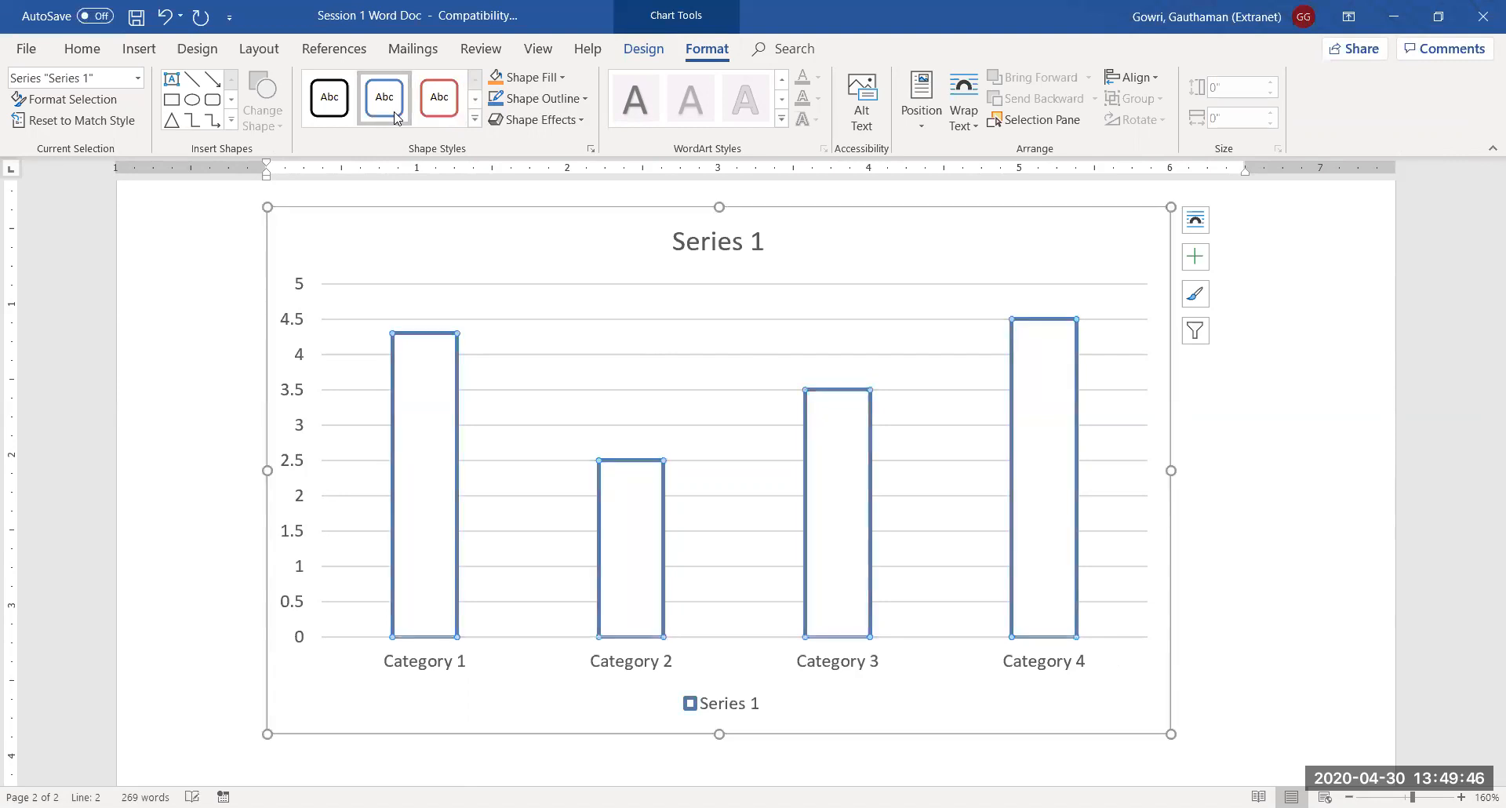
left_click(346, 116)
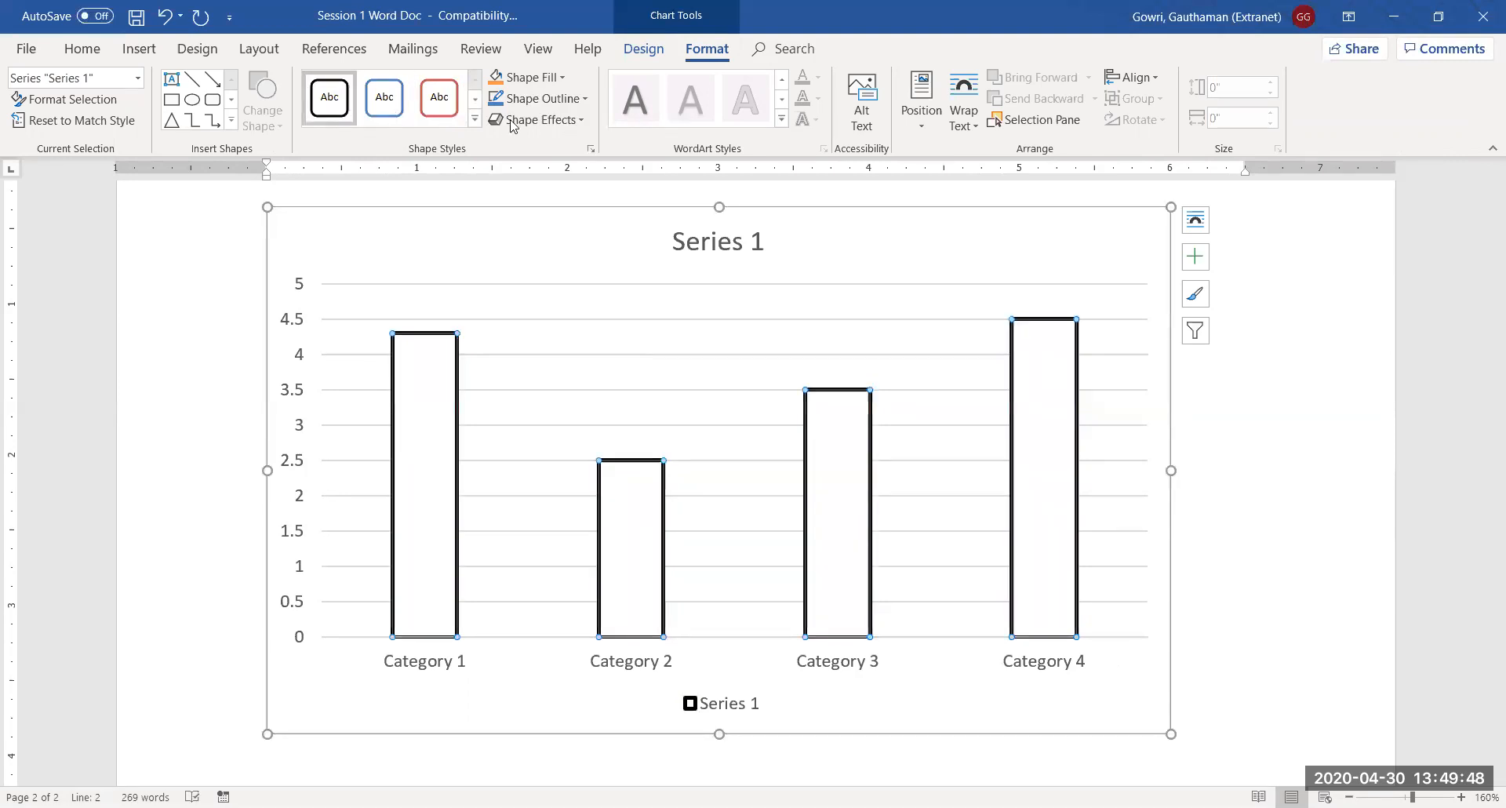
left_click(475, 119)
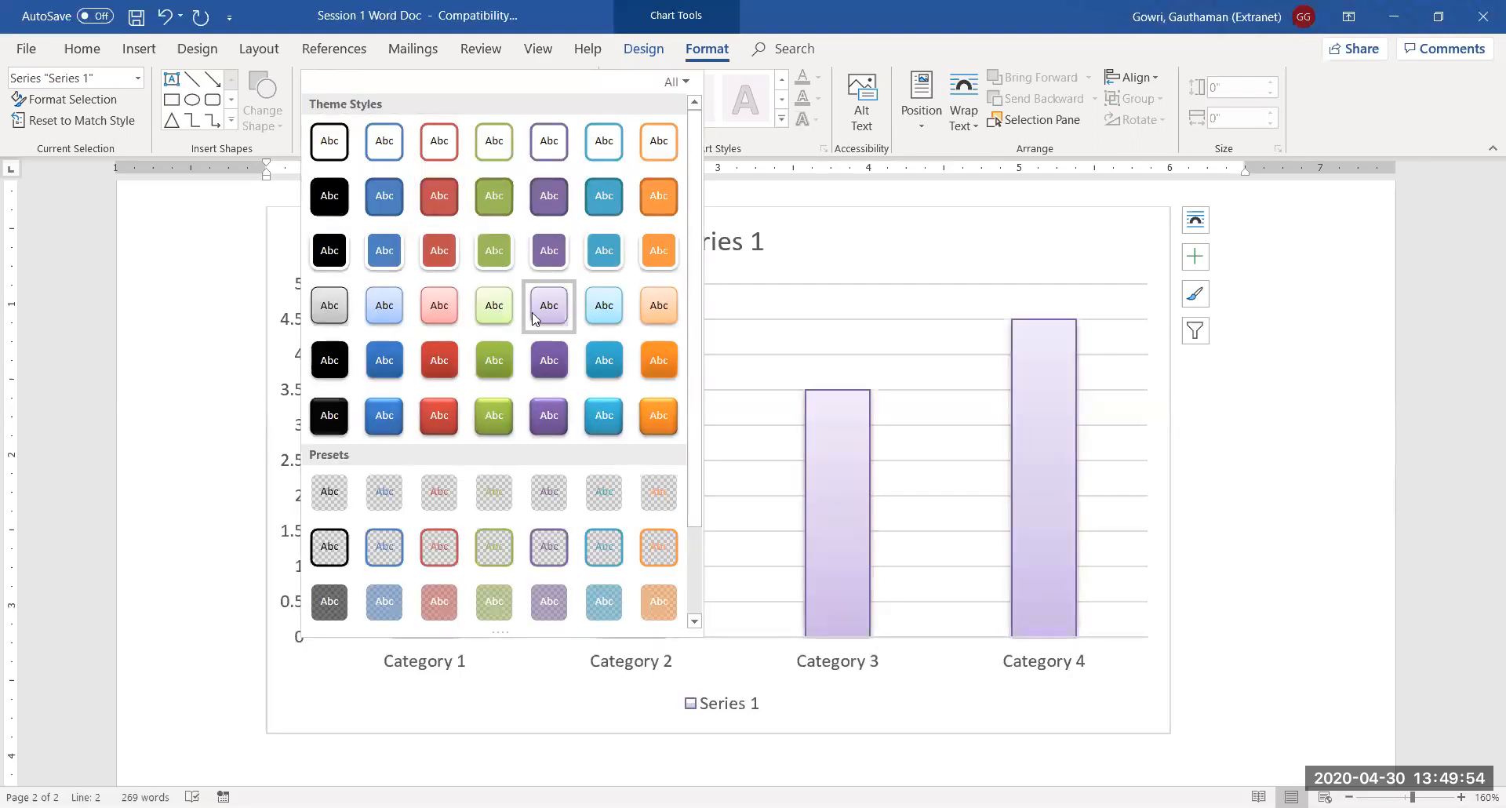
left_click(663, 301)
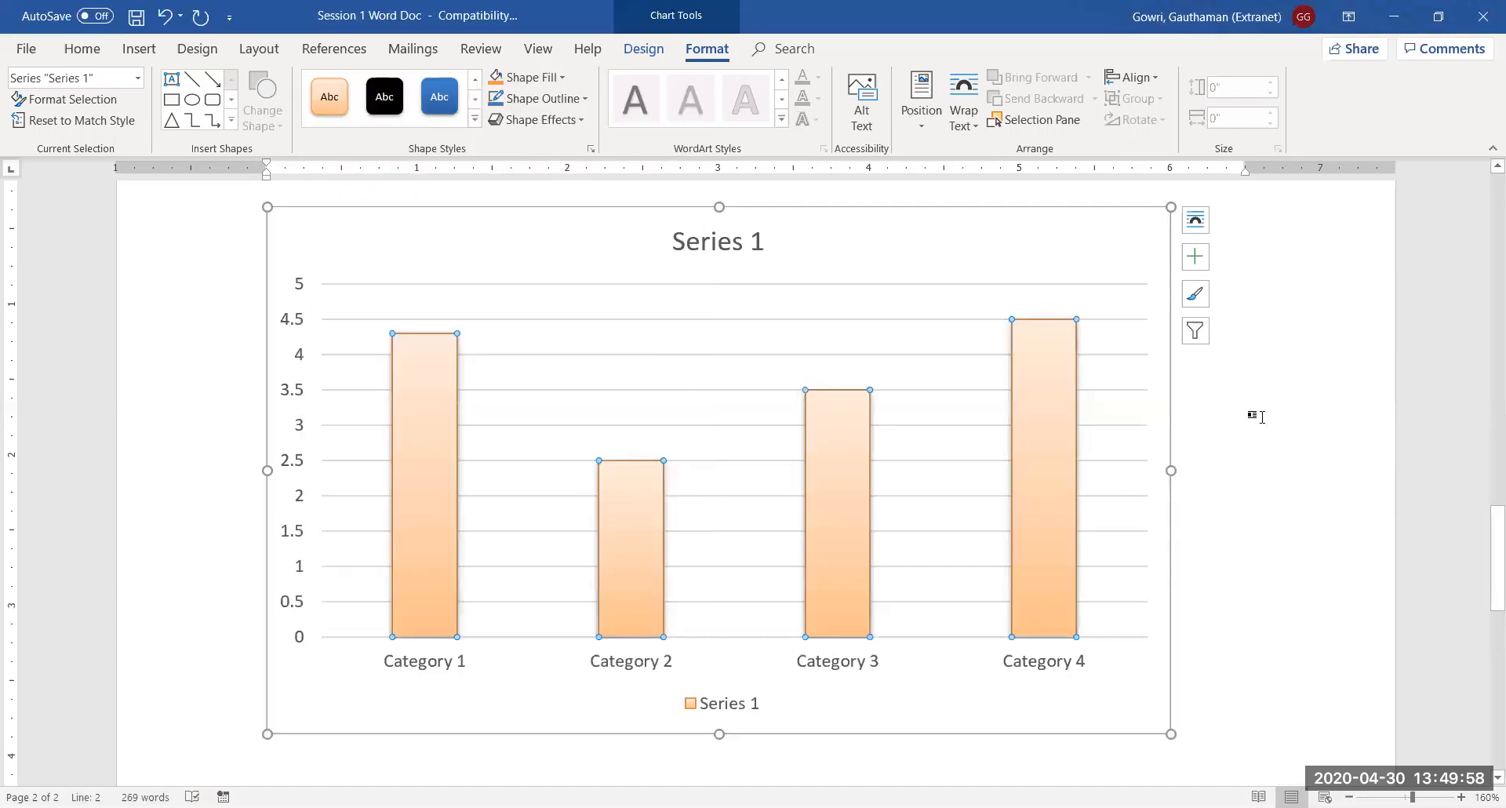
left_click(1255, 416)
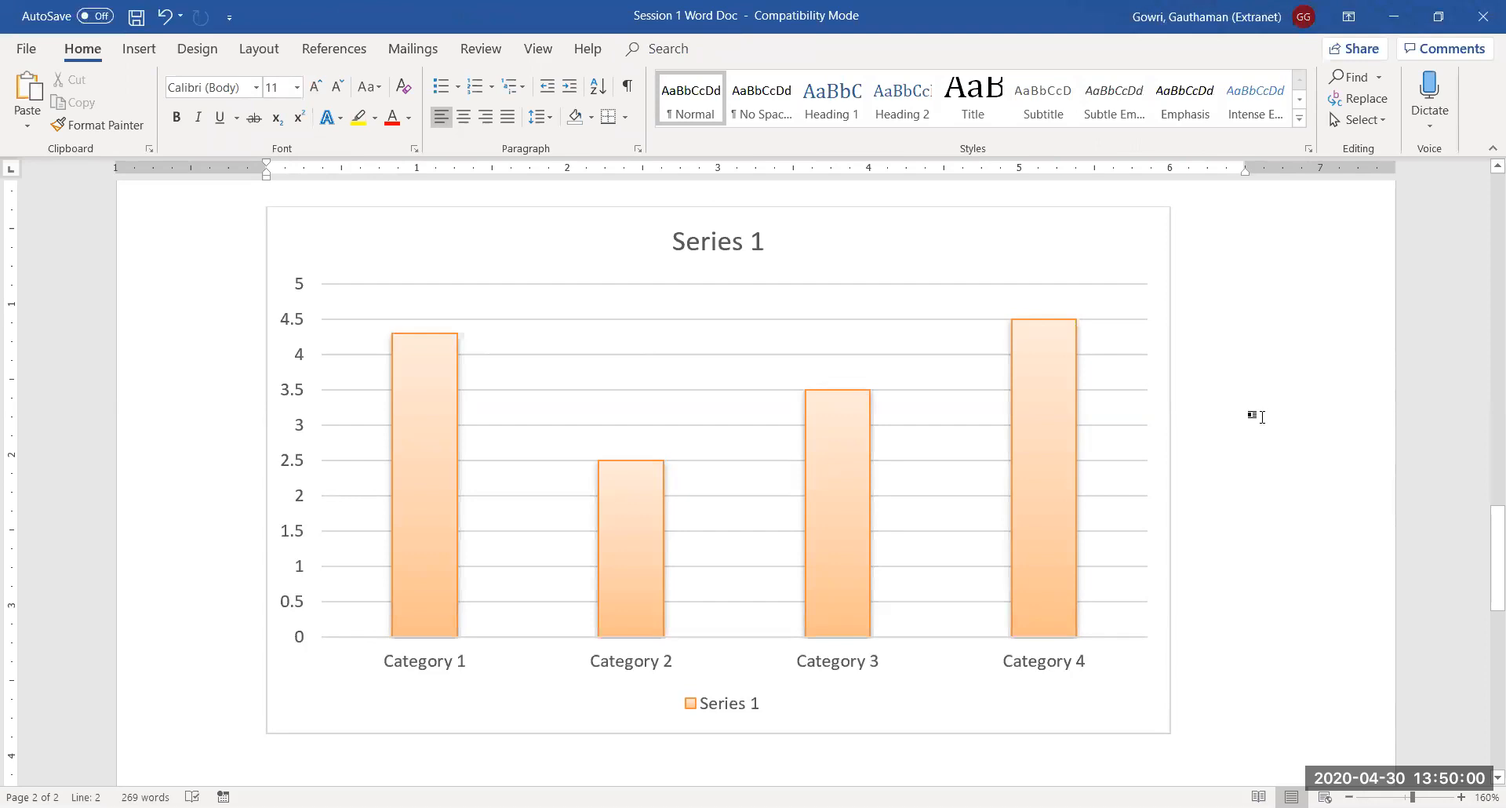
left_click(1065, 426)
left_click(1065, 426)
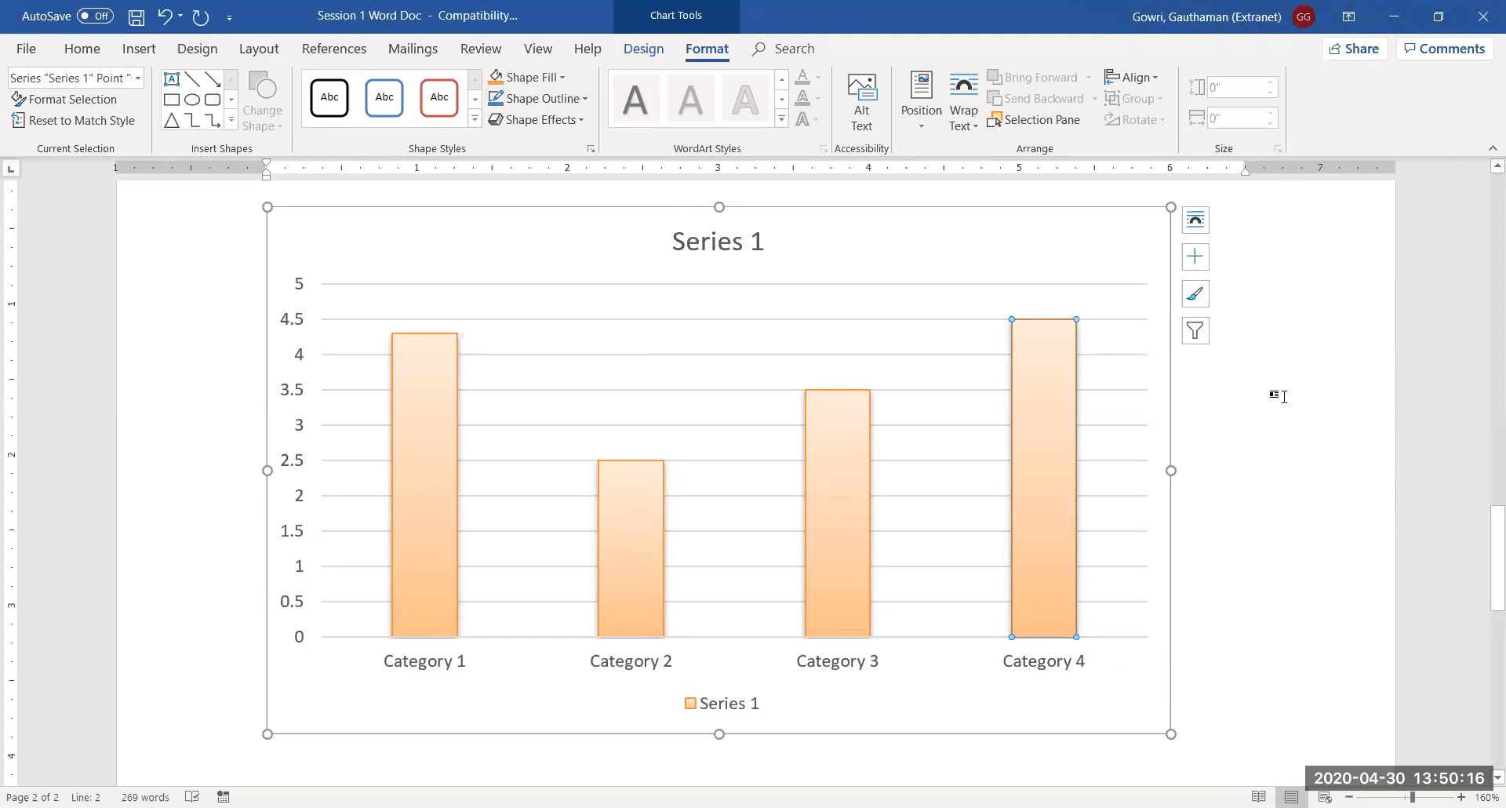
left_click(1277, 397)
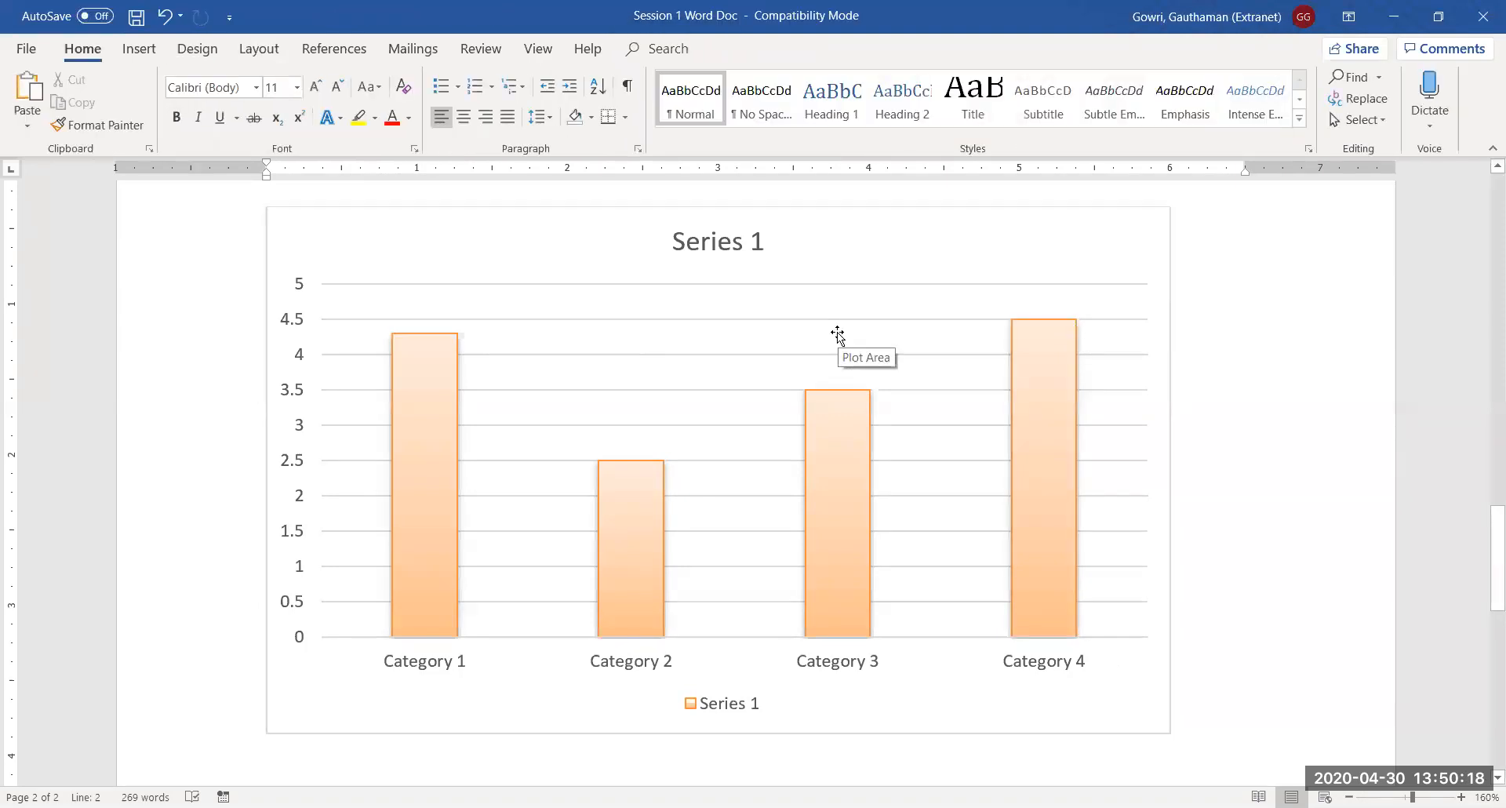
Step: Reopen the chart's data sheet for editing and extend the data range to include the empty Column1 and Column2
left_click(761, 345)
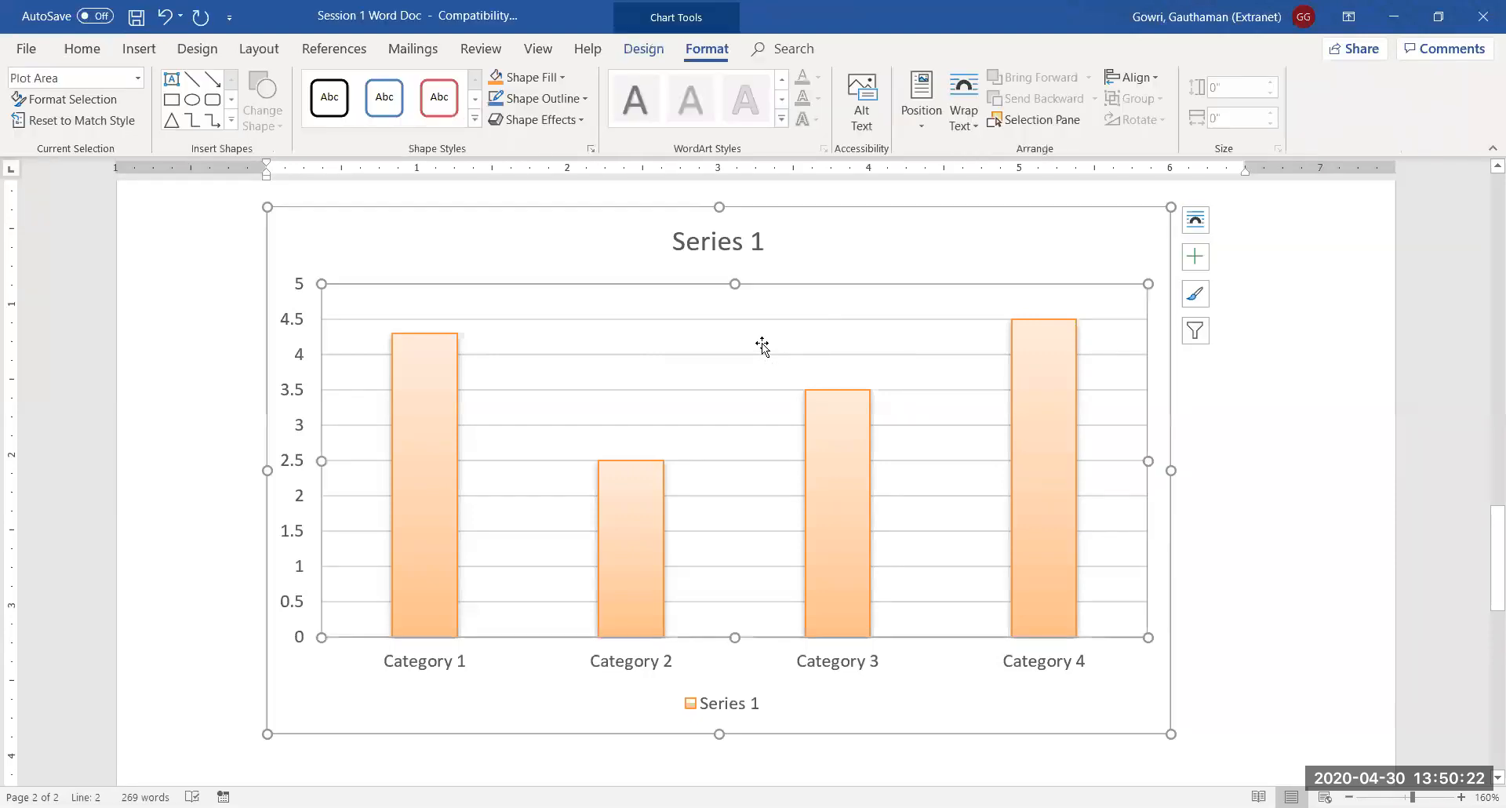
left_click(643, 49)
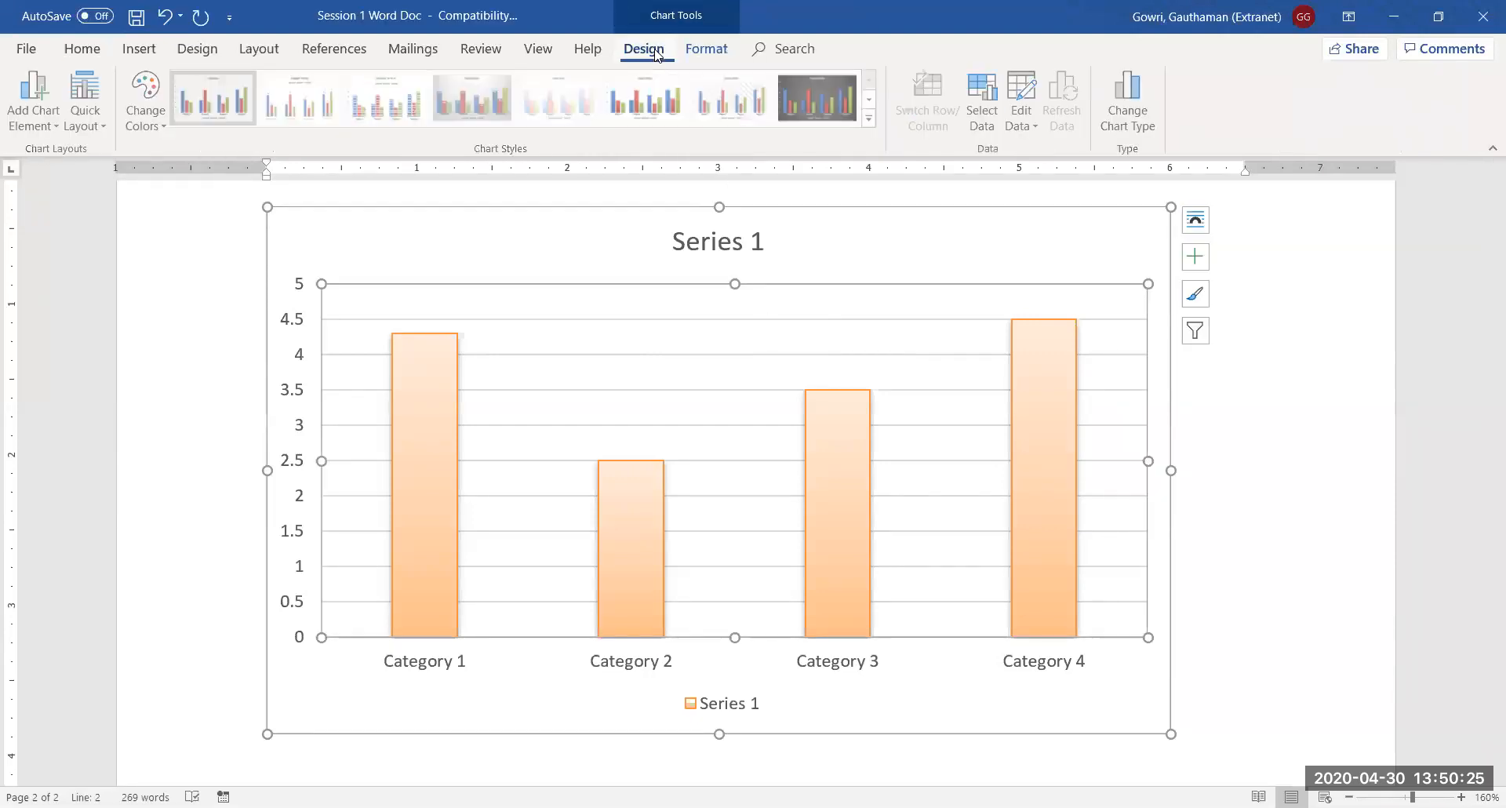
left_click(1023, 125)
left_click(1046, 155)
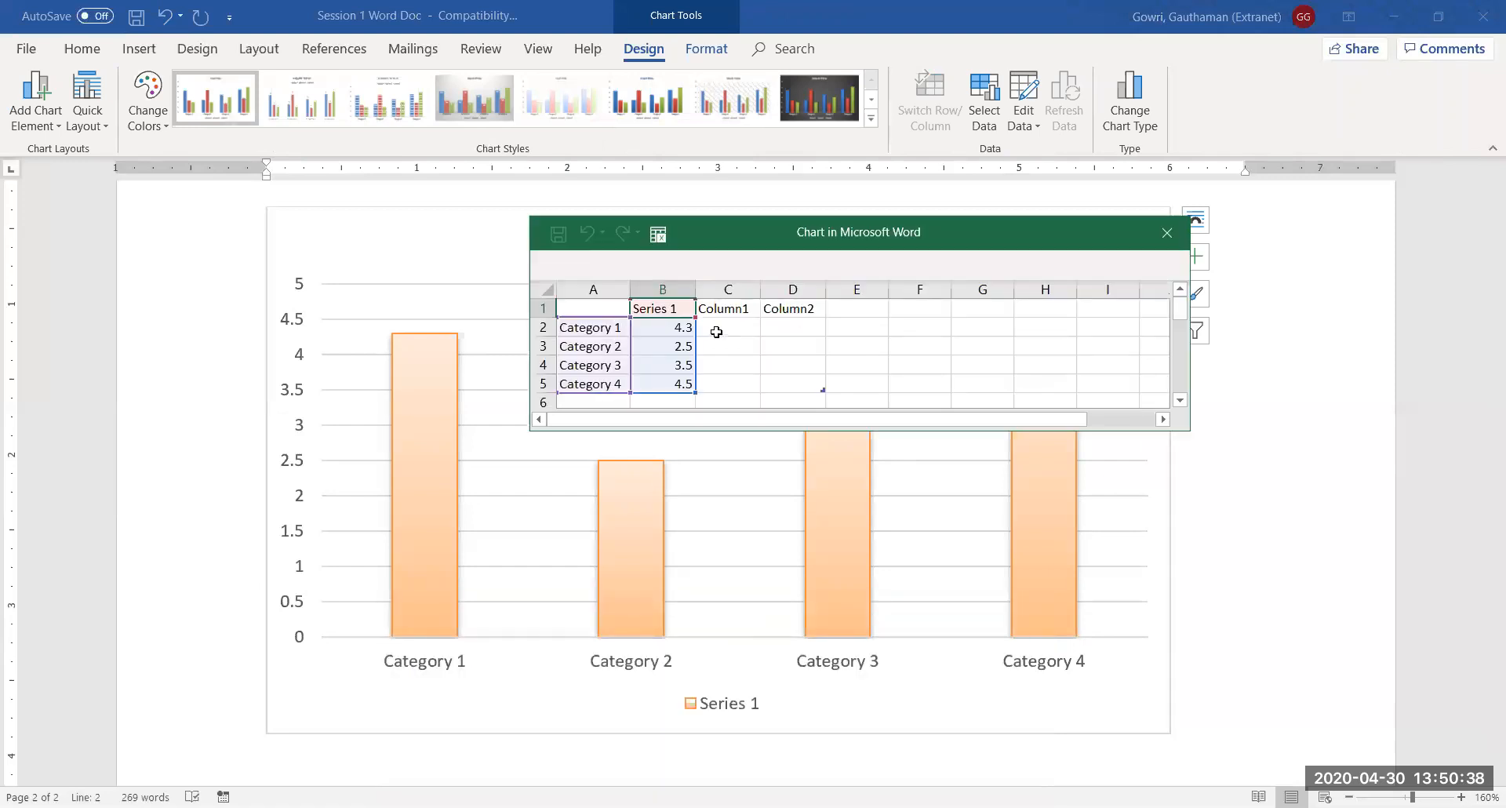
left_click_drag(715, 328, 777, 386)
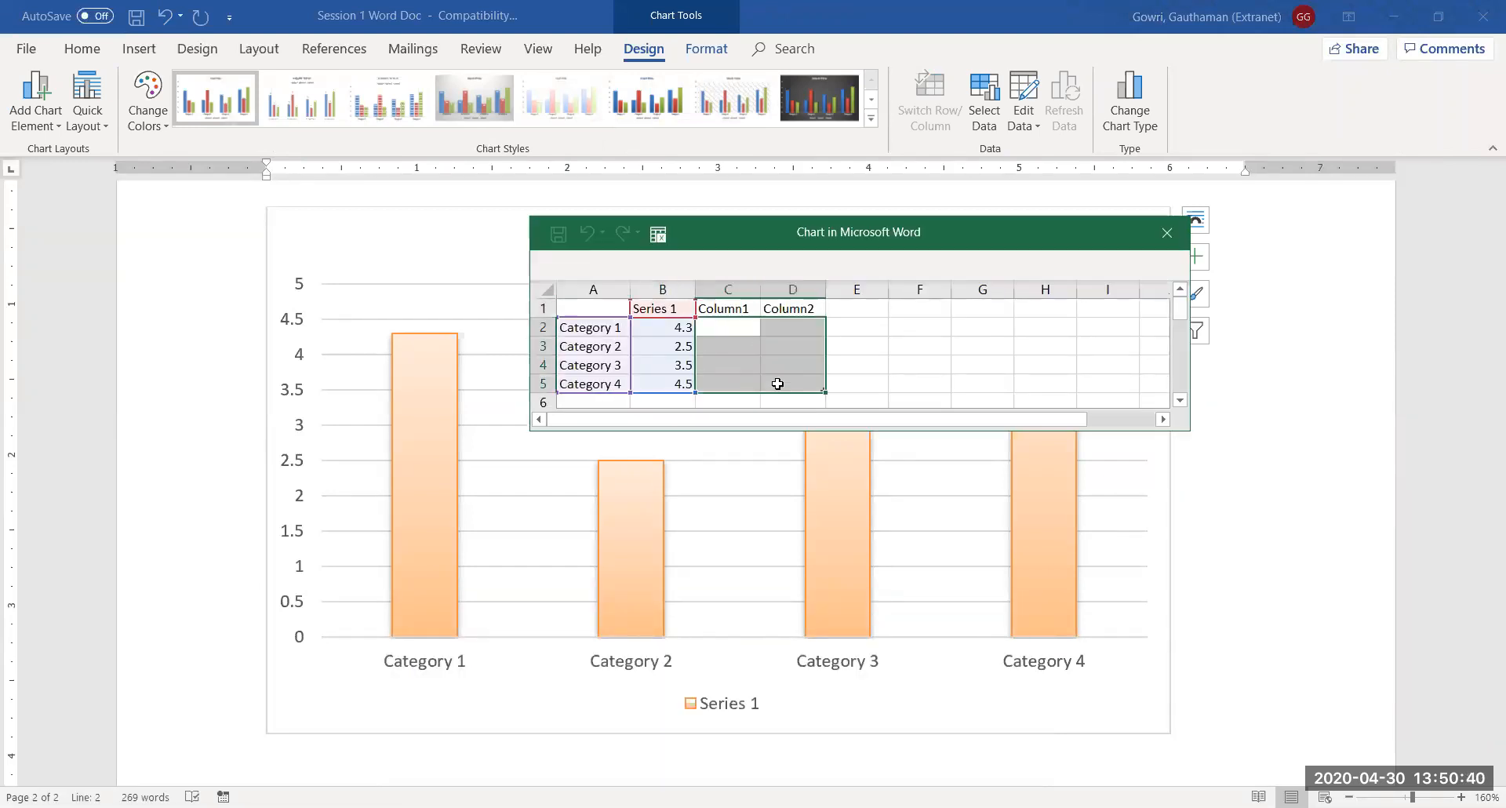
left_click_drag(695, 394, 815, 391)
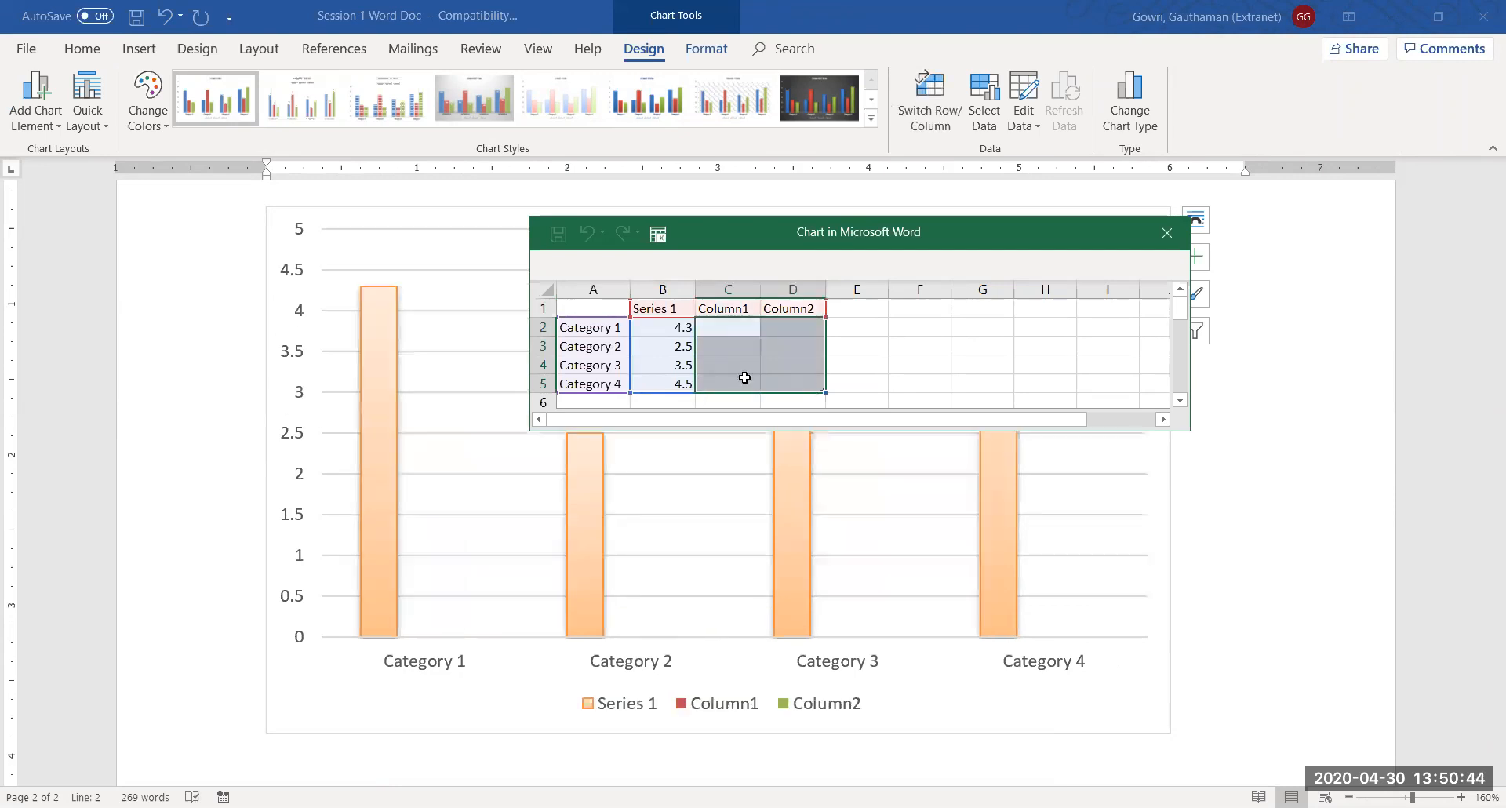
left_click(715, 327)
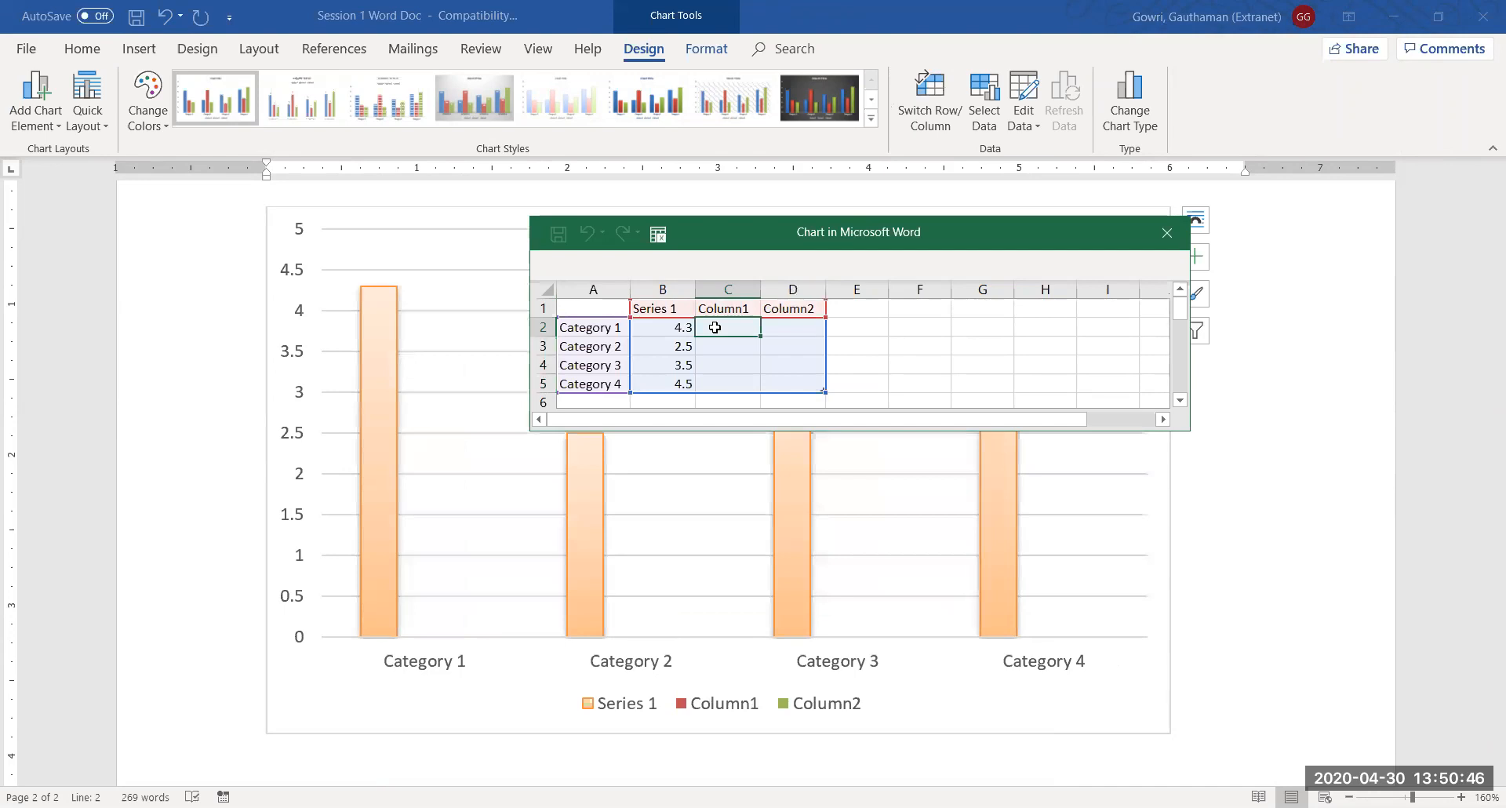
key("shift+Down")
key("shift+Down")
key("shift+Down")
key("shift+Right")
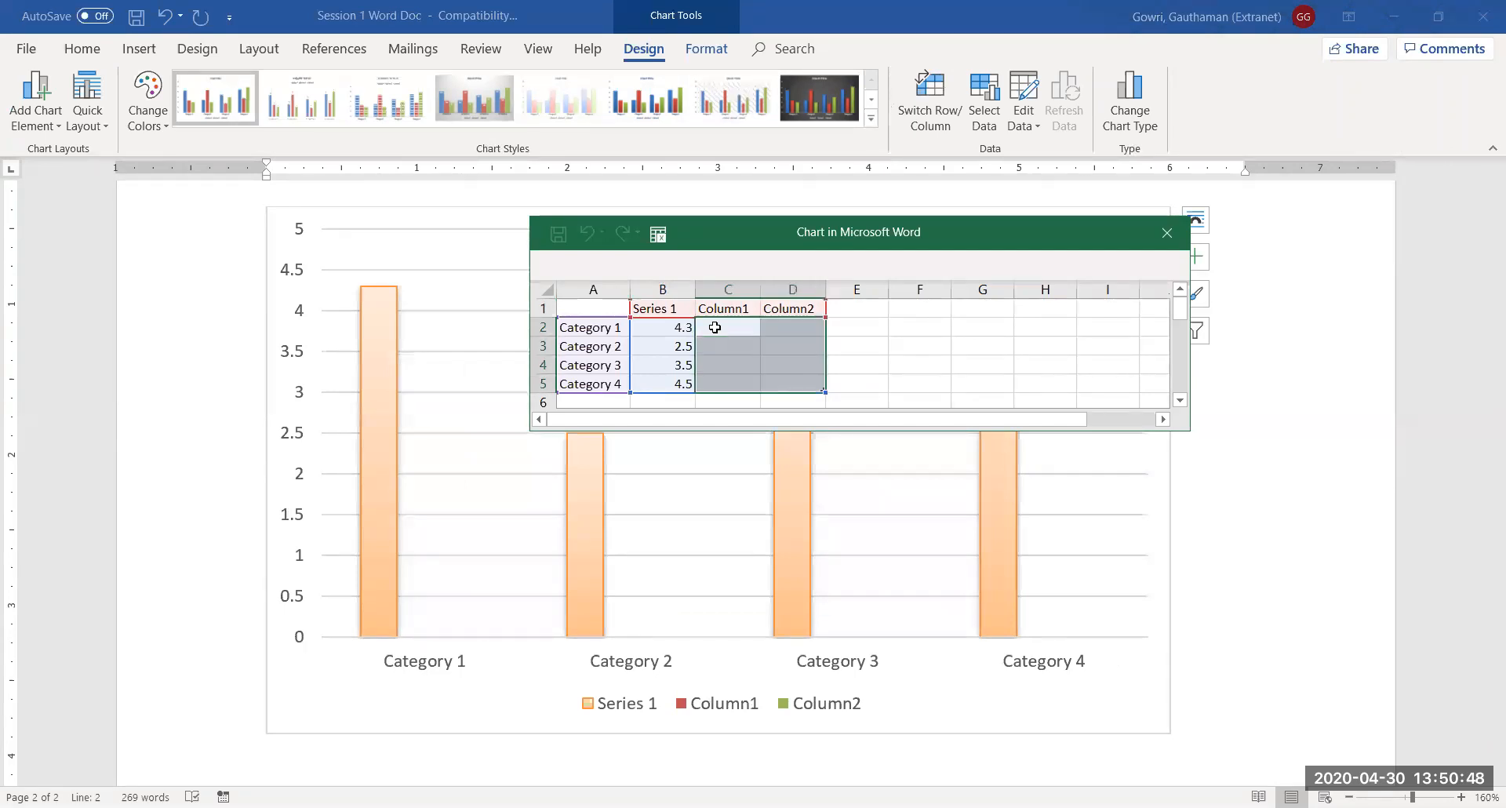
type("=")
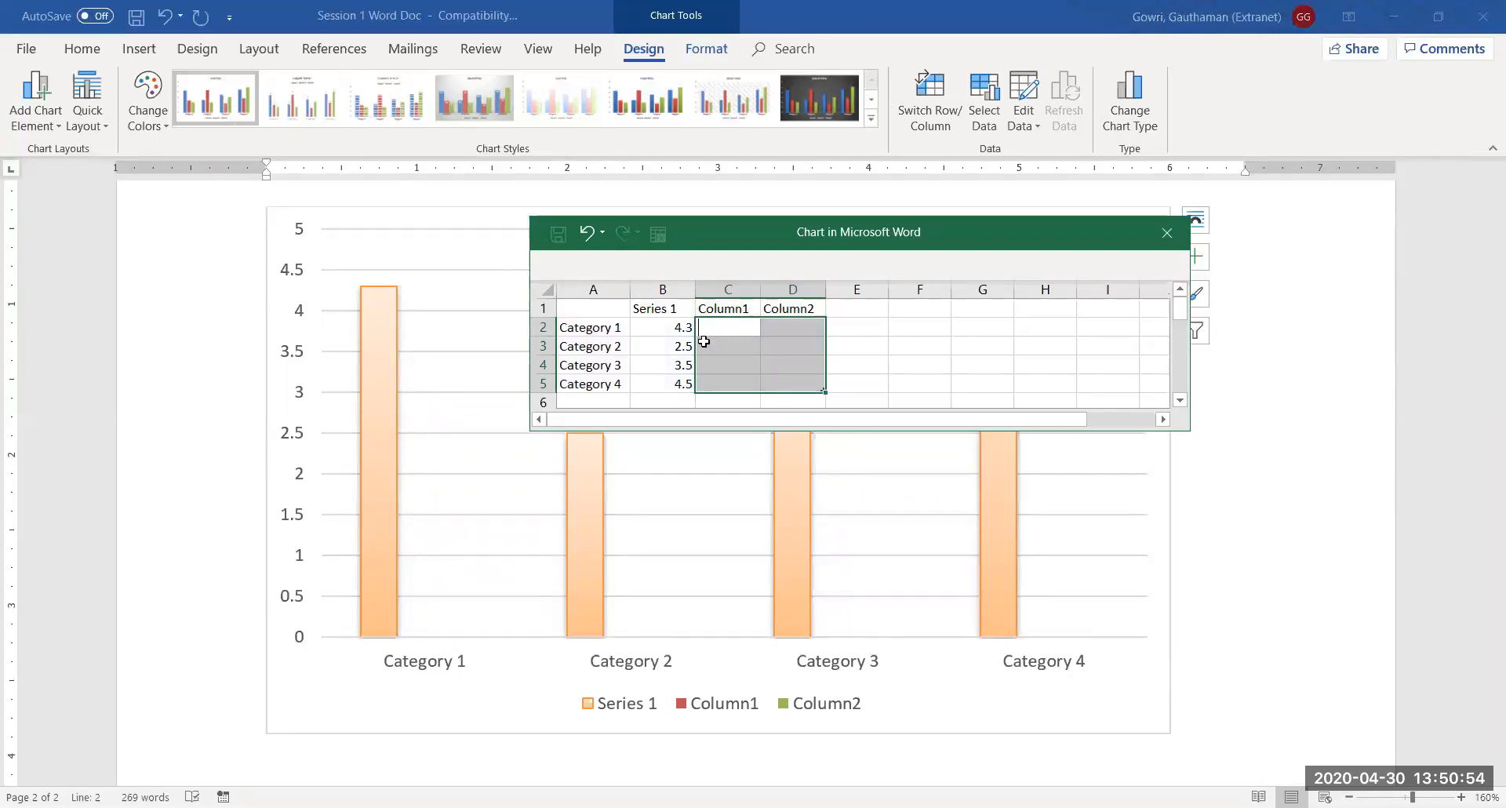
Step: Enter 5.5 for Category 1 in Column1 and fill the series across from Series 1 into Column2
left_click(721, 323)
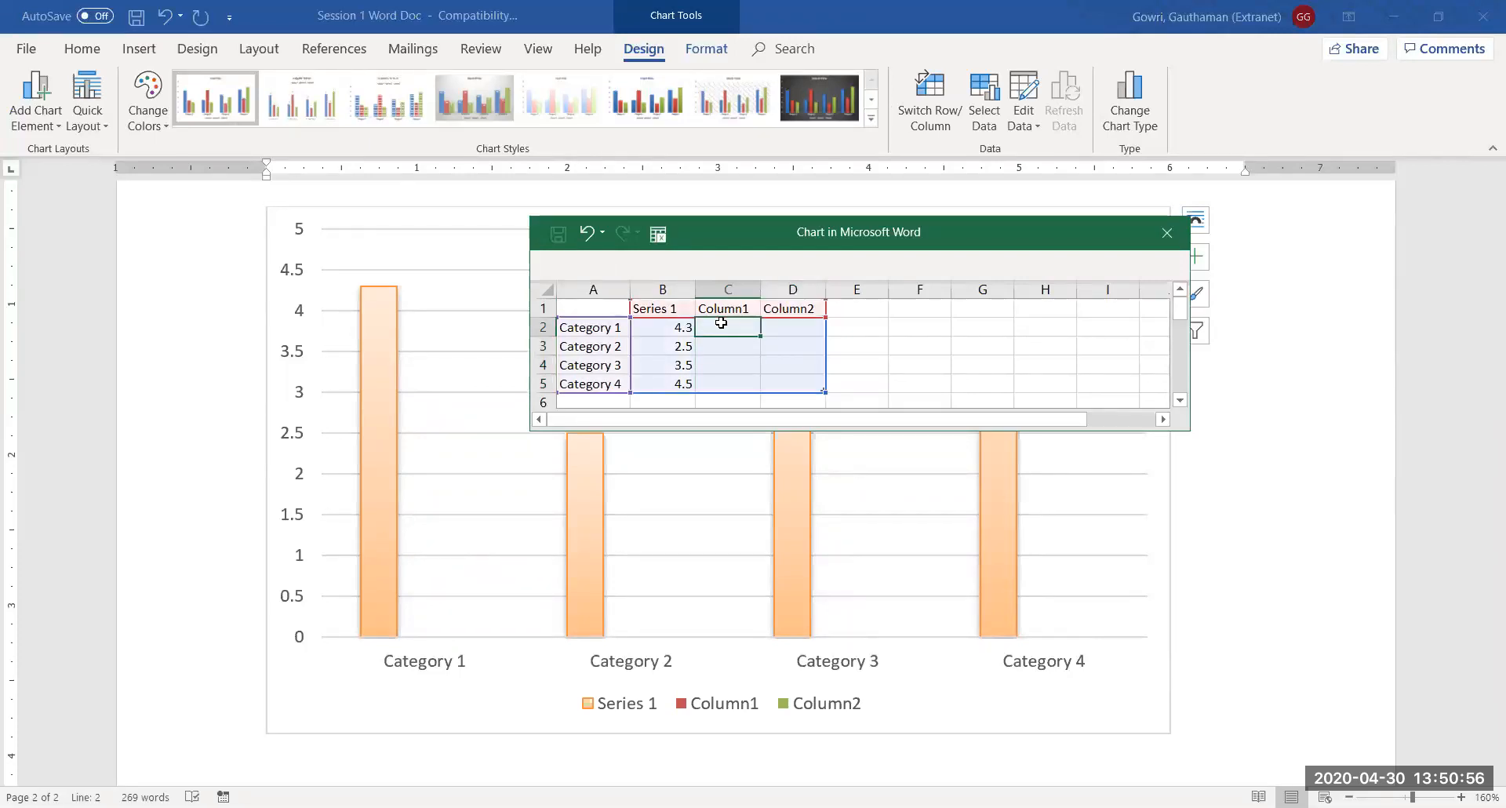
type("5.5")
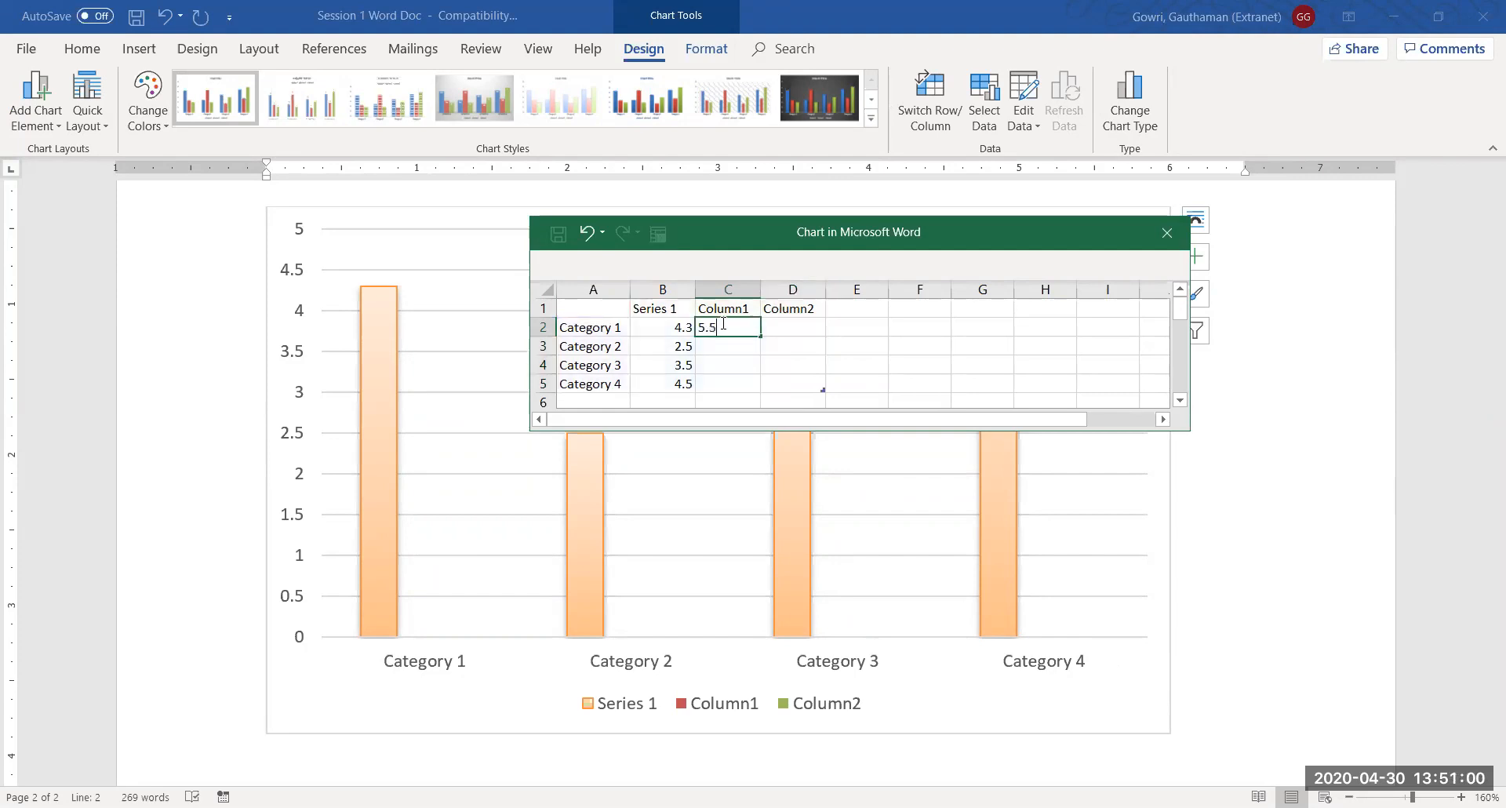
key("Return")
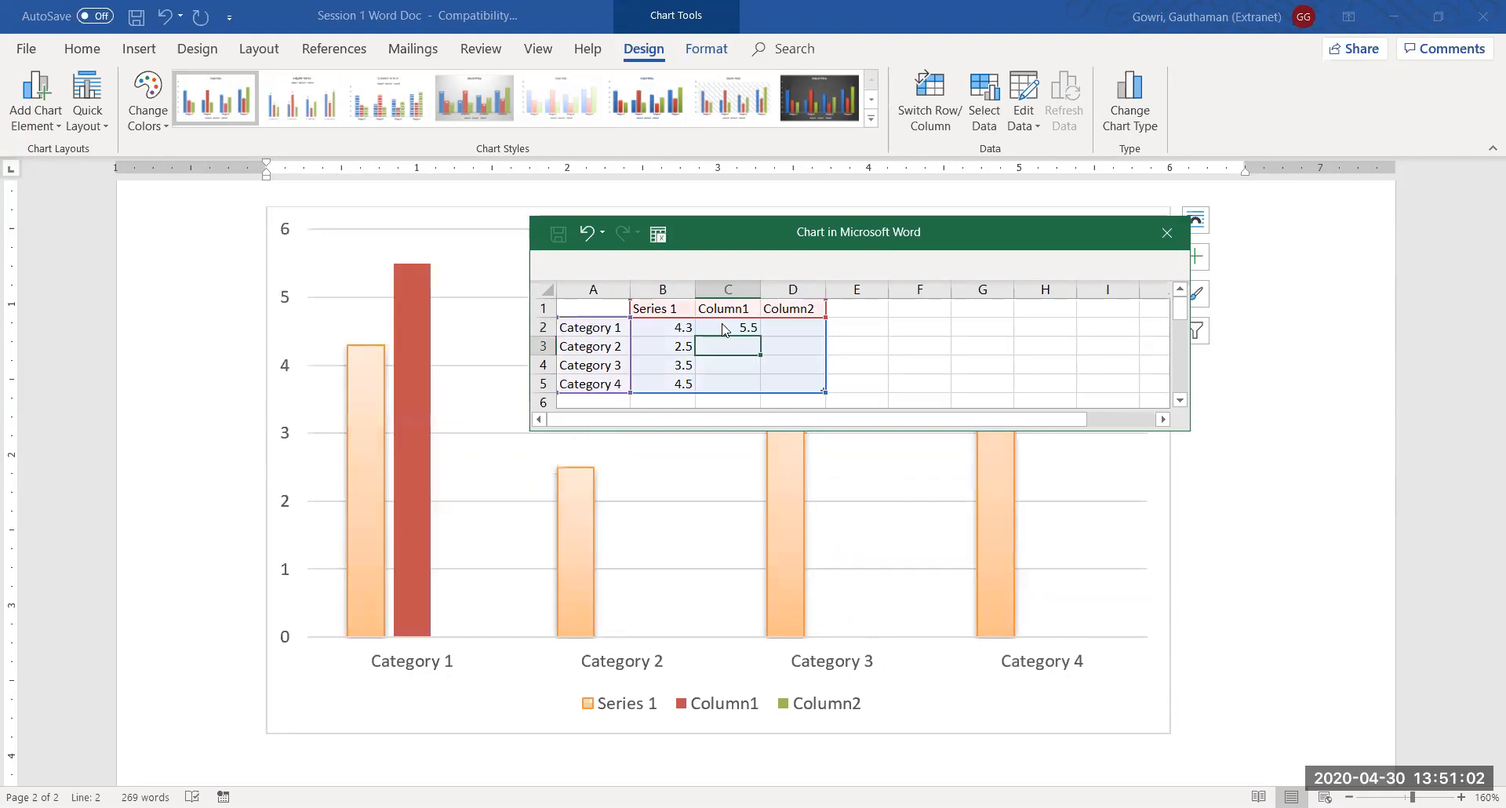
left_click_drag(689, 328, 796, 334)
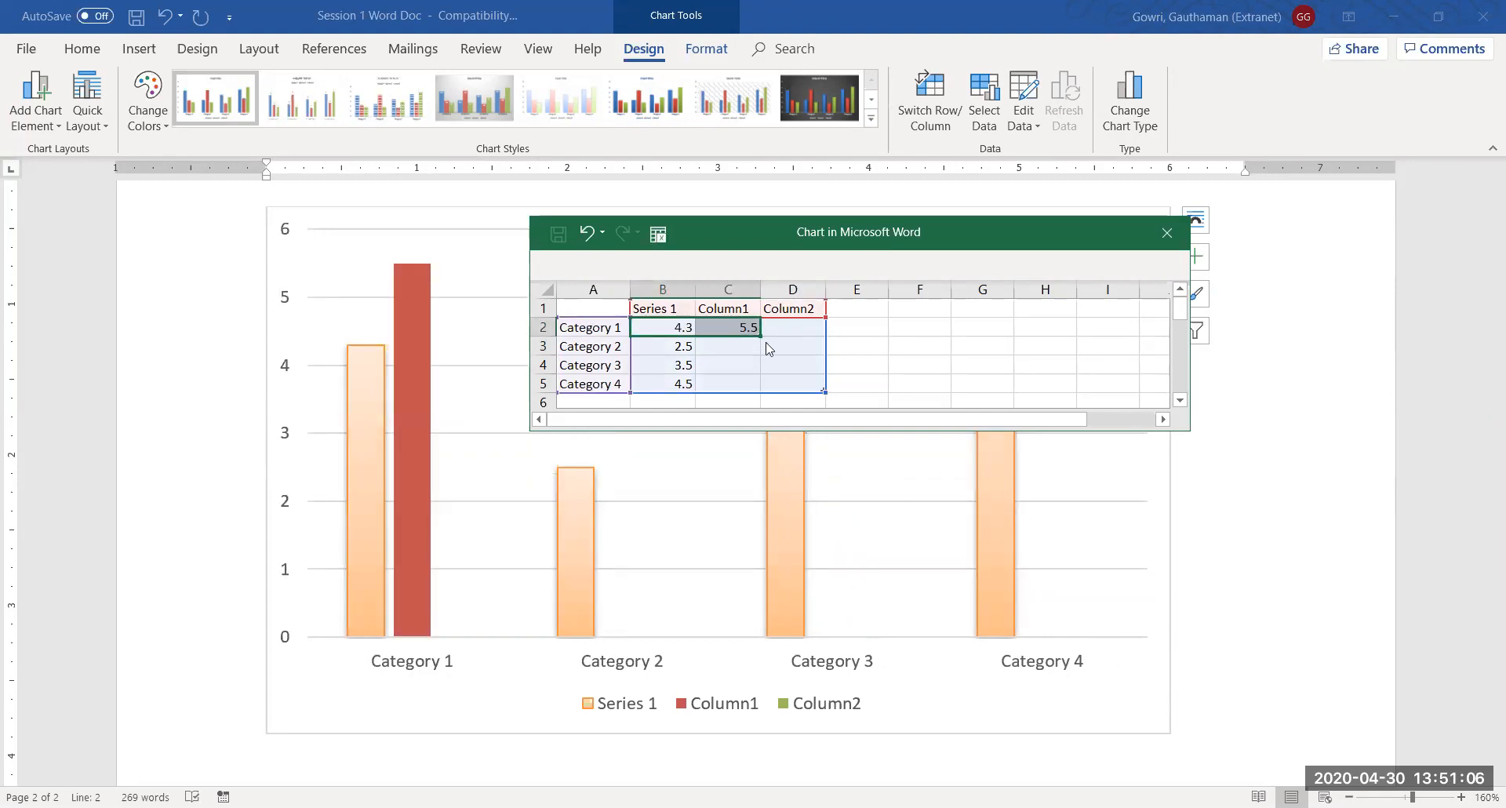
Step: Enter 4.6 for Category 2 in Column1 and fill the trend from the first two values down to Category 4
left_click(729, 342)
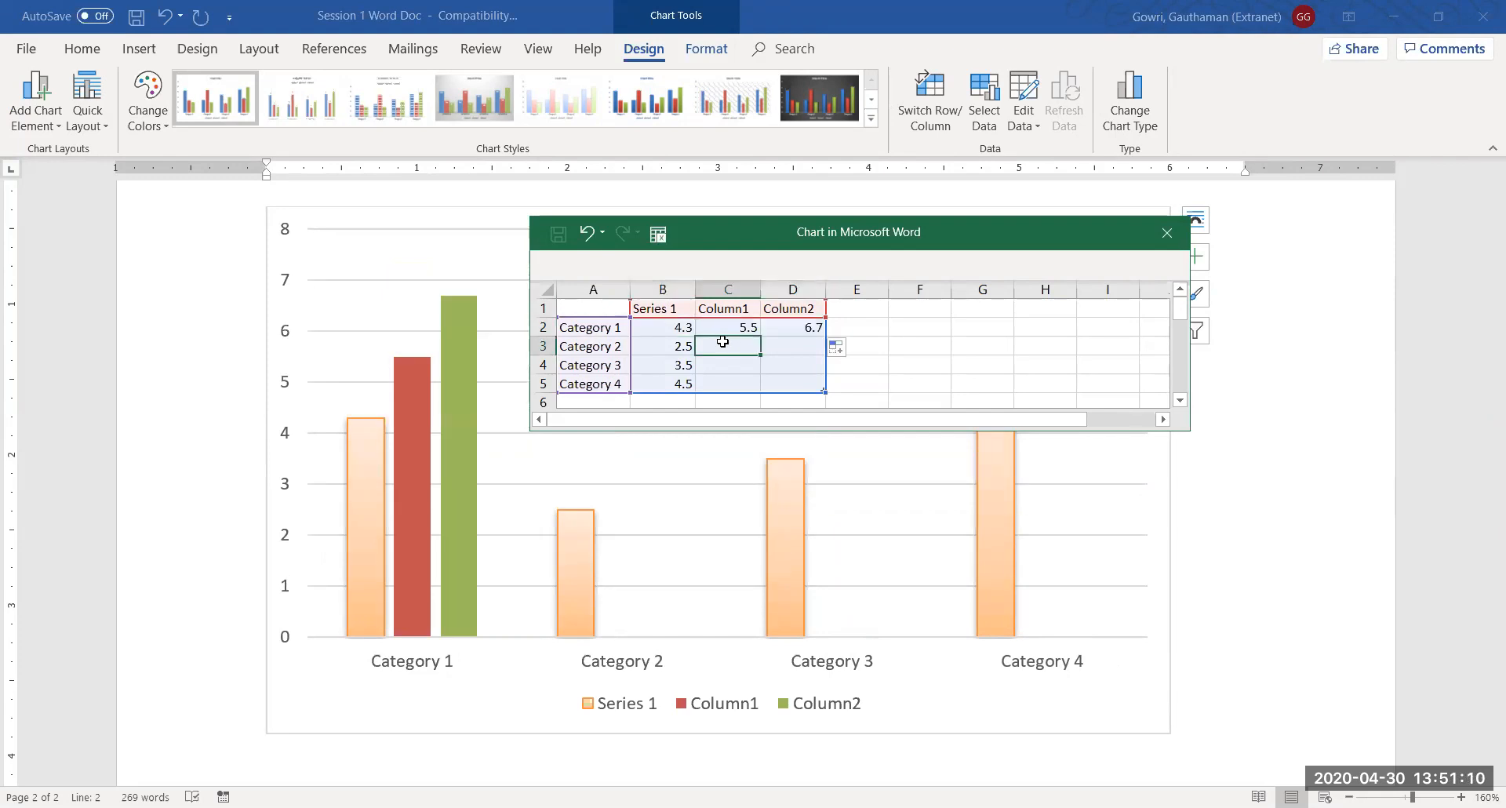
type("4.6")
key("Return")
left_click(737, 326)
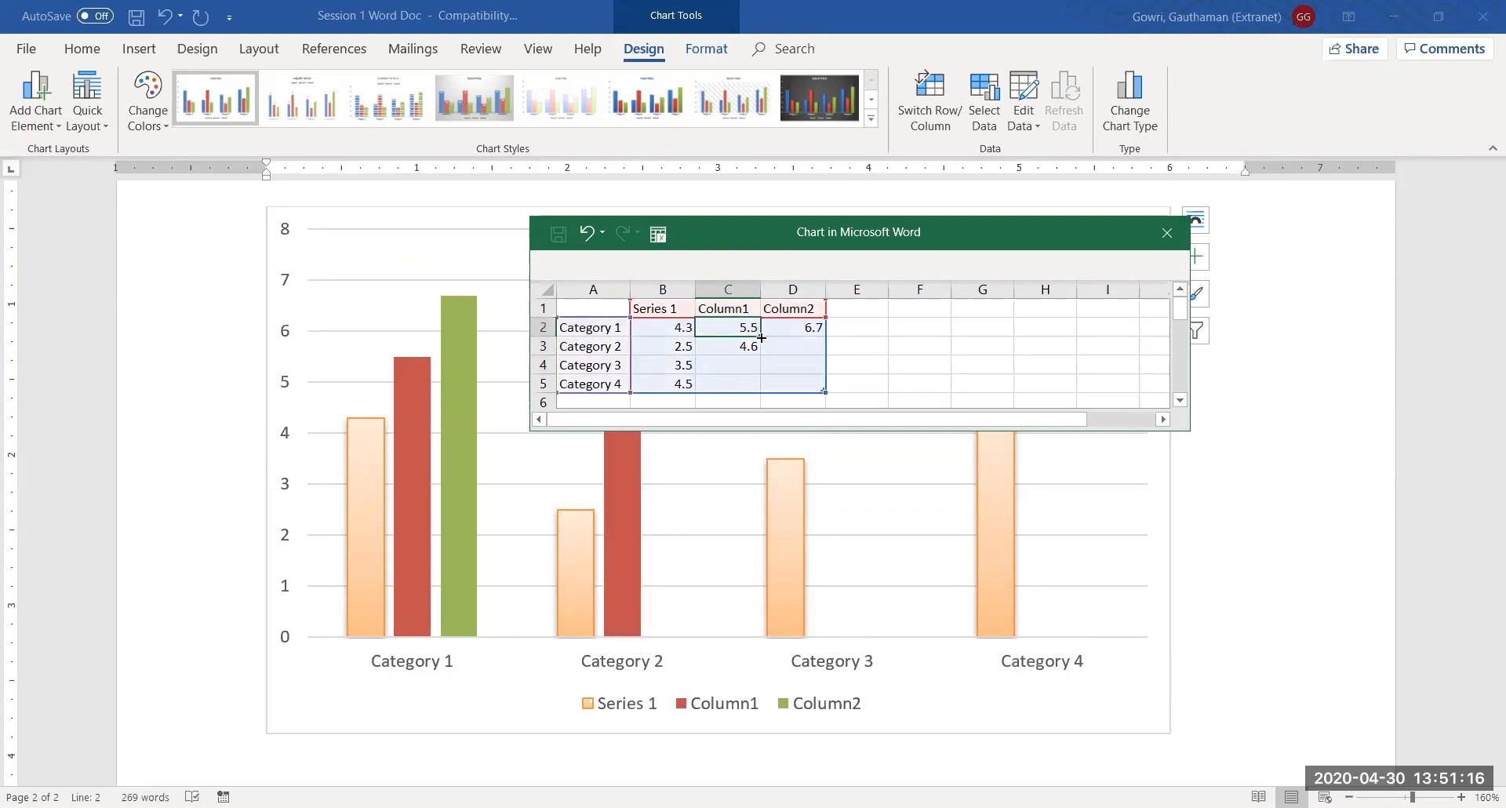
left_click_drag(761, 337, 763, 392)
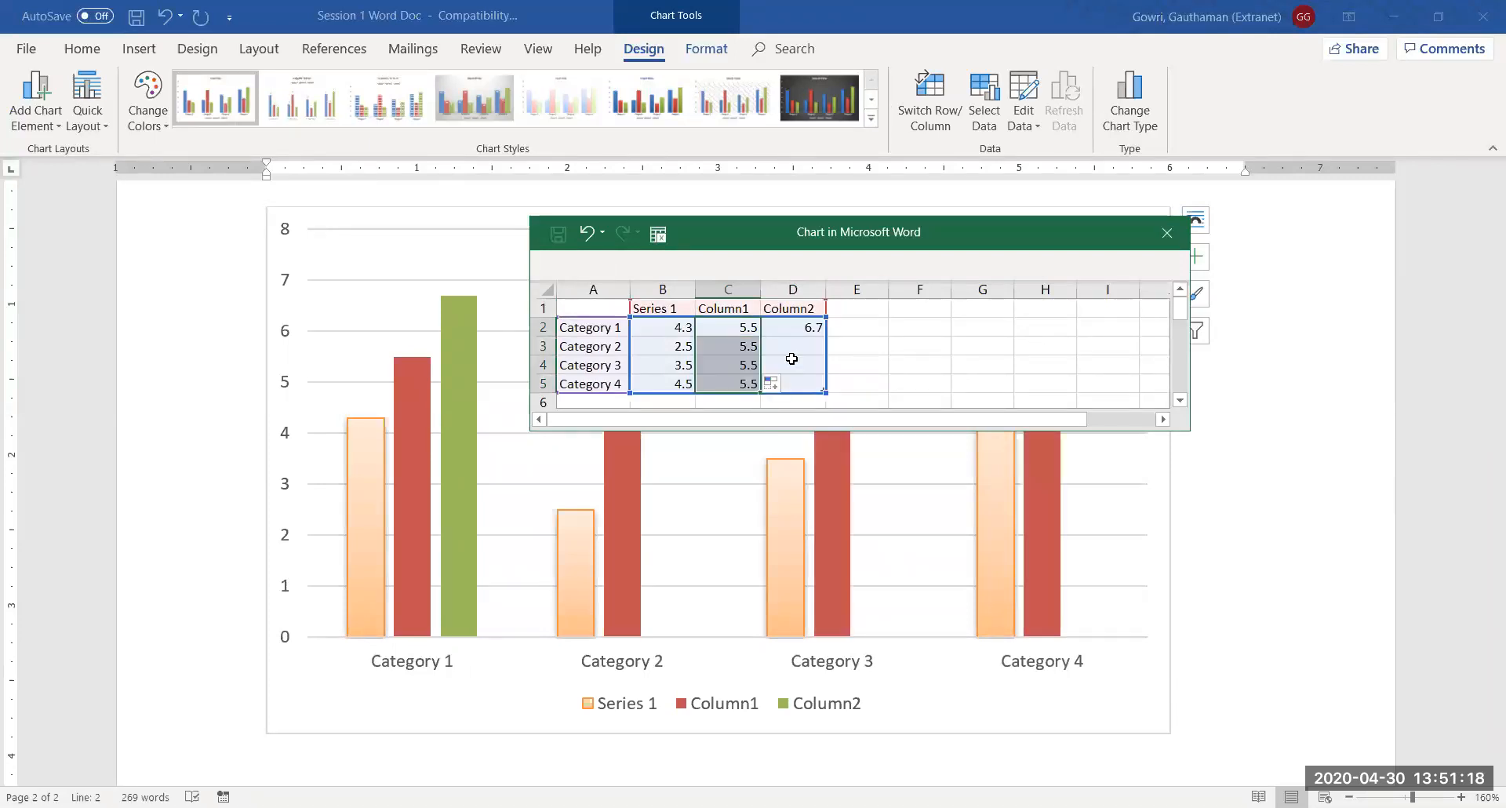
key("ctrl+z")
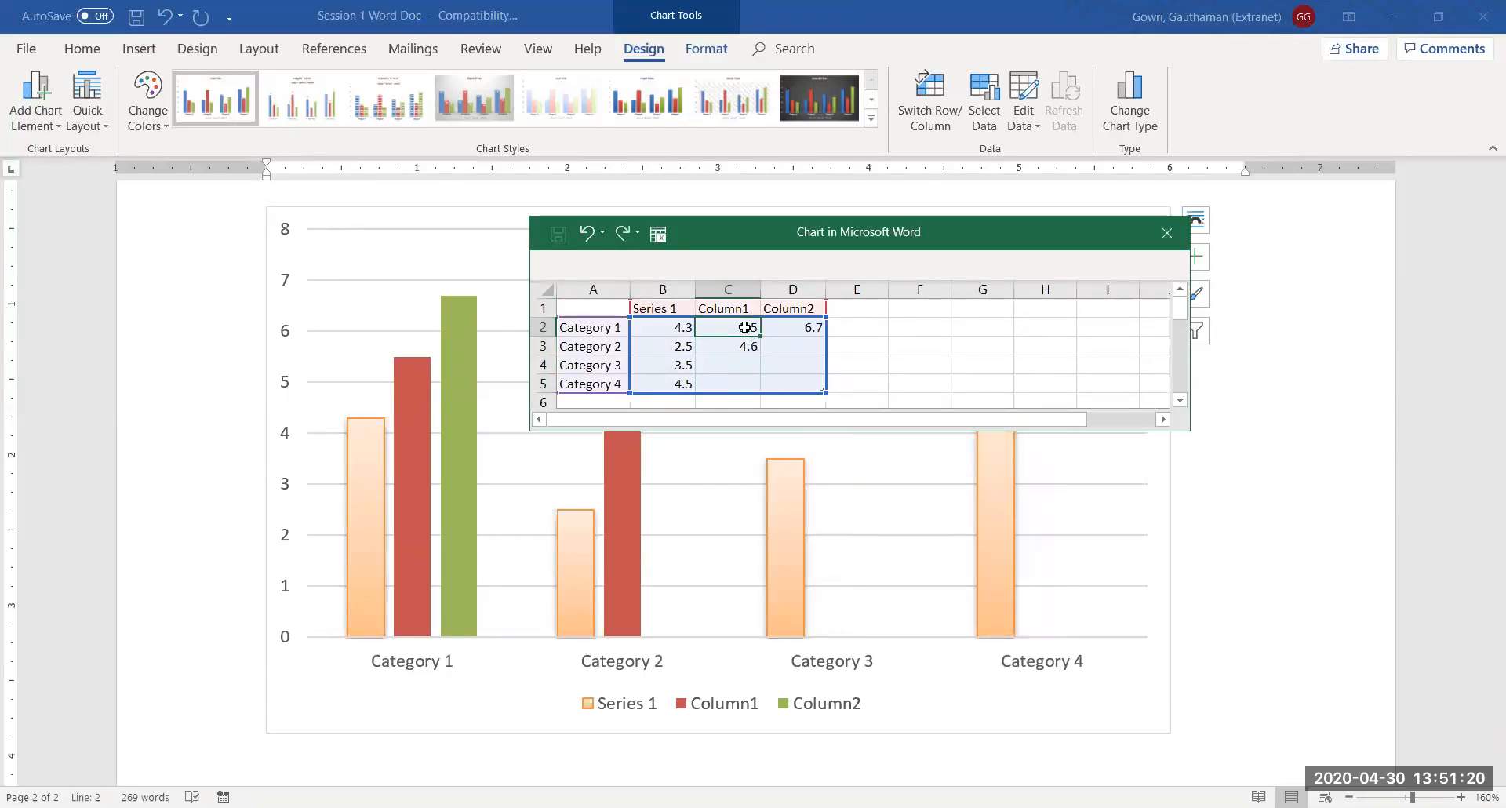
left_click(749, 346)
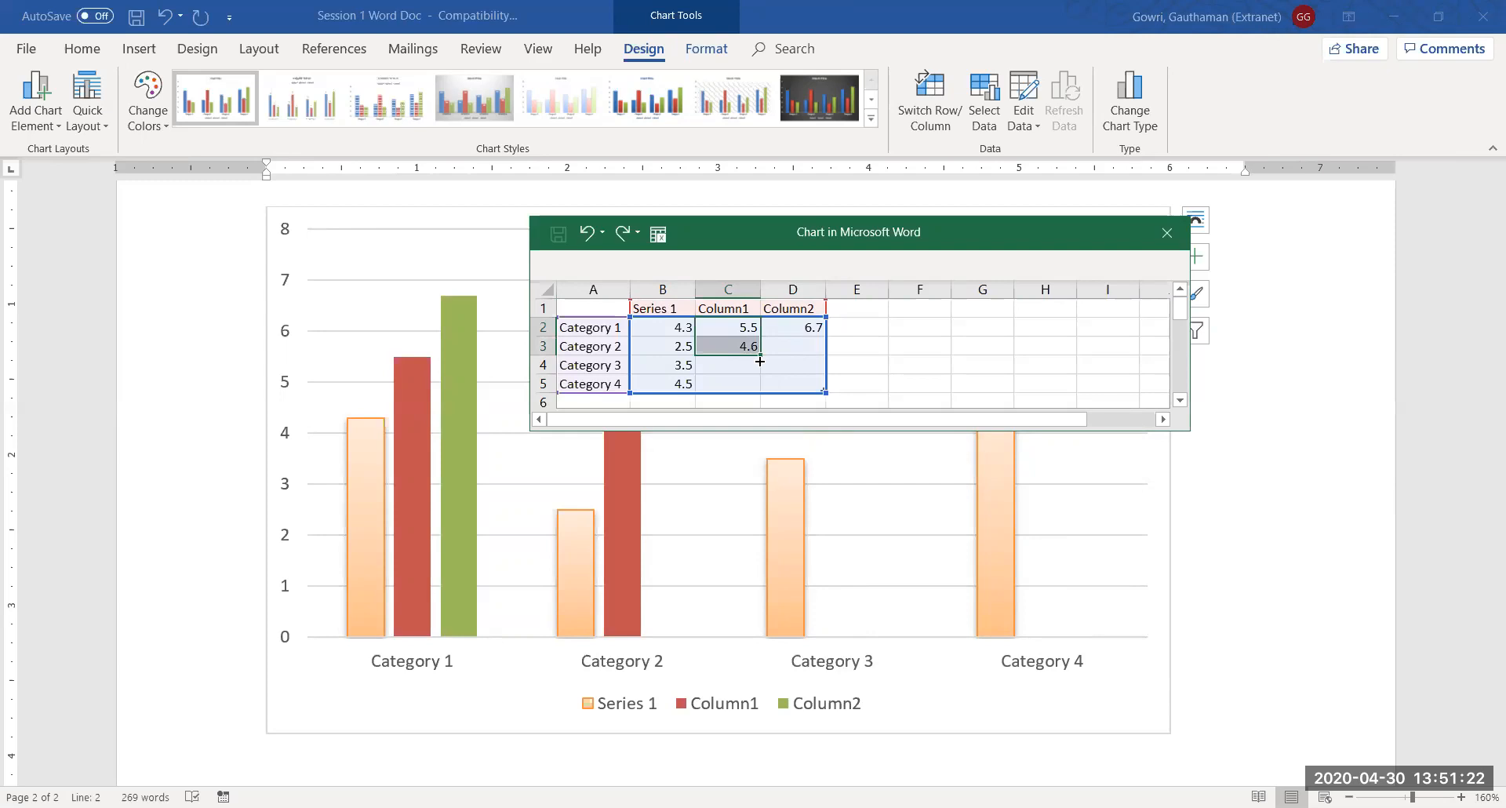
left_click_drag(760, 359, 762, 392)
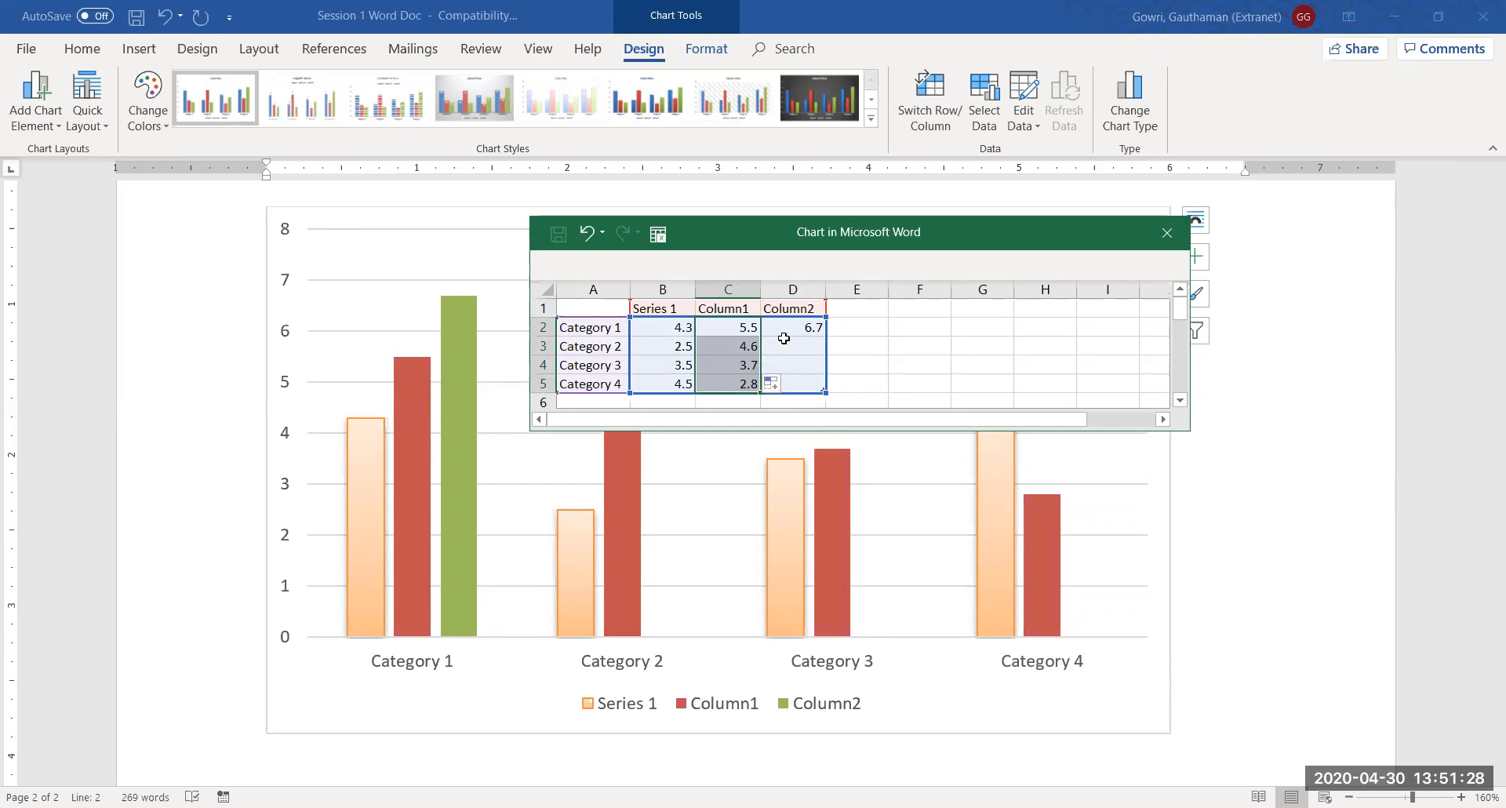
Step: Undo the trial values in Column1 and Column2 and reset the chart's data range to Series 1 through Column2
left_click(711, 310)
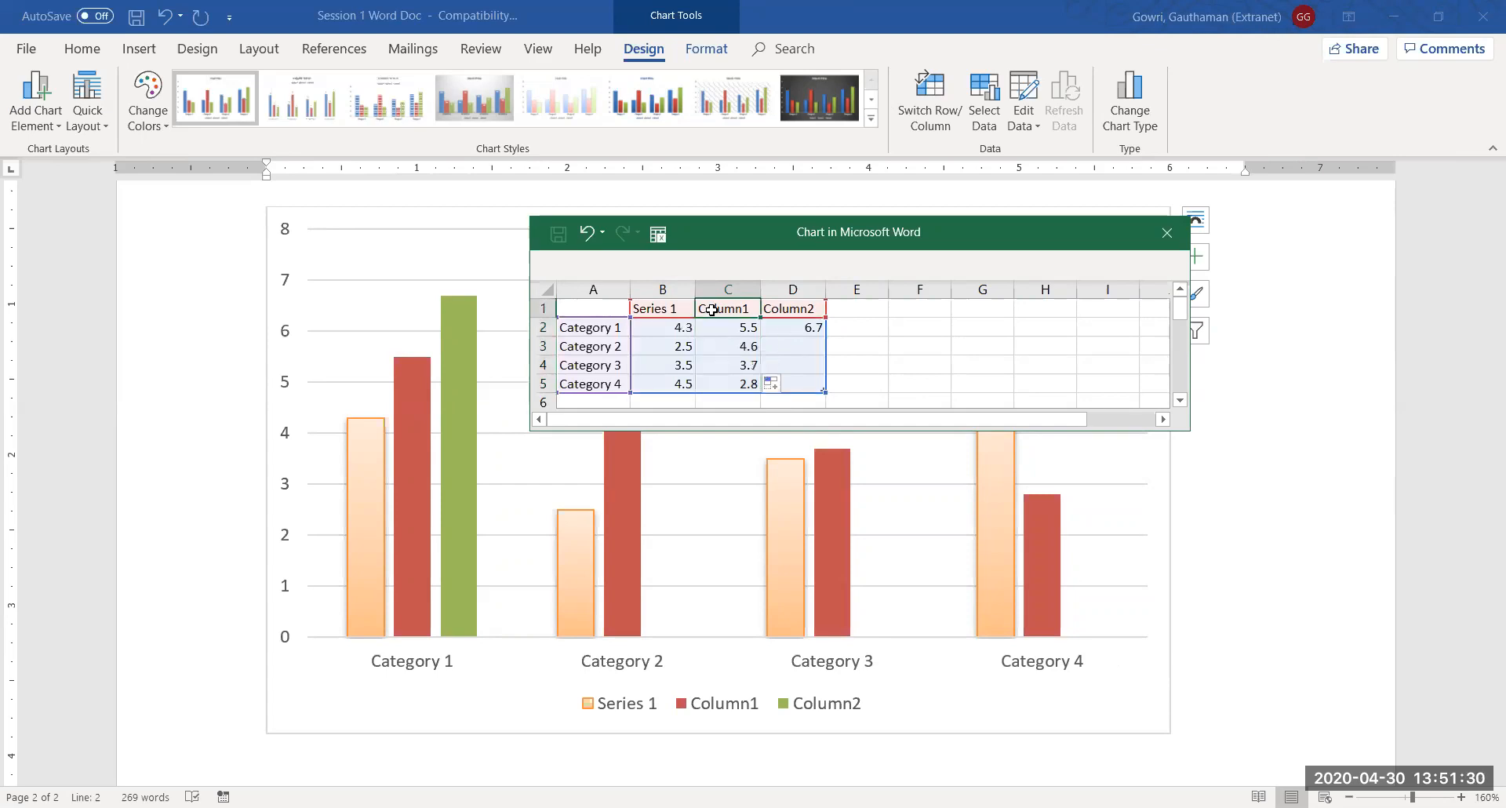
left_click(676, 308)
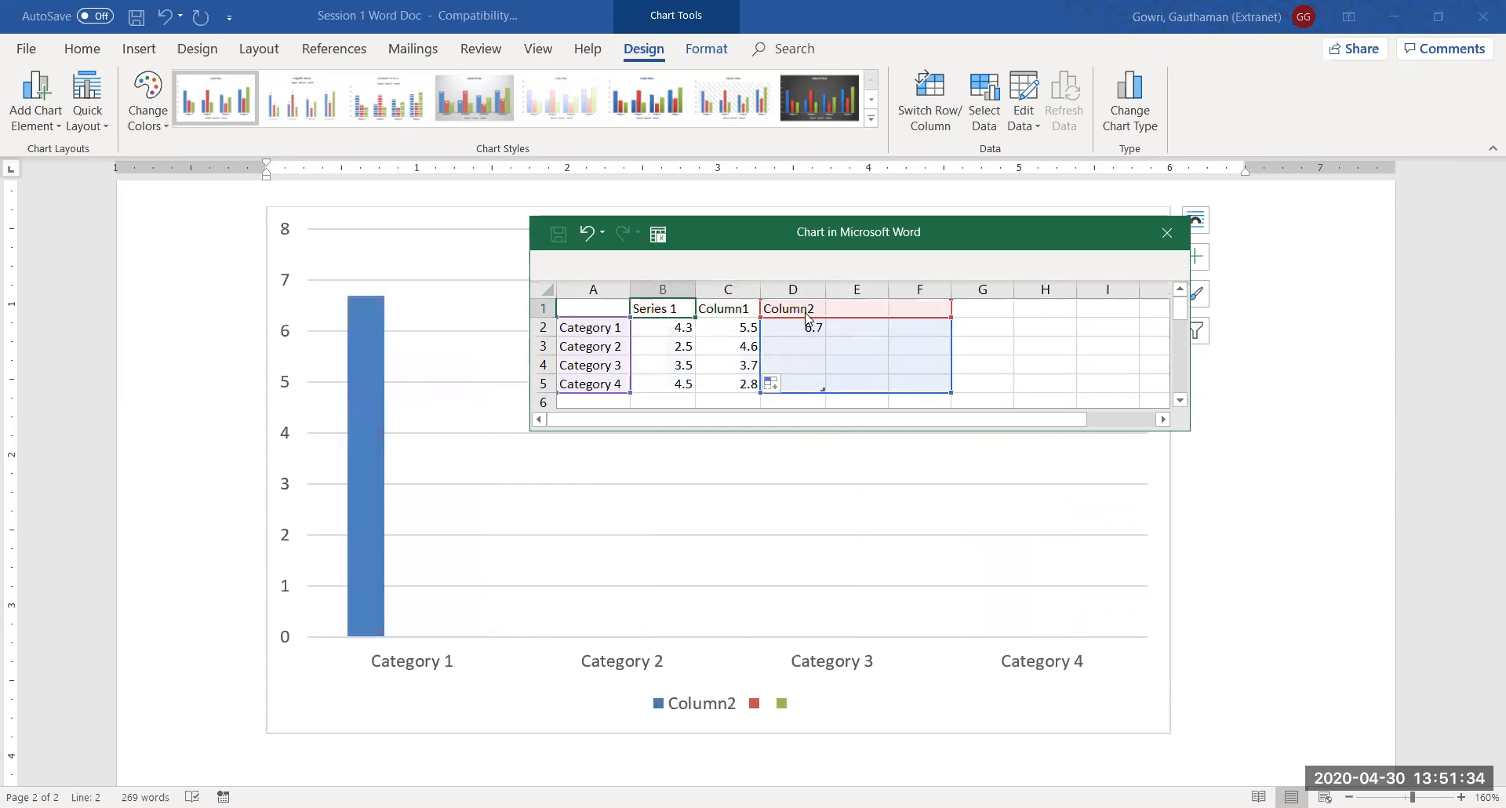
key("ctrl+z")
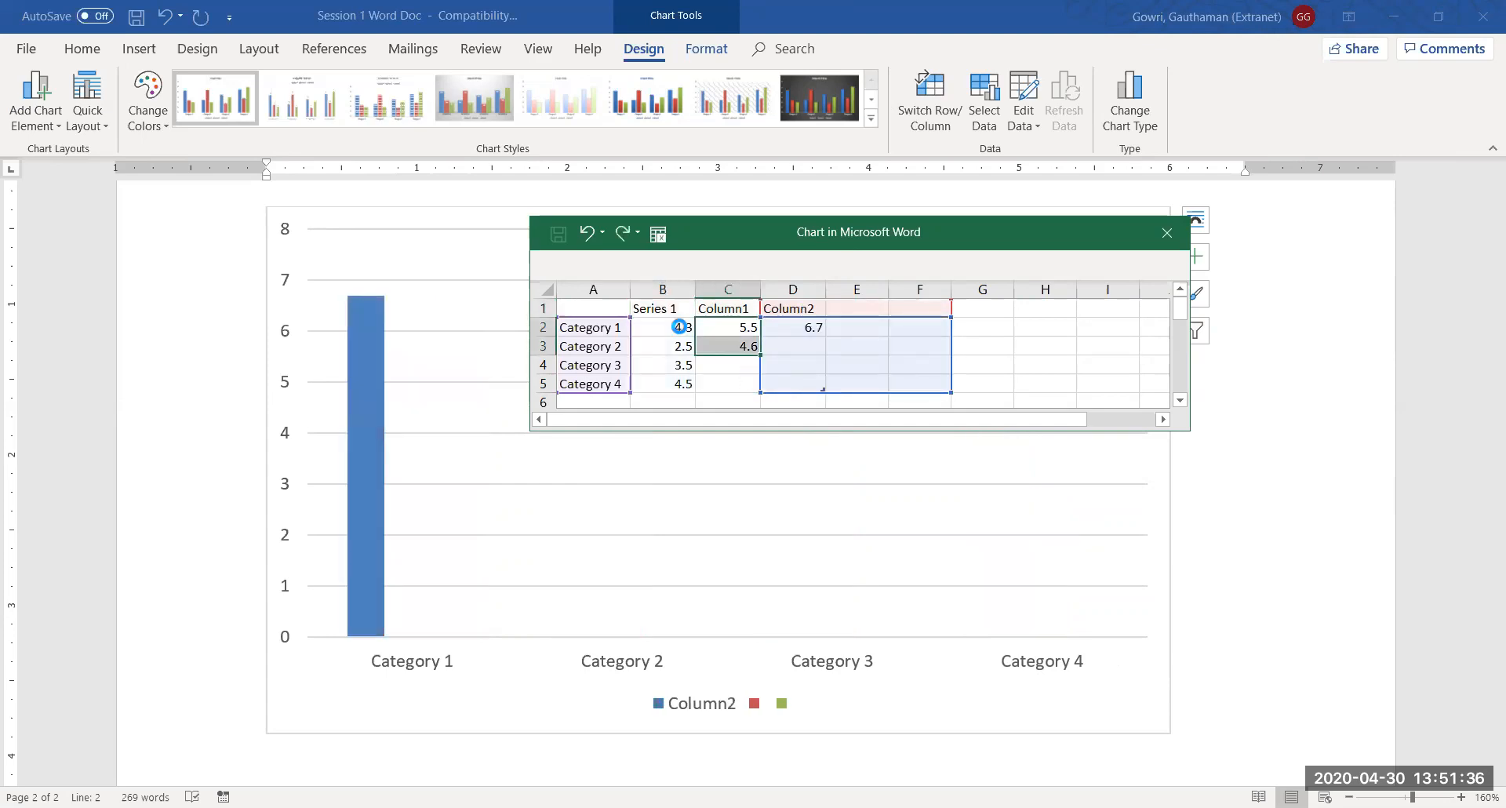
key("ctrl+z")
key("ctrl+z")
key("ctrl+z")
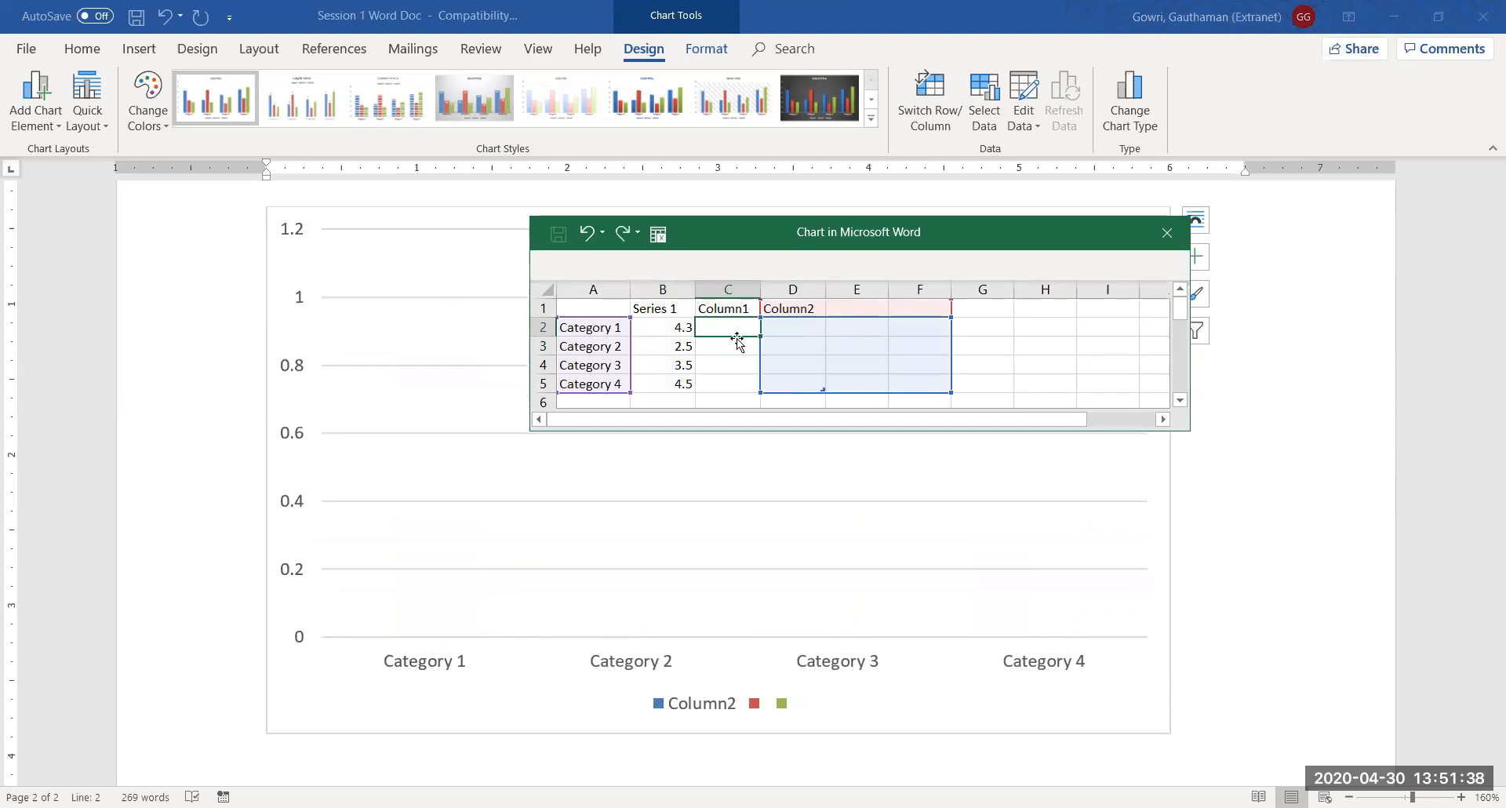
left_click_drag(770, 378, 690, 365)
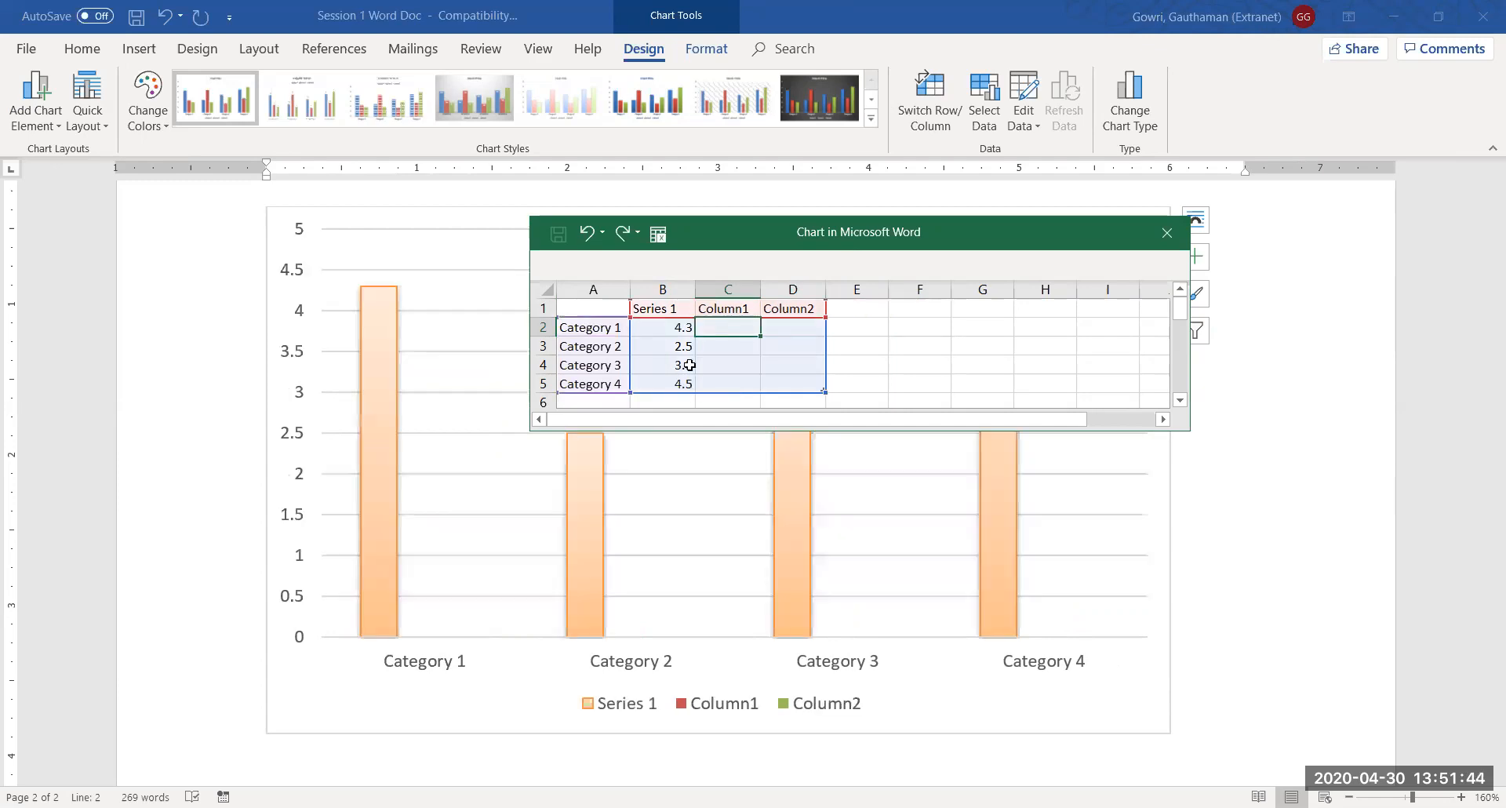
Step: Rename the Column1 header to Series 2 and the Column2 header to Series 3
left_click(728, 307)
type("Se")
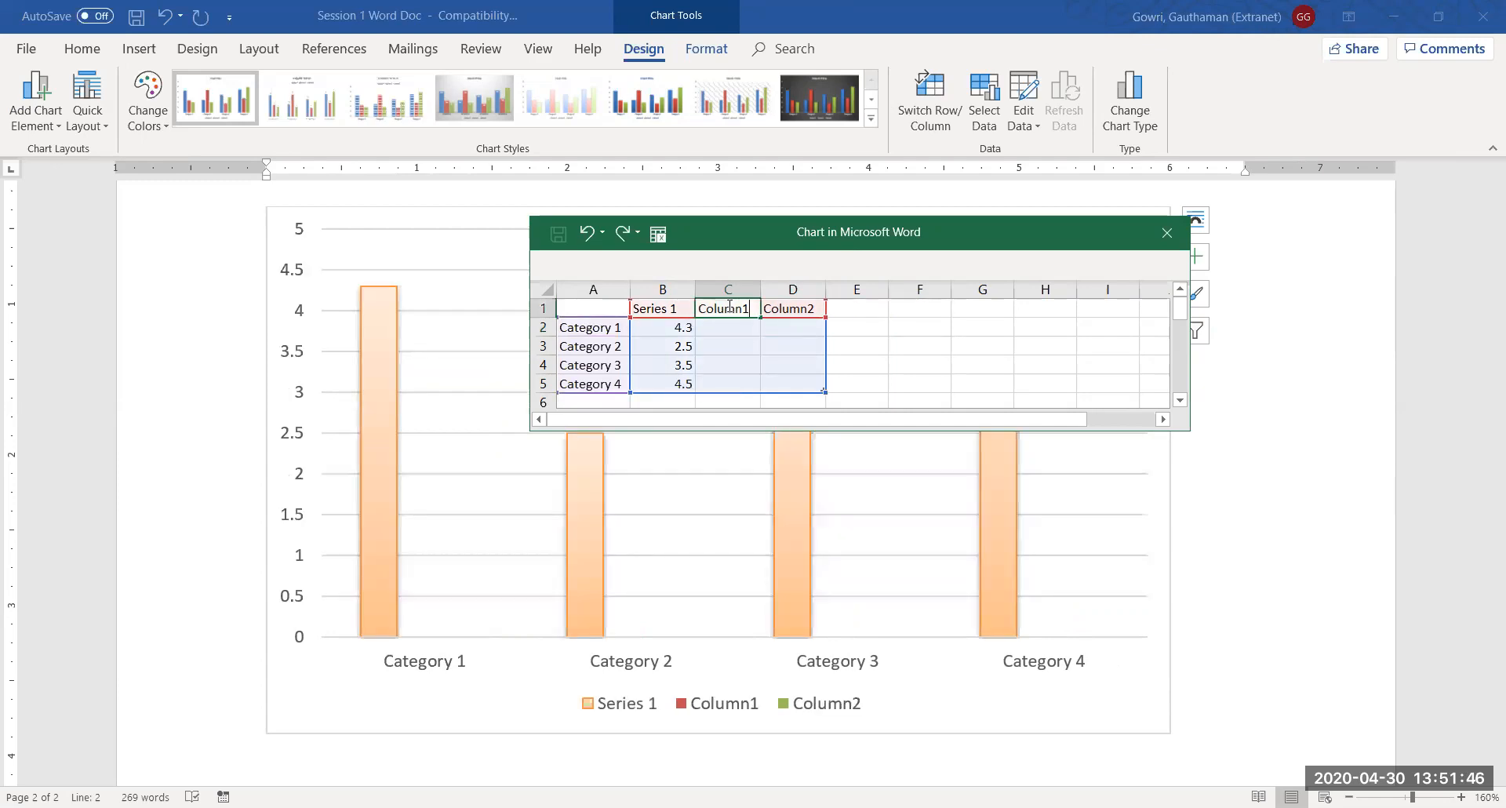
type("ries 2")
key("Tab")
type("Series 3")
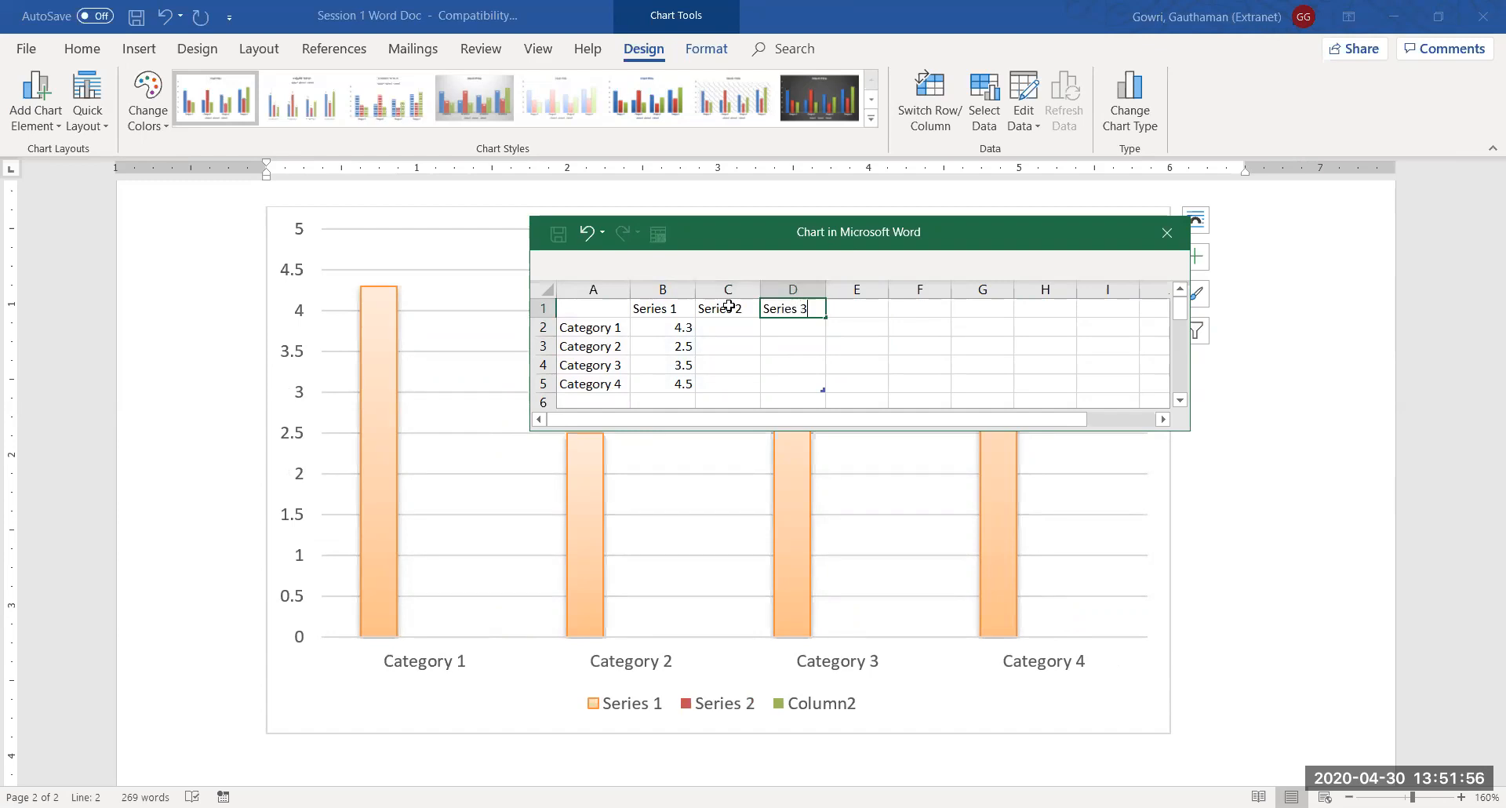
key("Return")
Step: Enter the Series 2 values 5.7, 7.9, 2.5 and 9.7 for Categories 1 to 4
key("Left")
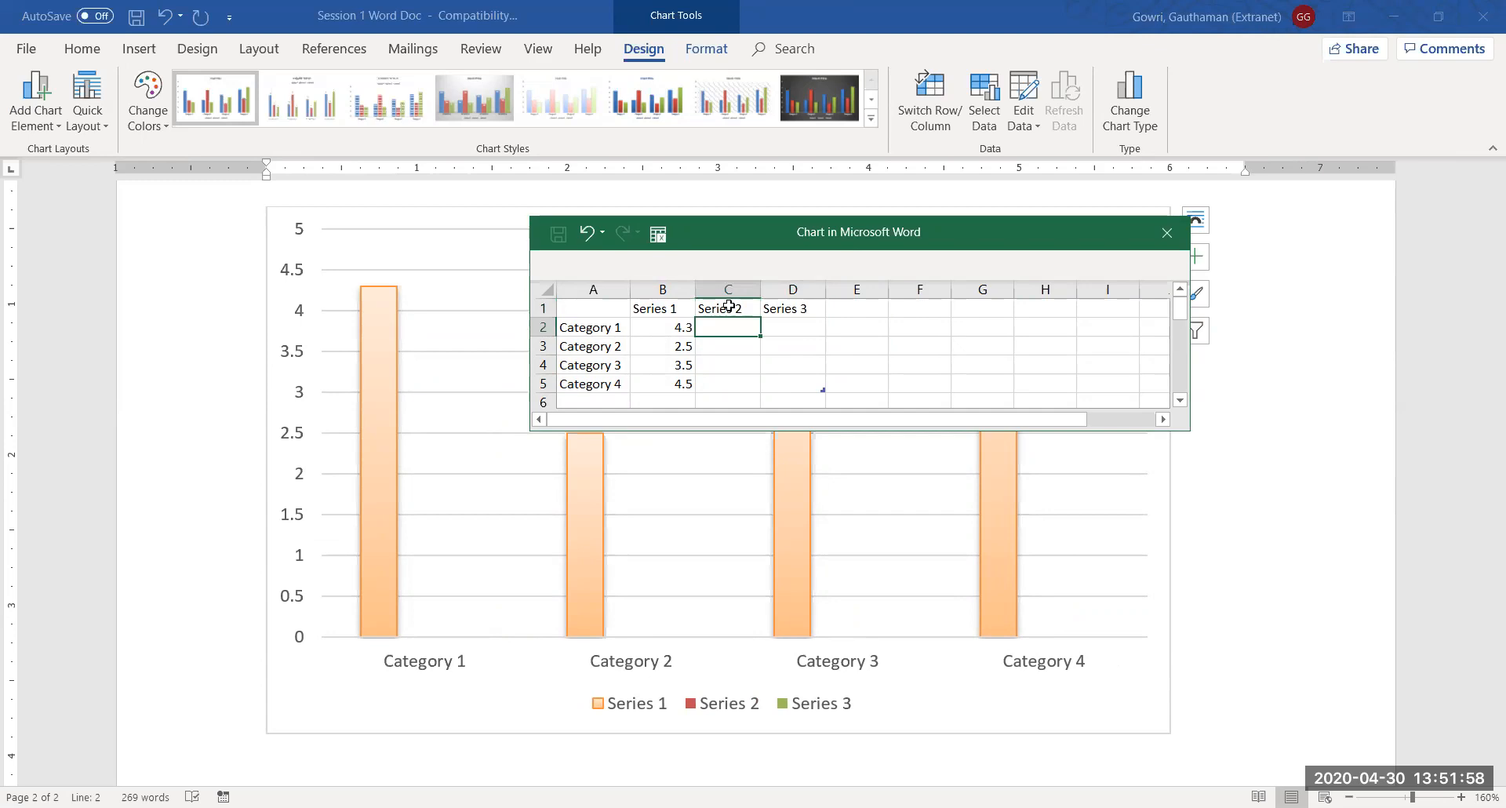
type("5.7")
key("Return")
type("7")
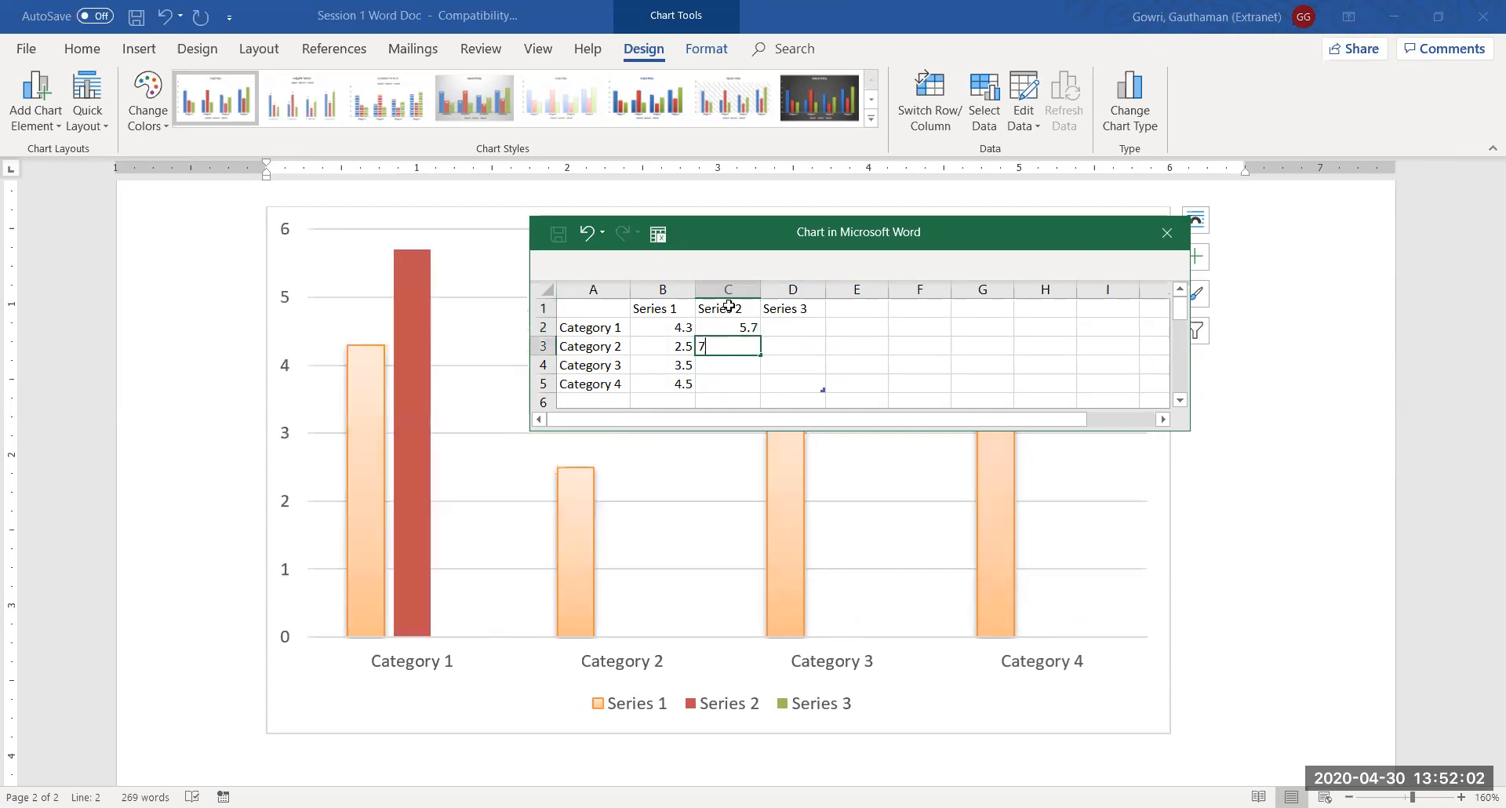
type(".9")
key("Return")
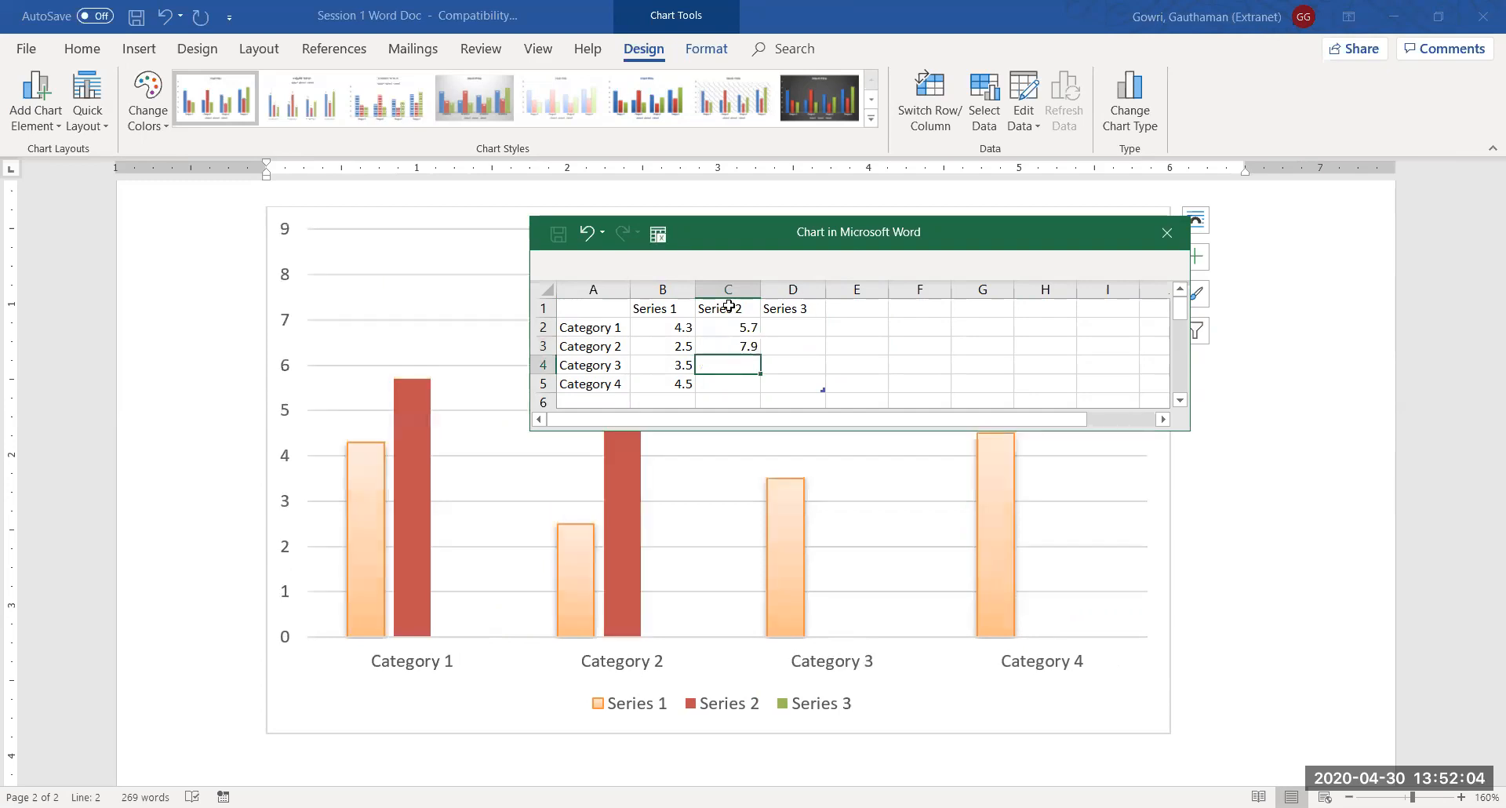
type("2.5")
key("Return")
type("9.7")
key("Return")
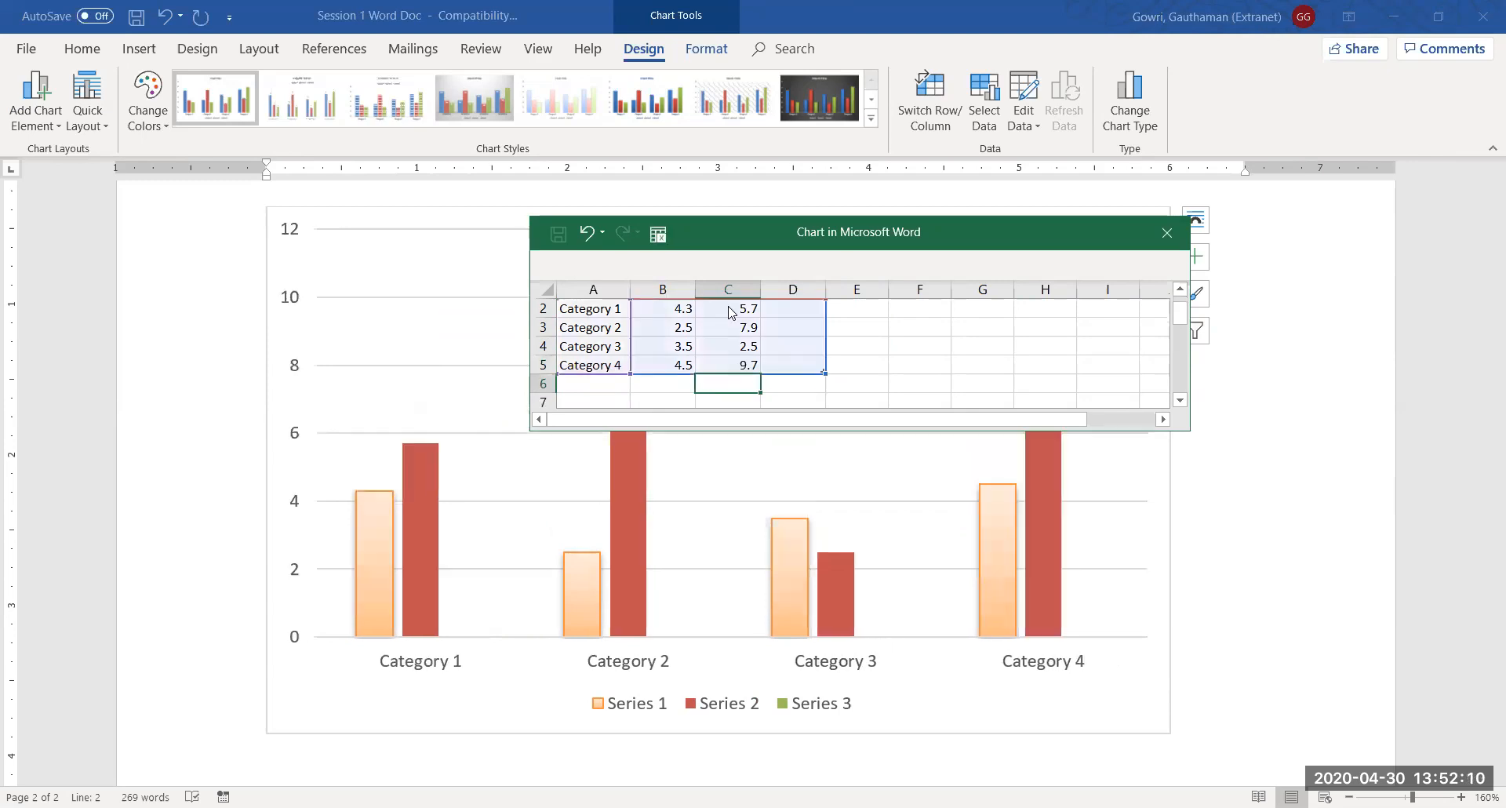
Step: Enter the Series 3 values 1.4, 5.8, 4.9 and 3.2 for Categories 1 to 4, and close the data sheet
left_click(804, 312)
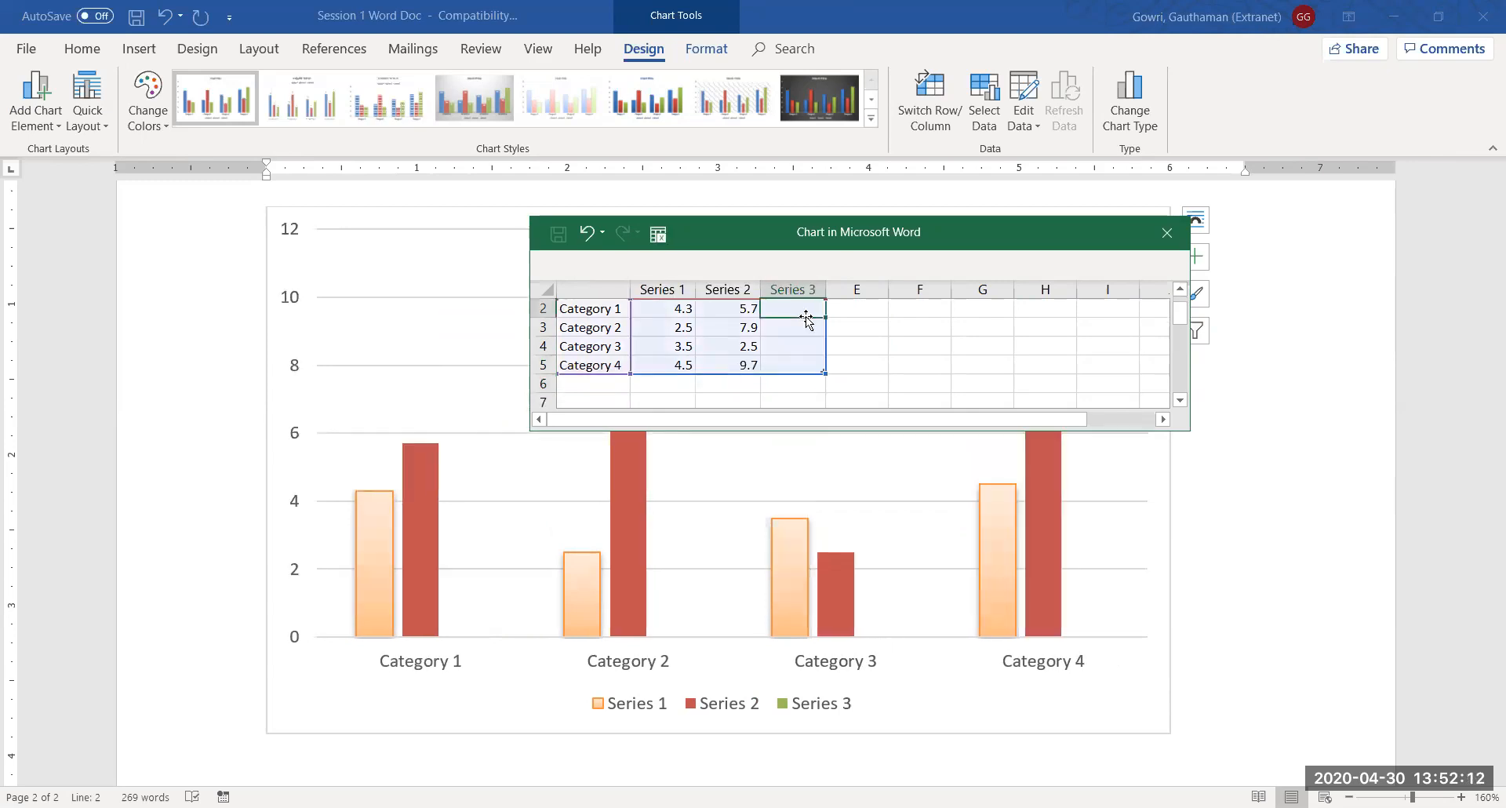
type("1.4")
key("Return")
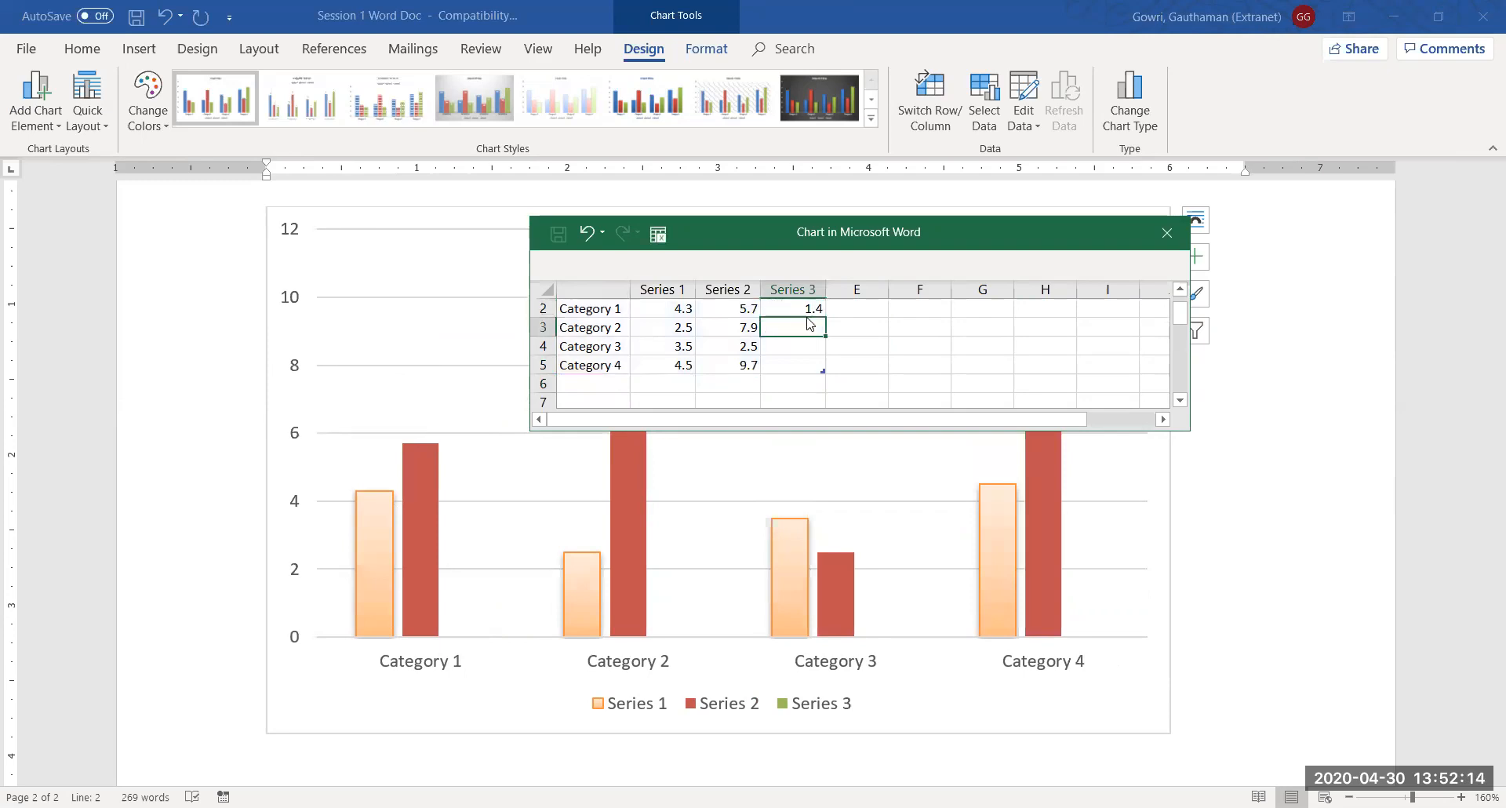
type("5.8")
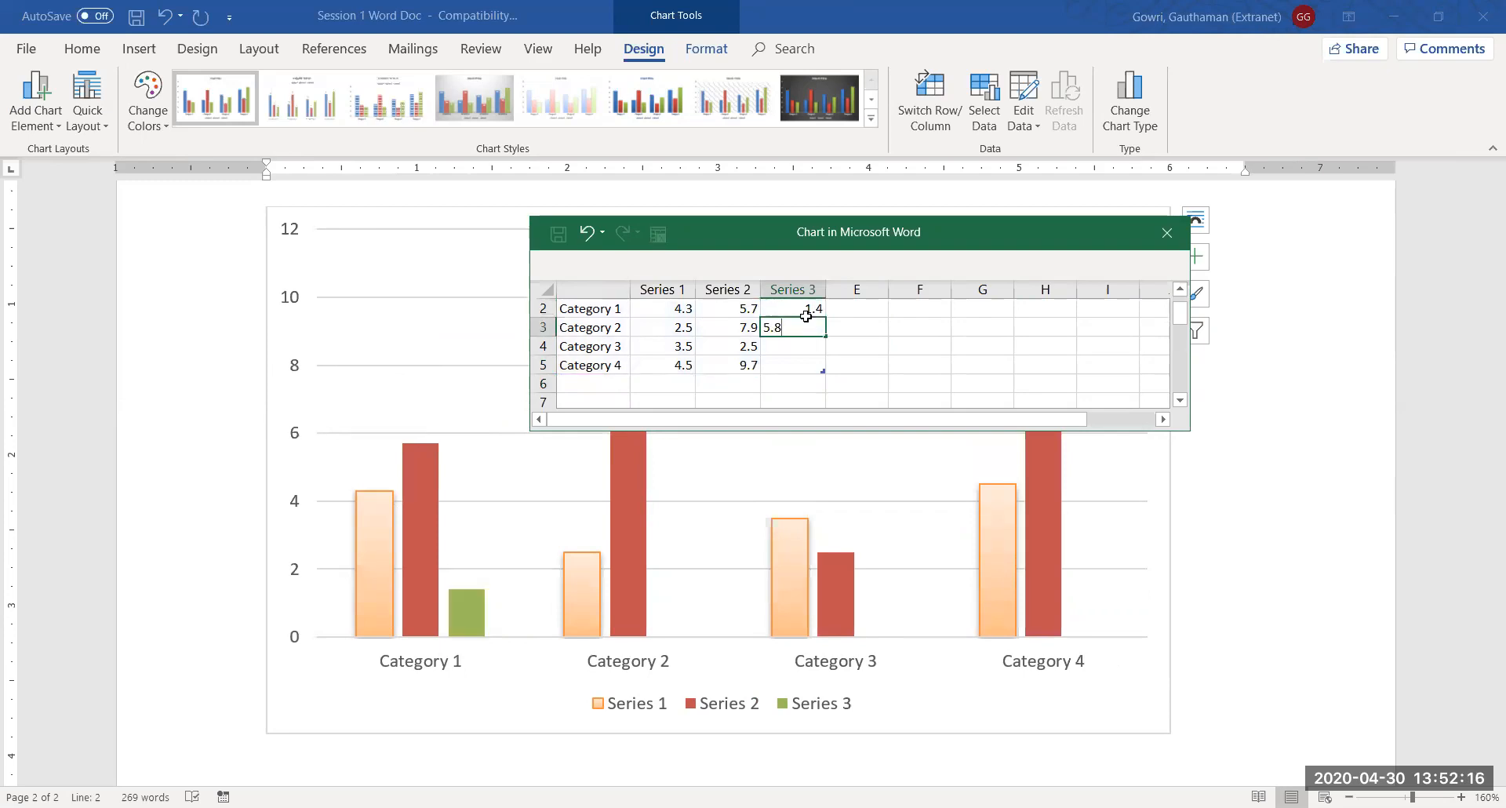
key("Return")
type("4.9")
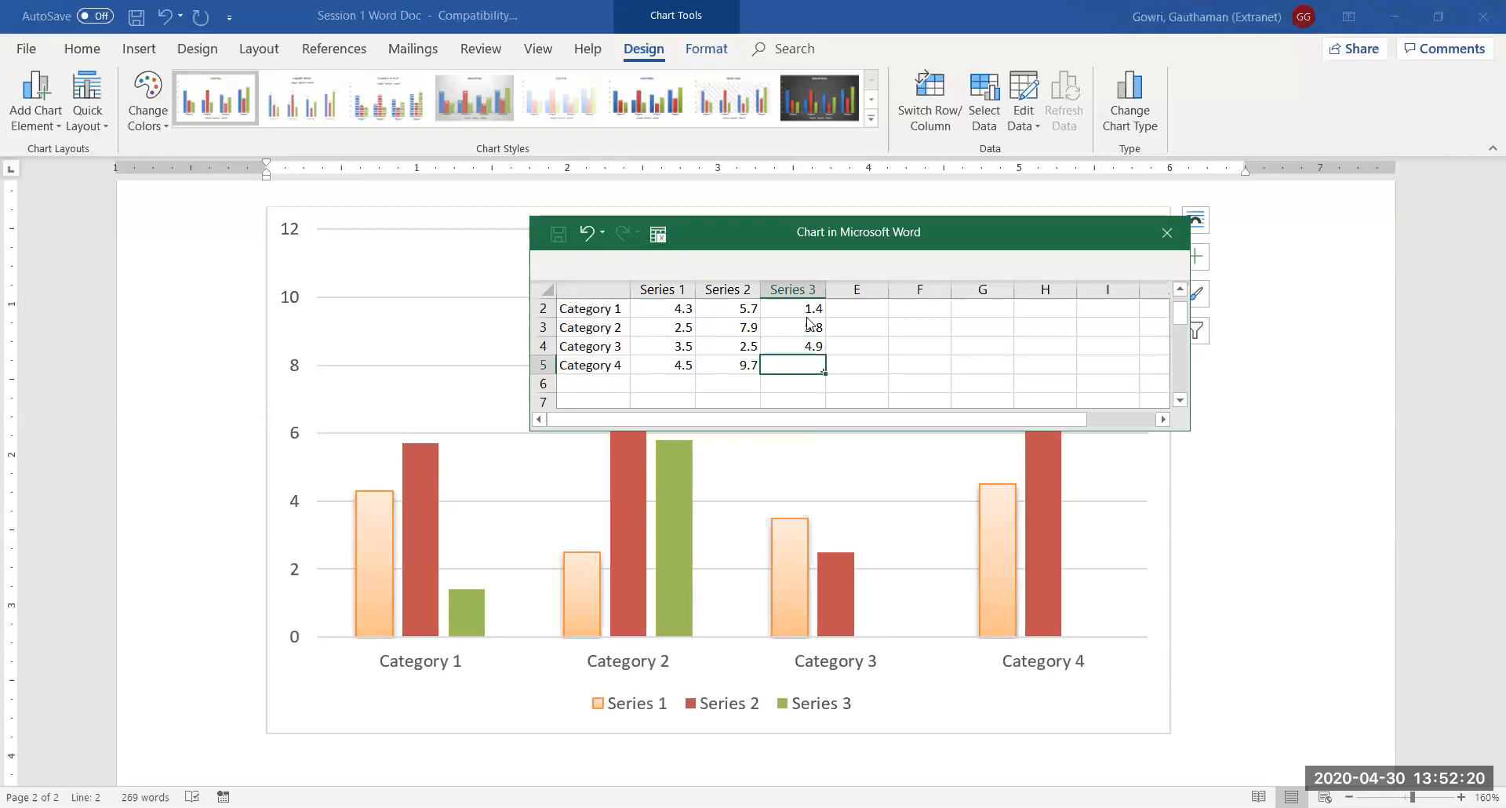
key("Return")
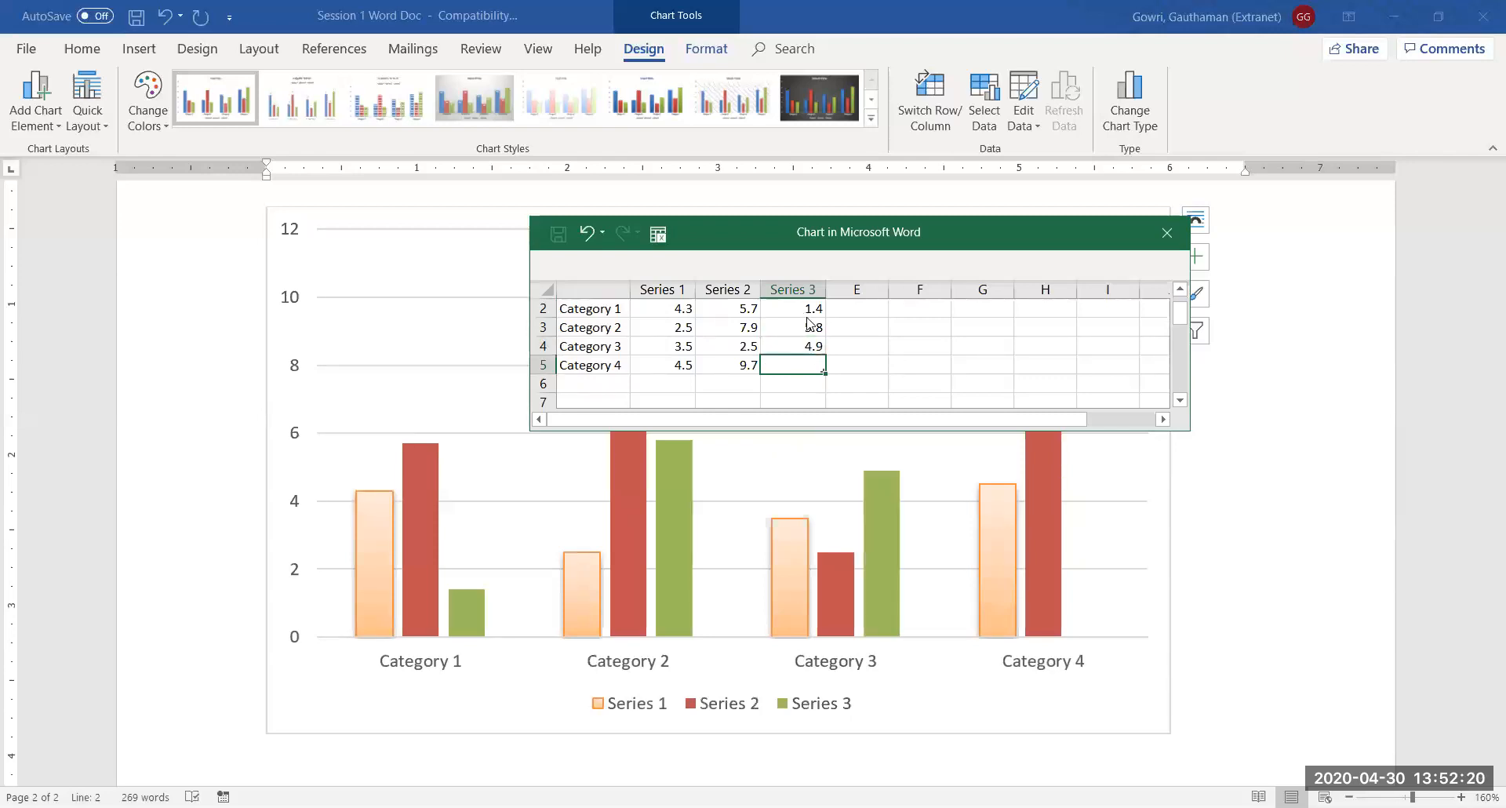
type("3.2")
key("Return")
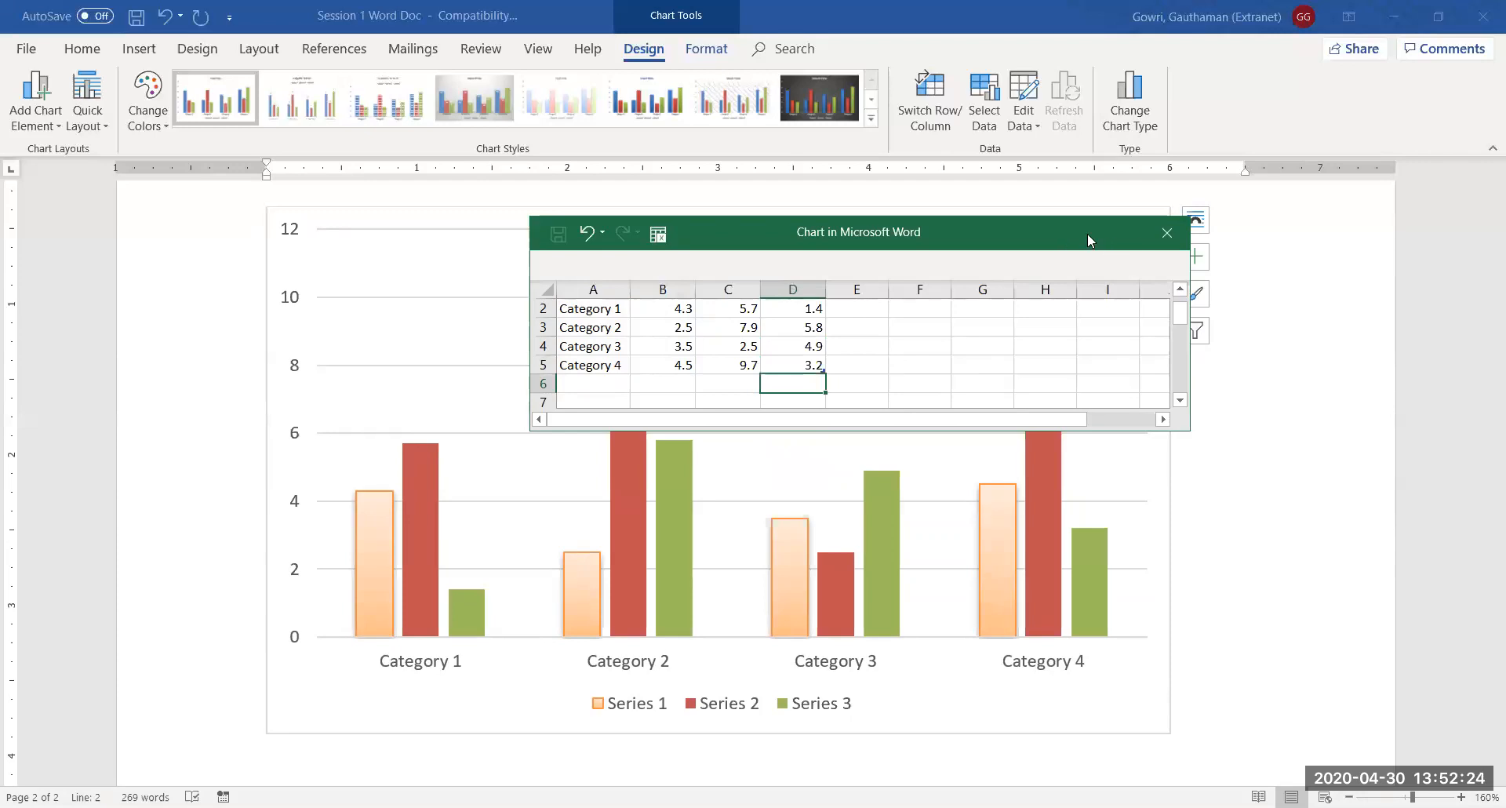
left_click_drag(1087, 230, 1086, 224)
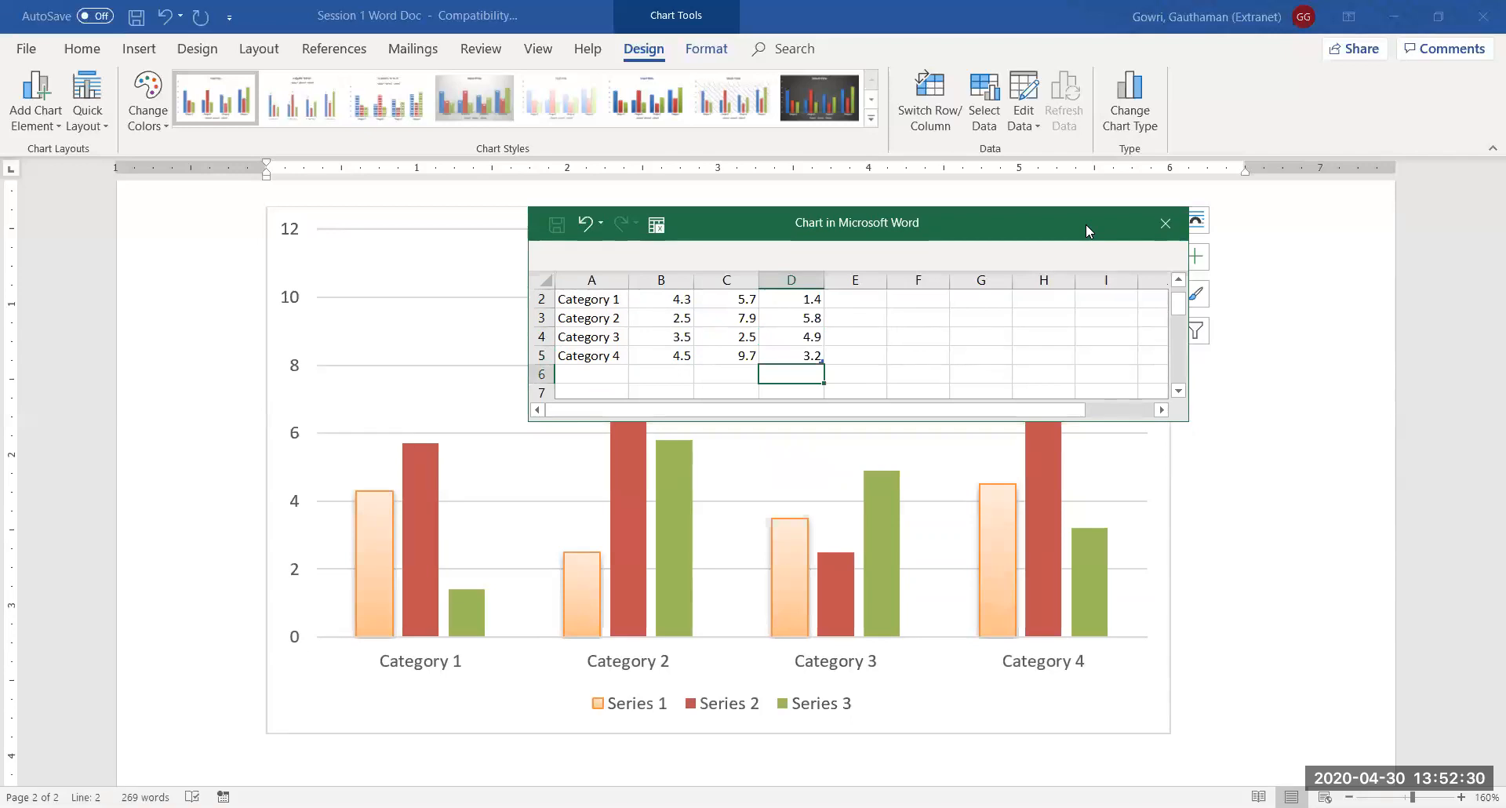
left_click(1166, 222)
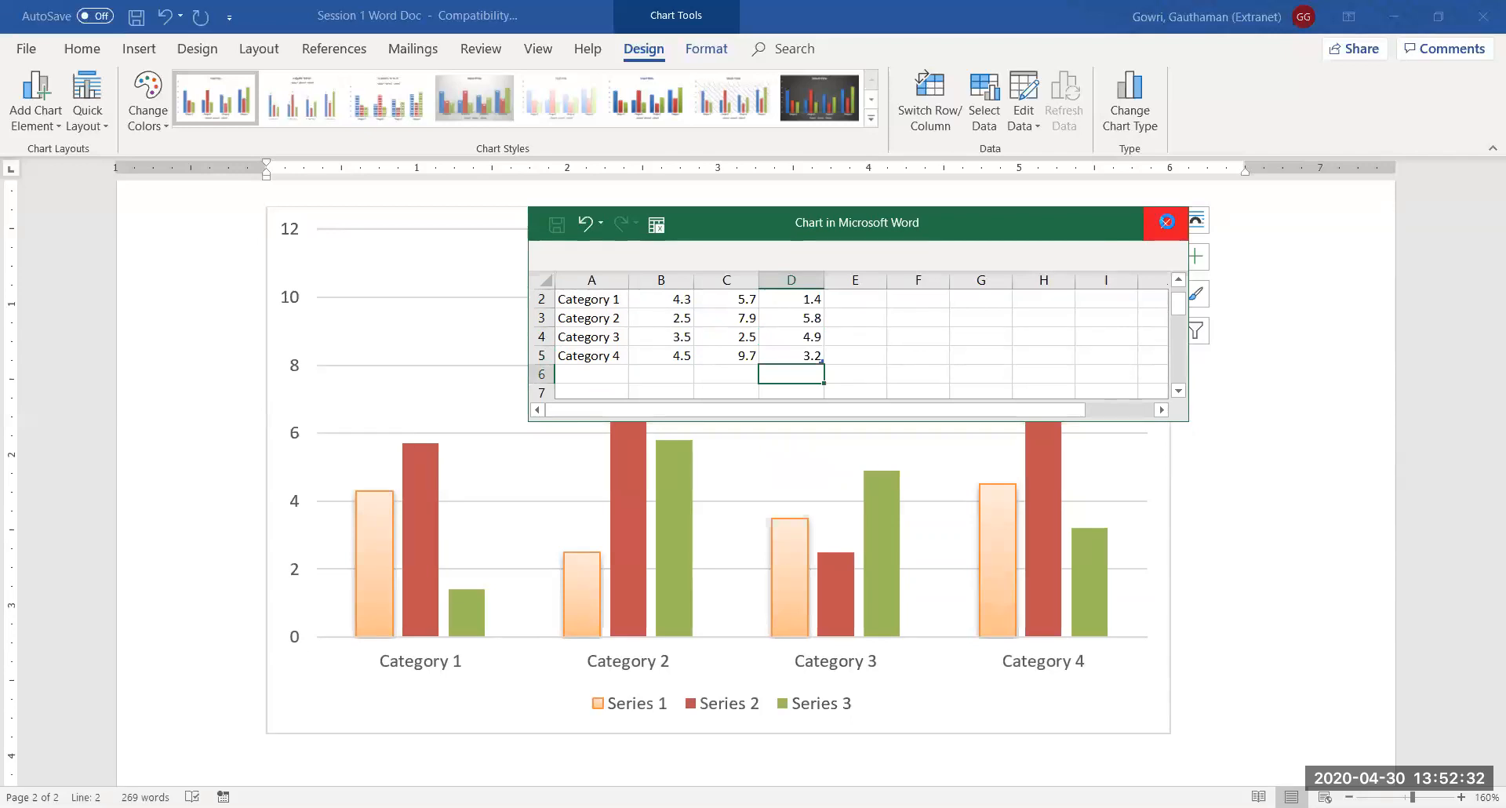
Step: Try the dark chart style, then apply the chart style with a hatched plot area and vertical gridlines
mouse_move(635, 410)
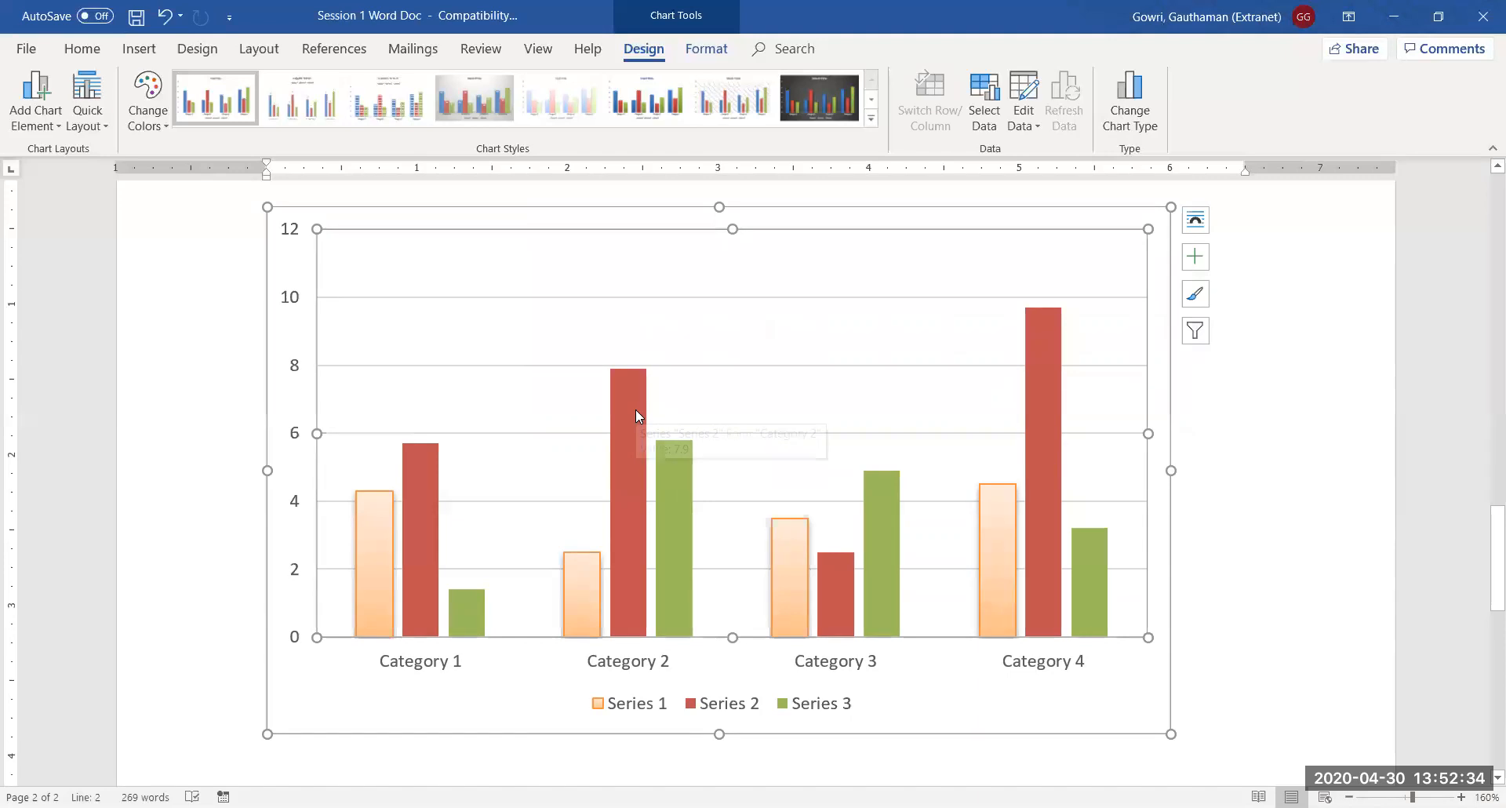
left_click(635, 416)
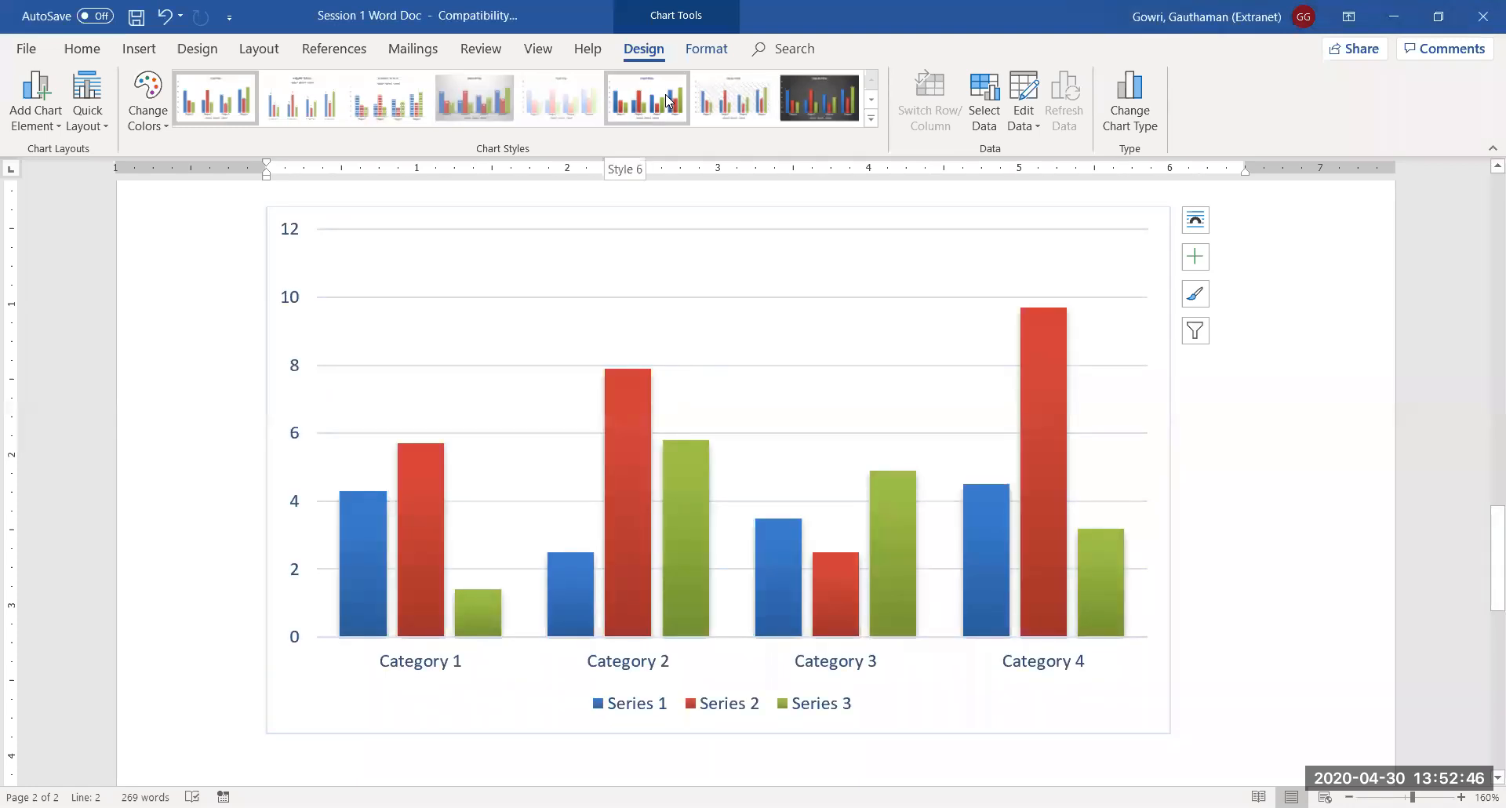
left_click(819, 98)
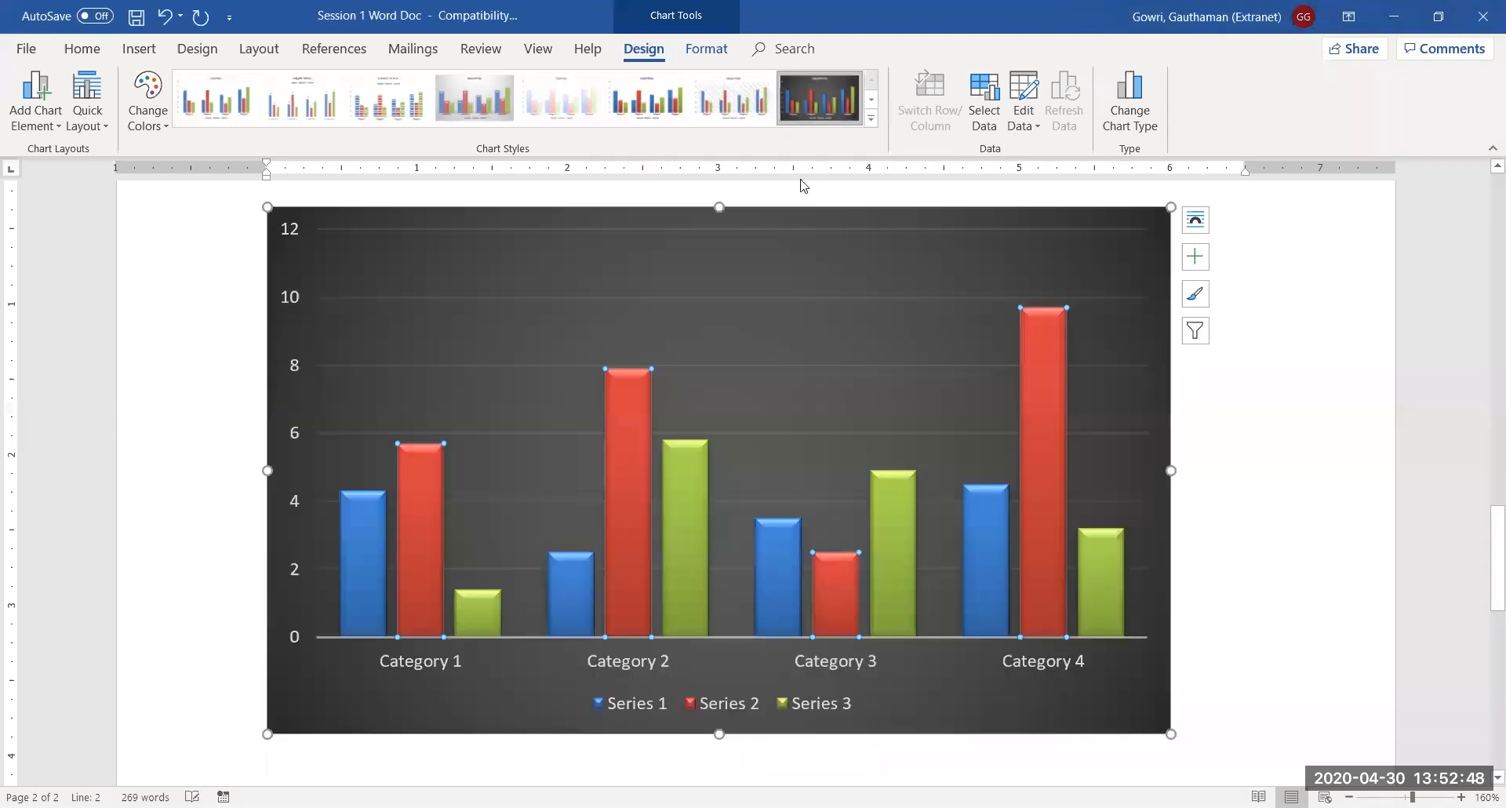
left_click(744, 110)
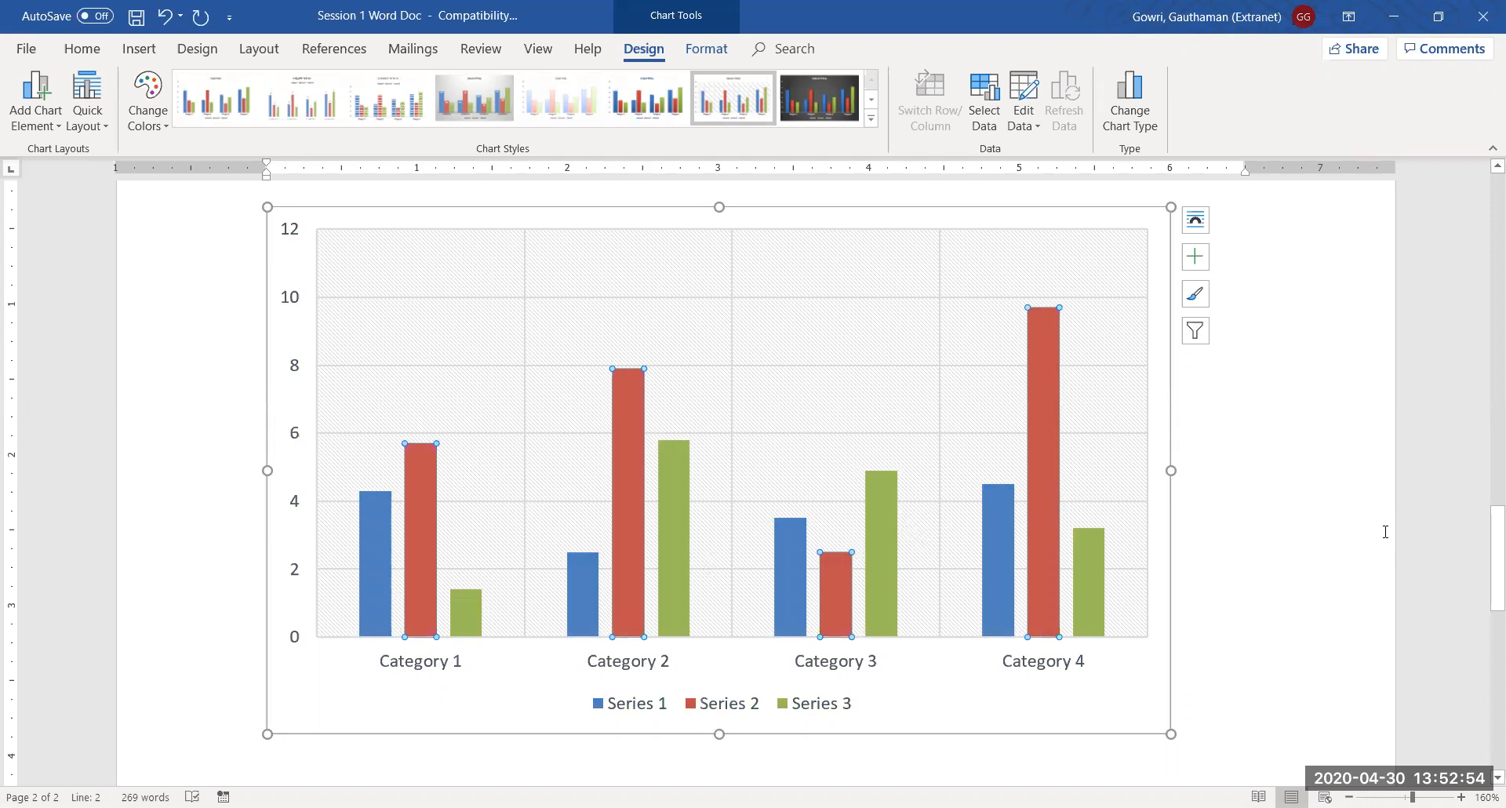
Step: Change the chart colours to the colourful palette that starts with red, purple and orange
left_click(163, 116)
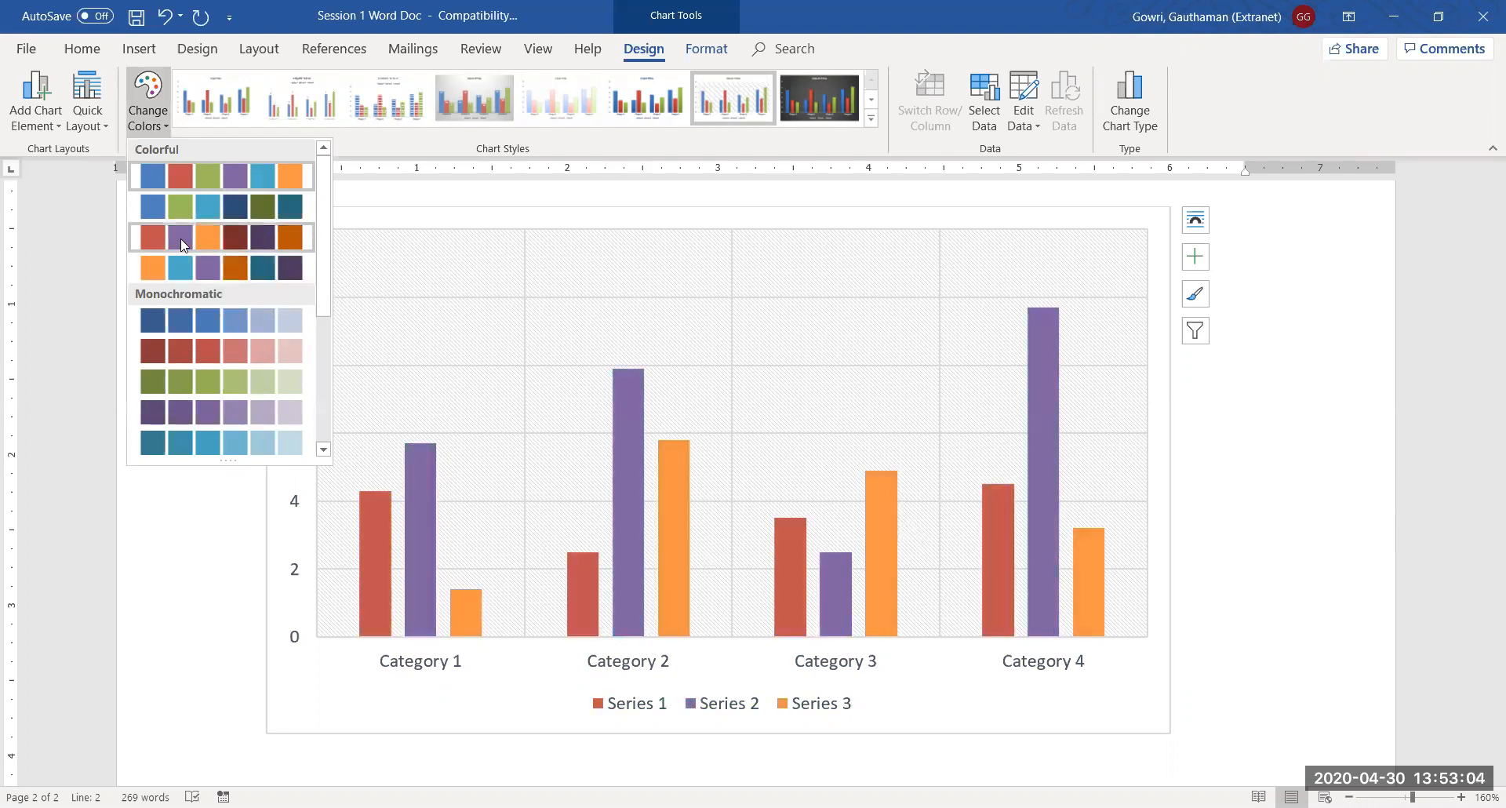
left_click(180, 238)
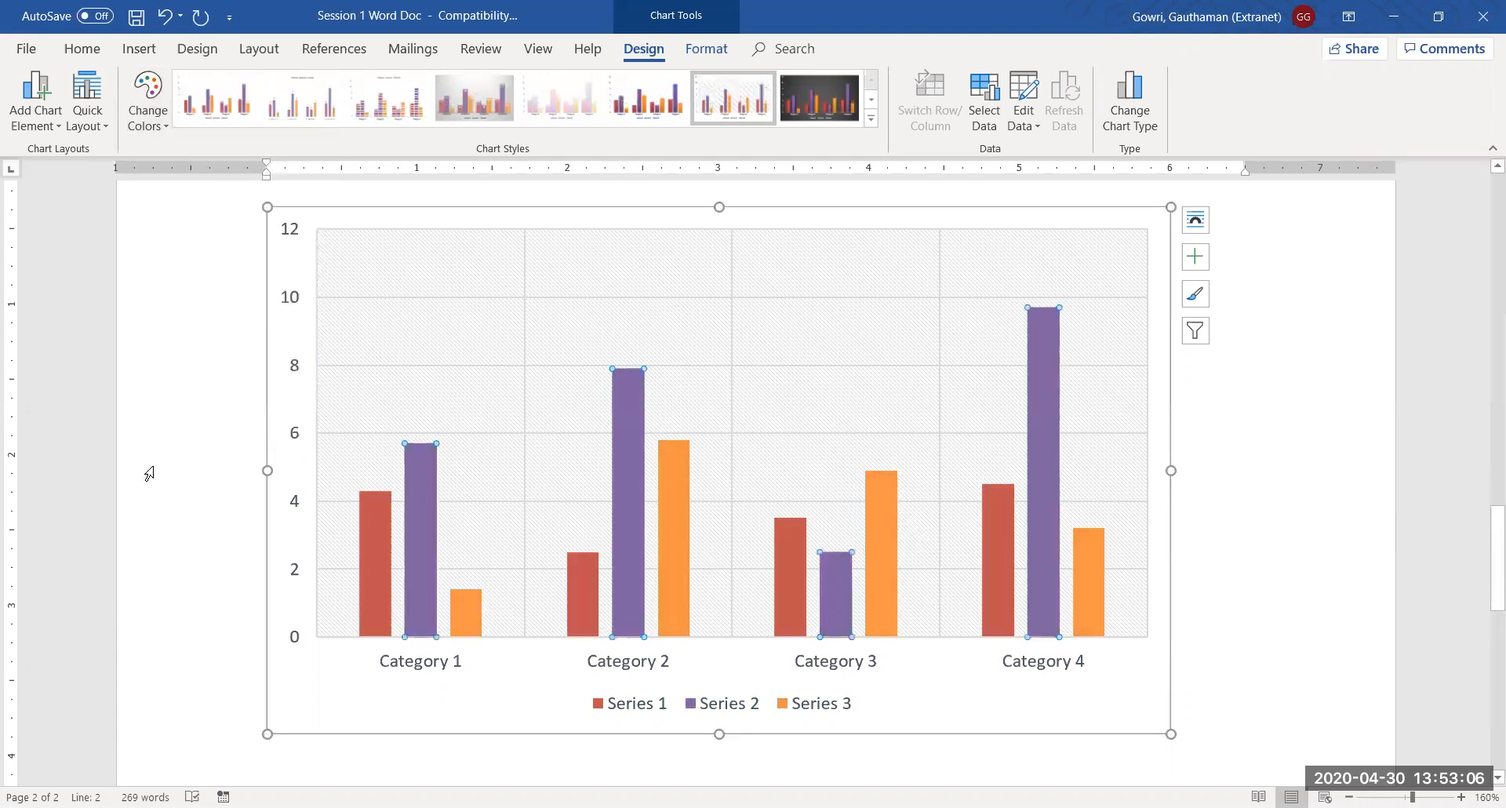
left_click(149, 473)
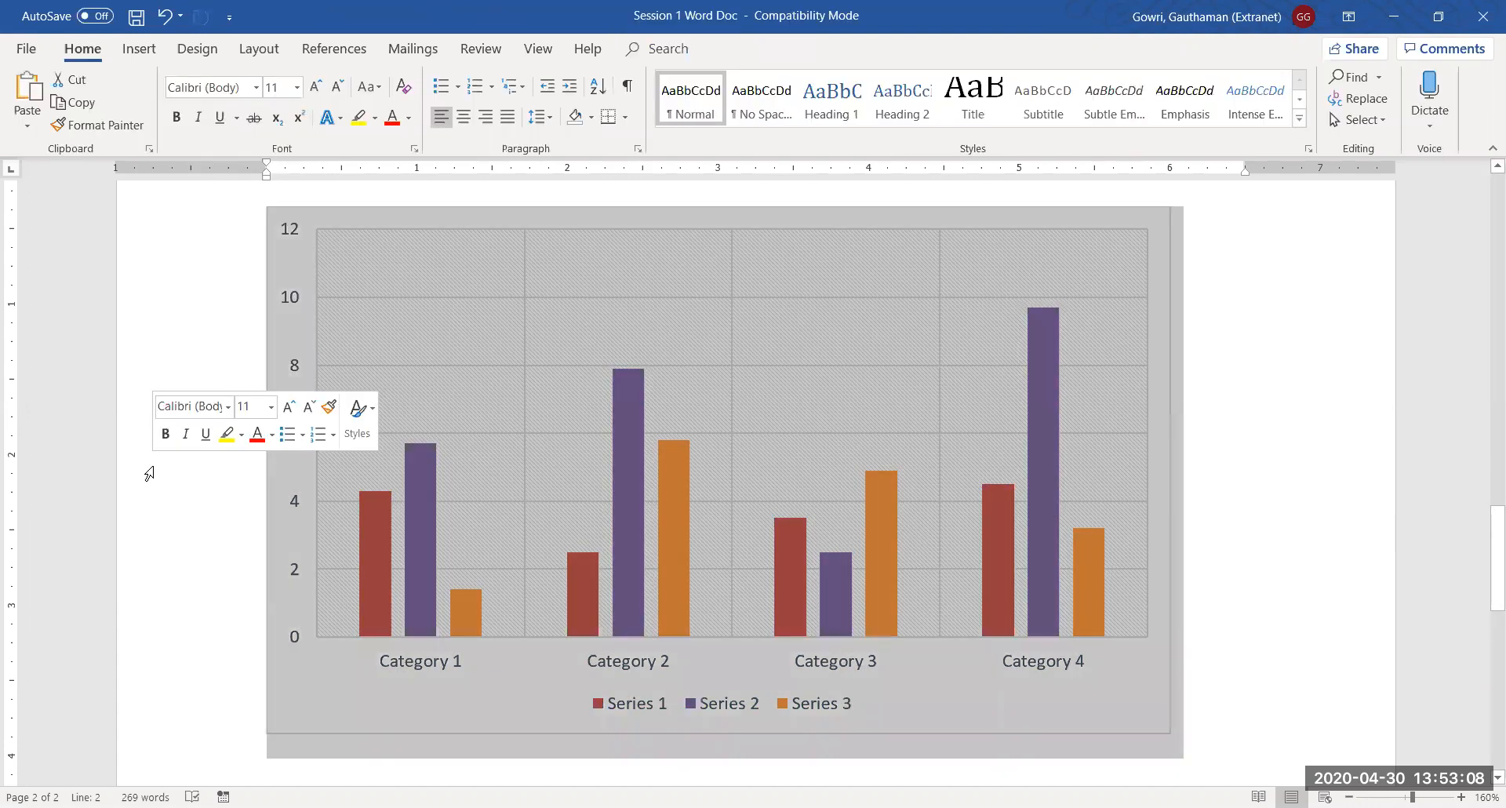
Step: Add a chart title to the column chart and set its text to "Sales Report"
left_click(682, 271)
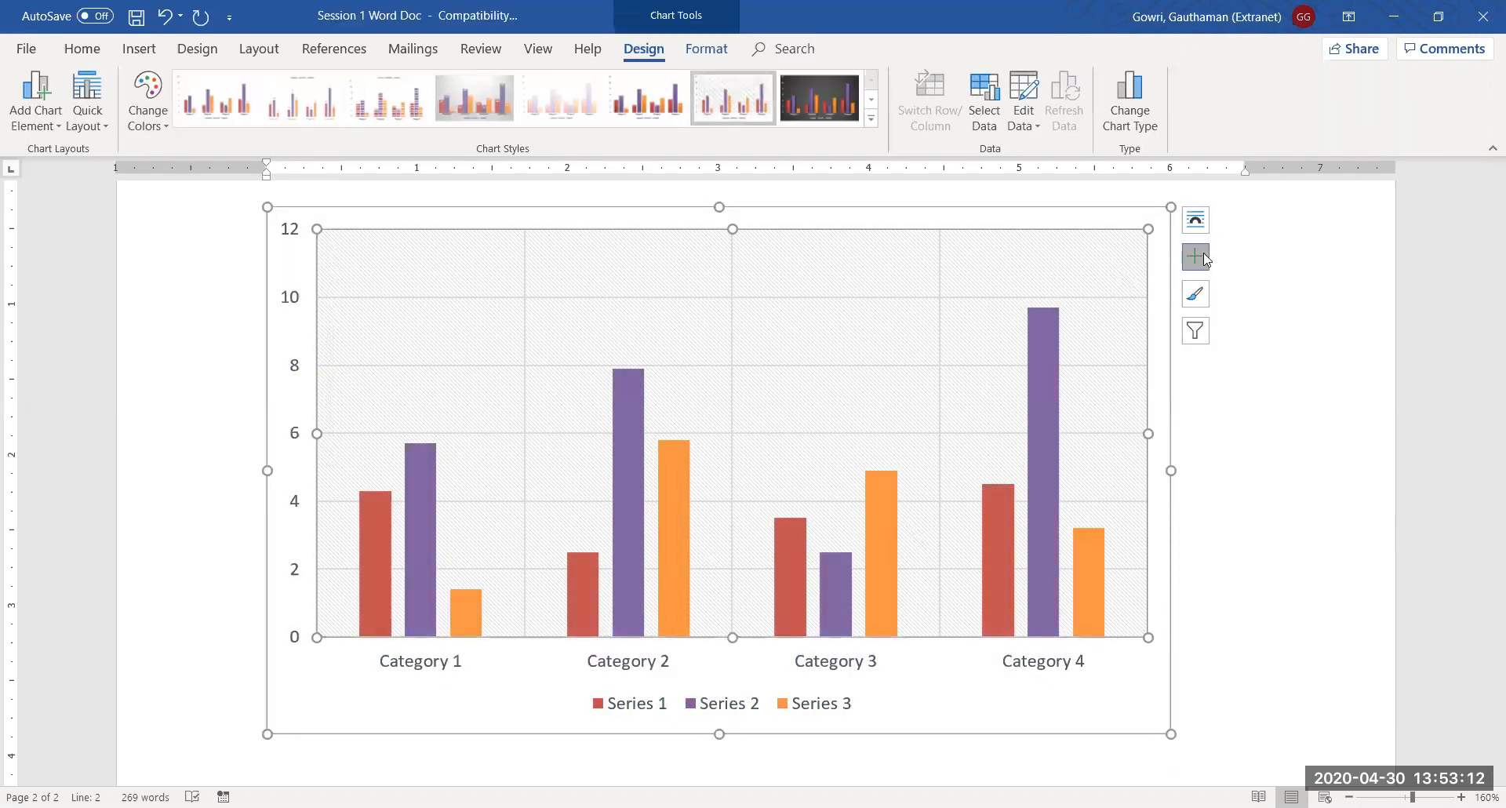
left_click(1203, 252)
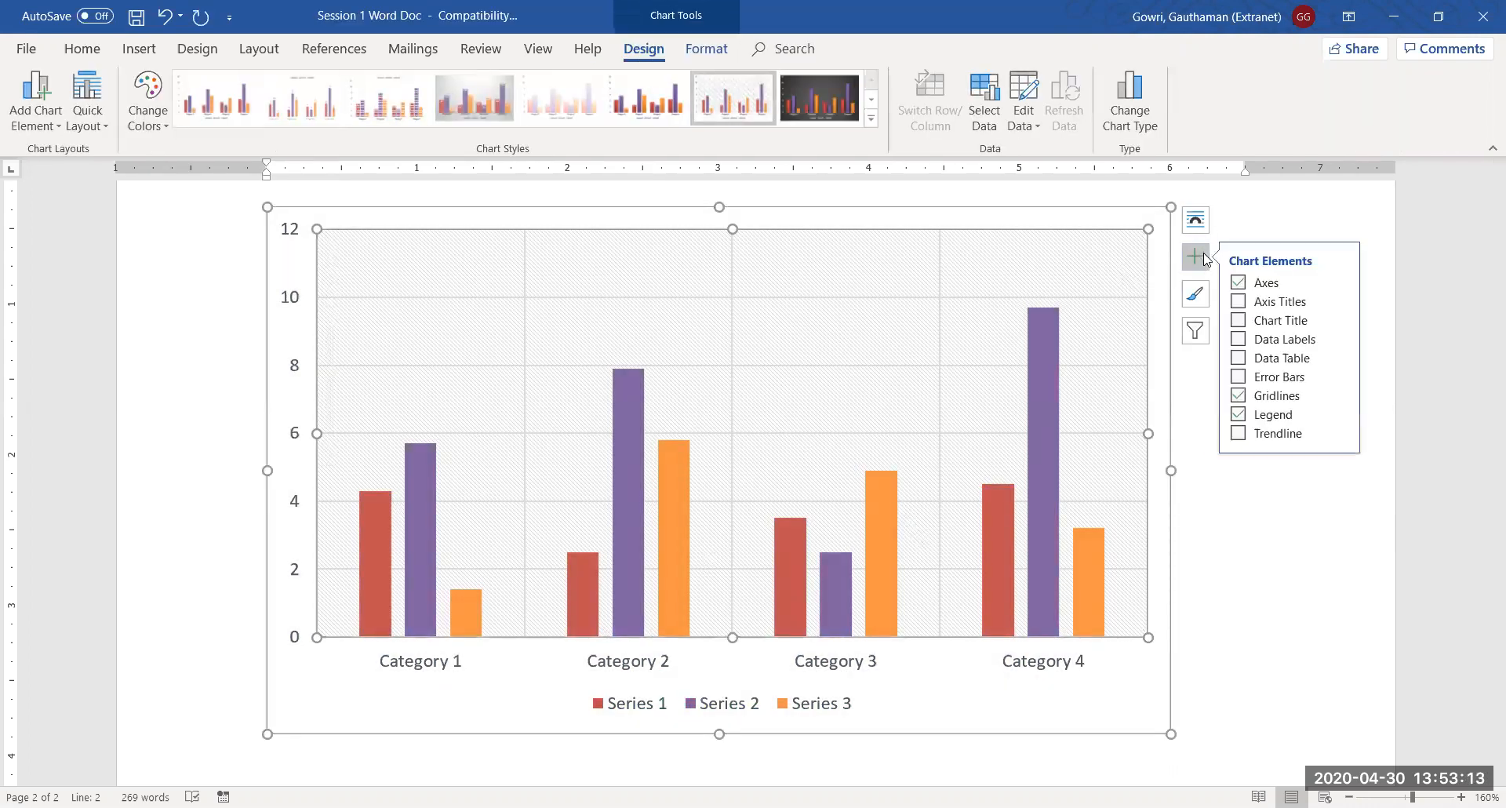
left_click(1240, 321)
left_click_drag(642, 244, 789, 246)
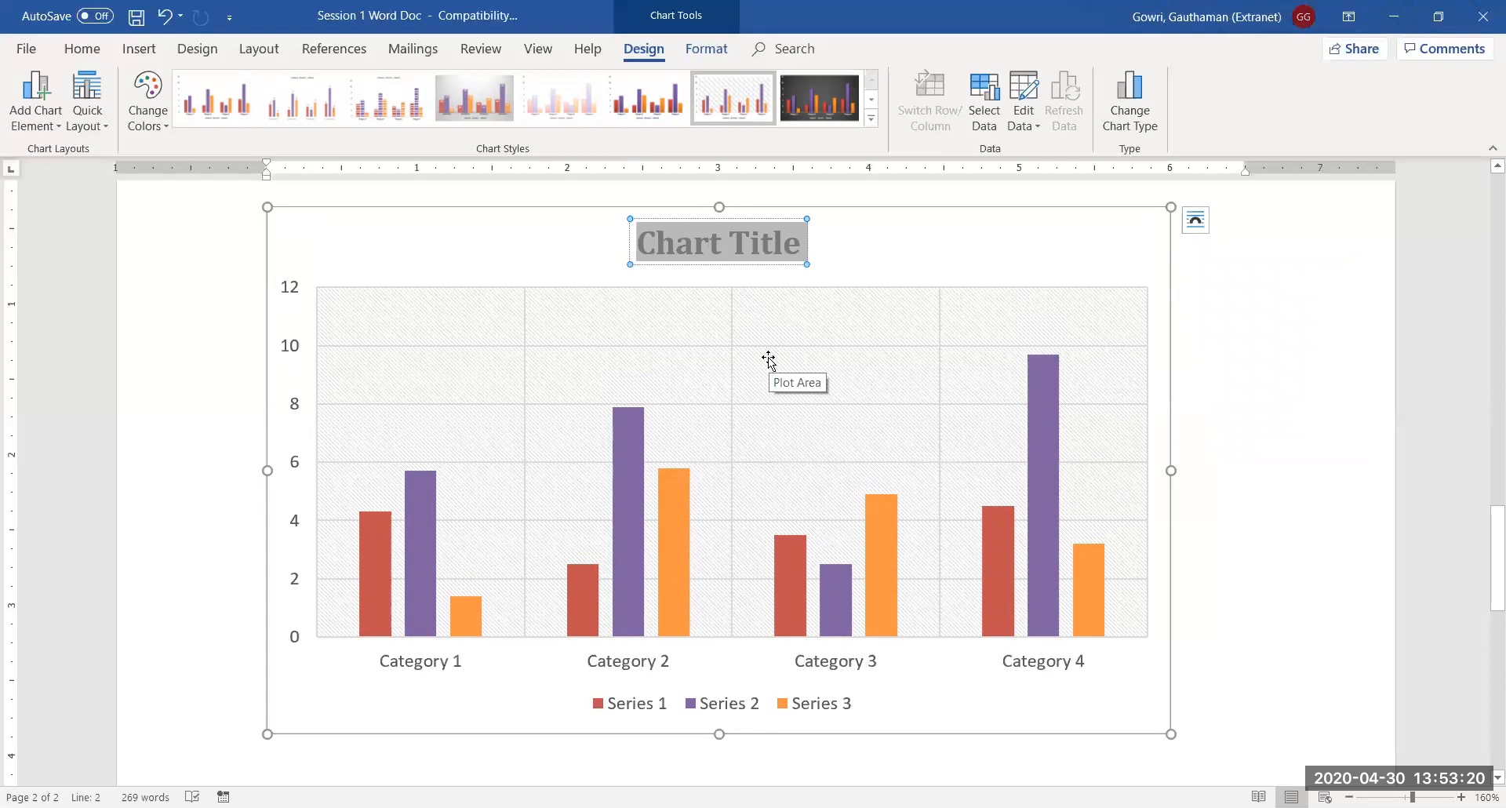
type("Ca")
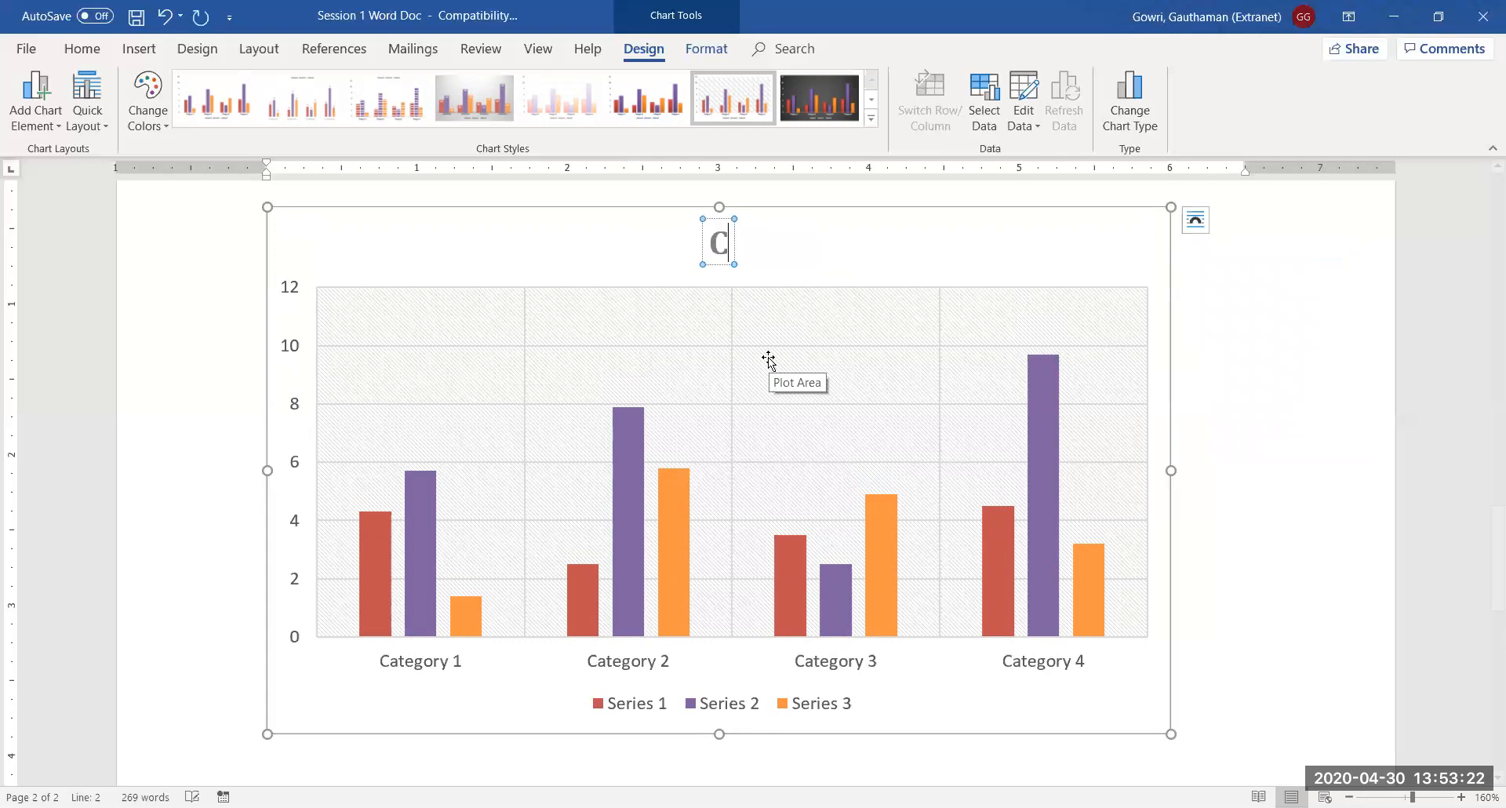
key("BackSpace")
key("BackSpace")
type("Sales T")
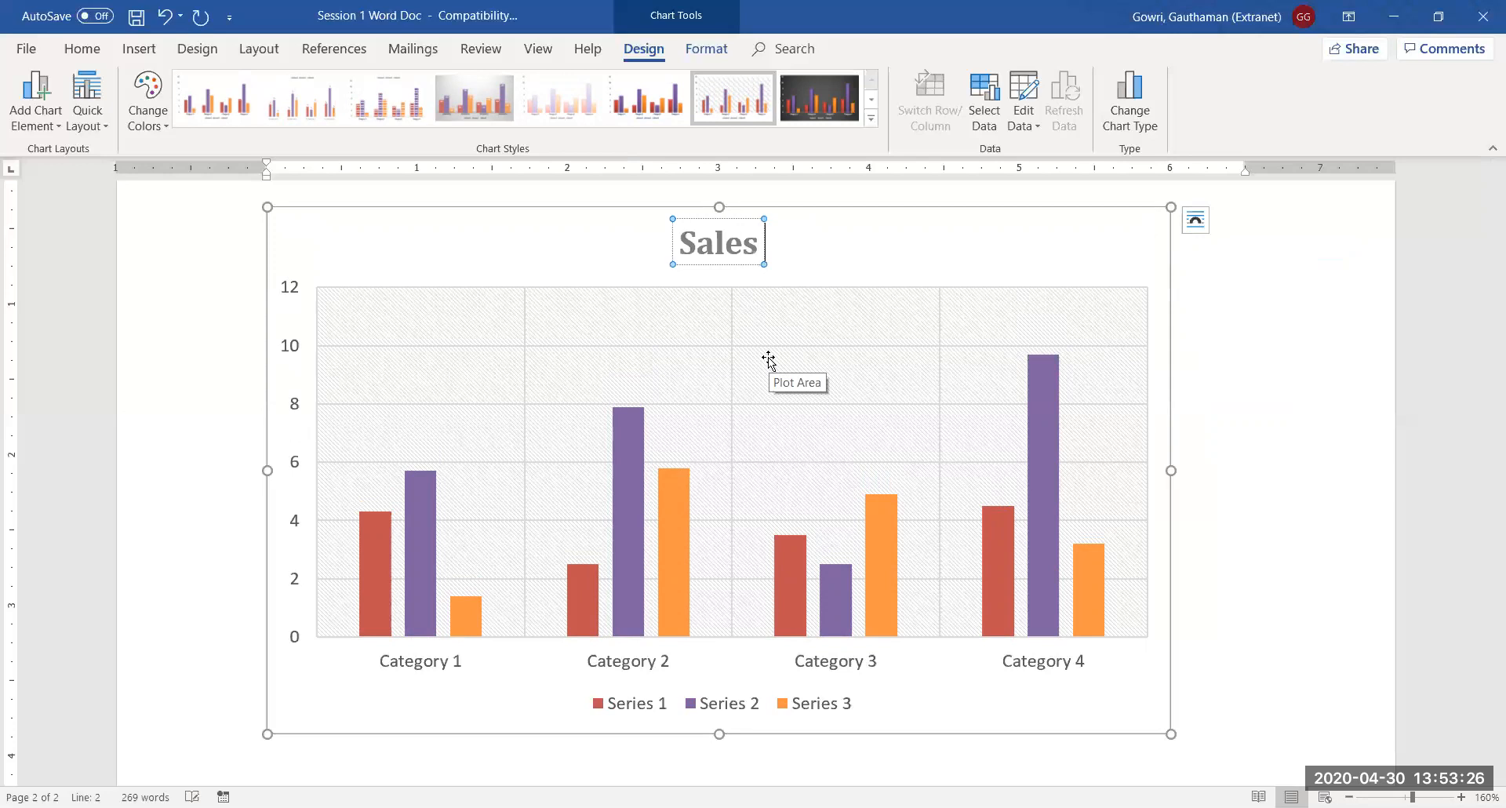
key("BackSpace")
type("Report")
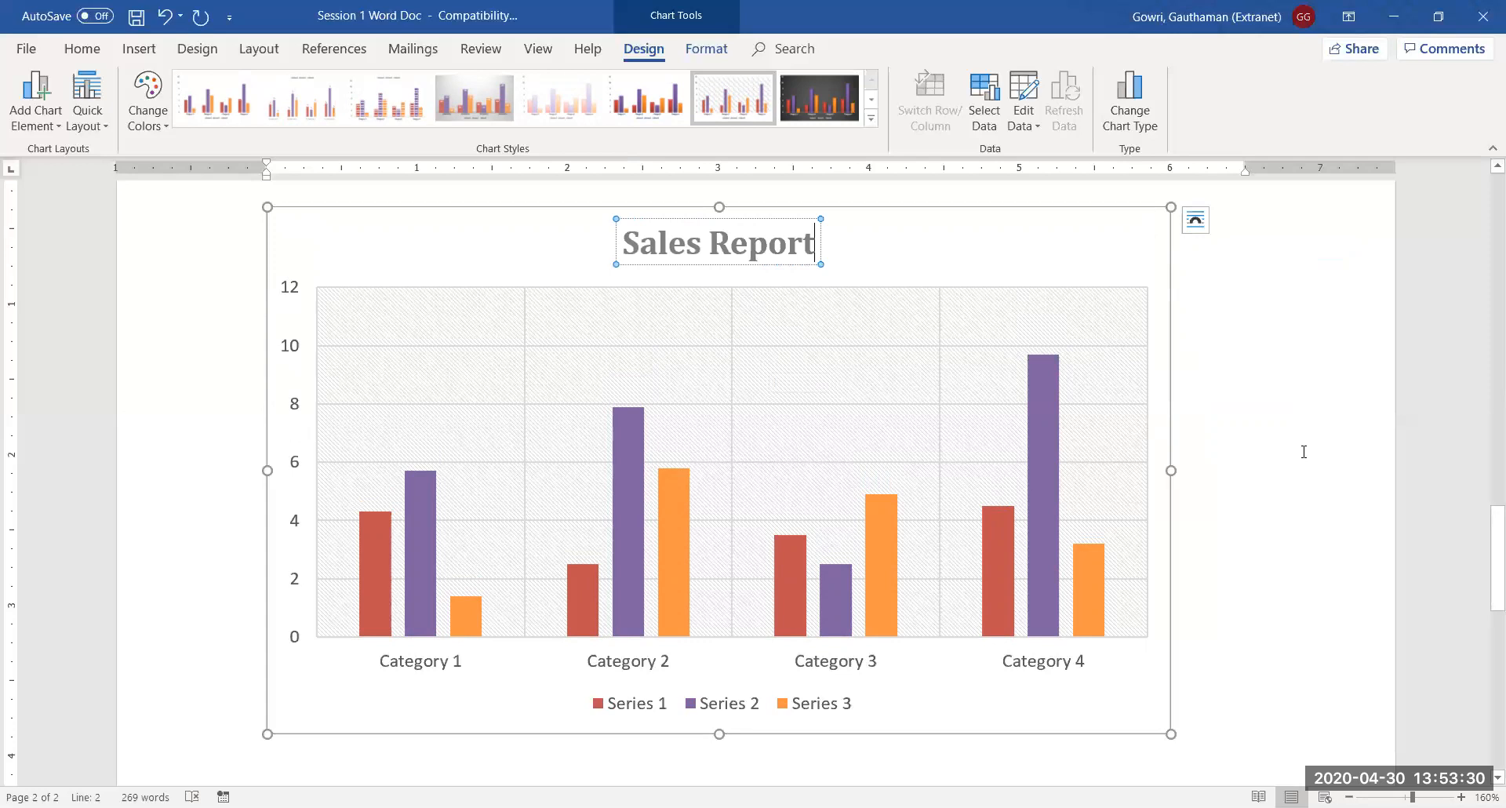
left_click(1302, 448)
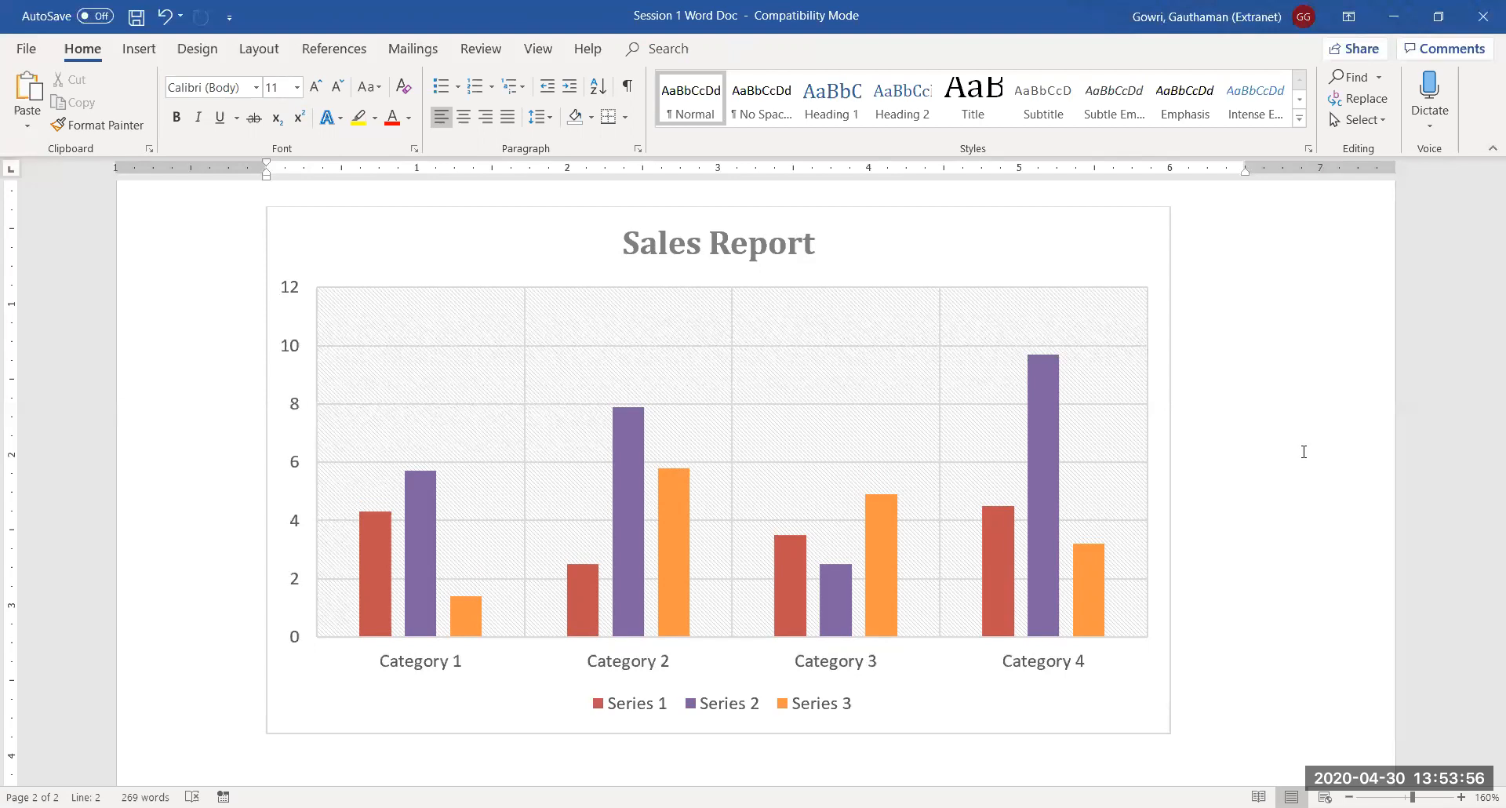
Step: Add two new lines below the chart and insert a Continuous Cycle SmartArt graphic from the Cycle category
key("Return")
key("Return")
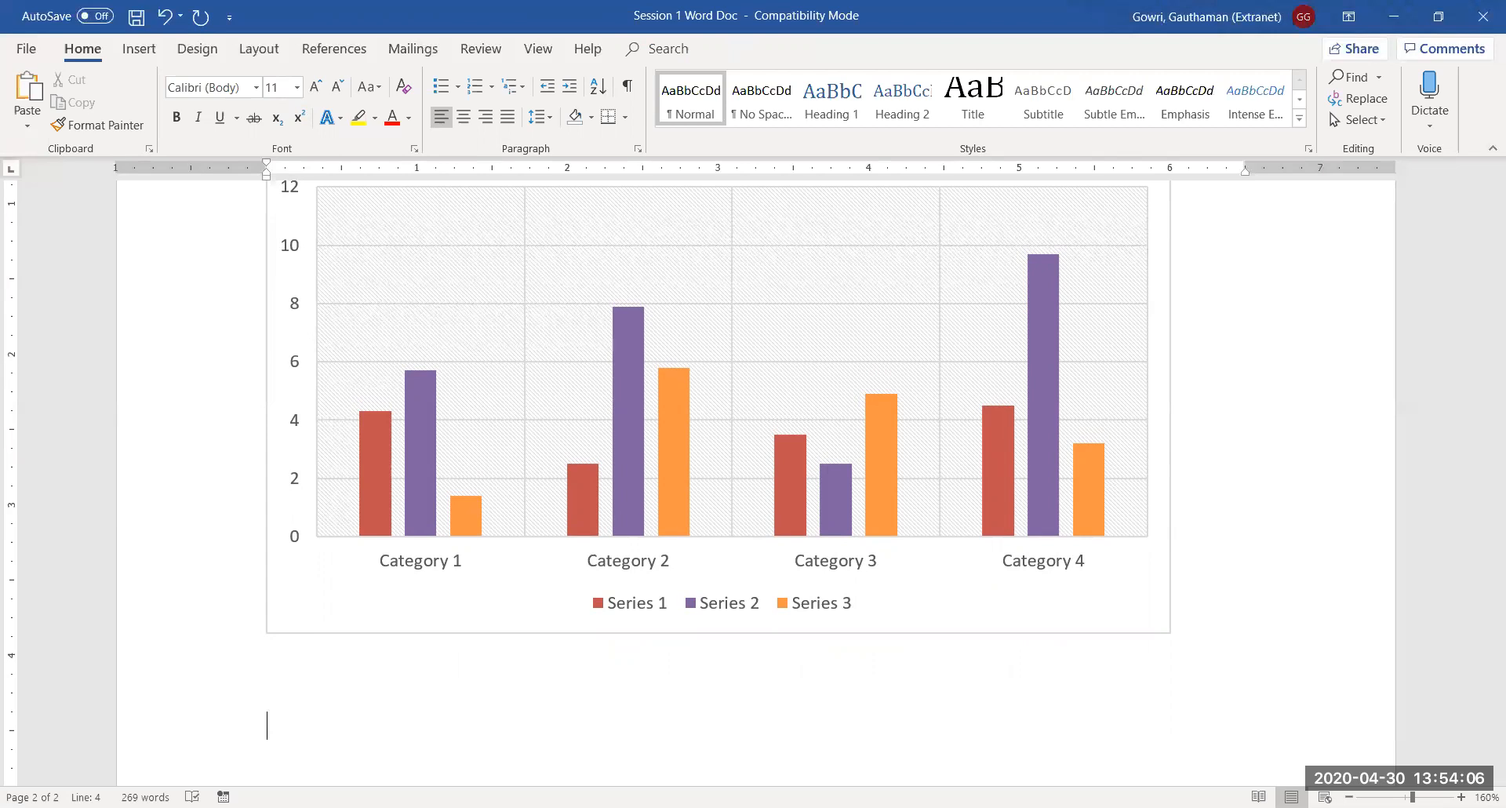
left_click(138, 50)
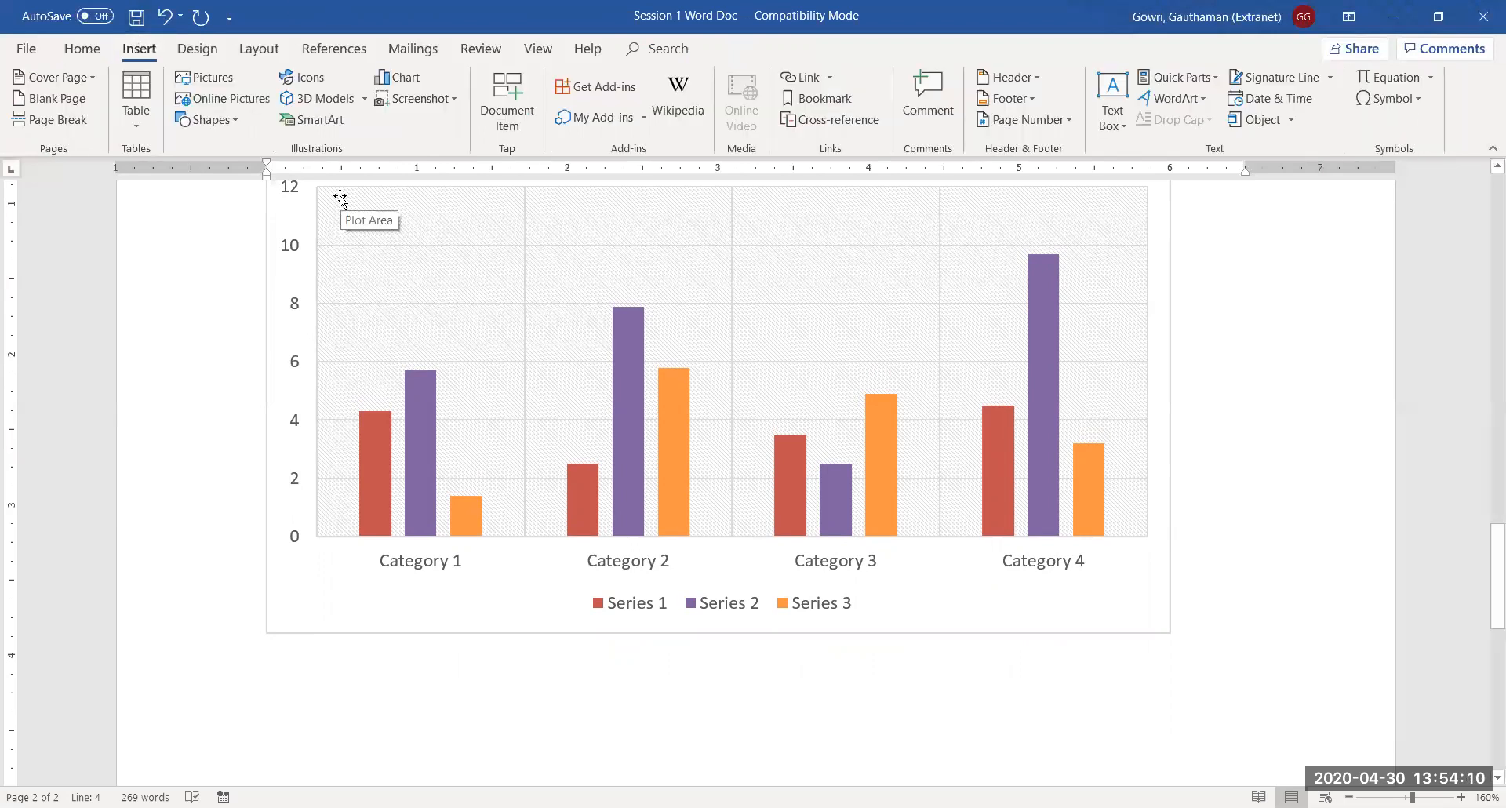
left_click(301, 128)
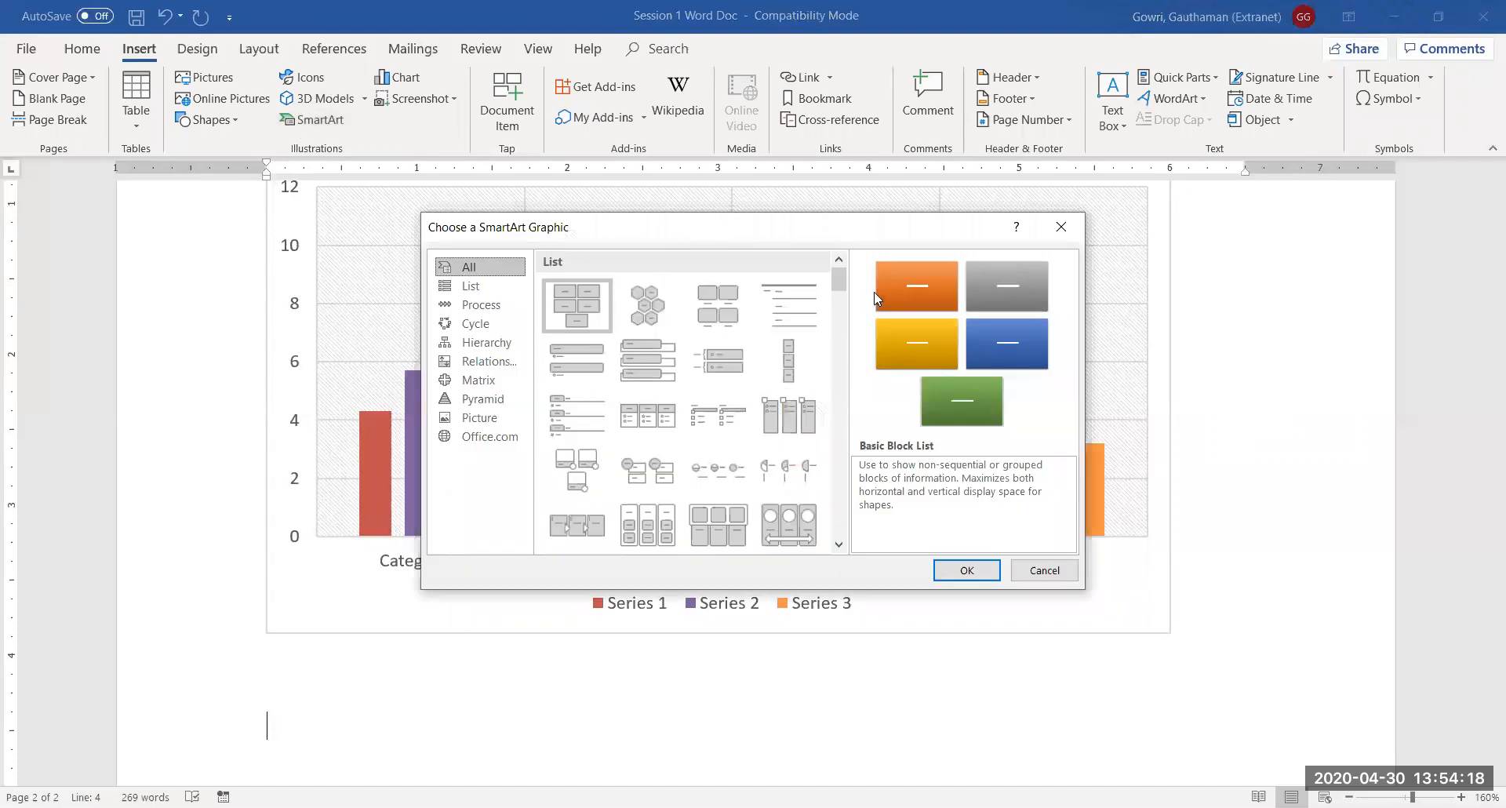
mouse_move(838, 284)
left_mouse_down()
mouse_move(842, 306)
mouse_move(839, 291)
left_mouse_up()
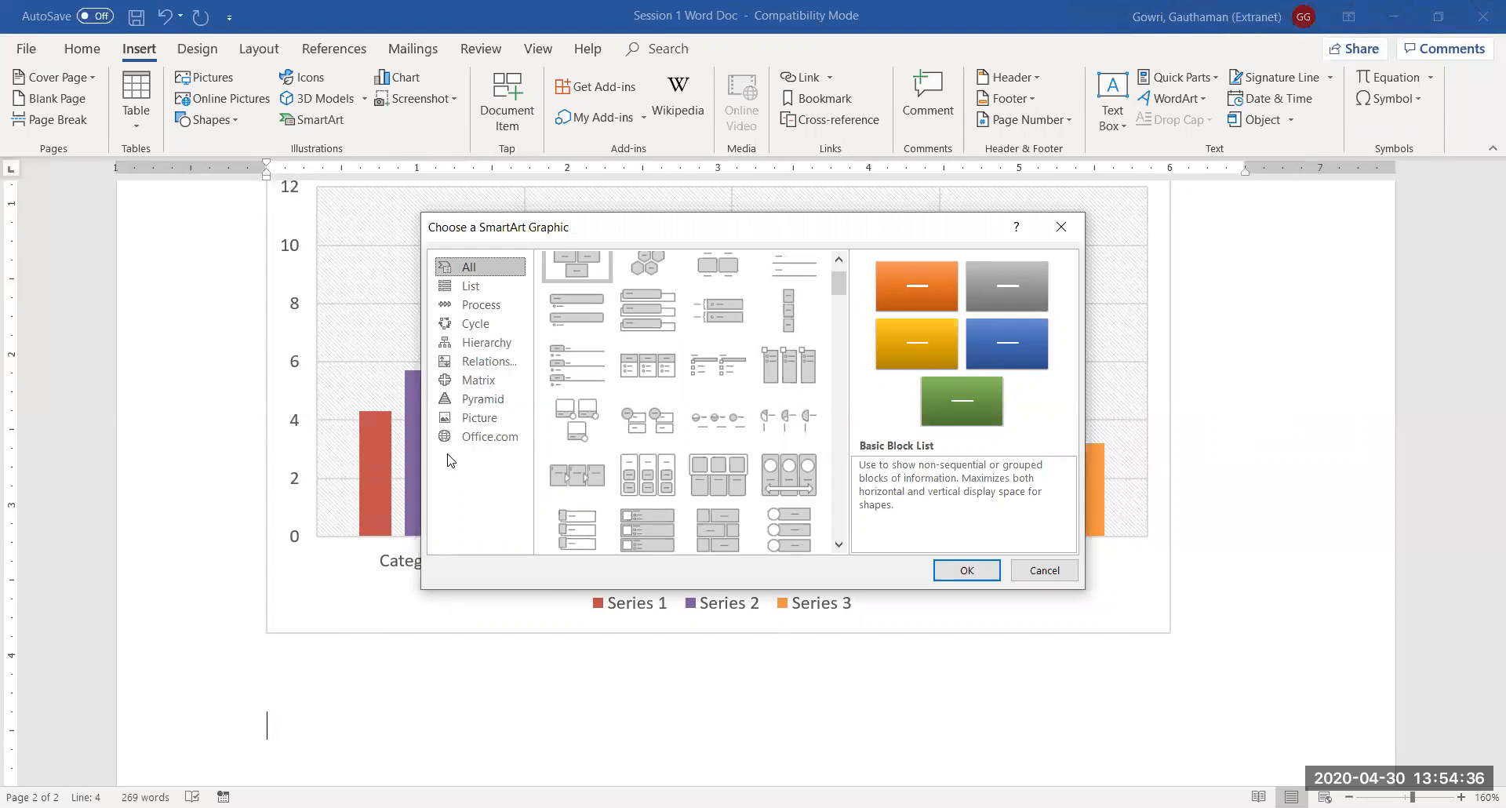
left_click(508, 331)
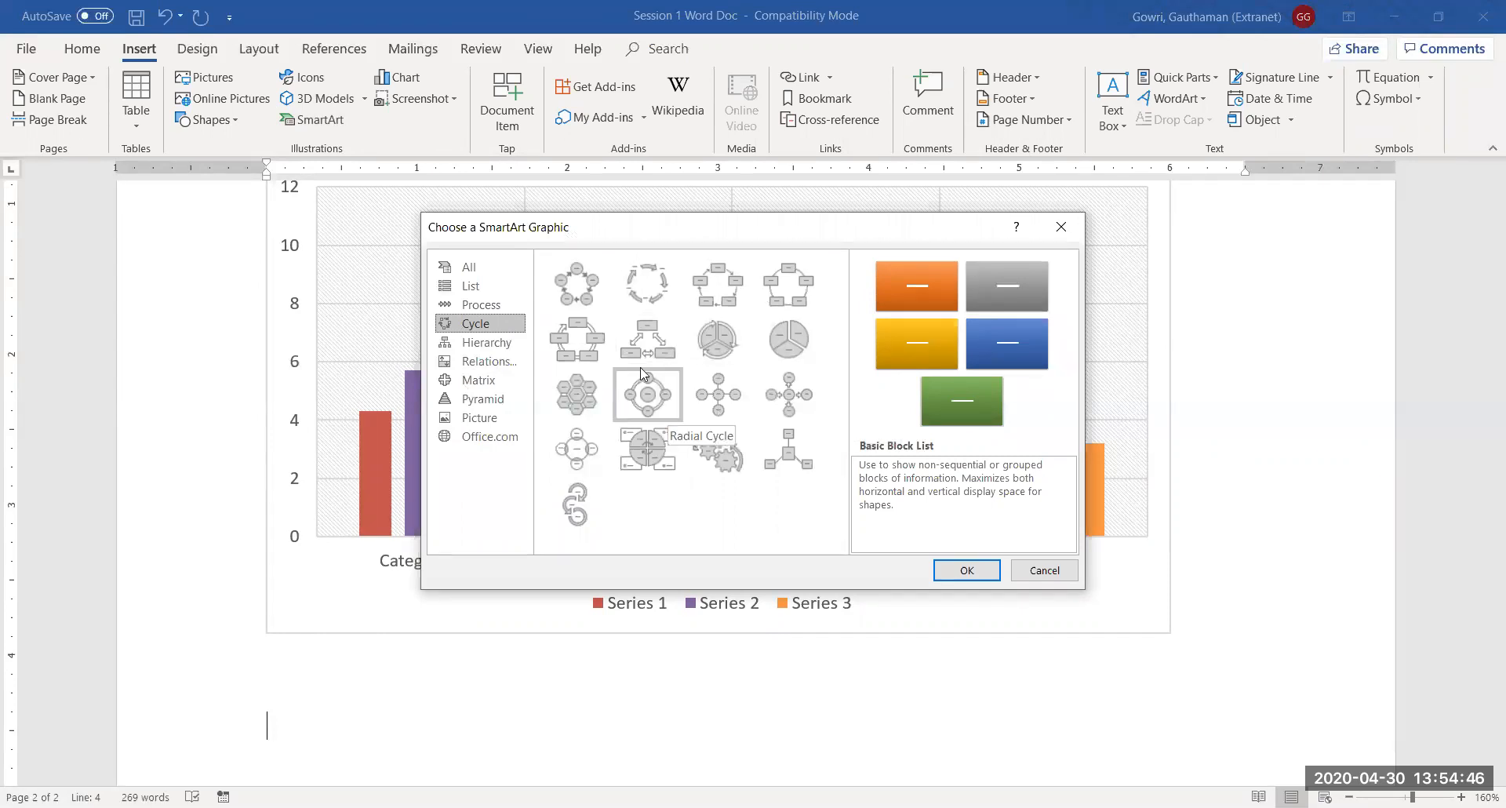
left_click(577, 339)
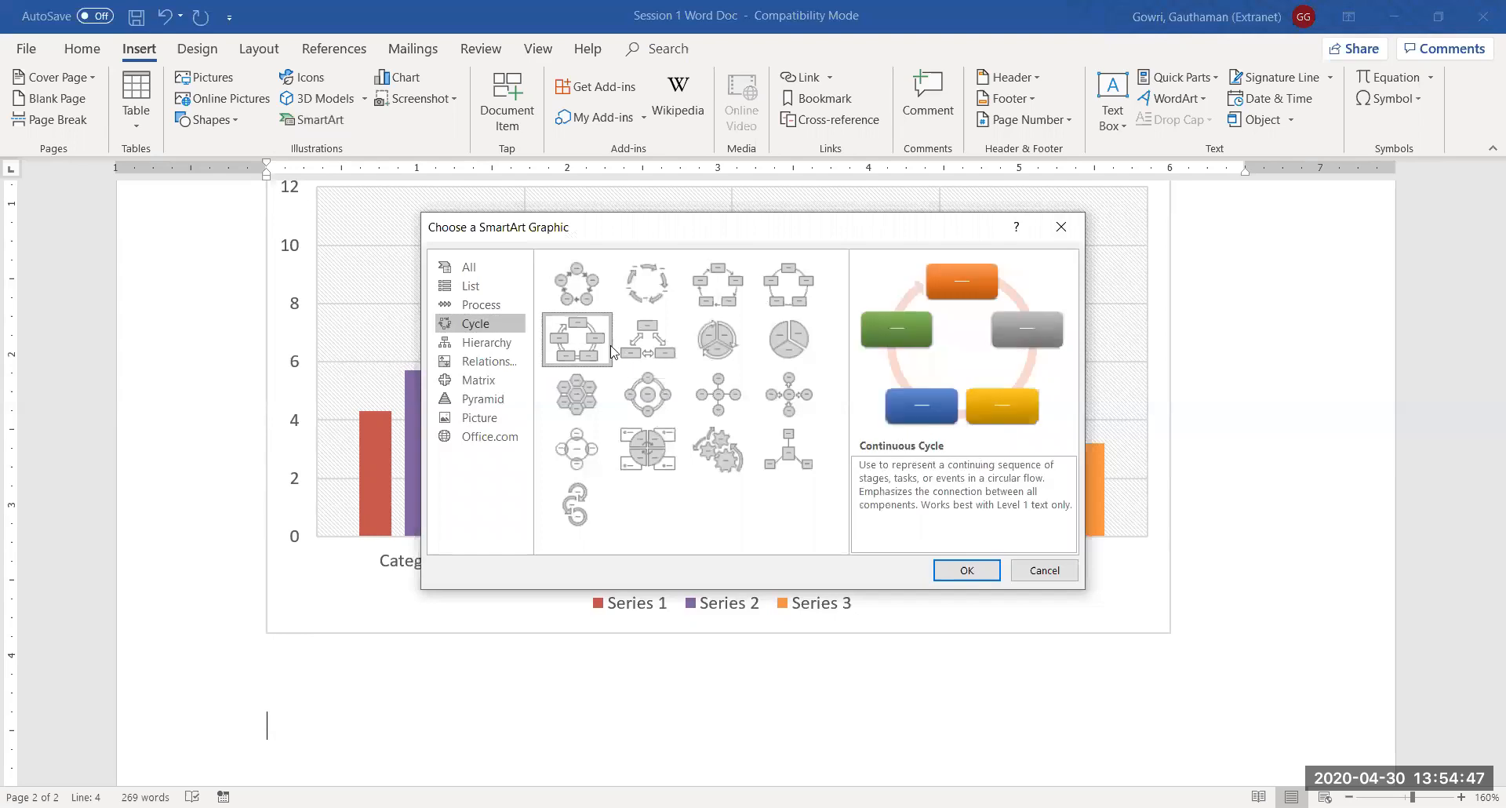
left_click(973, 573)
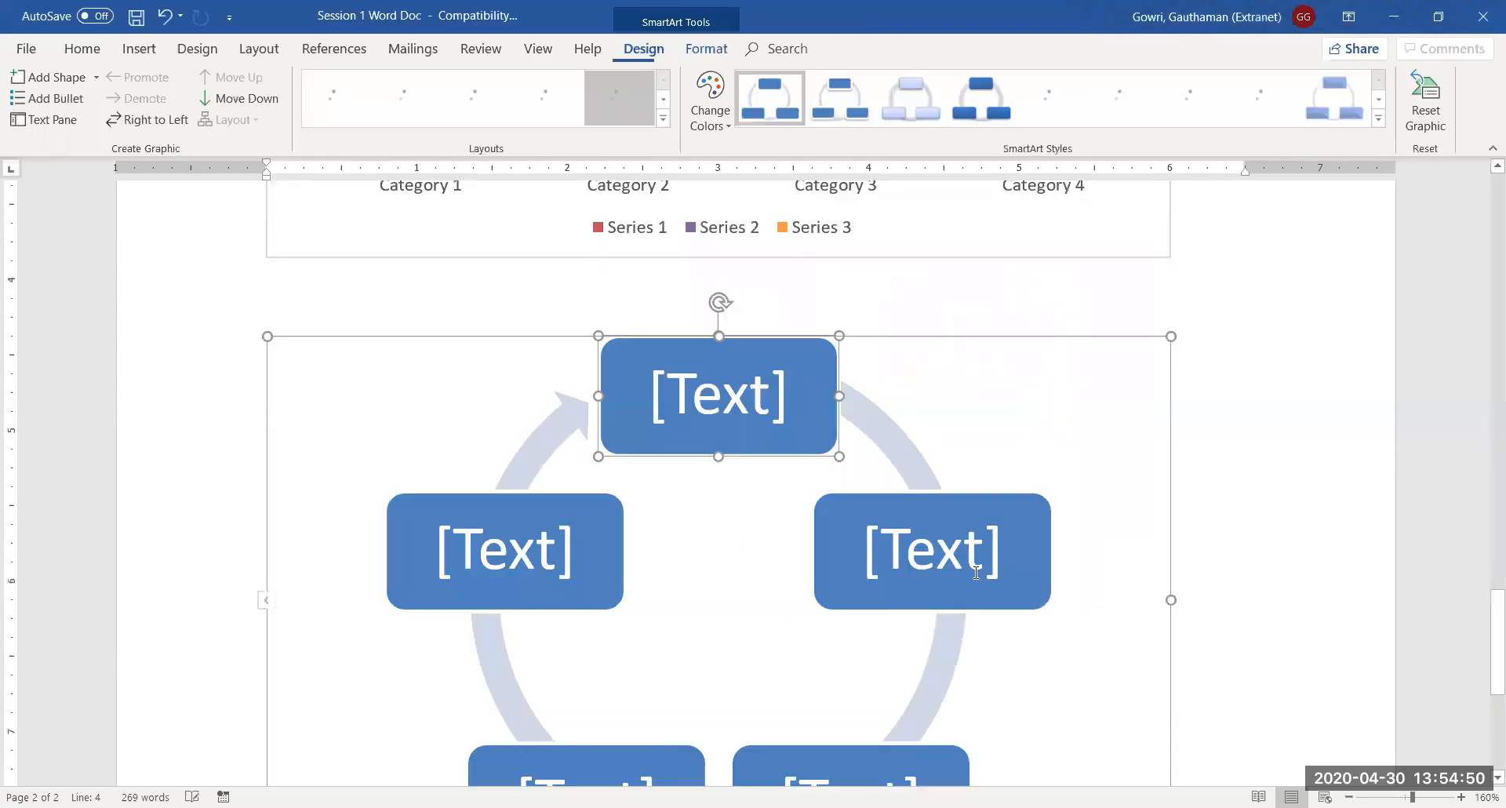
Step: Open the SmartArt's text entry list and enter "Register For Demo" as the first item
left_click_drag(1483, 642, 1482, 673)
scroll(1485, 665, "up", 1)
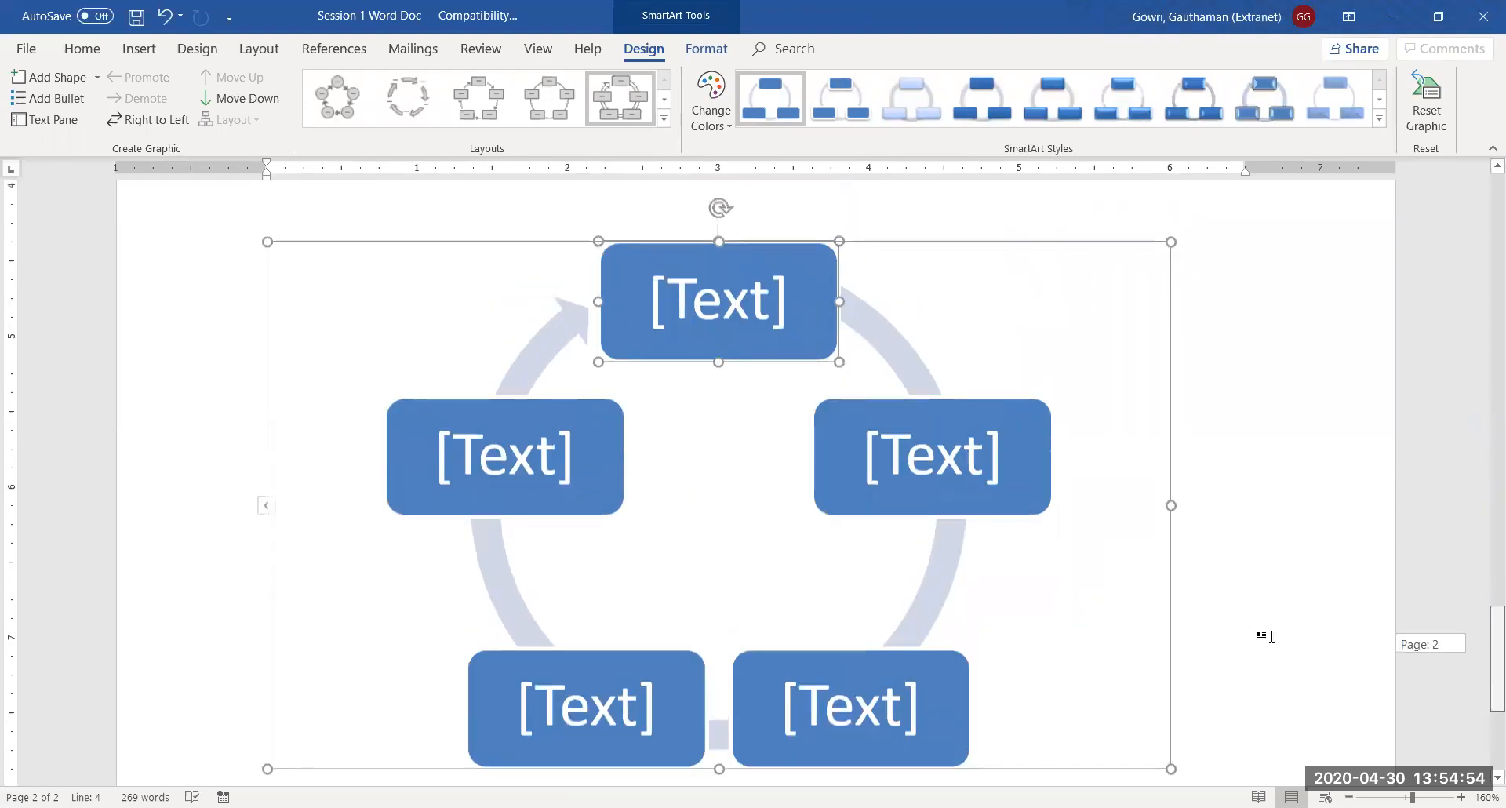
left_click(267, 505)
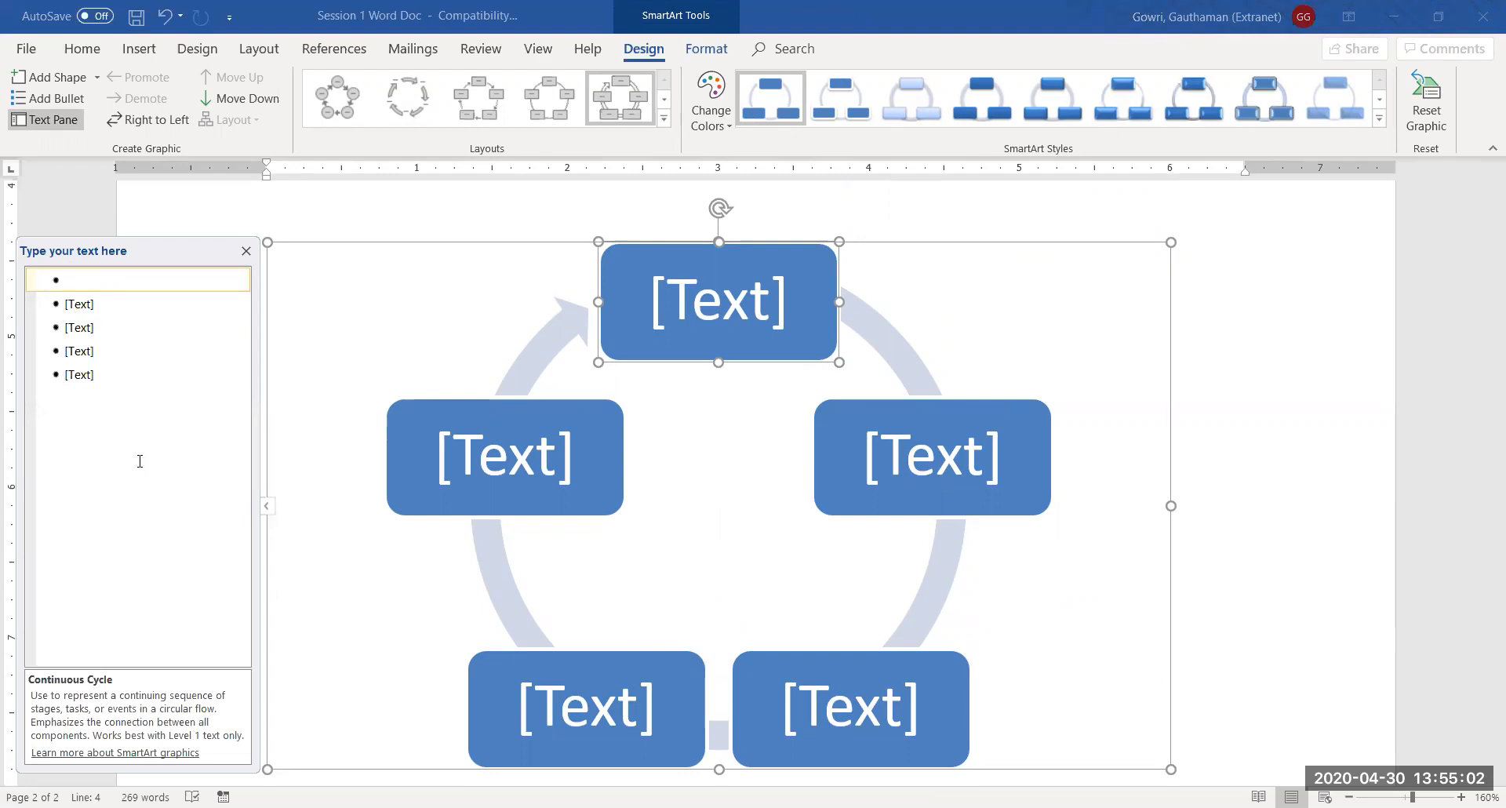
type("Atte")
key("BackSpace")
key("BackSpace")
key("BackSpace")
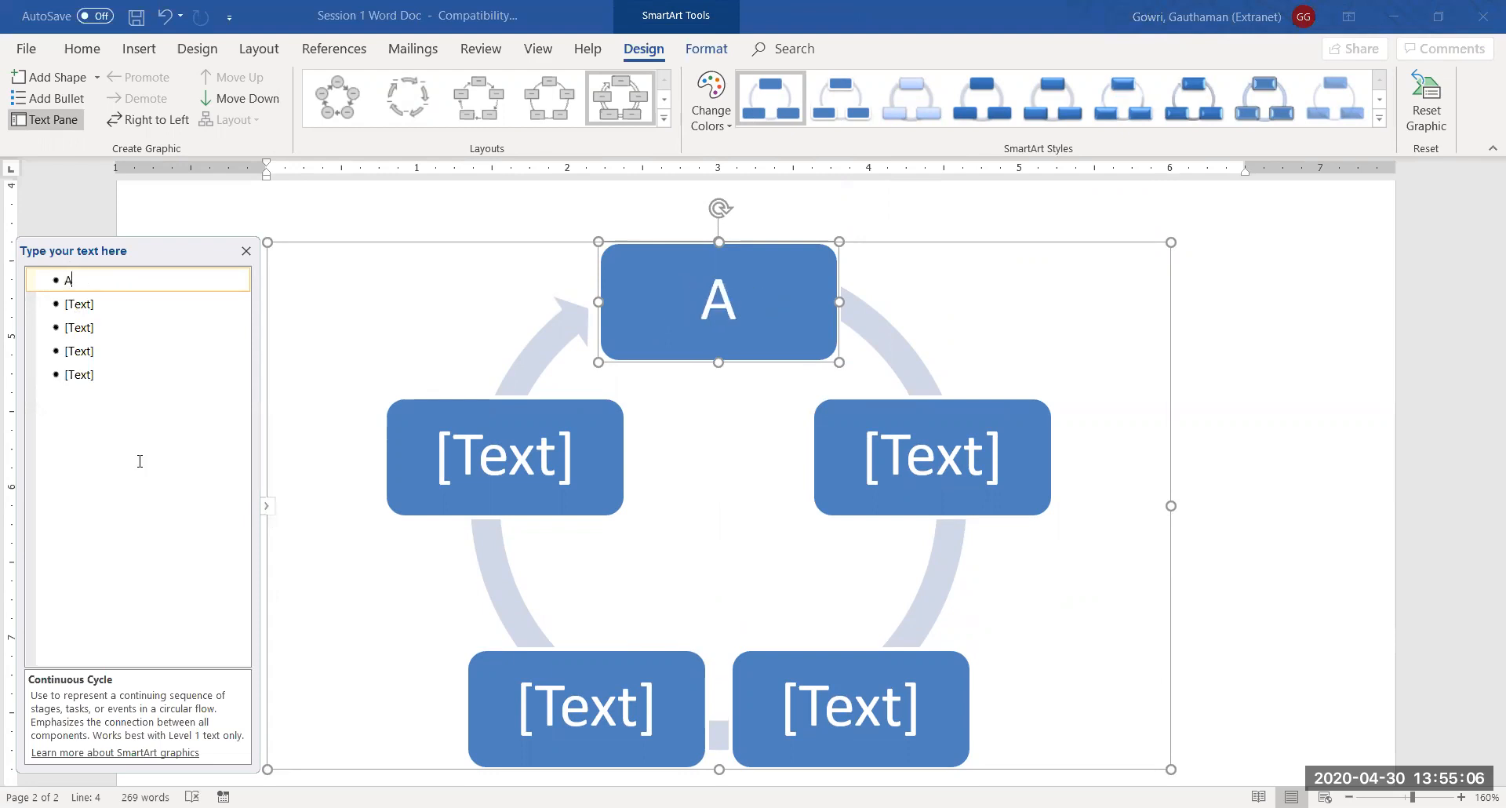
type("tt")
key("BackSpace")
key("BackSpace")
key("BackSpace")
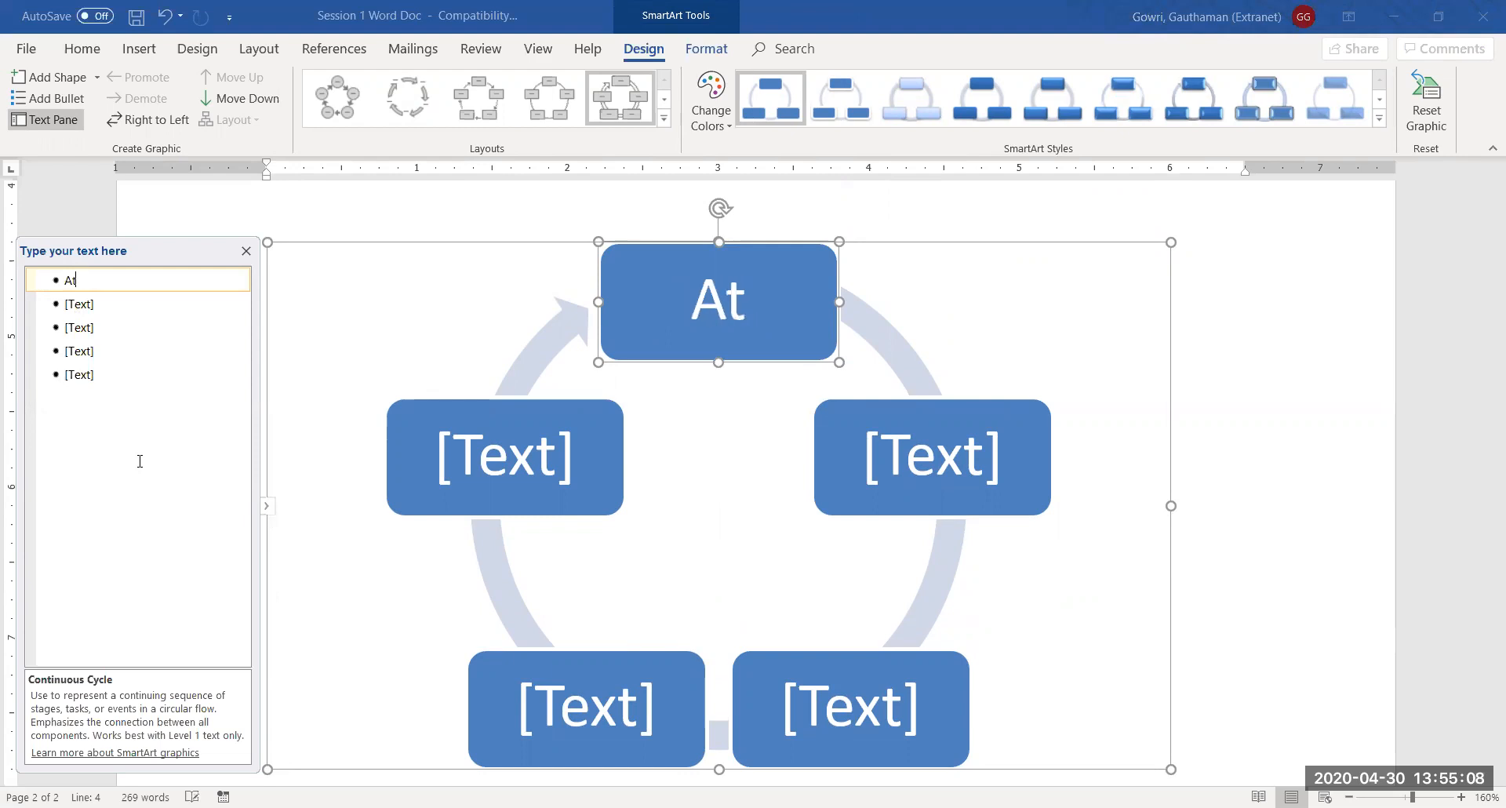
type("Reg")
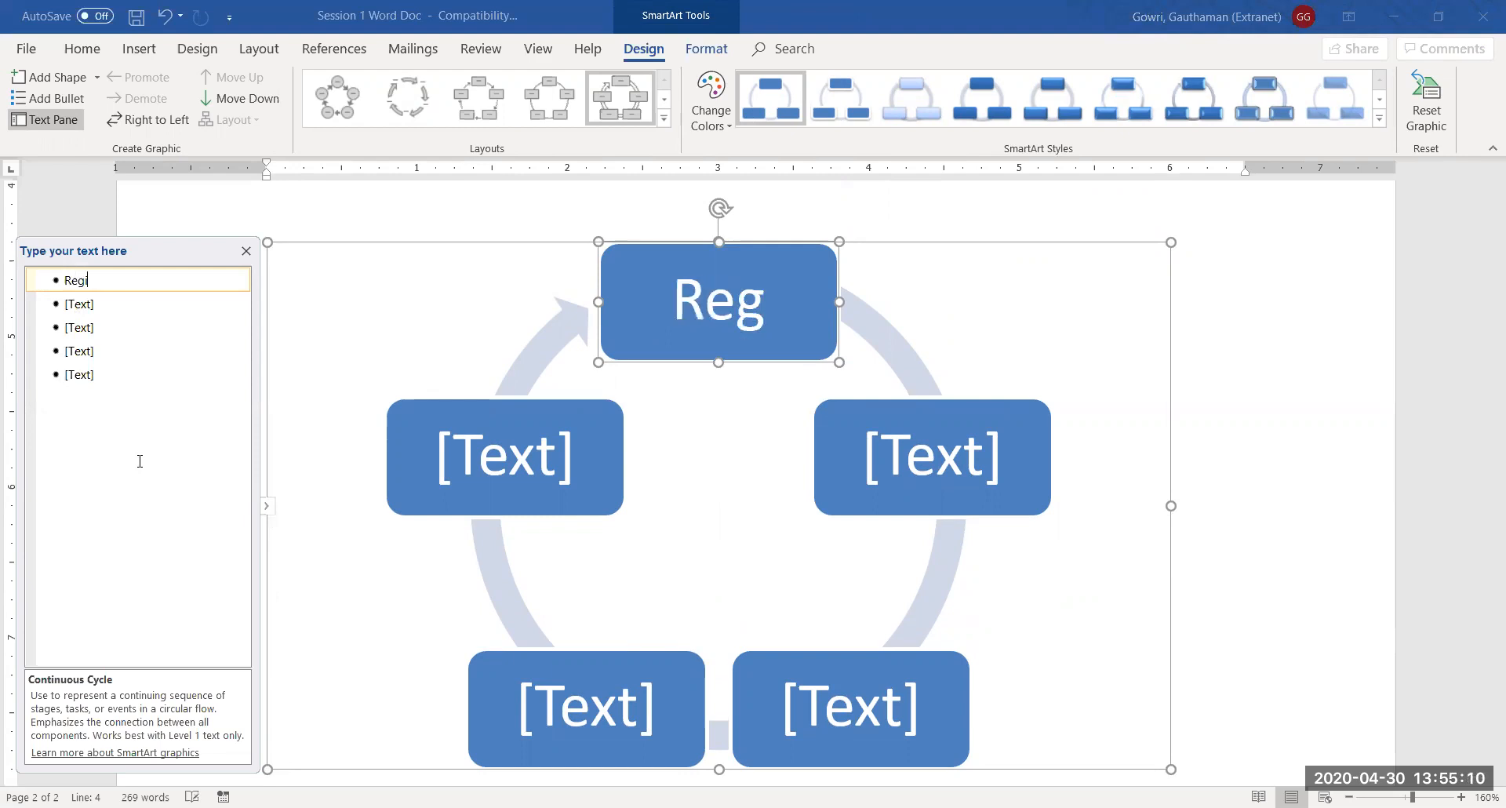
type("ister For Demo")
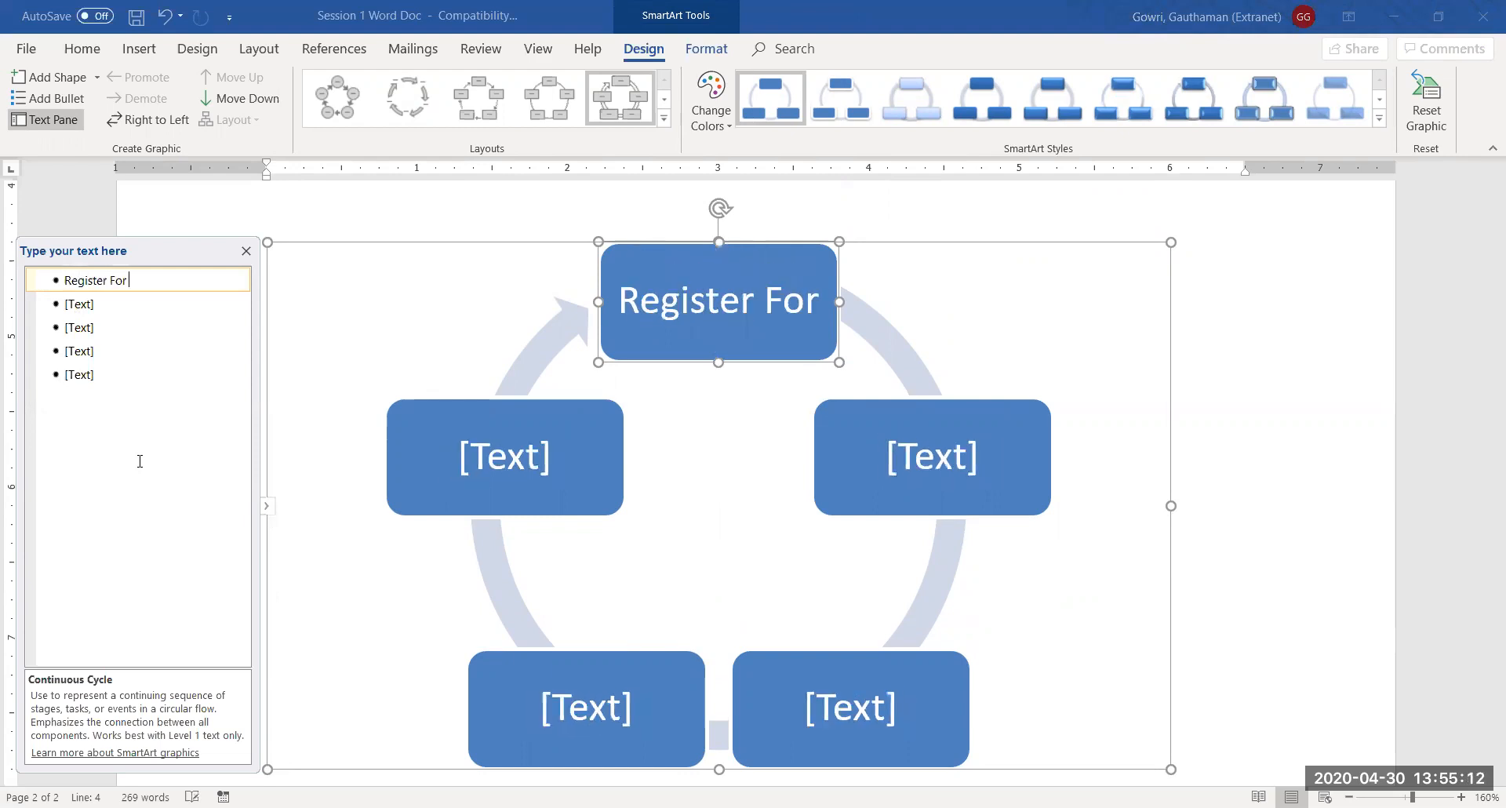
Step: Enter "Attend The Demo Session" as the second item of the cycle
left_click(87, 305)
type("A")
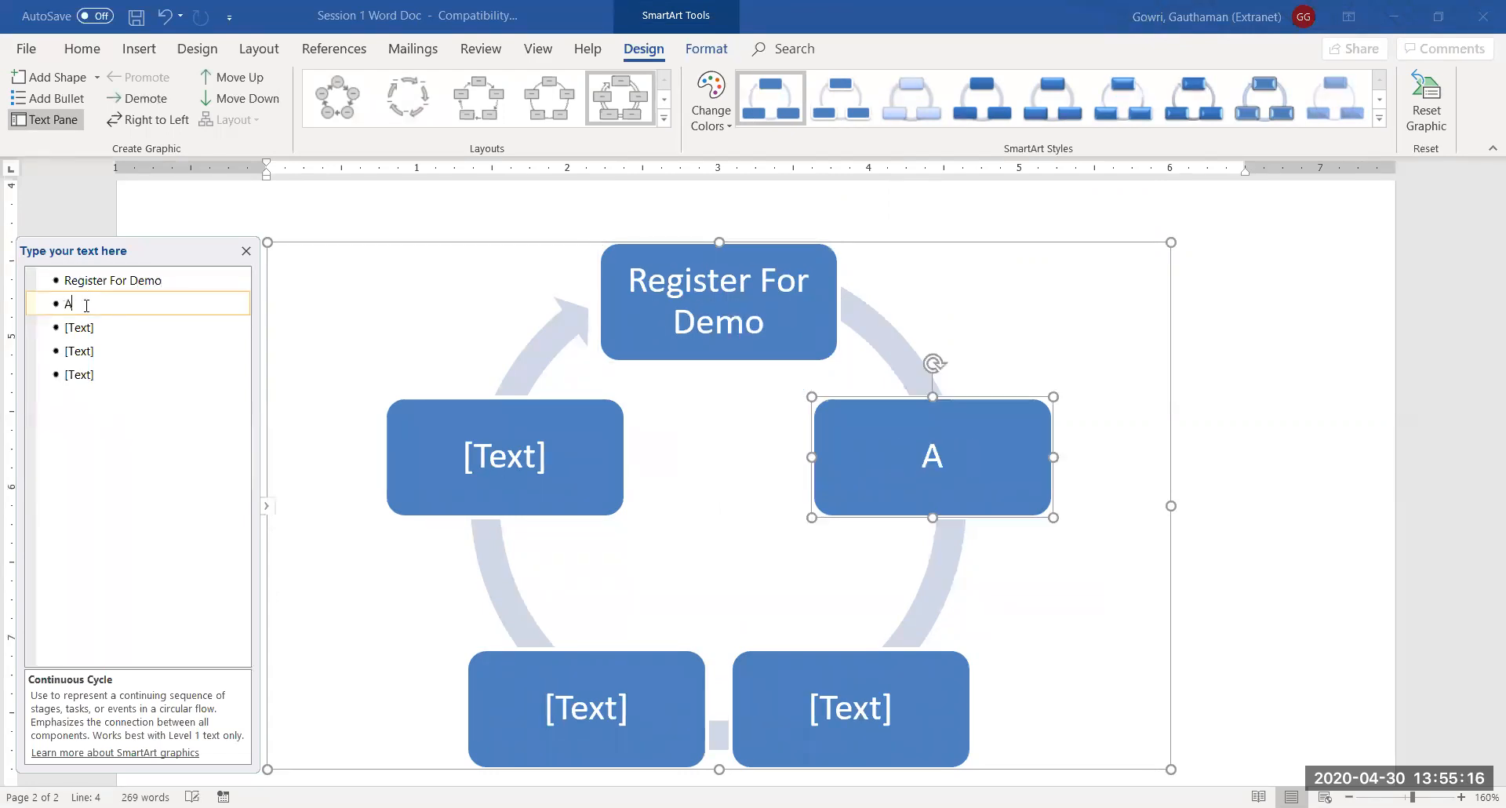
type("ttend")
key("BackSpace")
type("nd The ")
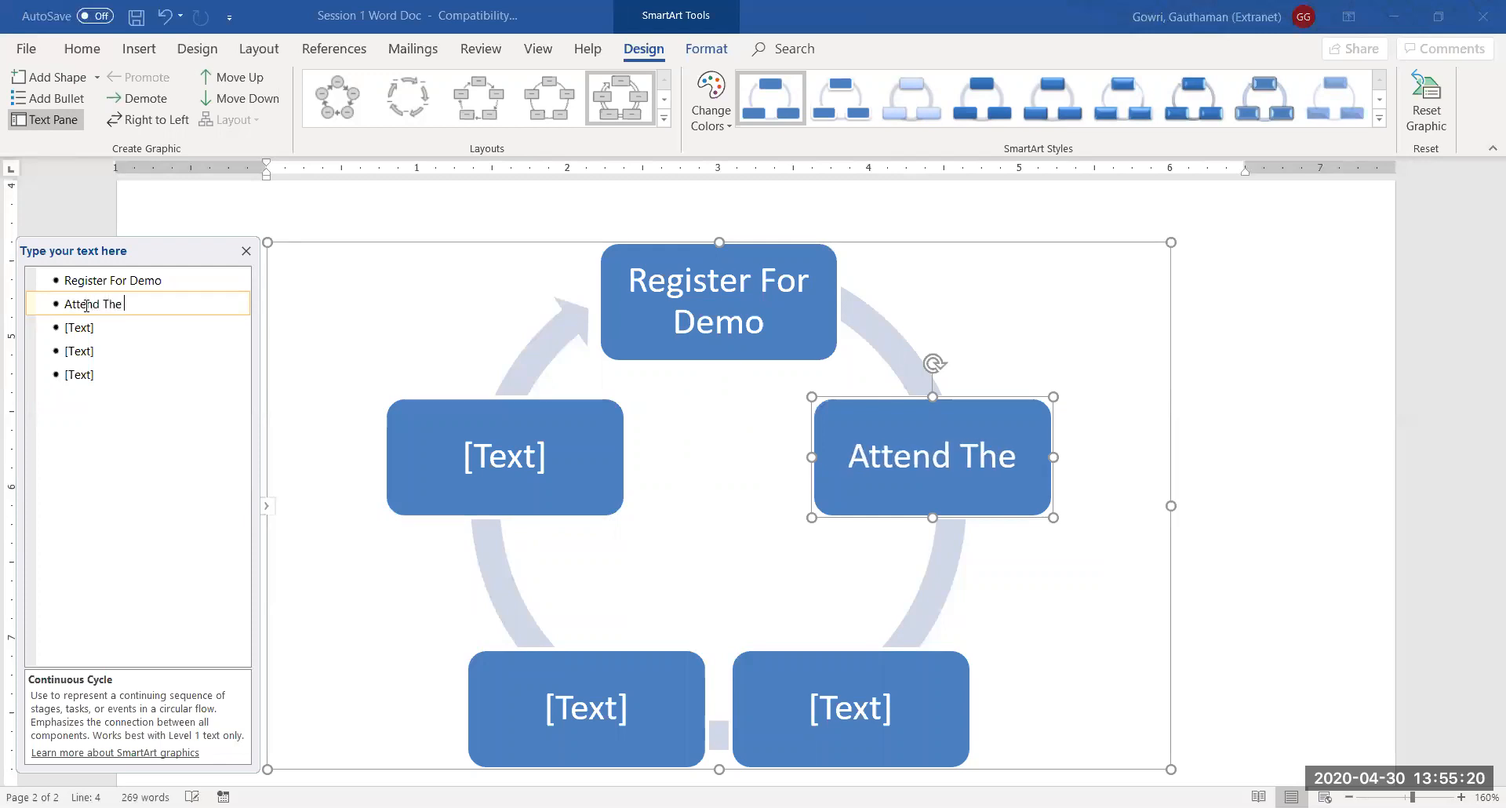
type("Demo Session")
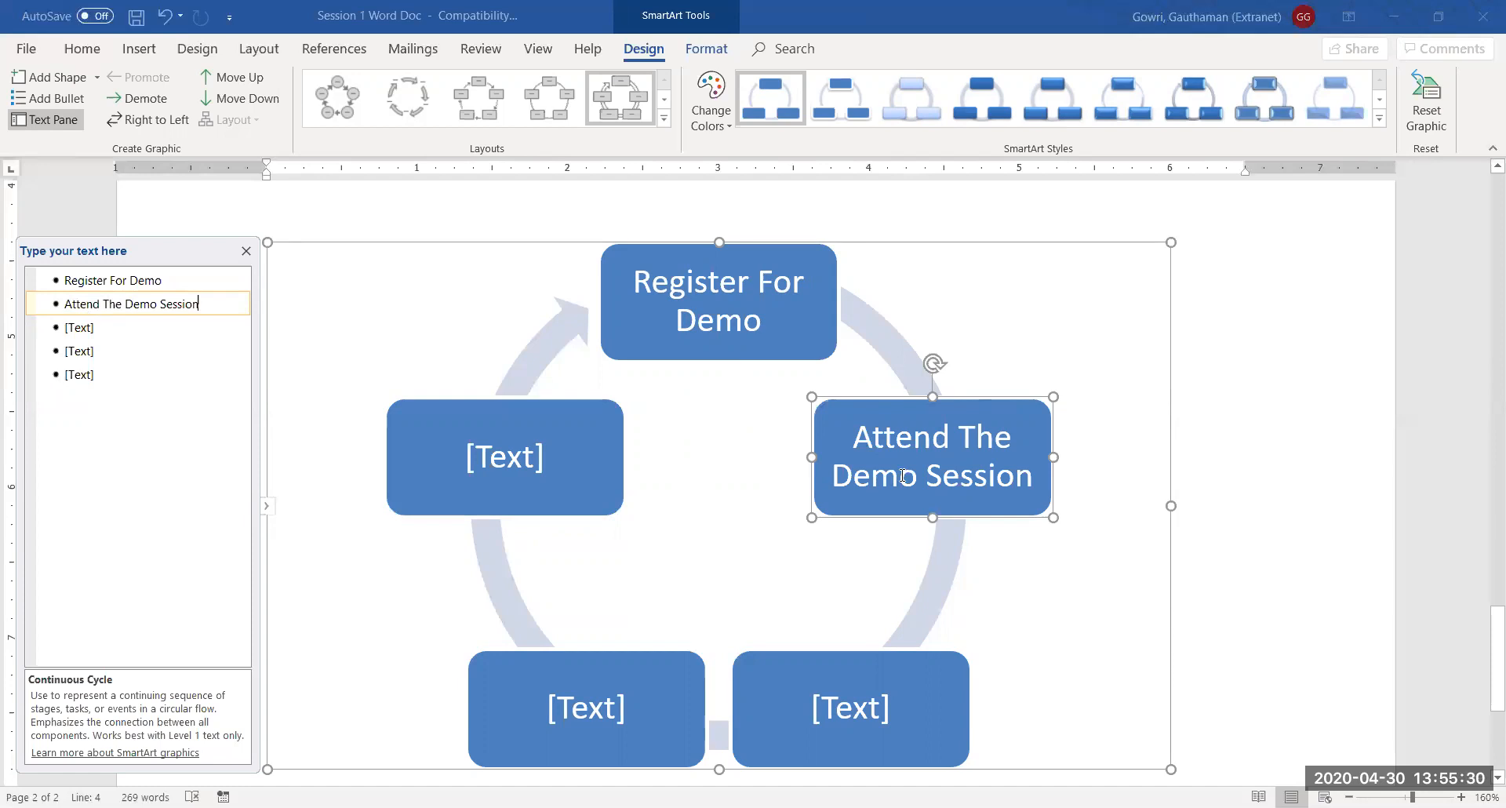
Step: Enter "Pay The Fees" as the third cycle item and "Enroll For the Class" as the fourth
left_click(83, 330)
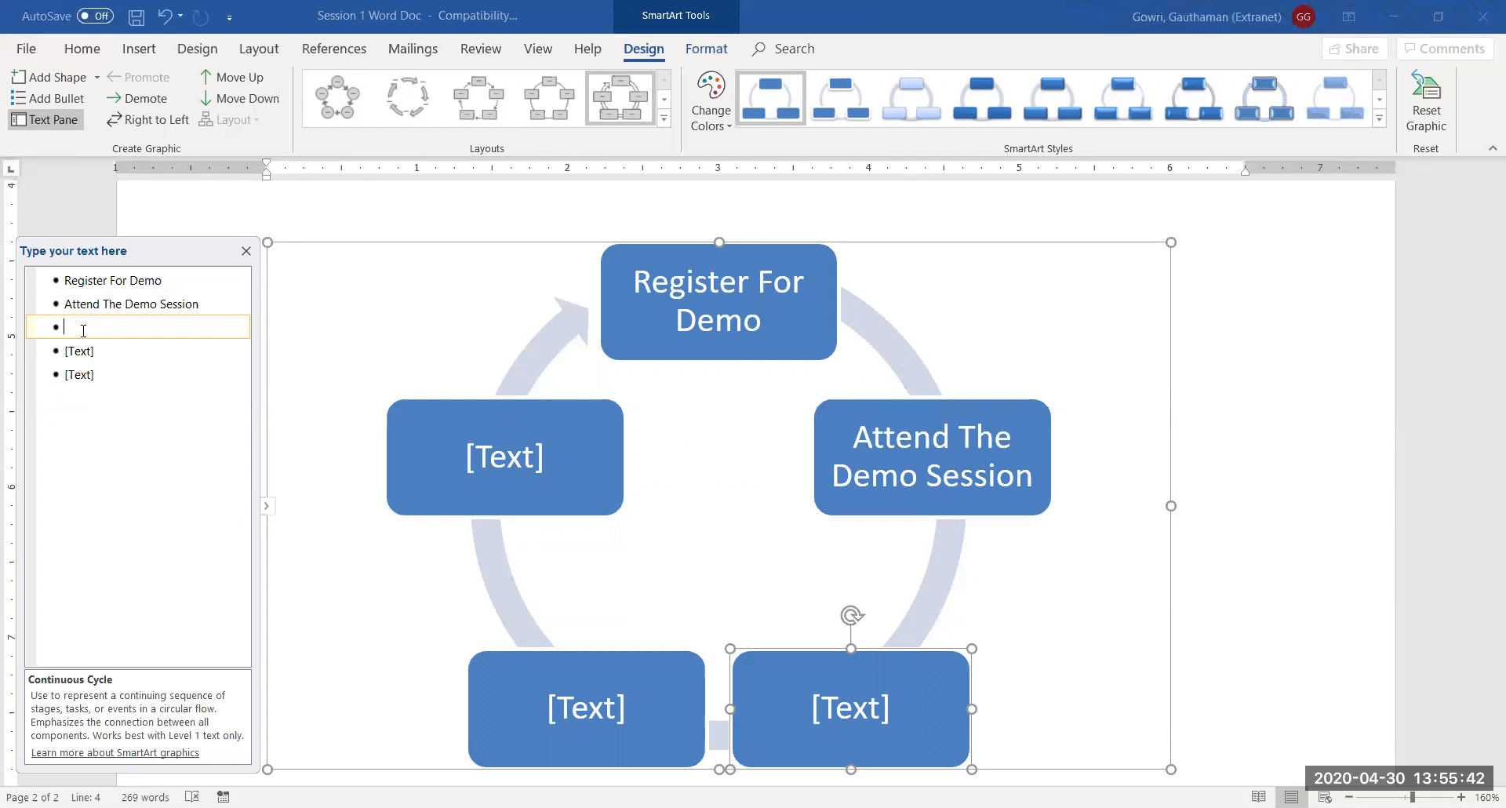
type("Pay The Fees")
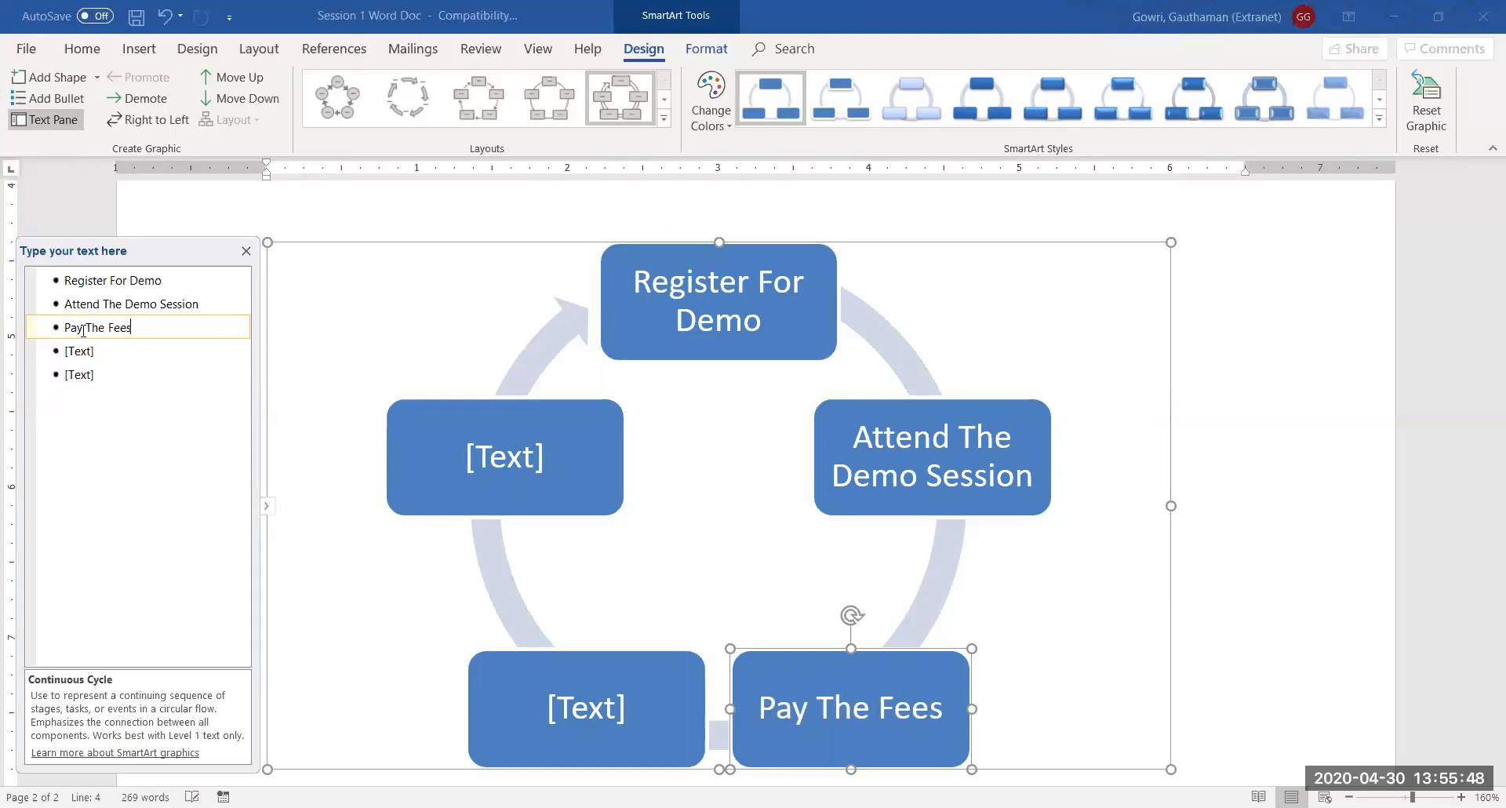
left_click(83, 352)
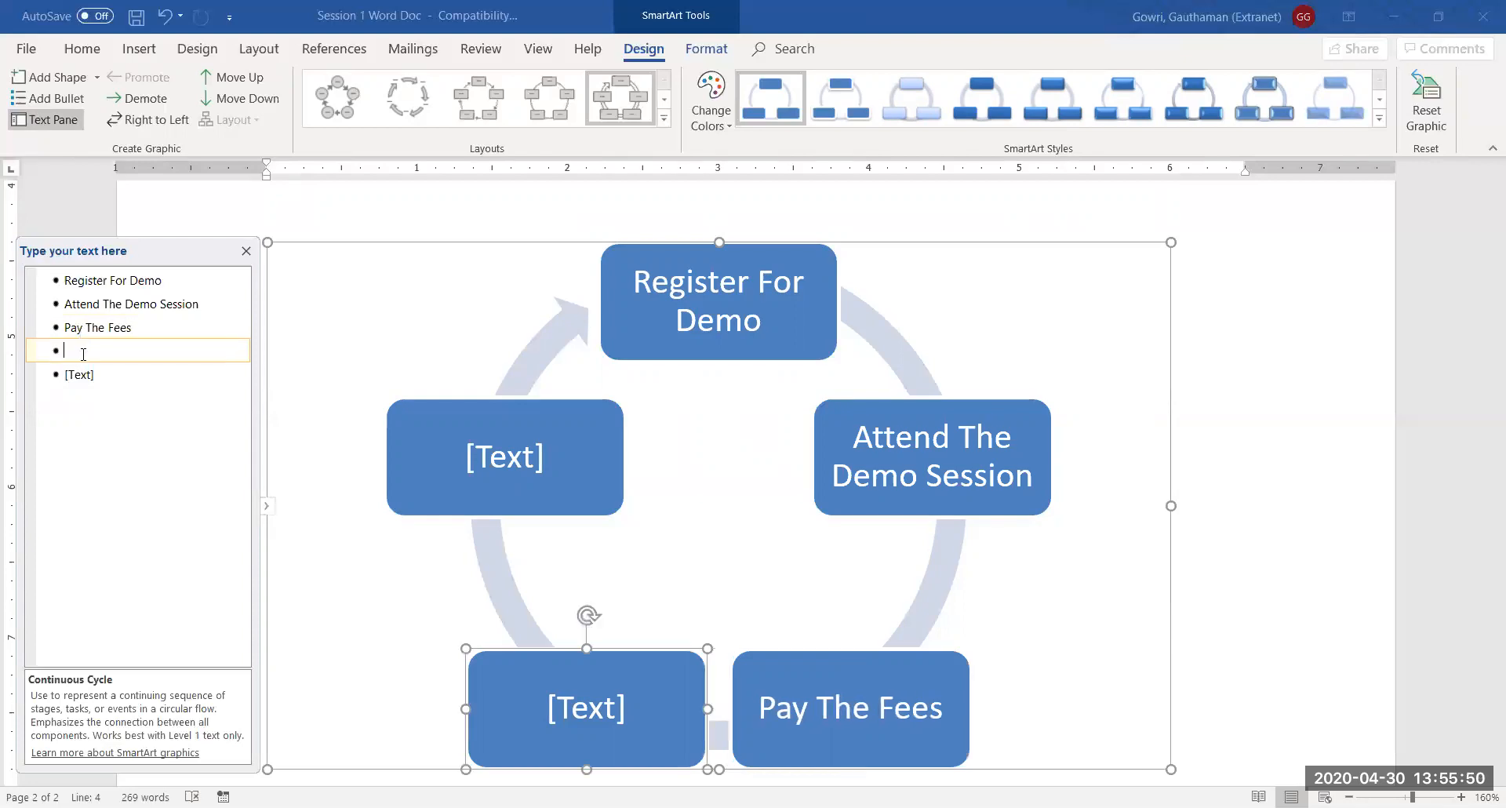
type("E")
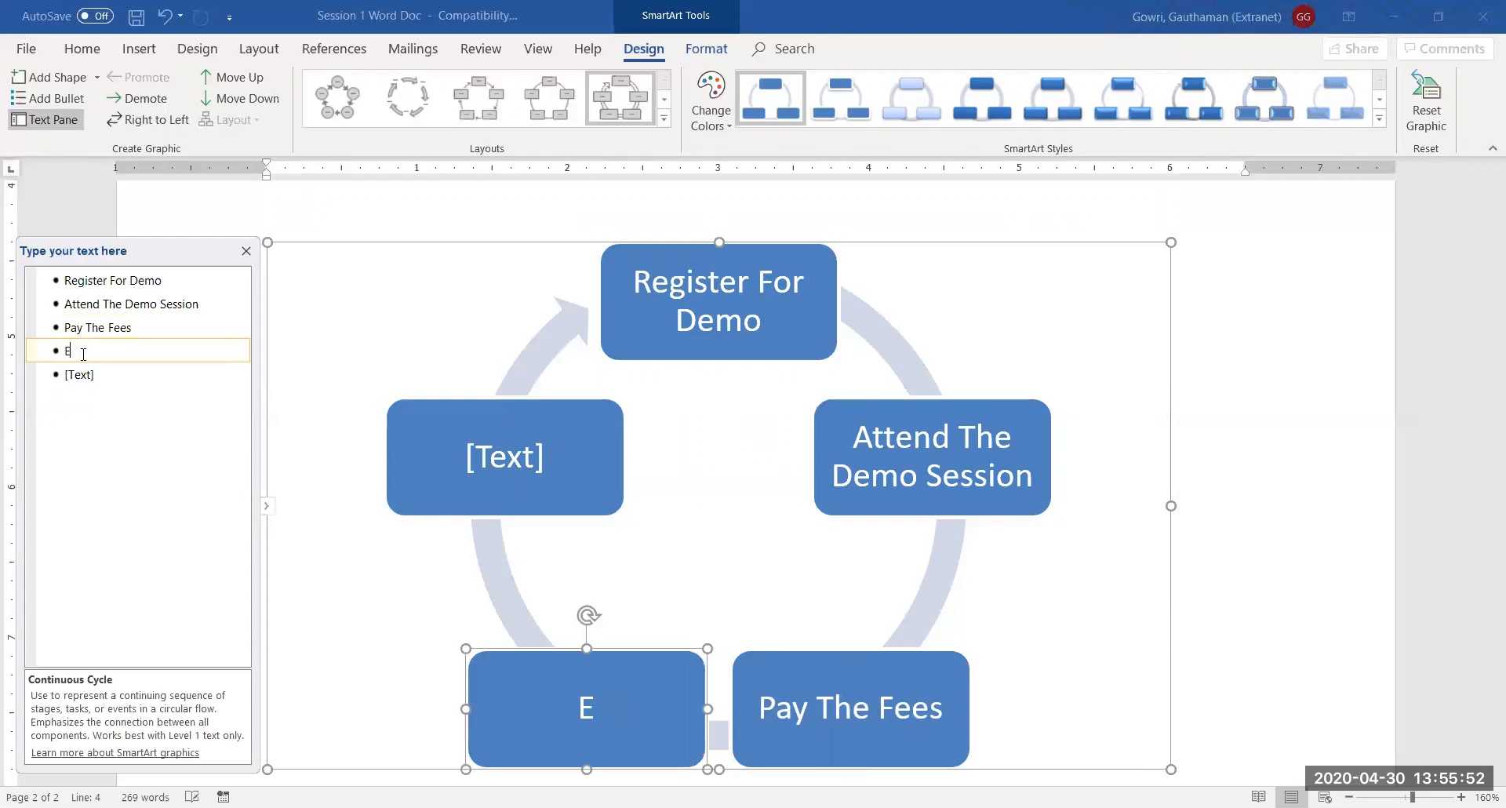
type("nroll For the C")
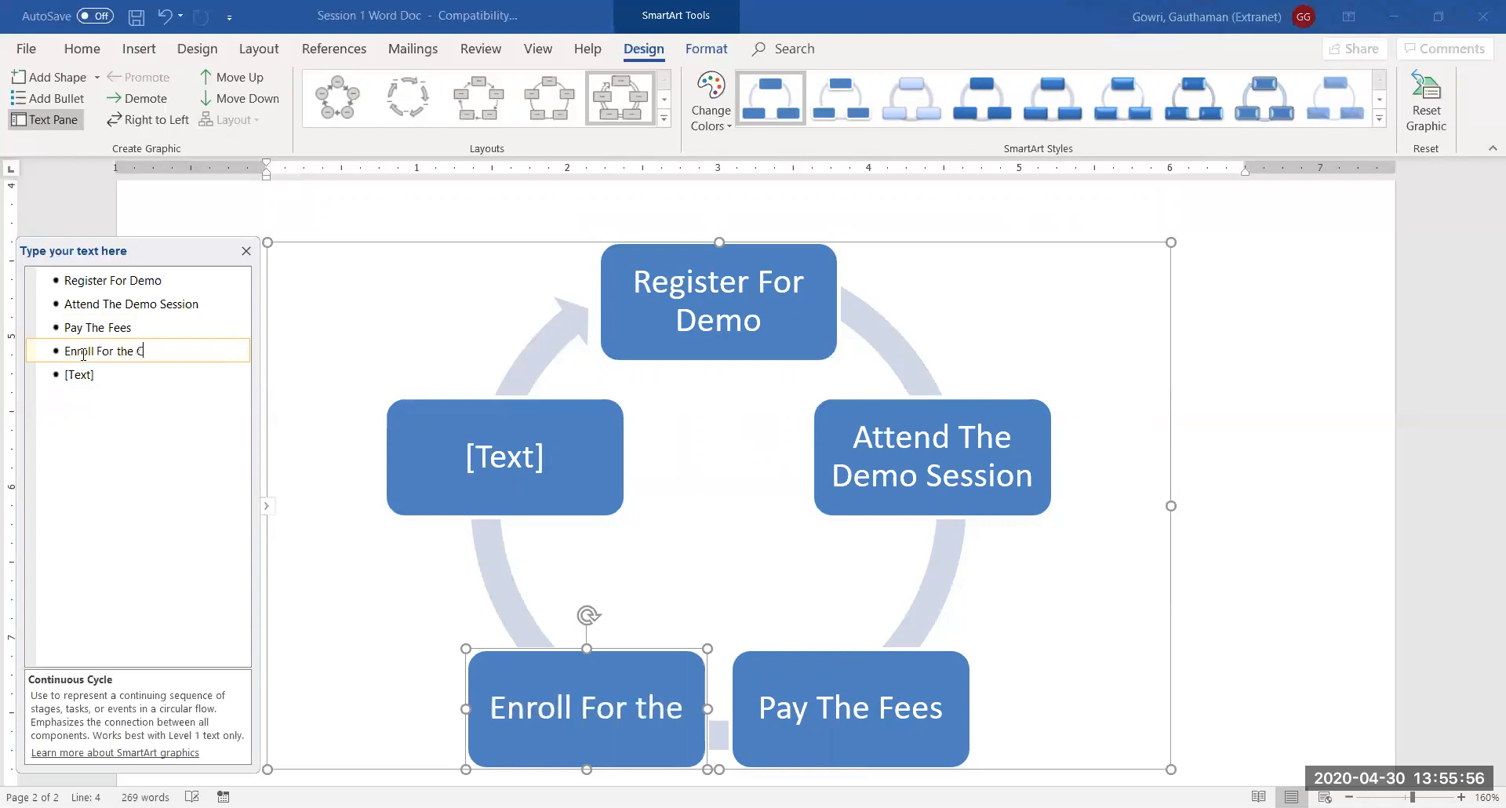
type("lass")
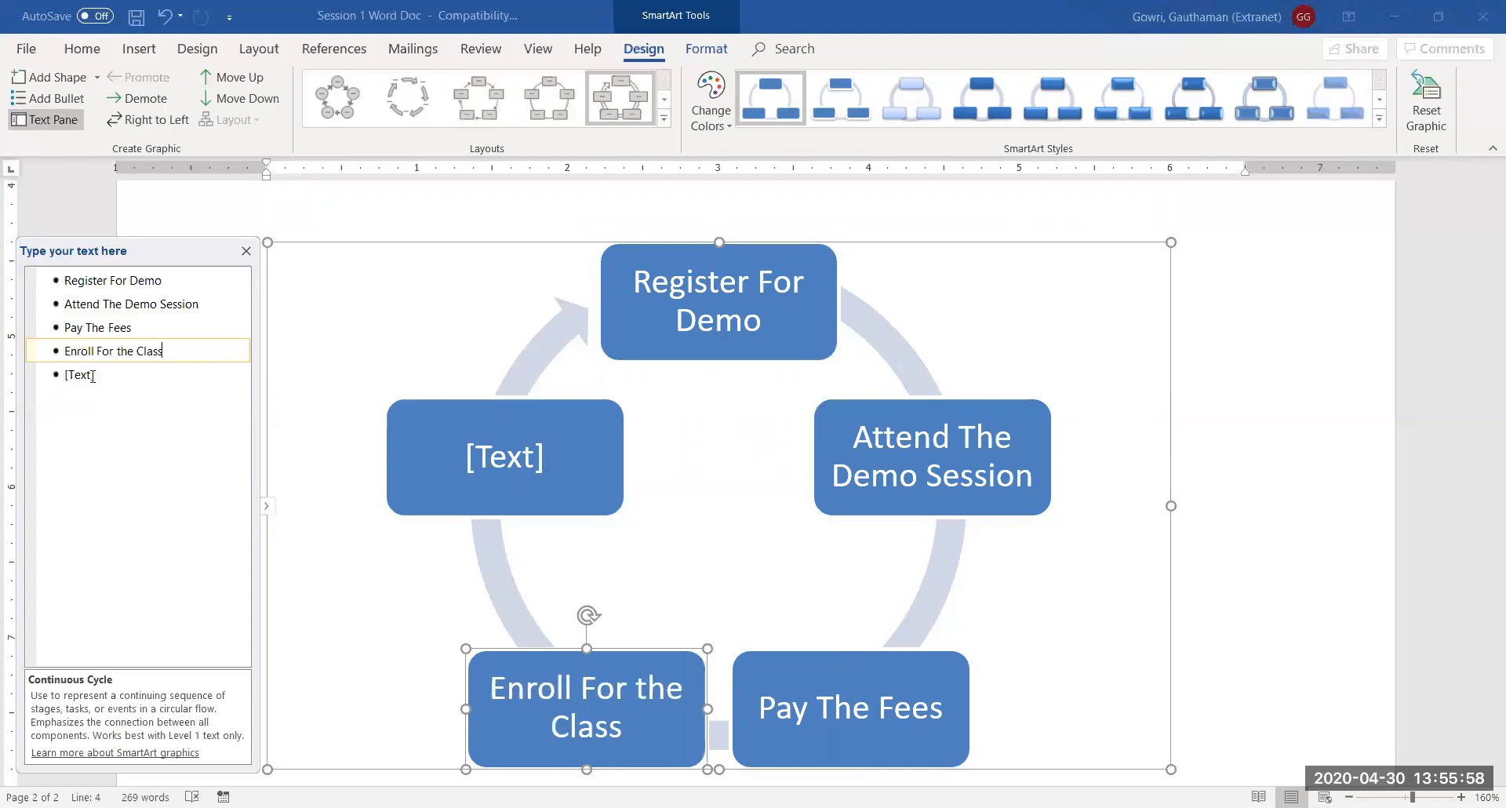
Step: Enter "Complete the course" as the fifth cycle item and add an empty sixth item after it
left_click(92, 377)
type("Co")
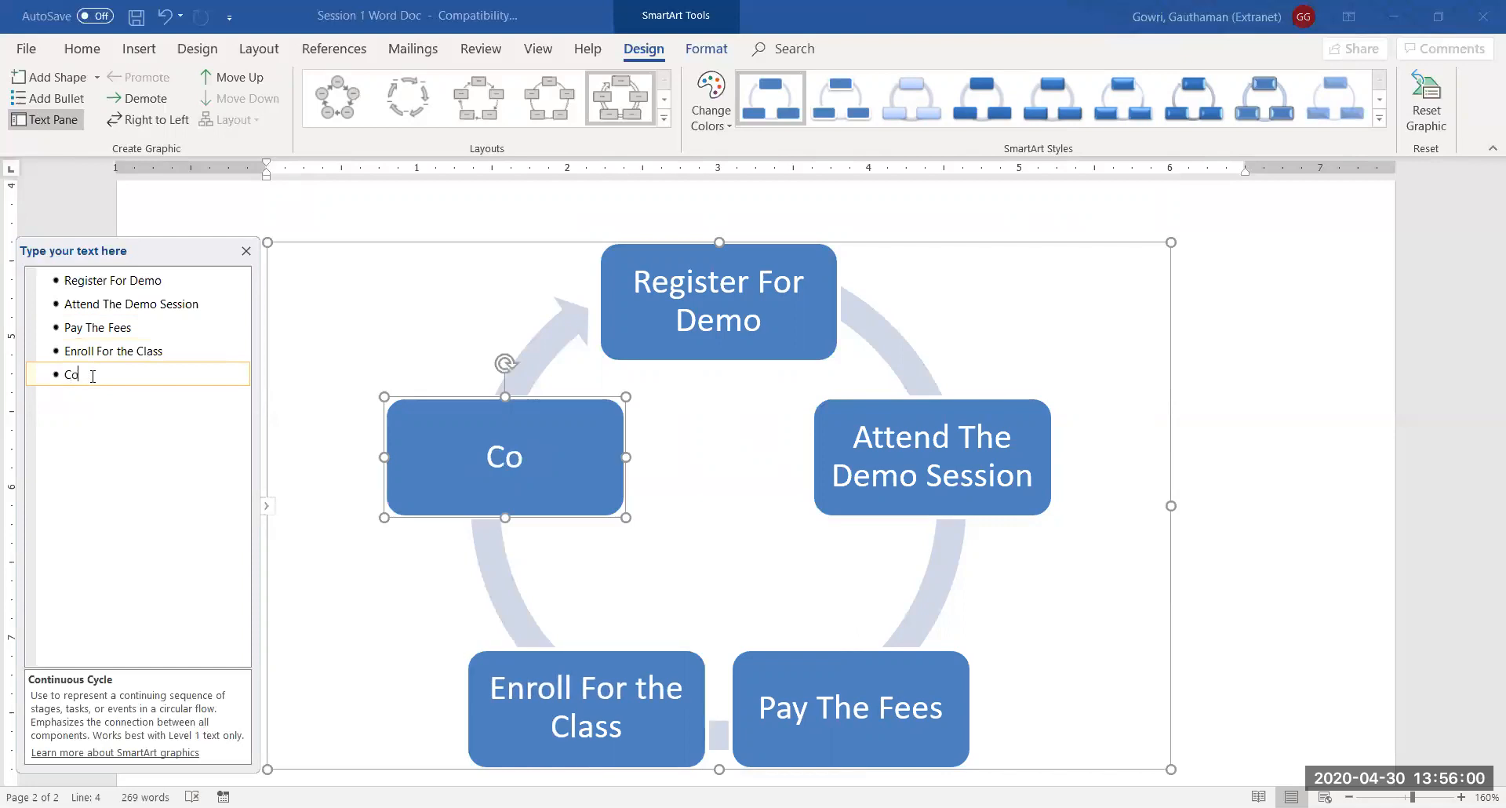
type("mplete the course")
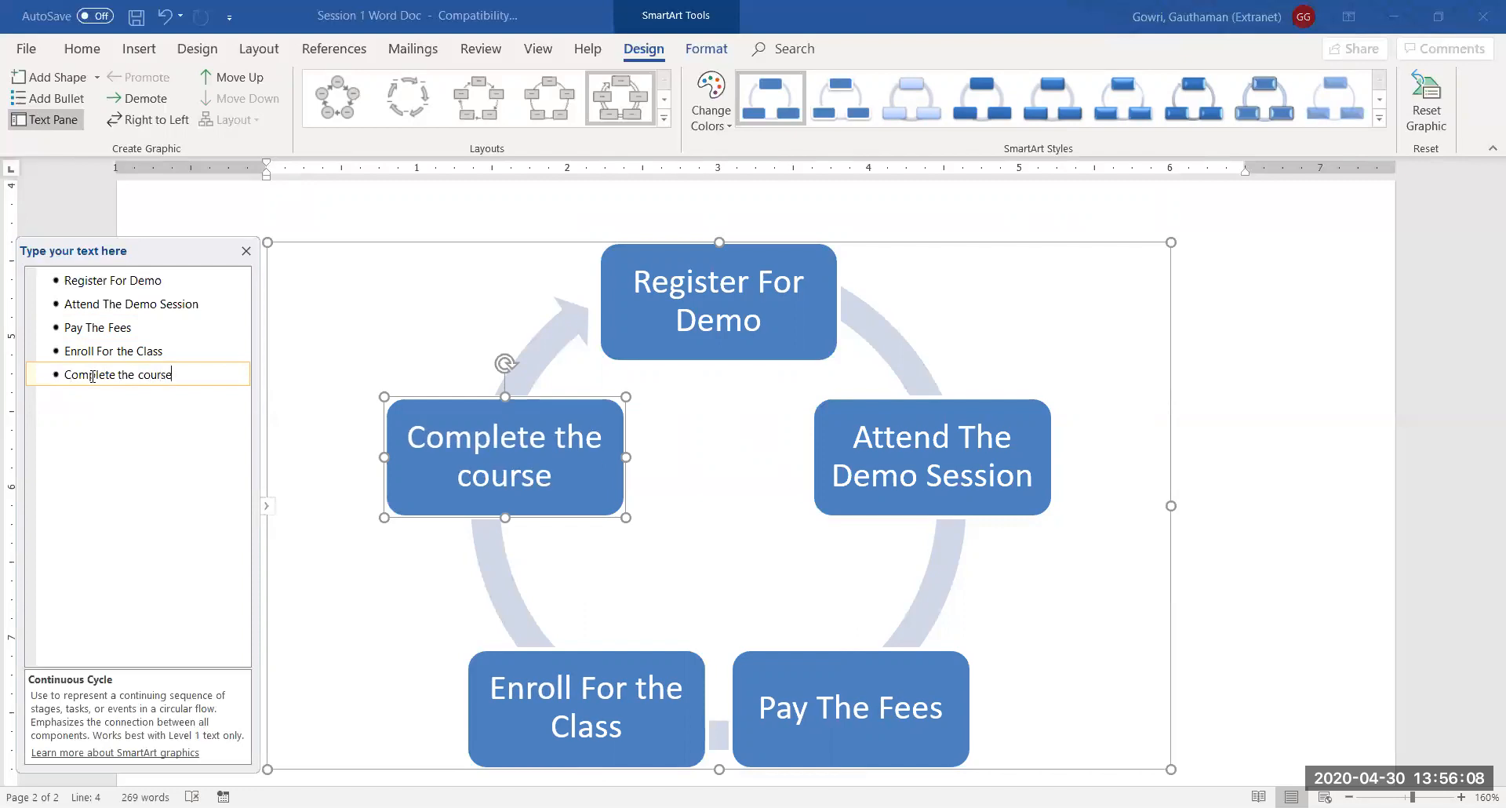
key("Return")
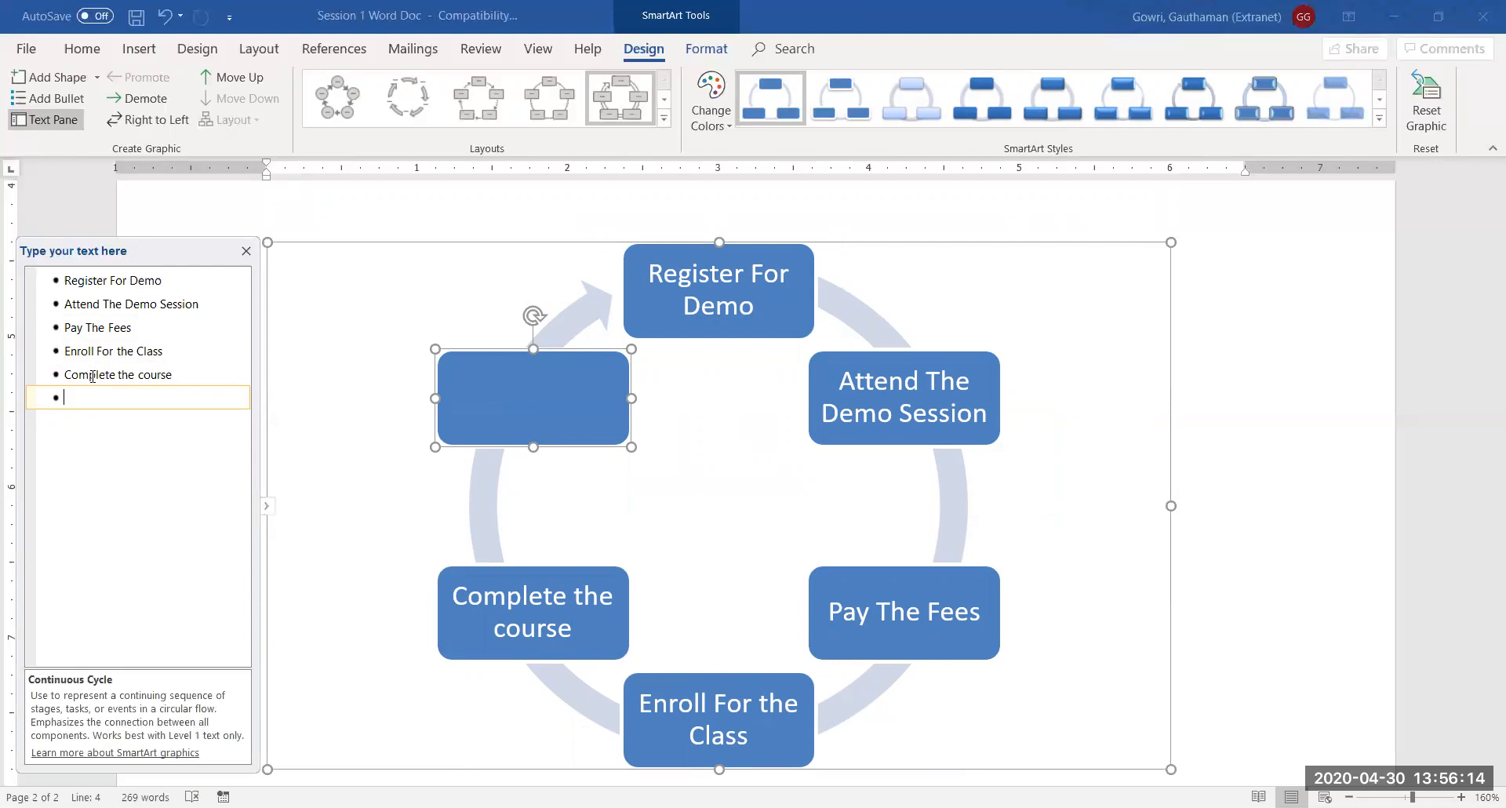
Step: Enter "Get The Certificate" as the sixth cycle item and insert an empty item after "Complete the course"
type("Get The C")
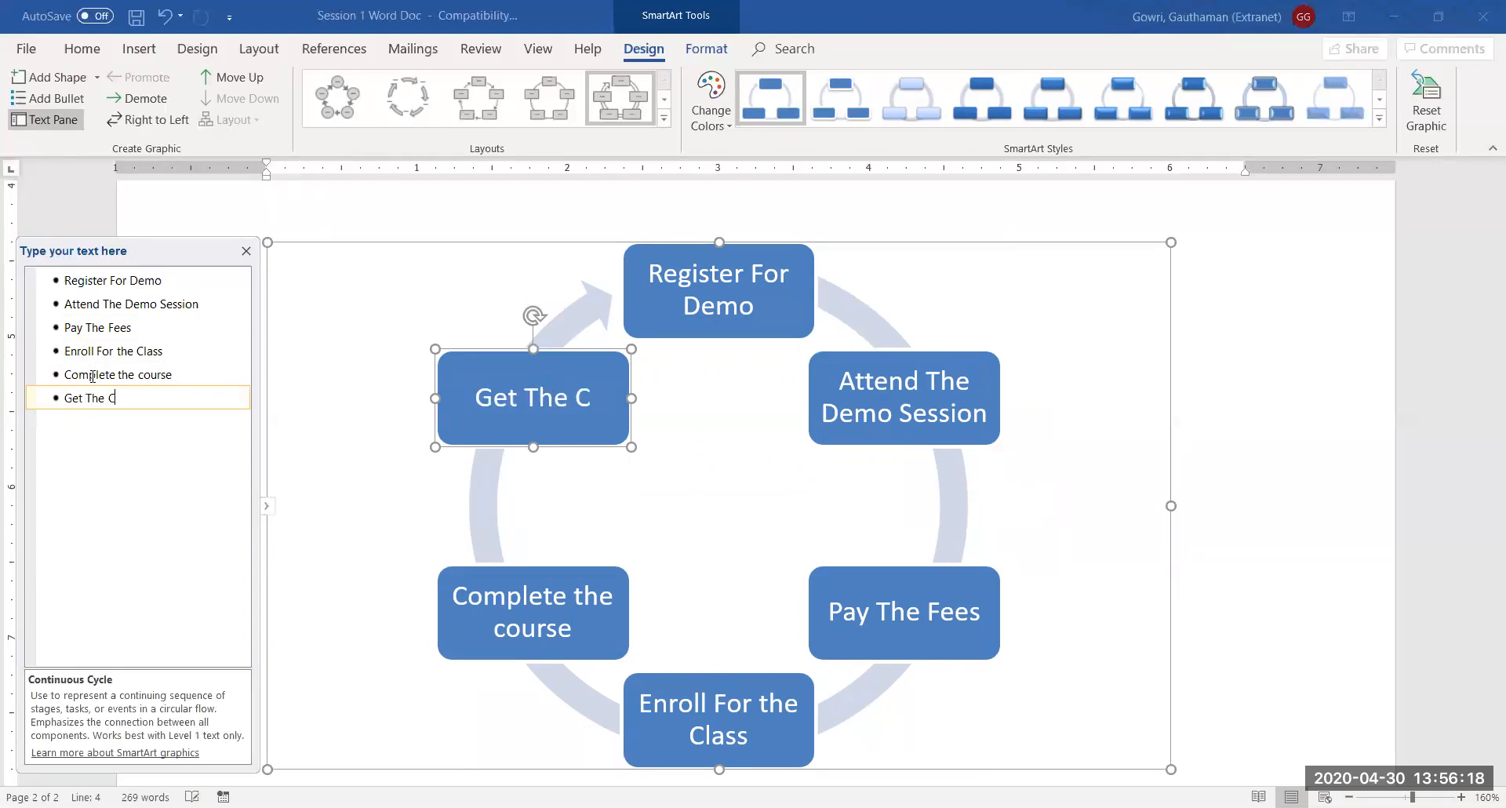
type("ertificate")
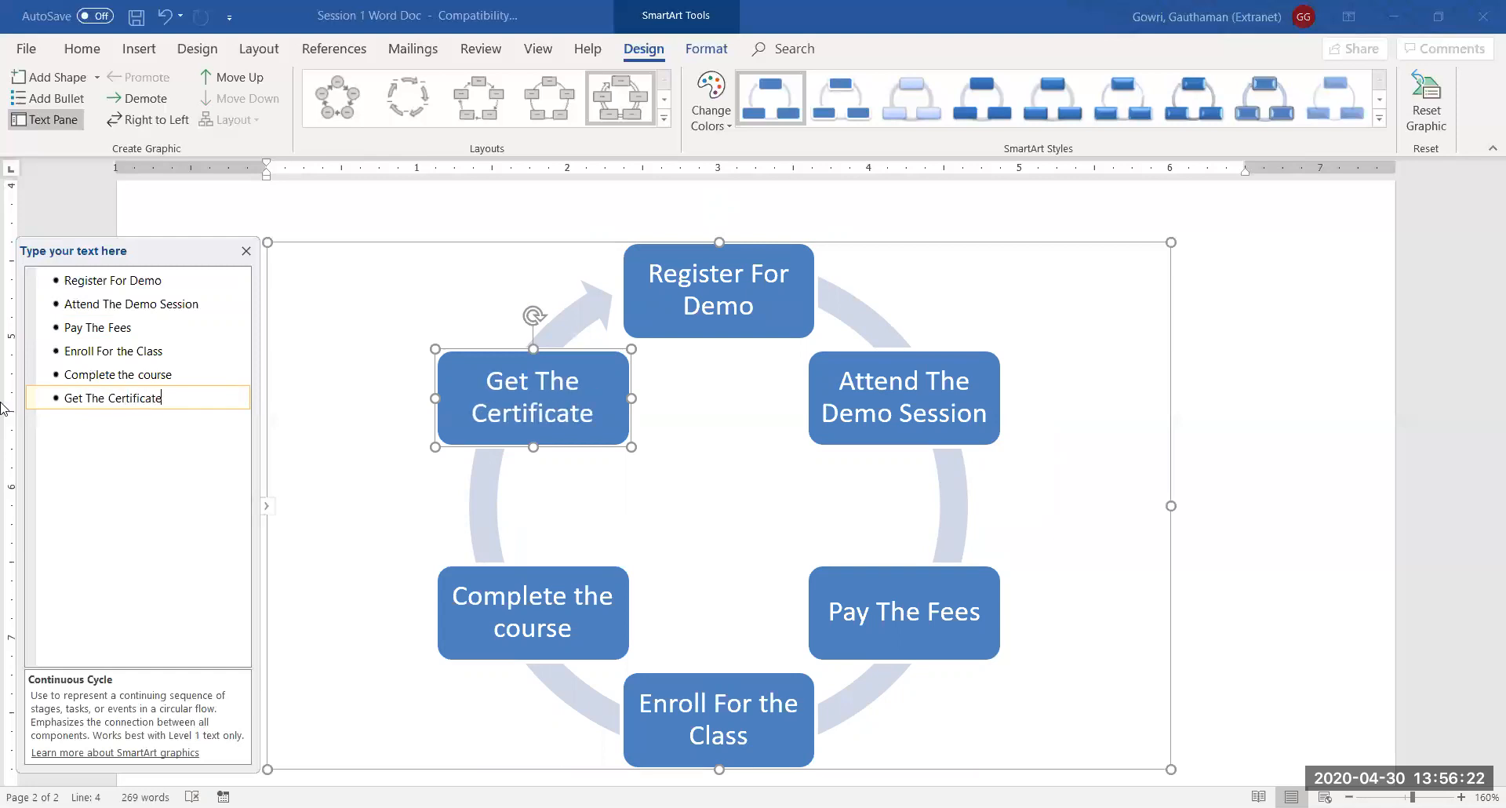
left_click(188, 378)
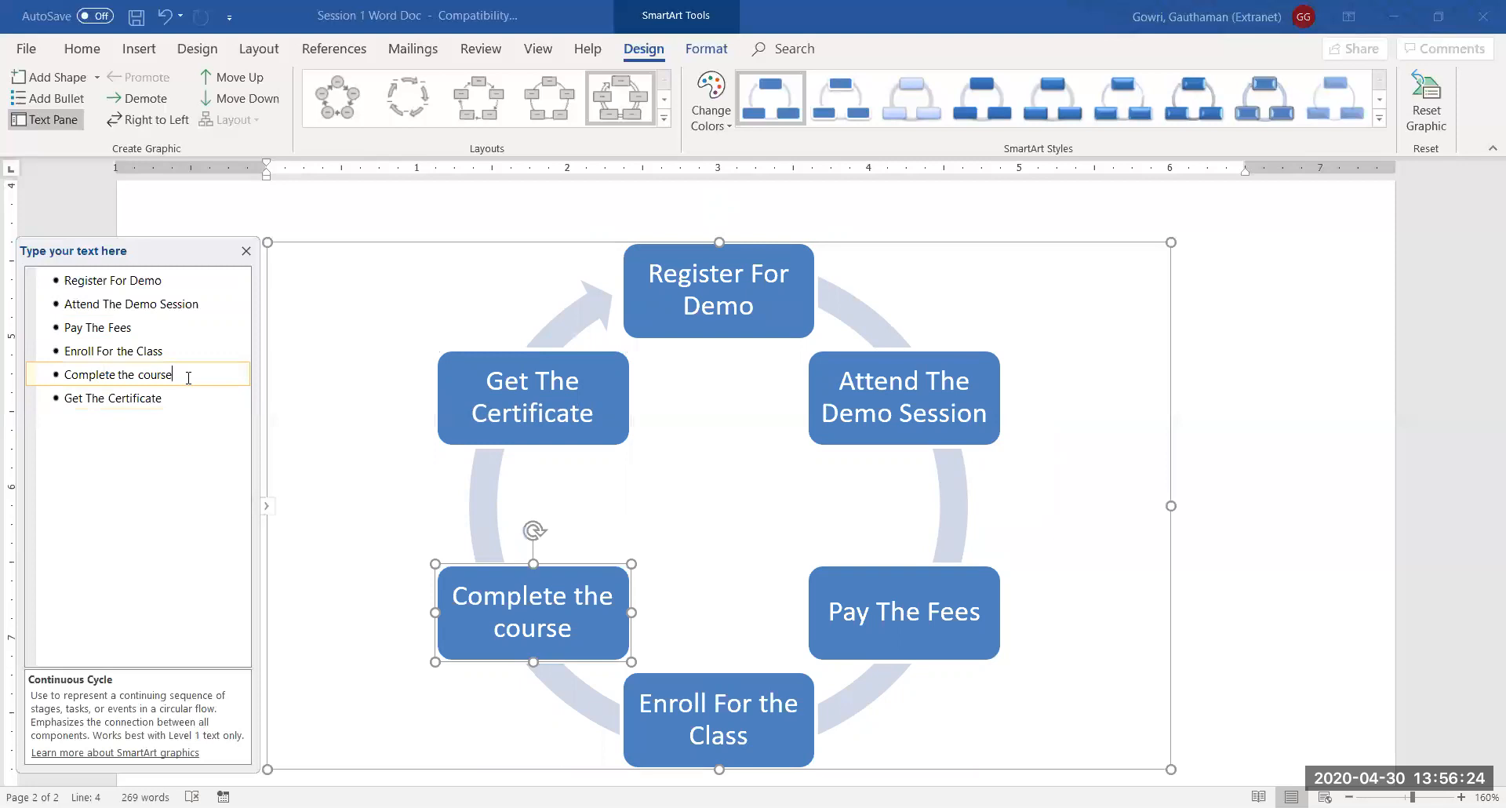
key("Return")
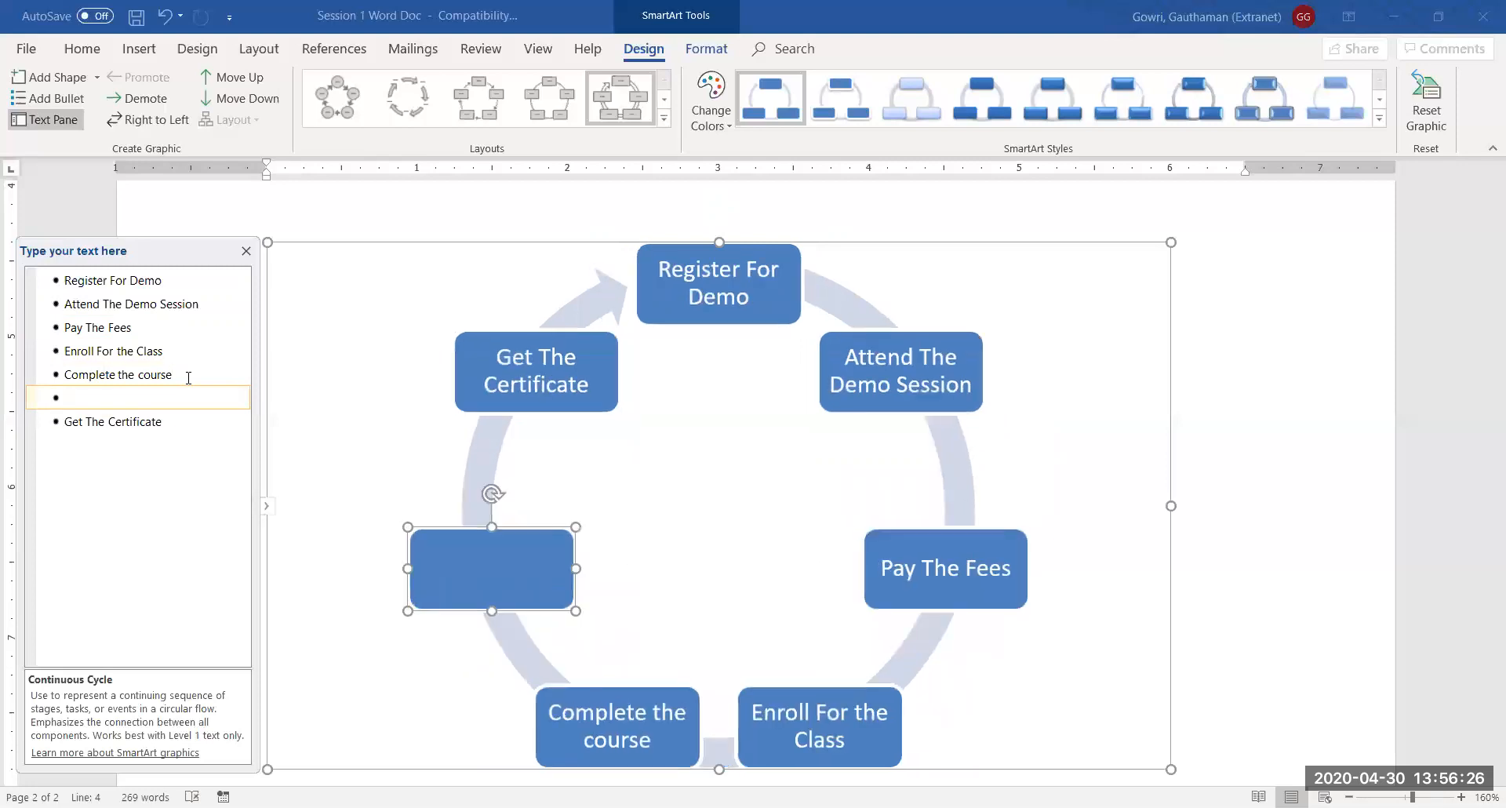
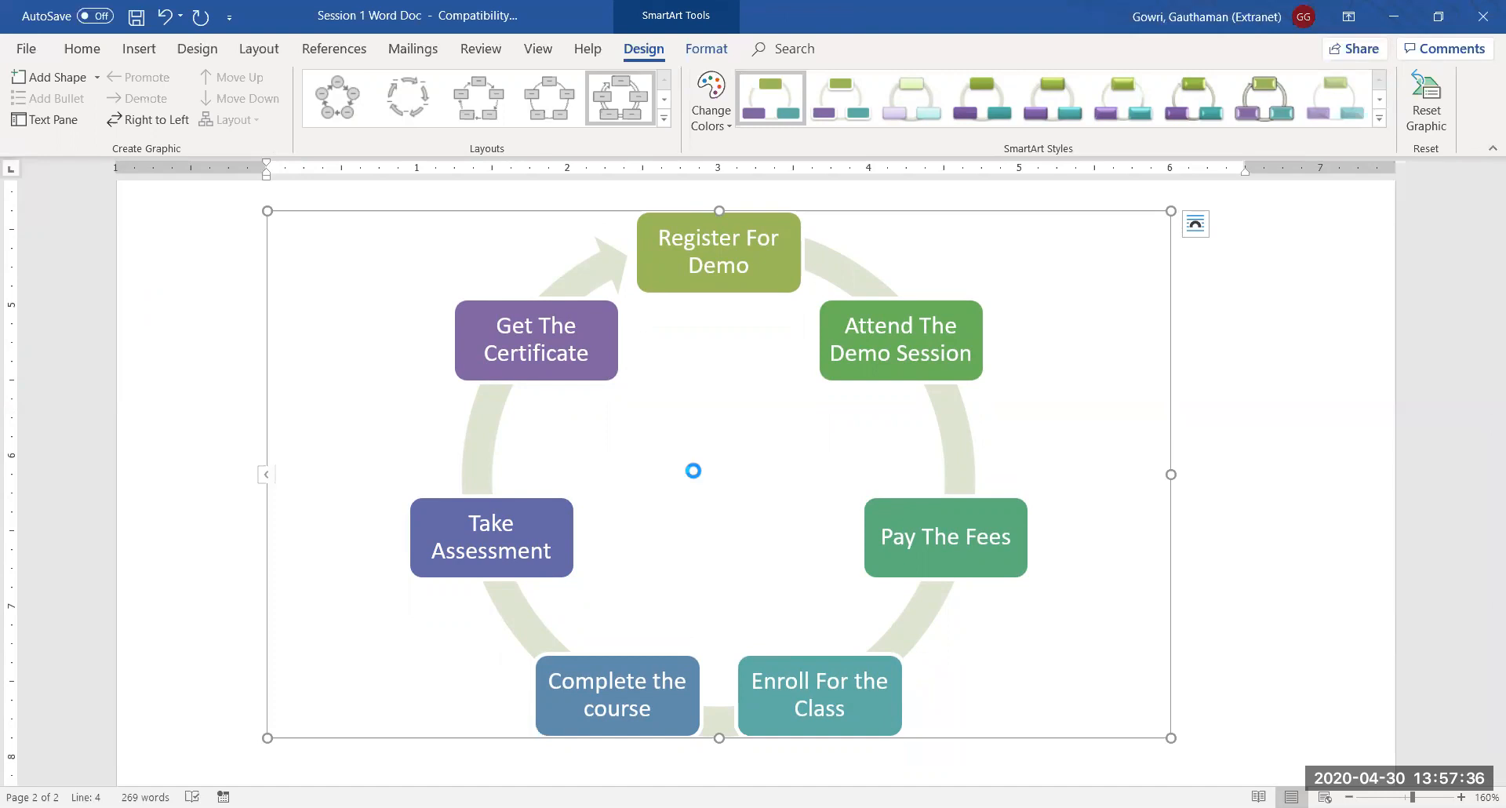
Step: Paste the enrolment cycle into the blank document to check its text list, and close that document
key("alt+Tab")
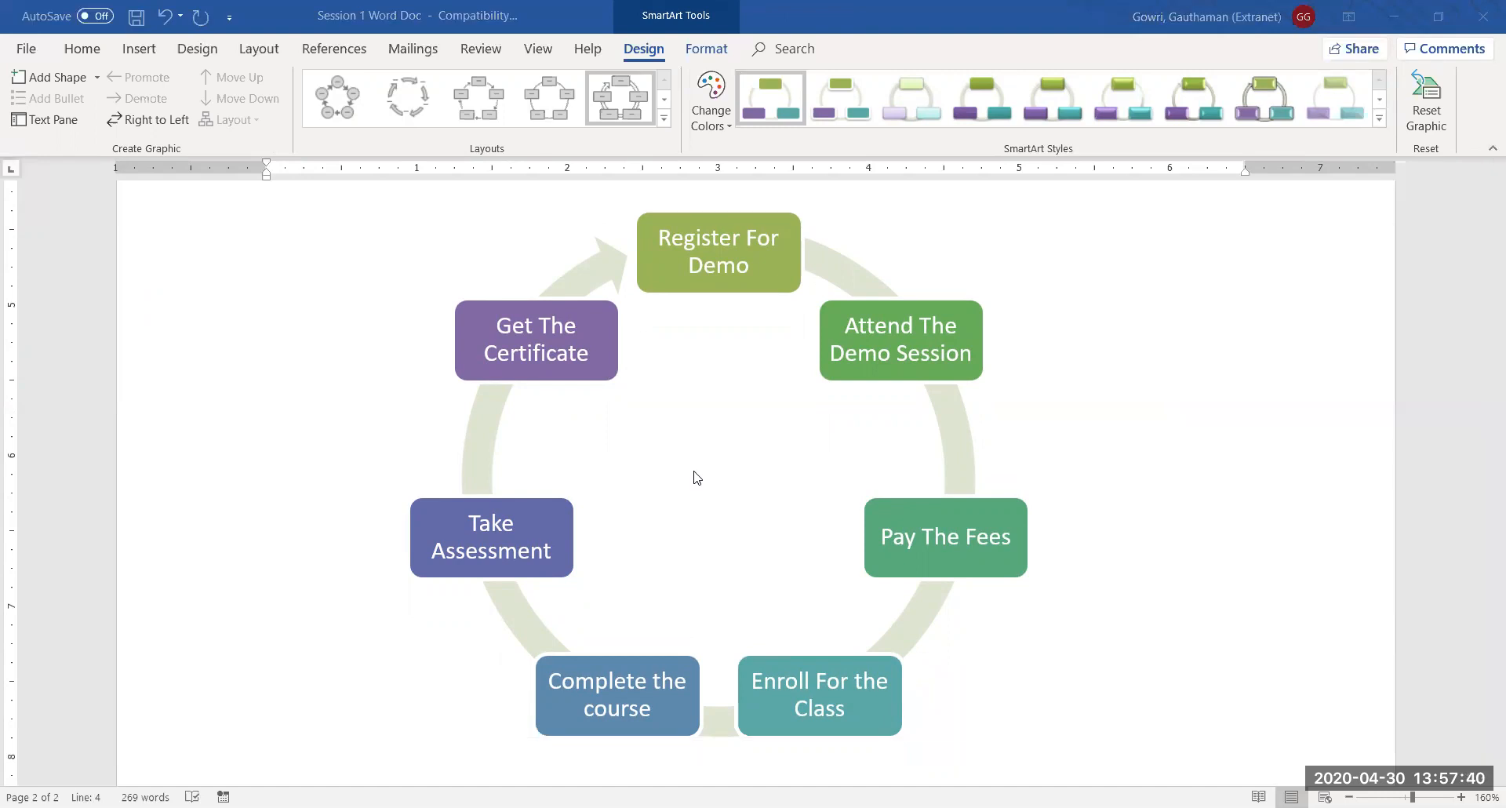
key("alt+Tab")
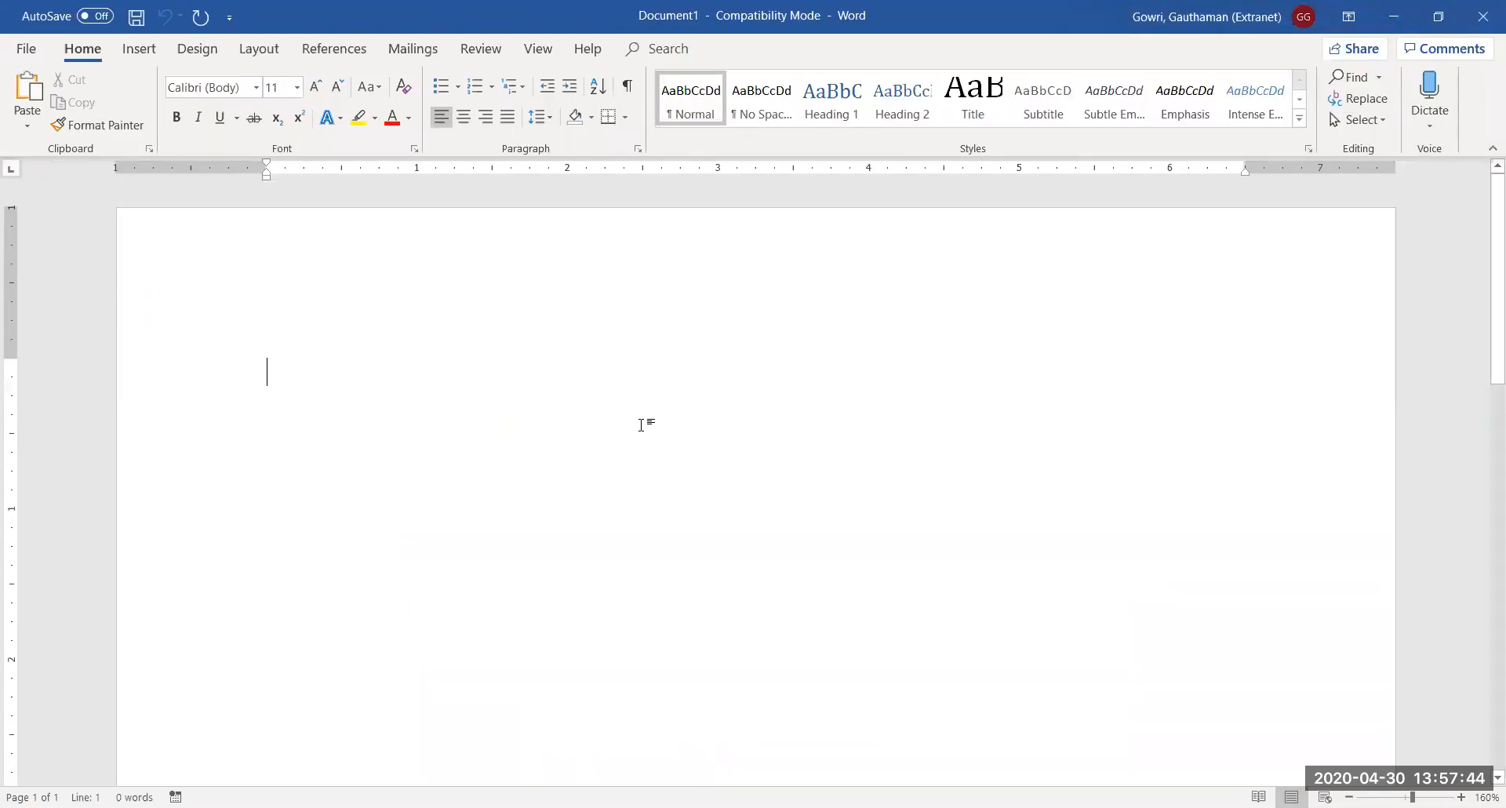
key("ctrl+v")
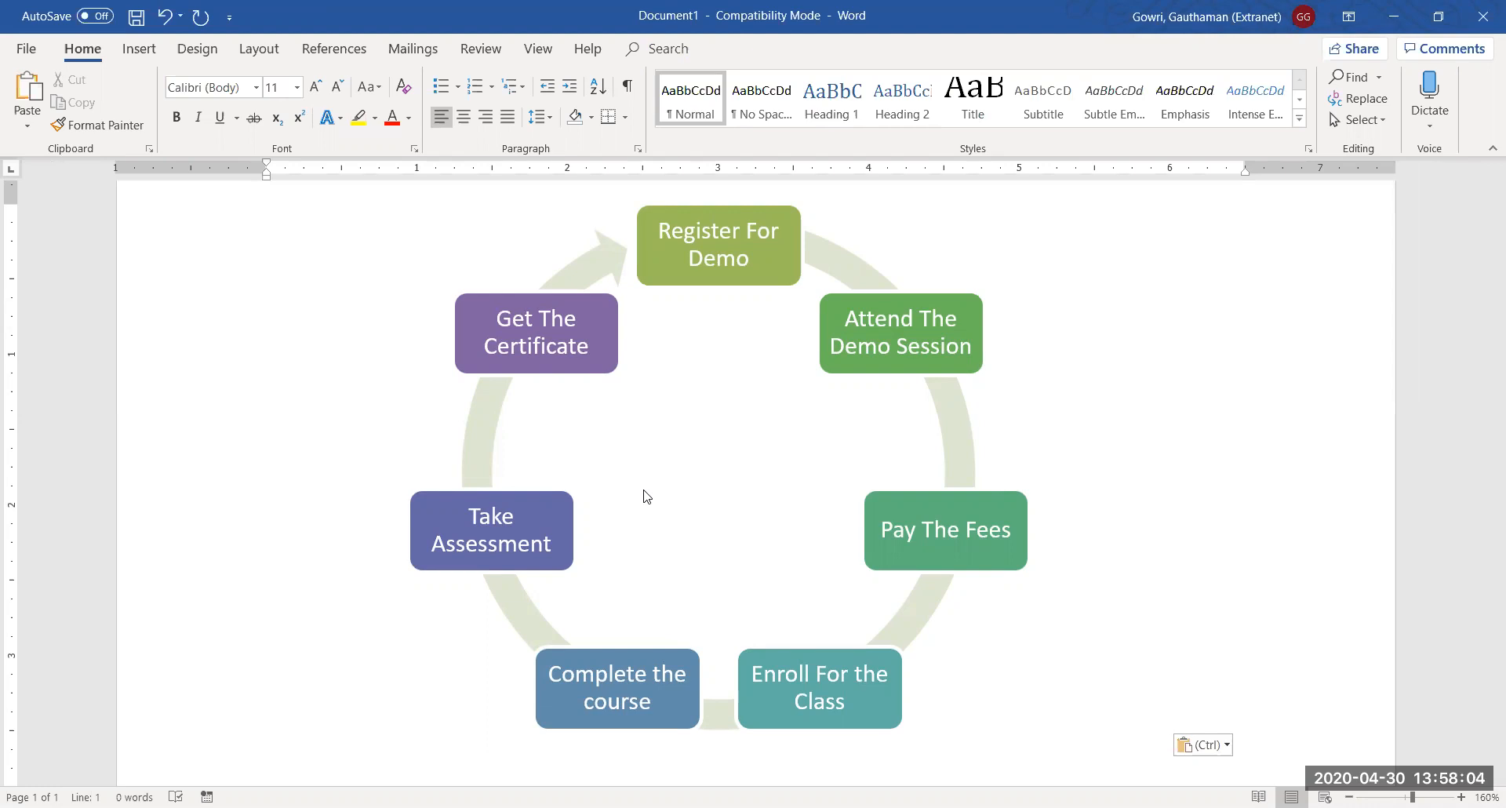
left_click(676, 462)
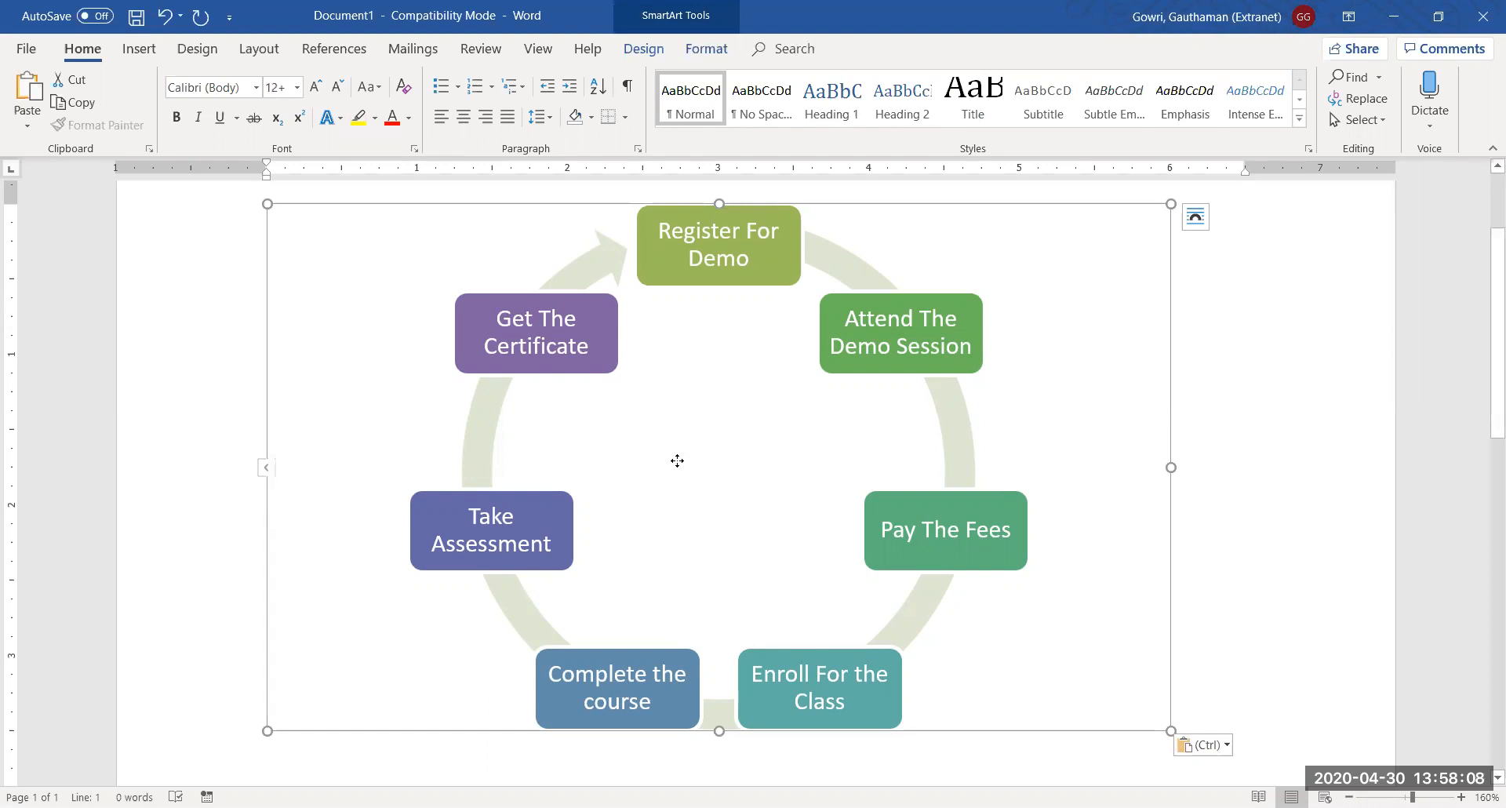
left_click(267, 469)
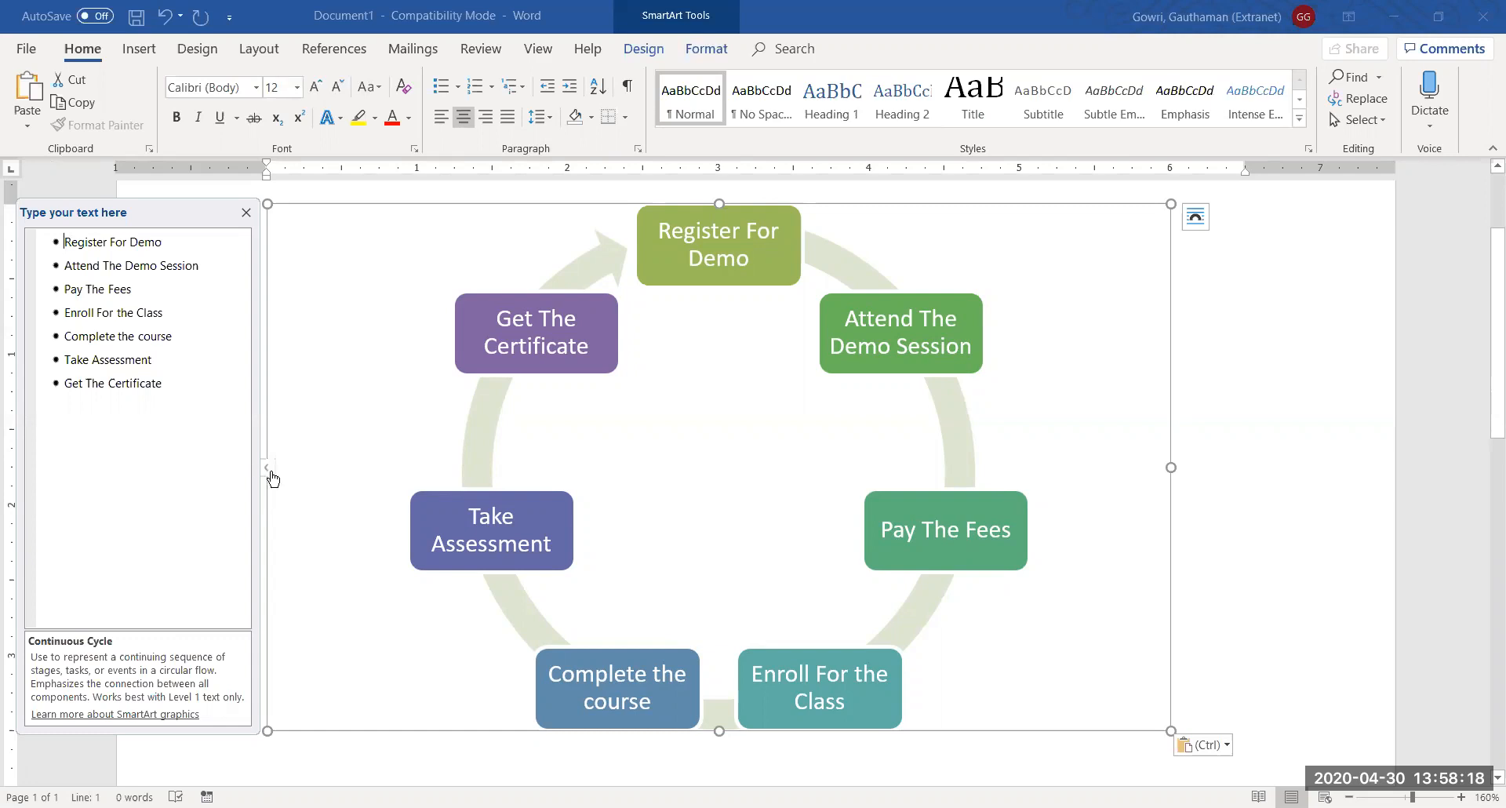
left_click(270, 474)
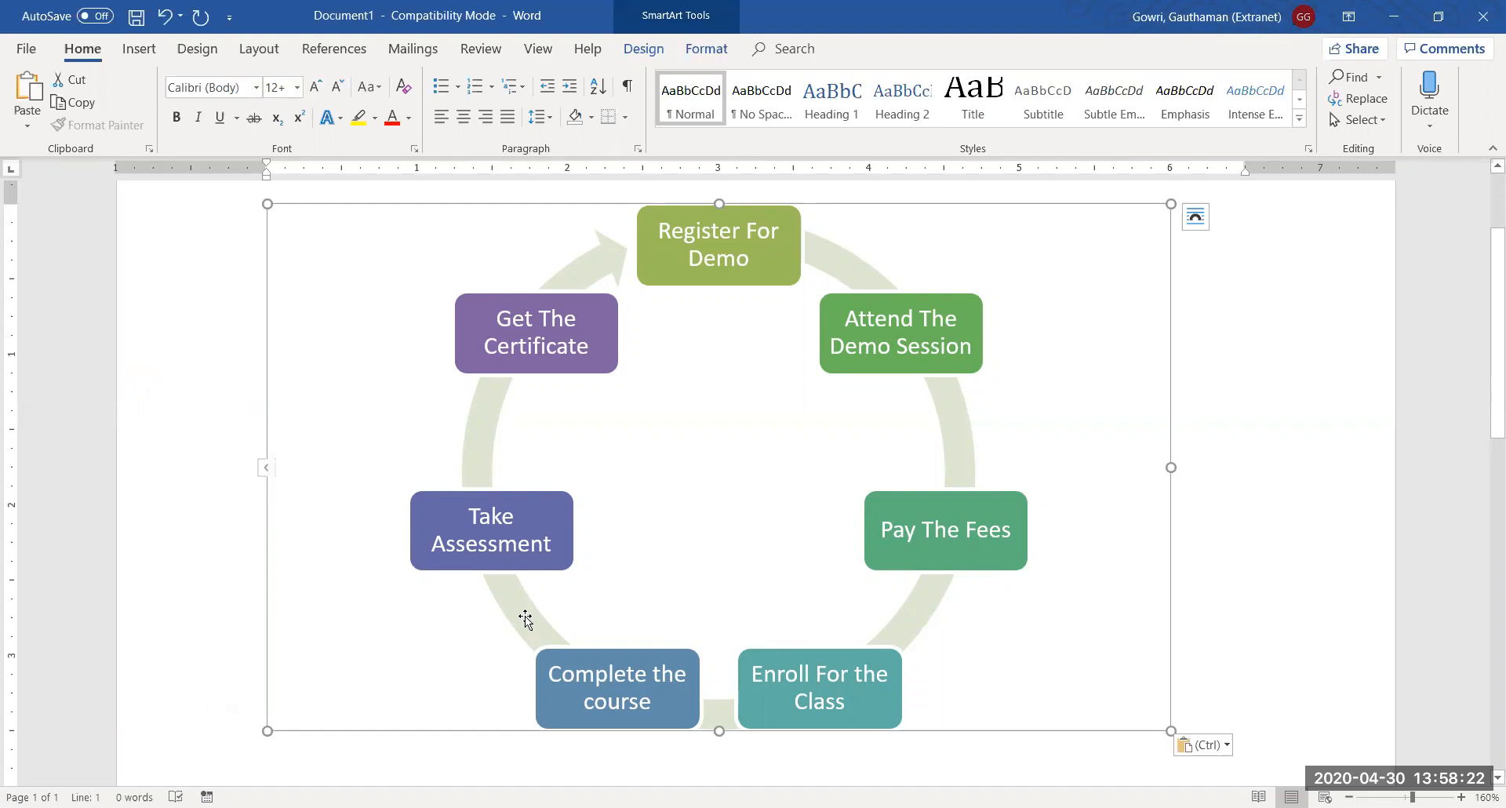
left_click(1484, 14)
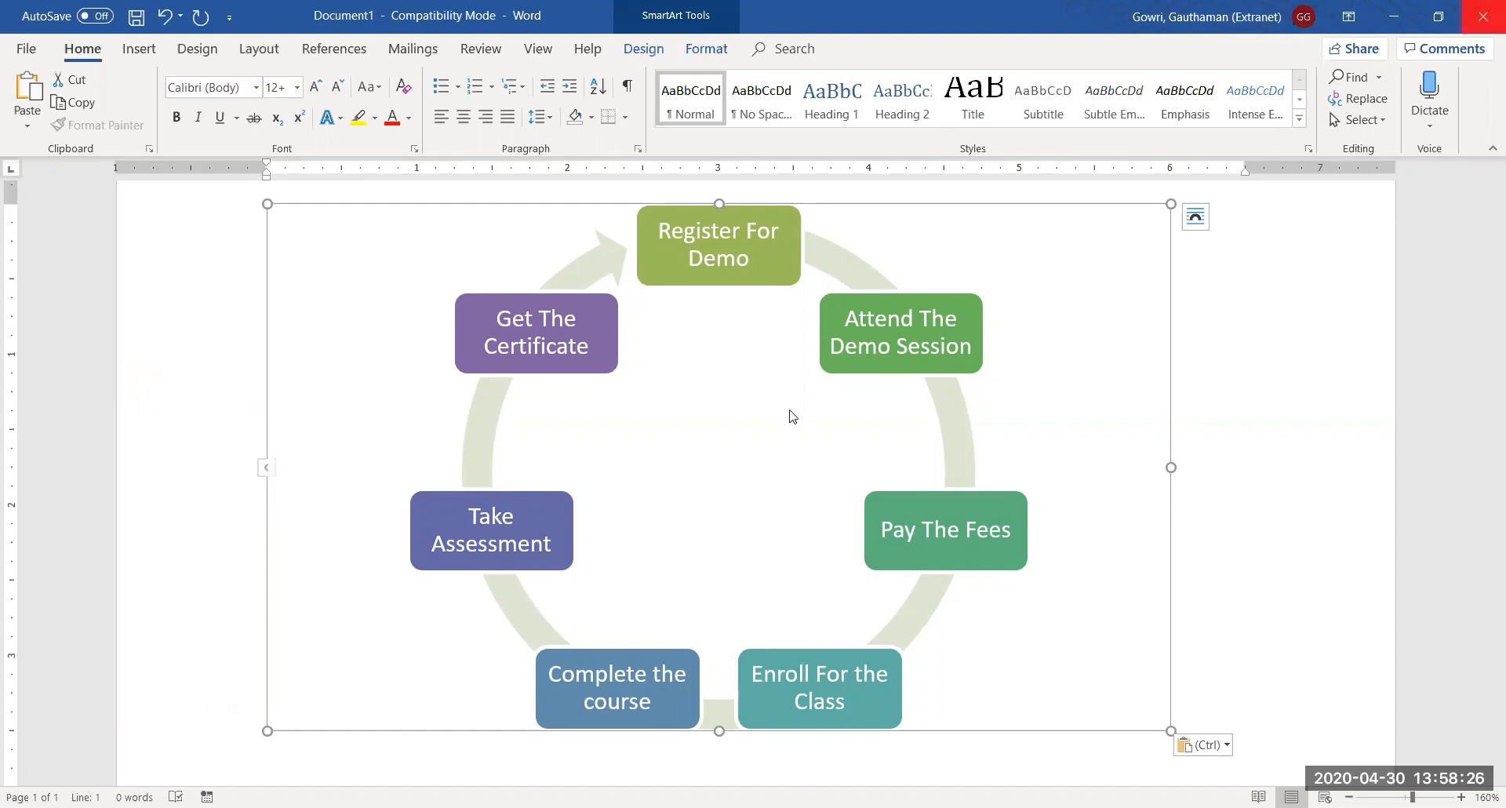
left_click(844, 553)
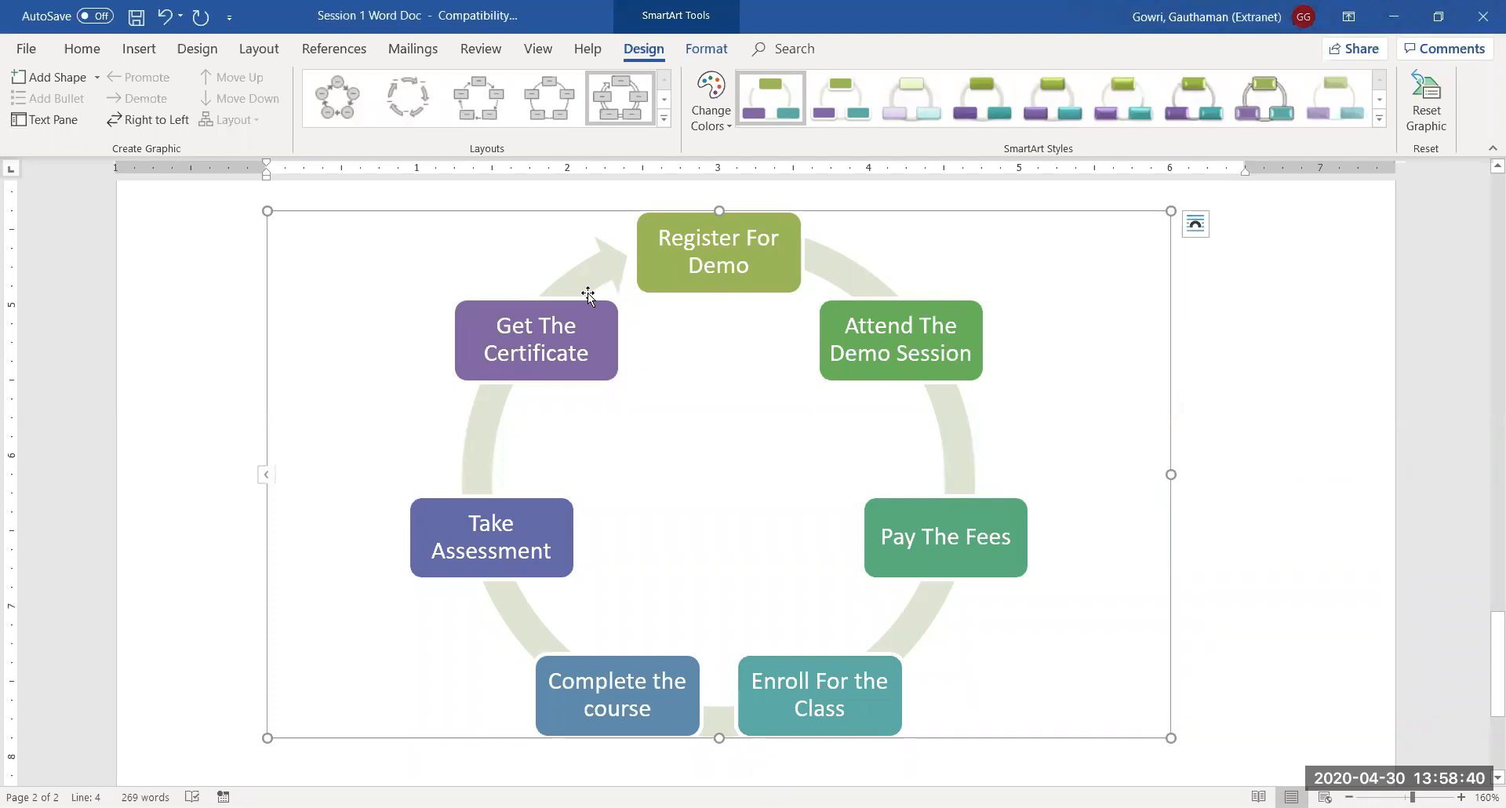
Step: Try a circles-and-arrows cycle layout and the Cycle Matrix, Gear and Circle Arrow Process layouts on the enrolment SmartArt
left_click(330, 116)
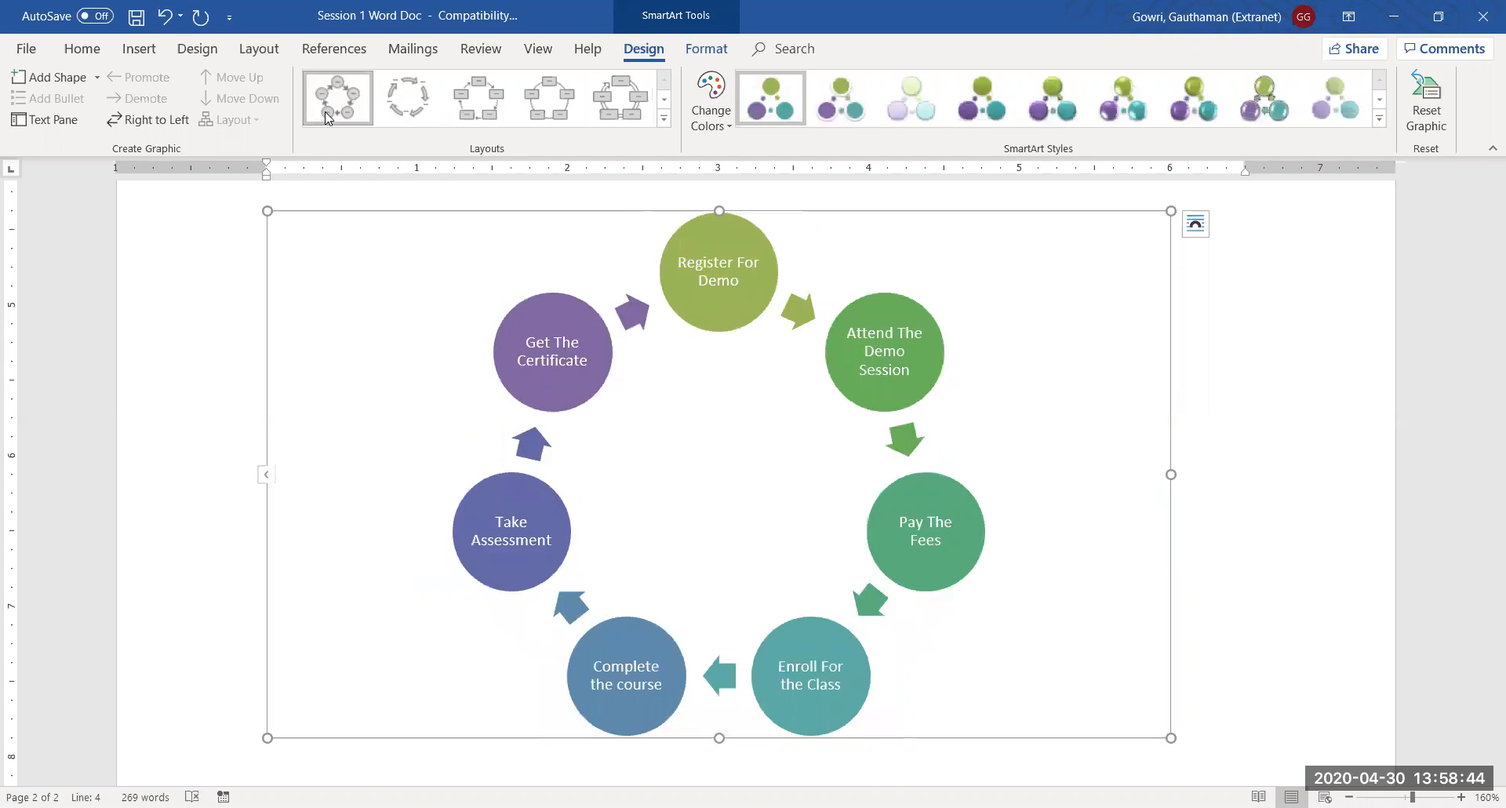
left_click(665, 121)
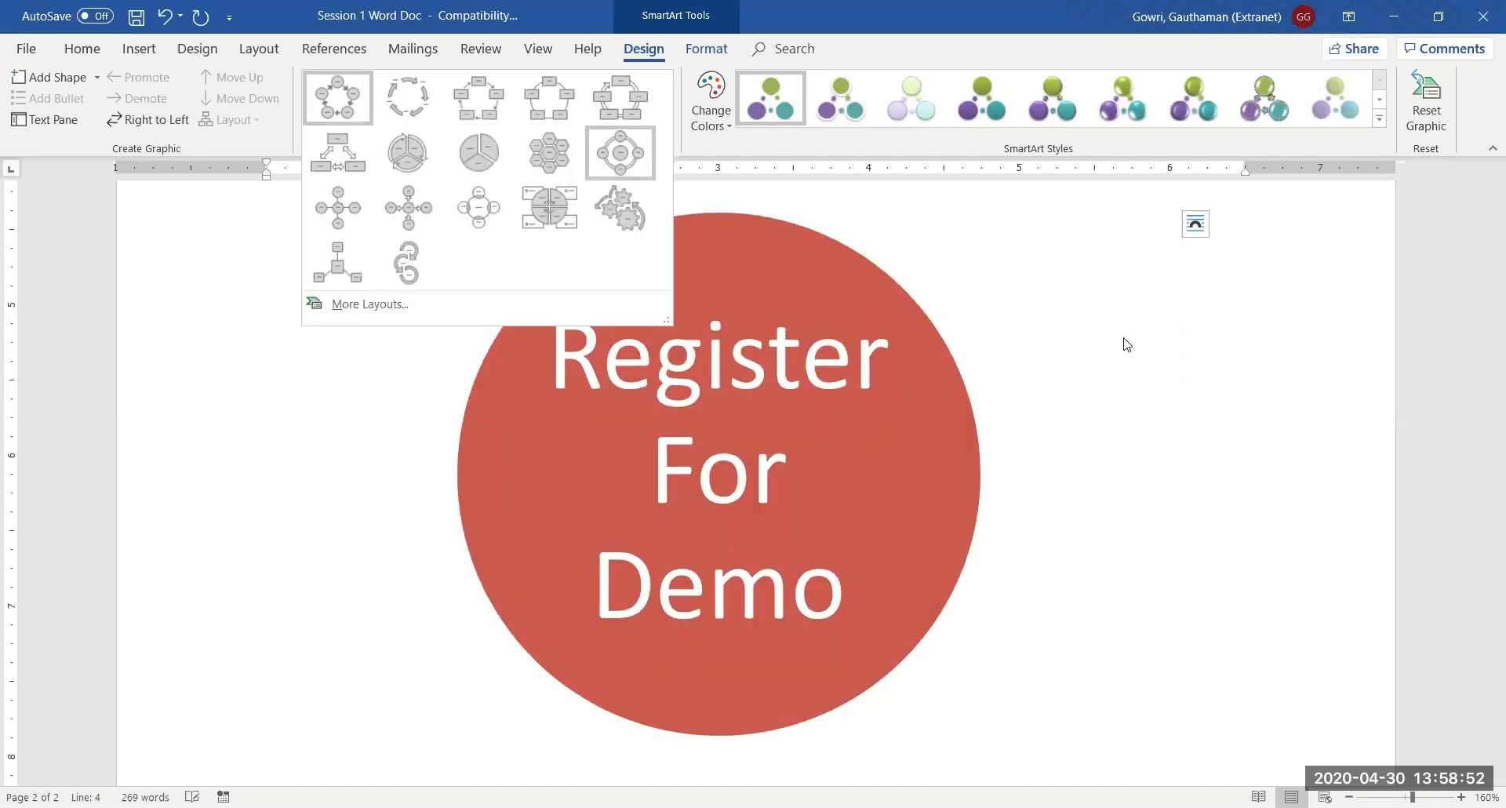
left_click(574, 213)
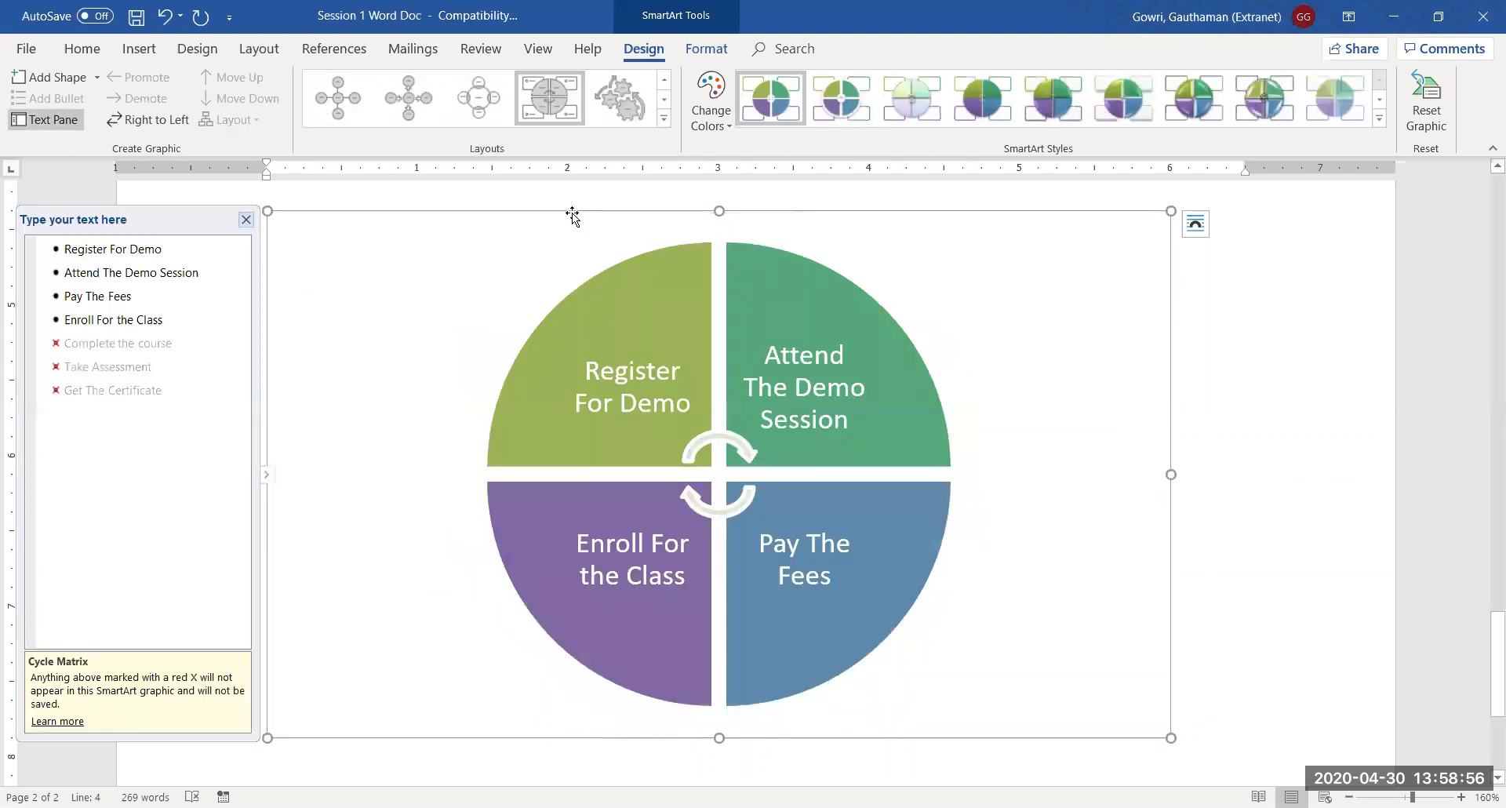
left_click(622, 108)
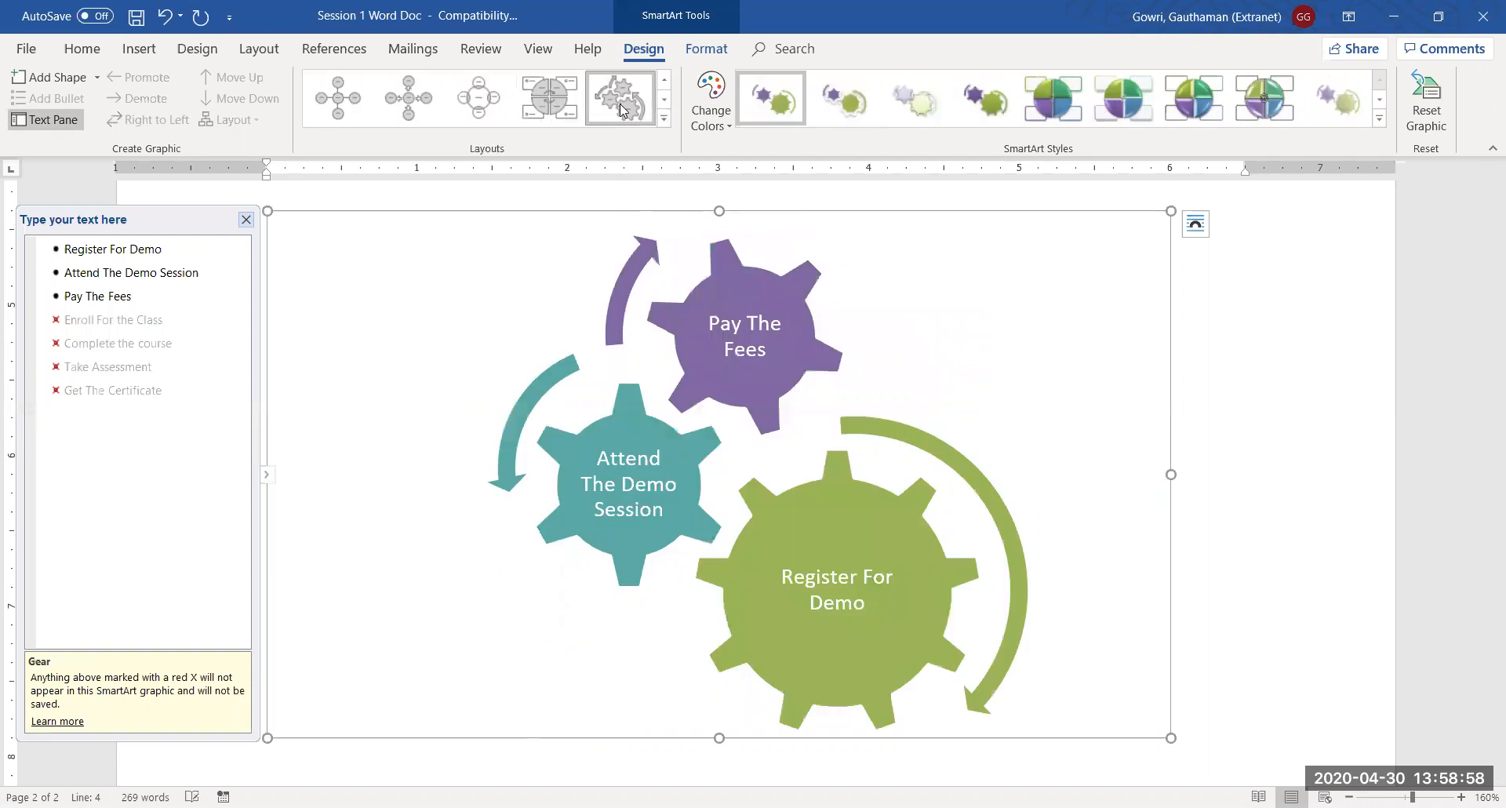
left_click(665, 123)
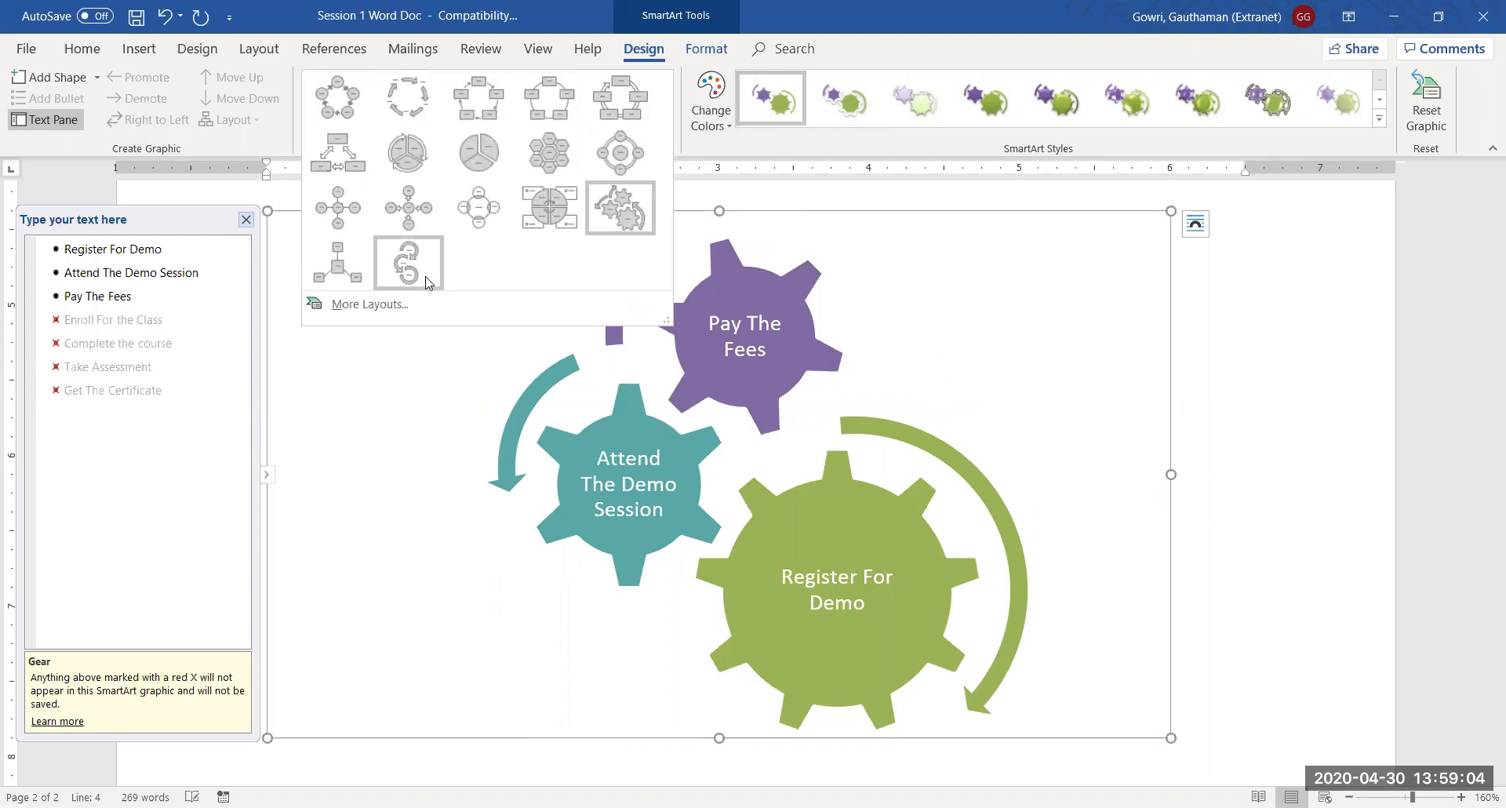
left_click(408, 262)
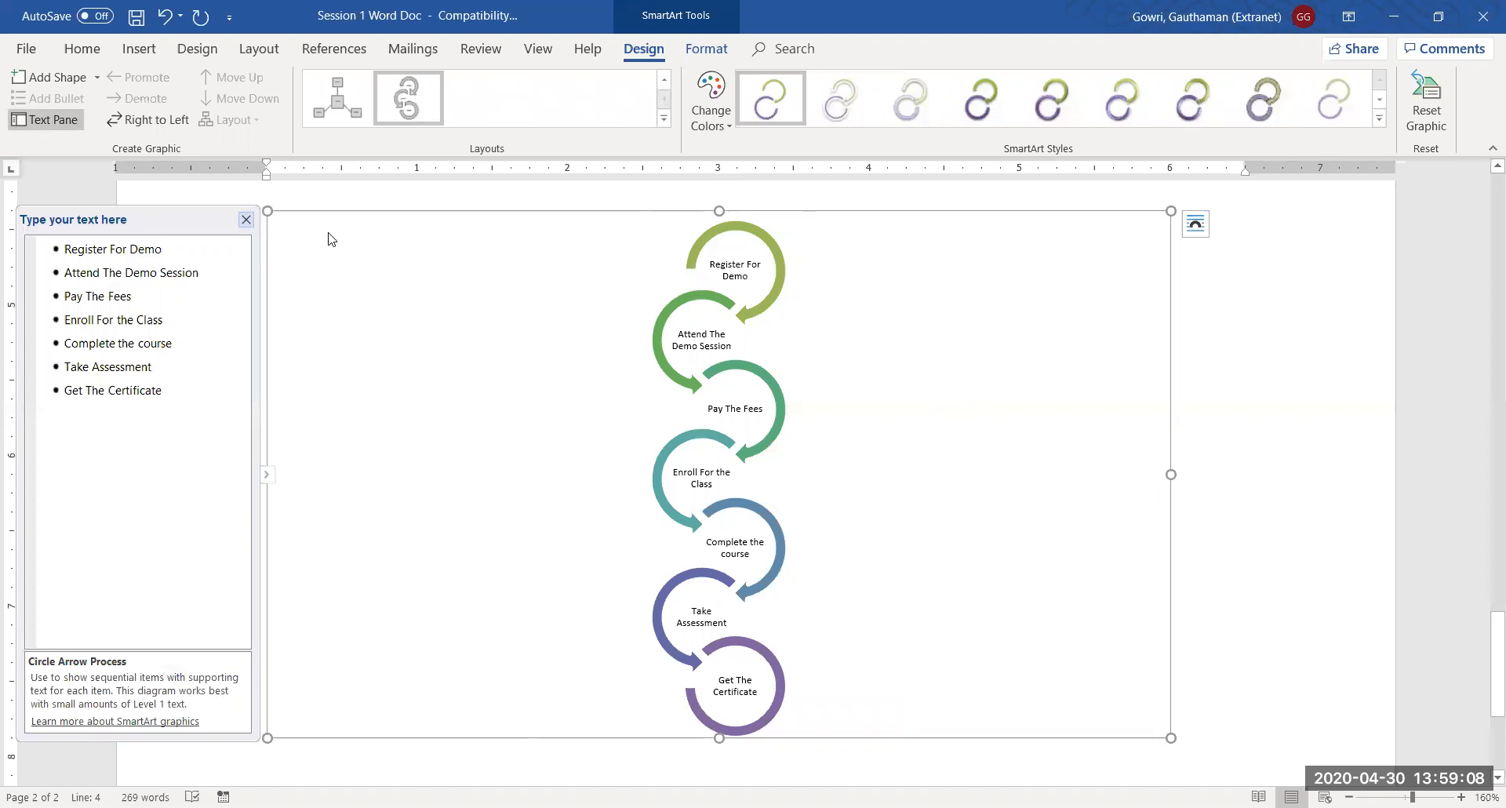
Step: Apply the White Outline style to the enrolment SmartArt and change its layout to Block Cycle
left_click(714, 116)
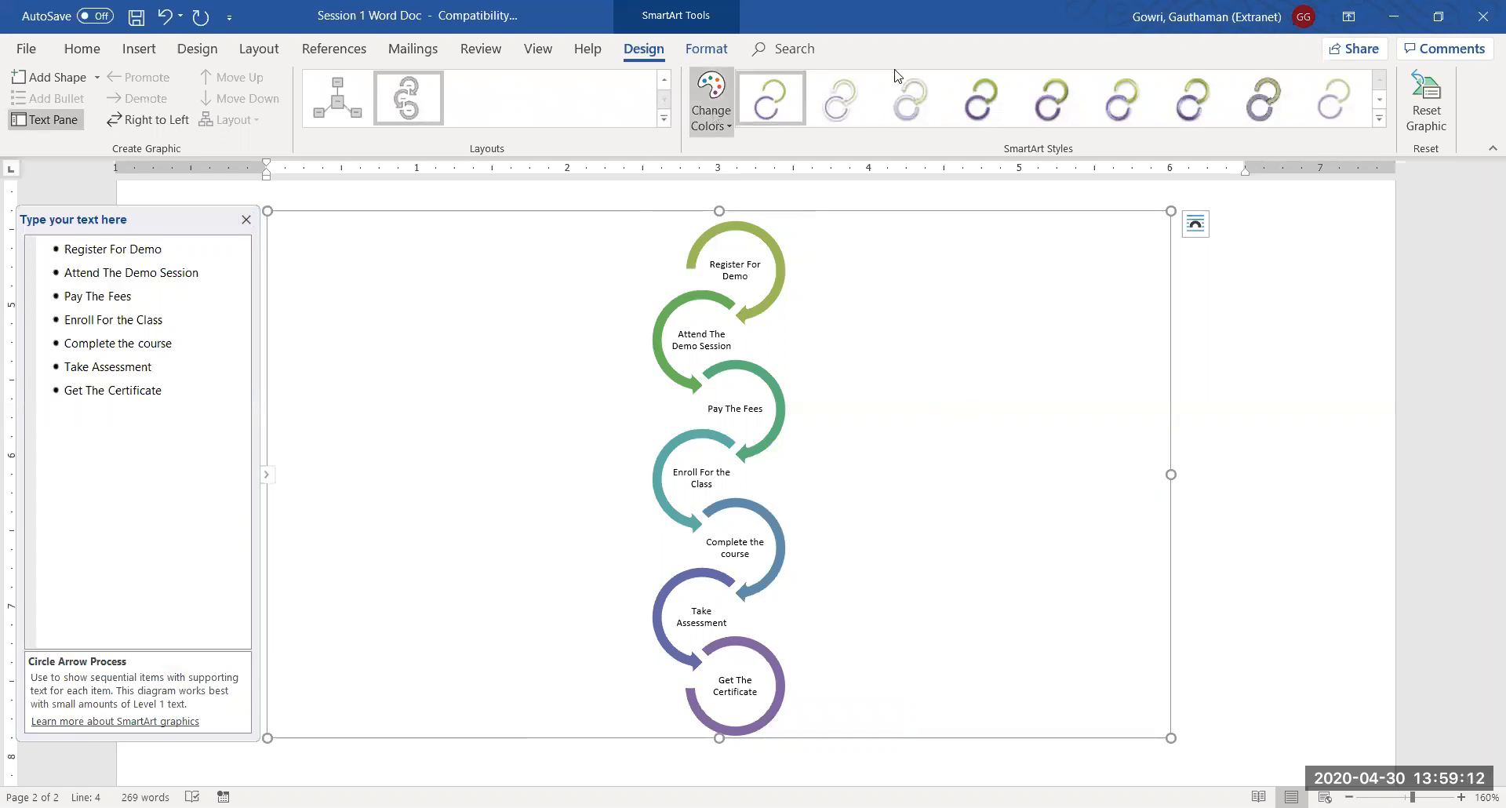
left_click(863, 104)
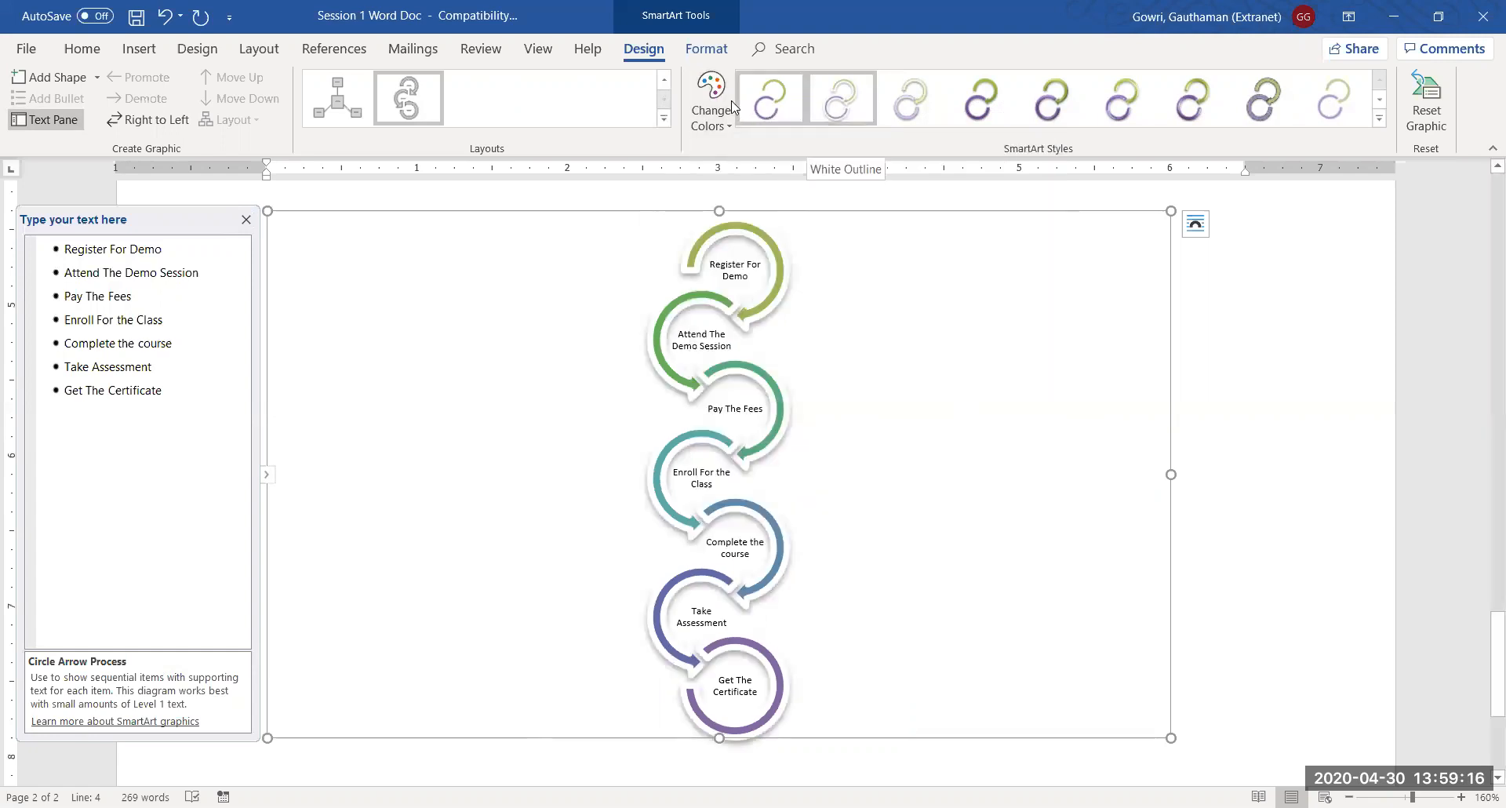
left_click(664, 122)
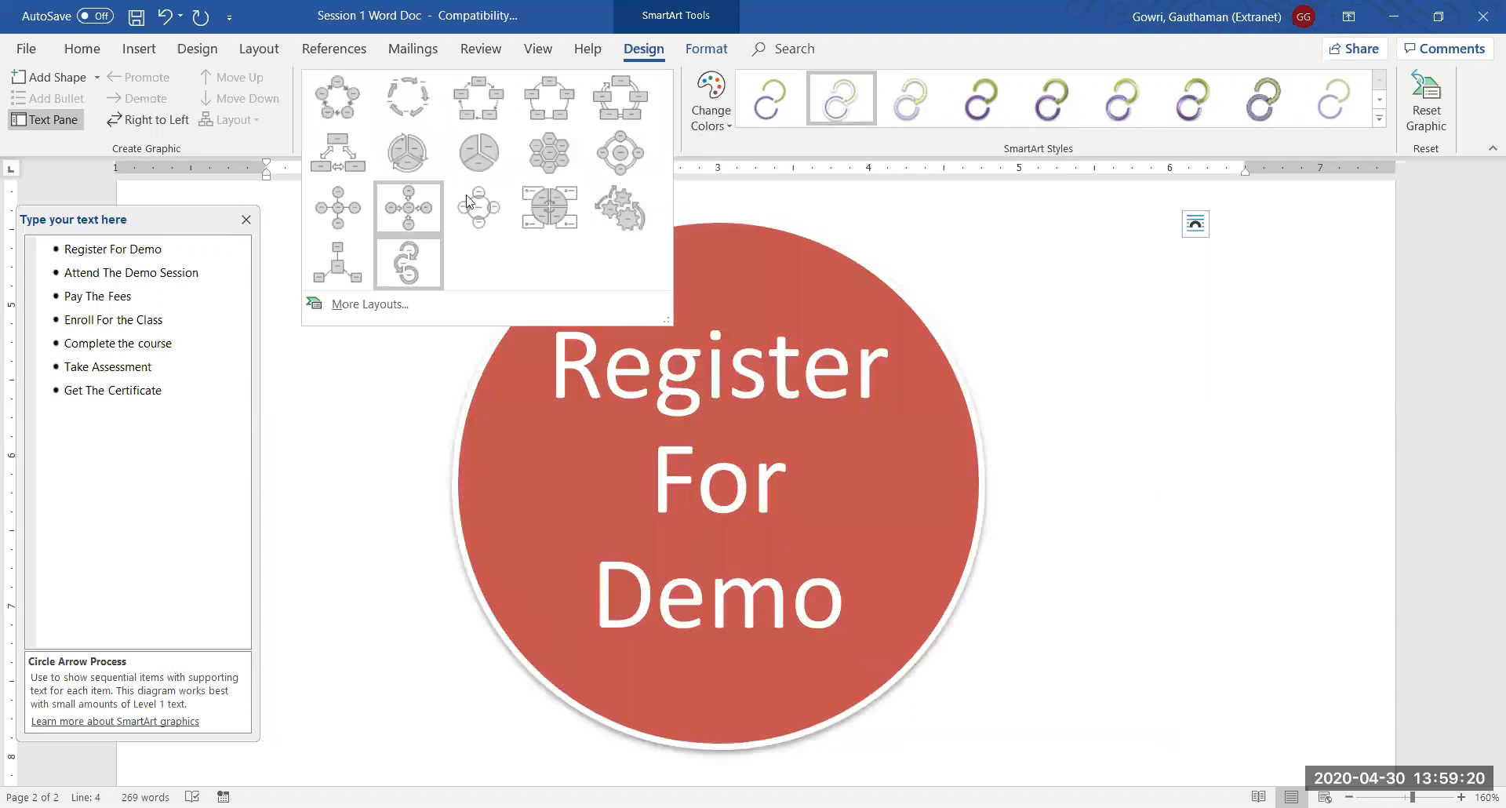
left_click(481, 116)
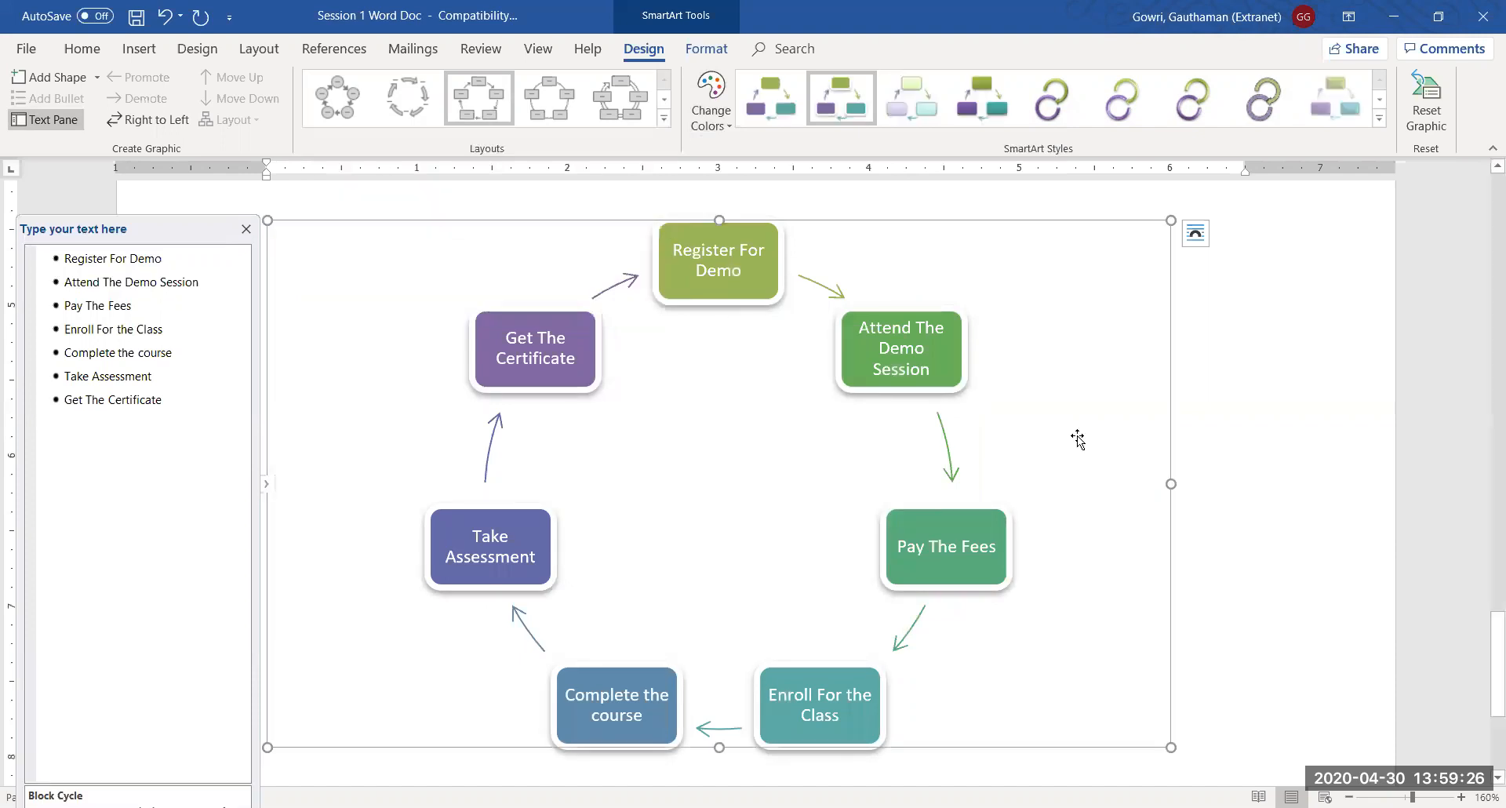
left_click(1329, 460)
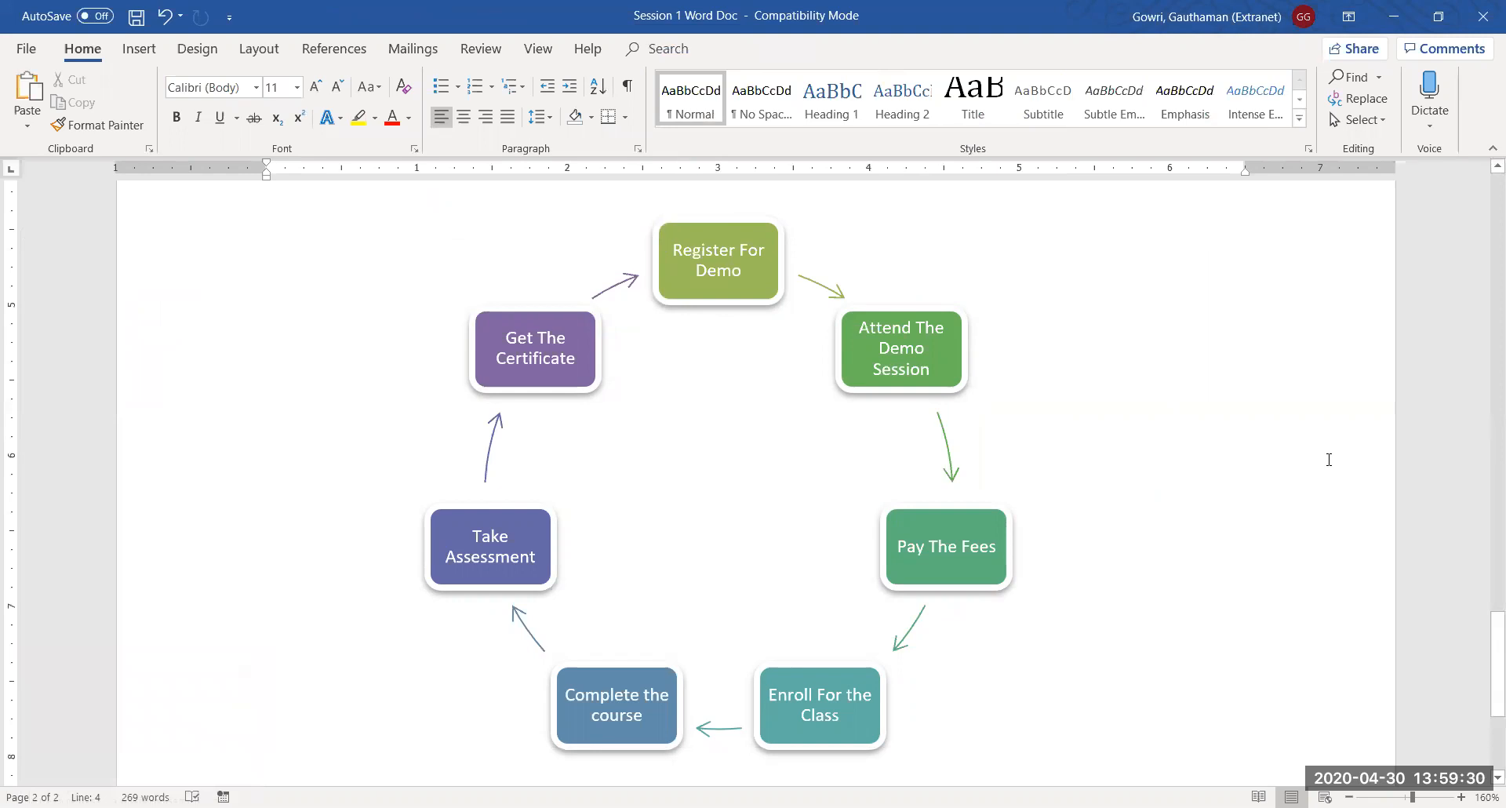
Step: Fill the "Enroll For the Class" shape with Olive Green, Accent 3, Darker 25%
left_click(829, 670)
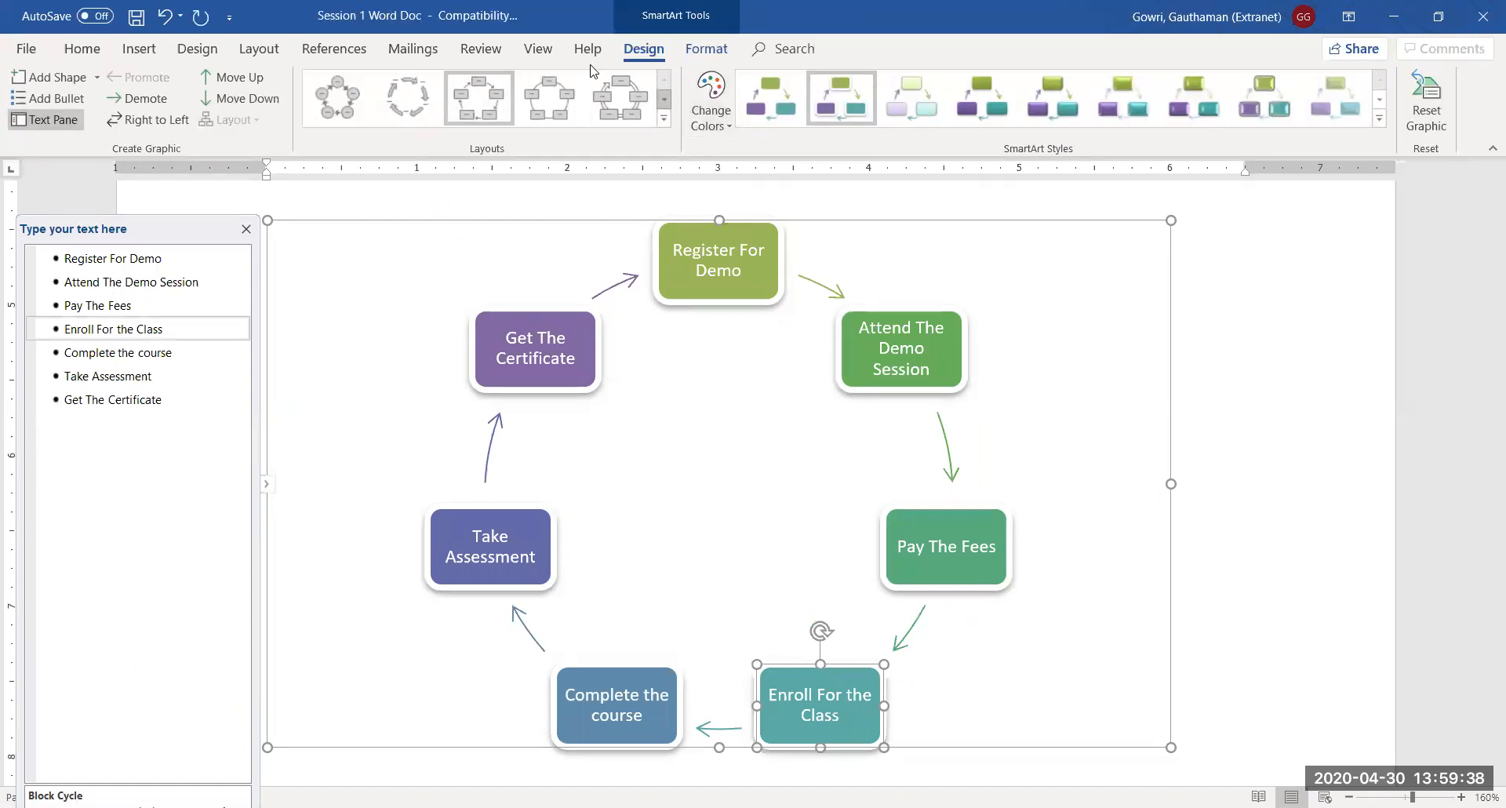
left_click(691, 50)
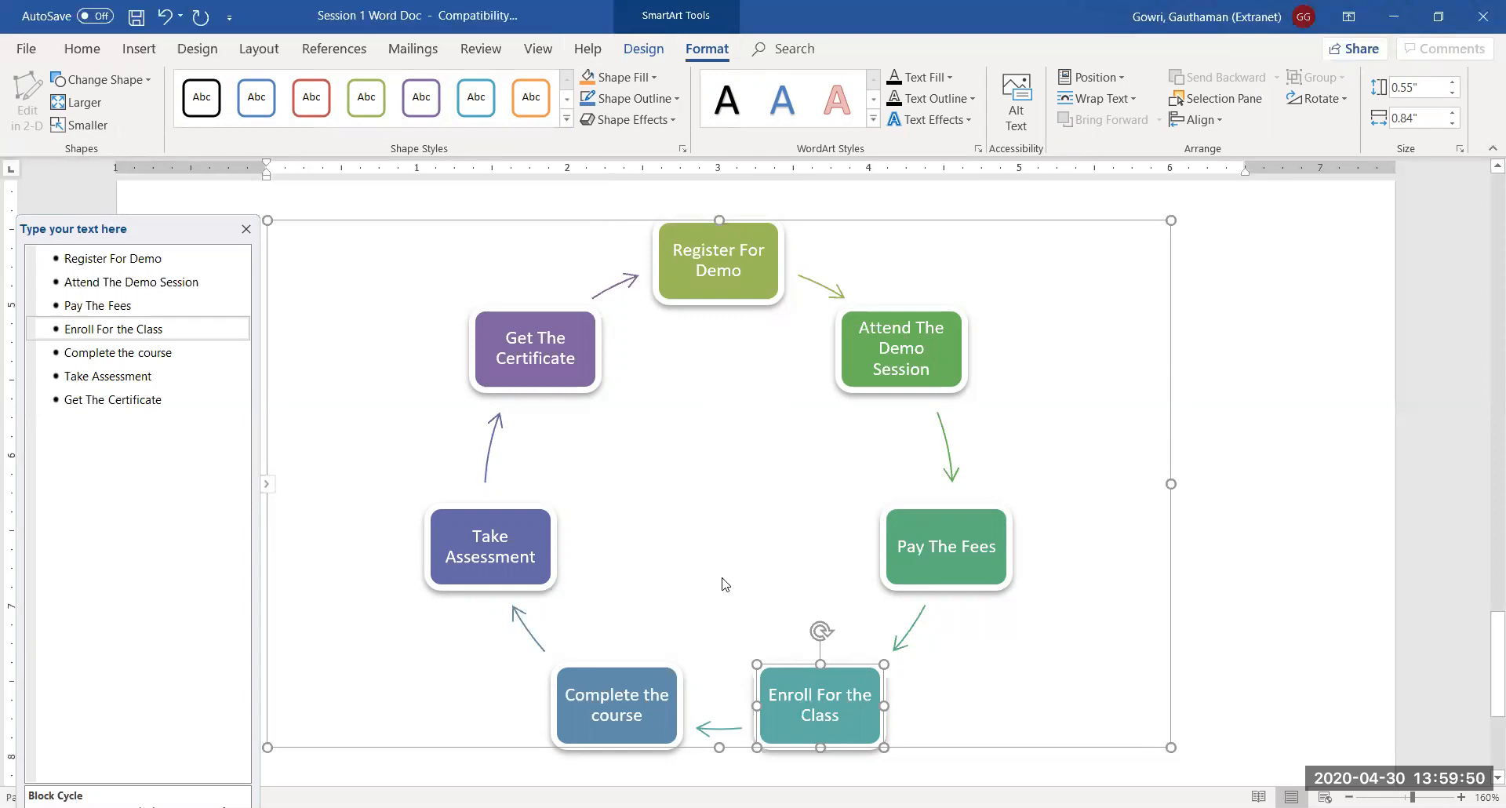
left_click(651, 80)
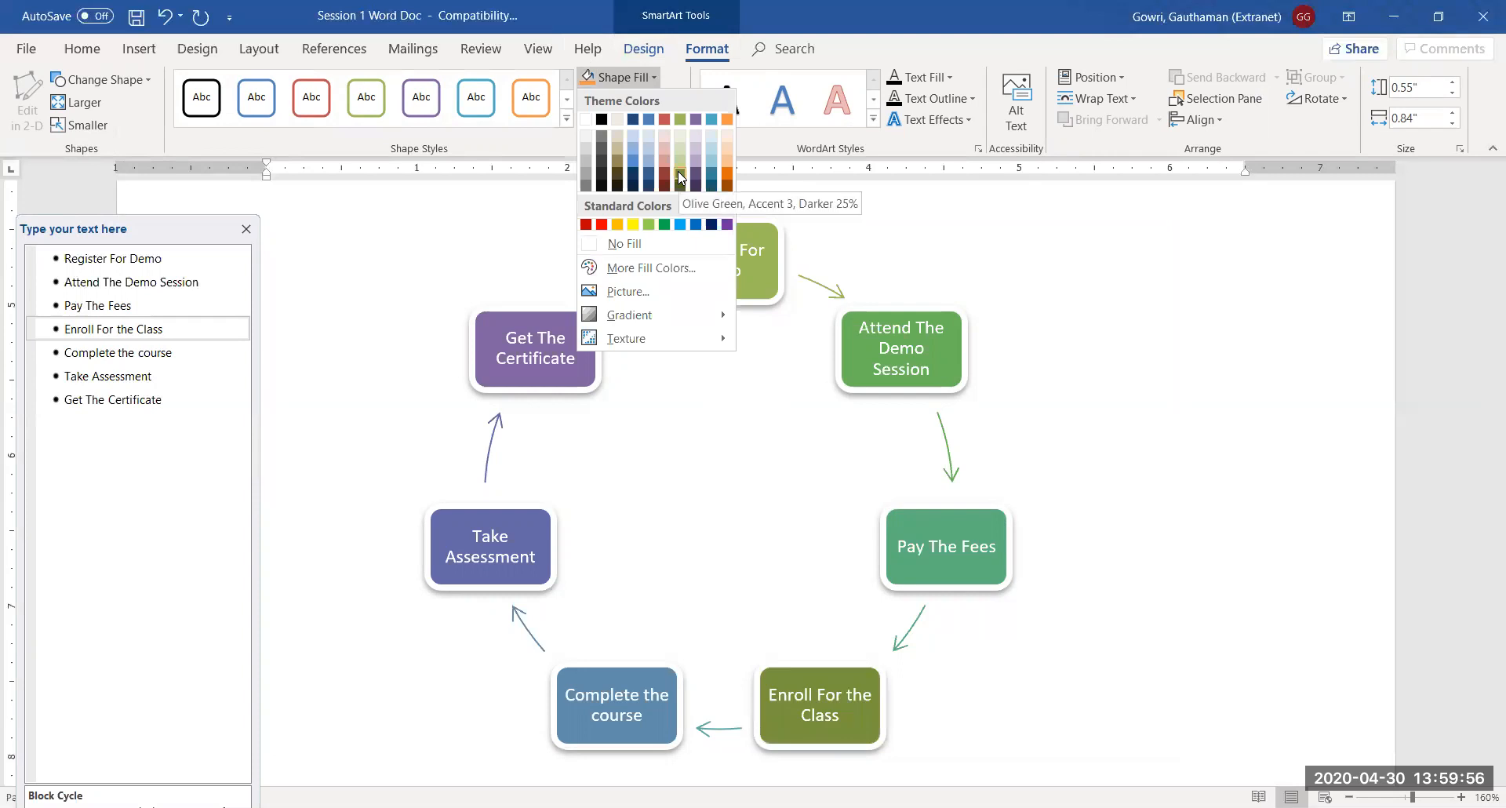
left_click(679, 173)
left_click(1261, 437)
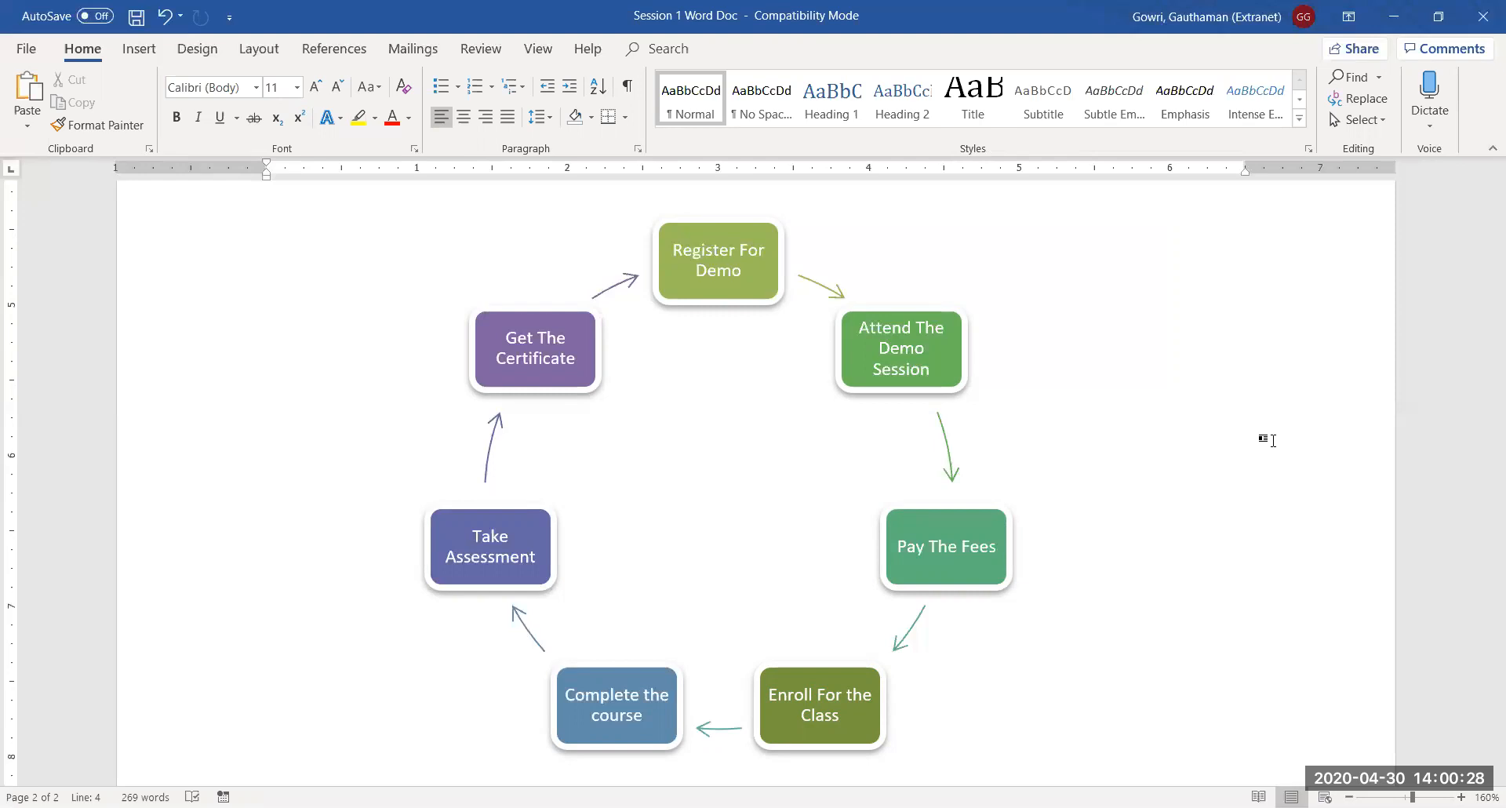
Step: Try to add another item after "Get The Certificate" in the SmartArt's text list
left_click(740, 491)
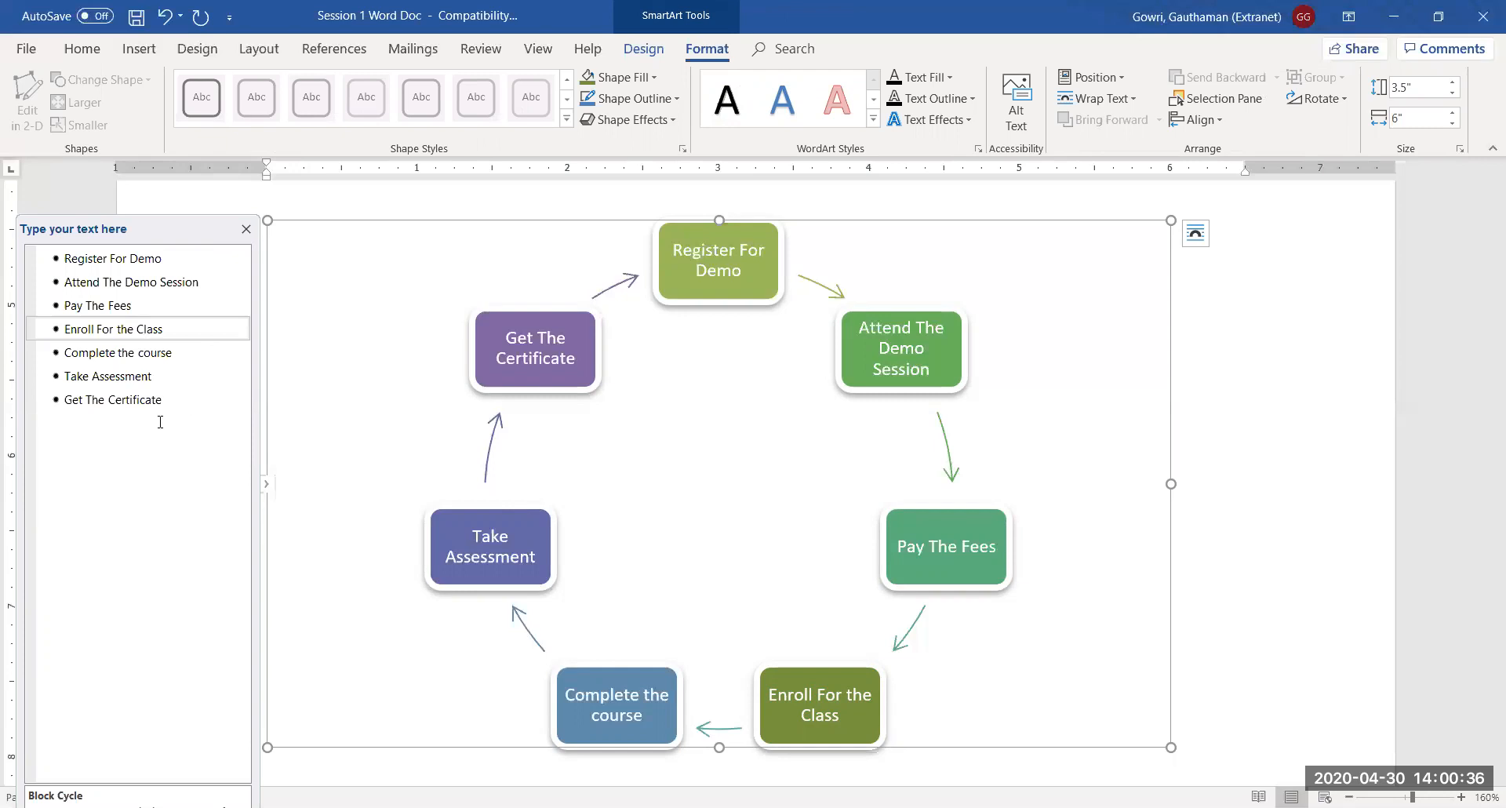
left_click(180, 400)
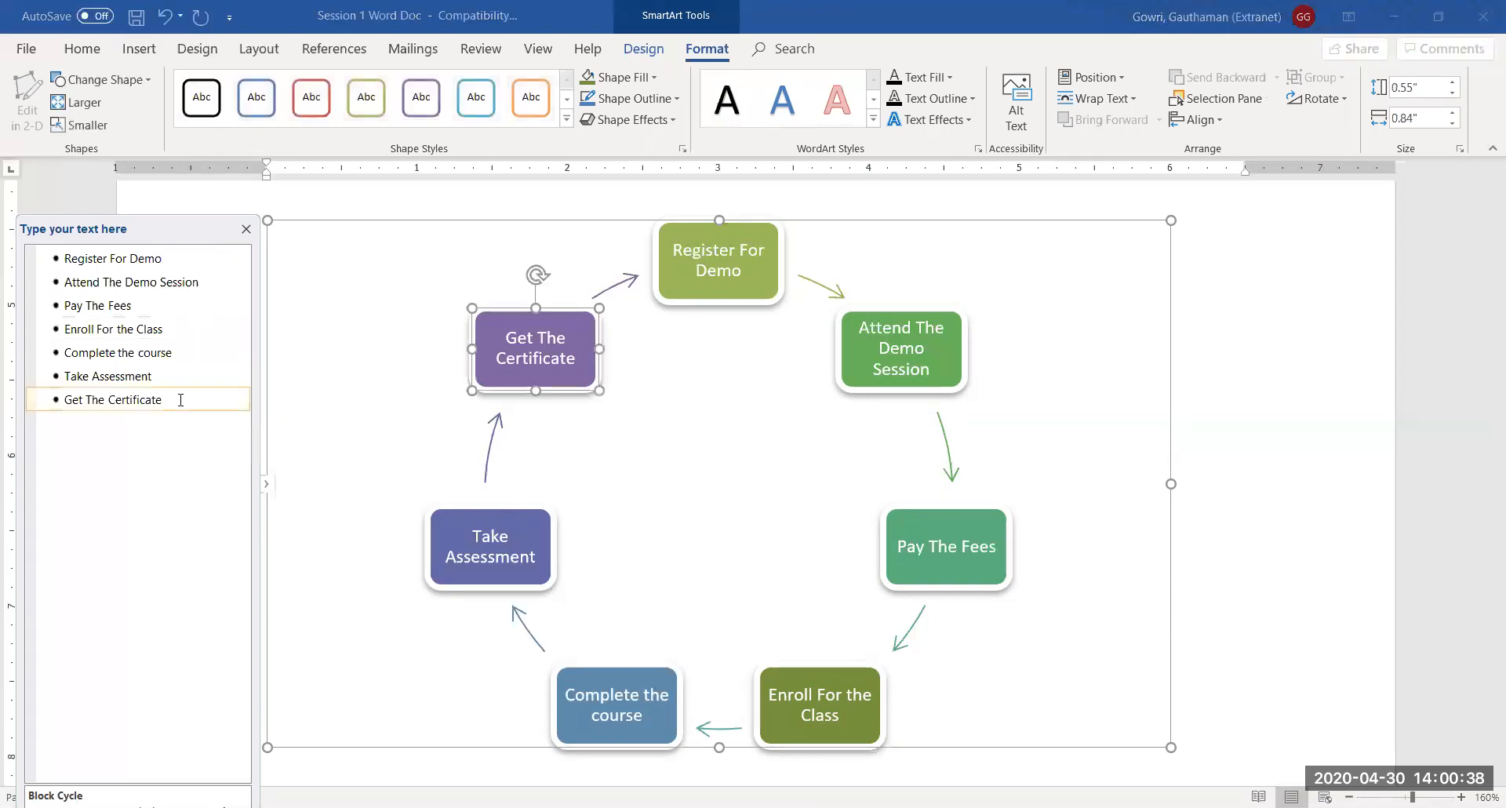
key("Return")
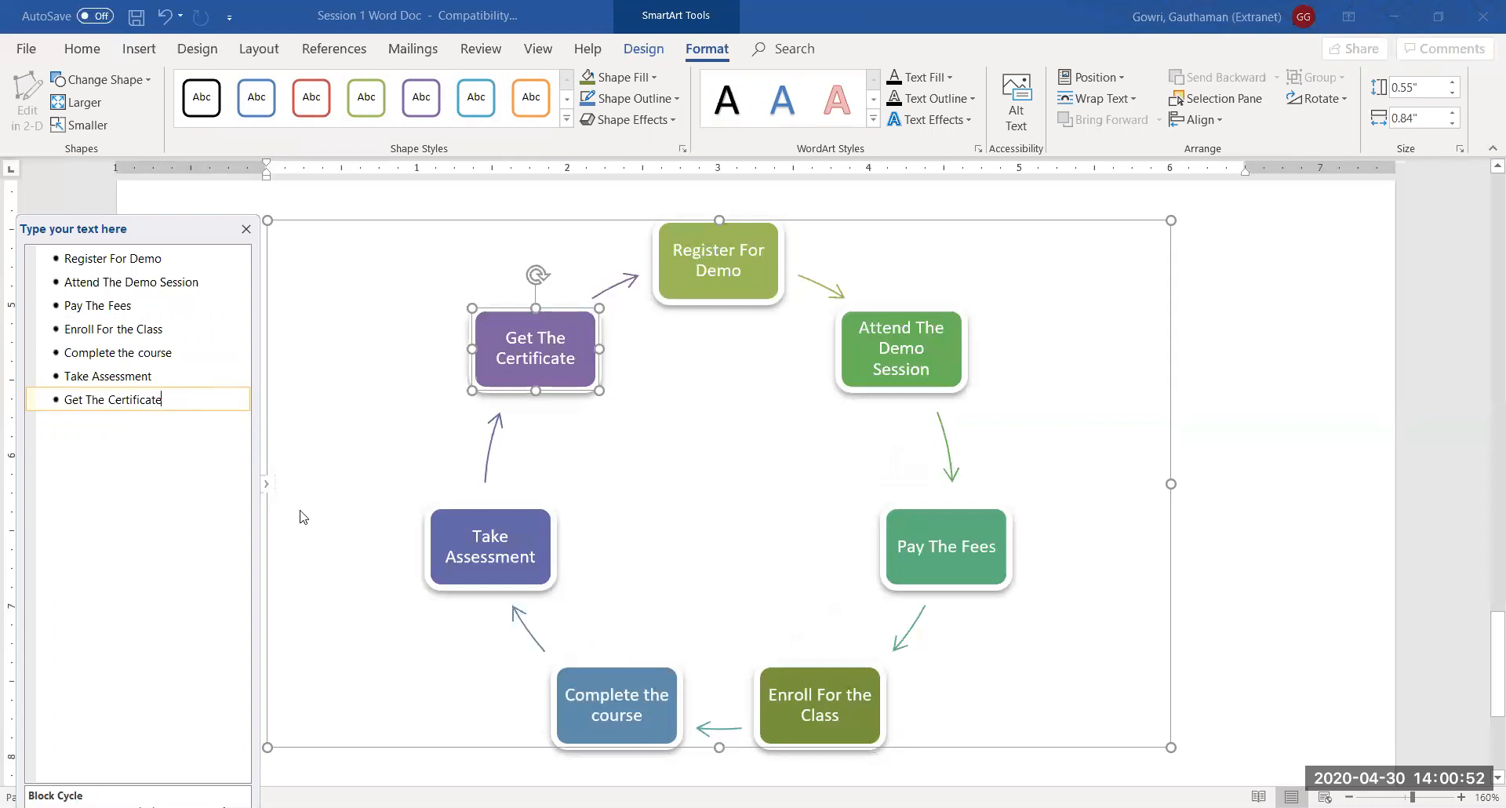
left_click(317, 459)
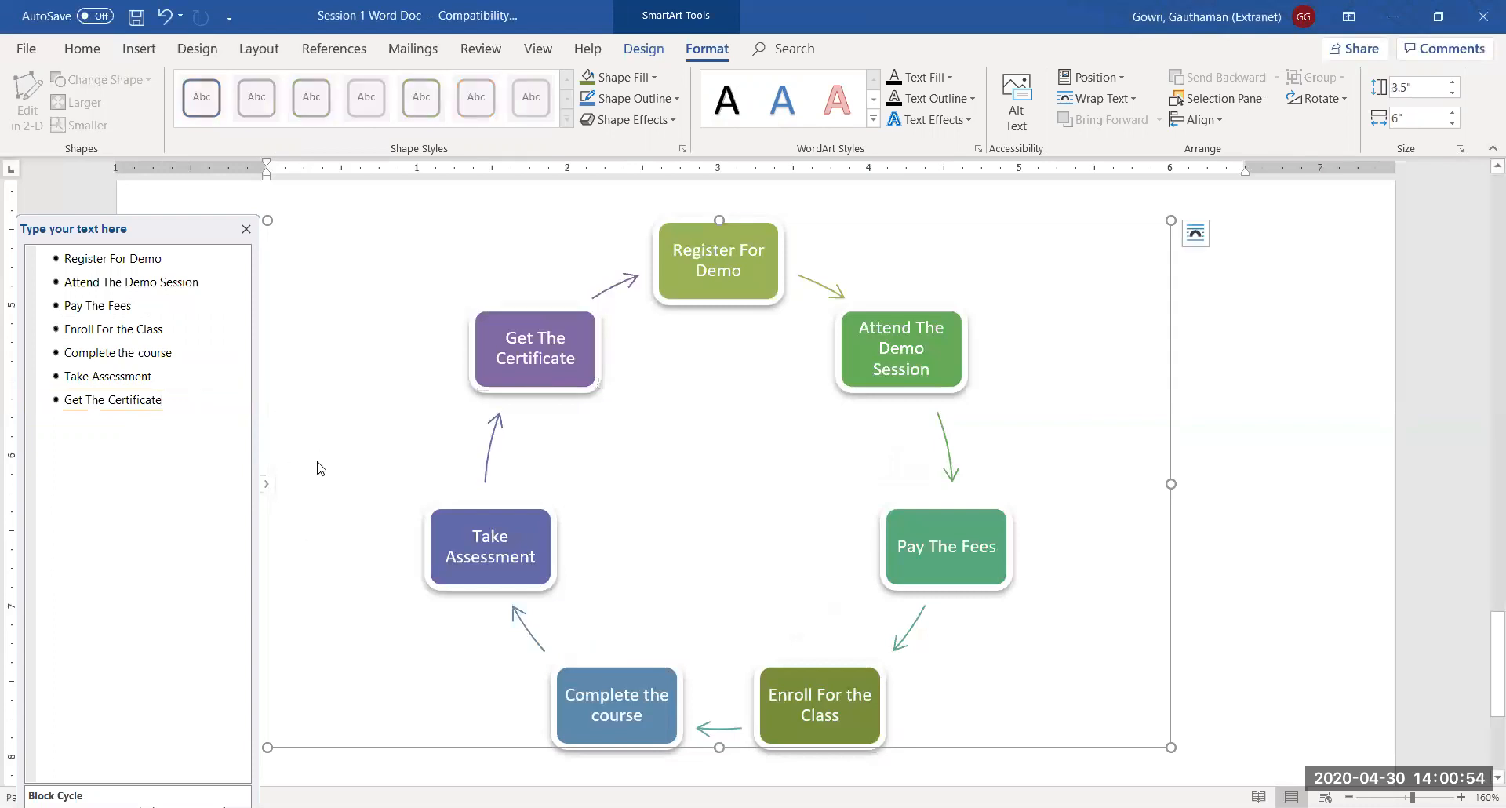
Step: Hide the SmartArt's text list and deselect the graphic
left_click(268, 487)
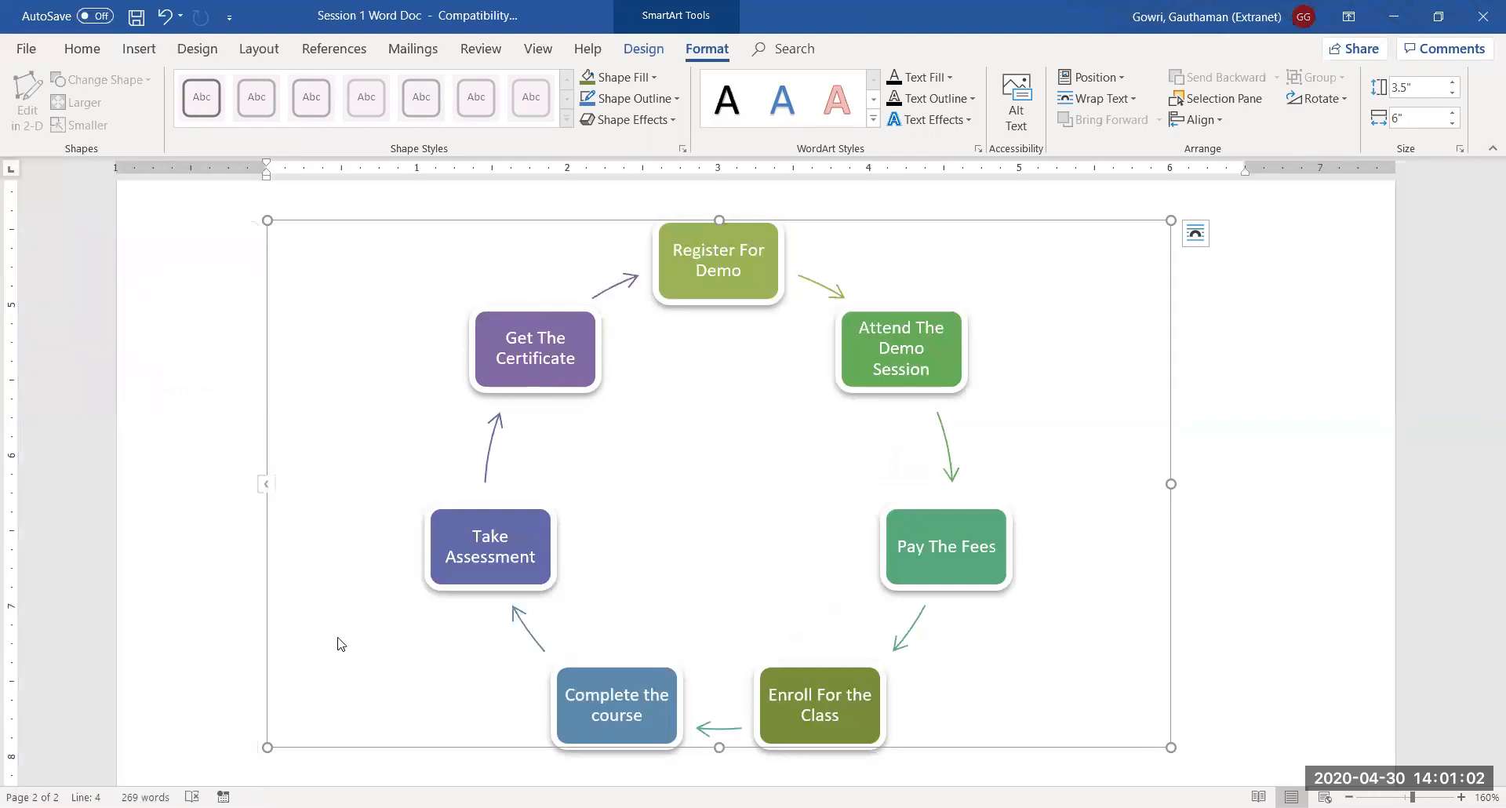
left_click(187, 552)
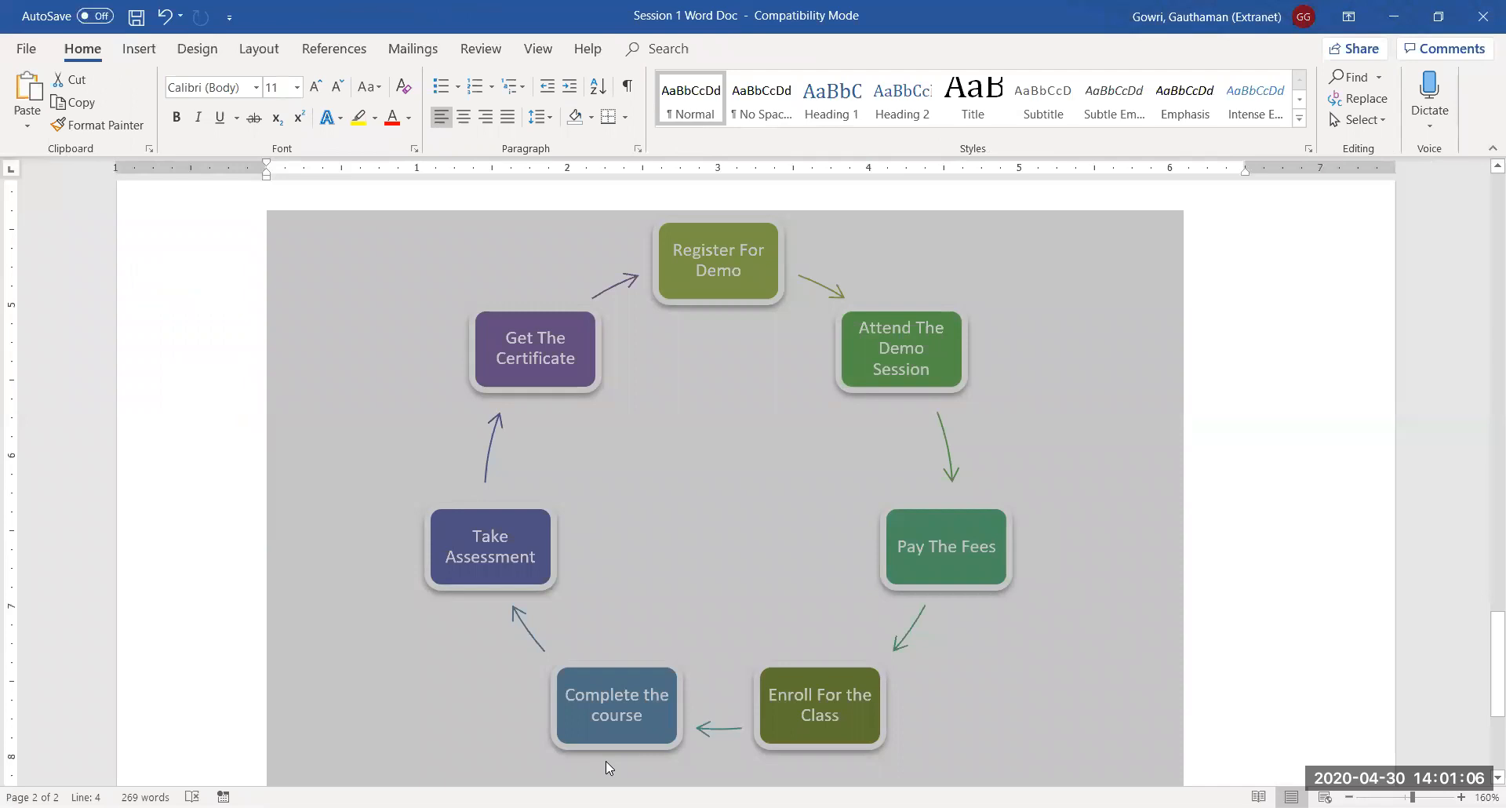
left_click(710, 682)
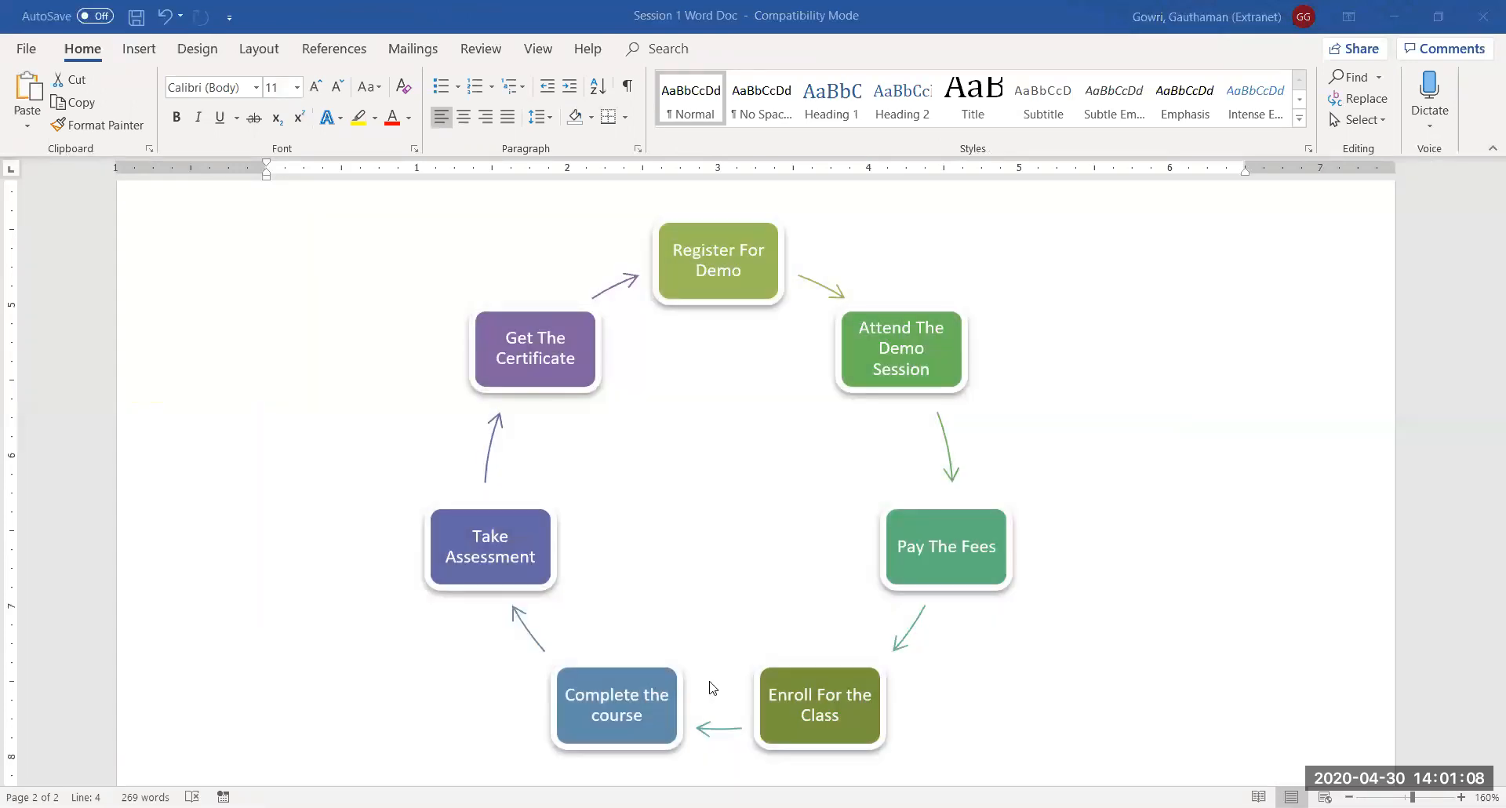
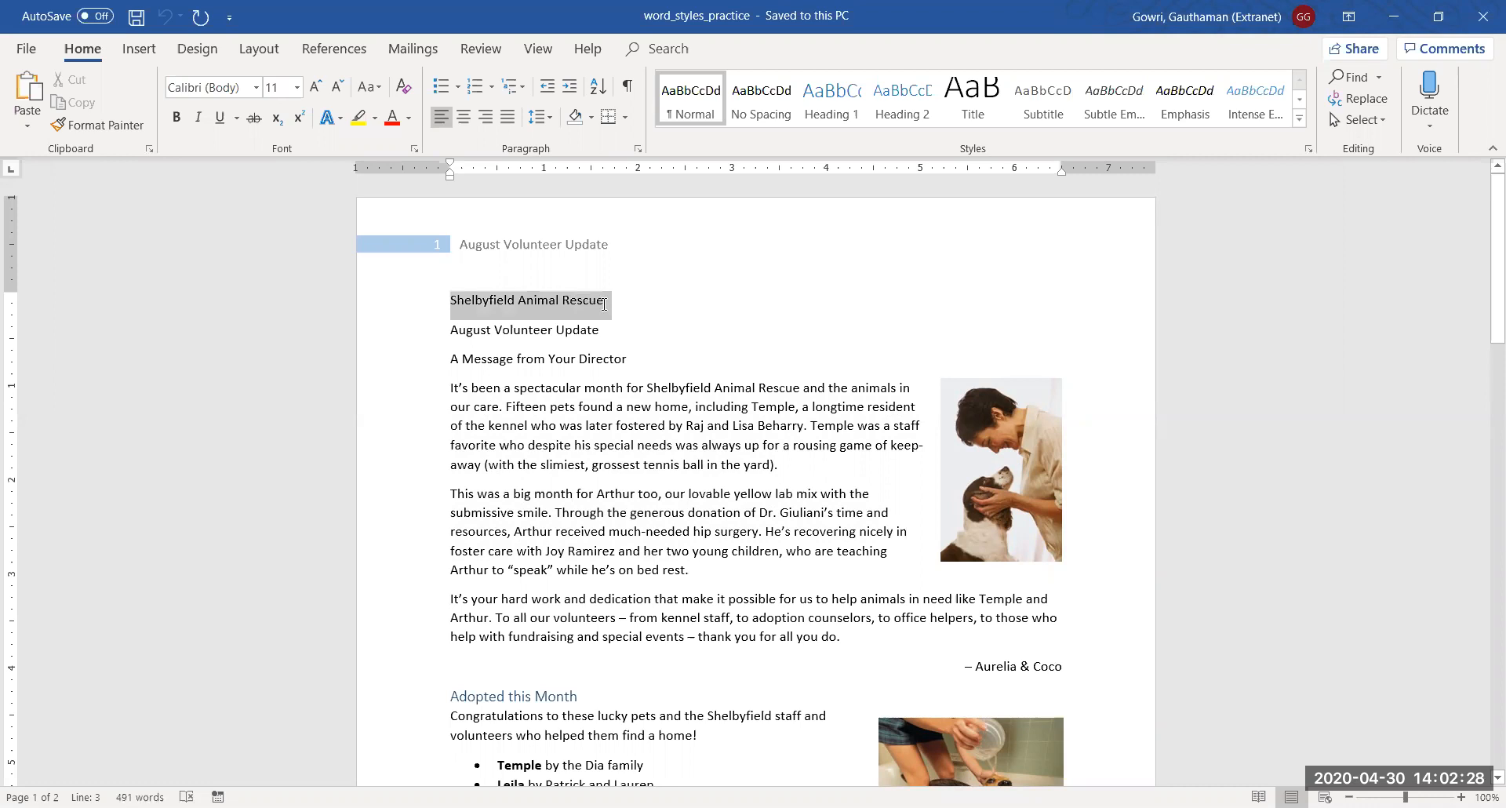
Step: Apply the Title style to the "Shelbyfield Animal Rescue" line at the start of the newsletter
triple_click(604, 304)
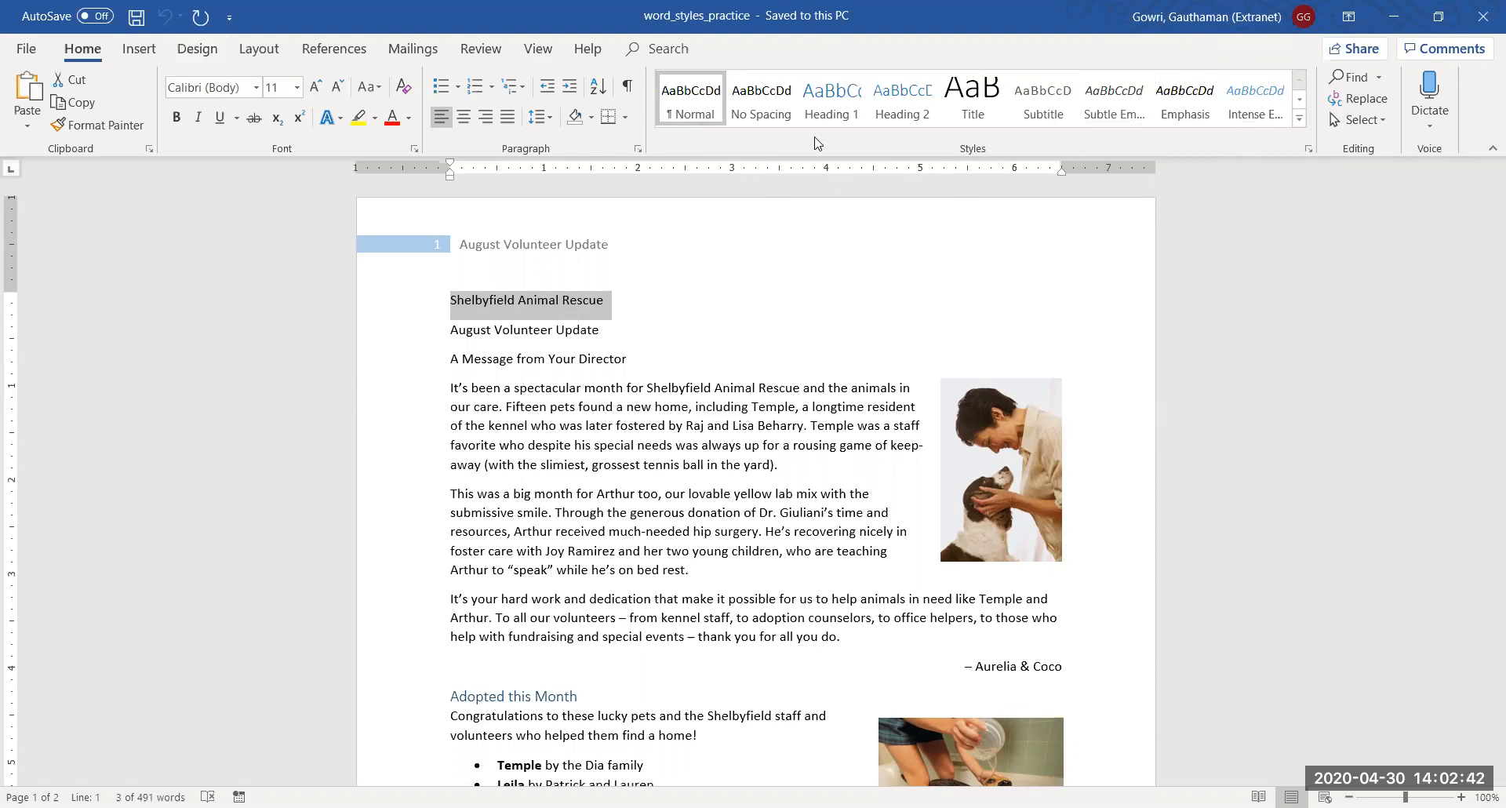
left_click(1277, 125)
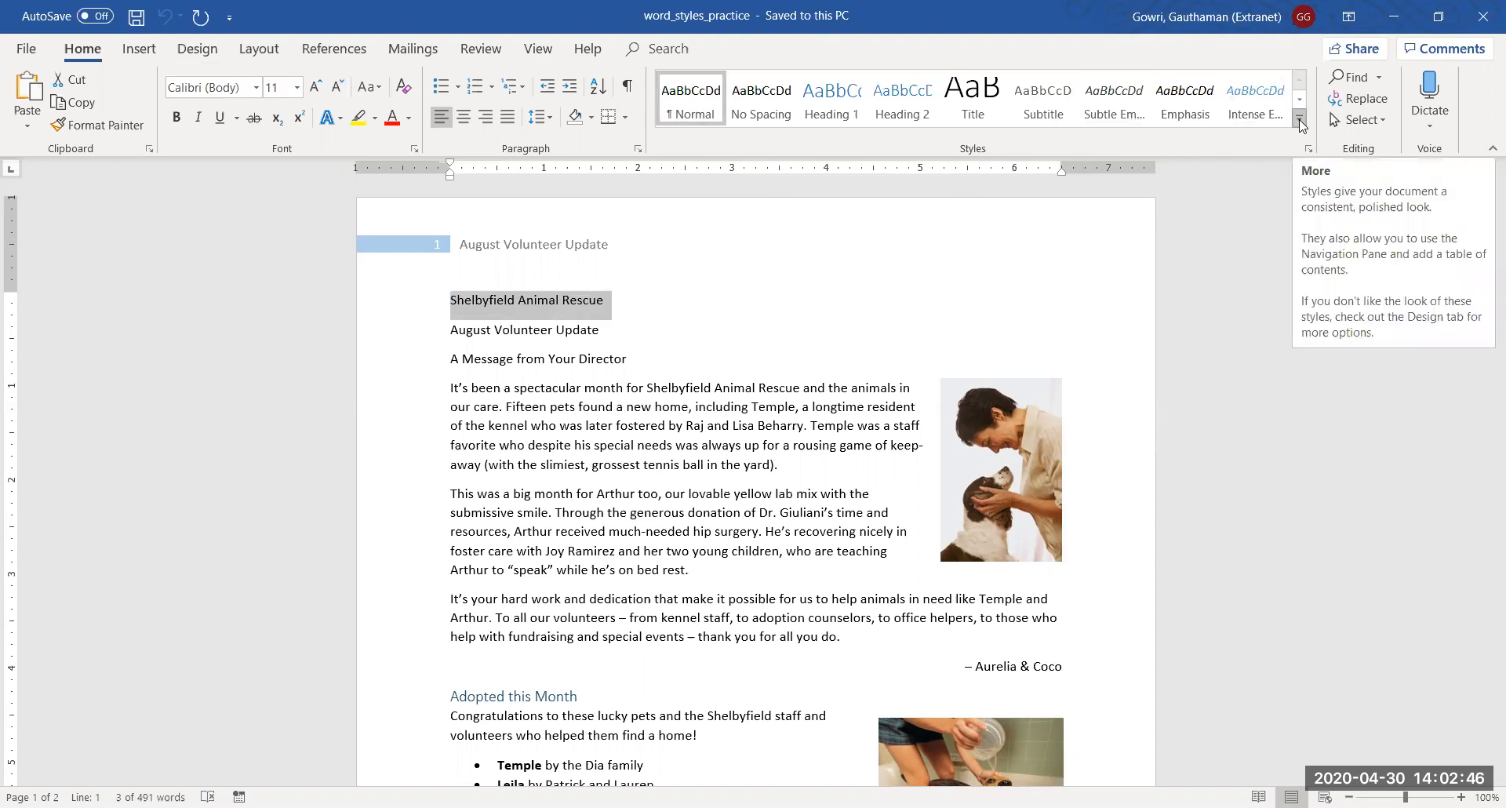
left_click(1300, 120)
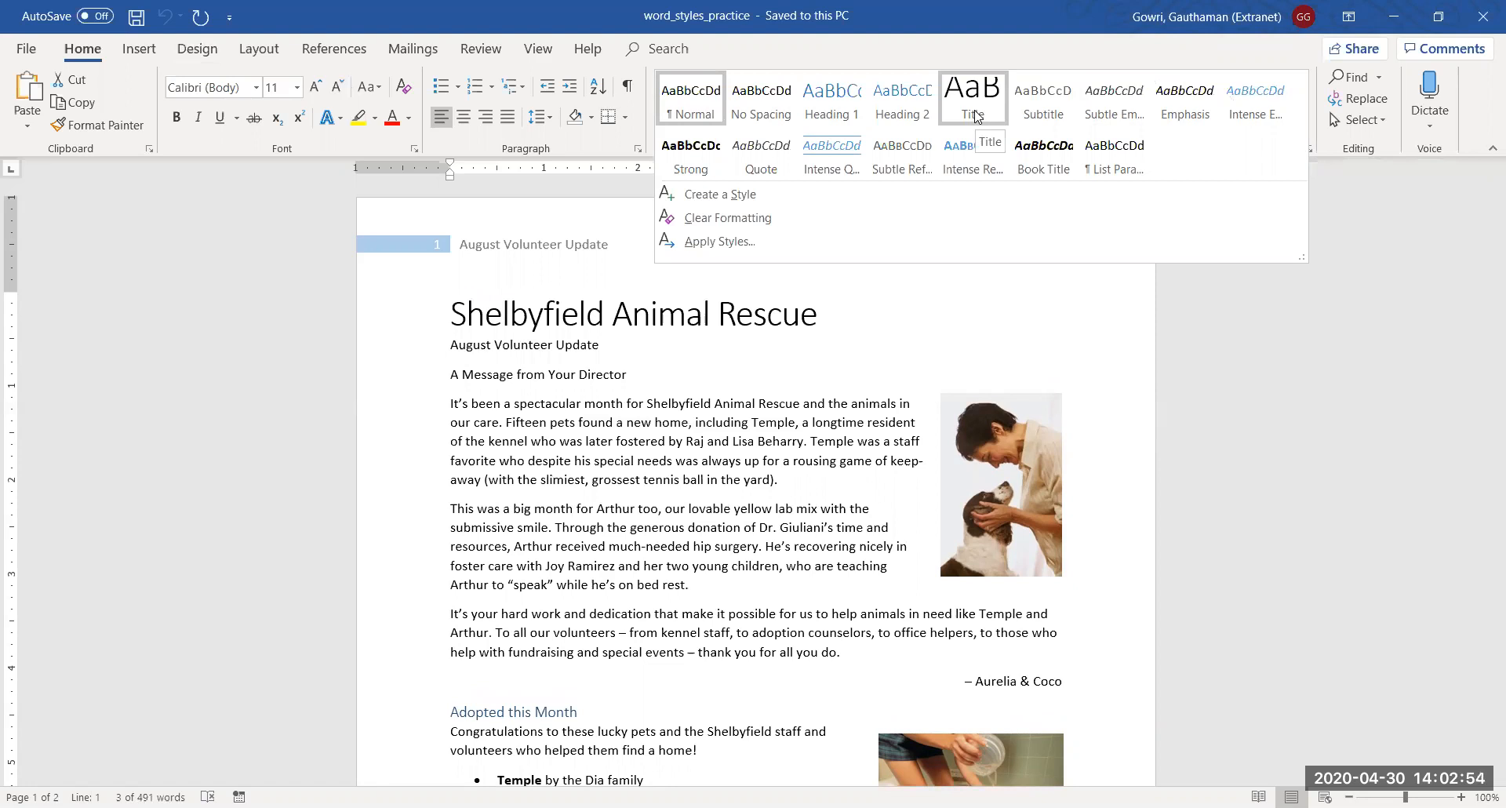
left_click(976, 116)
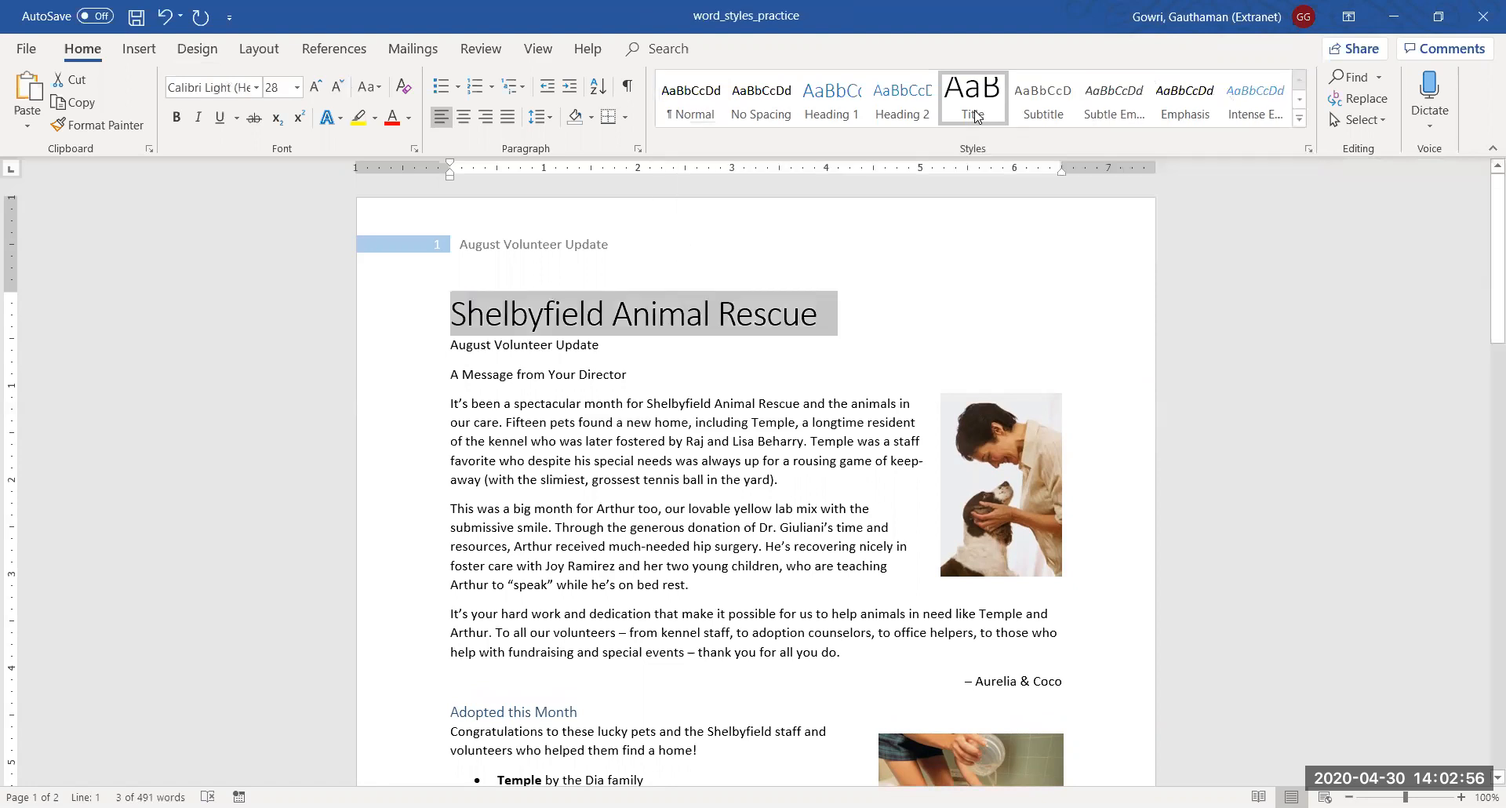
Step: Apply the Subtitle style to the "August Volunteer Update" line beneath the newsletter title
left_click(487, 351)
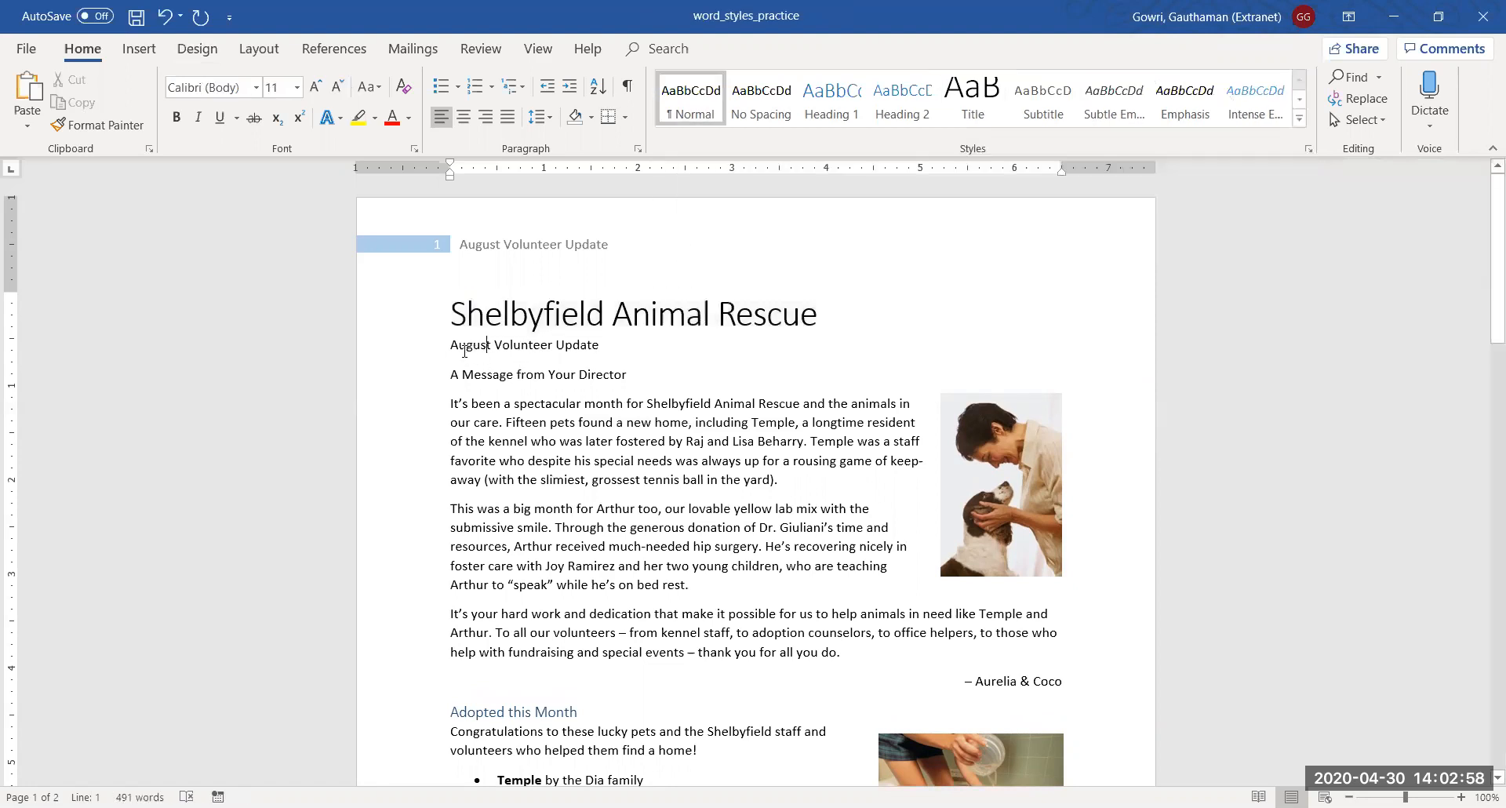
left_click_drag(453, 348, 586, 343)
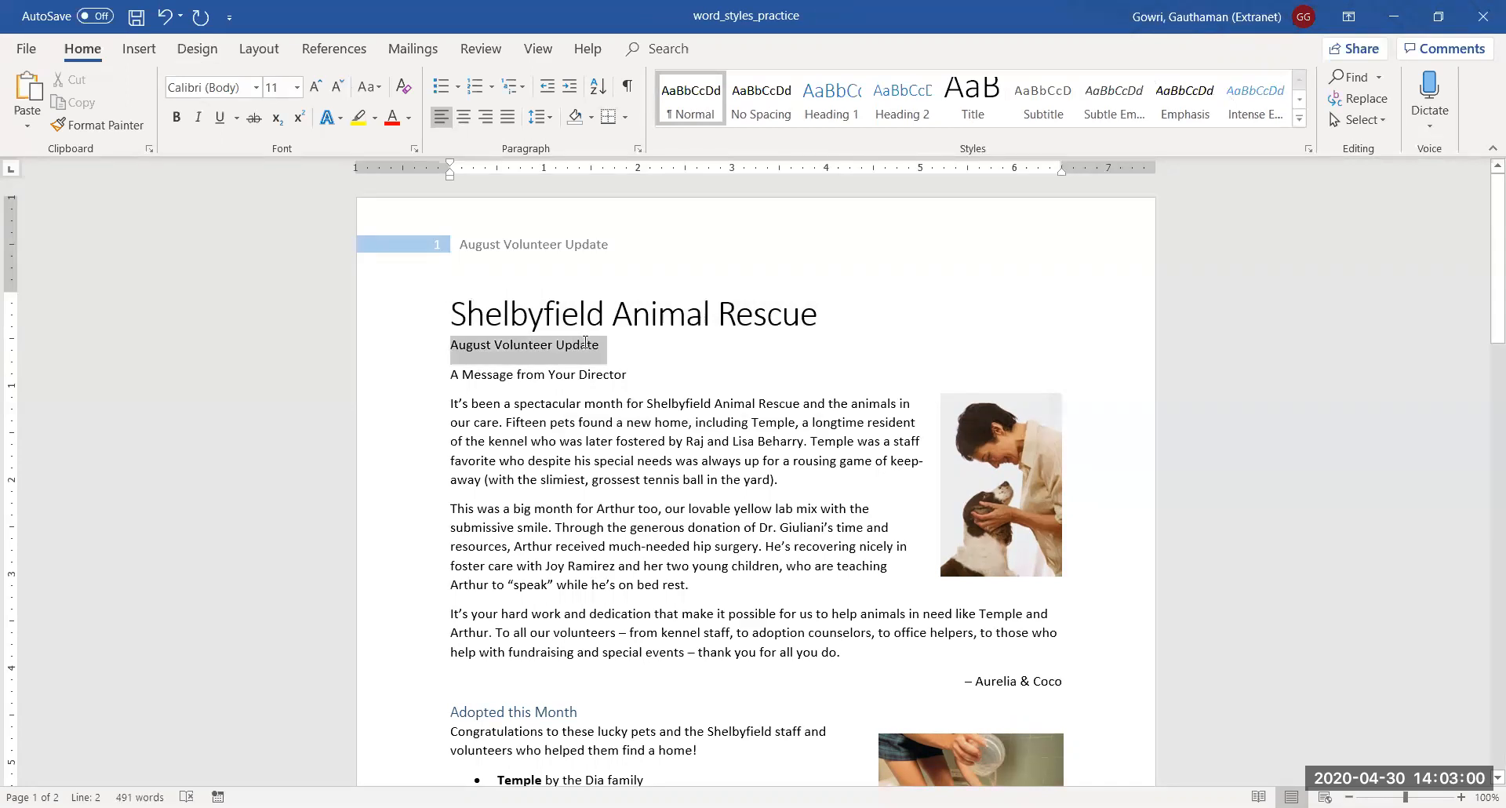
left_click(1064, 93)
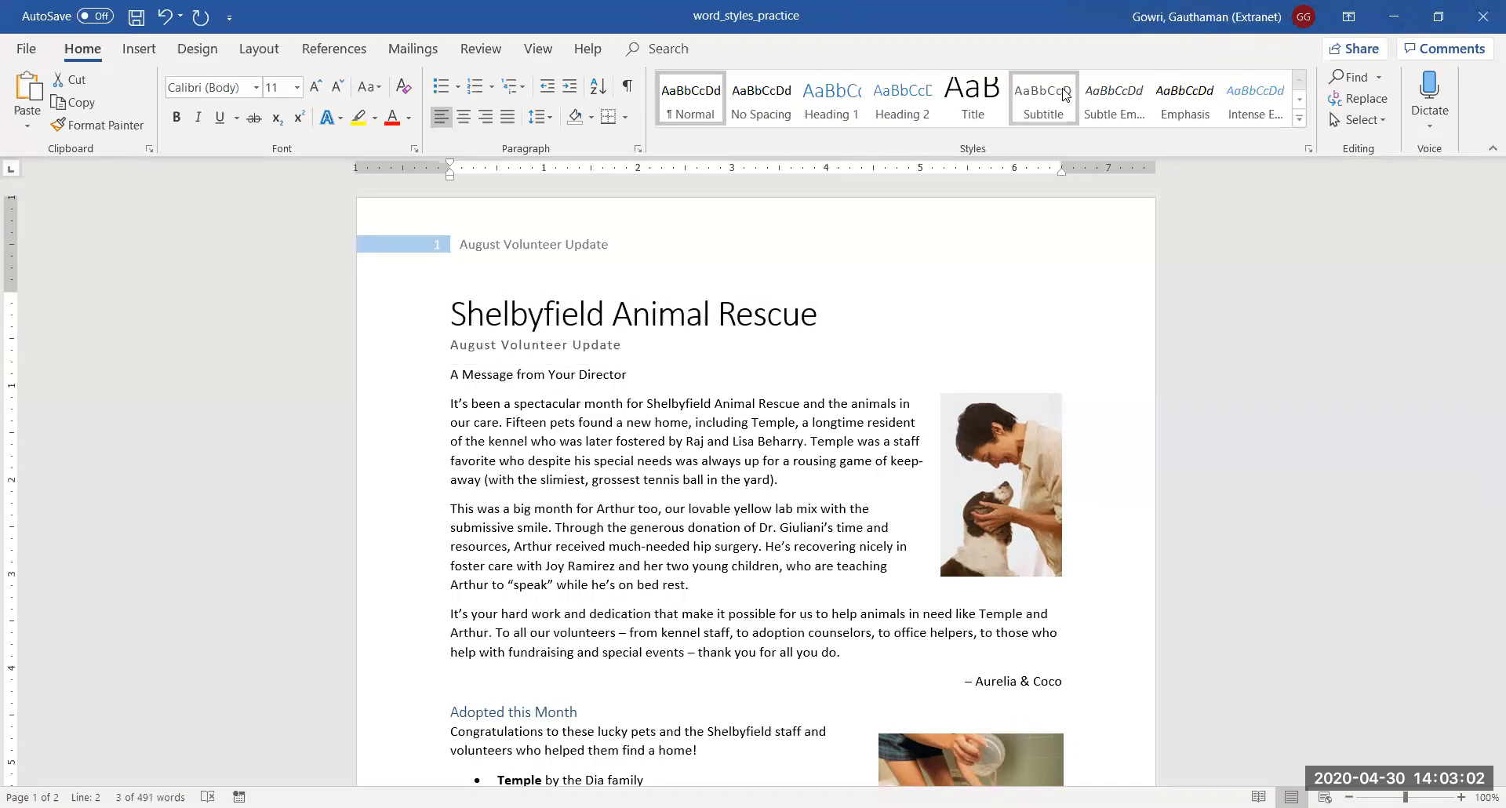
left_click(1066, 95)
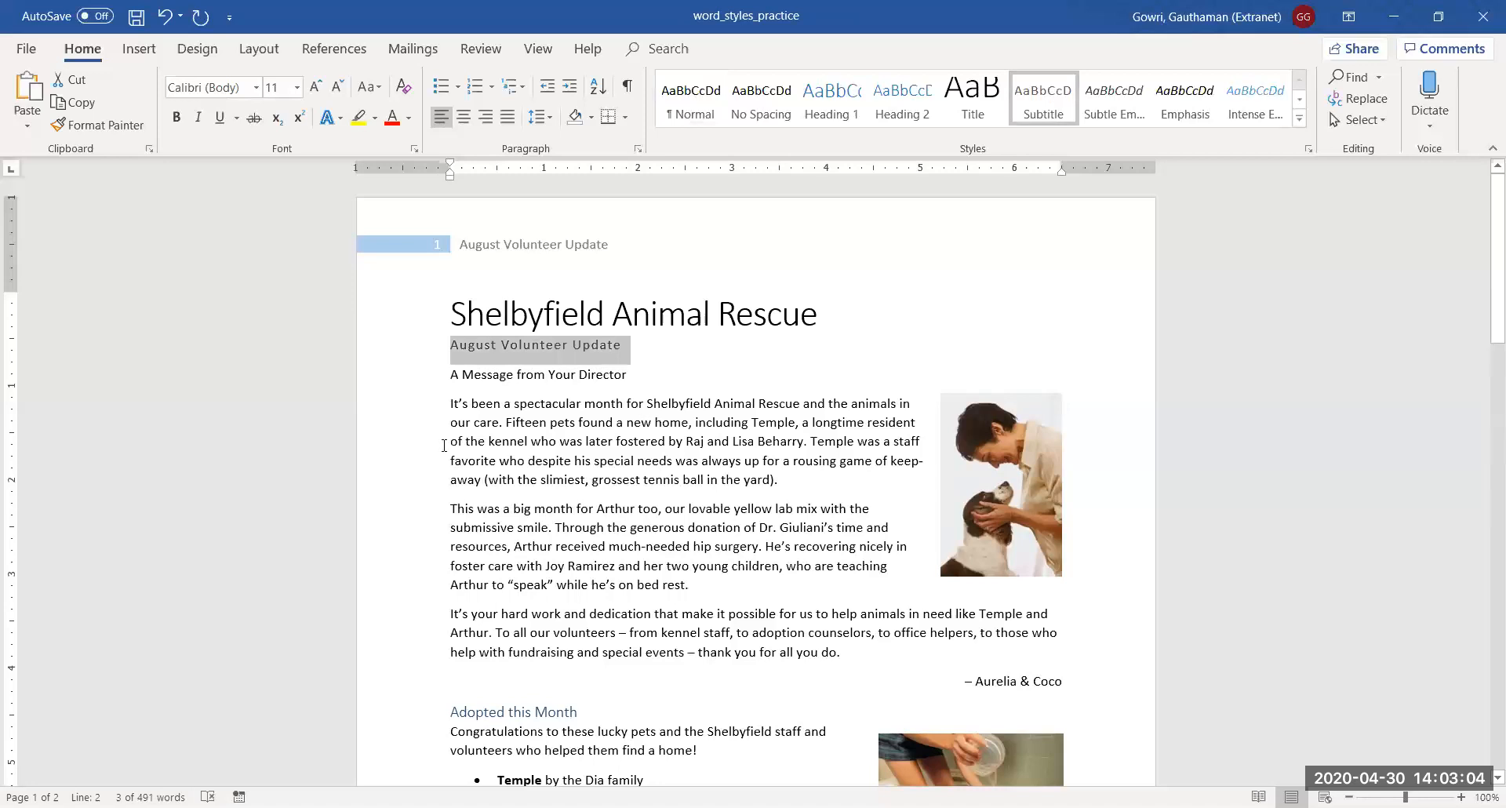
Step: Try the Heading 1 style on the "A Message from Your Director" line and undo it
left_click(452, 377)
left_click_drag(449, 377, 608, 375)
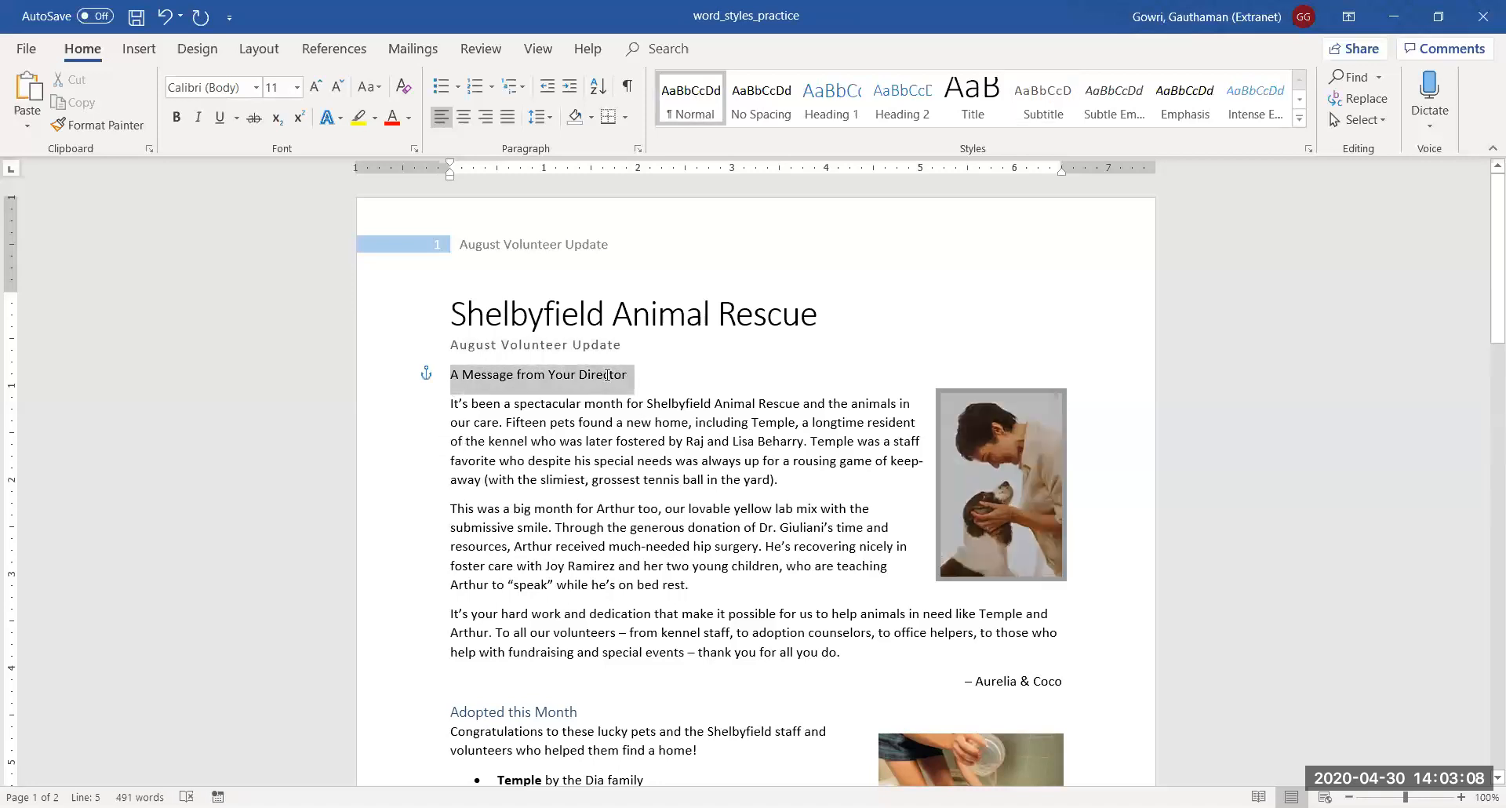
left_click(831, 96)
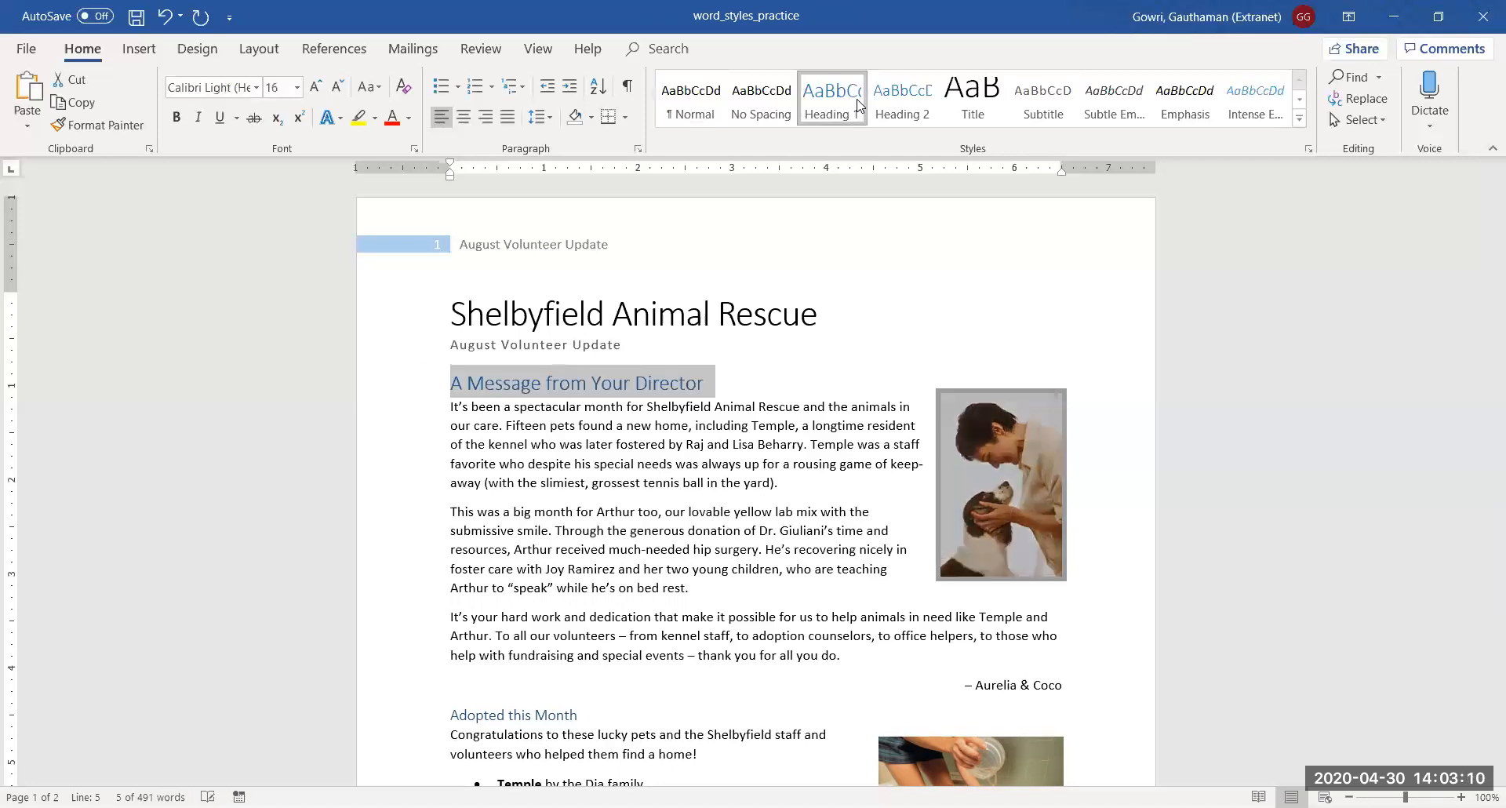
left_click(877, 388)
left_click(863, 475)
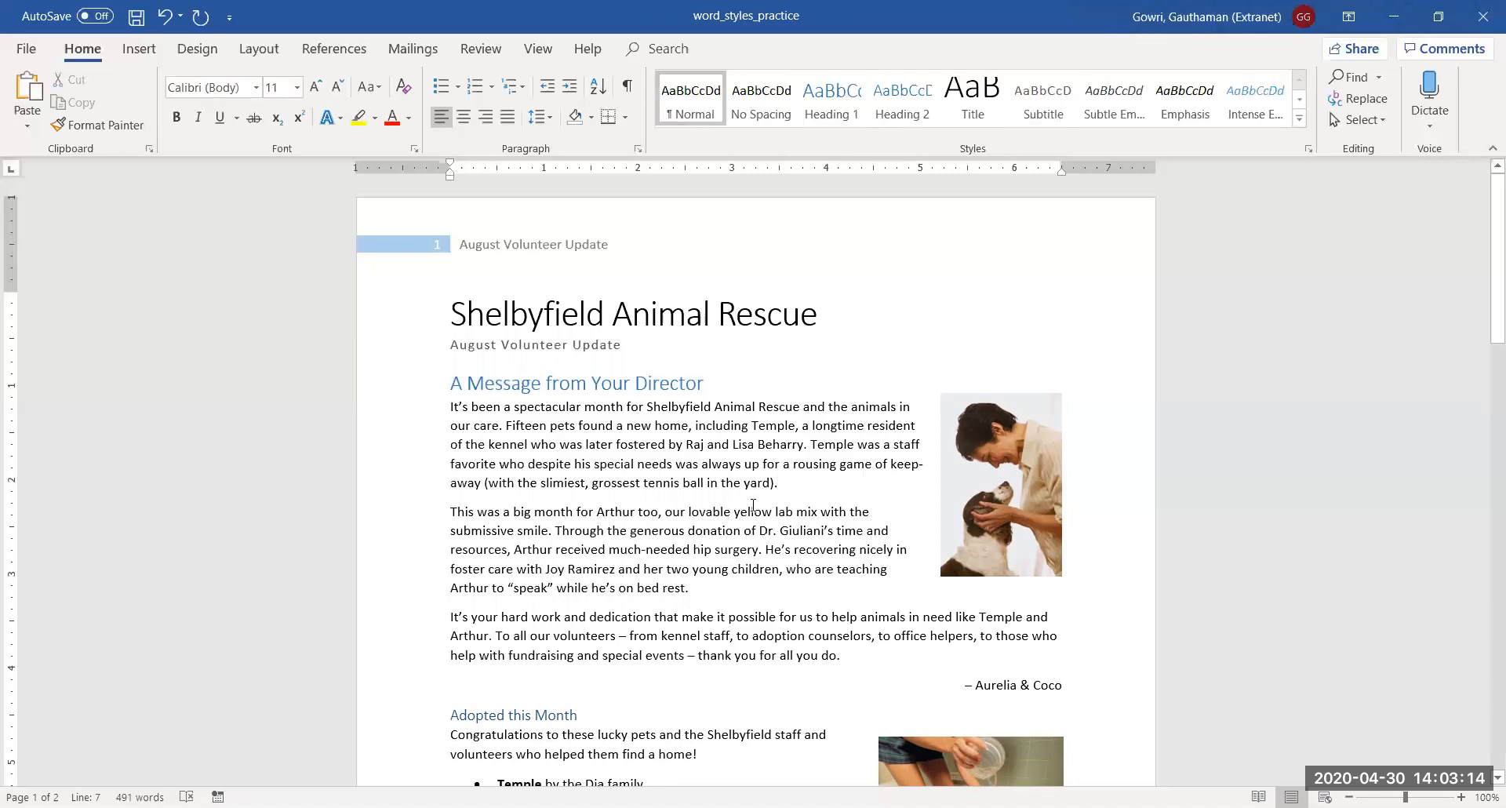
key("ctrl+z")
Step: Format the "A Message from Your Director" line with the Heading 1 style
left_click(574, 409)
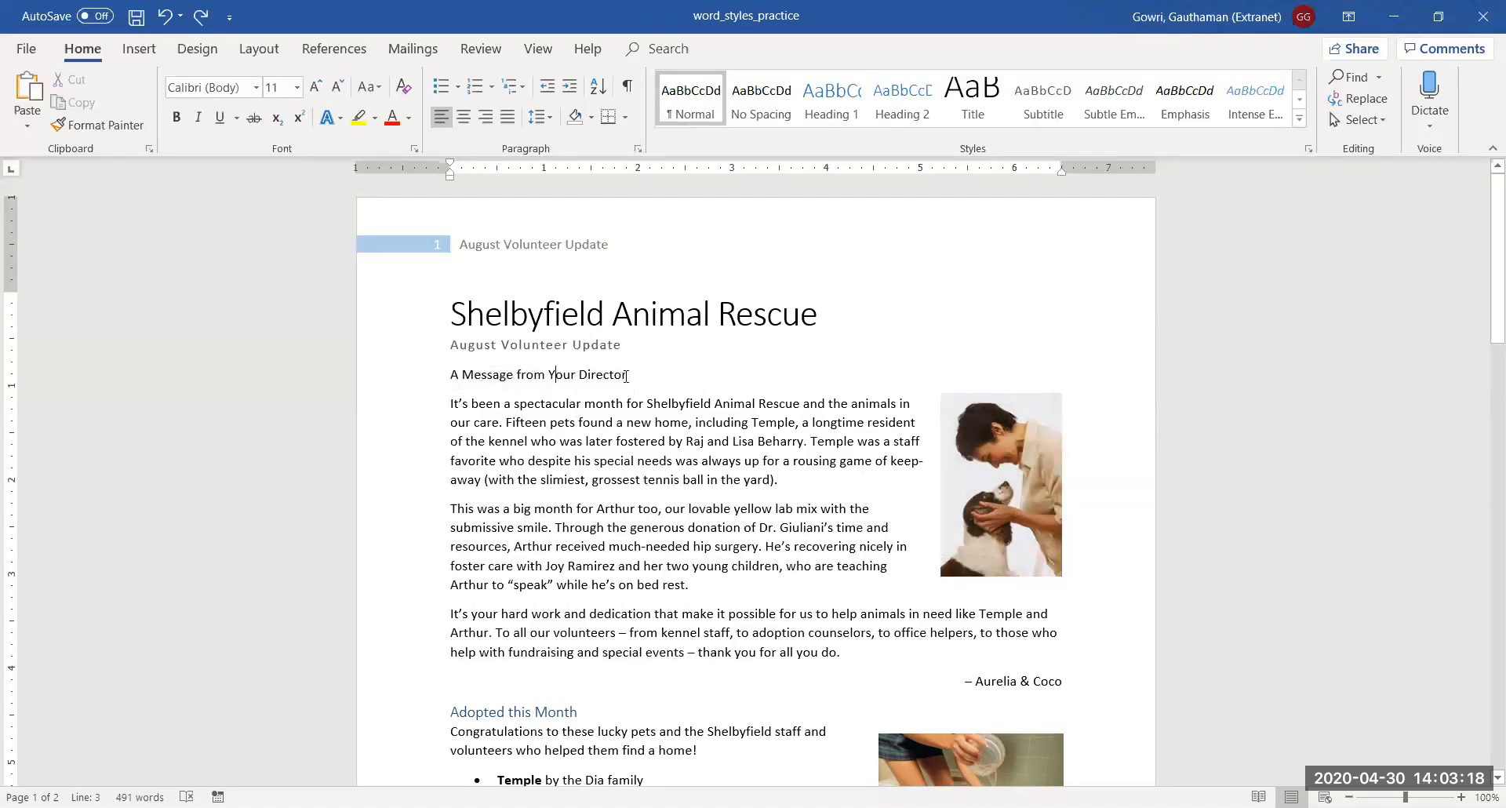
left_click_drag(624, 377, 453, 373)
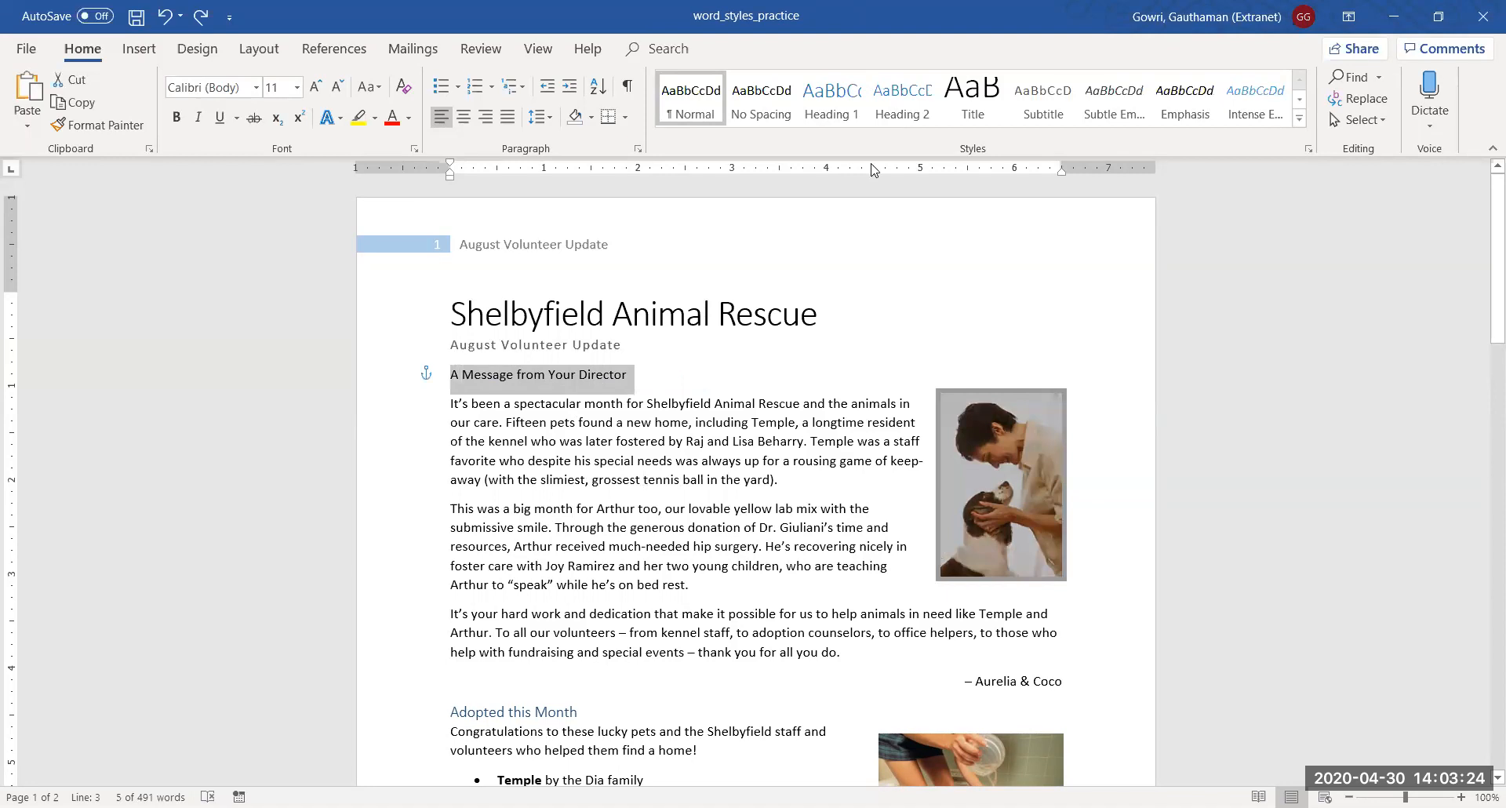
left_click(831, 98)
left_click(576, 531)
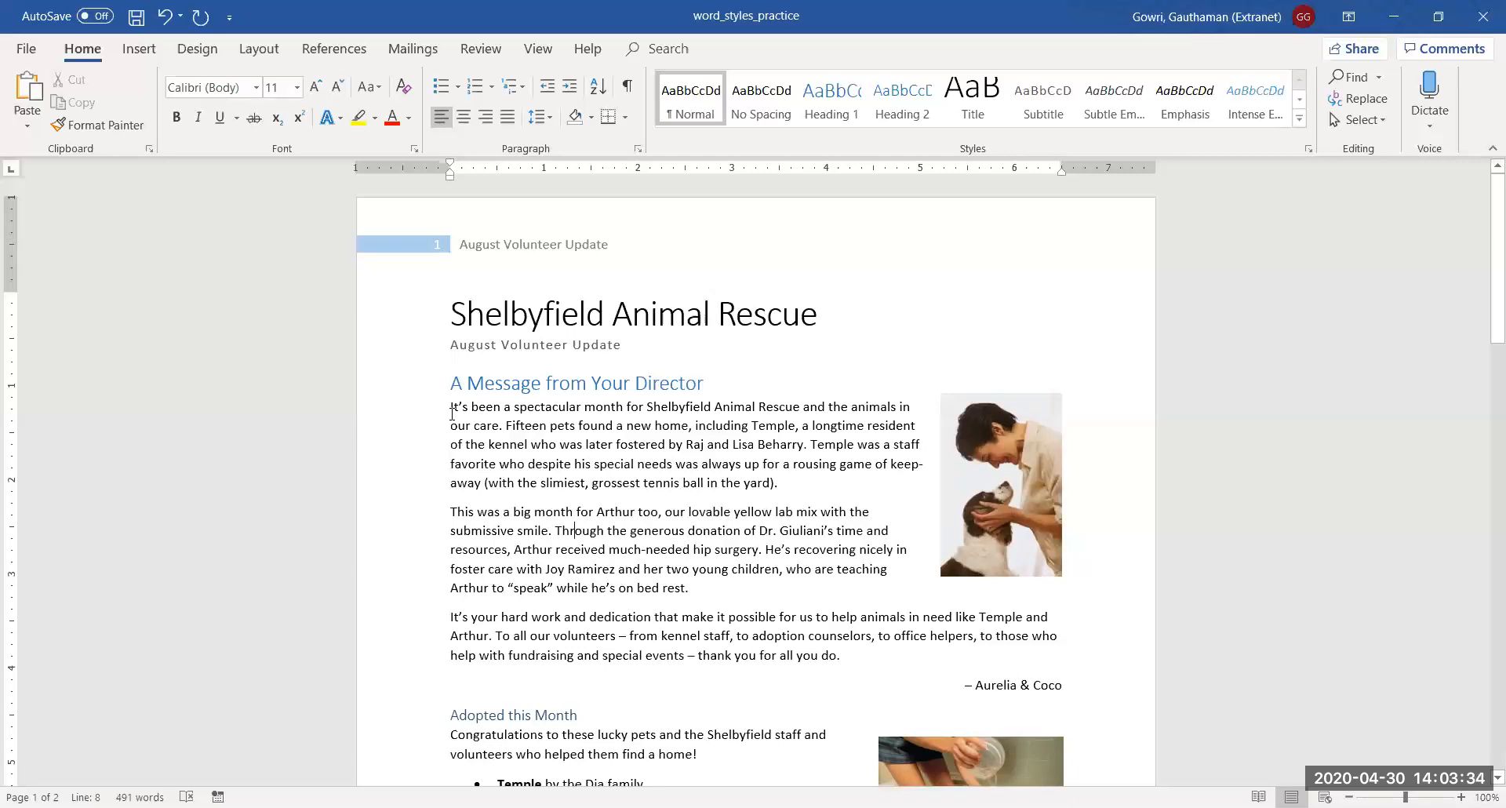
Step: Apply the Heading 1 style to the "Adopted this Month" section heading on the first page
key("Down")
key("Down")
key("Down")
key("Down")
key("Down")
key("Down")
key("Down")
key("Down")
key("Down")
key("Down")
key("Down")
key("Down")
key("Down")
key("Down")
key("Down")
key("Down")
key("Down")
key("Down")
key("Down")
key("Down")
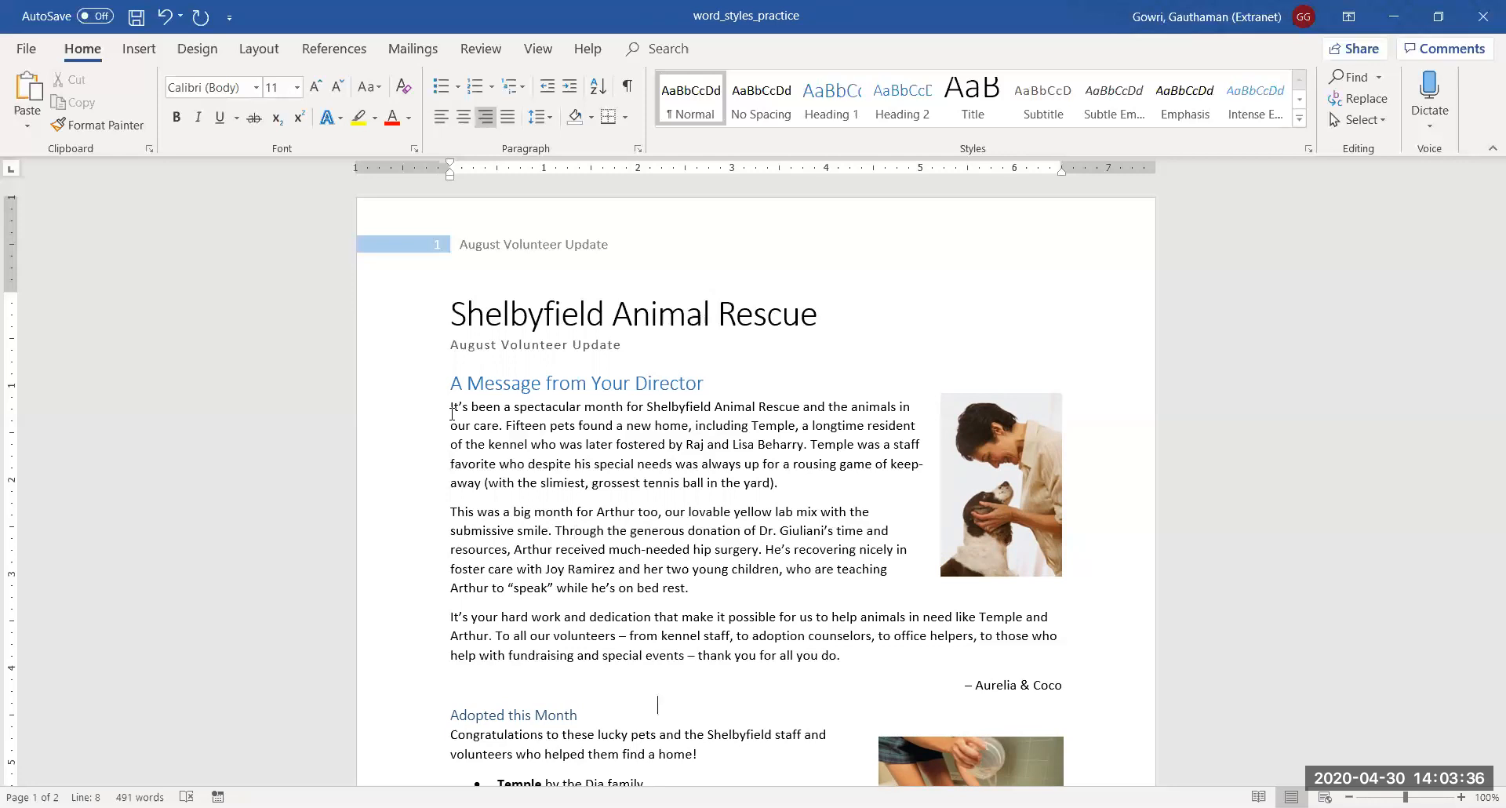
key("Down")
key("Down")
key("Down")
key("Down")
key("Down")
key("Down")
key("Down")
key("Down")
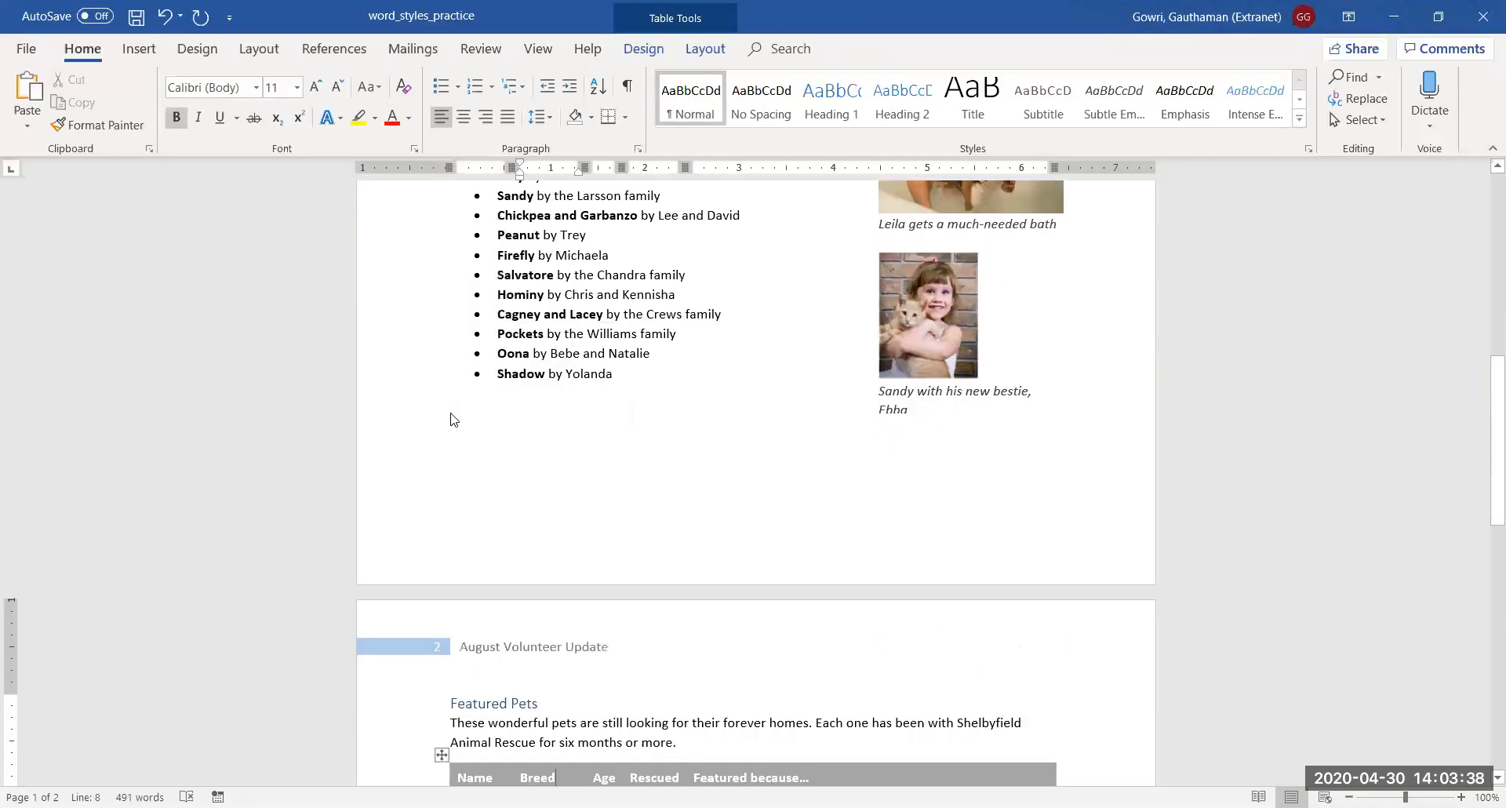
key("Up")
key("Up")
key("Up")
key("Up")
key("Up")
key("Up")
key("Up")
key("Up")
key("Up")
key("Up")
key("Up")
key("Up")
key("Up")
key("Up")
key("Up")
key("Up")
key("Up")
key("Up")
key("Up")
key("Up")
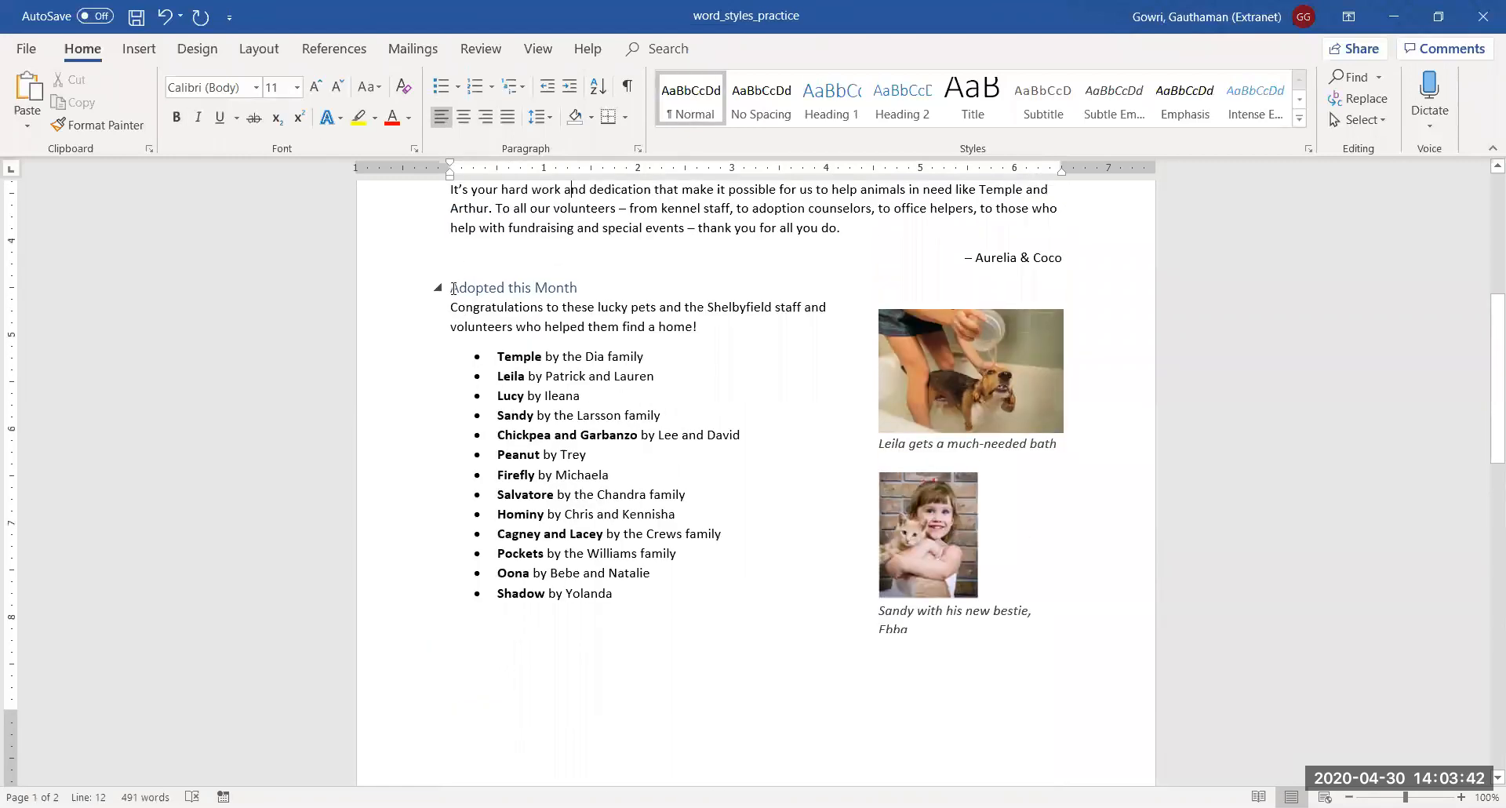
left_click_drag(454, 288, 571, 294)
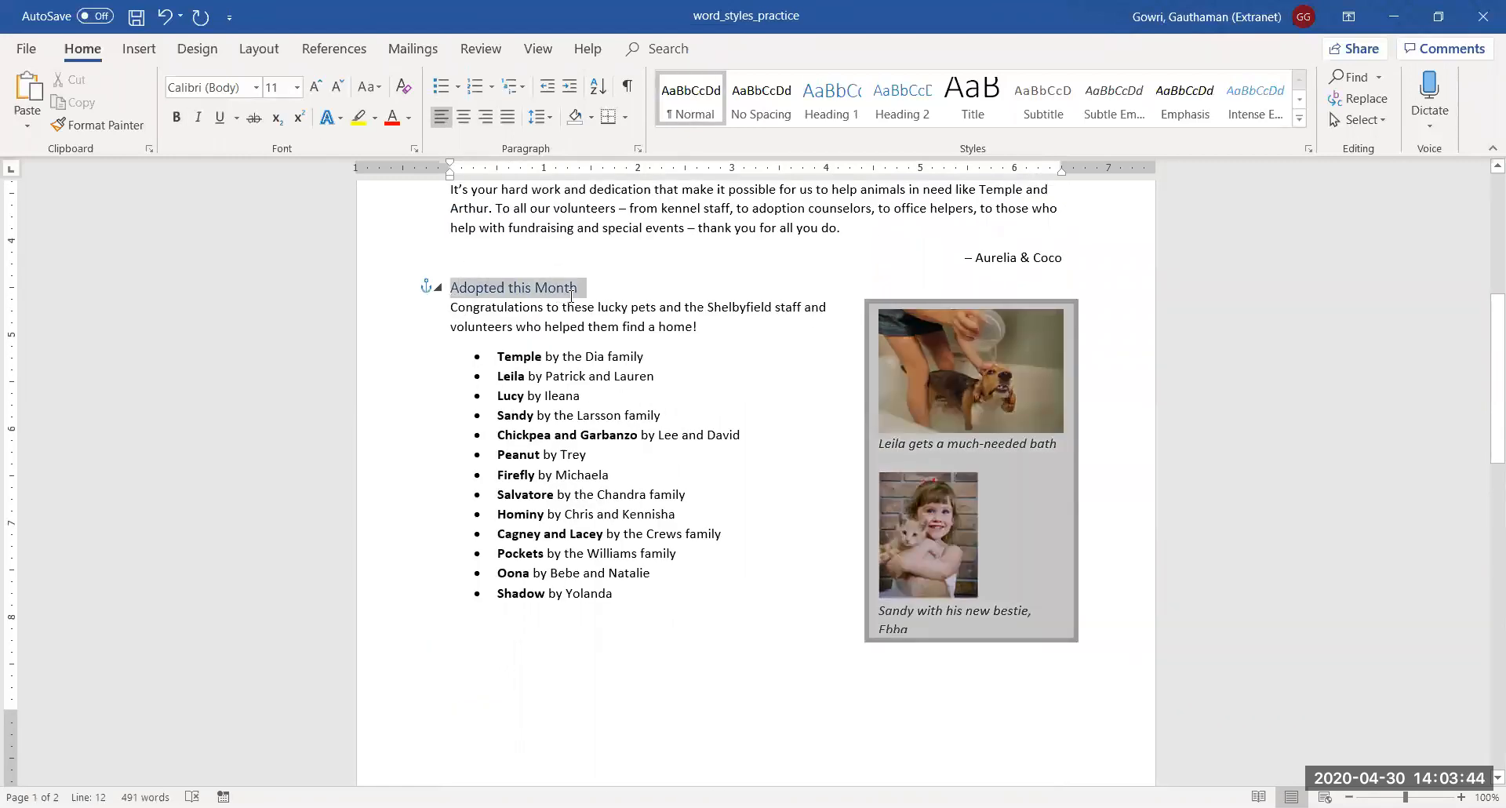
left_click(831, 98)
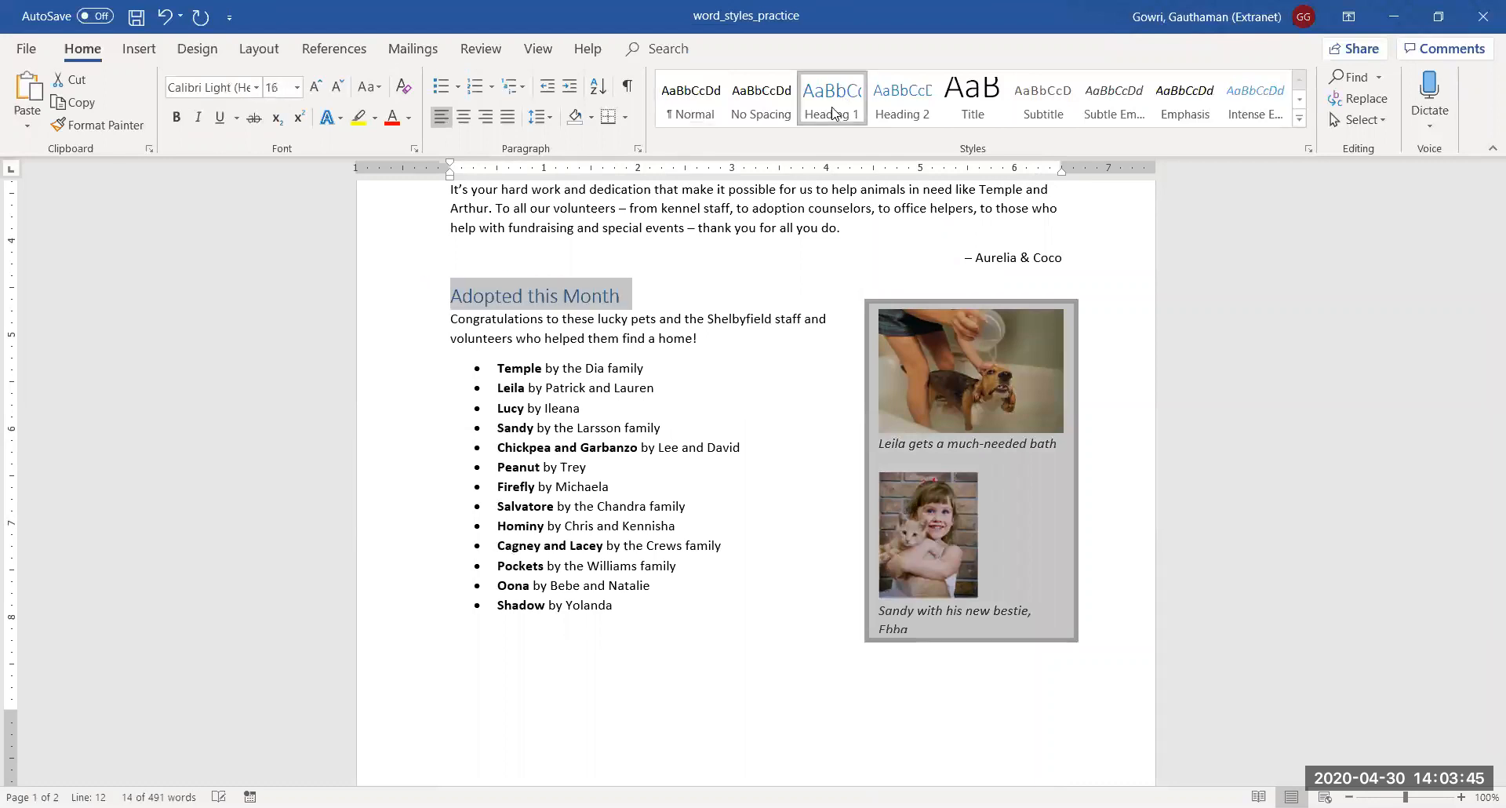
left_click(452, 508)
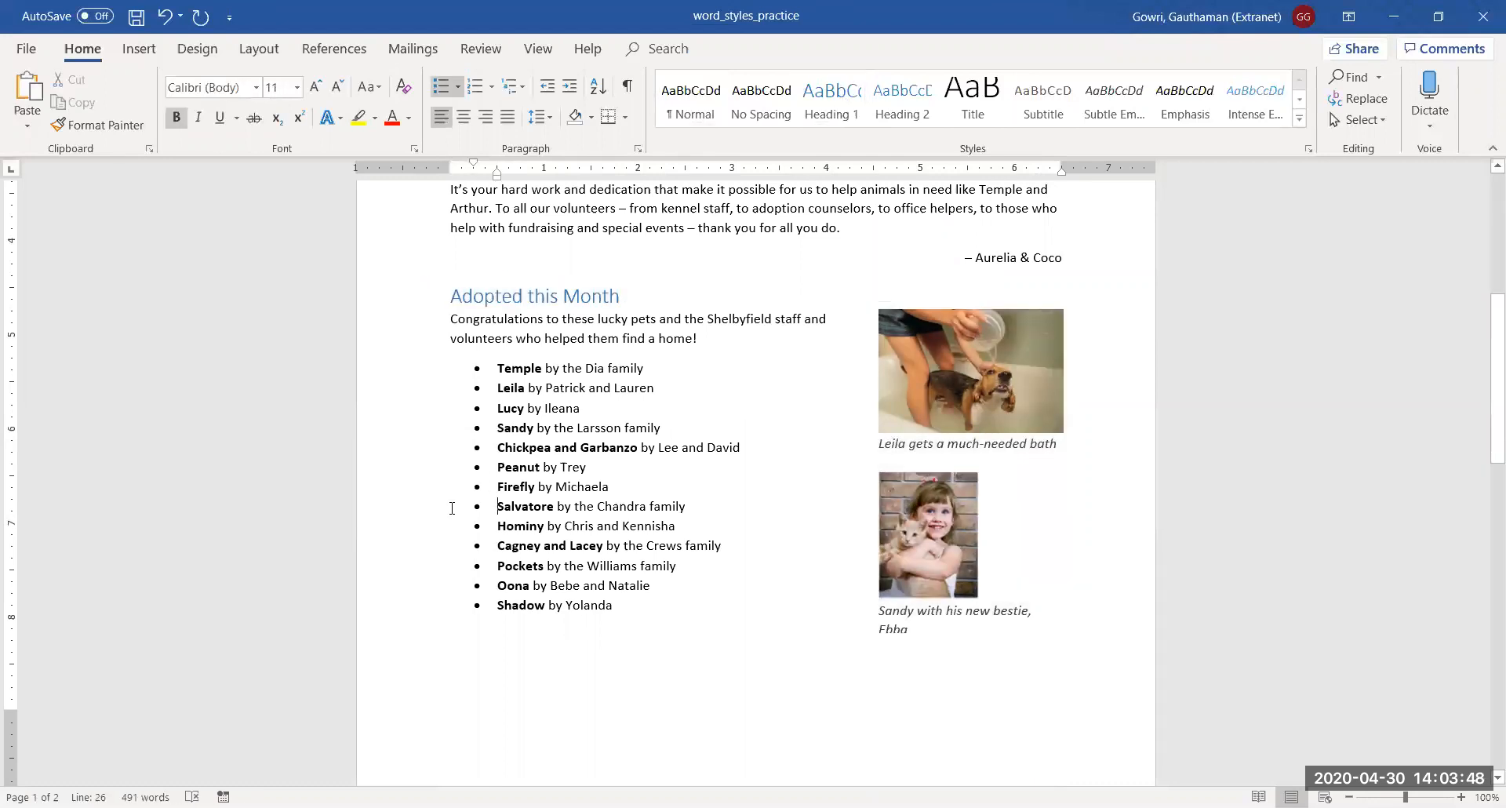
Step: Apply the Heading 1 style to the "Featured Pets" heading on the second page
scroll(452, 509, "down", 15)
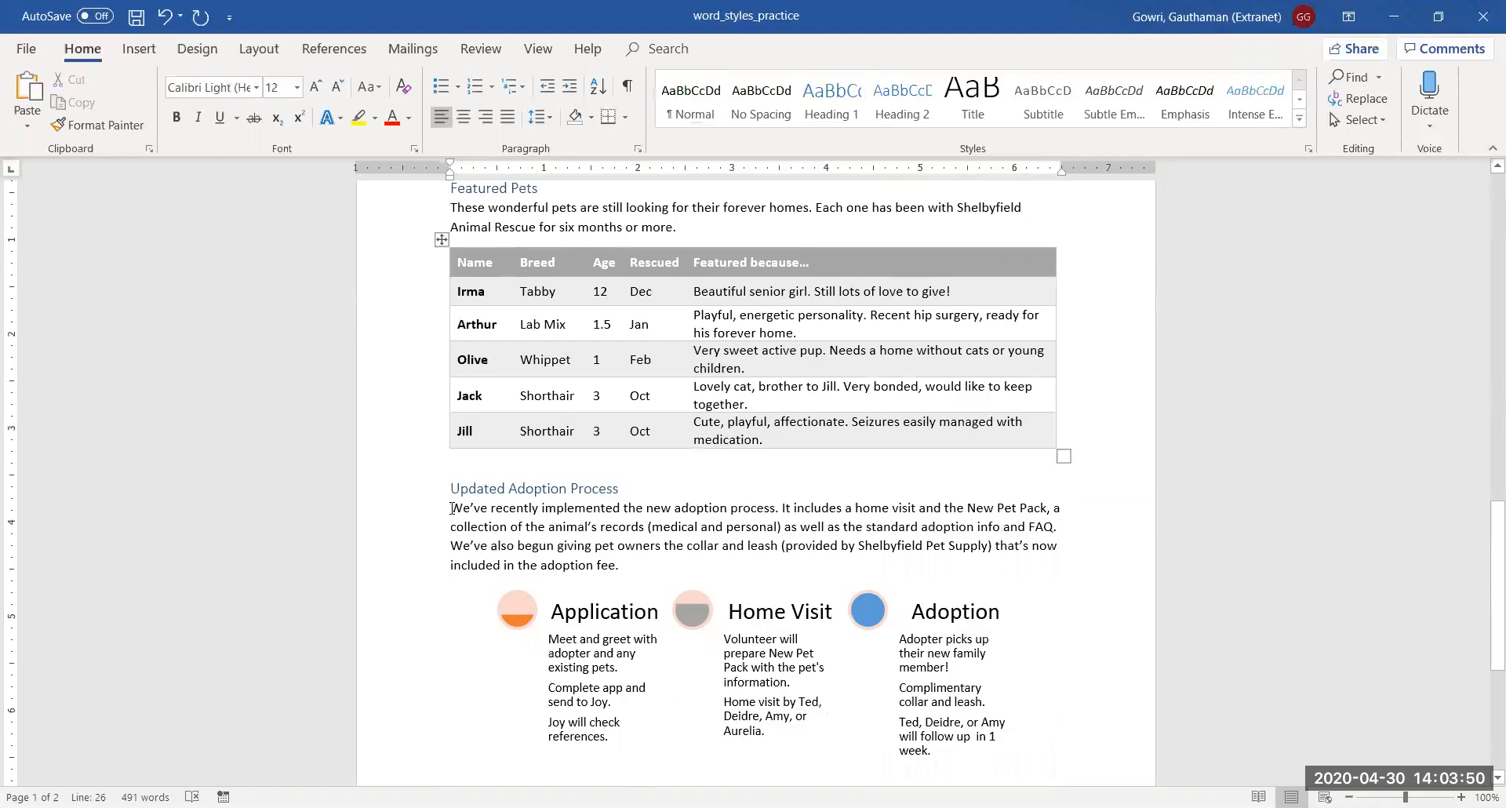
key("Up")
key("Up")
key("Up")
key("Up")
key("Up")
key("Up")
key("Up")
key("Up")
key("Up")
key("Up")
key("Up")
key("Up")
key("Up")
key("Up")
key("Up")
key("Up")
key("Up")
key("Up")
key("Up")
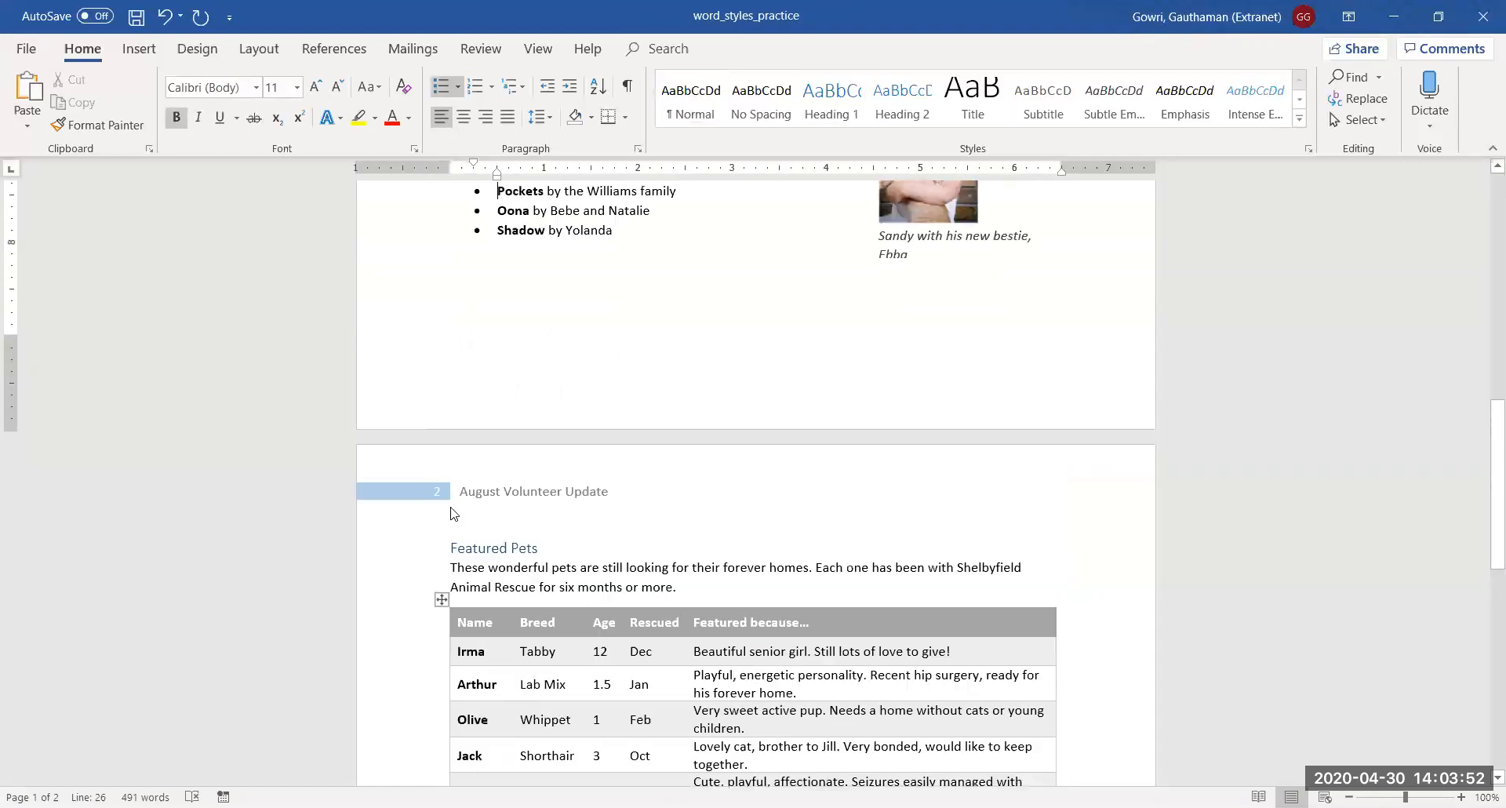
key("Down")
key("Down")
key("Down")
key("Down")
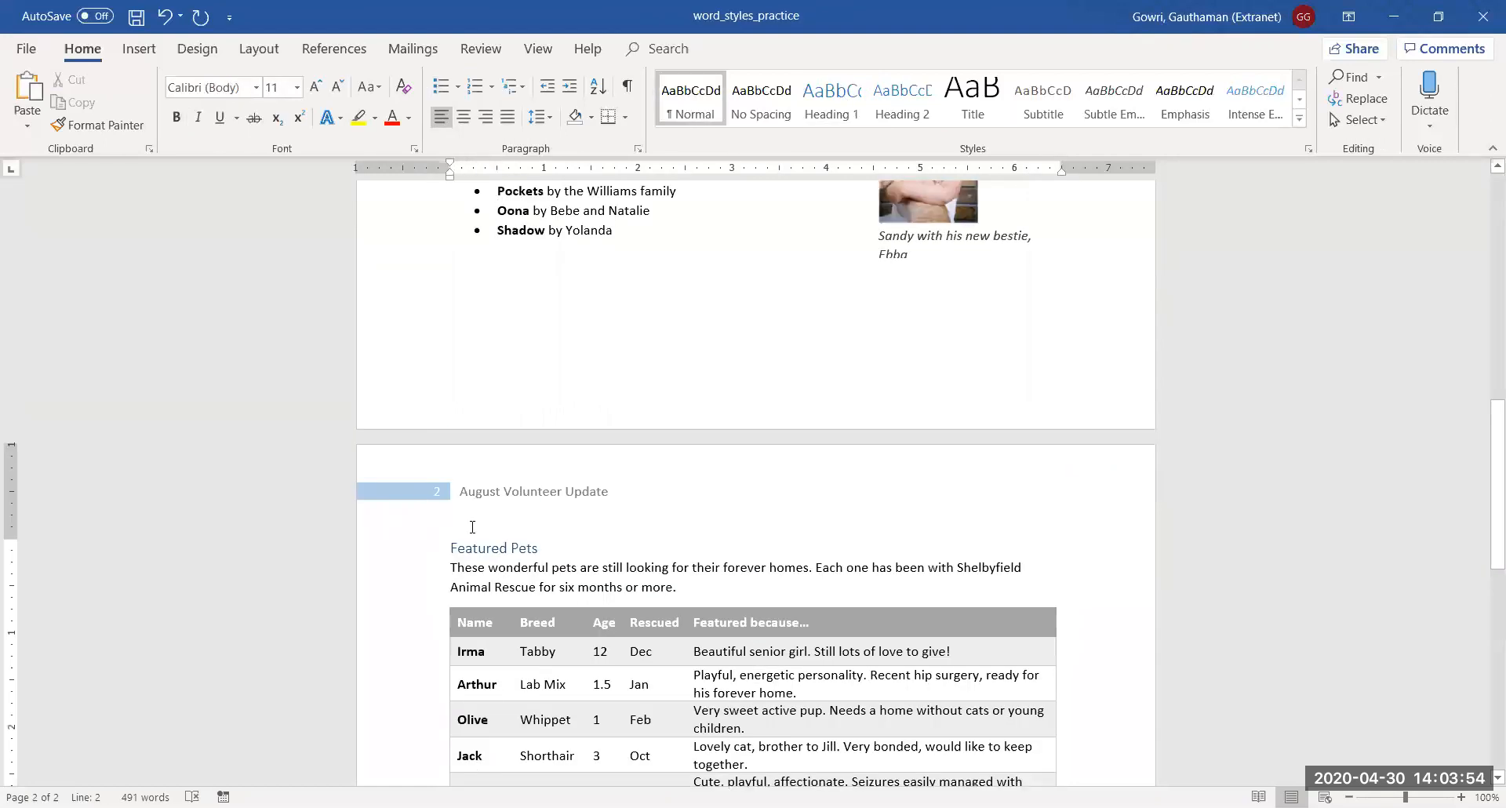
left_click_drag(495, 548, 533, 549)
left_click(820, 93)
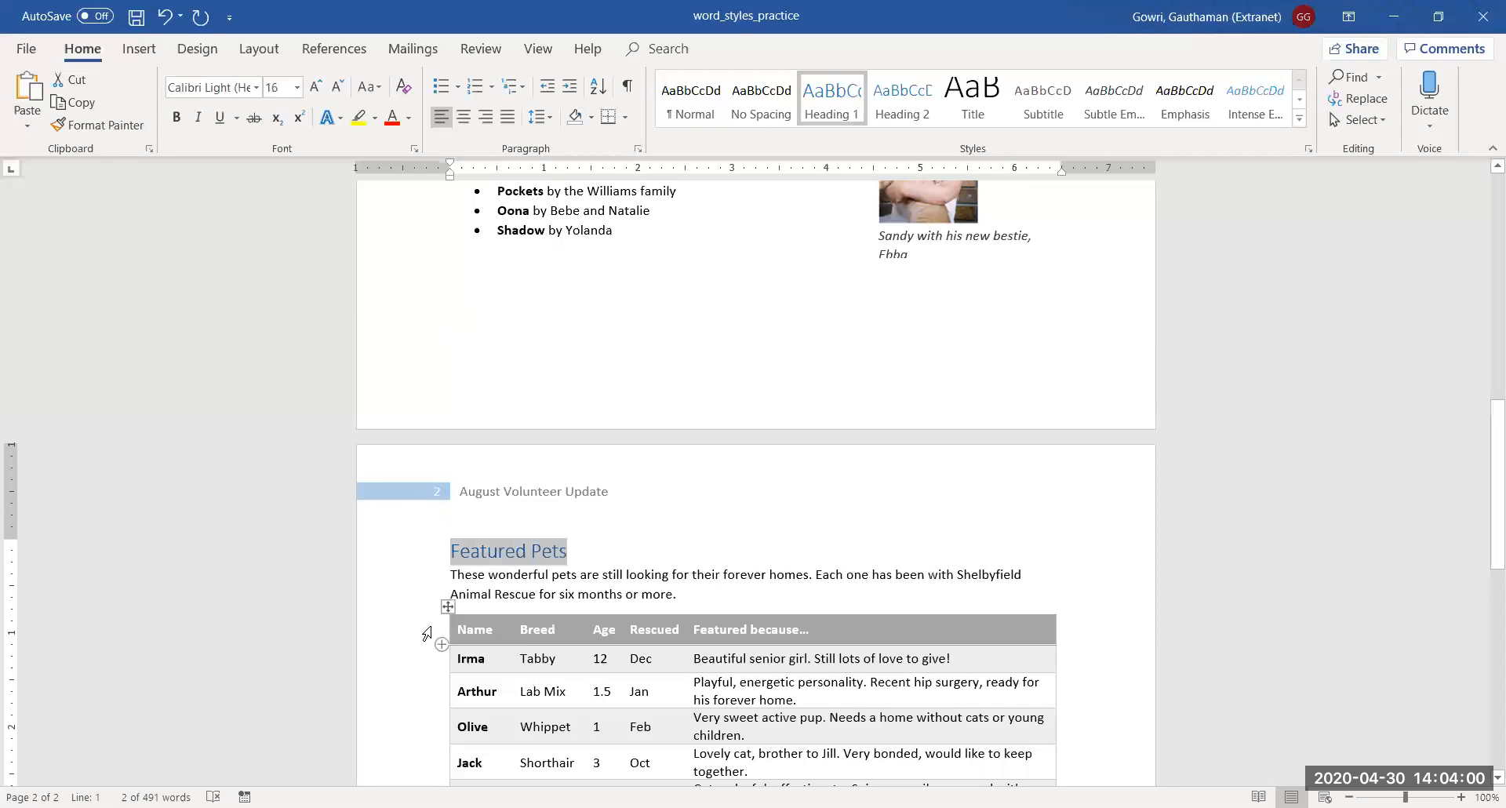
left_click(640, 556)
Step: Apply the Heading 1 style to the "Updated Adoption Process" heading below the pets table
key("Down")
key("Down")
key("Down")
key("Down")
key("Down")
key("Down")
key("Down")
key("Down")
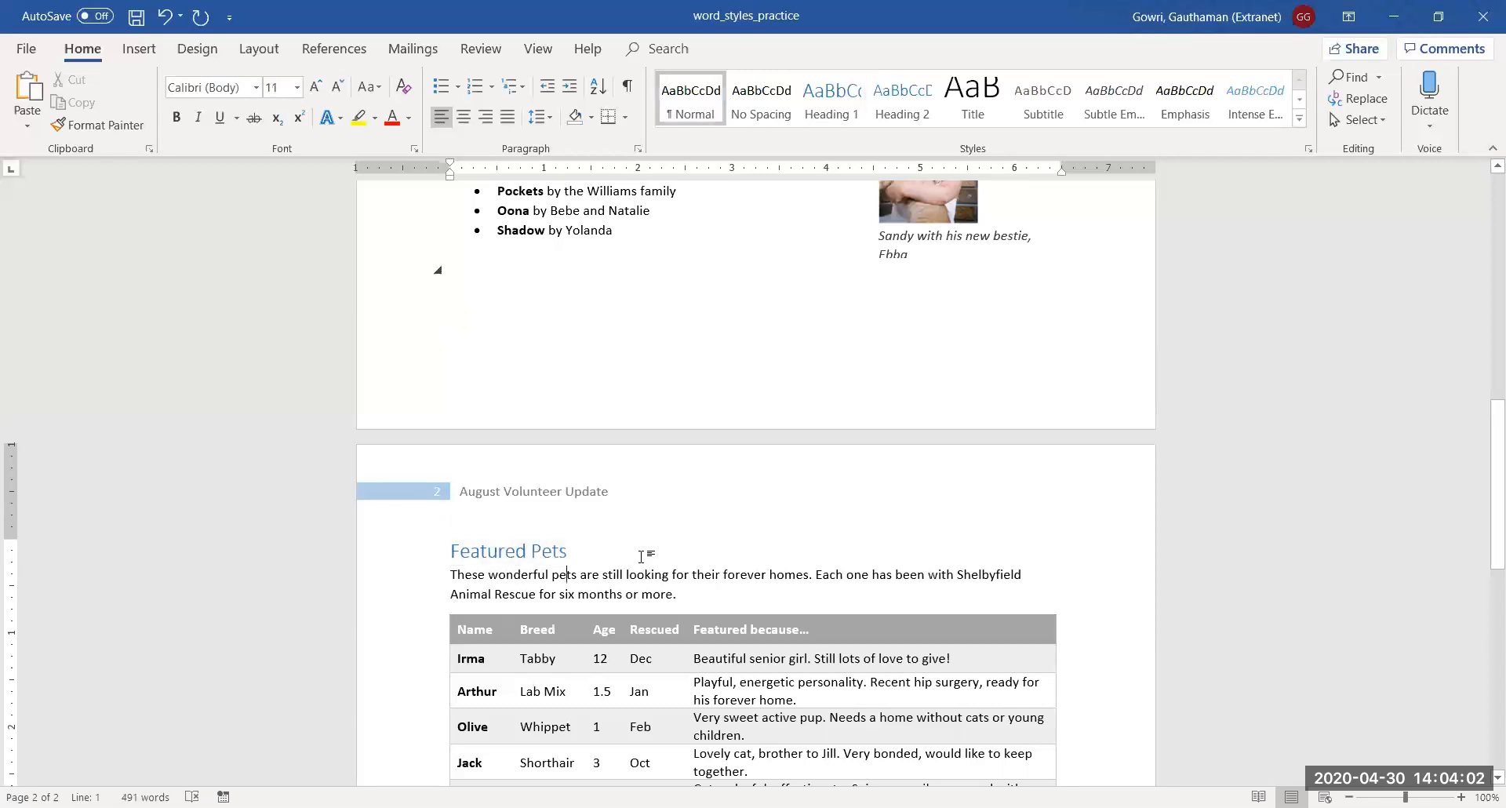
key("Down")
key("Down")
key("Down")
key("Down")
key("Down")
key("Down")
key("Down")
key("Down")
key("Down")
key("Down")
key("Down")
key("Down")
key("Down")
key("Down")
key("Down")
key("Down")
key("Down")
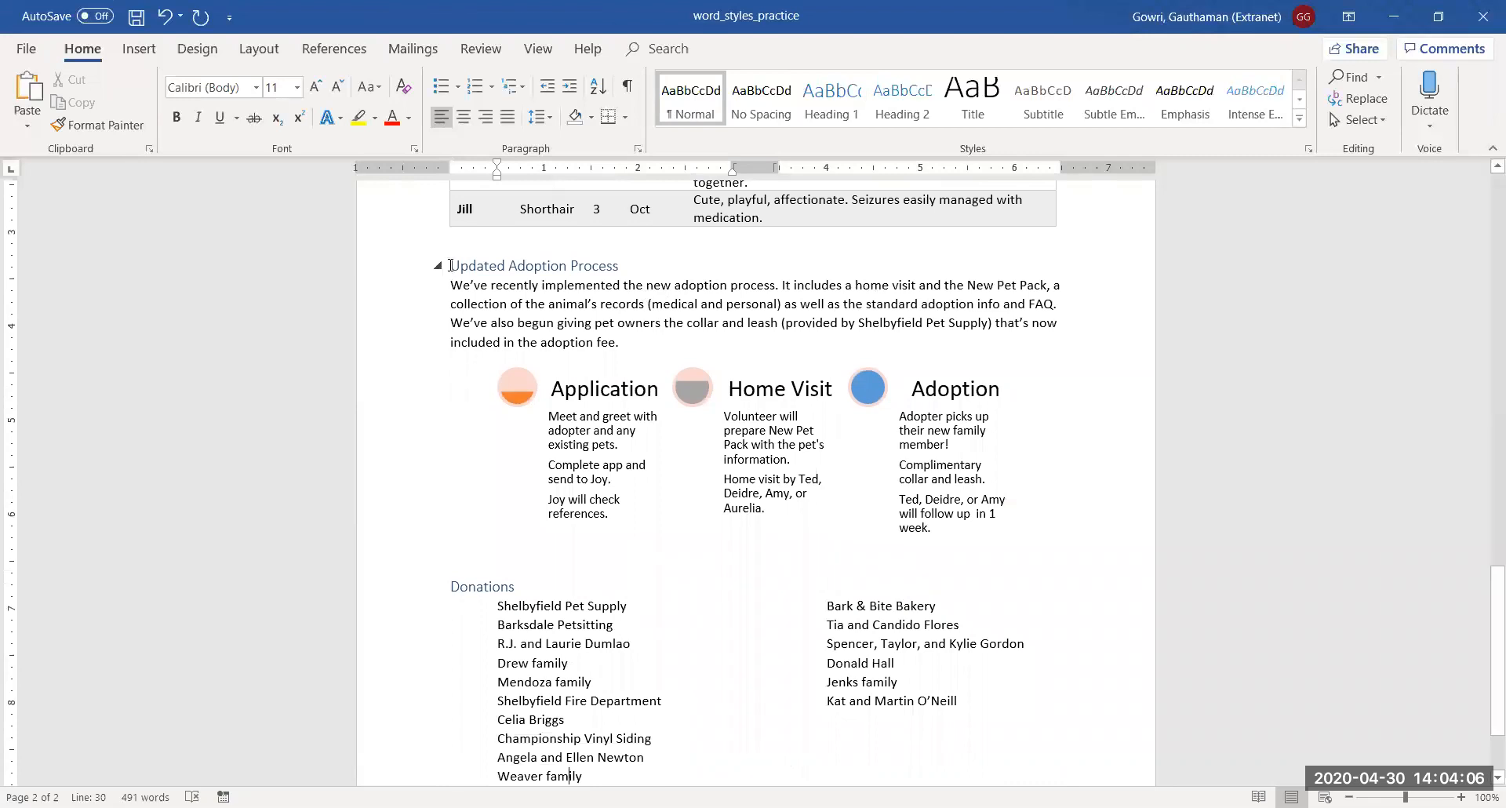
left_click_drag(454, 265, 625, 267)
key("ctrl+alt+1")
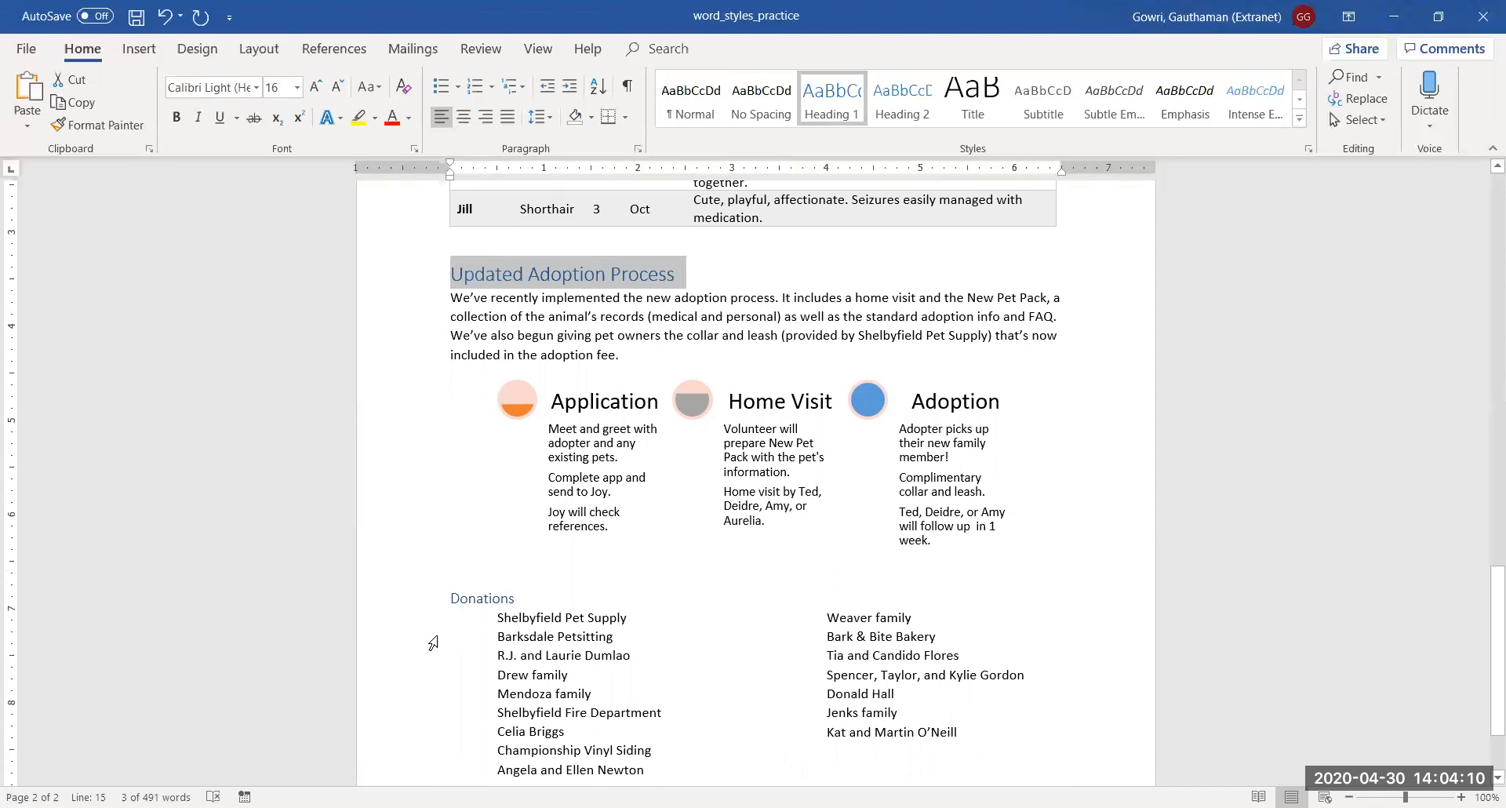
Step: Apply the Heading 2 style to the "Donations" heading above the donor list
left_click(445, 655)
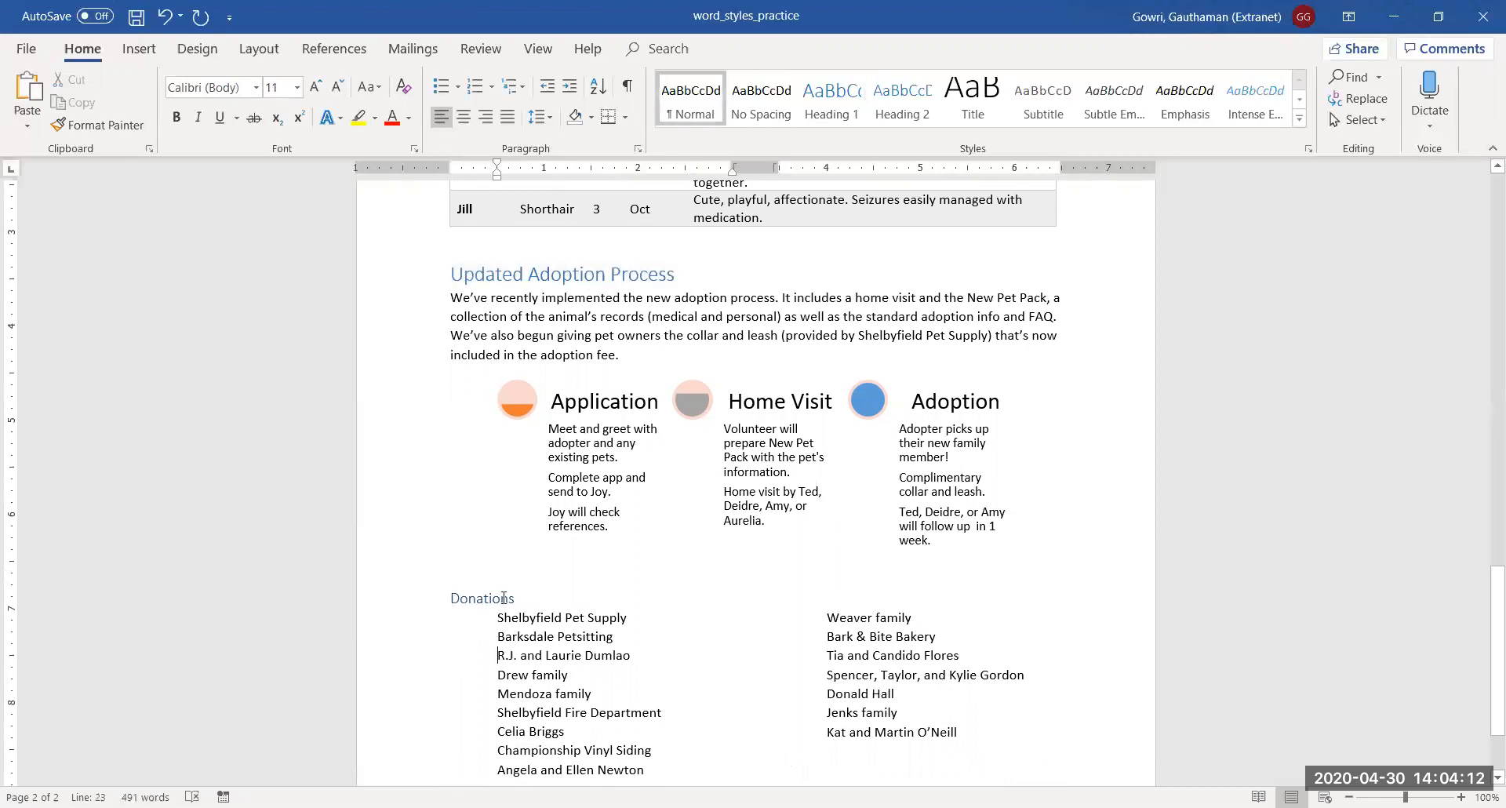
left_click_drag(451, 598, 519, 598)
left_click(902, 98)
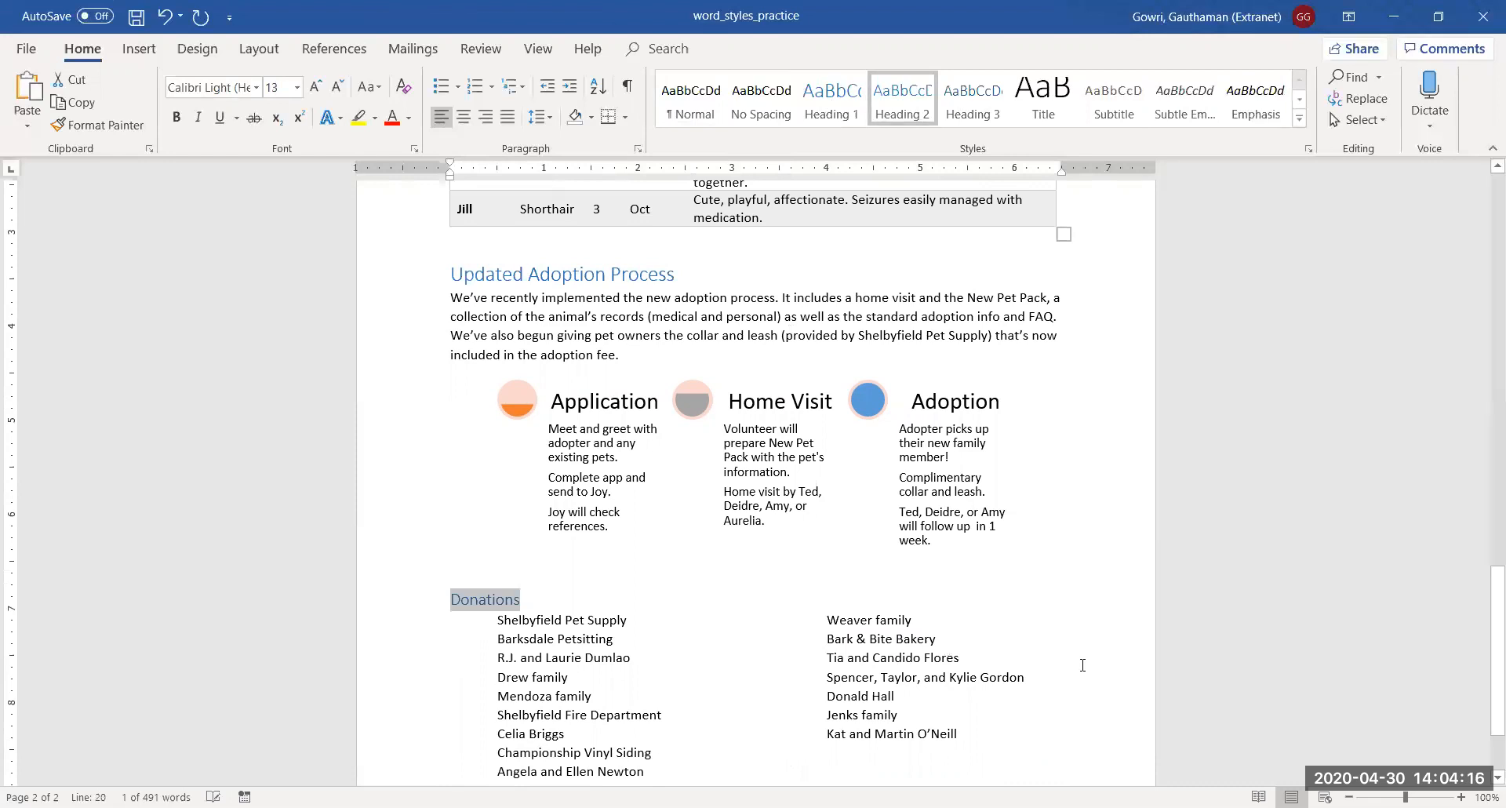
Step: Modify the Heading 2 style to use italic text, only in this document
right_click(906, 112)
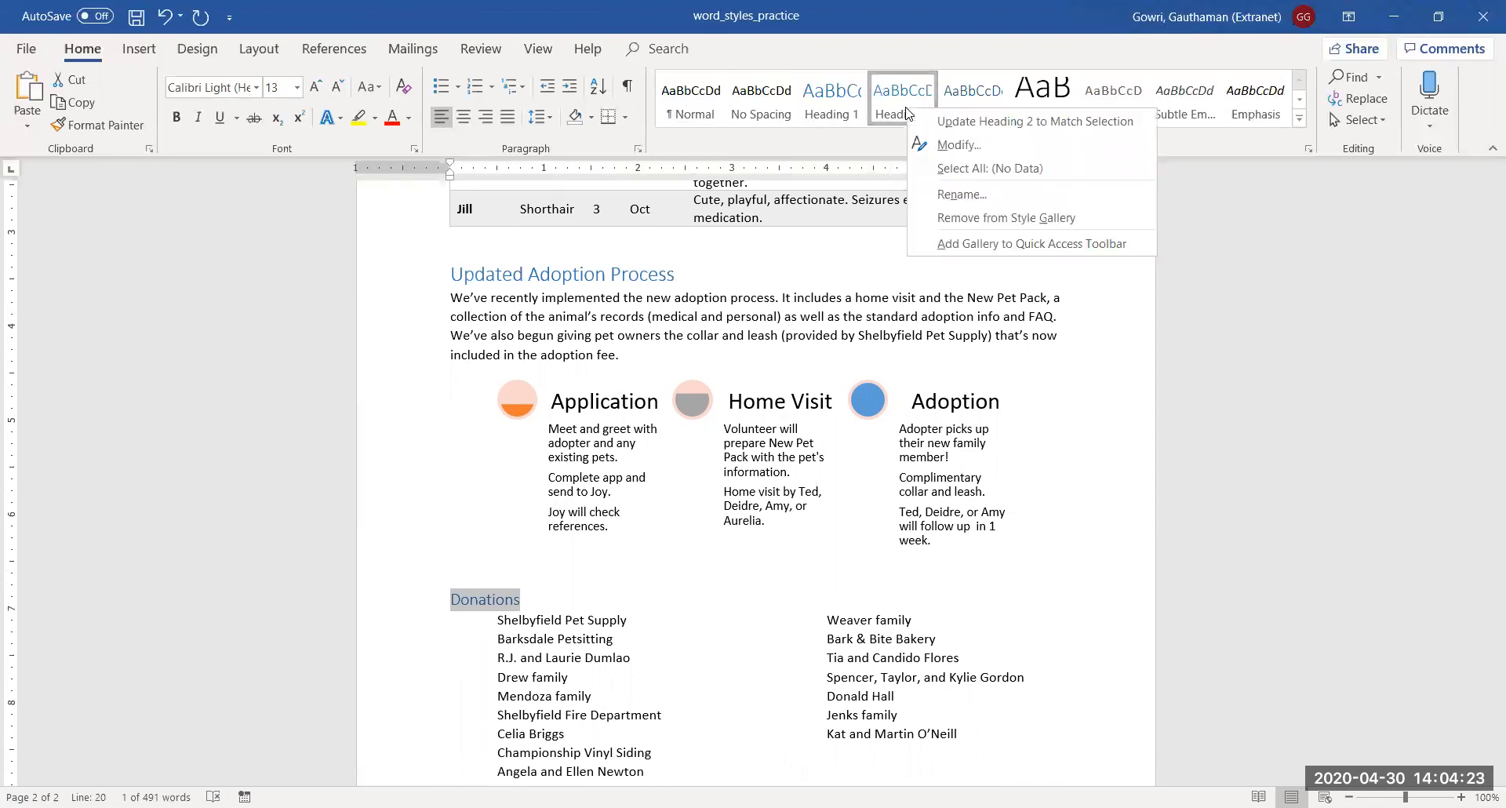
left_click(949, 149)
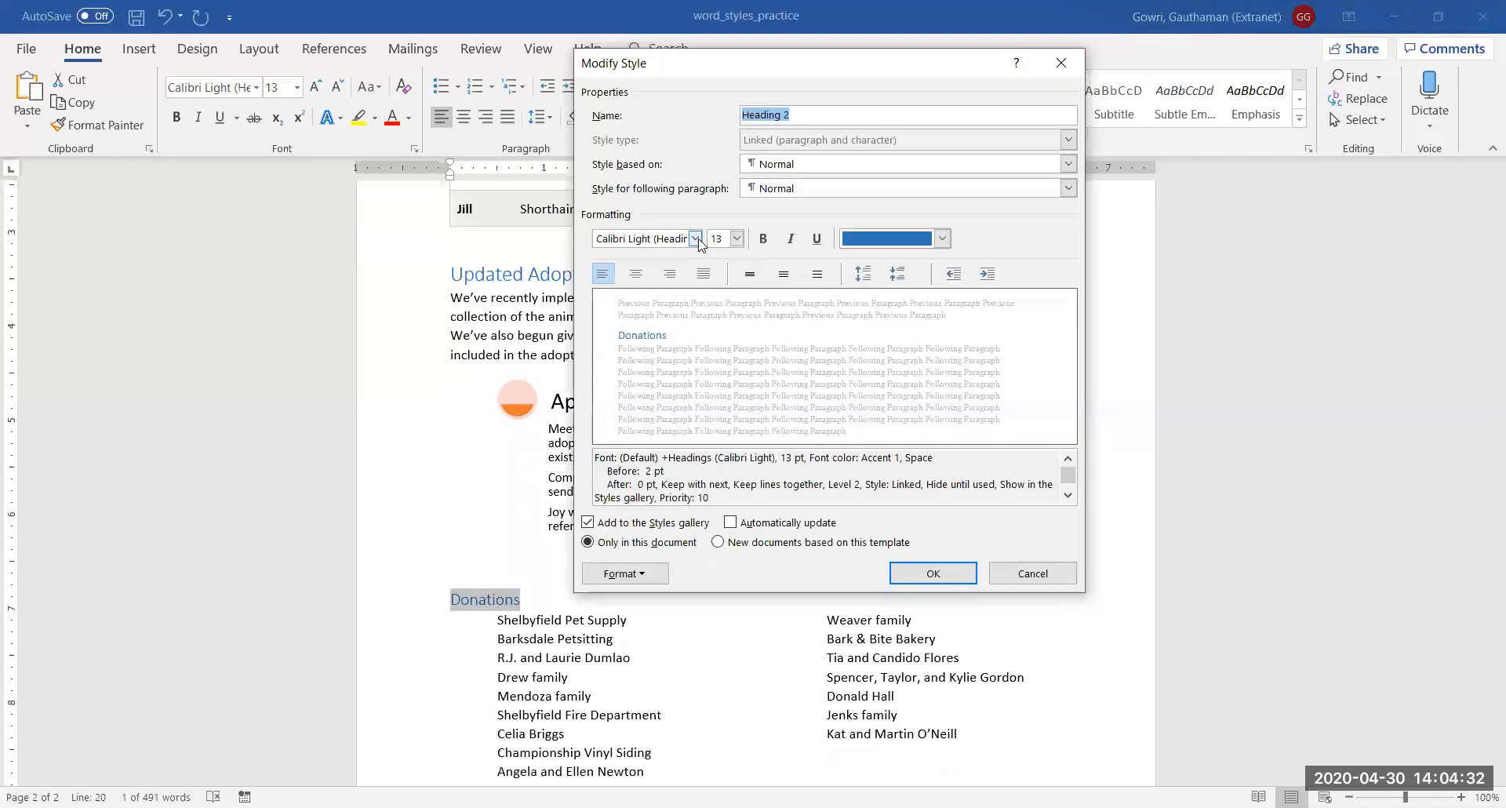
left_click(789, 240)
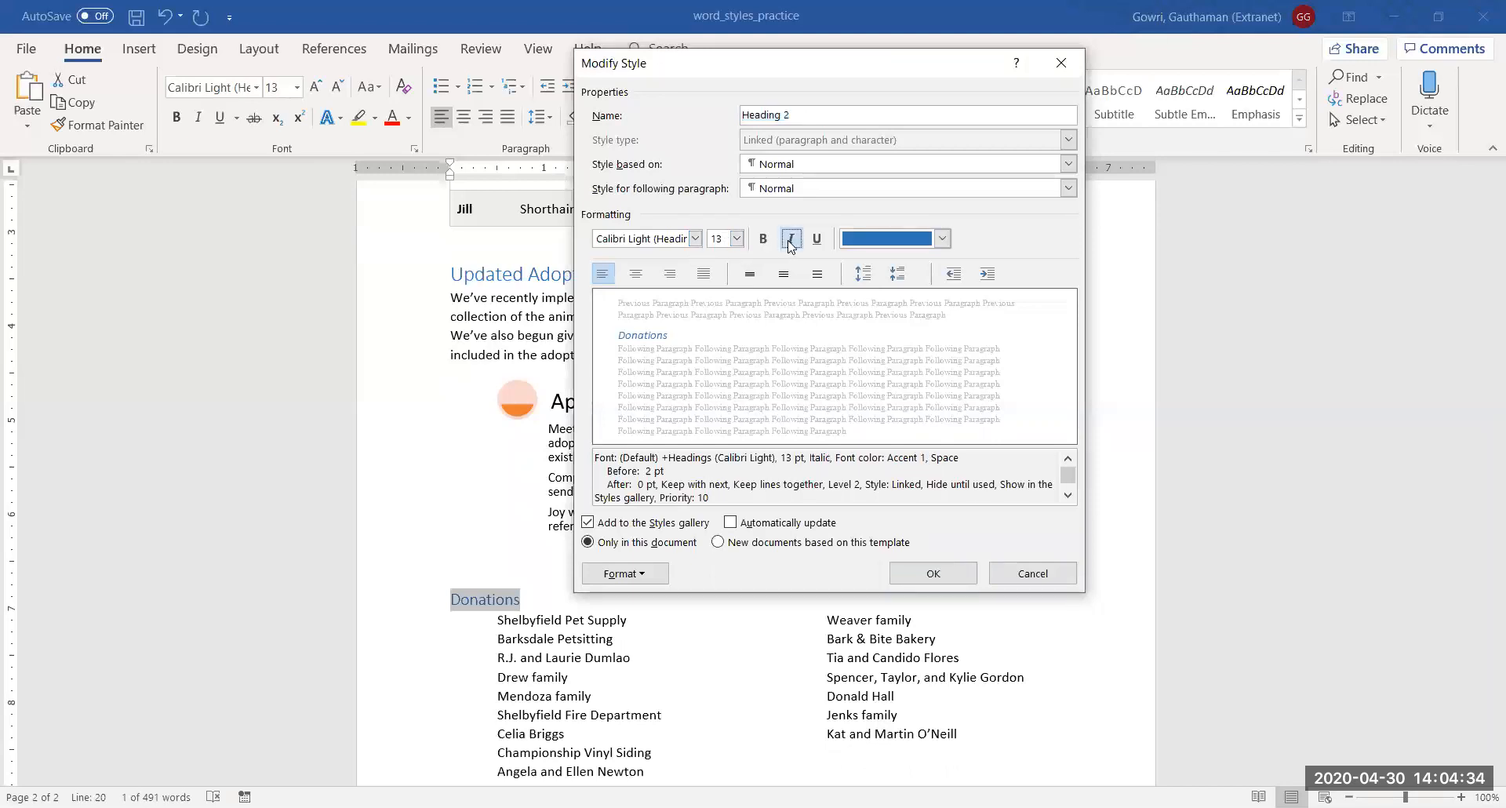
left_click(912, 570)
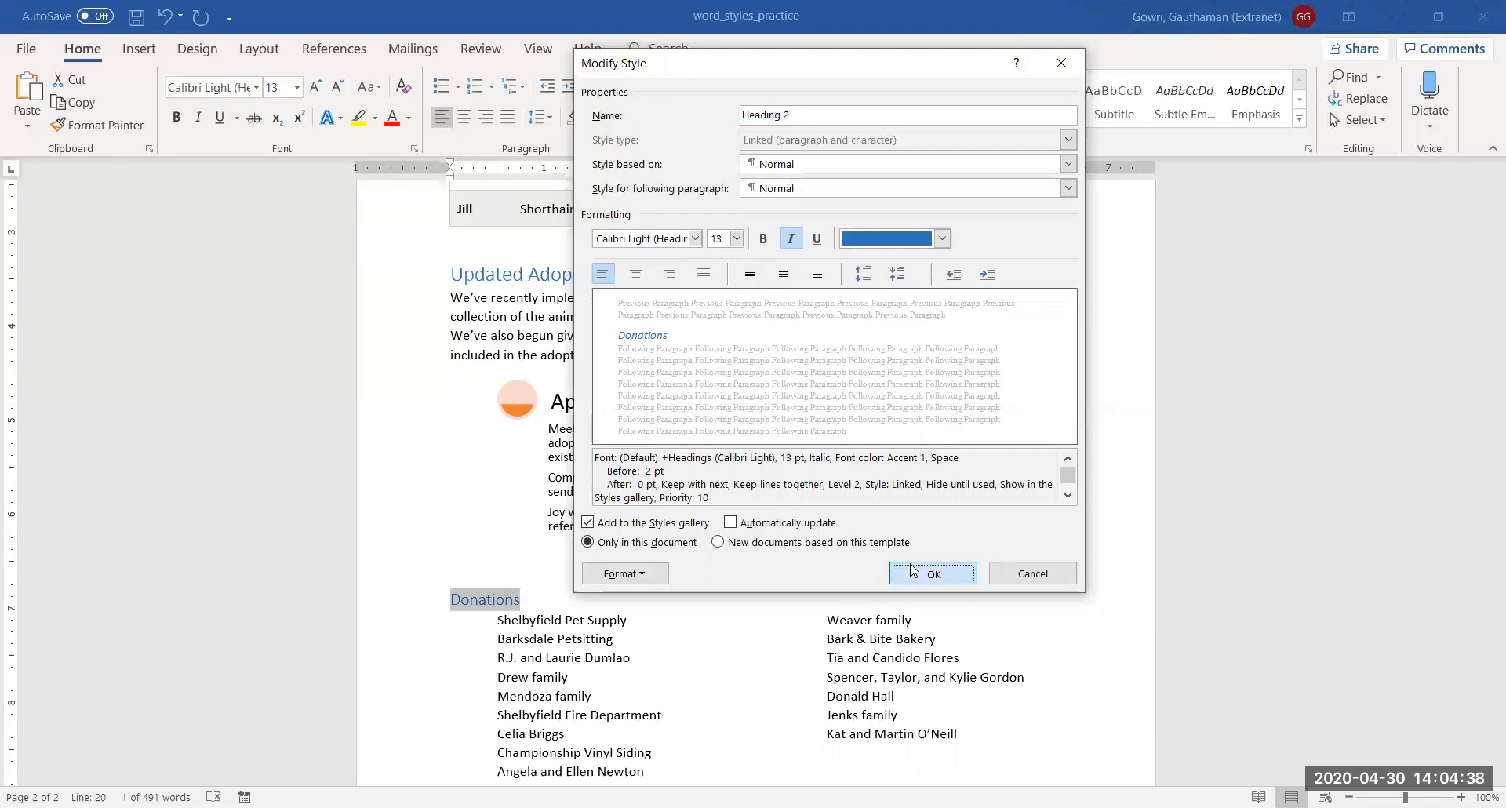
left_click(701, 637)
key("Down")
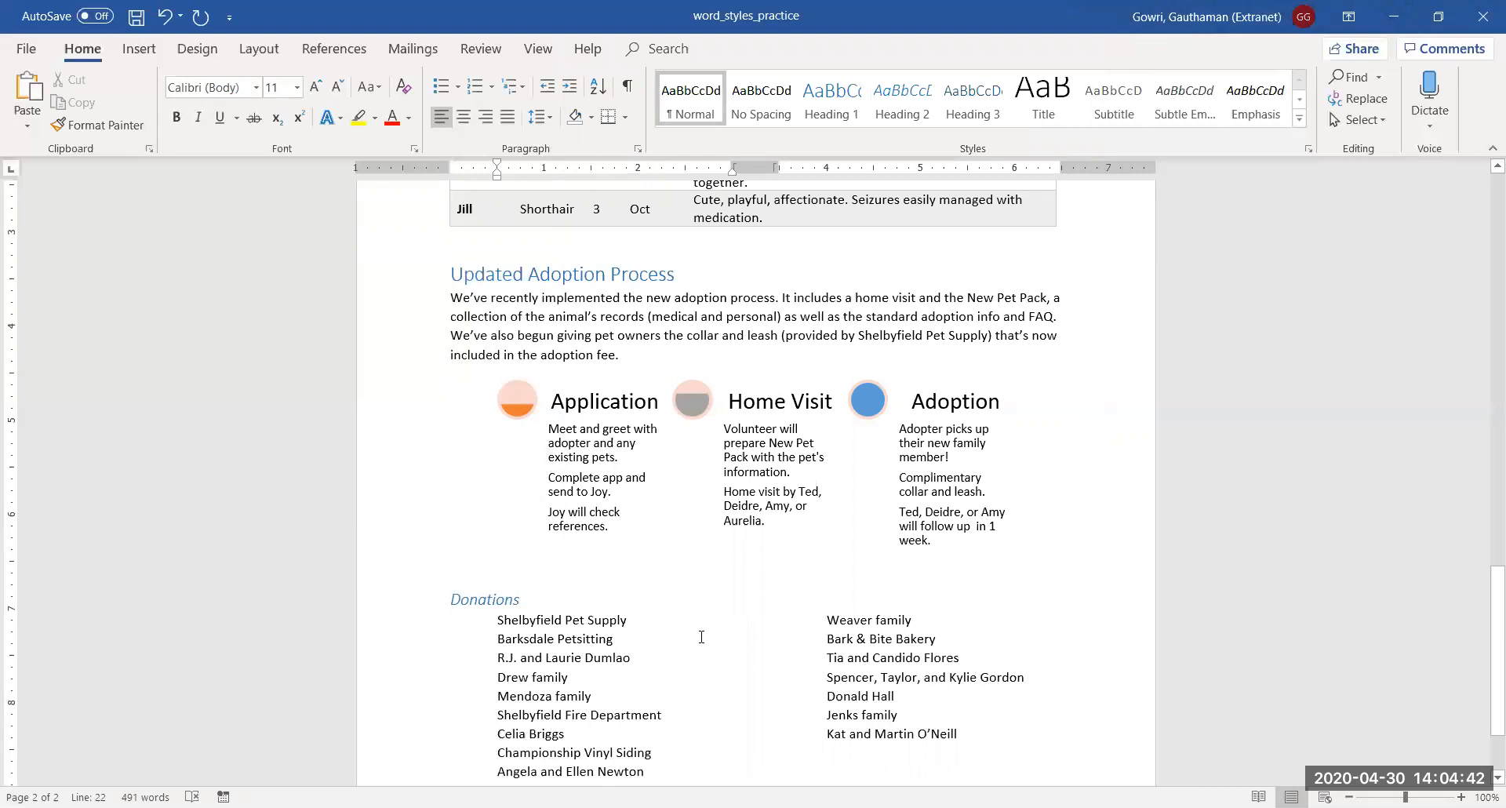
Step: Check which style the body paragraphs under "A Message from Your Director" on the first page use
scroll(701, 637, "up", 15)
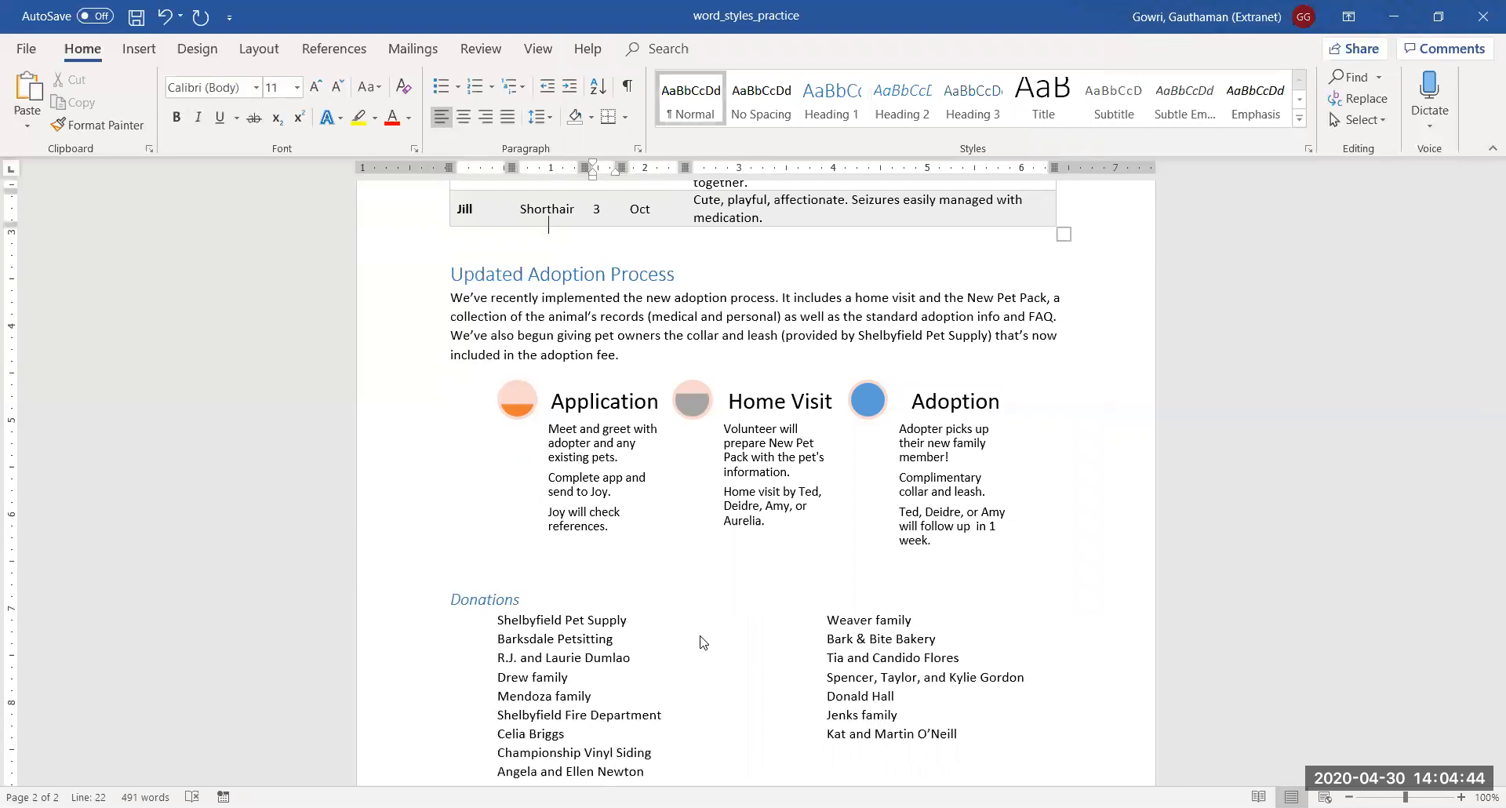
key("Up")
key("Up")
key("Up")
key("Up")
key("Up")
key("Up")
key("Up")
key("Up")
key("Up")
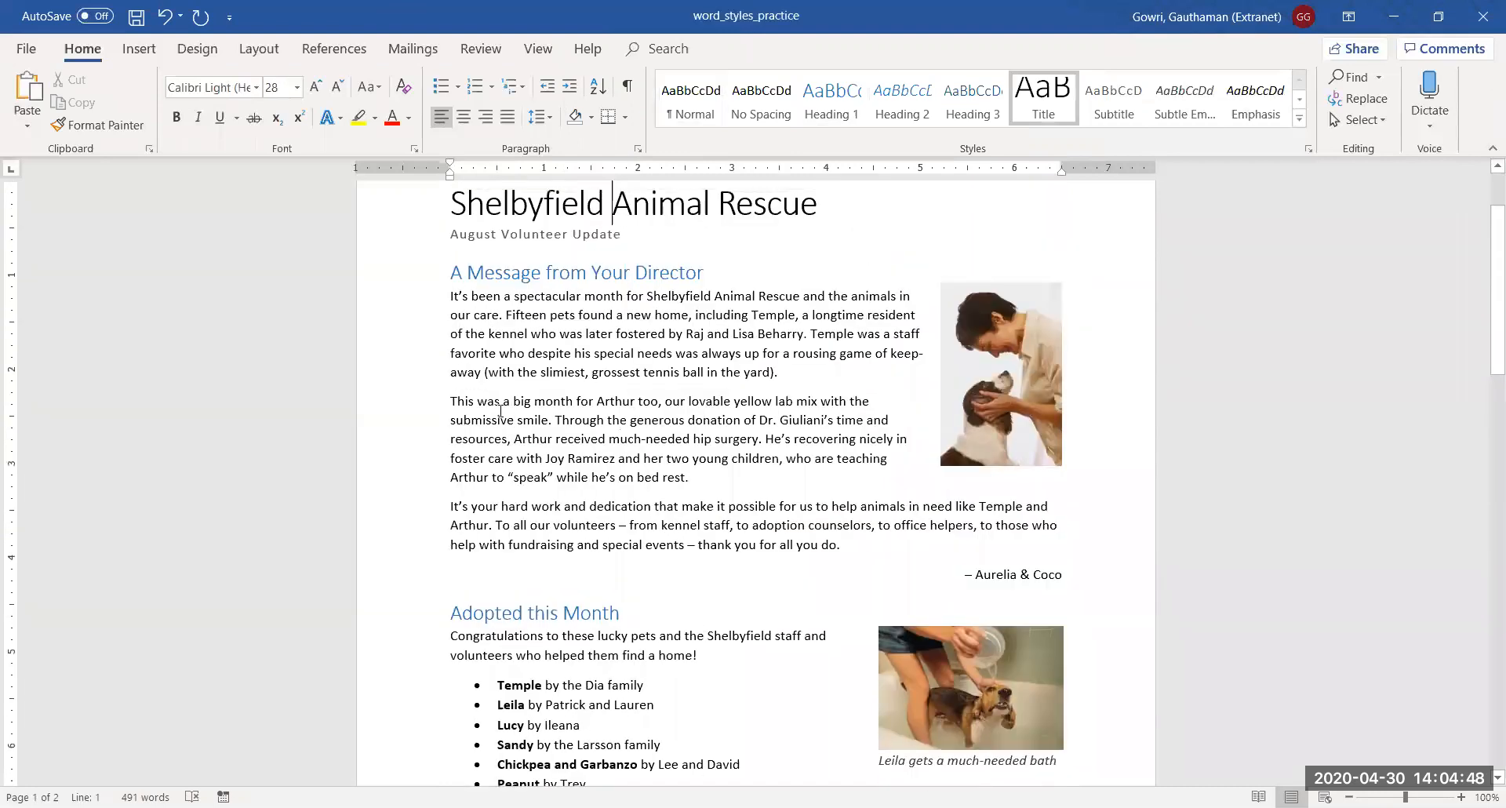
left_click_drag(453, 298, 816, 523)
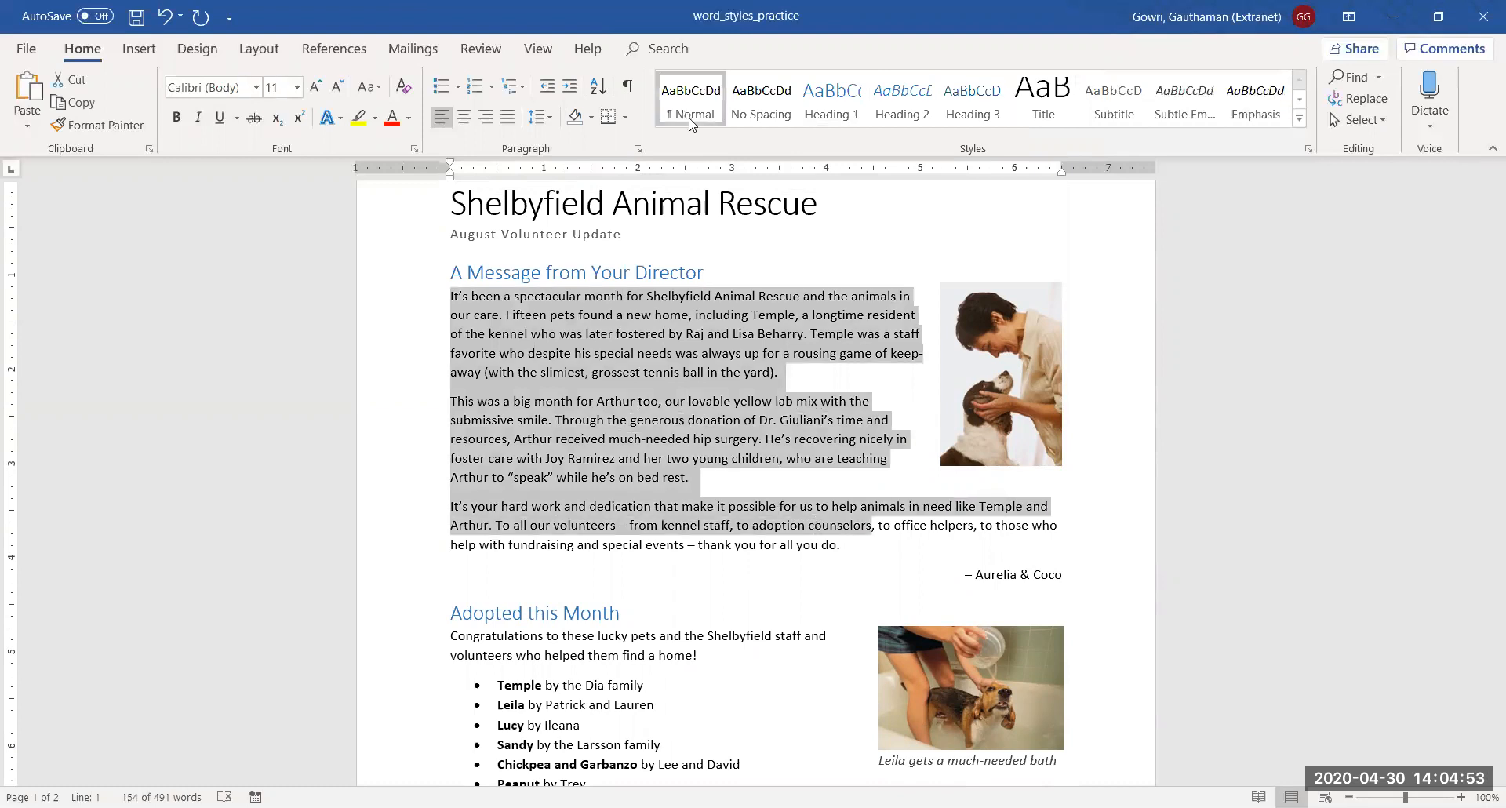
left_click(735, 379)
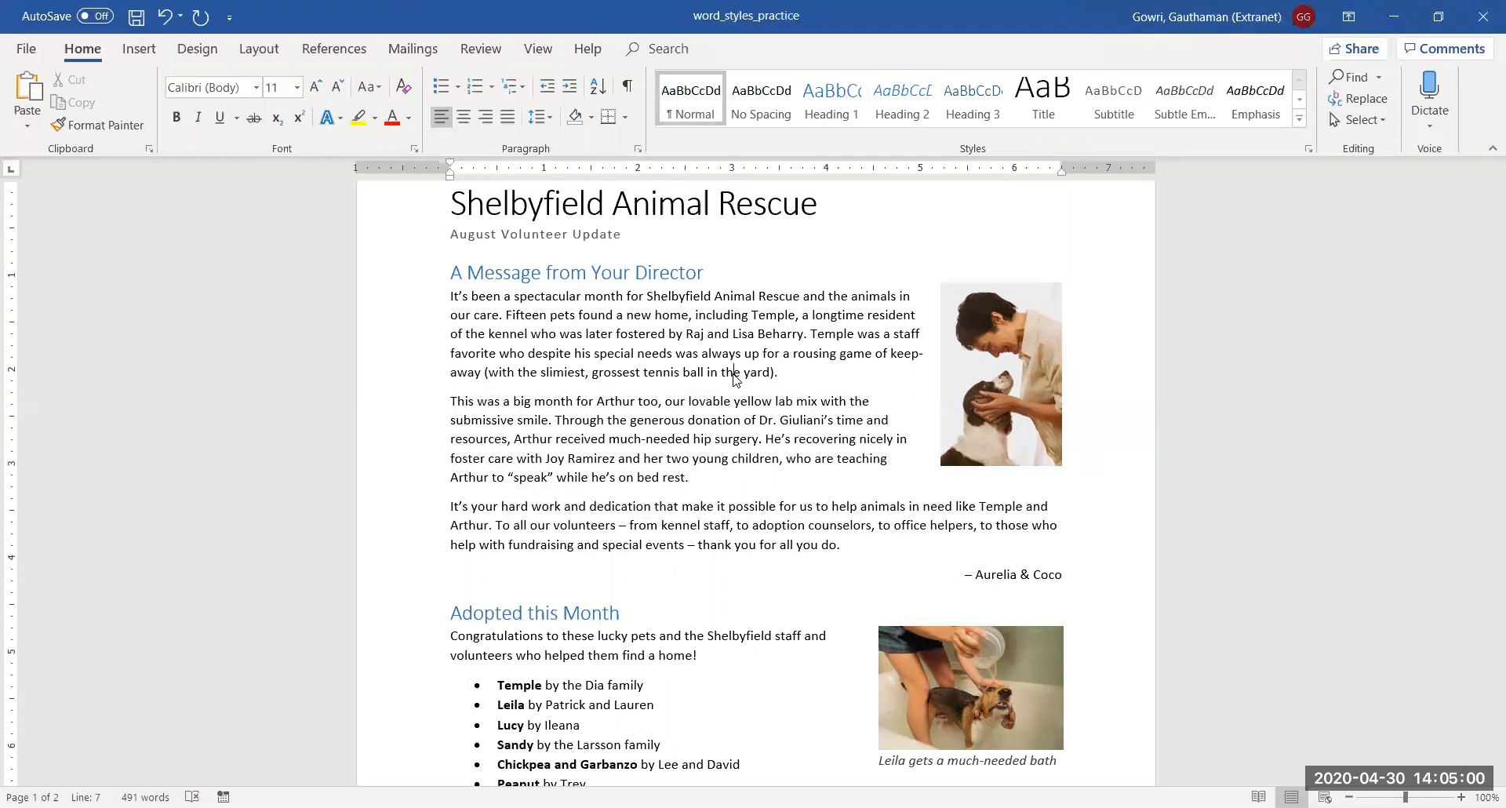
Step: Apply the built-in style set with a centred, all-caps title between horizontal lines to the whole newsletter
left_click(205, 62)
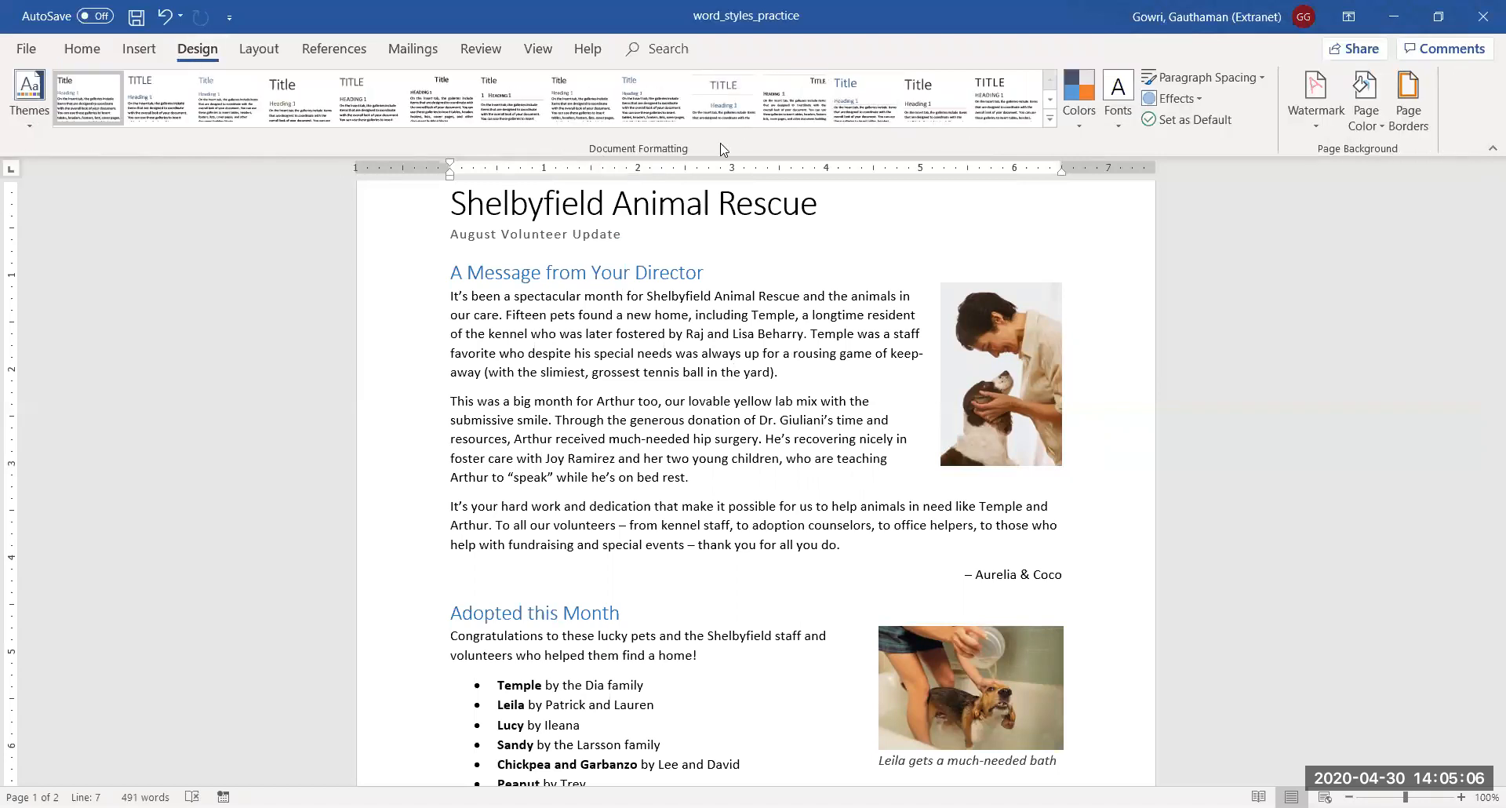
left_click(1050, 120)
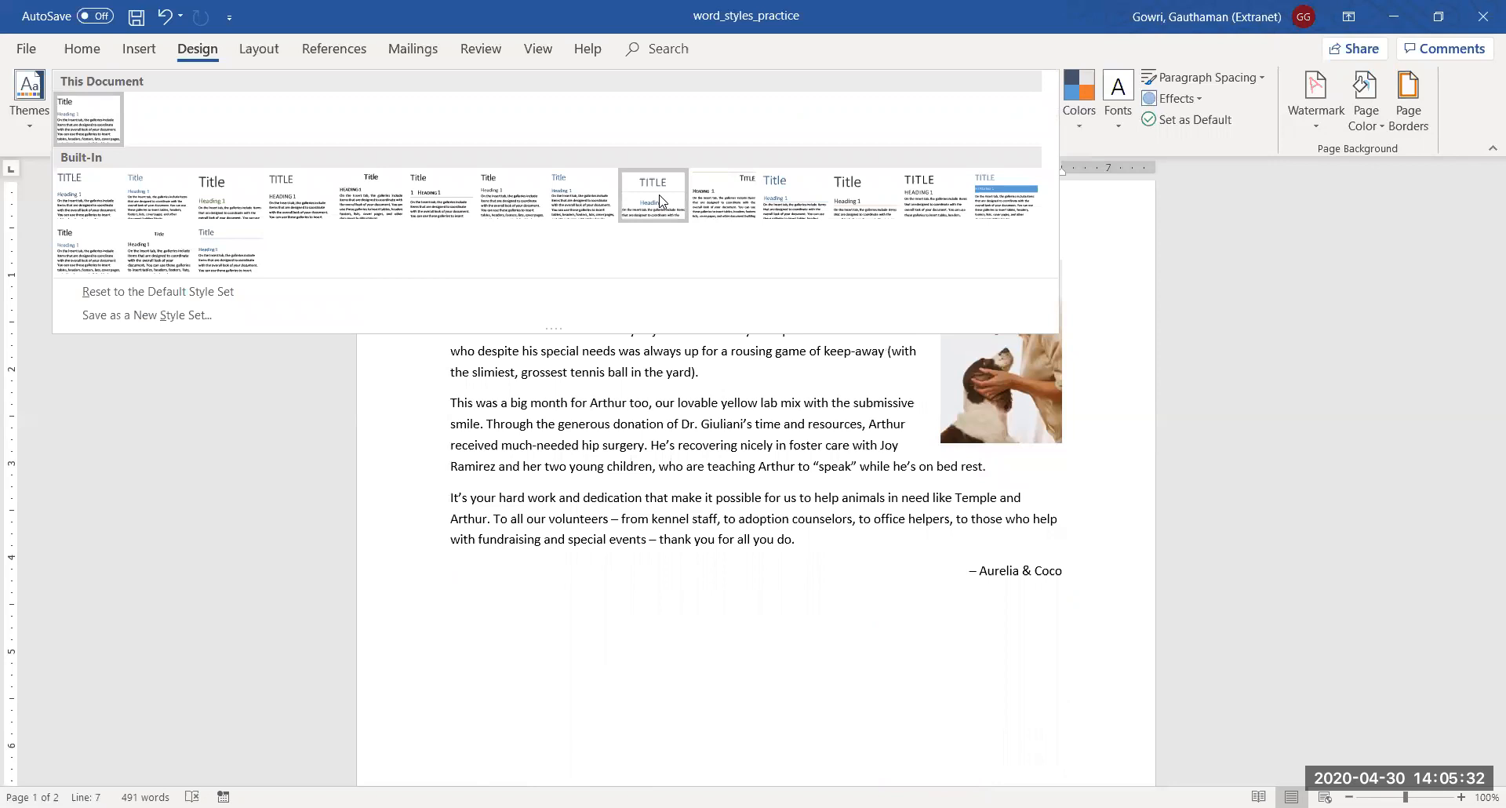
left_click(658, 201)
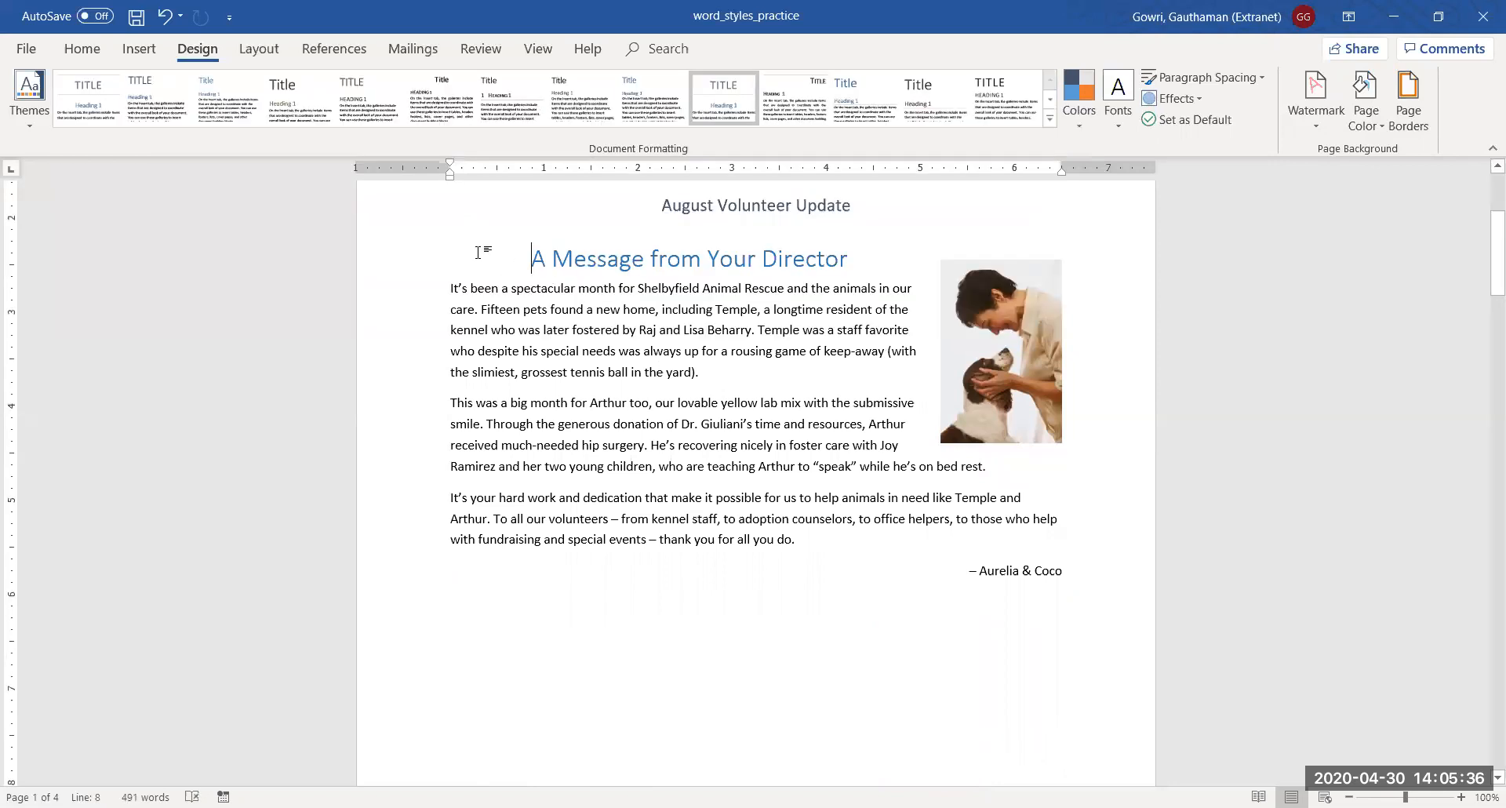
Step: Review how the new style set formats the title, headings, pets table and donor list throughout the newsletter
key("ctrl+Home")
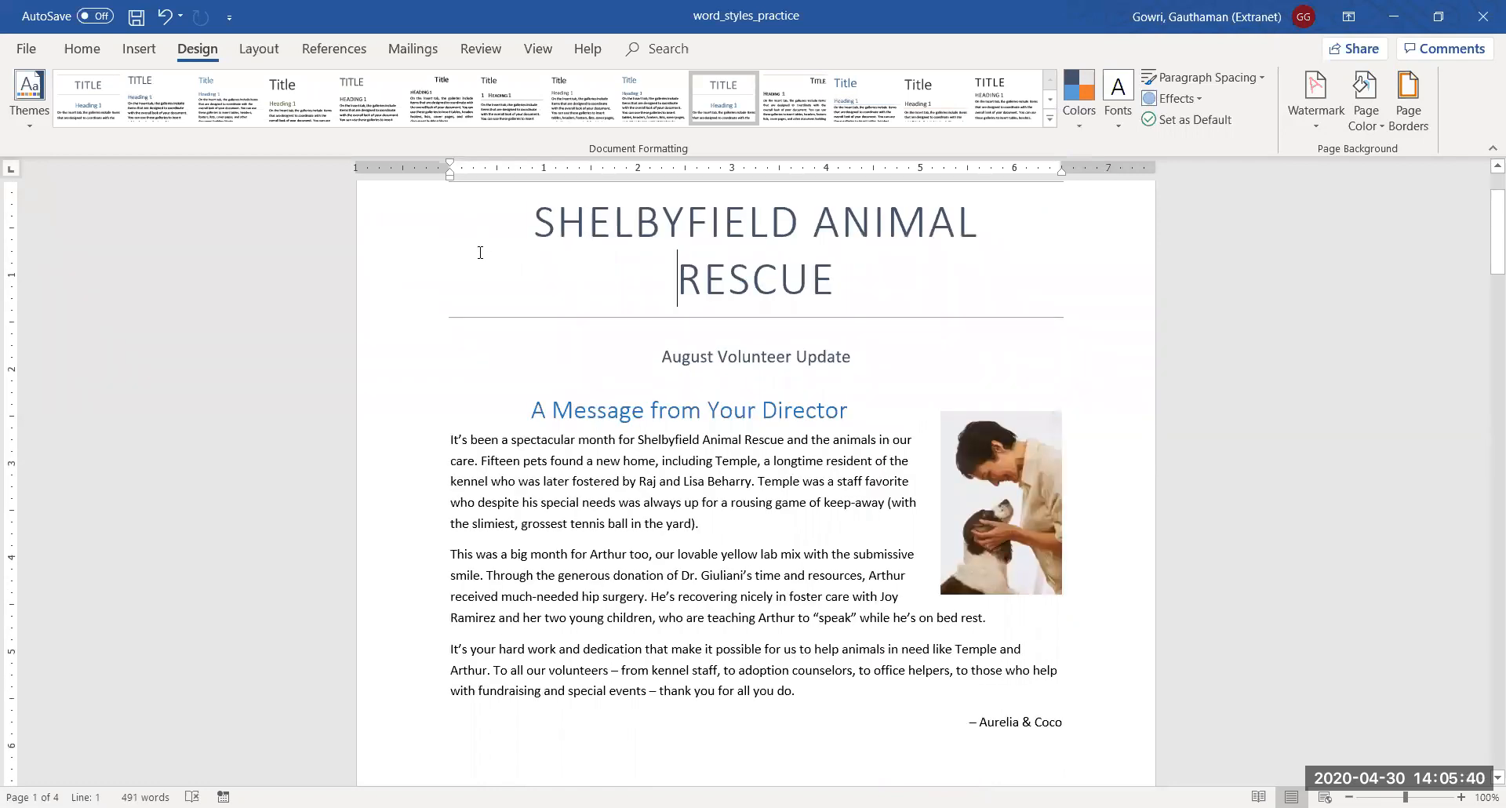
scroll(480, 252, "down", 6)
scroll(478, 252, "down", 2)
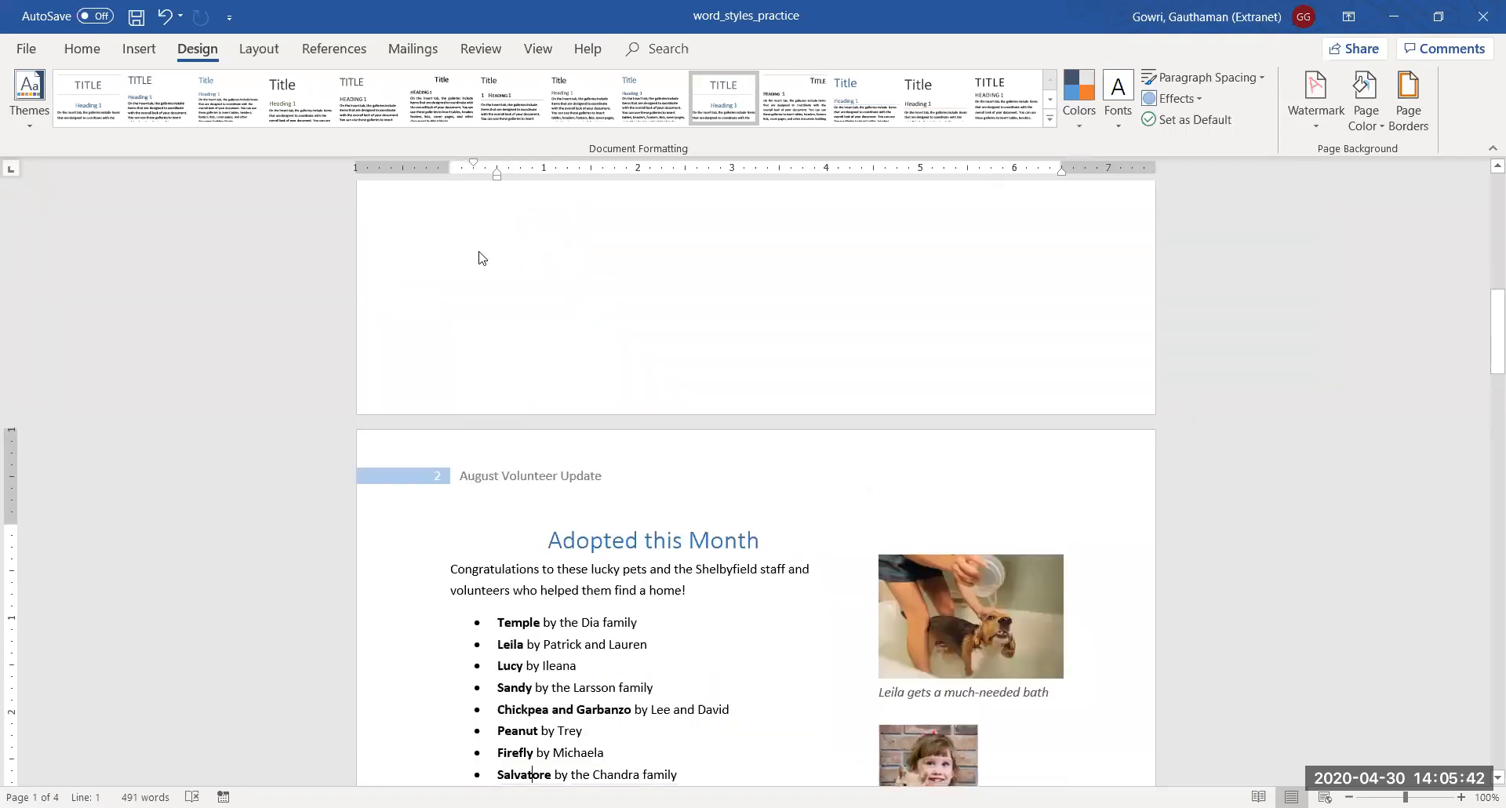
scroll(480, 252, "down", 9)
scroll(480, 251, "down", 1)
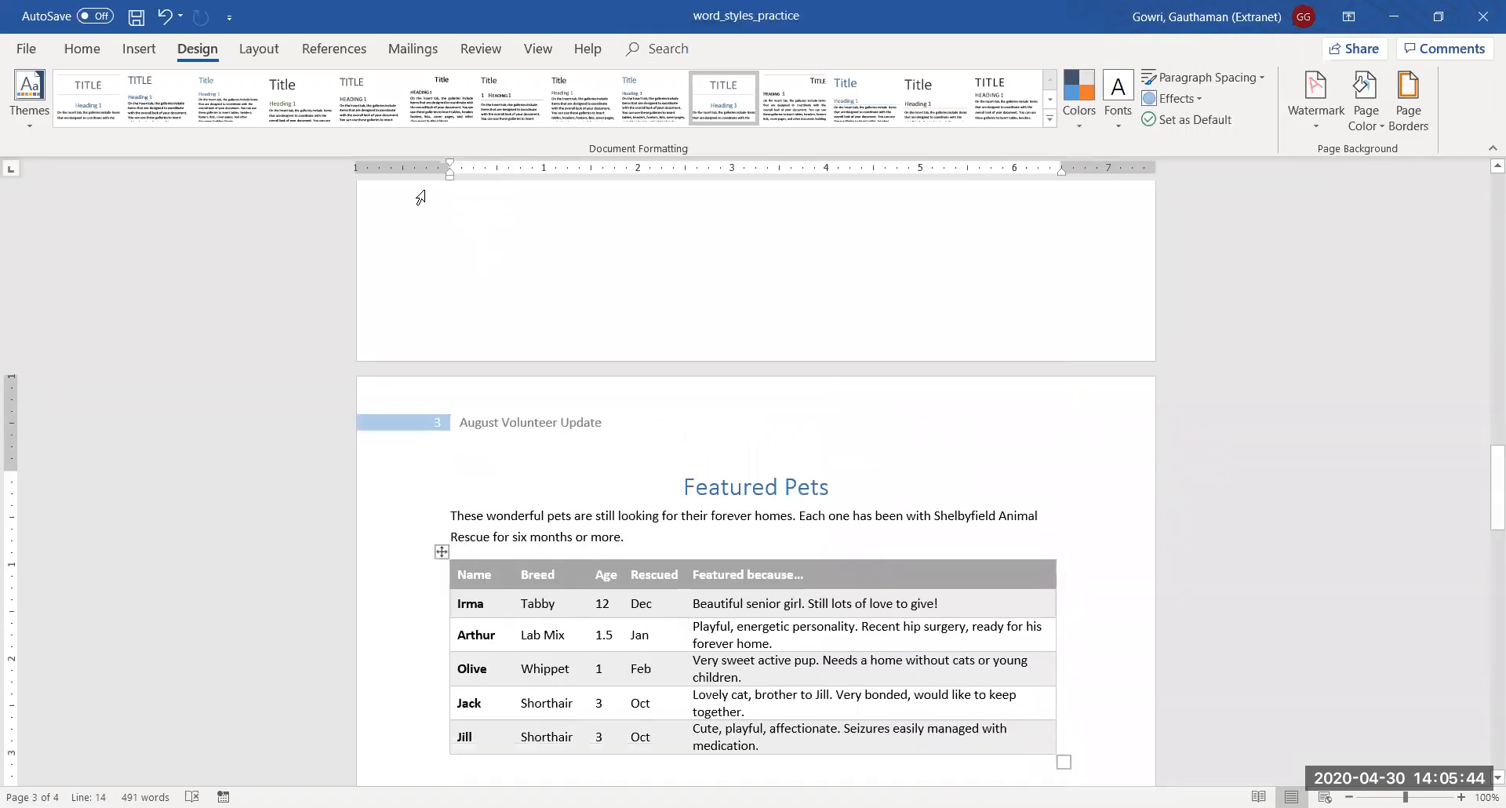
left_click(696, 491)
scroll(679, 533, "down", 1)
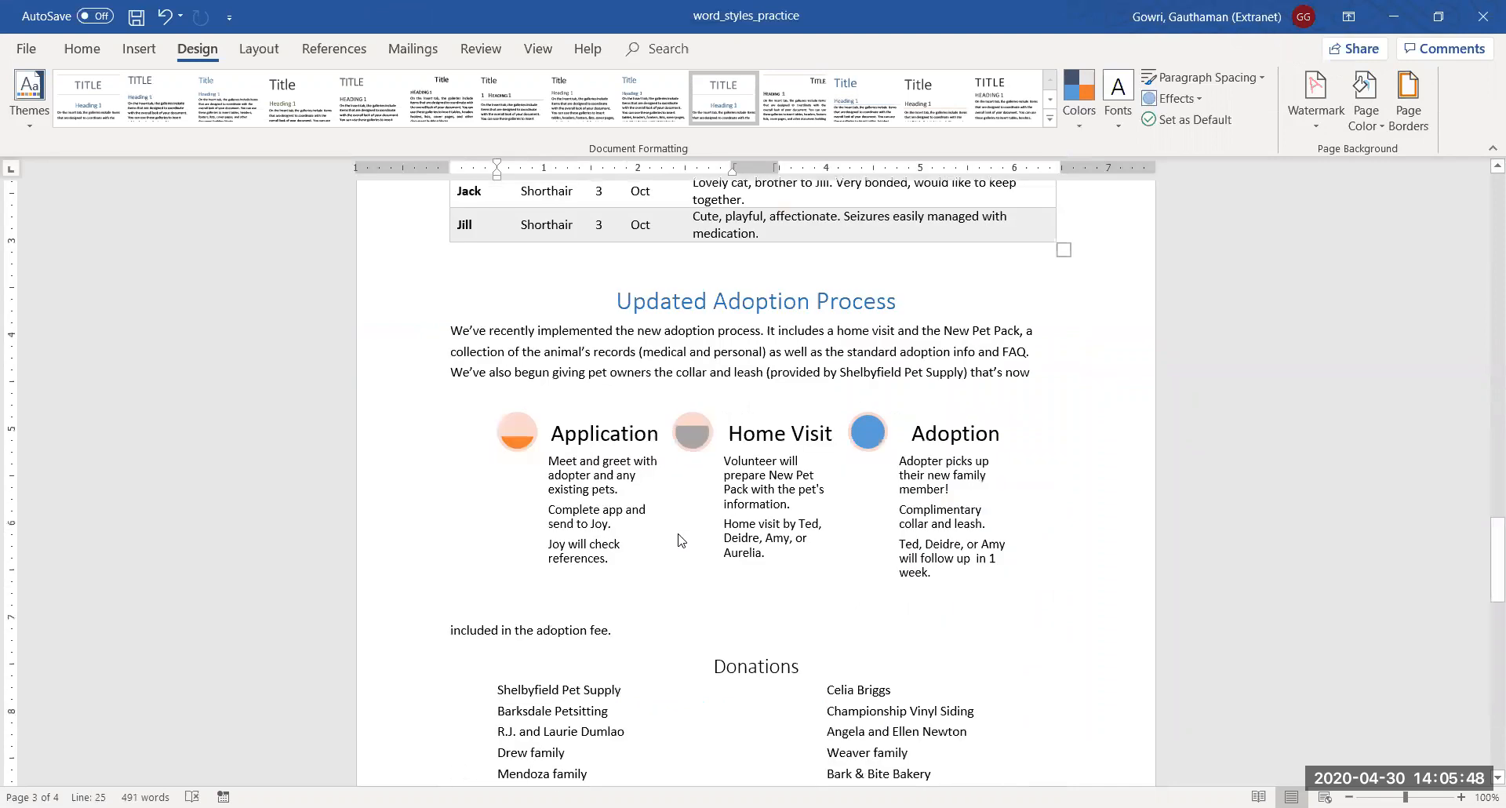
scroll(681, 540, "down", 5)
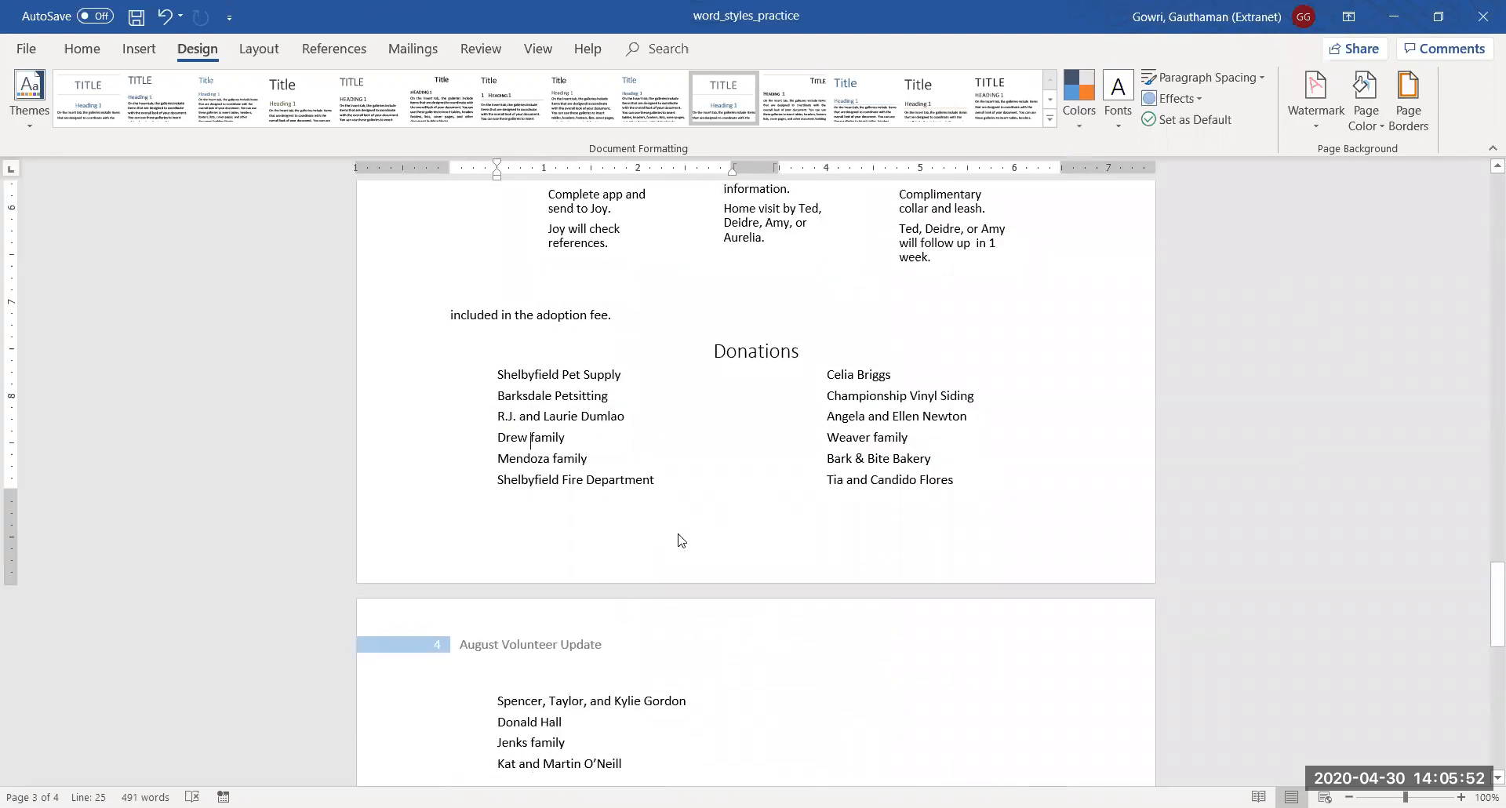
scroll(679, 537, "up", 10)
scroll(679, 533, "up", 15)
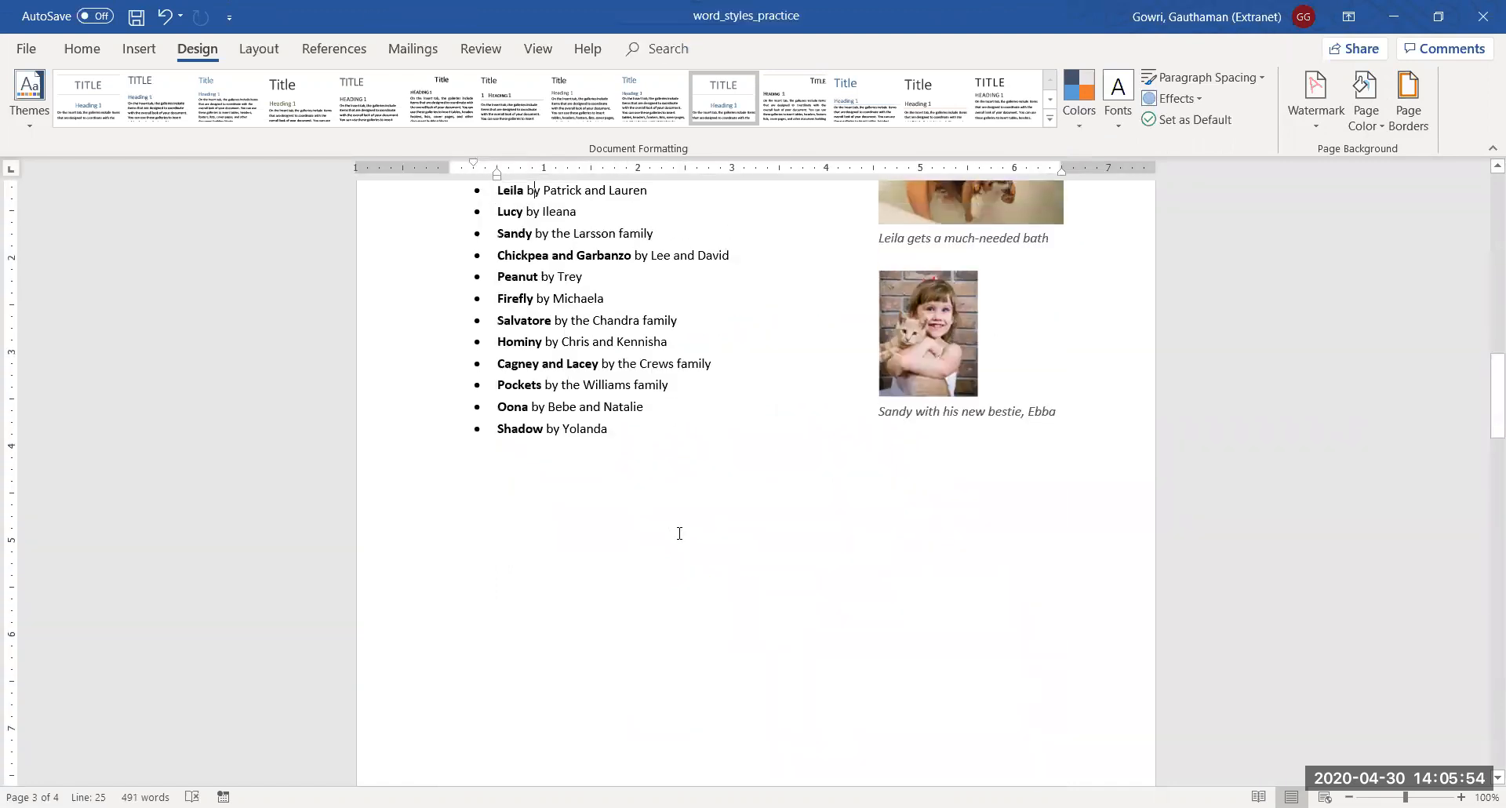
scroll(679, 533, "up", 6)
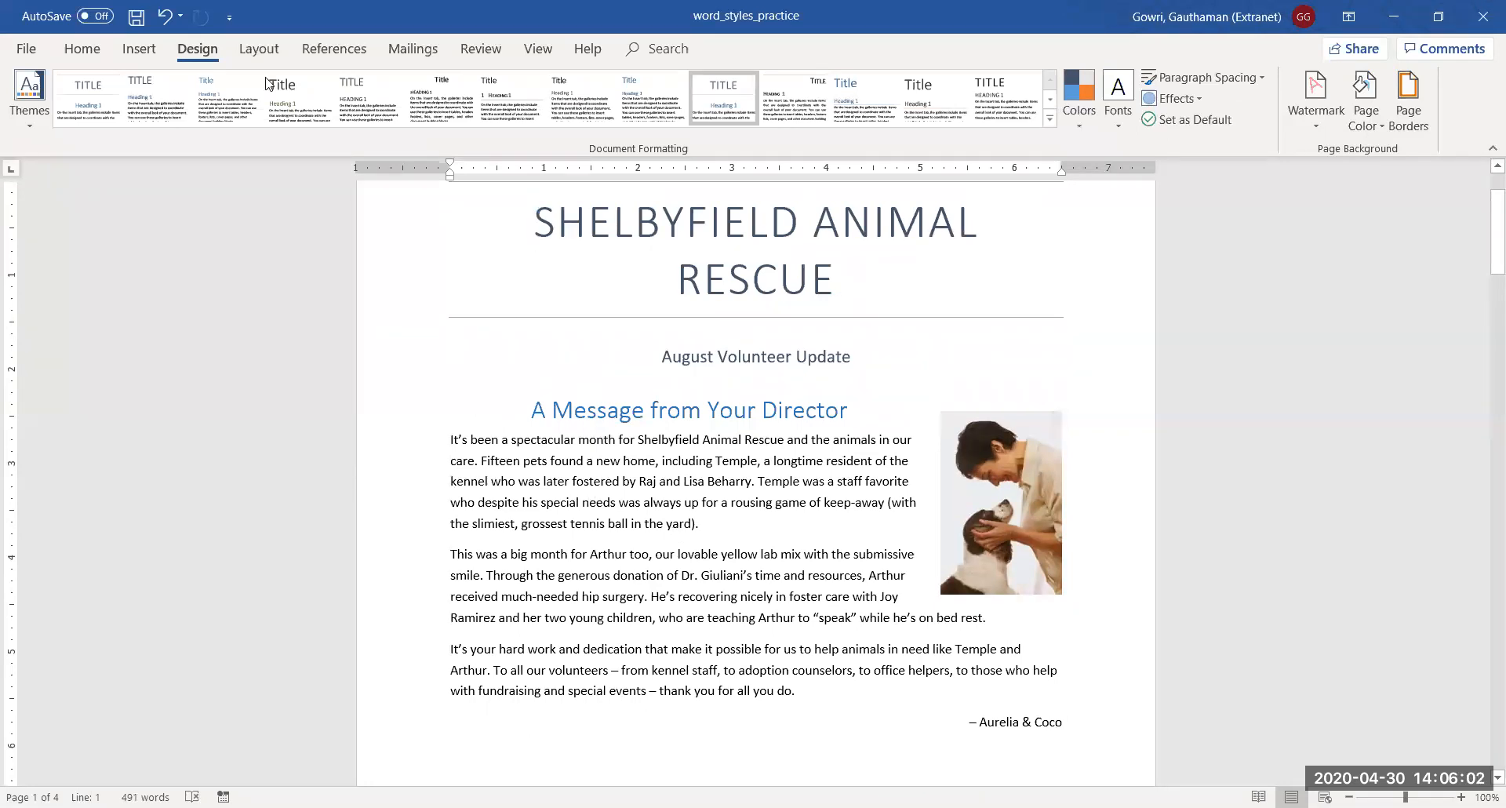
left_click(83, 48)
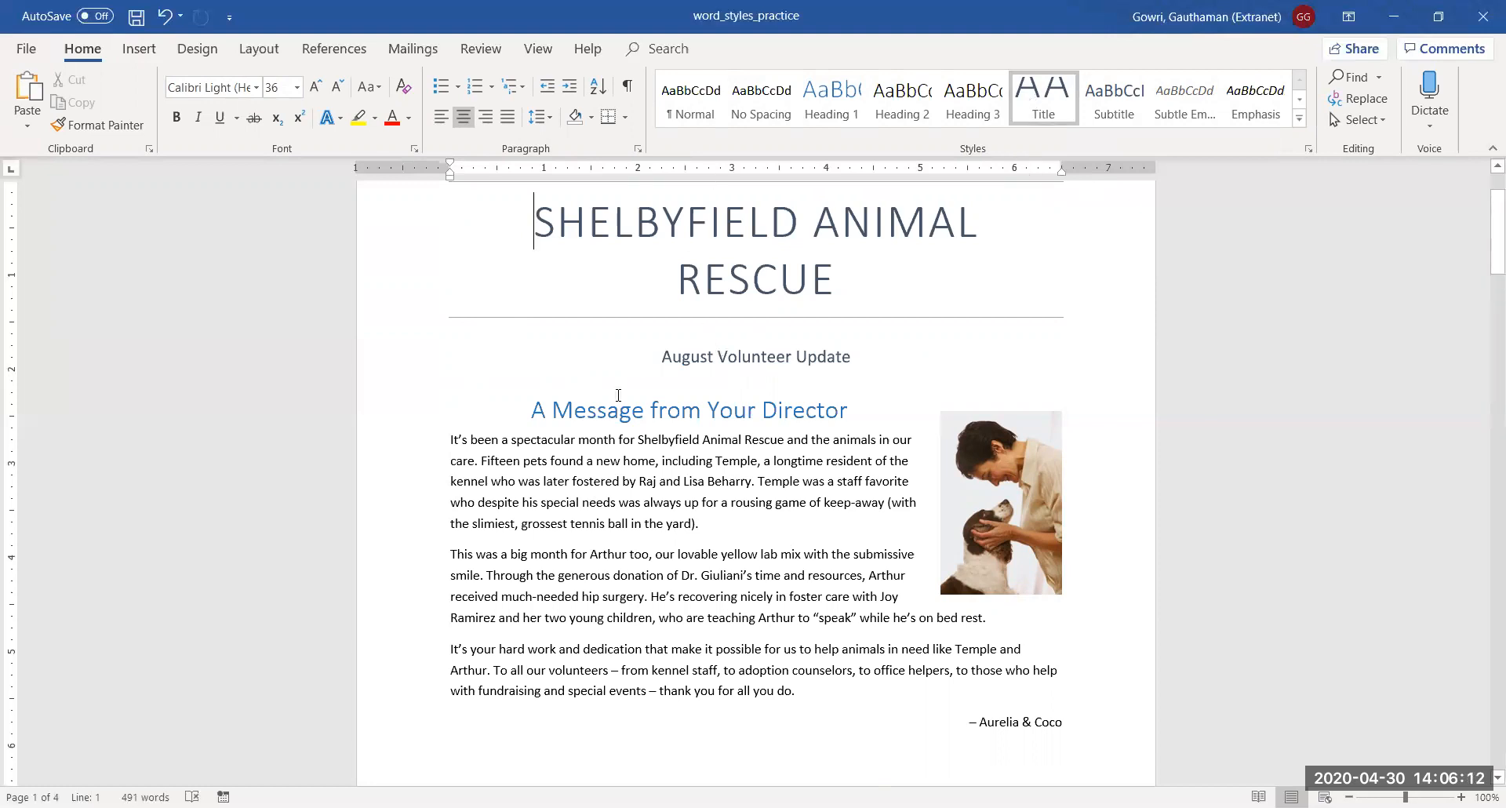
left_click(833, 106)
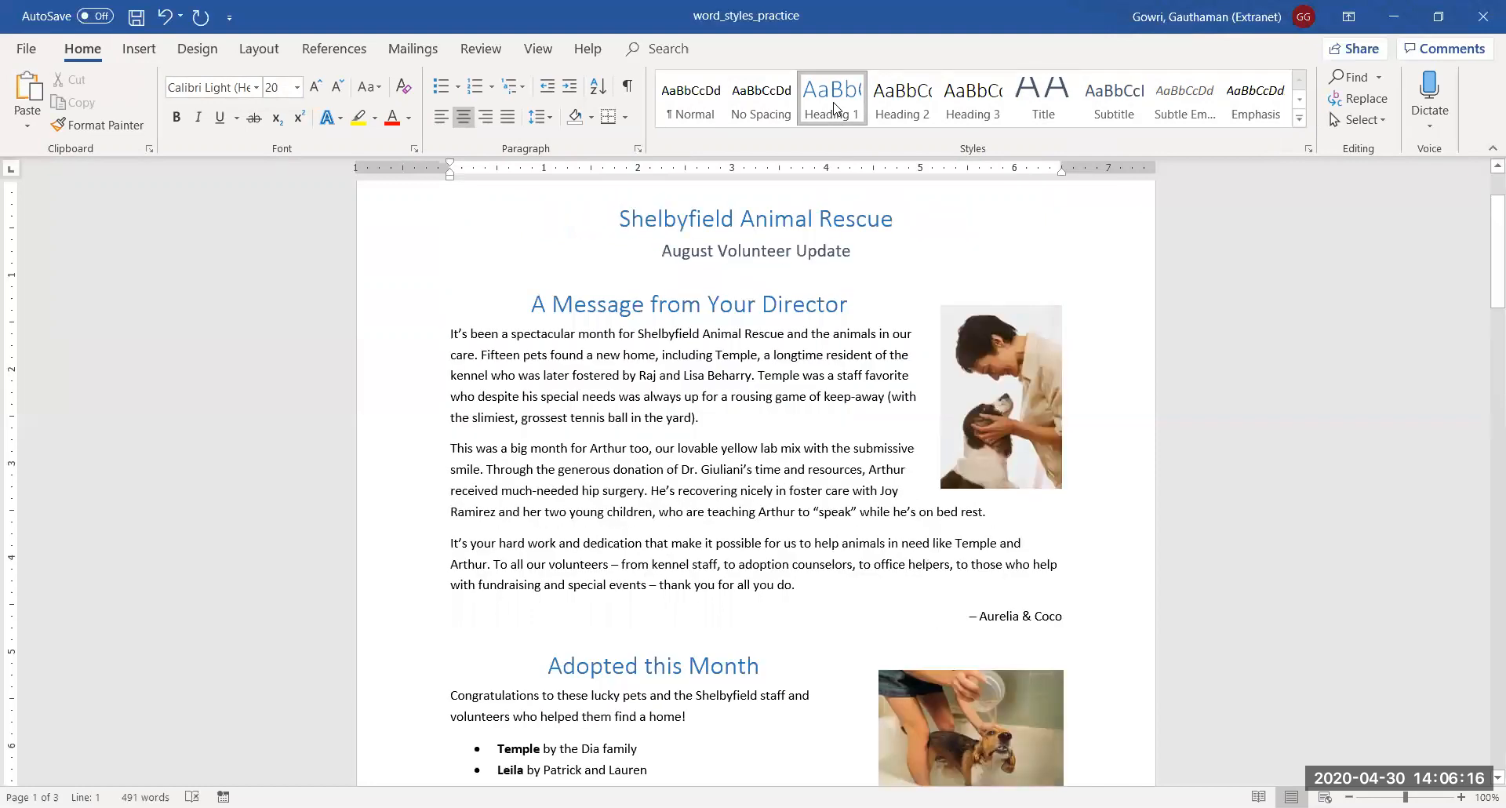
key("ctrl+z")
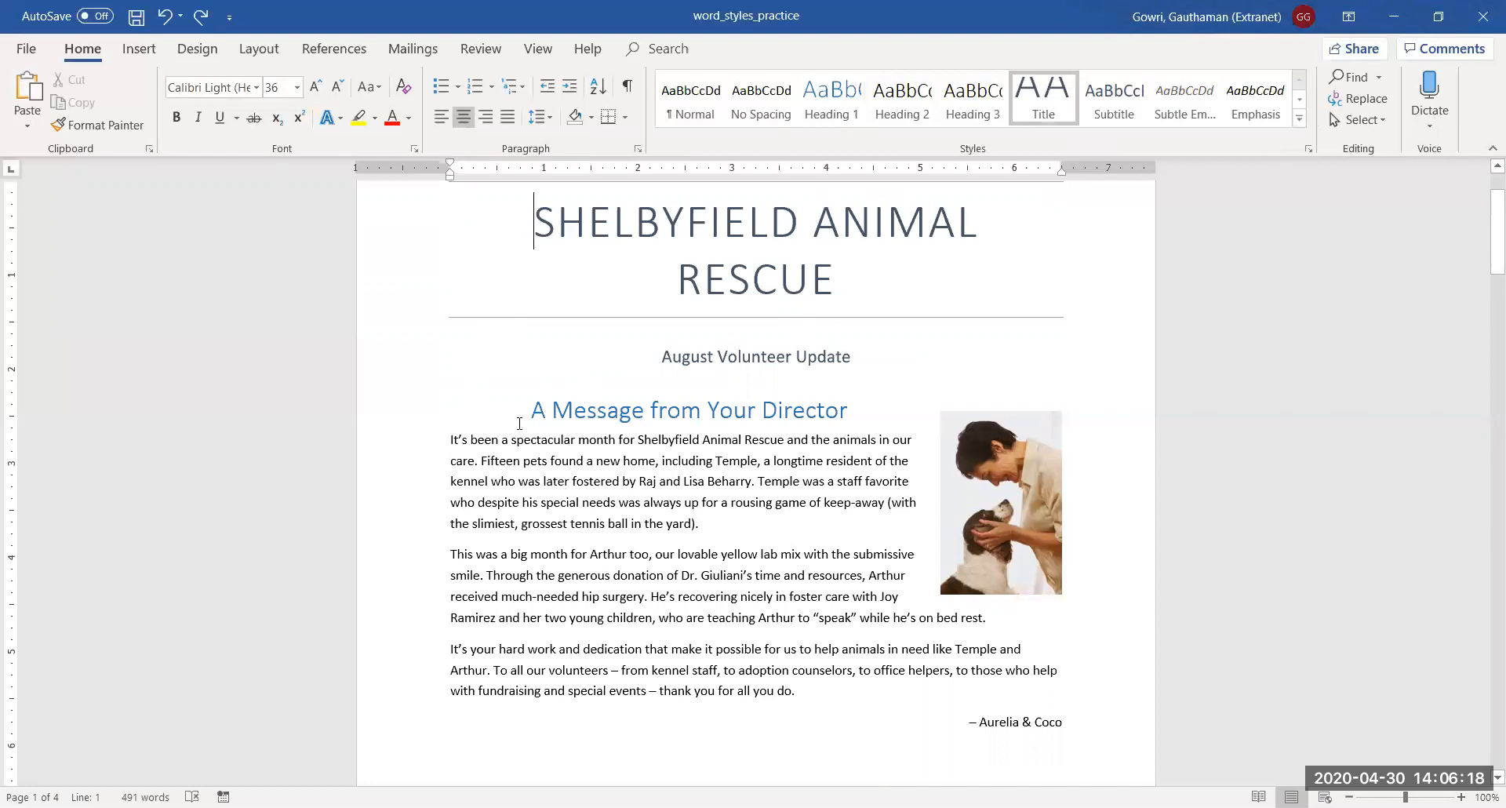
Step: Modify the Heading 1 style to use a dark red font colour, only in this document
left_click(535, 414)
left_click(825, 103)
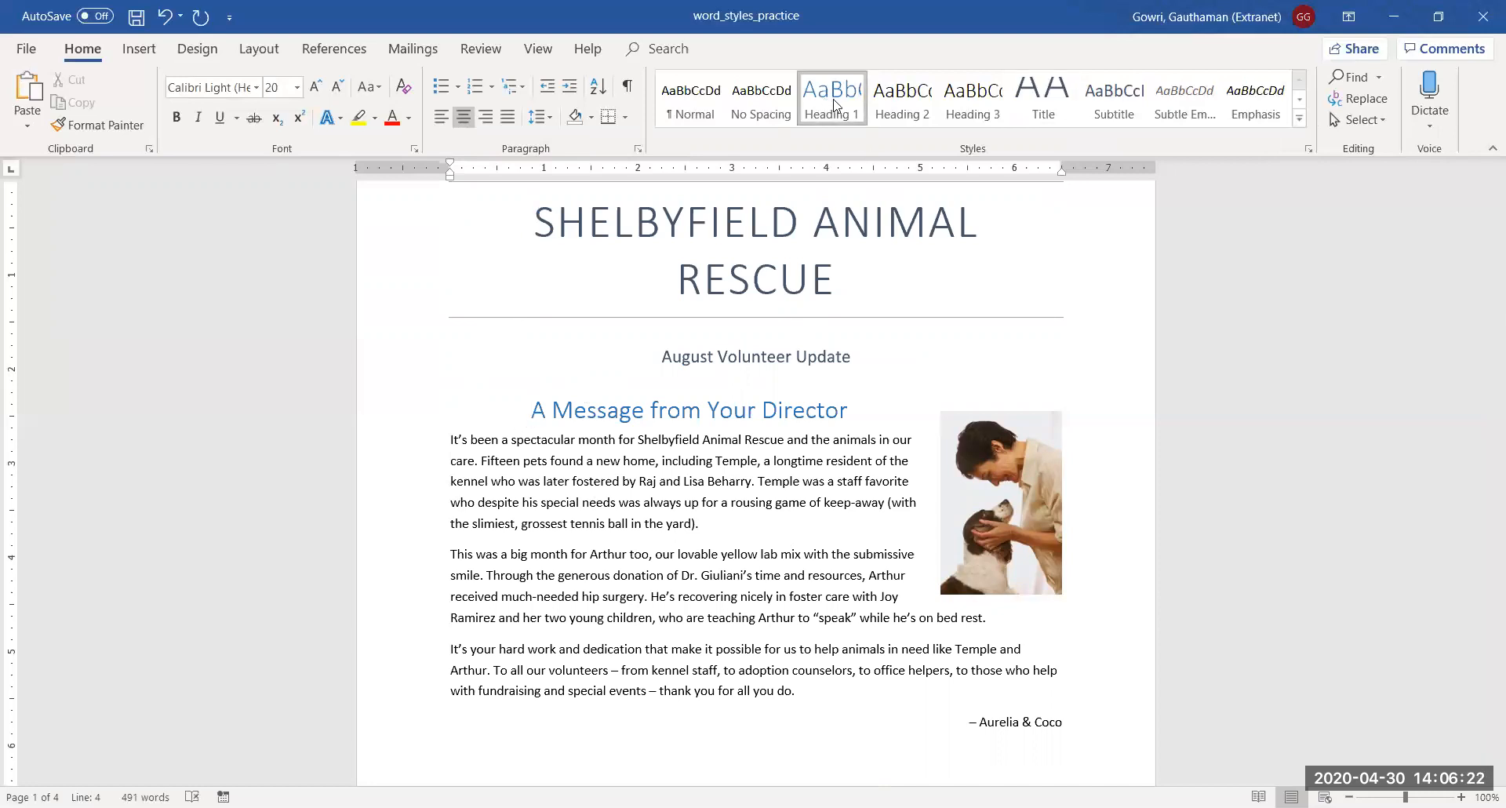
right_click(834, 100)
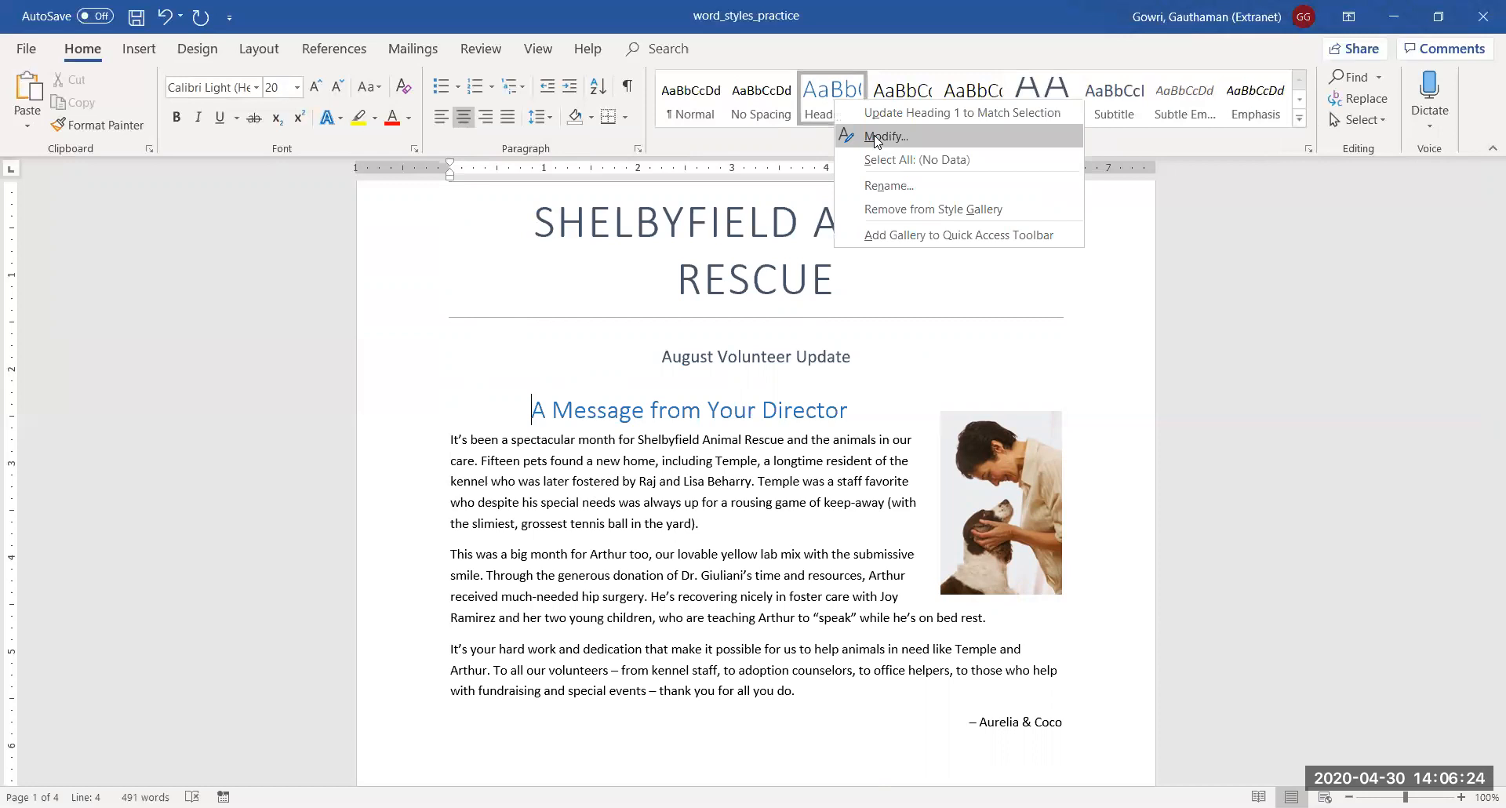
left_click(876, 138)
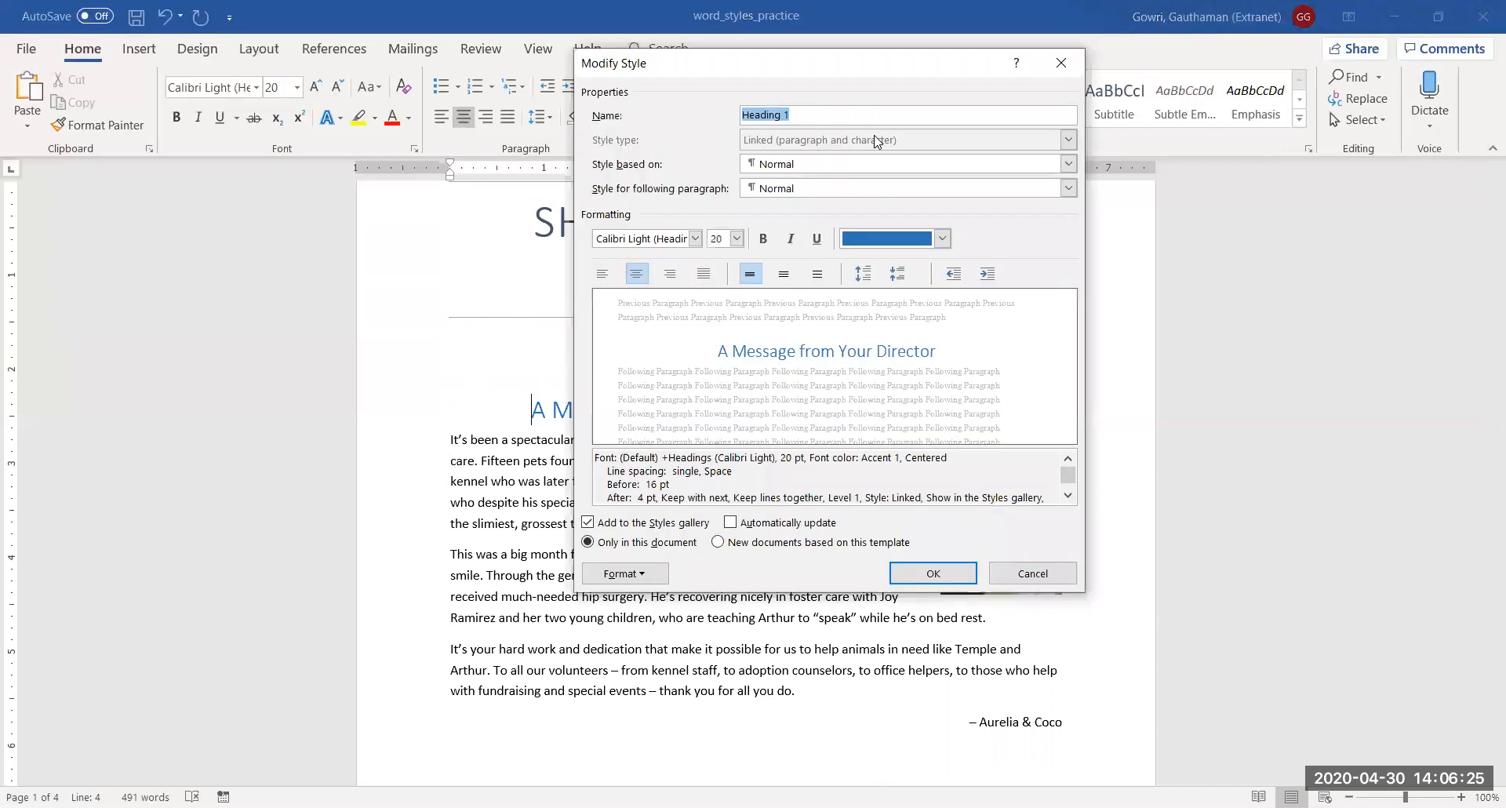
left_click(944, 240)
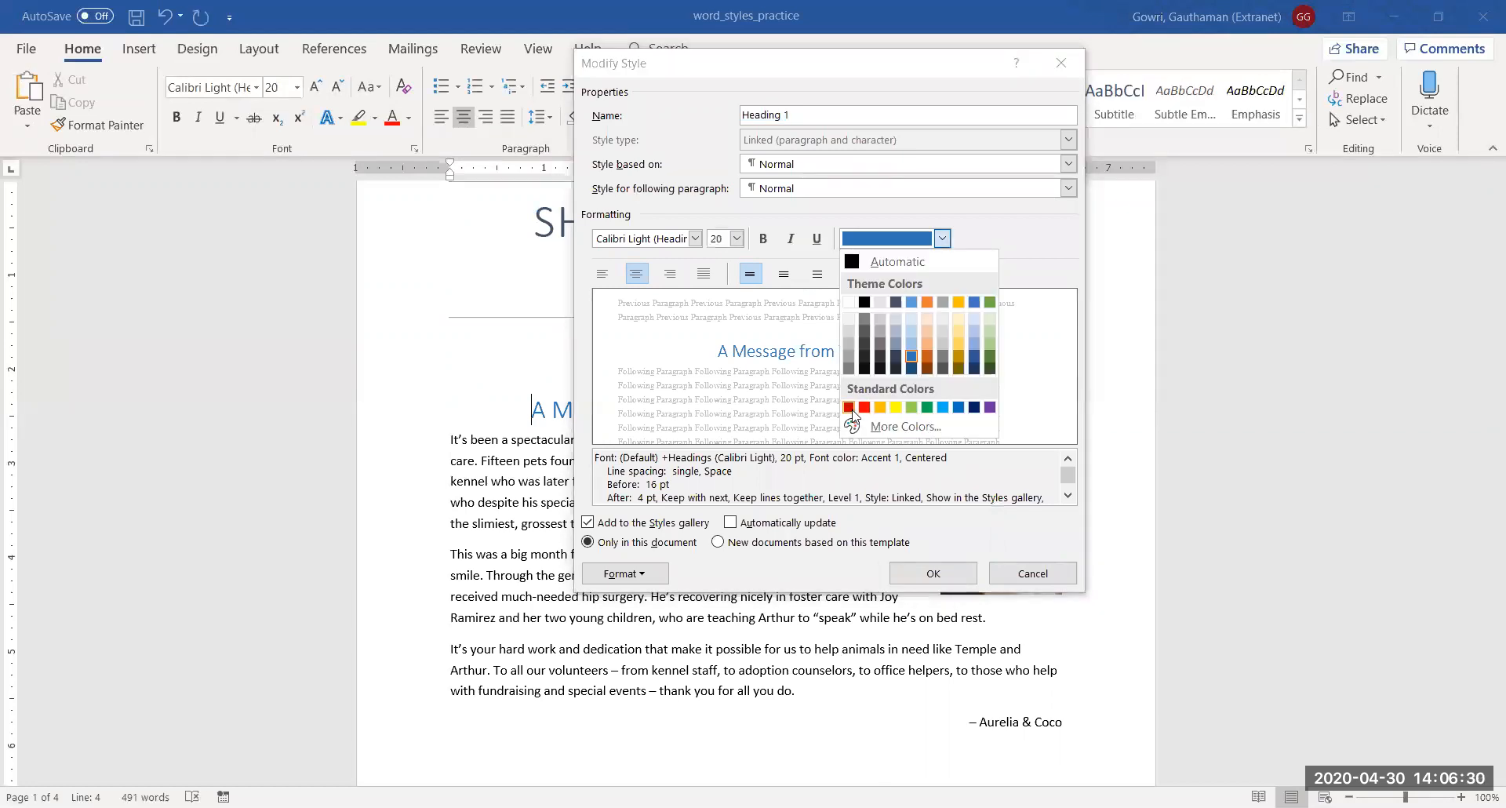
left_click(851, 411)
left_click(933, 573)
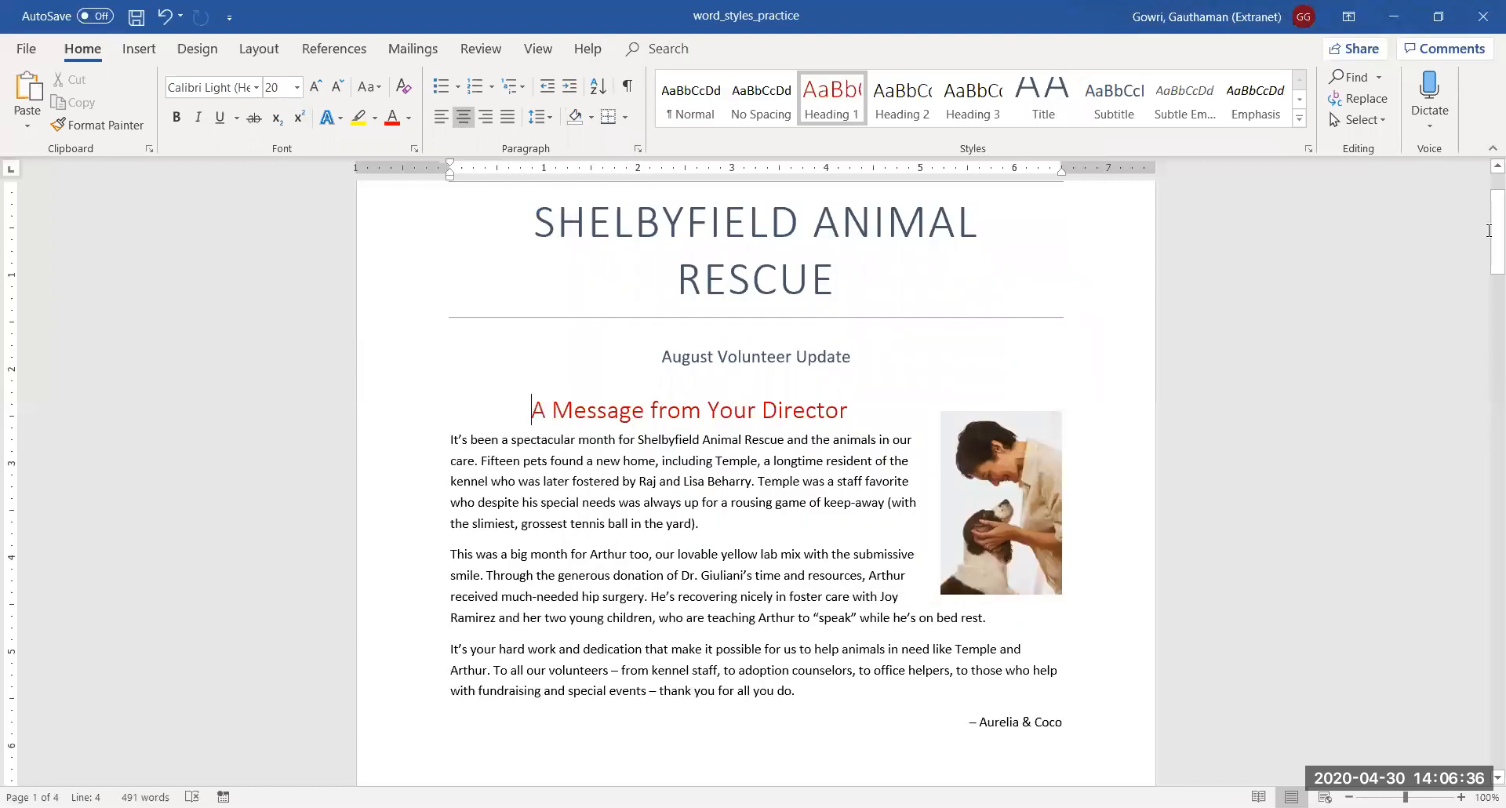
Step: Modify the Heading 2 style of the "Donations" heading to use an orange theme font colour, only in this document
left_click_drag(1483, 235, 1483, 570)
left_click(735, 637)
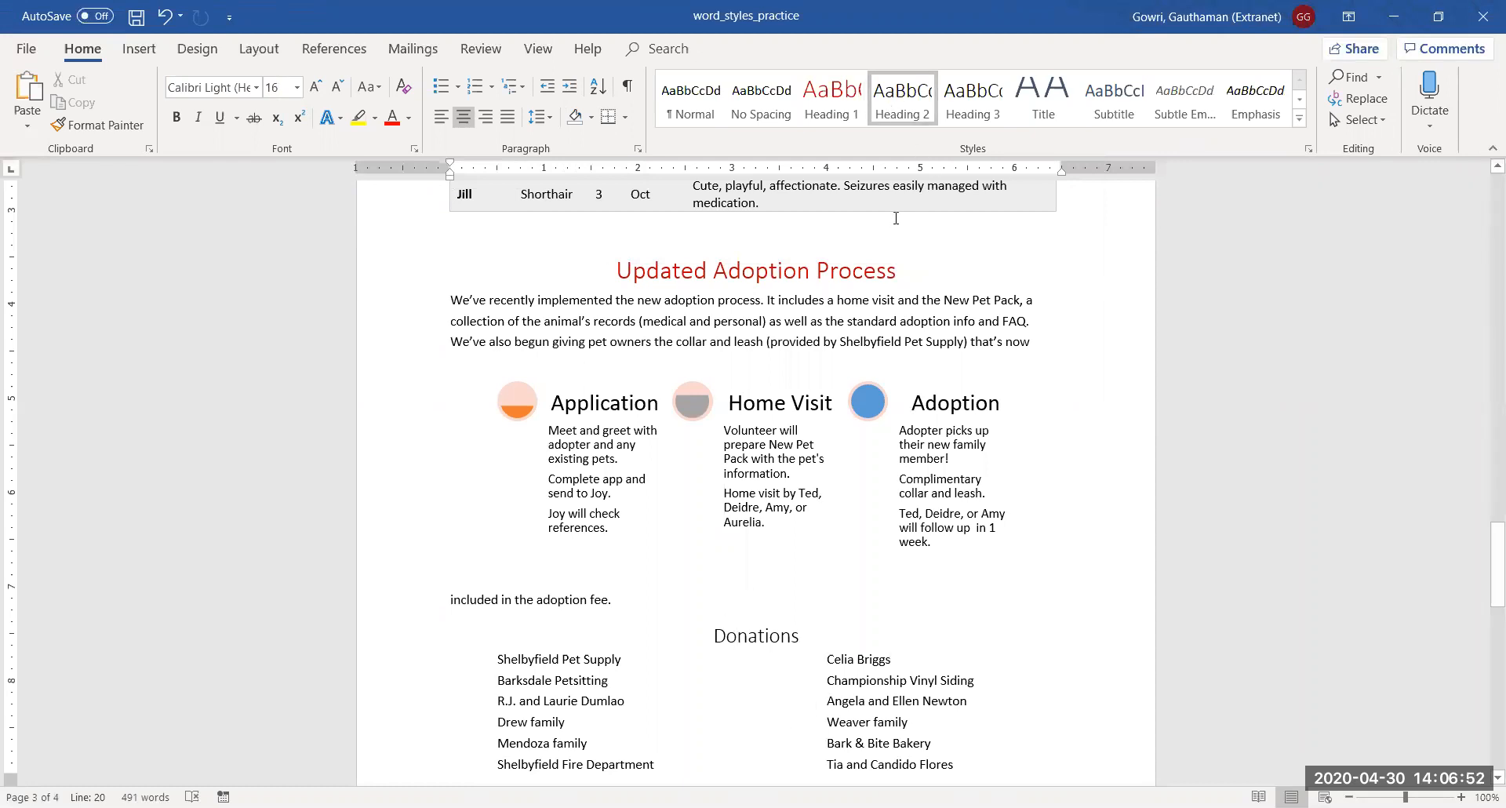
right_click(902, 111)
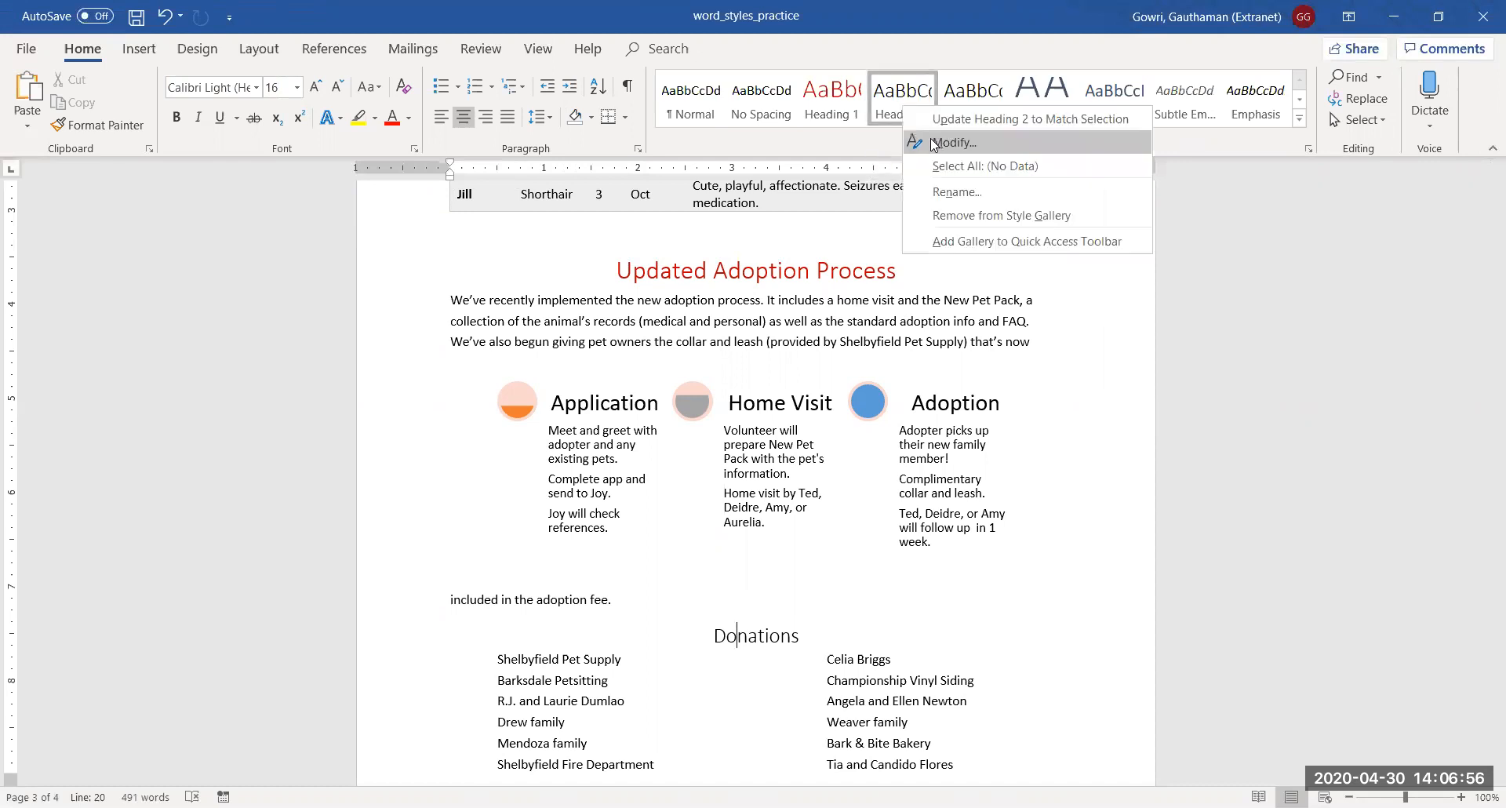
left_click(932, 142)
left_click(908, 238)
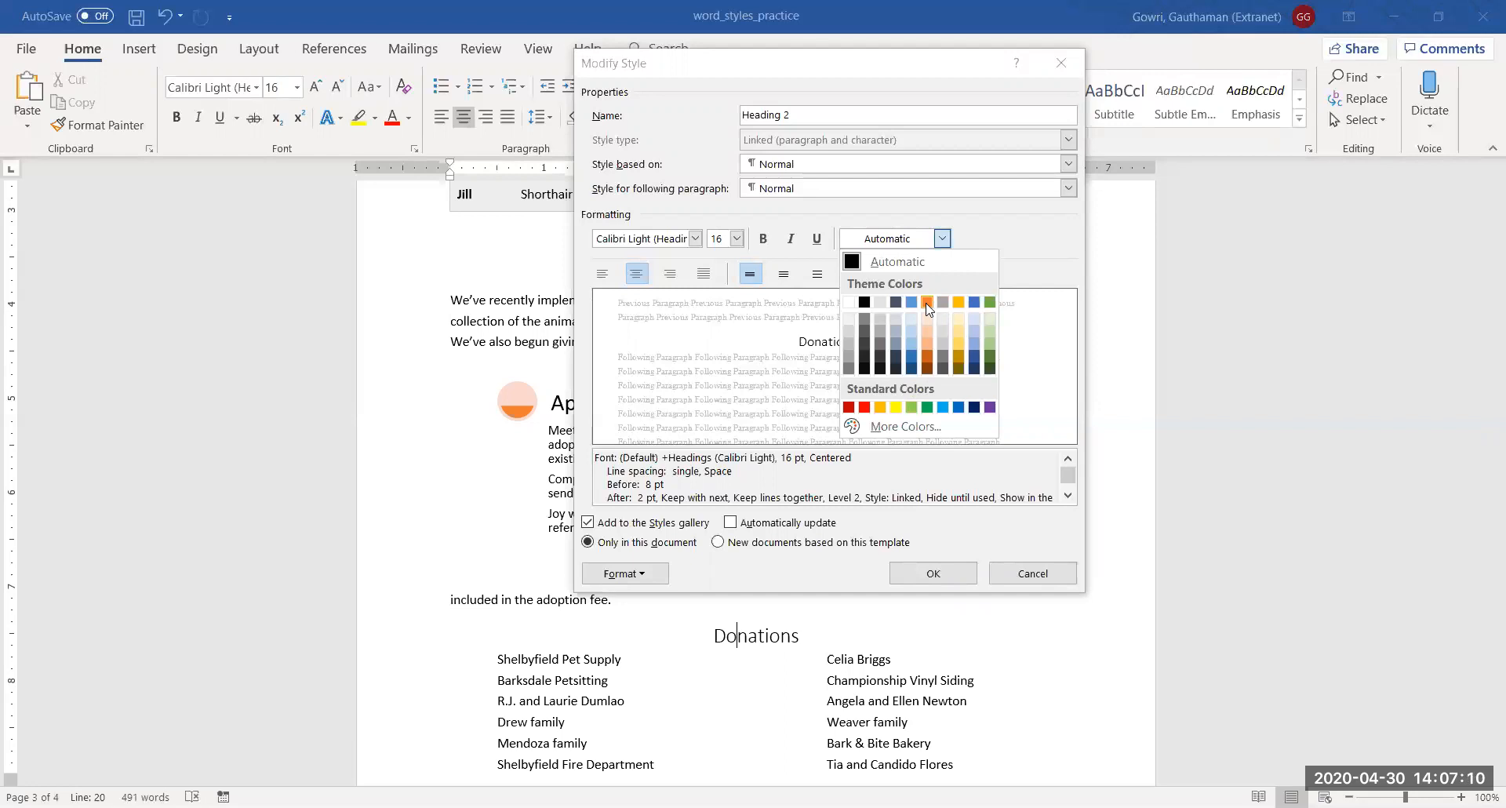
left_click(923, 578)
left_click(739, 657)
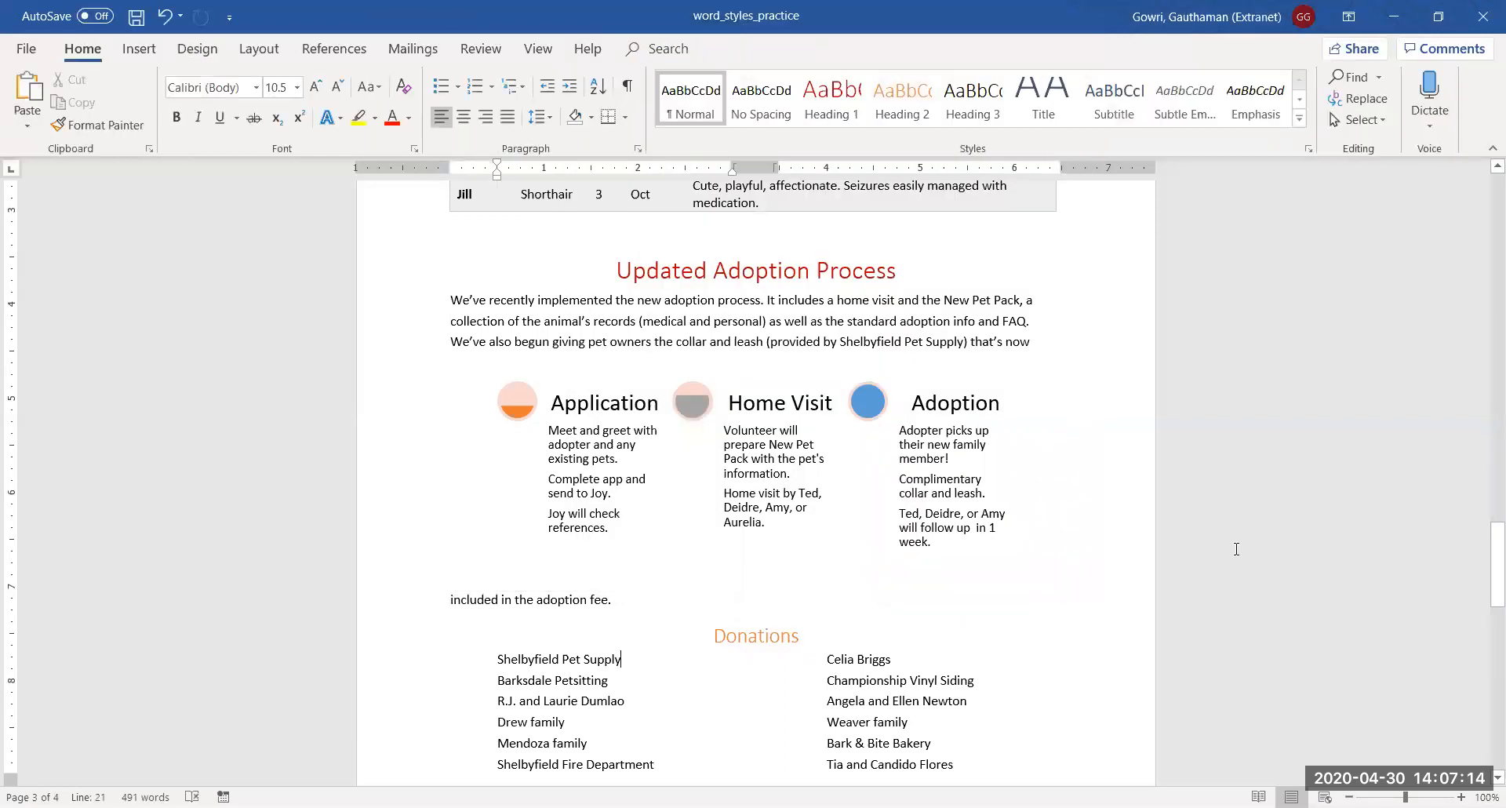
Step: Modify the Normal style of the newsletter's body text to a 12 pt font size, only in this document
left_click_drag(1484, 580, 1485, 227)
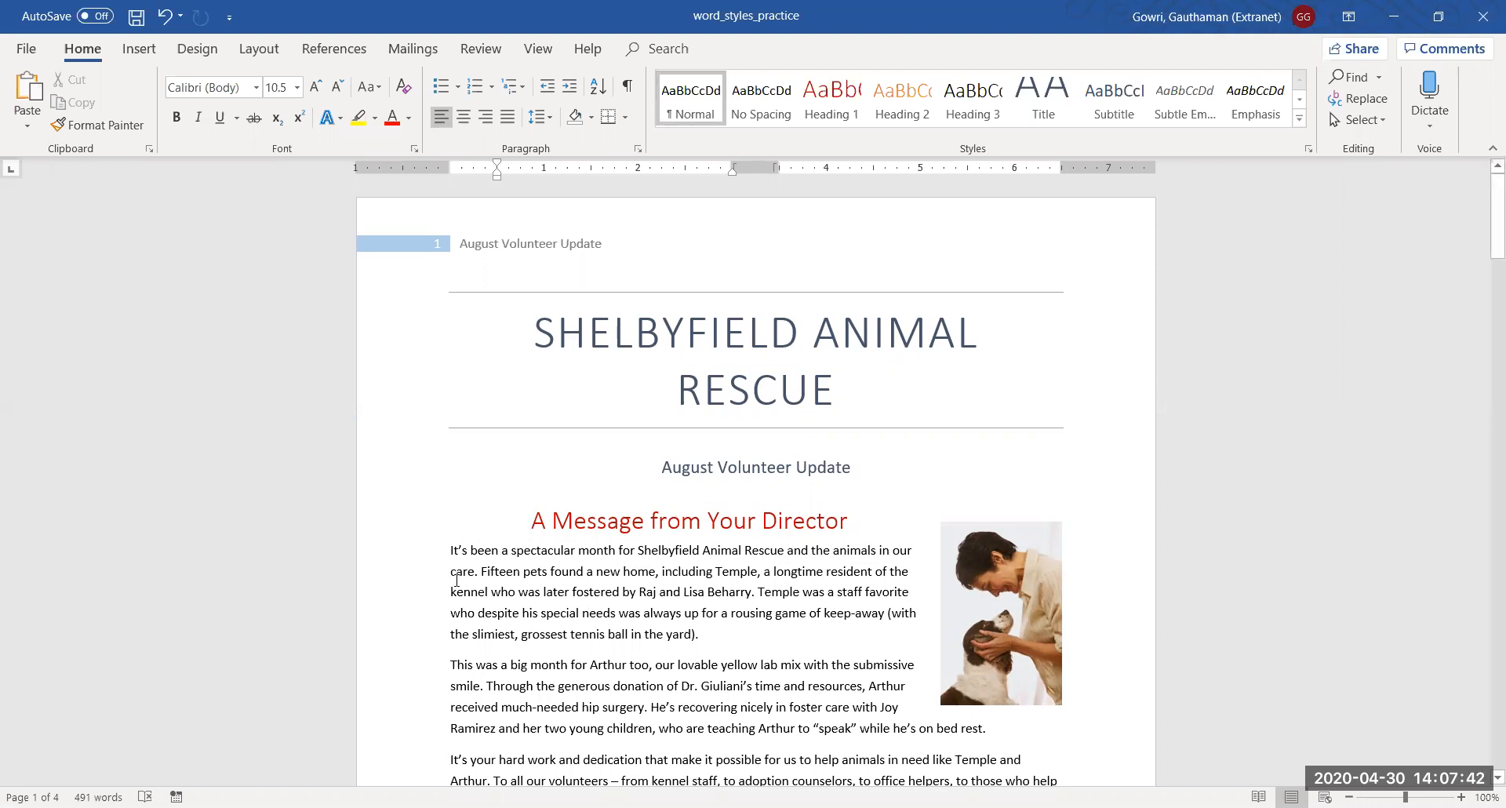
left_click_drag(450, 550, 544, 653)
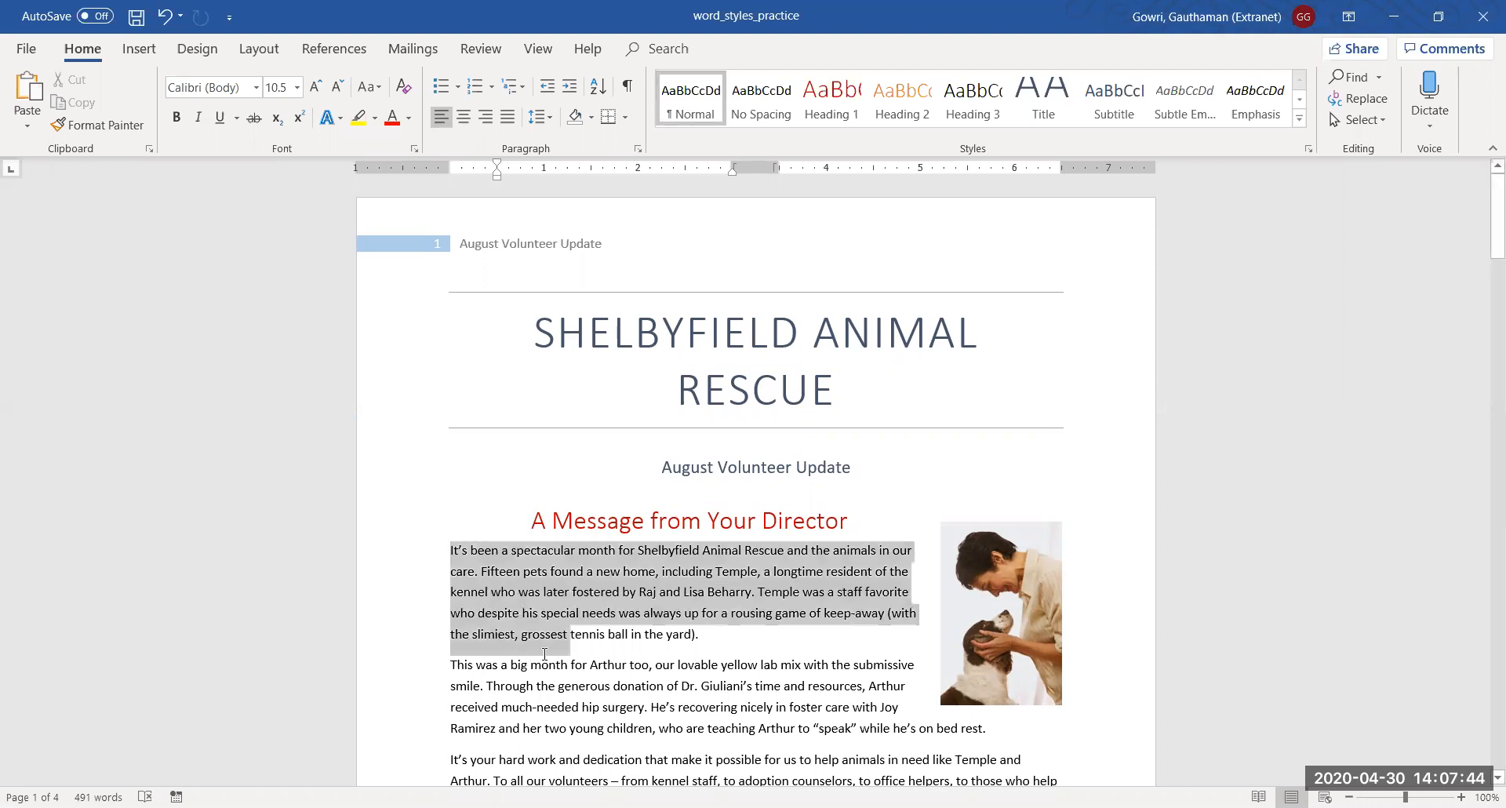
left_click(497, 572)
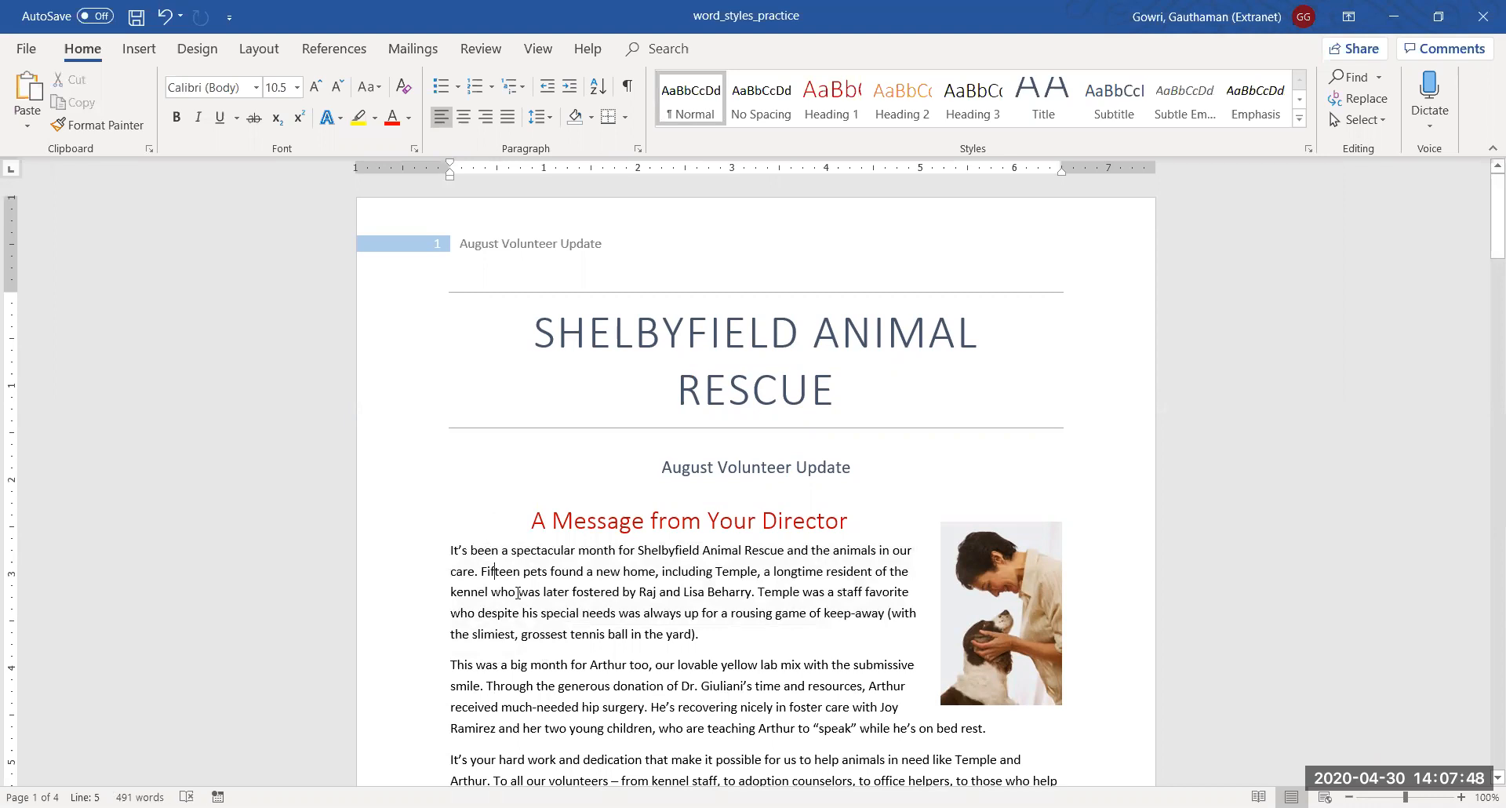
right_click(685, 110)
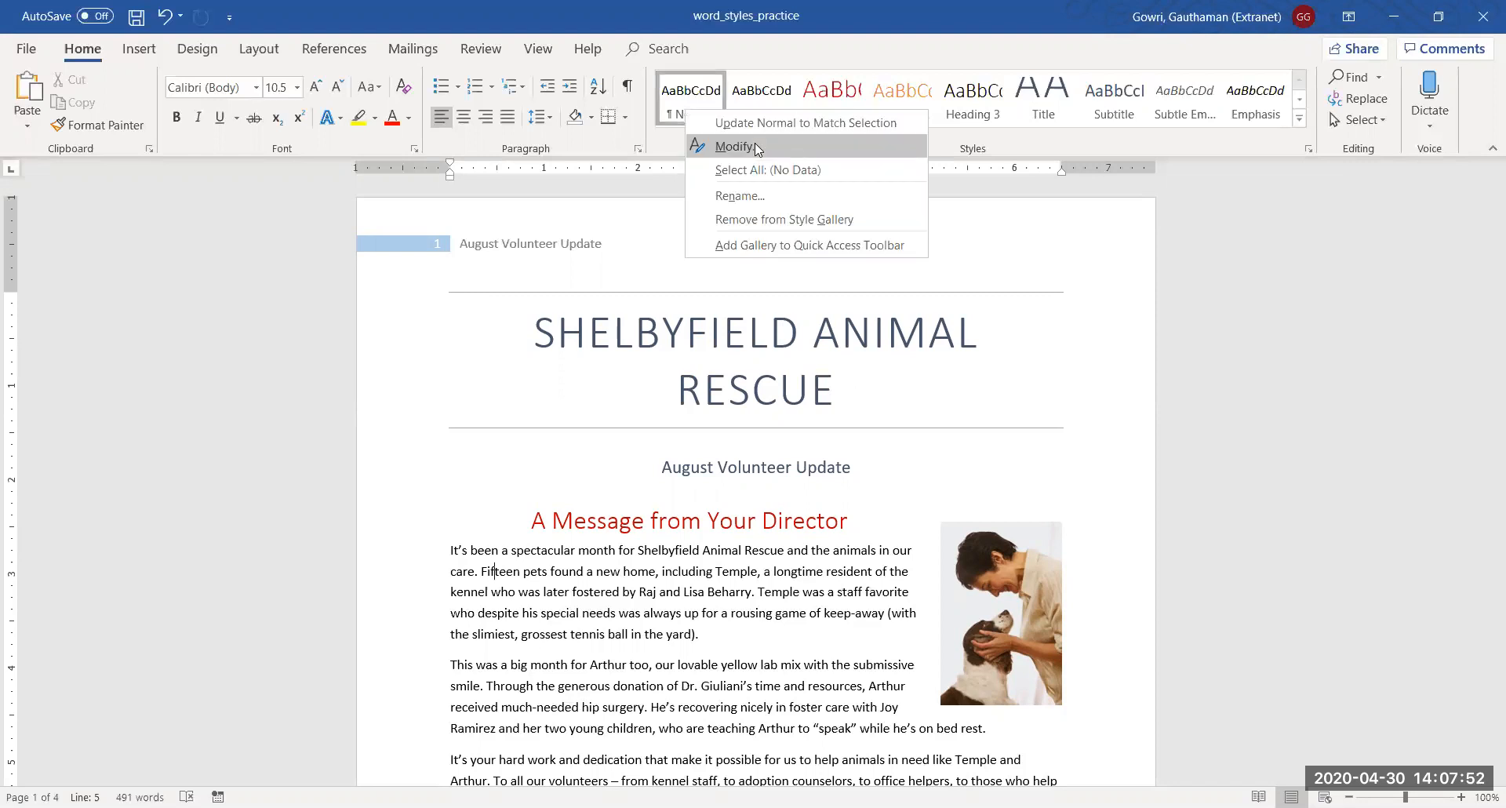
left_click(737, 146)
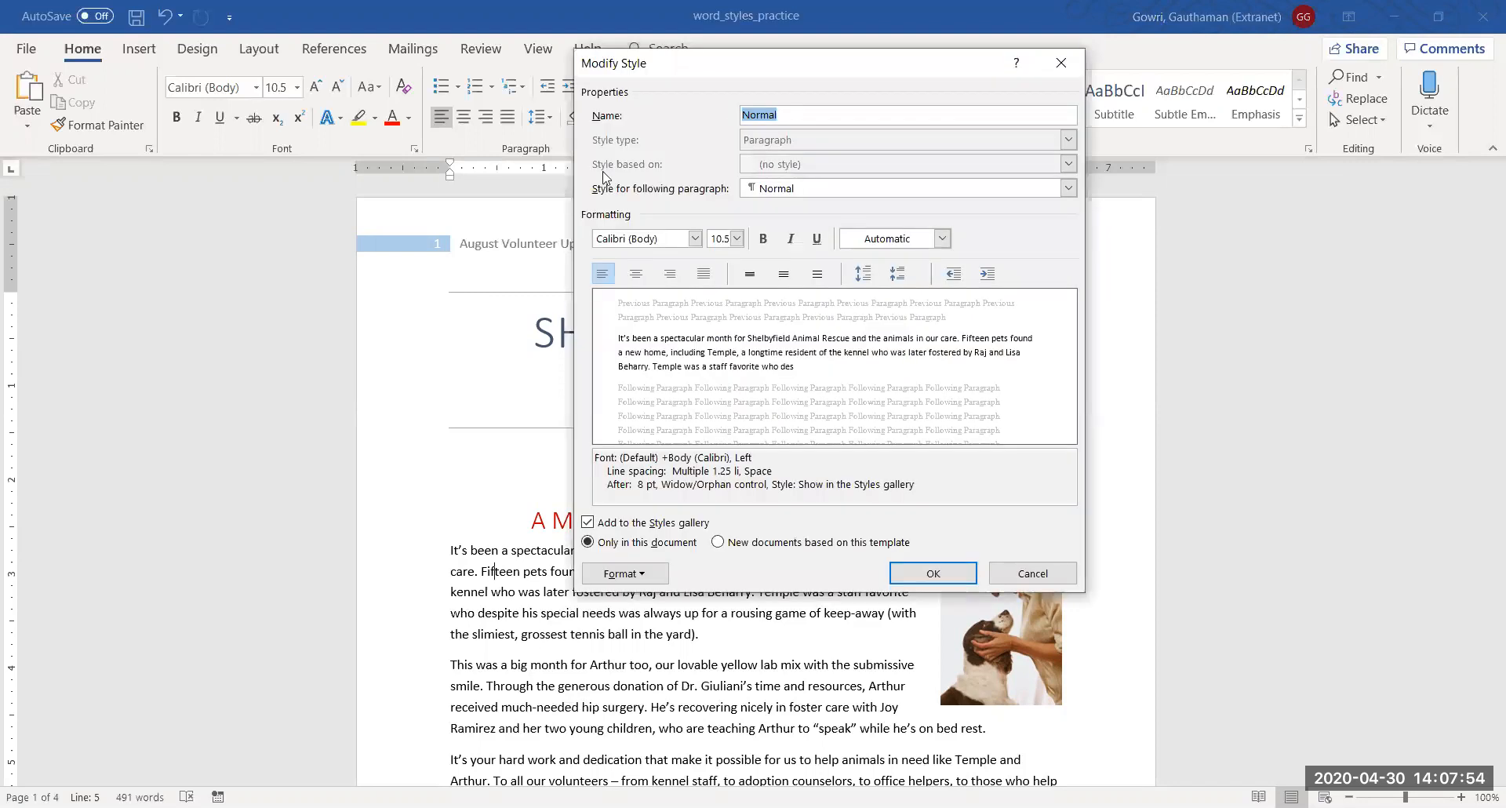
left_click(736, 238)
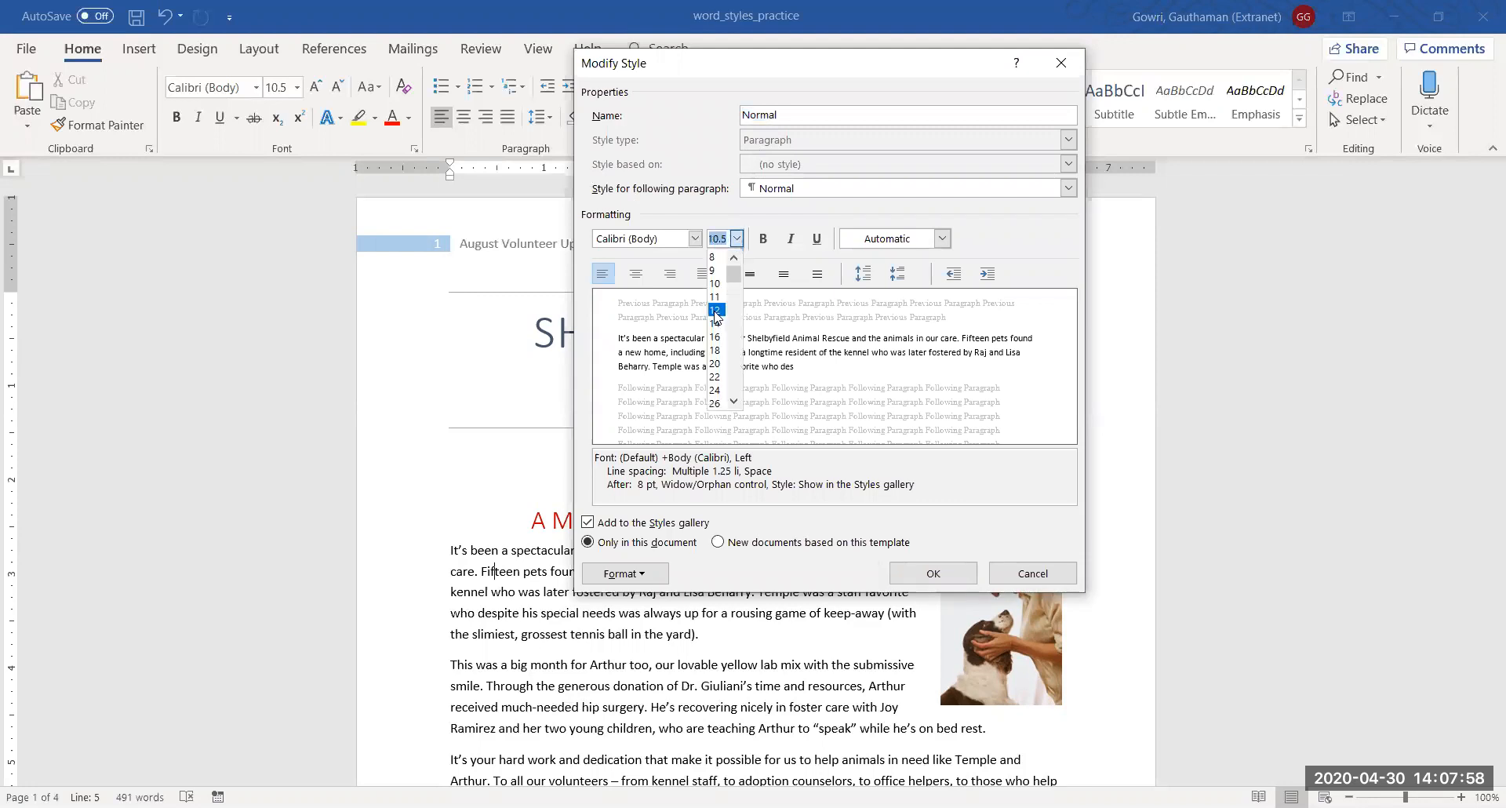
left_click(715, 311)
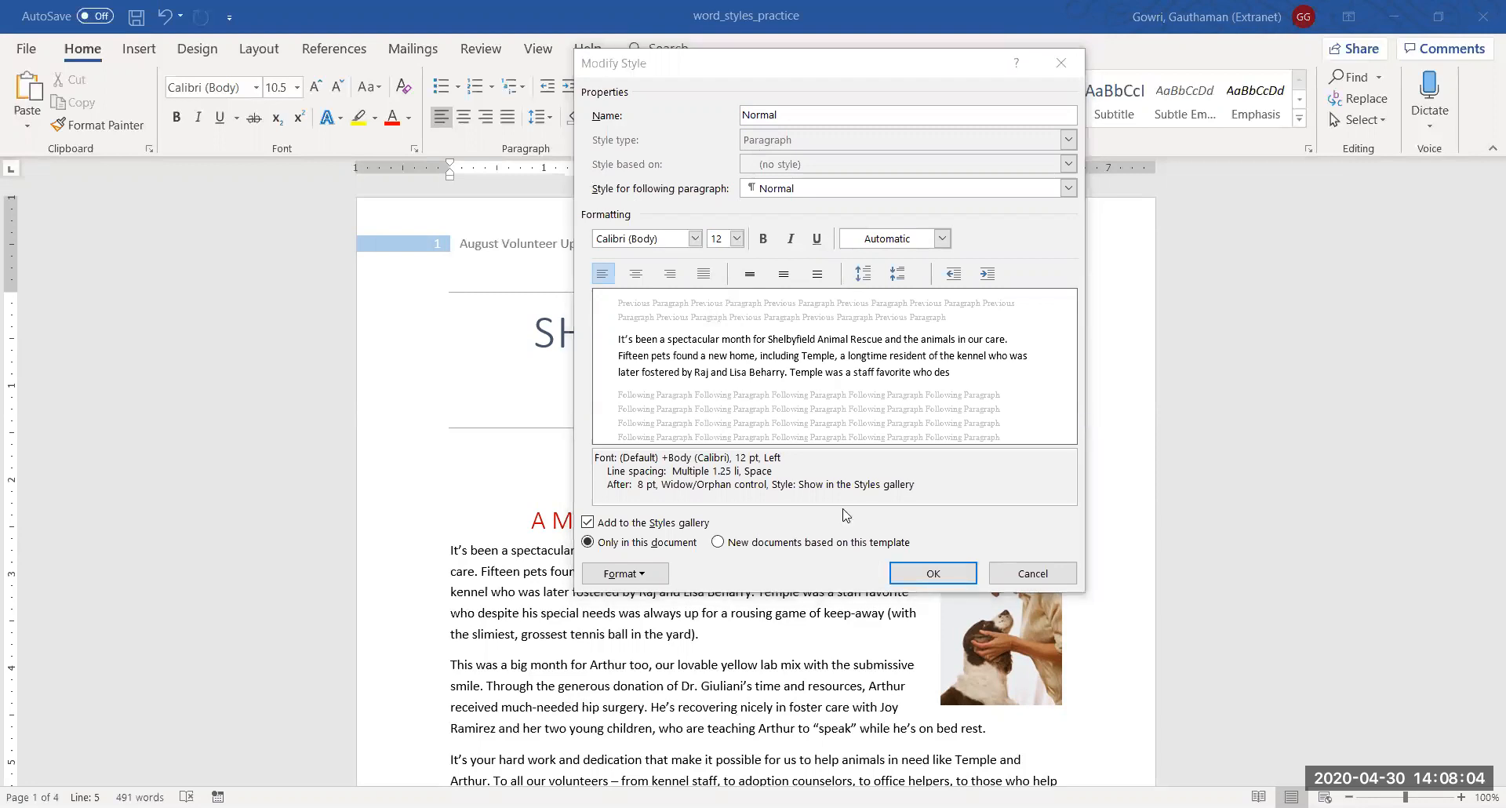
left_click(926, 574)
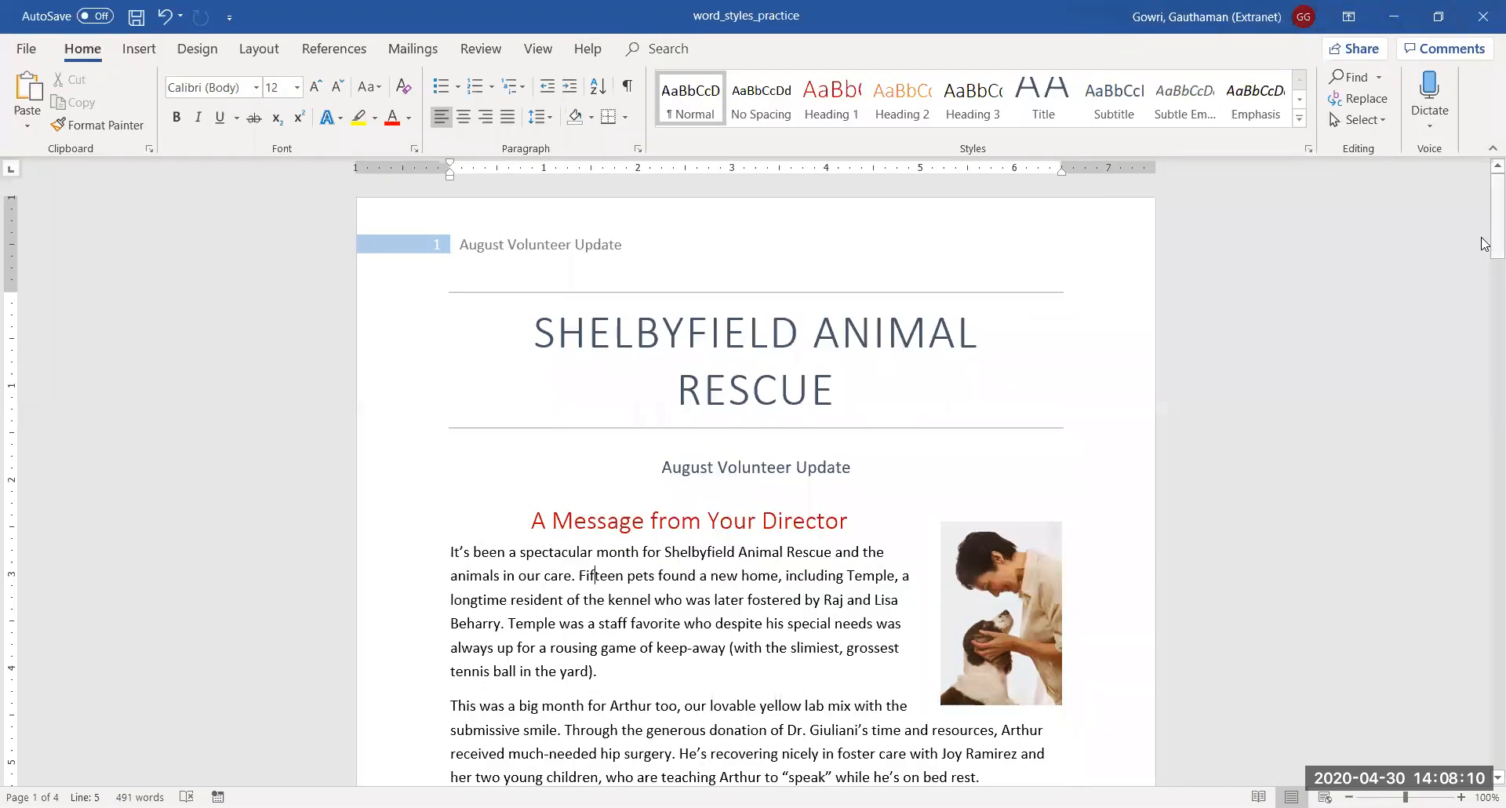
left_click_drag(1484, 306, 1485, 238)
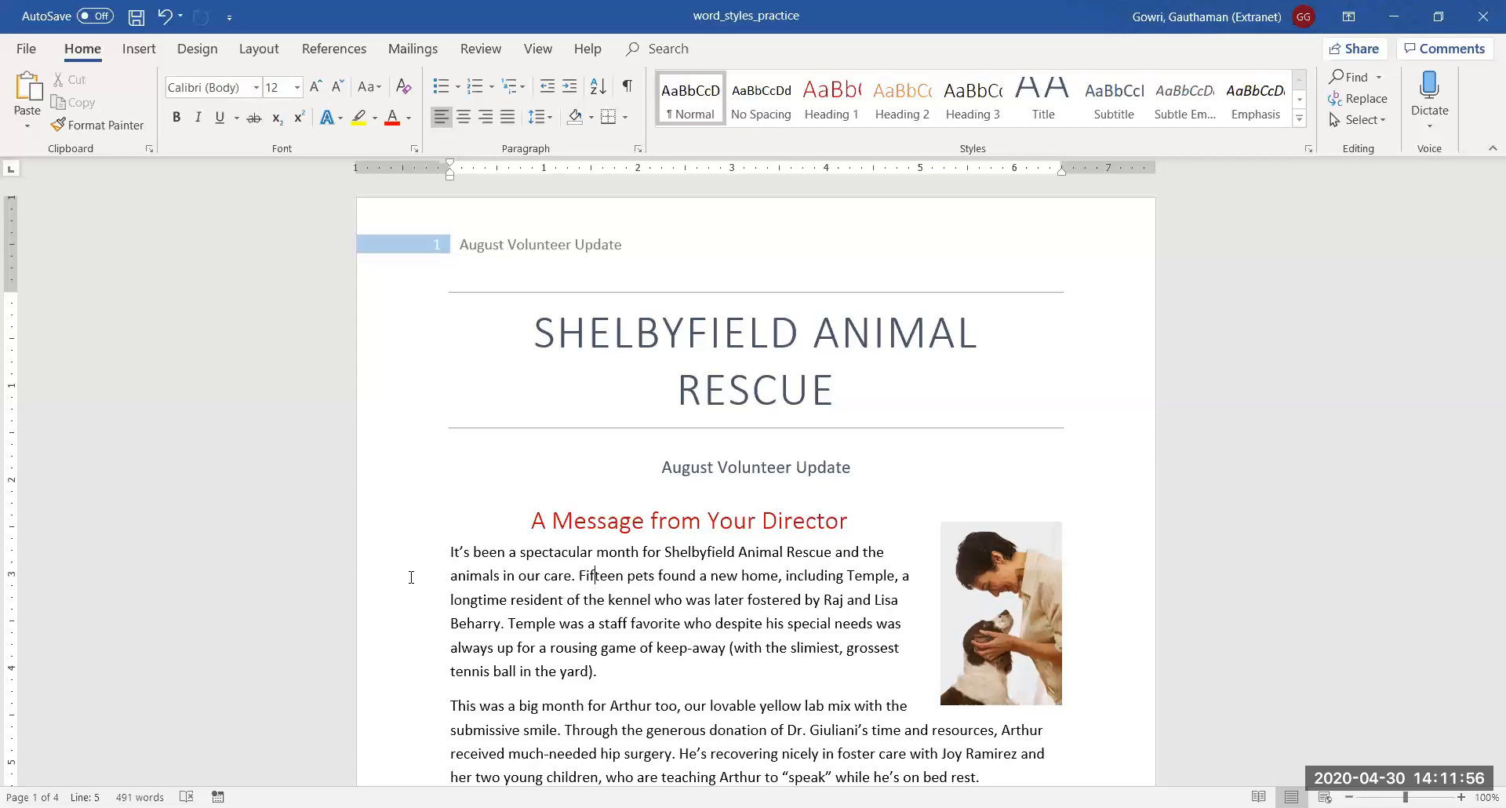
Step: Try left alignment in the Heading 1 style's paragraph settings, check the line and page break options, and discard the style changes
left_click(581, 524)
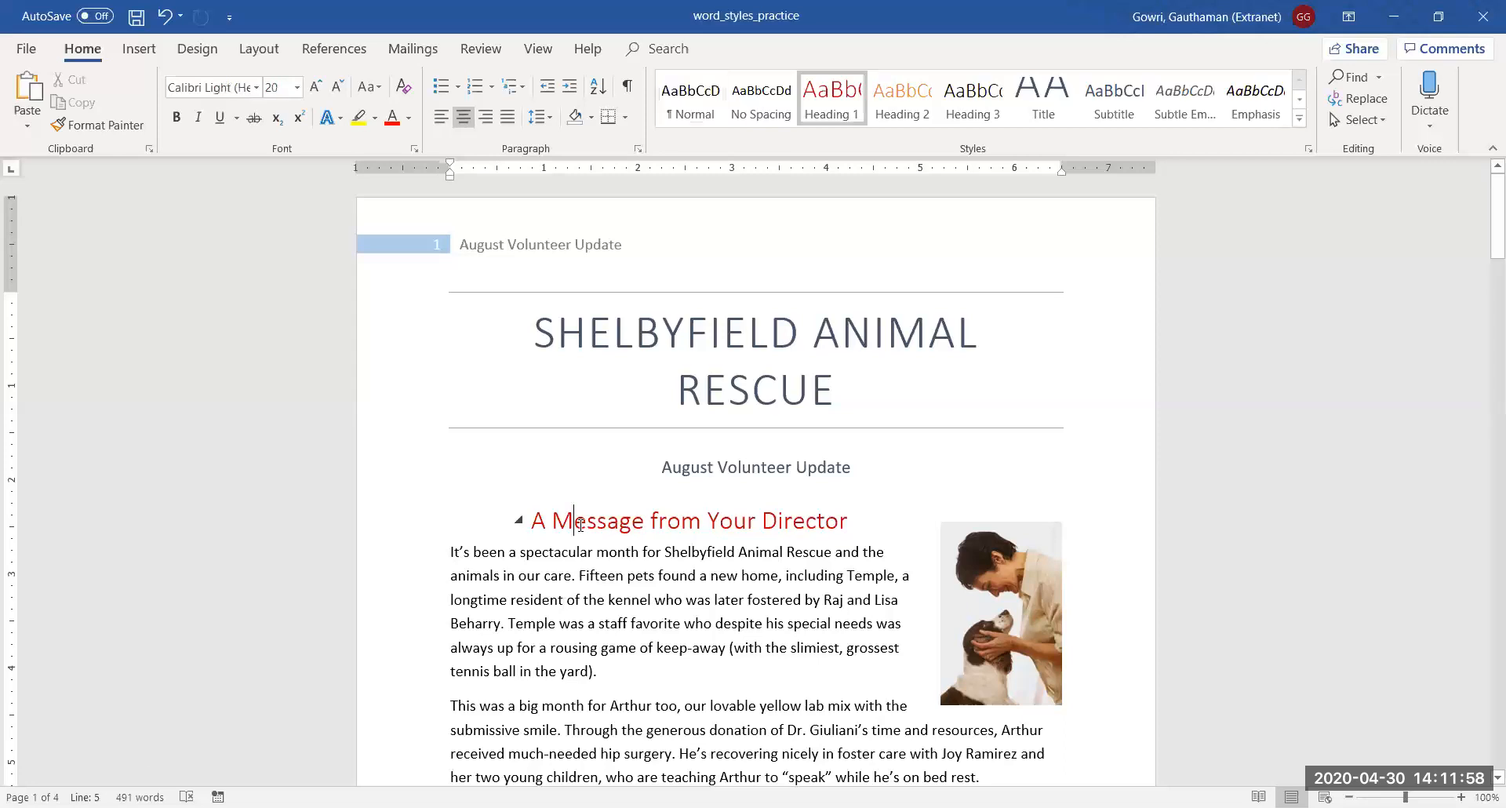
right_click(834, 113)
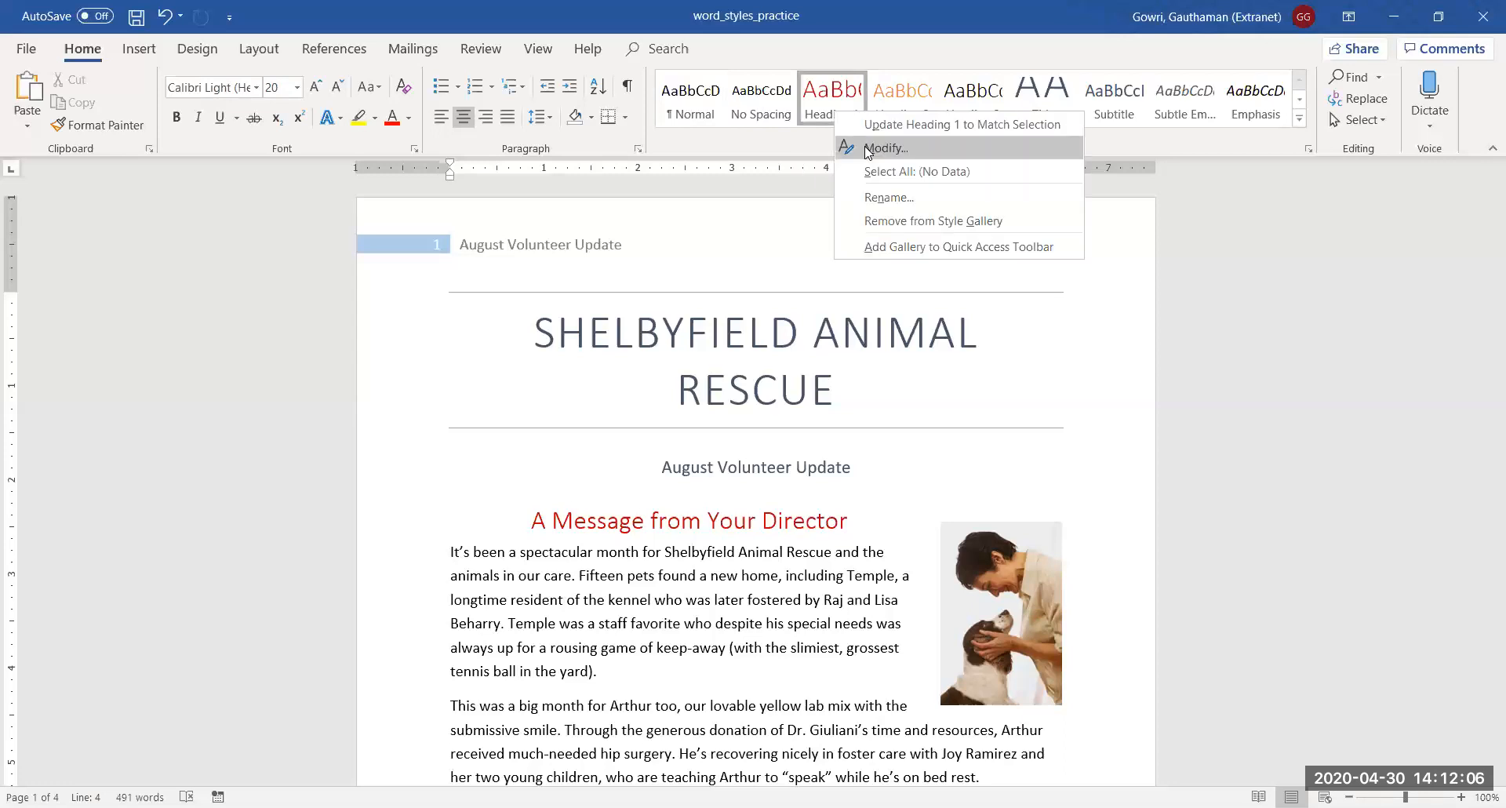
left_click(868, 149)
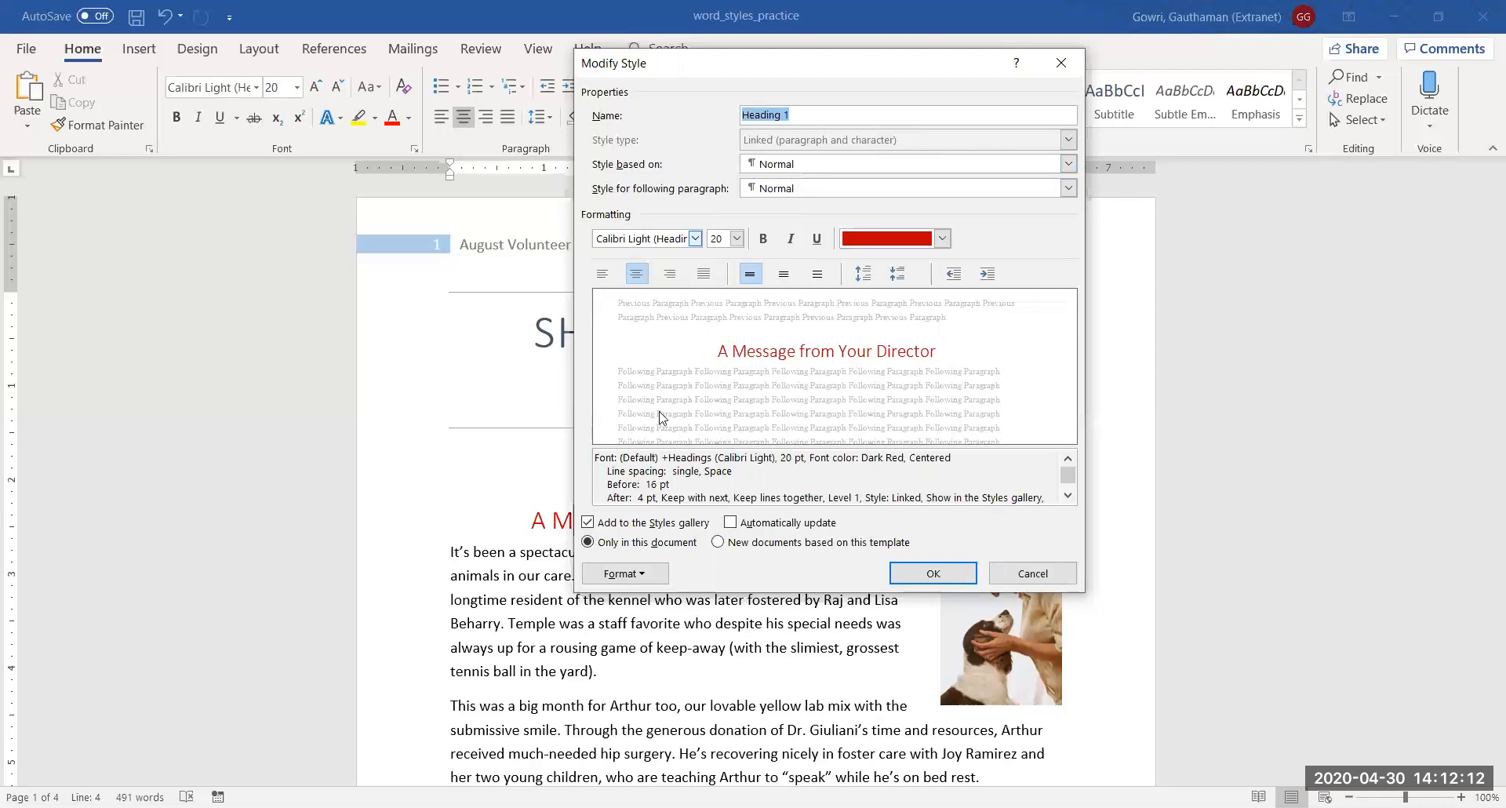
left_click(661, 576)
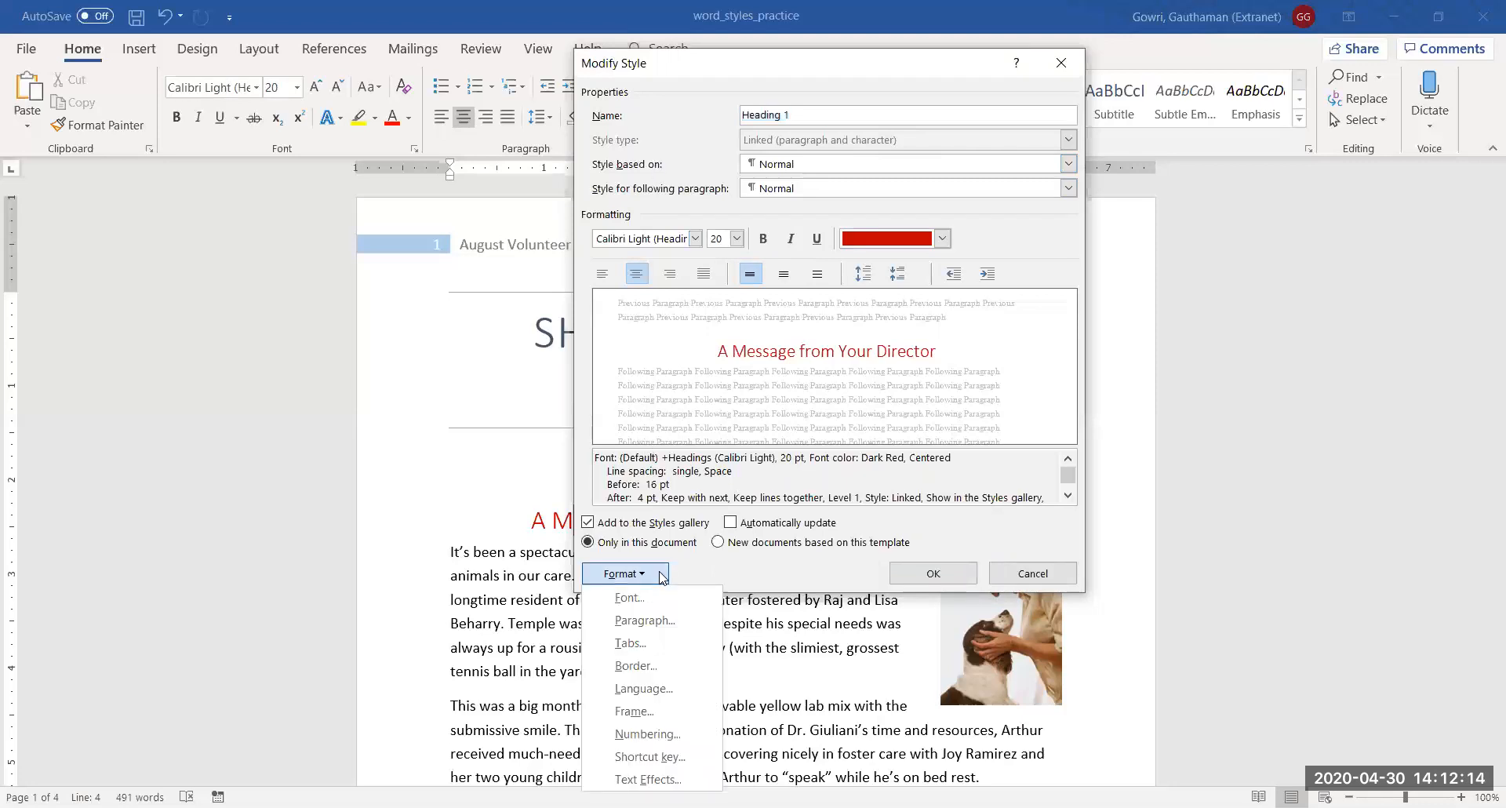
left_click(648, 620)
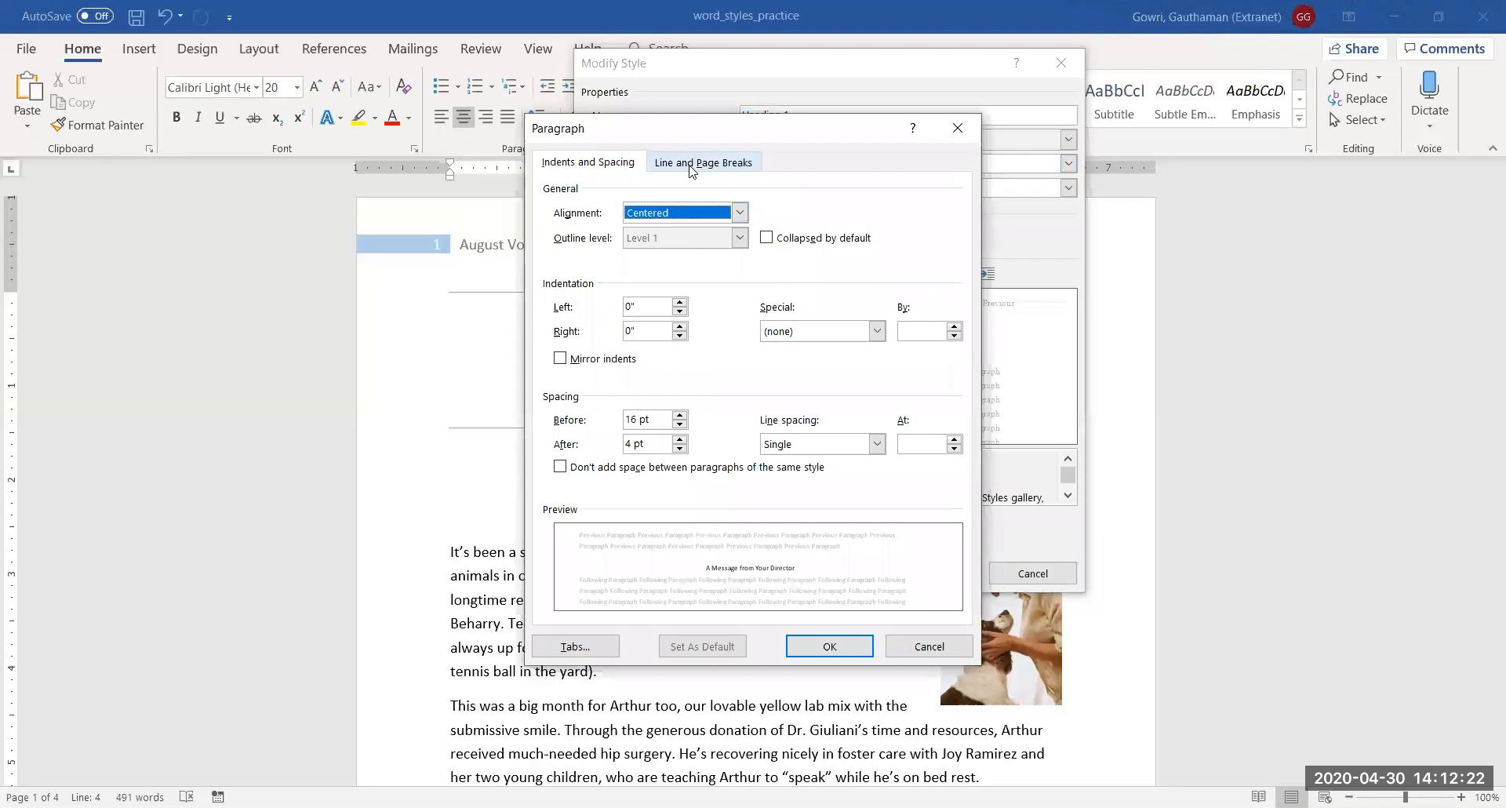
left_click(690, 163)
left_click(589, 163)
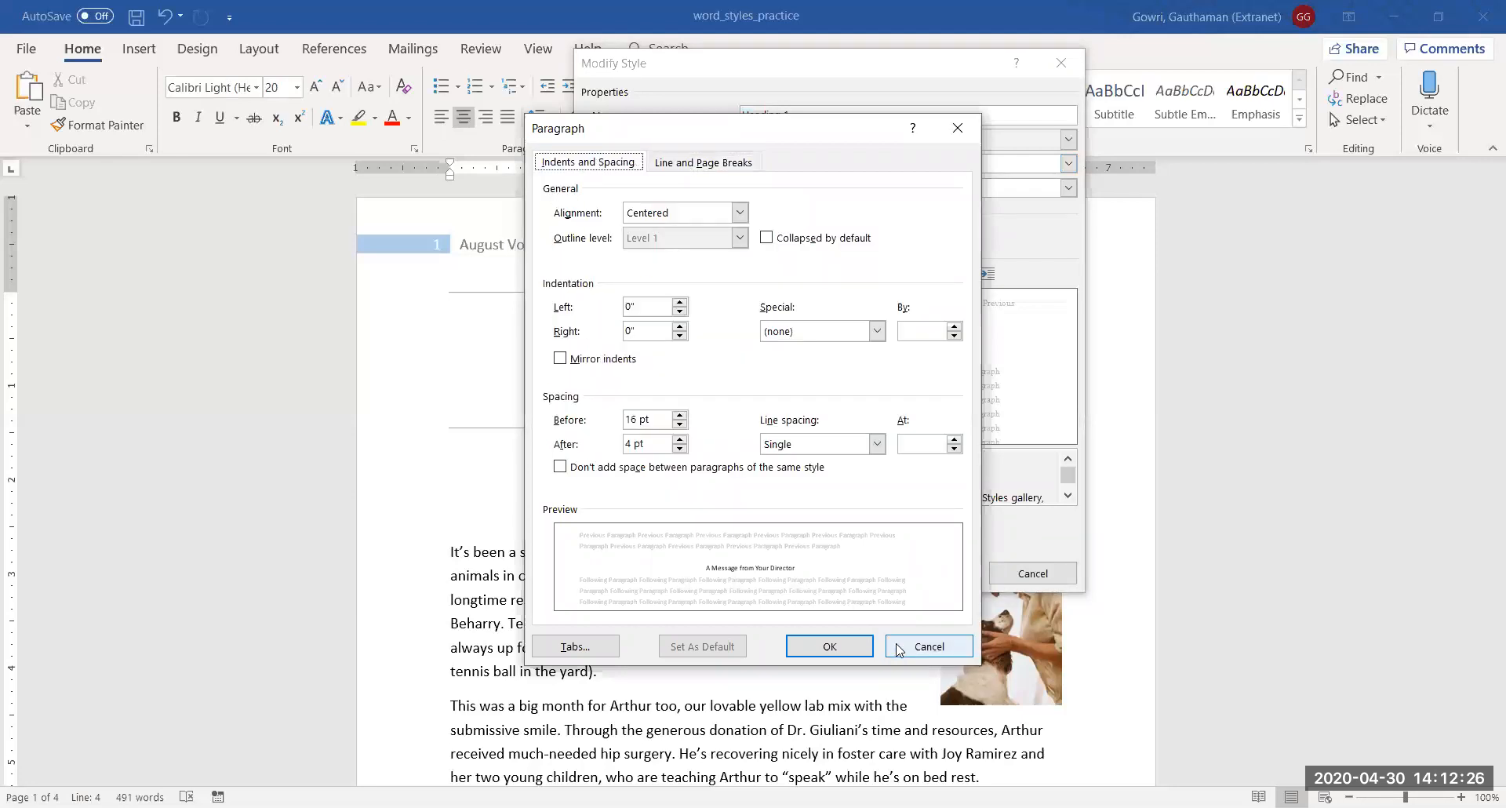
left_click(738, 214)
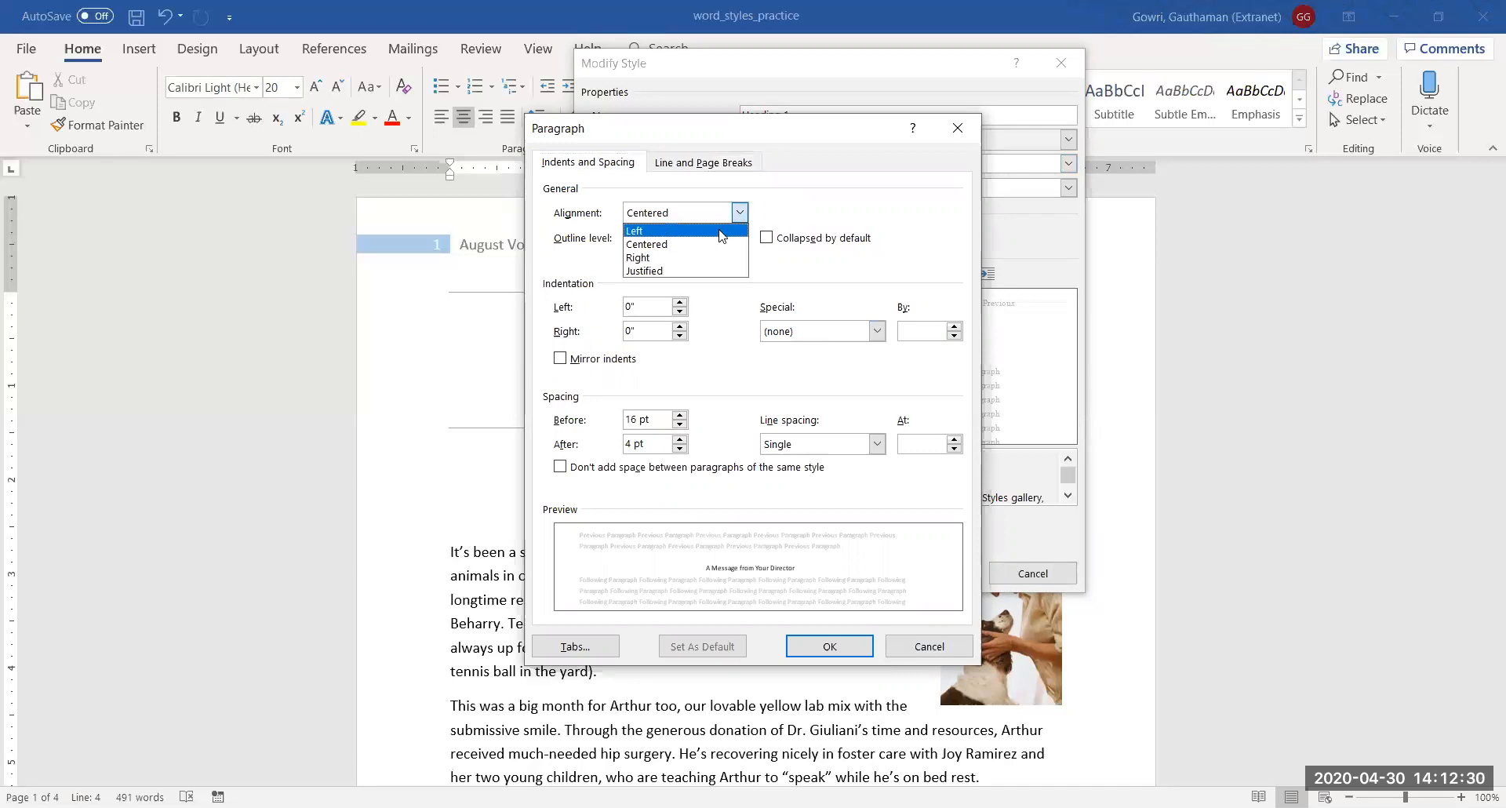
left_click(716, 232)
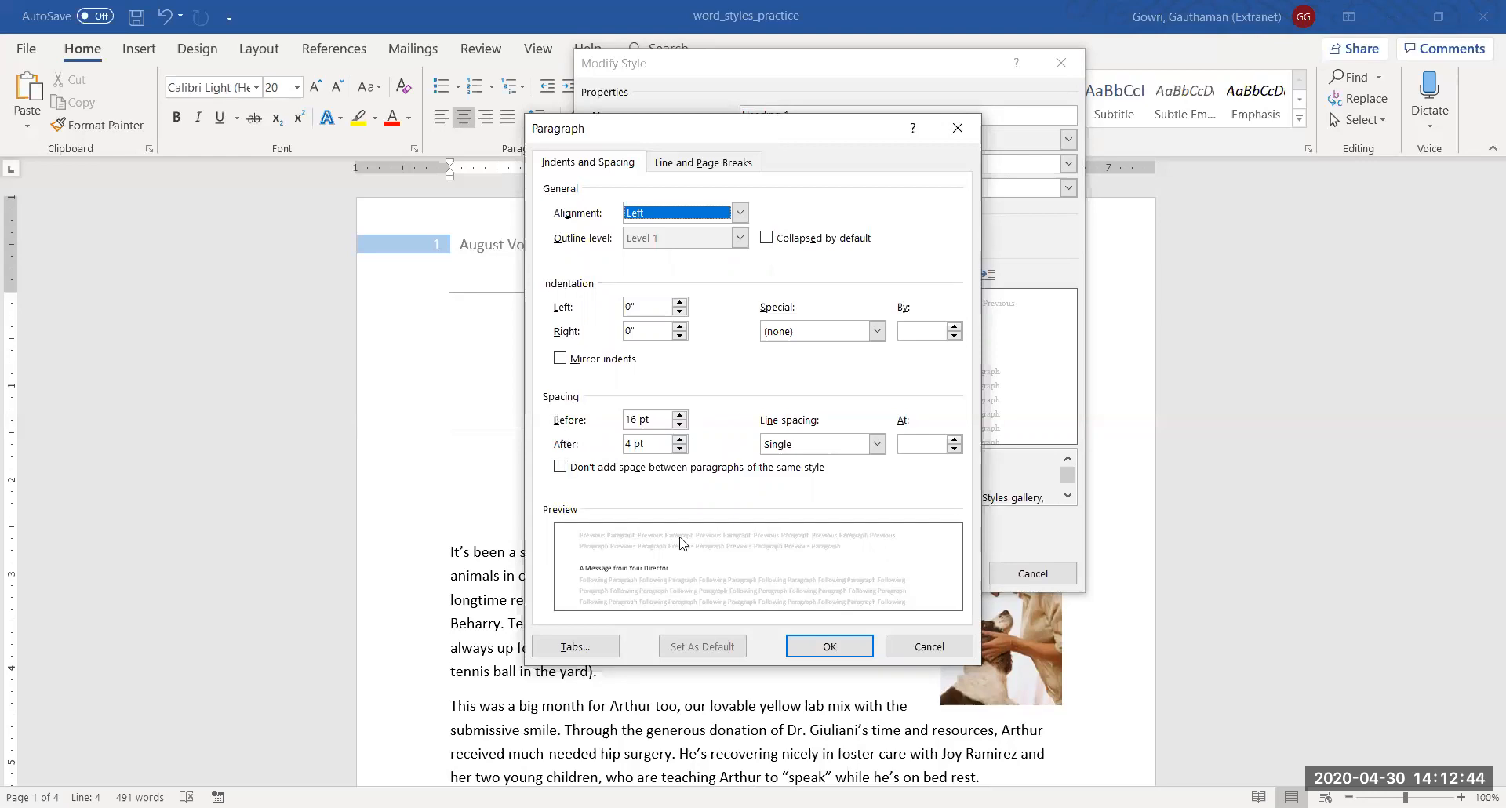
left_click(716, 163)
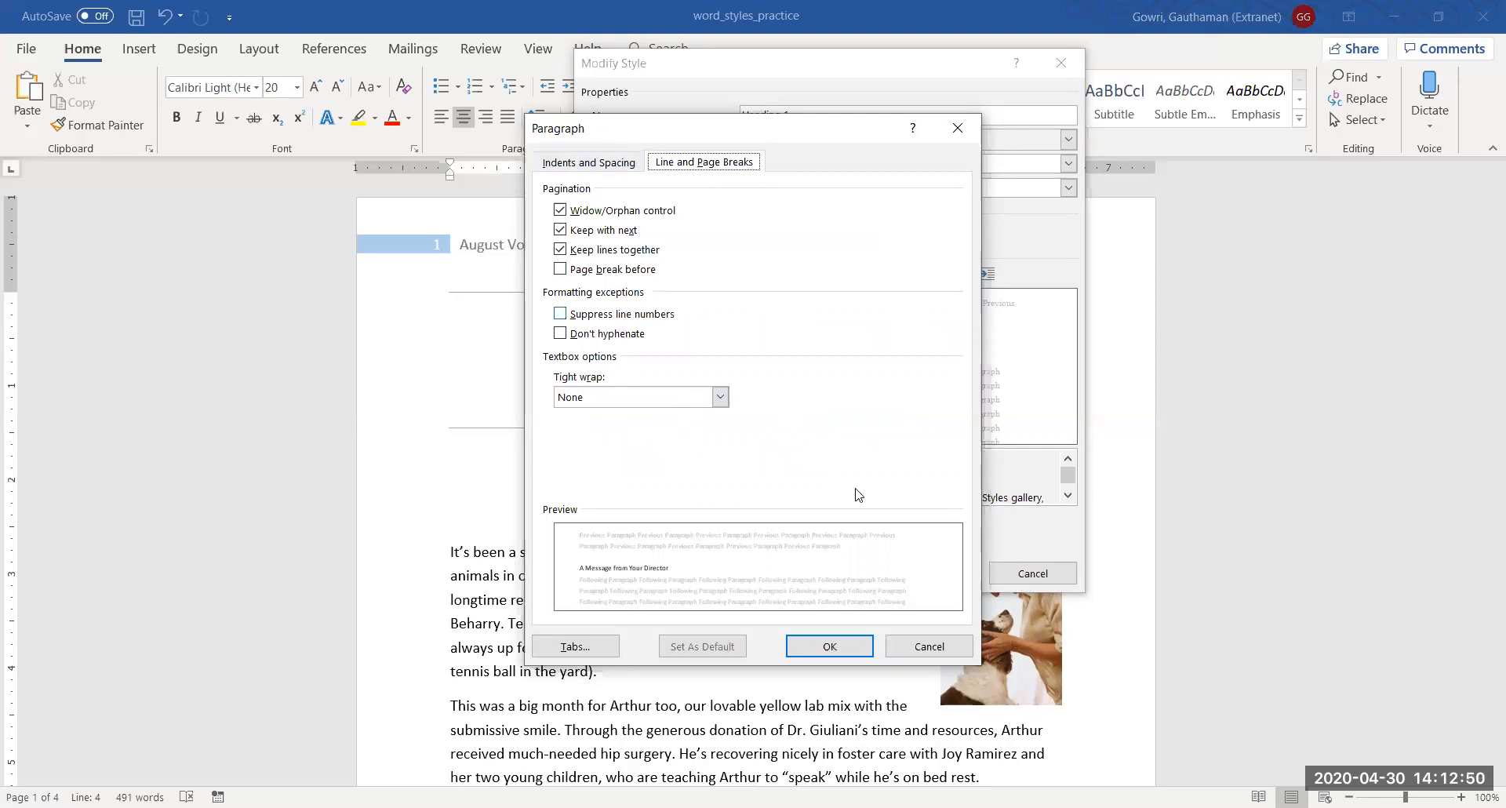
left_click(830, 648)
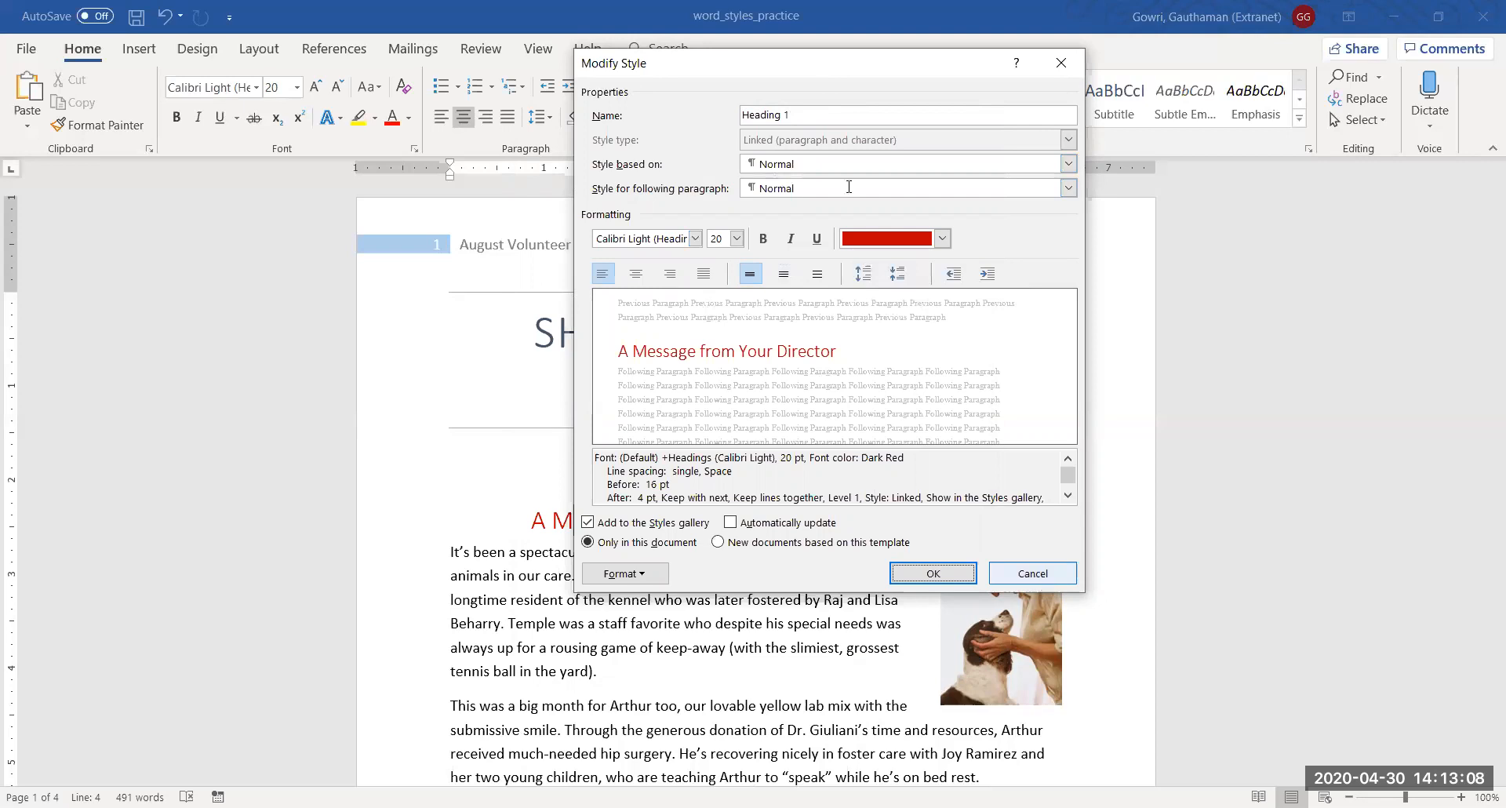
left_click(1036, 579)
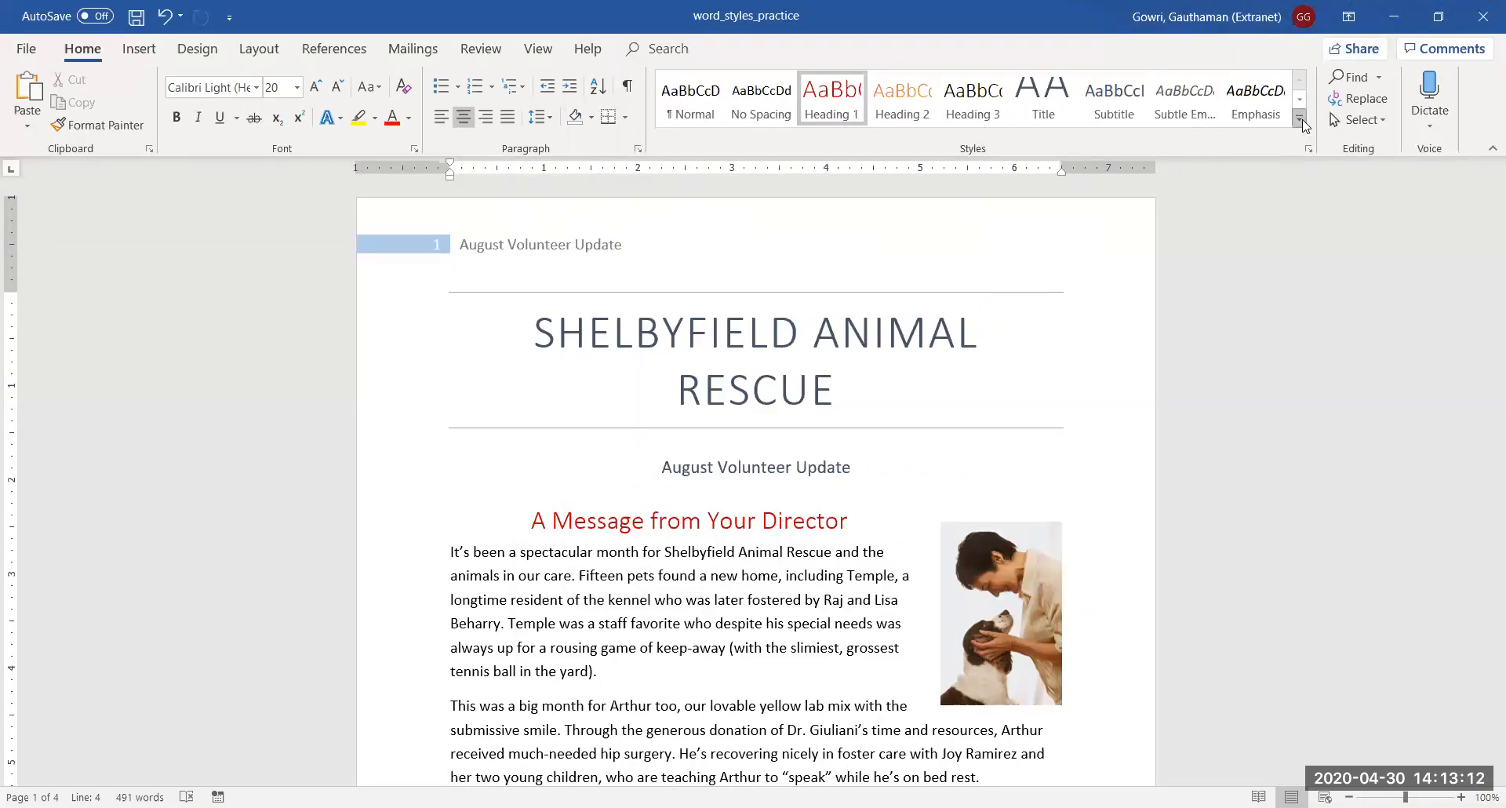
Step: Start a new paragraph style named "My Style", based on Heading 1 and followed by My Style
left_click(1308, 150)
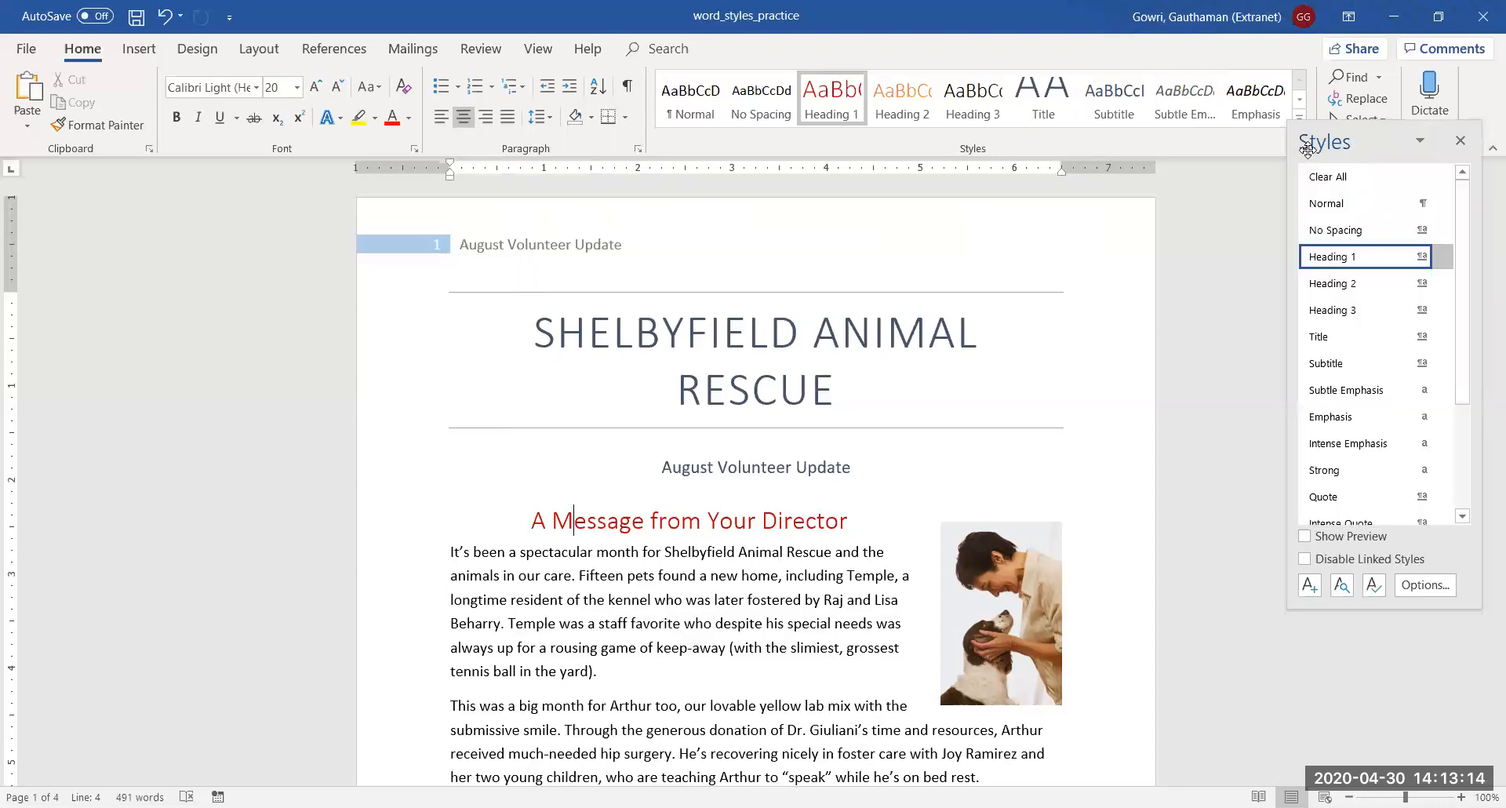
left_click(1315, 587)
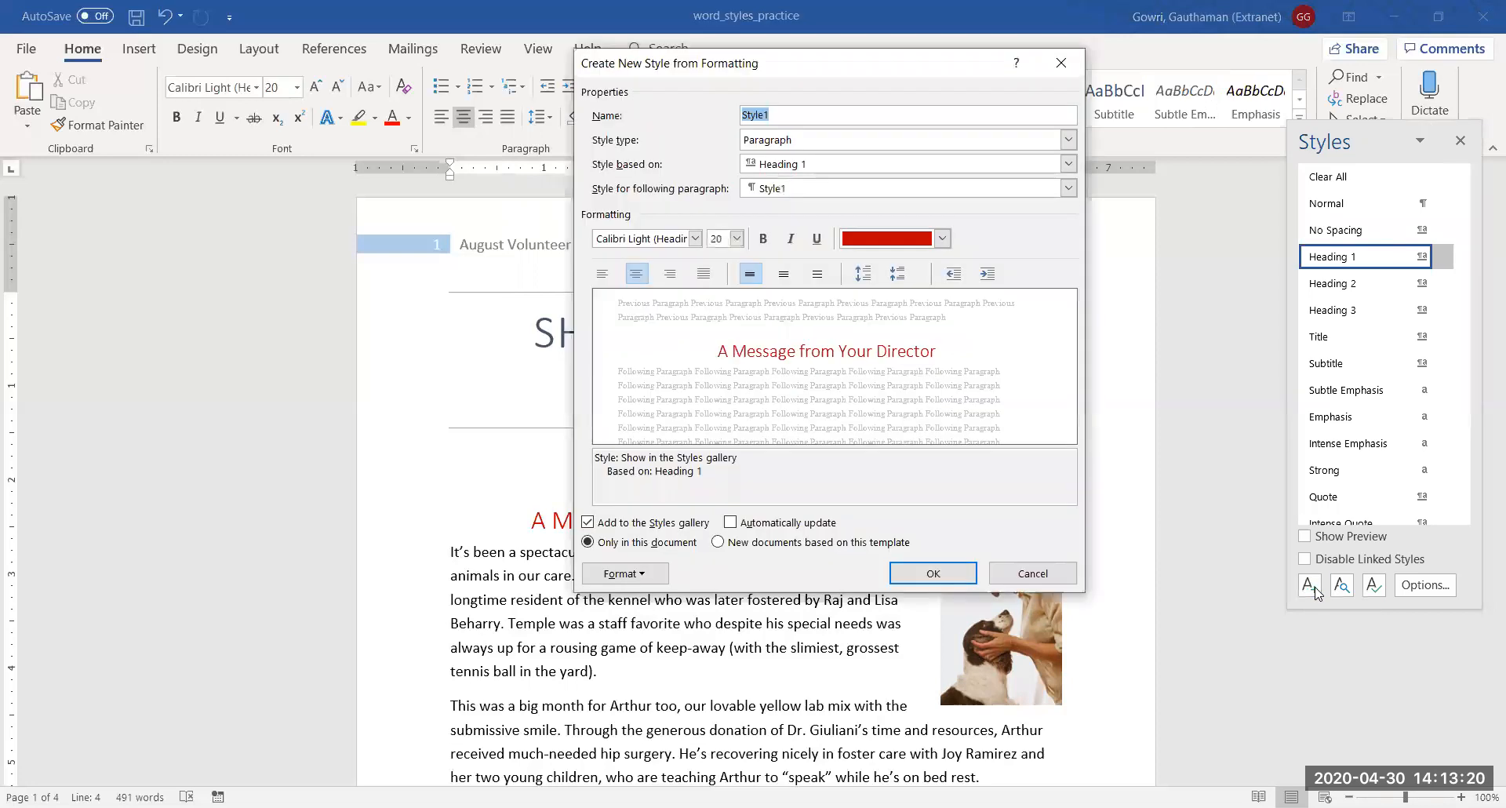
type("My Style")
left_click(873, 142)
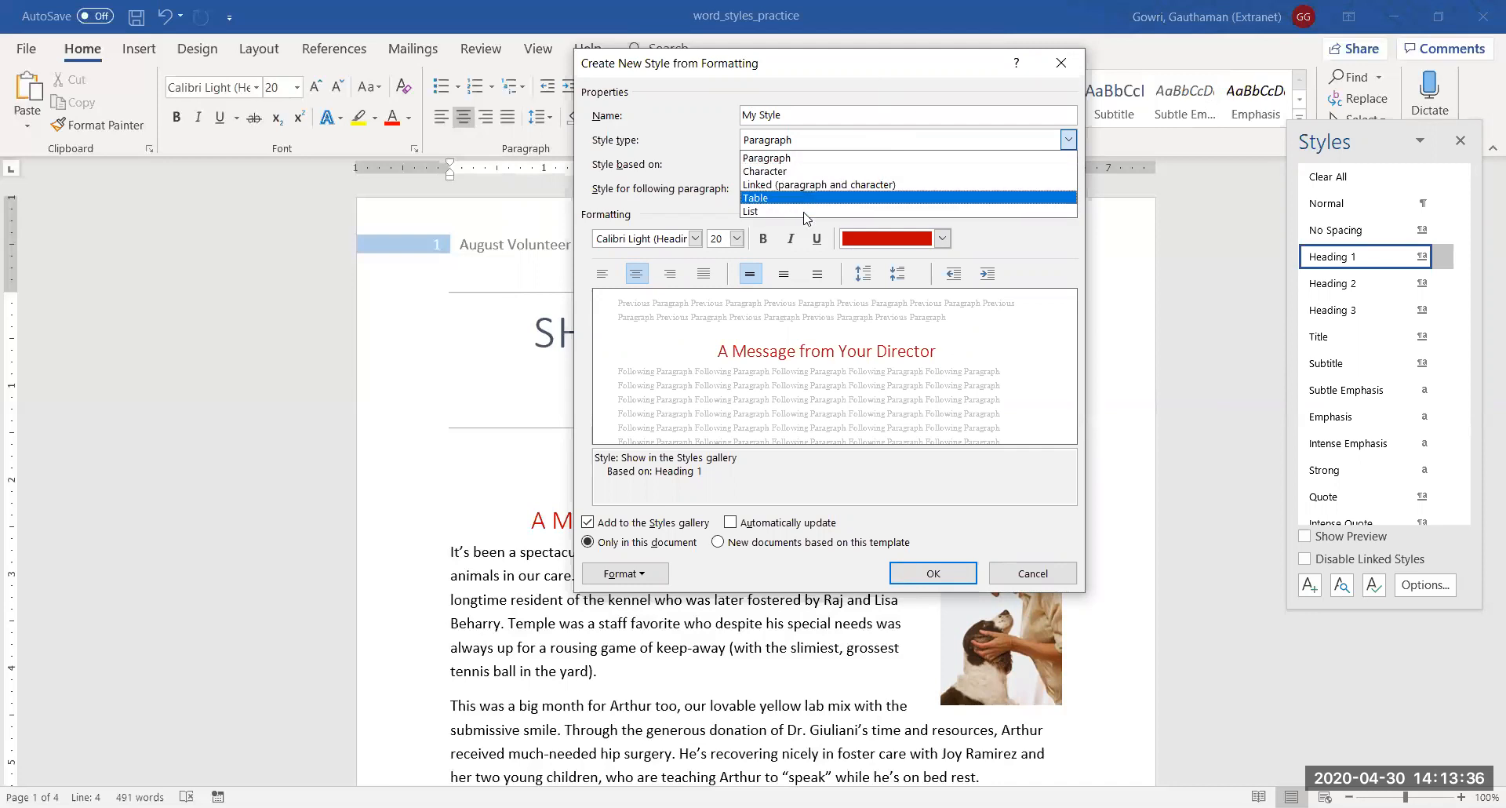
left_click(808, 159)
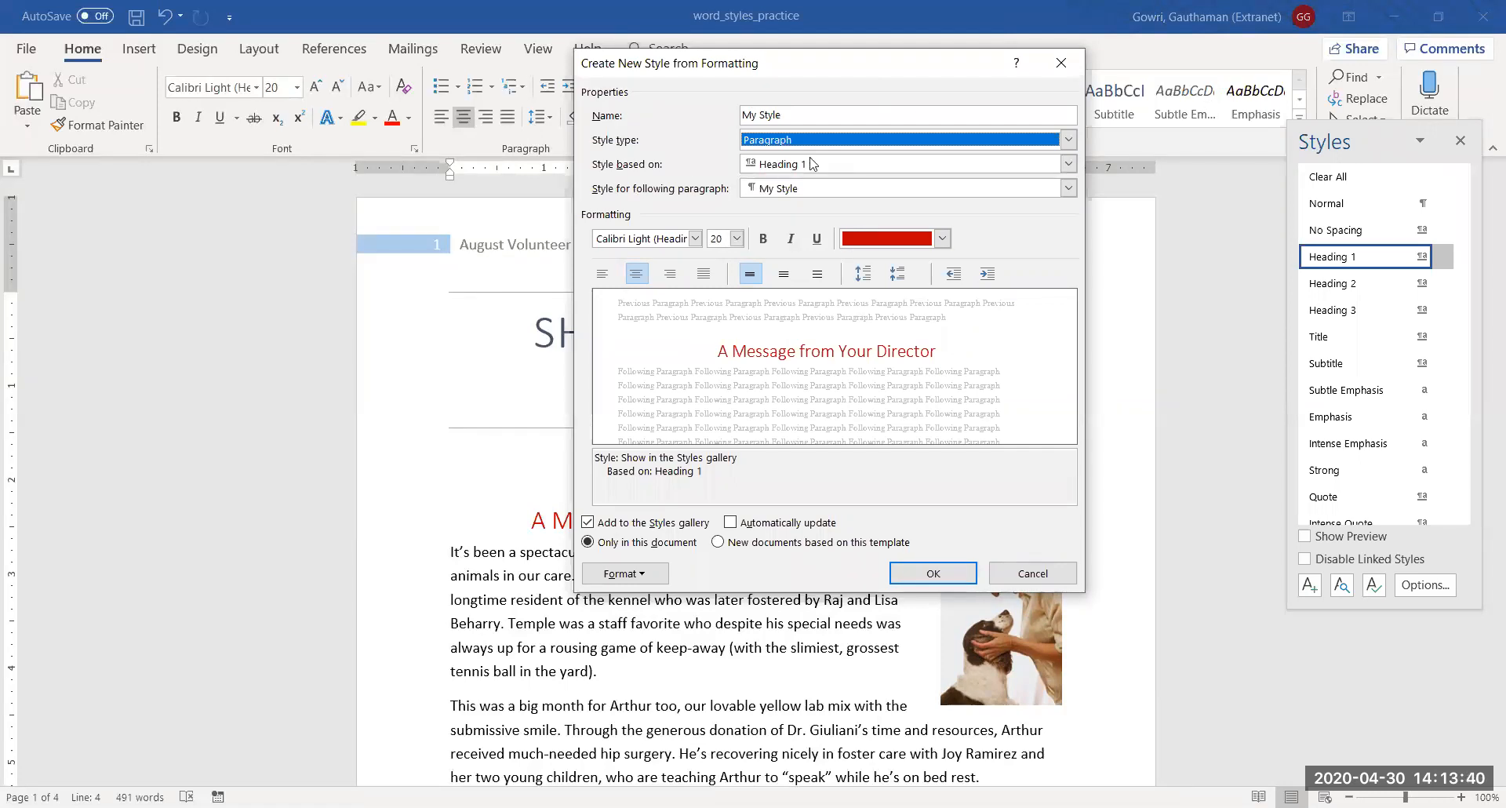
left_click(816, 166)
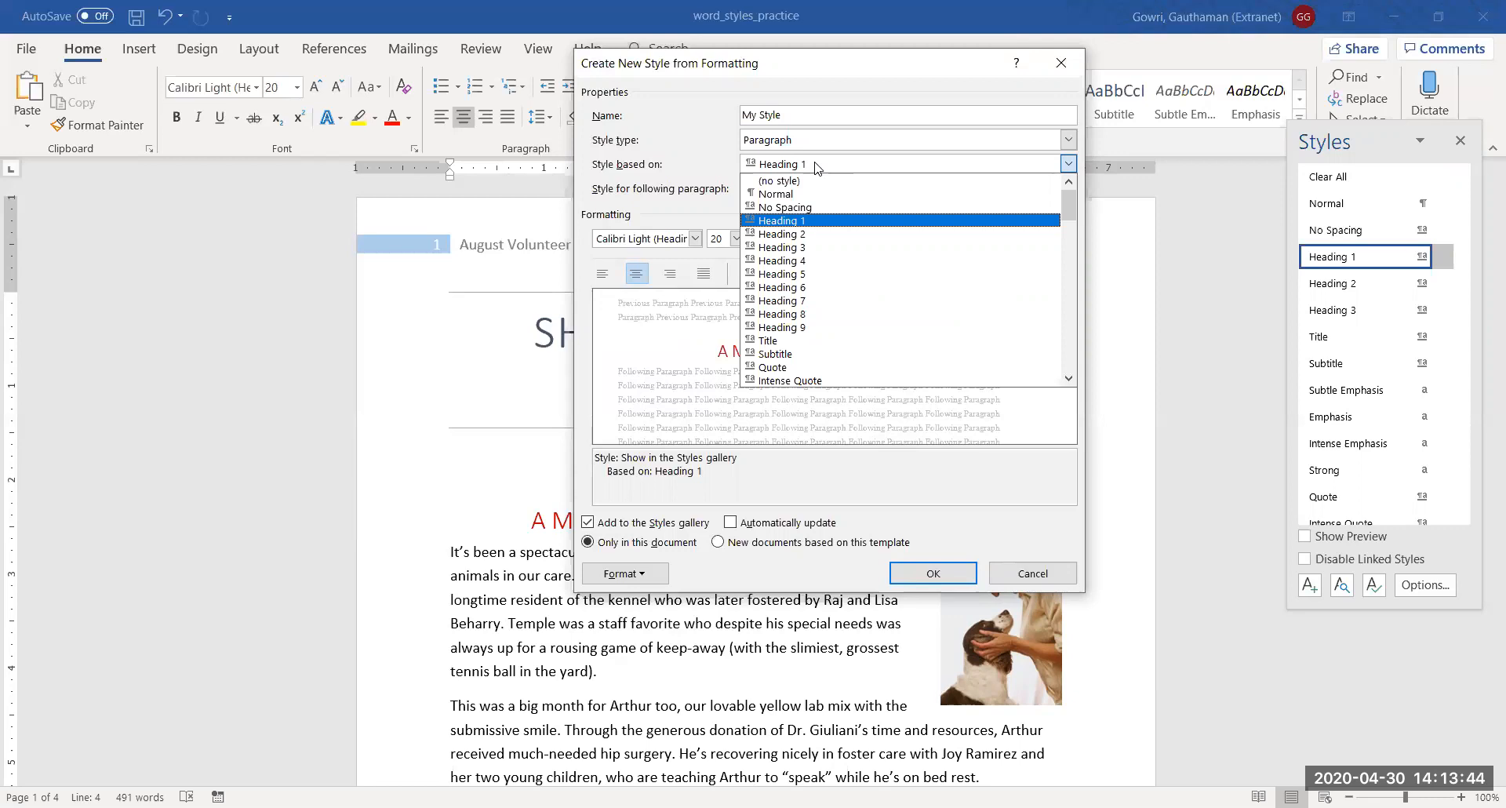
left_click(816, 166)
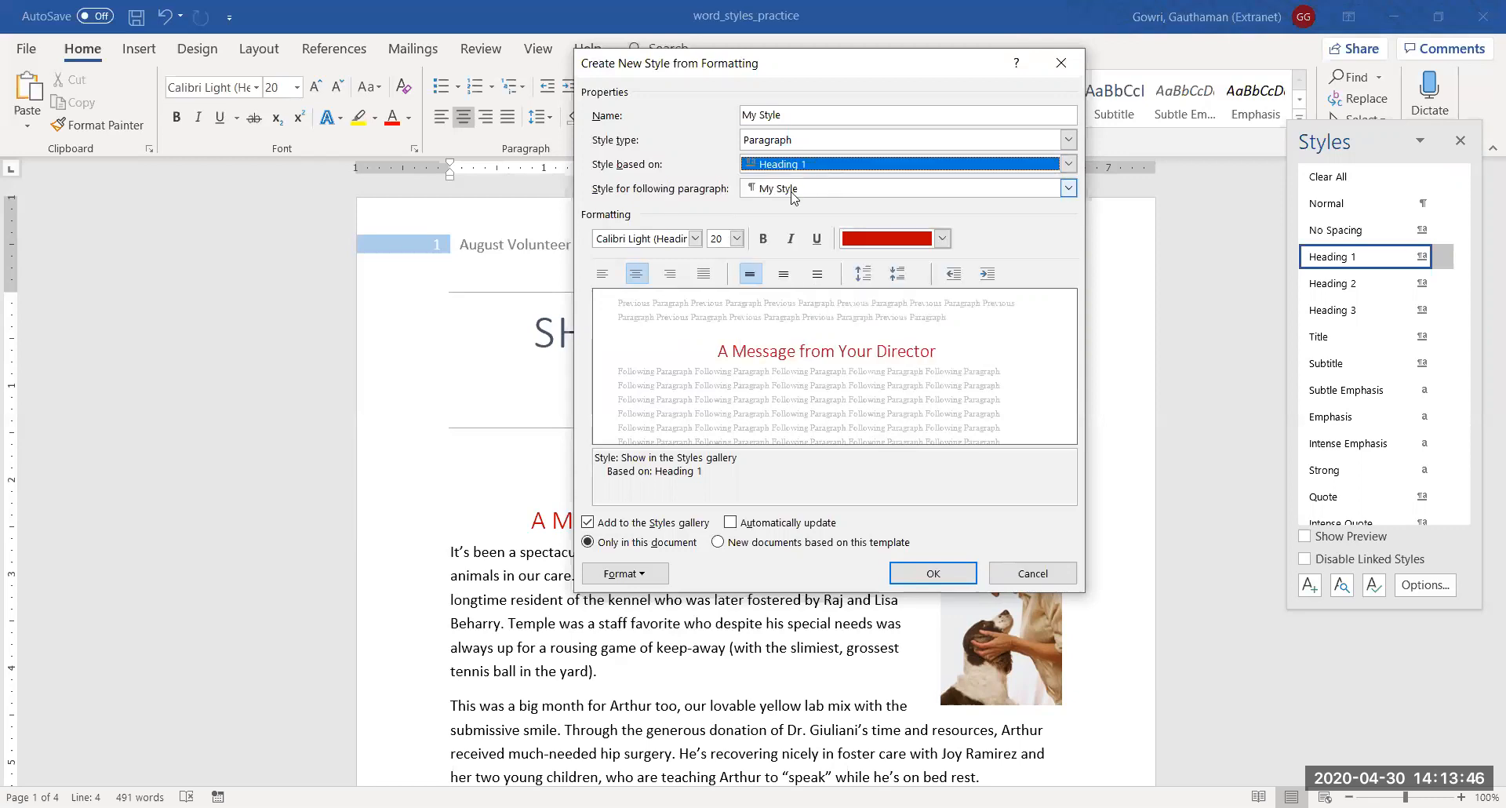
left_click(796, 192)
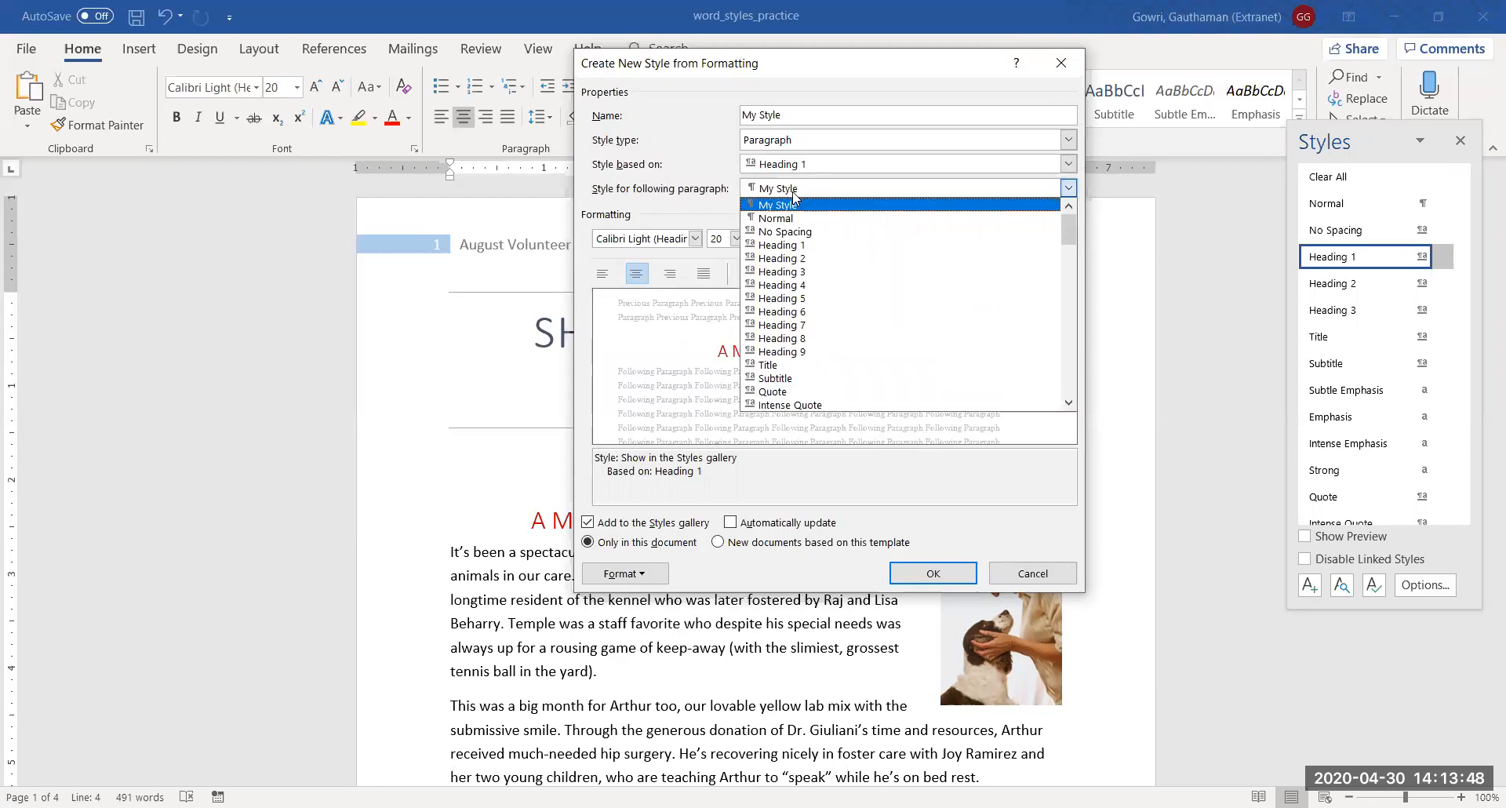
left_click(794, 194)
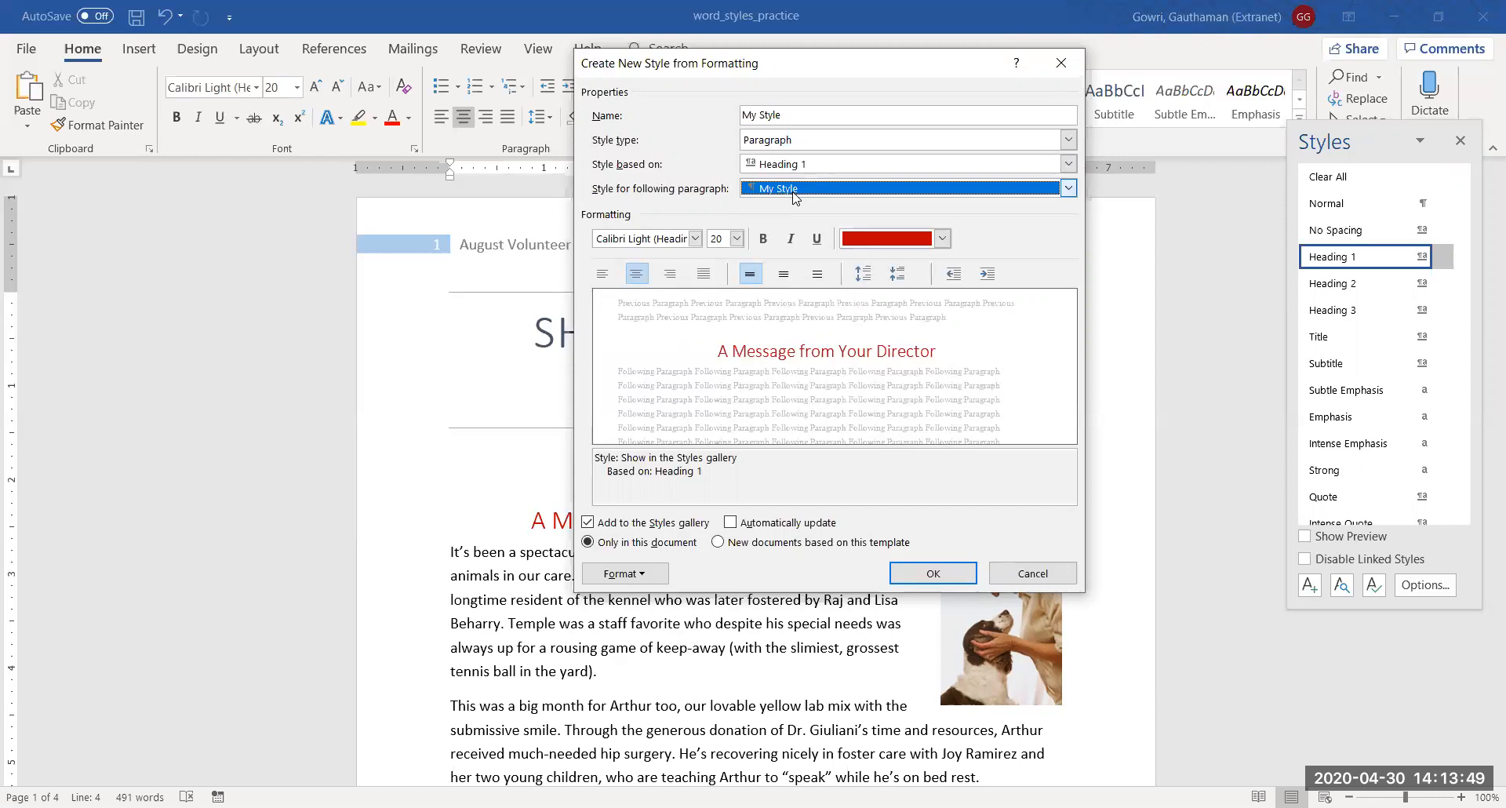
Step: Format My Style as Times New Roman, 14 pt, dark grey Background 1 shade and left-aligned, and create it only in this document
left_click(696, 239)
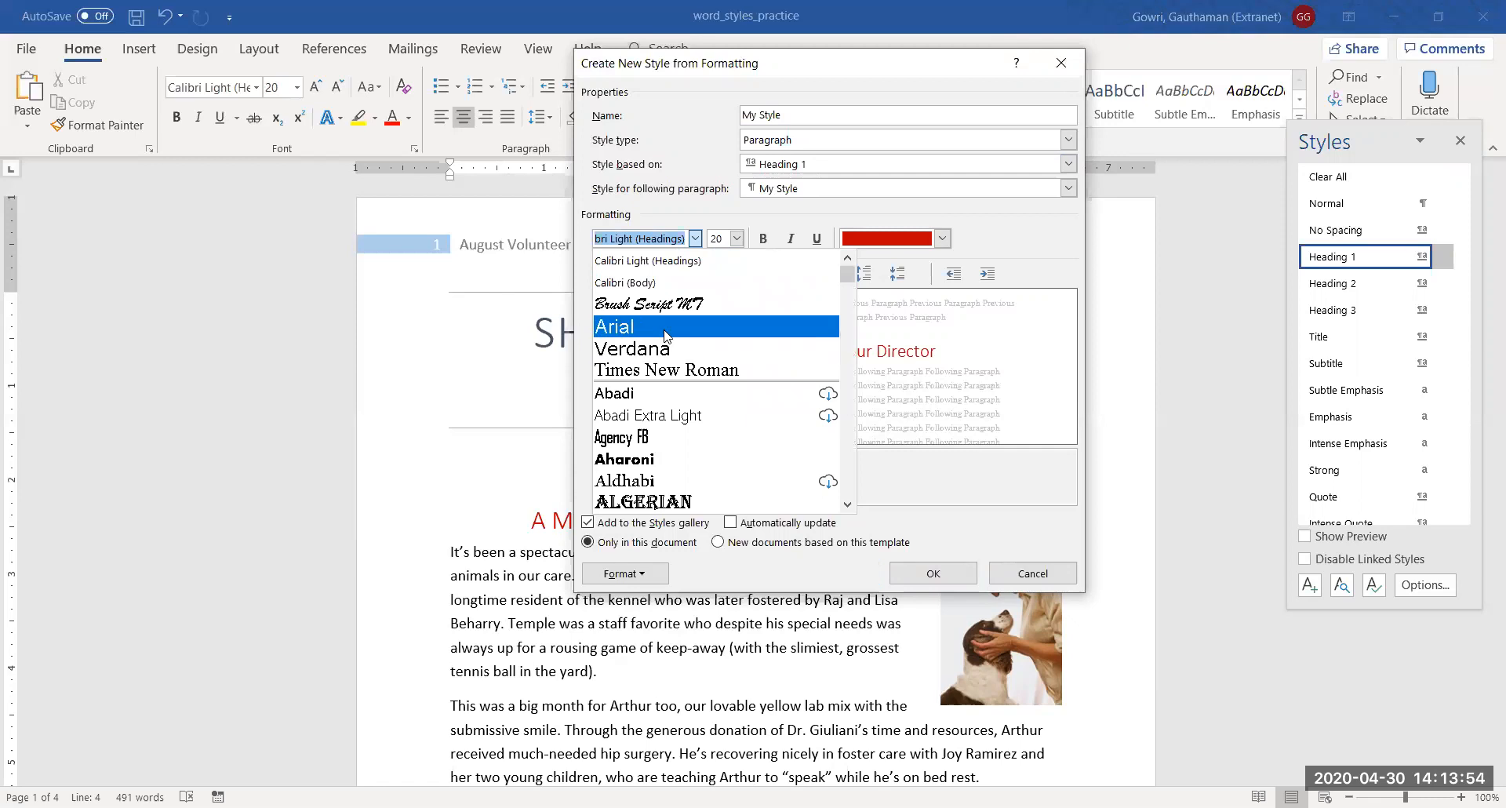
left_click(673, 372)
left_click(738, 240)
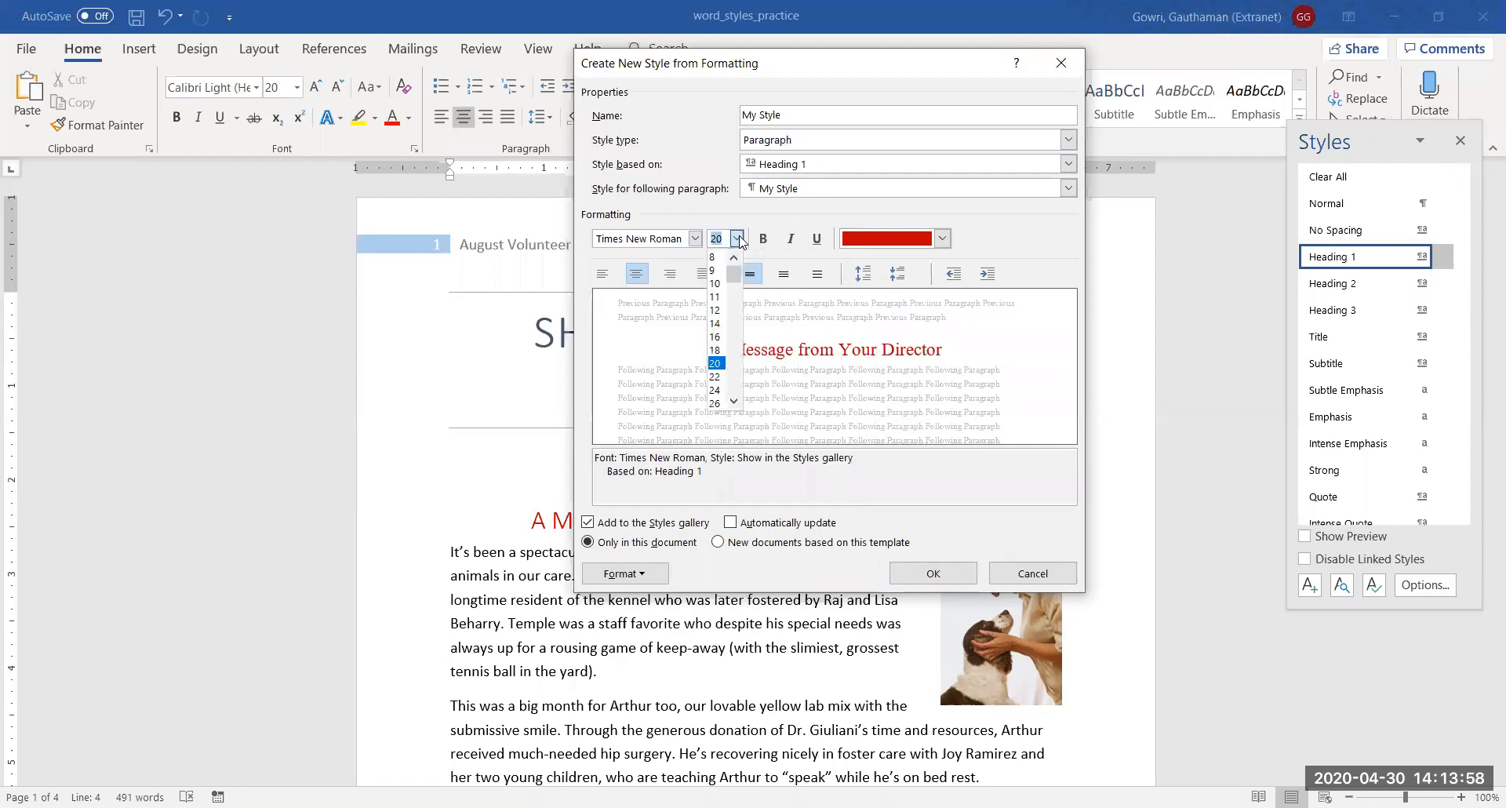
left_click(720, 324)
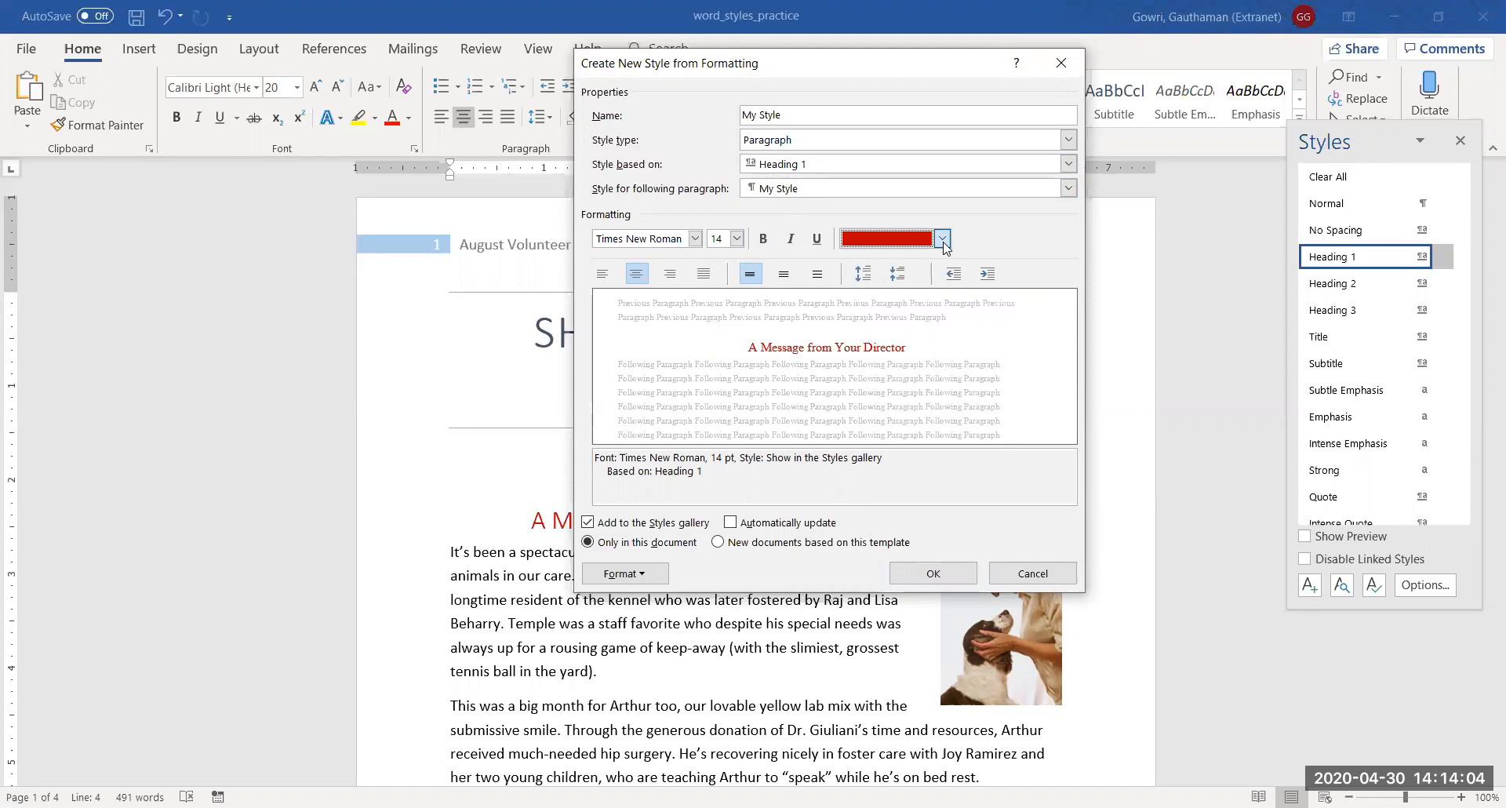
left_click(943, 240)
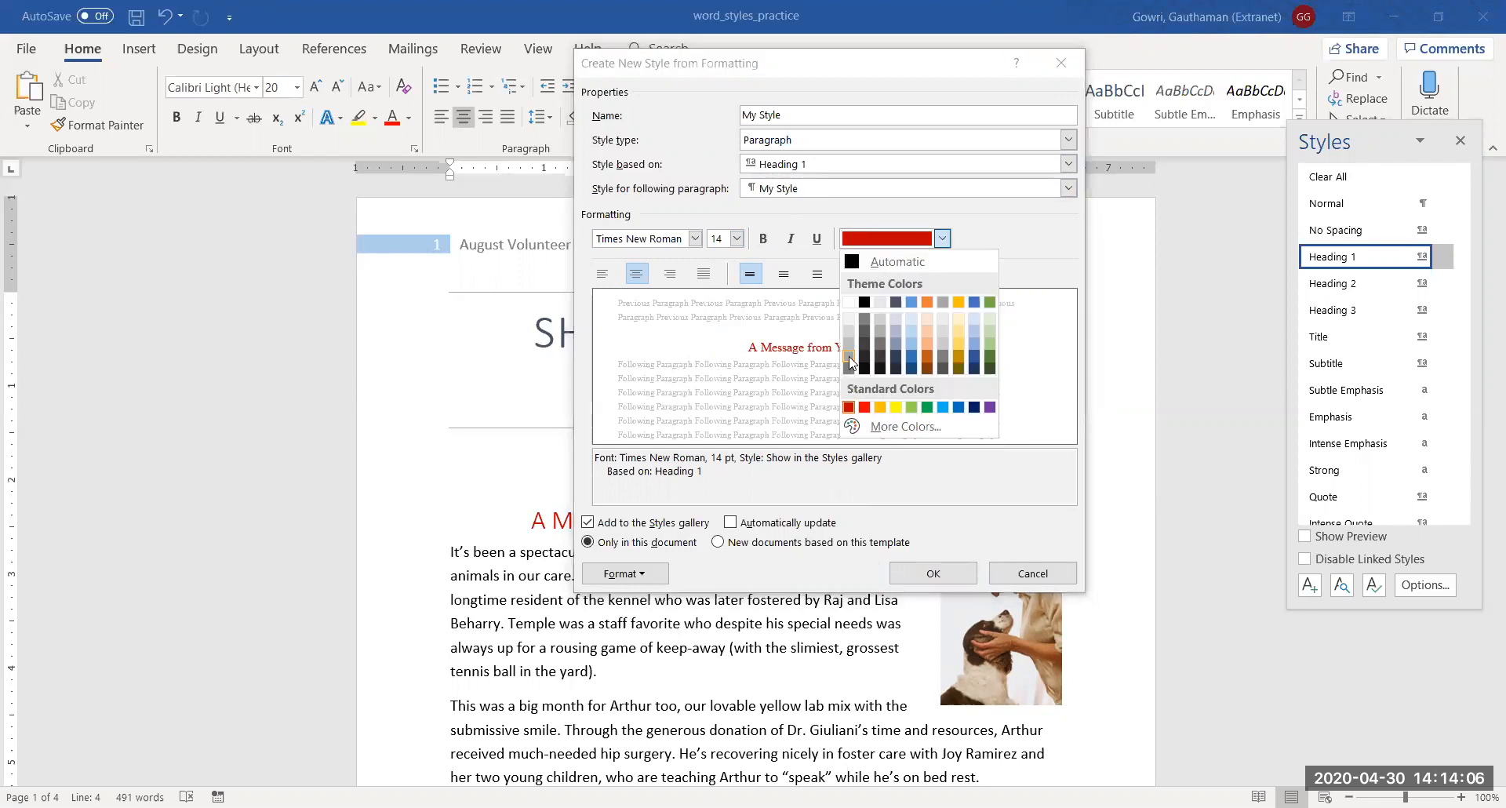
left_click(849, 357)
left_click(943, 239)
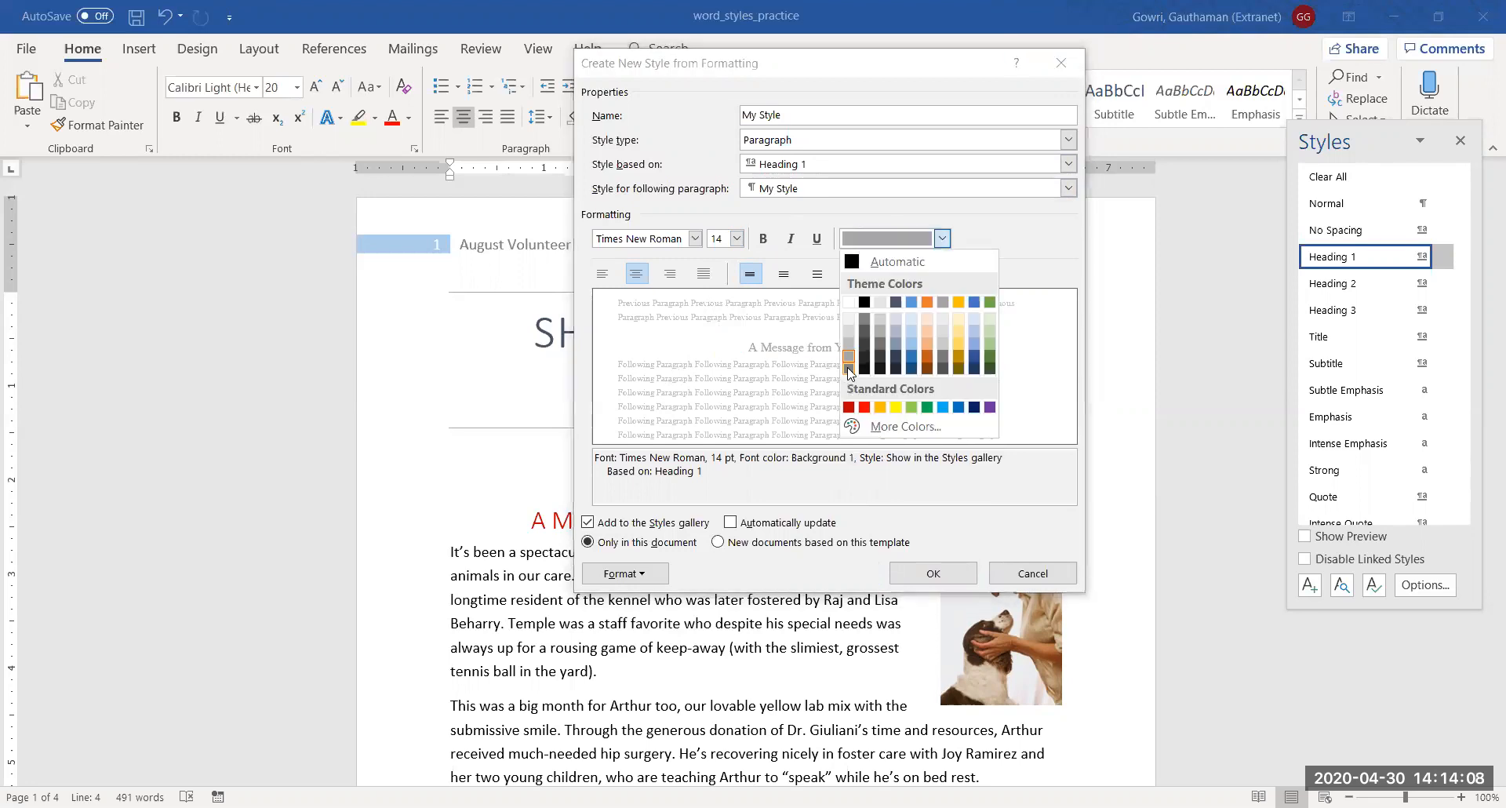
left_click(848, 367)
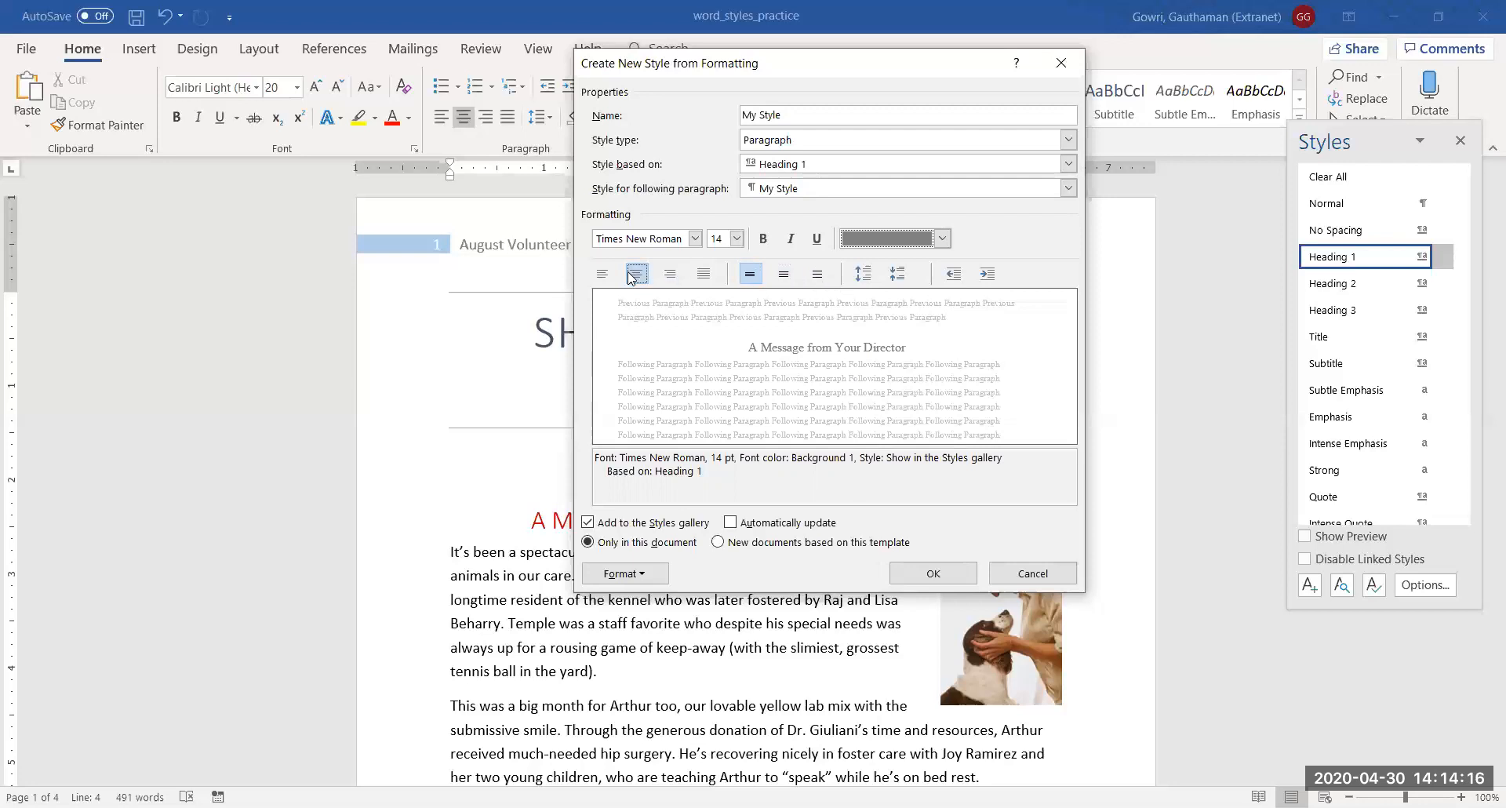
left_click(603, 274)
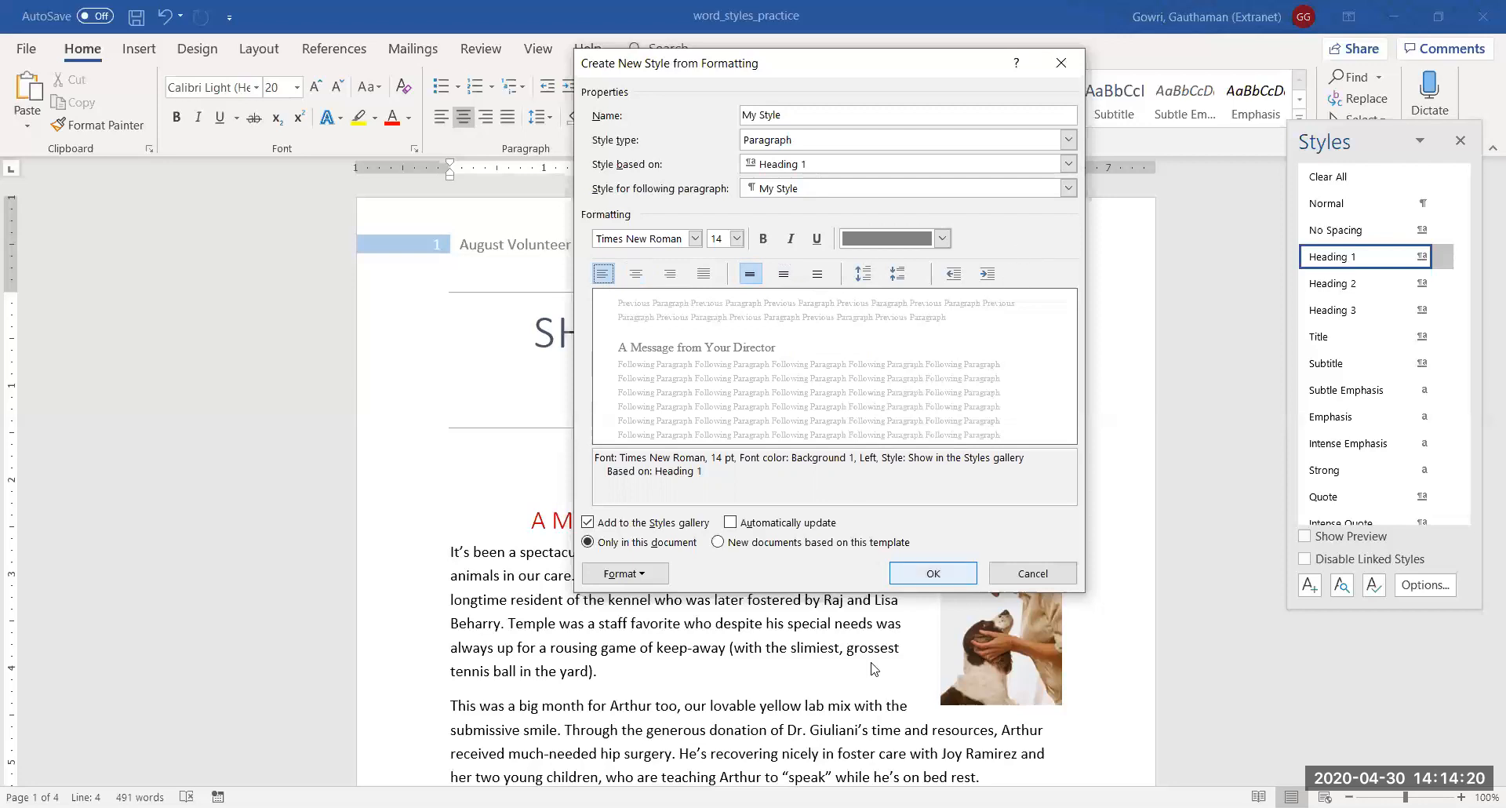
left_click(931, 577)
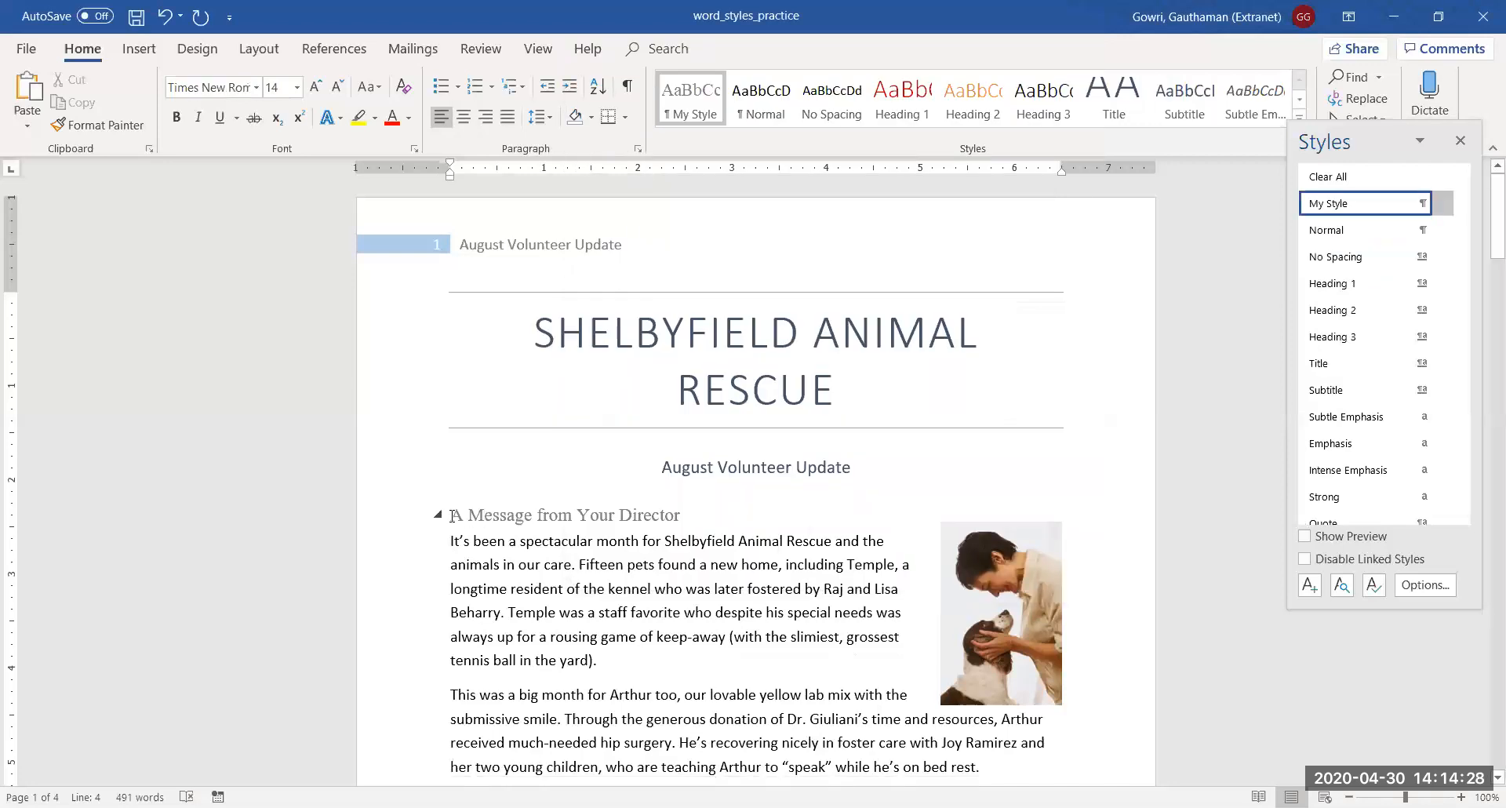
Step: Reapply Heading 1 to "A Message from Your Director" and apply My Style to the three body paragraphs below it
left_click(899, 101)
left_click_drag(450, 551, 1045, 748)
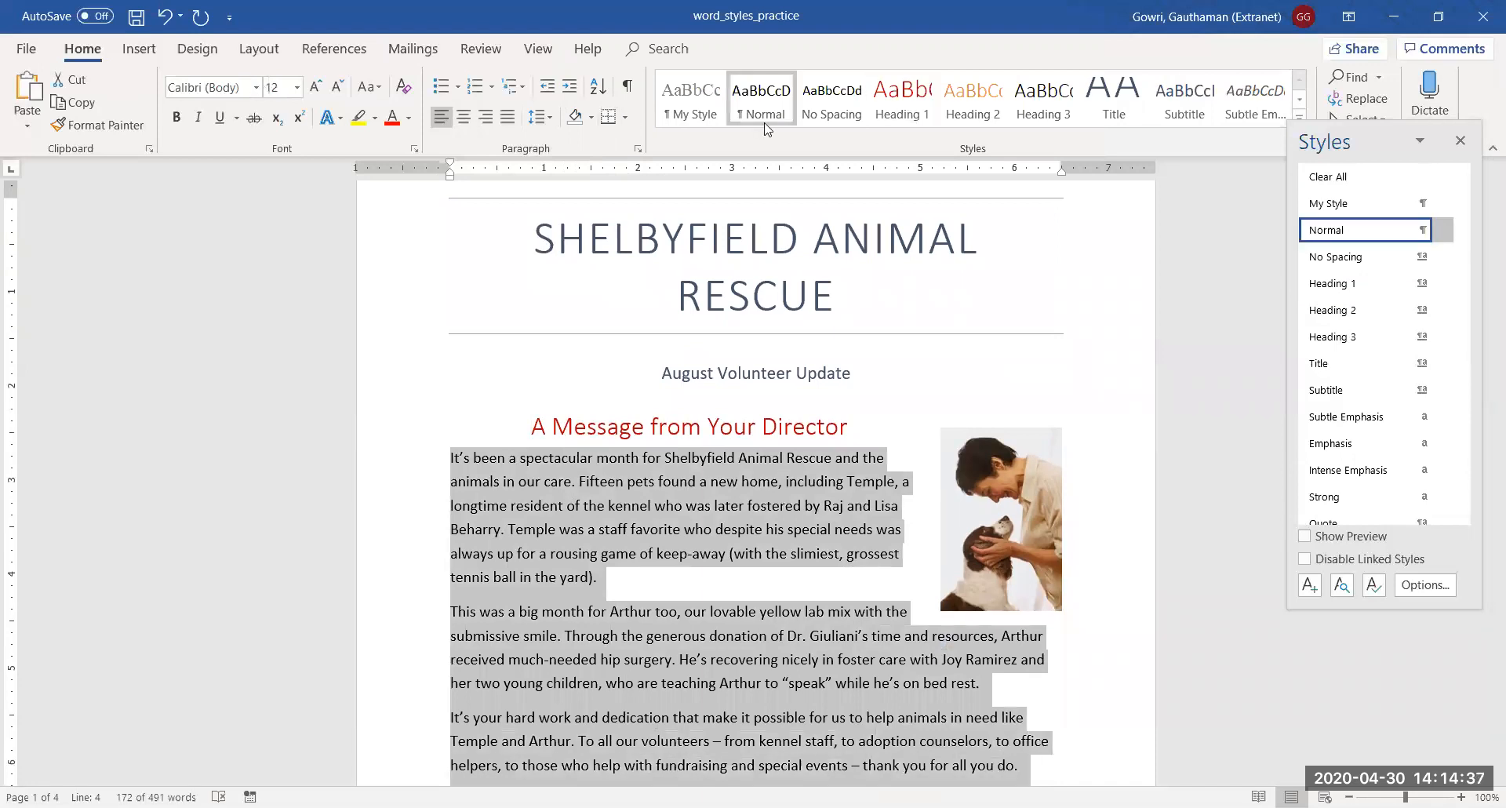
left_click(706, 116)
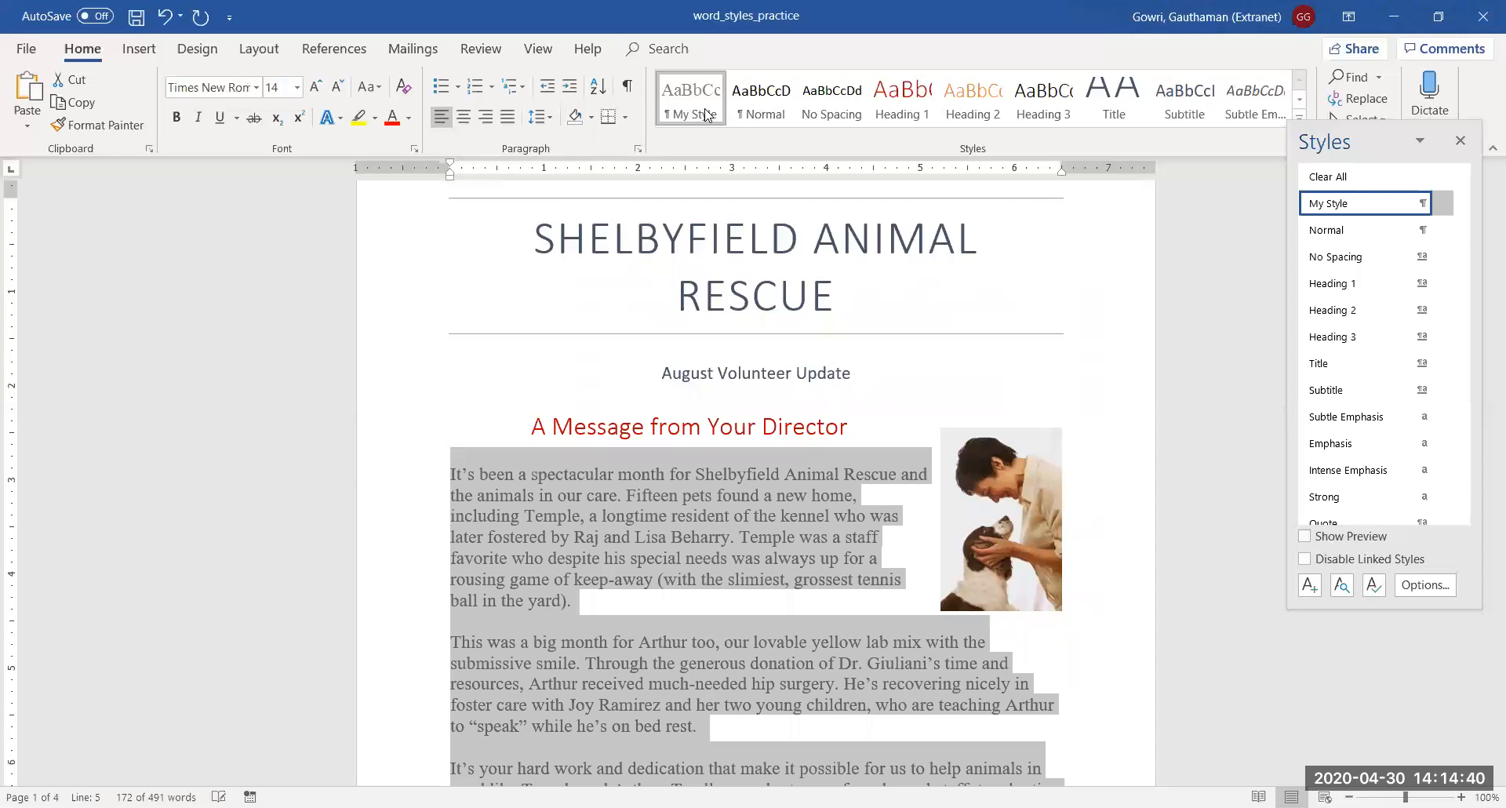
left_click(424, 388)
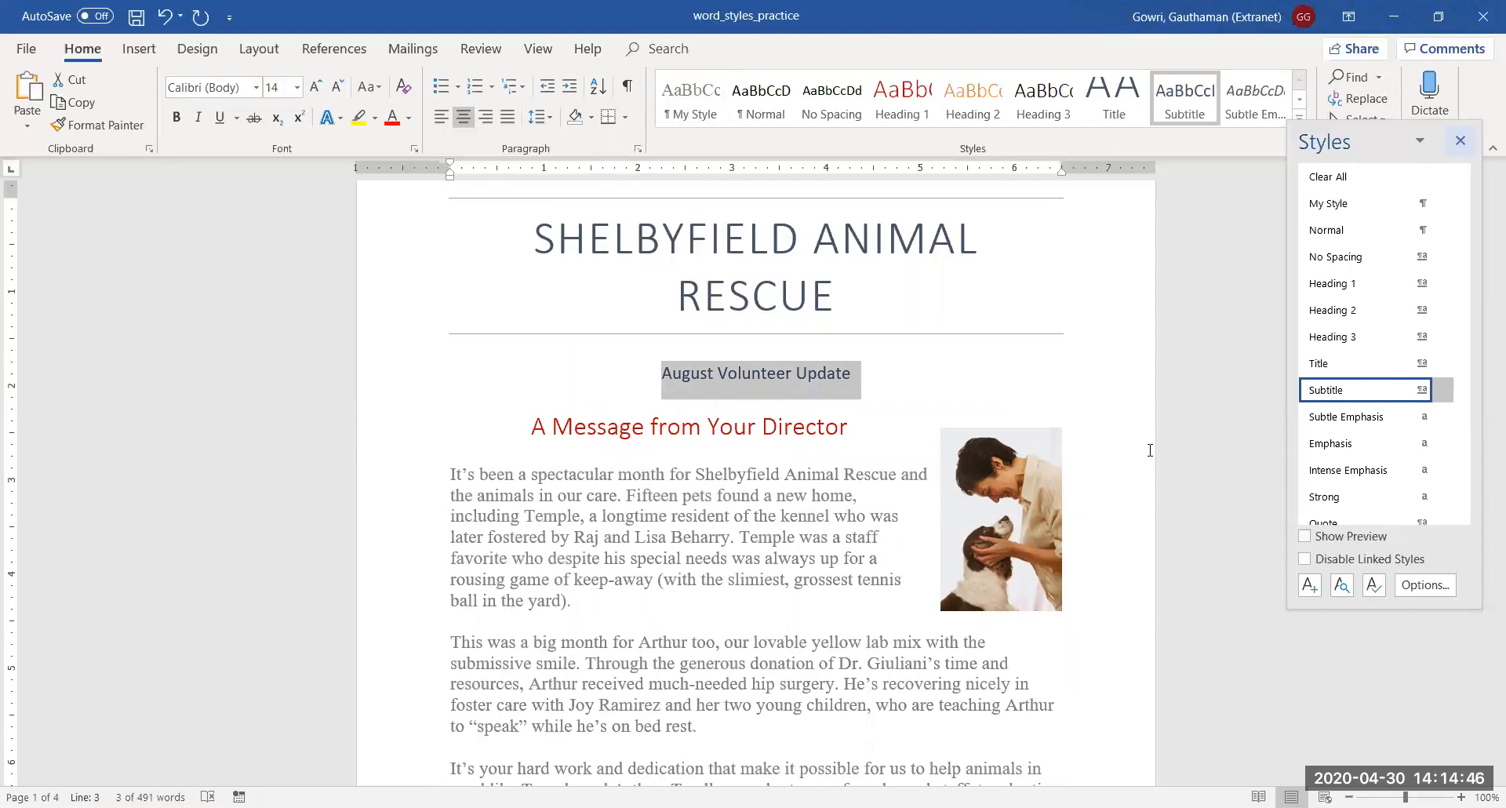
left_click(862, 605)
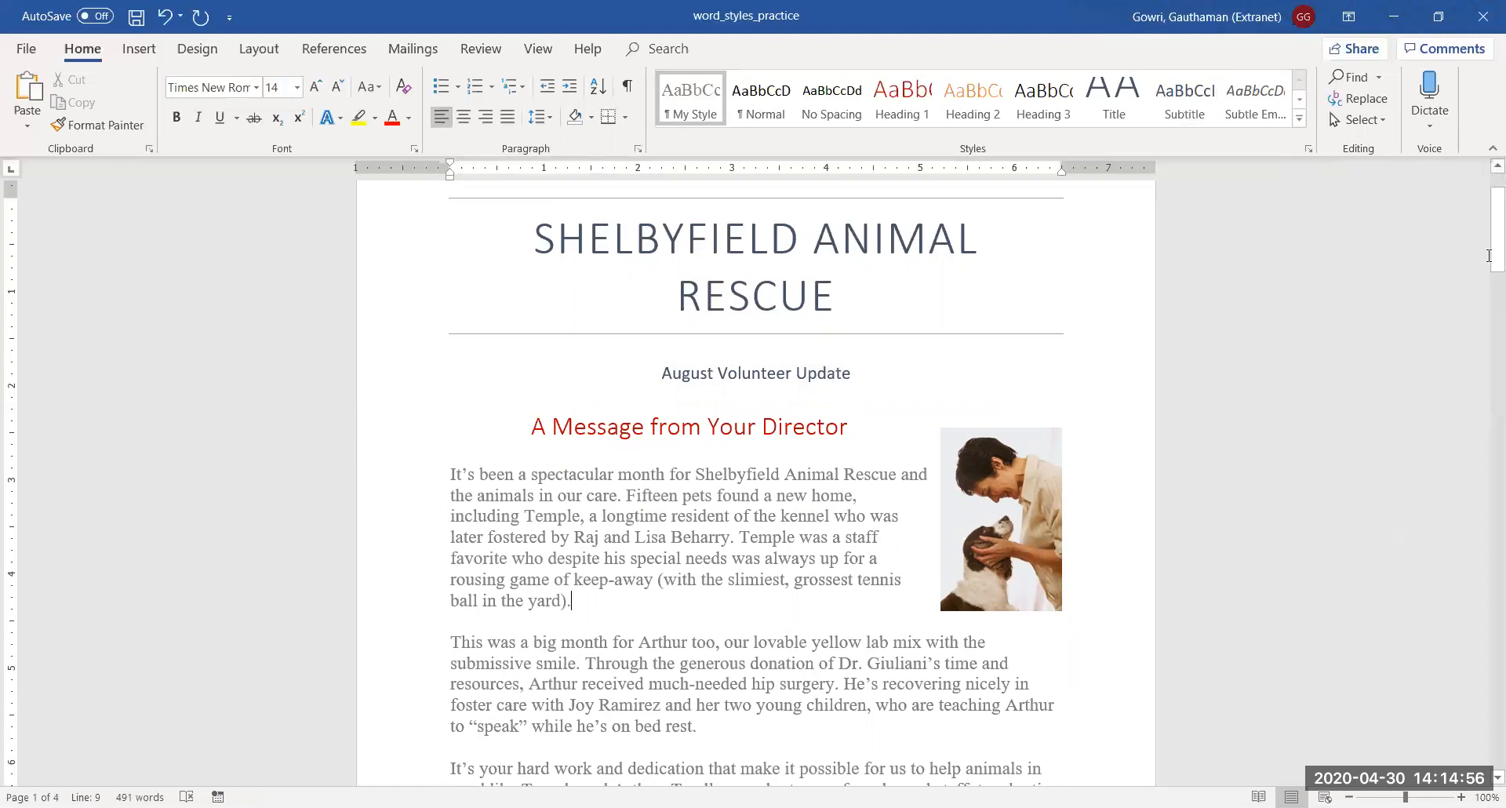
mouse_move(1485, 259)
left_mouse_down()
mouse_move(1484, 297)
mouse_move(1485, 272)
left_mouse_up()
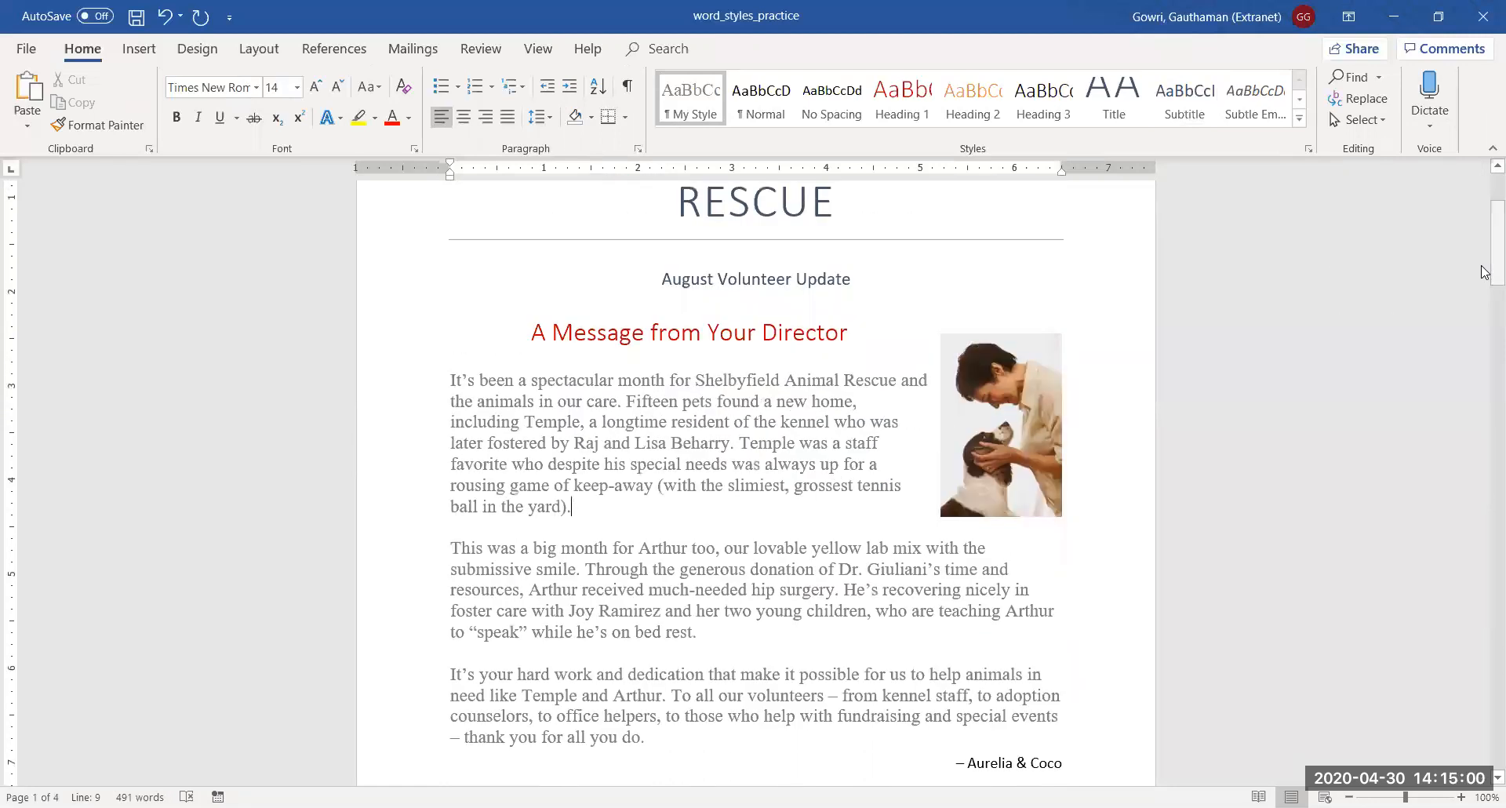
left_click(1299, 117)
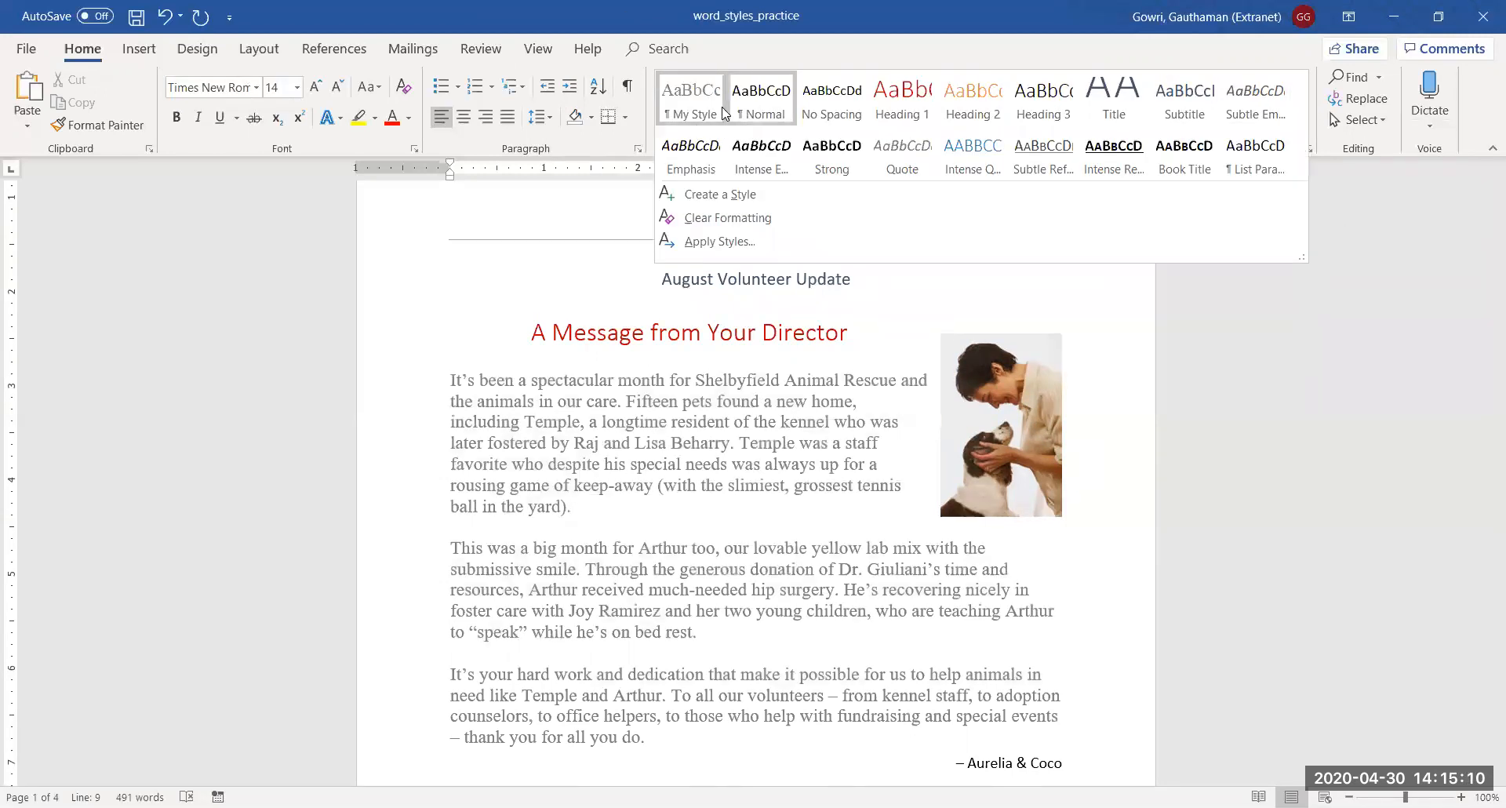
left_click(1270, 416)
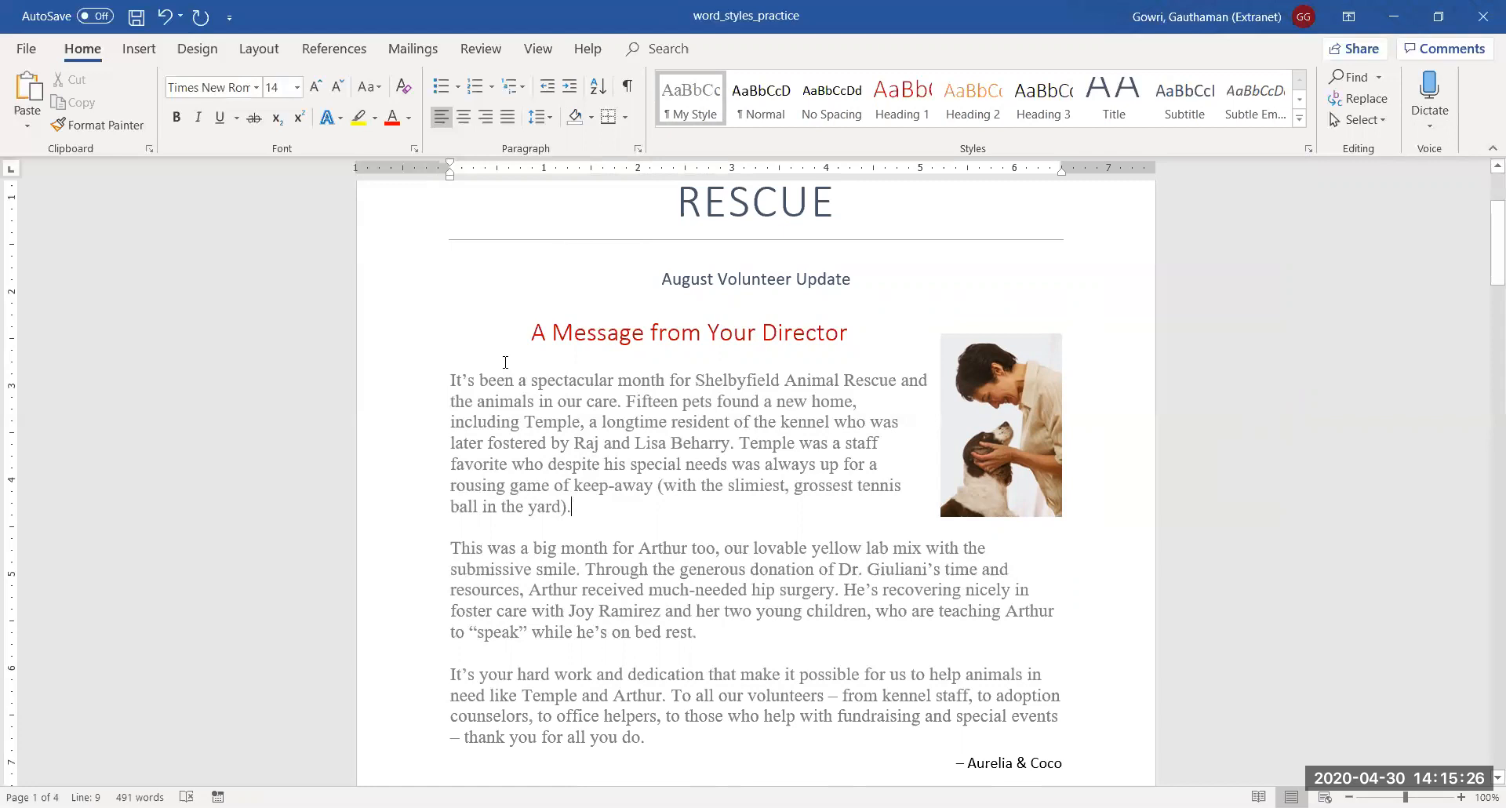
left_click(512, 440)
left_click(653, 739)
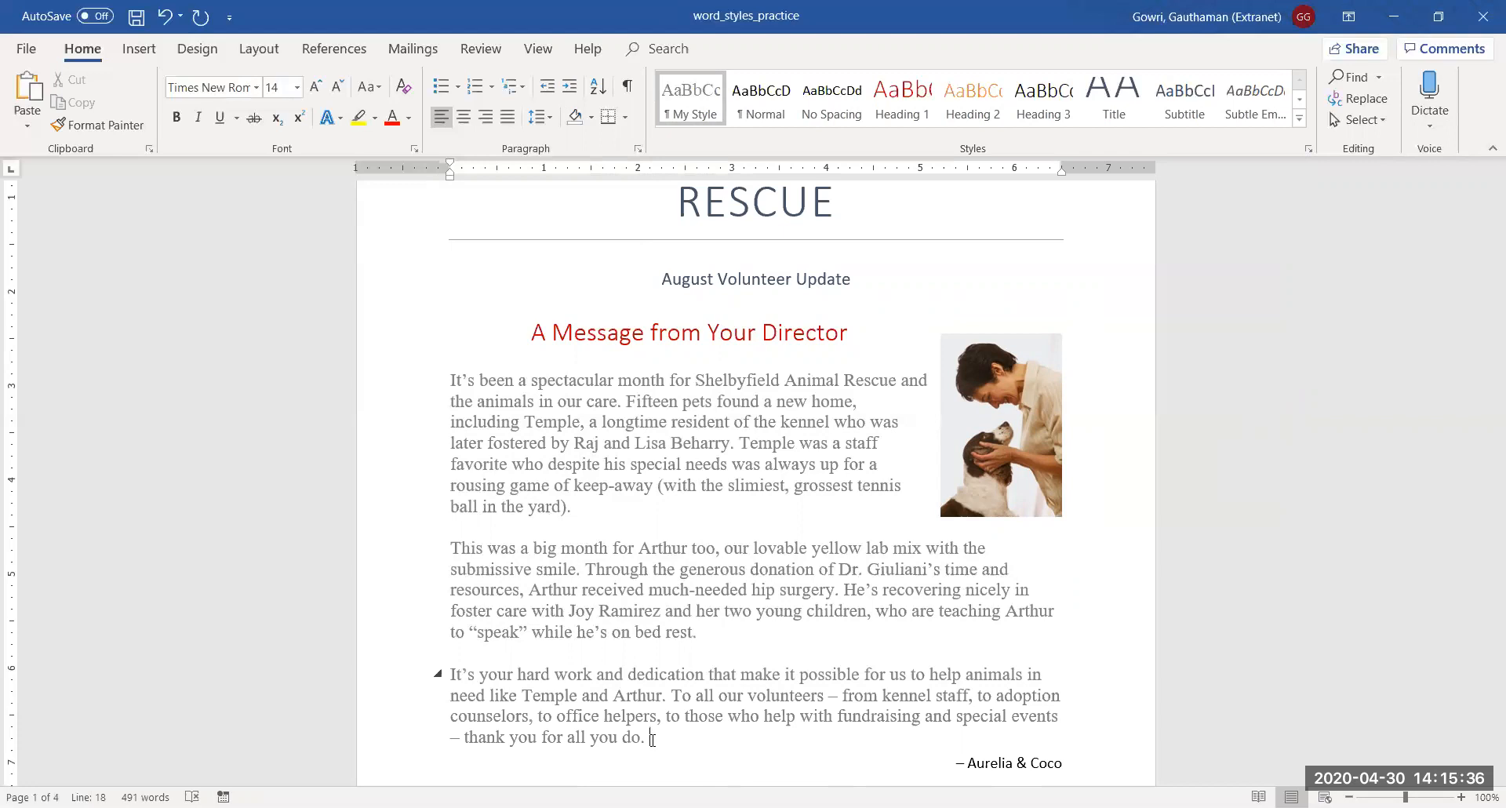
Step: Try adding the misspelled word "comercial" after "thank you for all you do." and delete the autocorrected word
type("comercial")
key("Return")
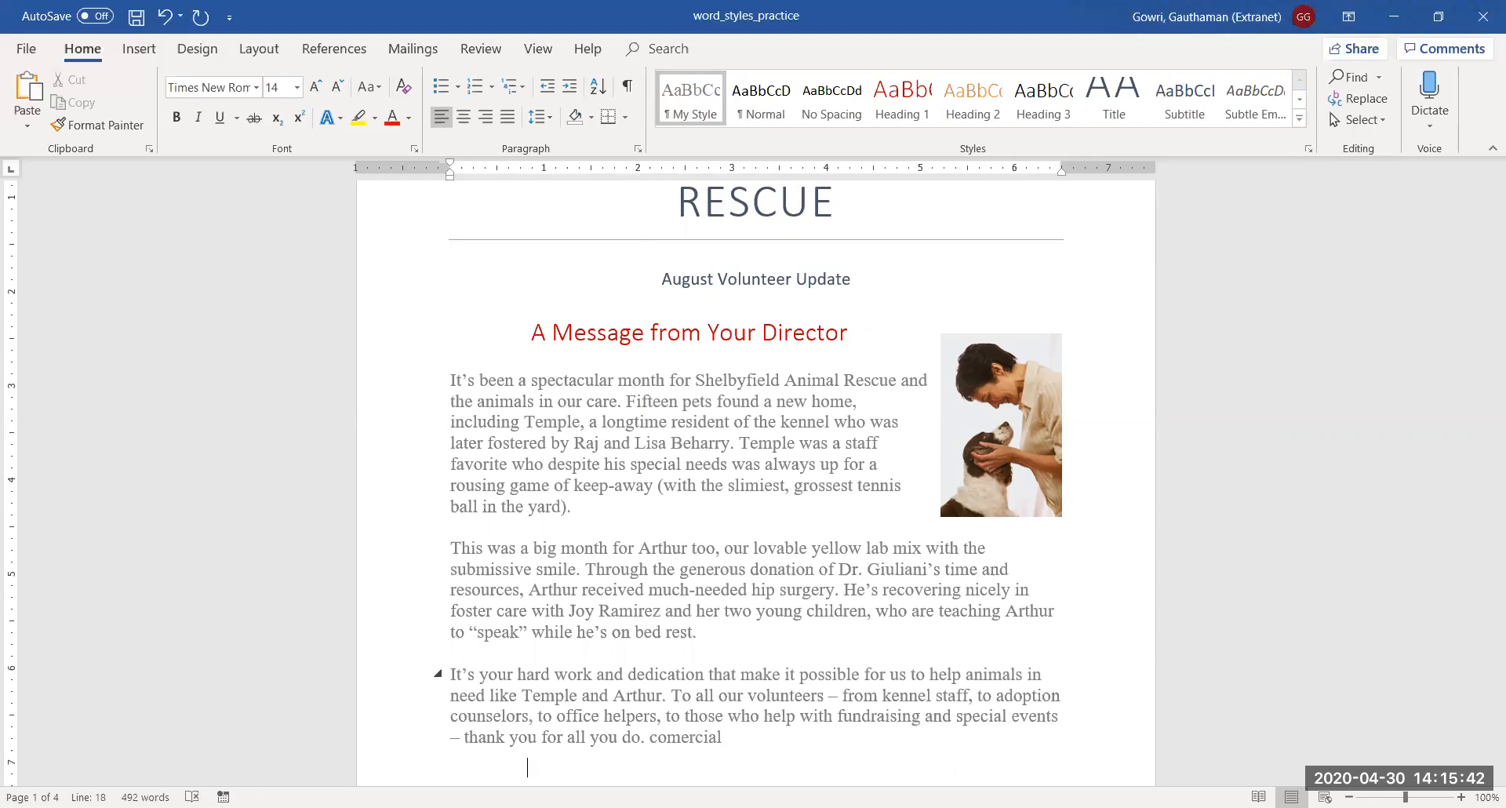
double_click(704, 736)
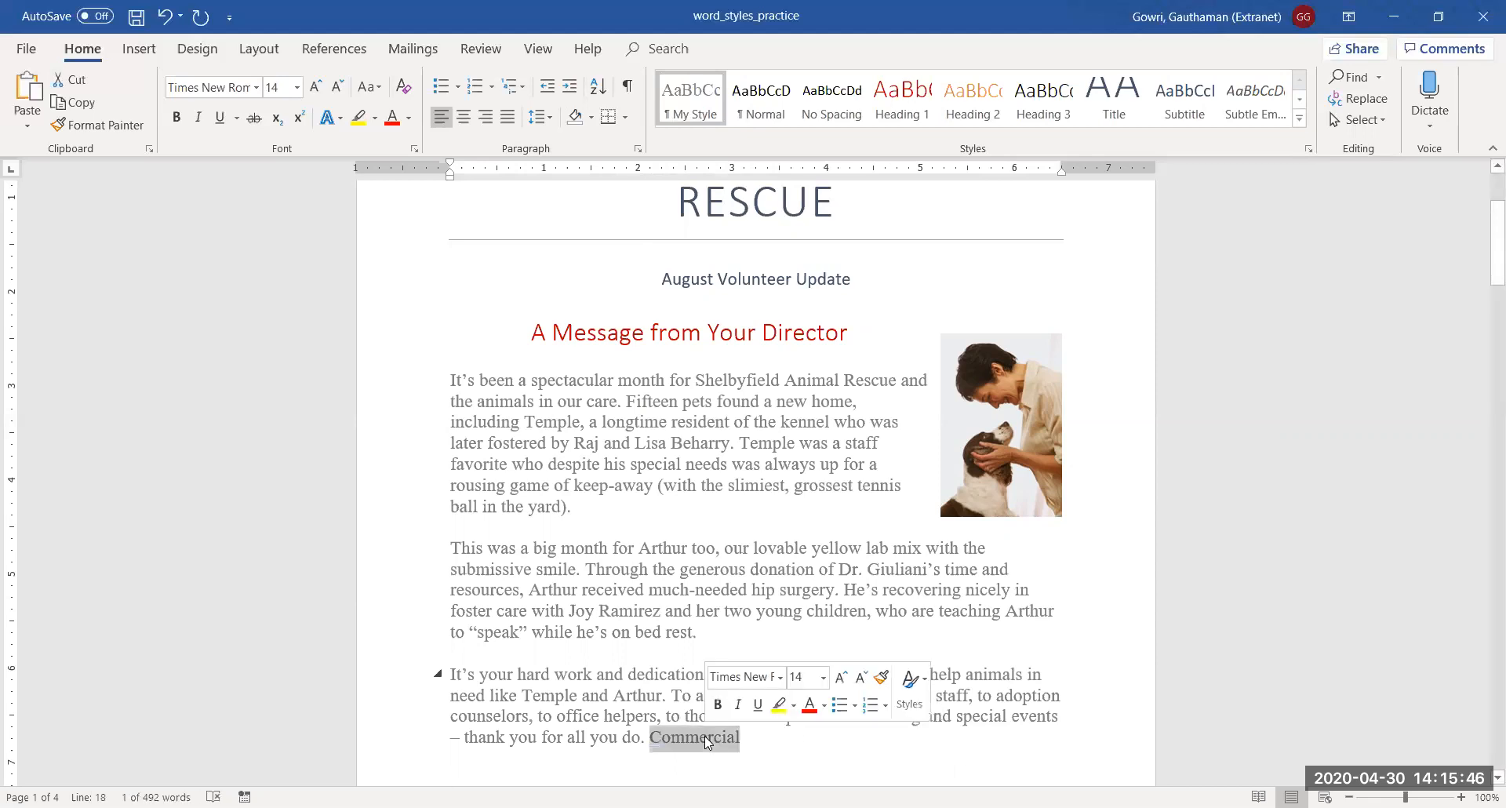
key("Delete")
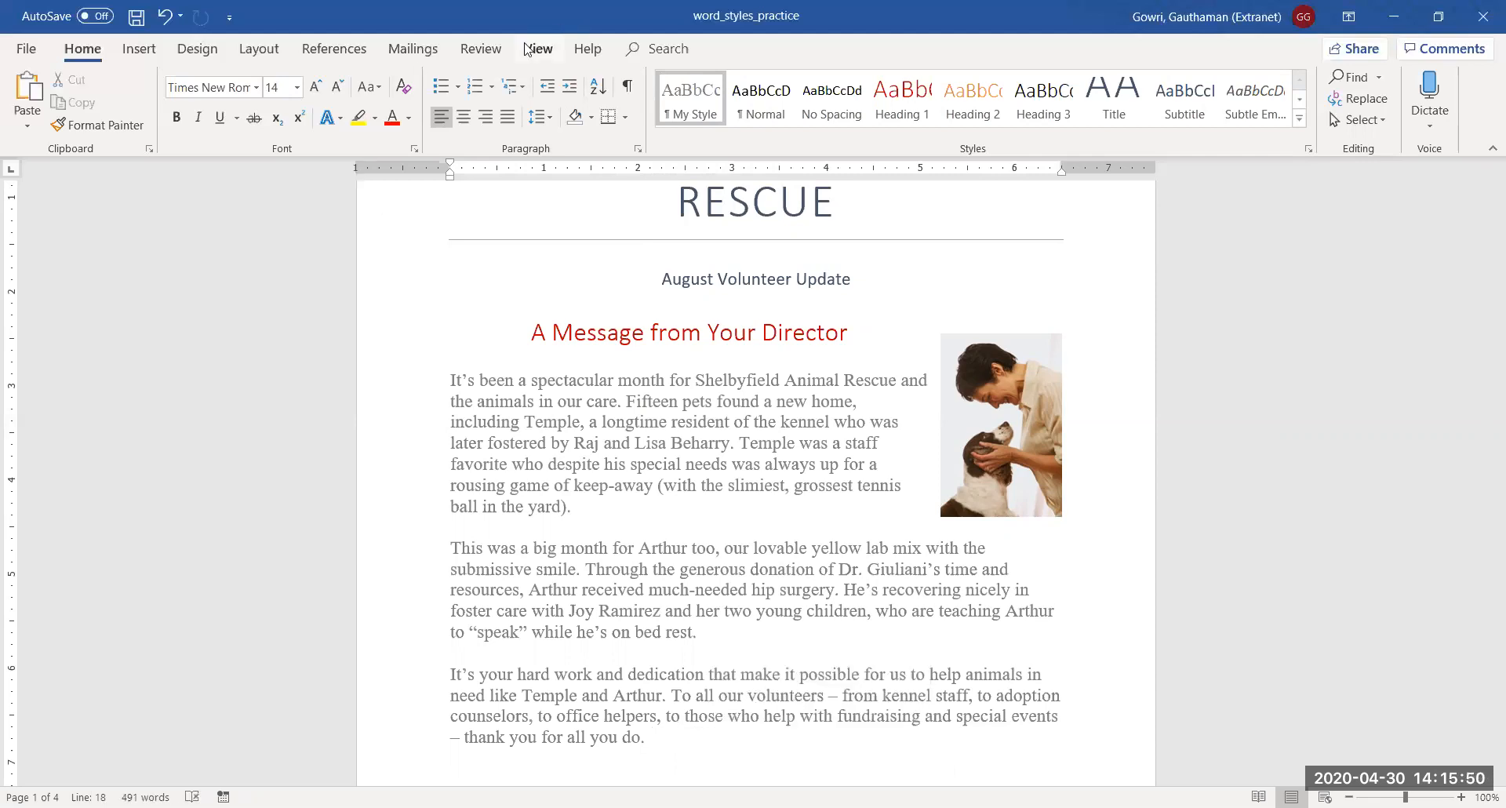
Step: Start a spelling and grammar check and change "Shelbyfield" to "Shelby field" in the paragraph under Adopted this Month
left_click(488, 55)
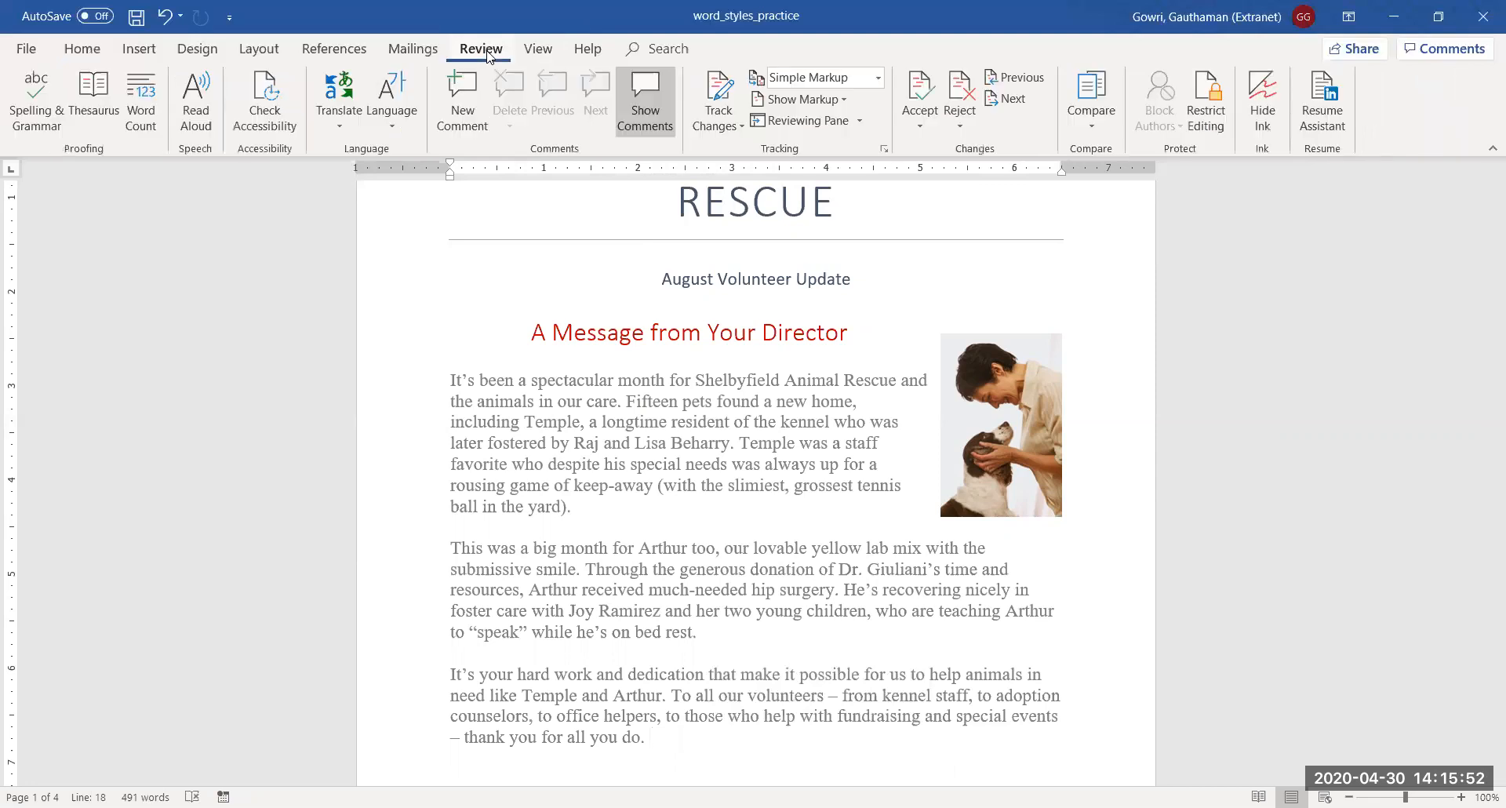
left_click(53, 101)
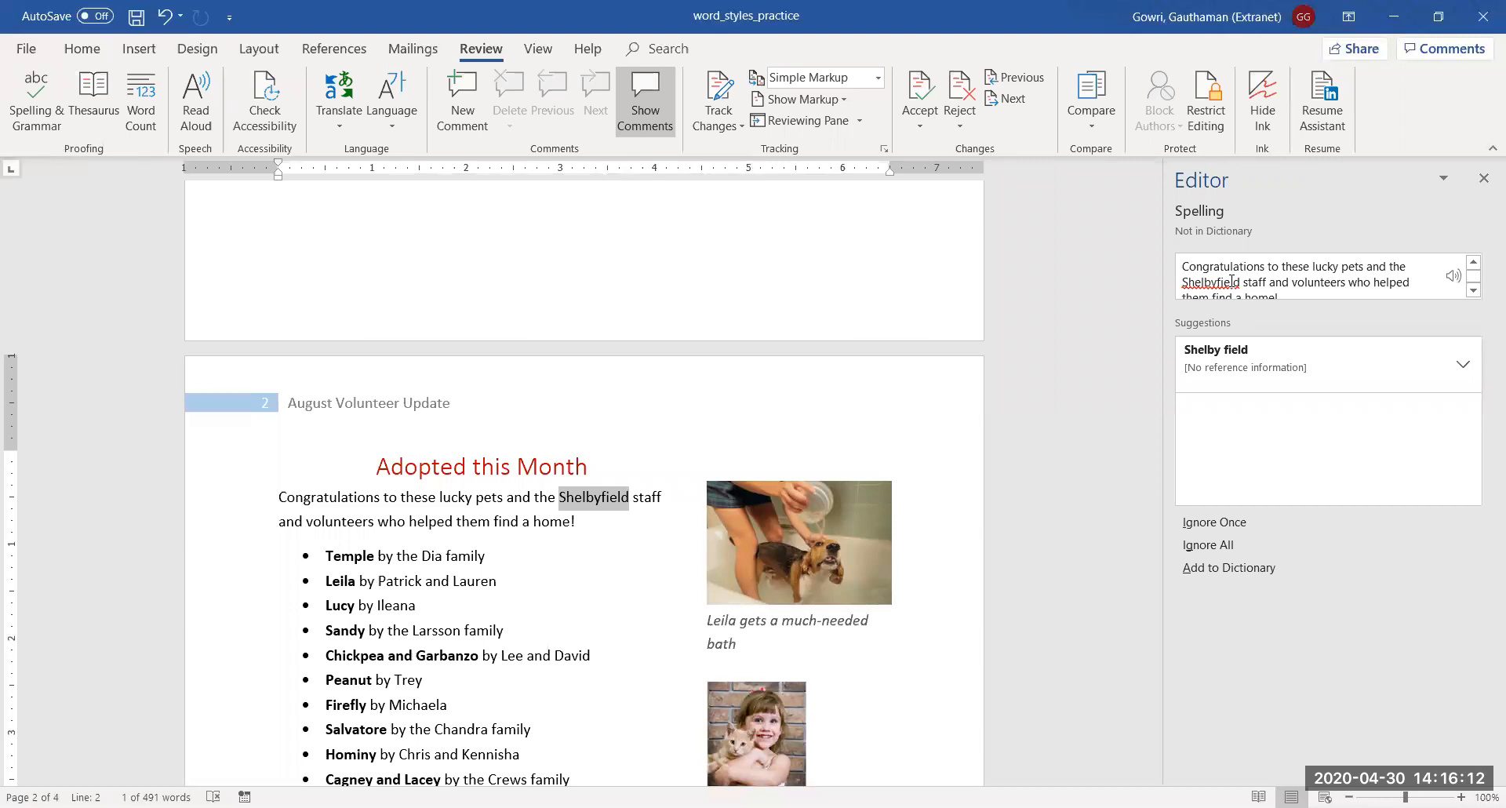
left_click(1237, 373)
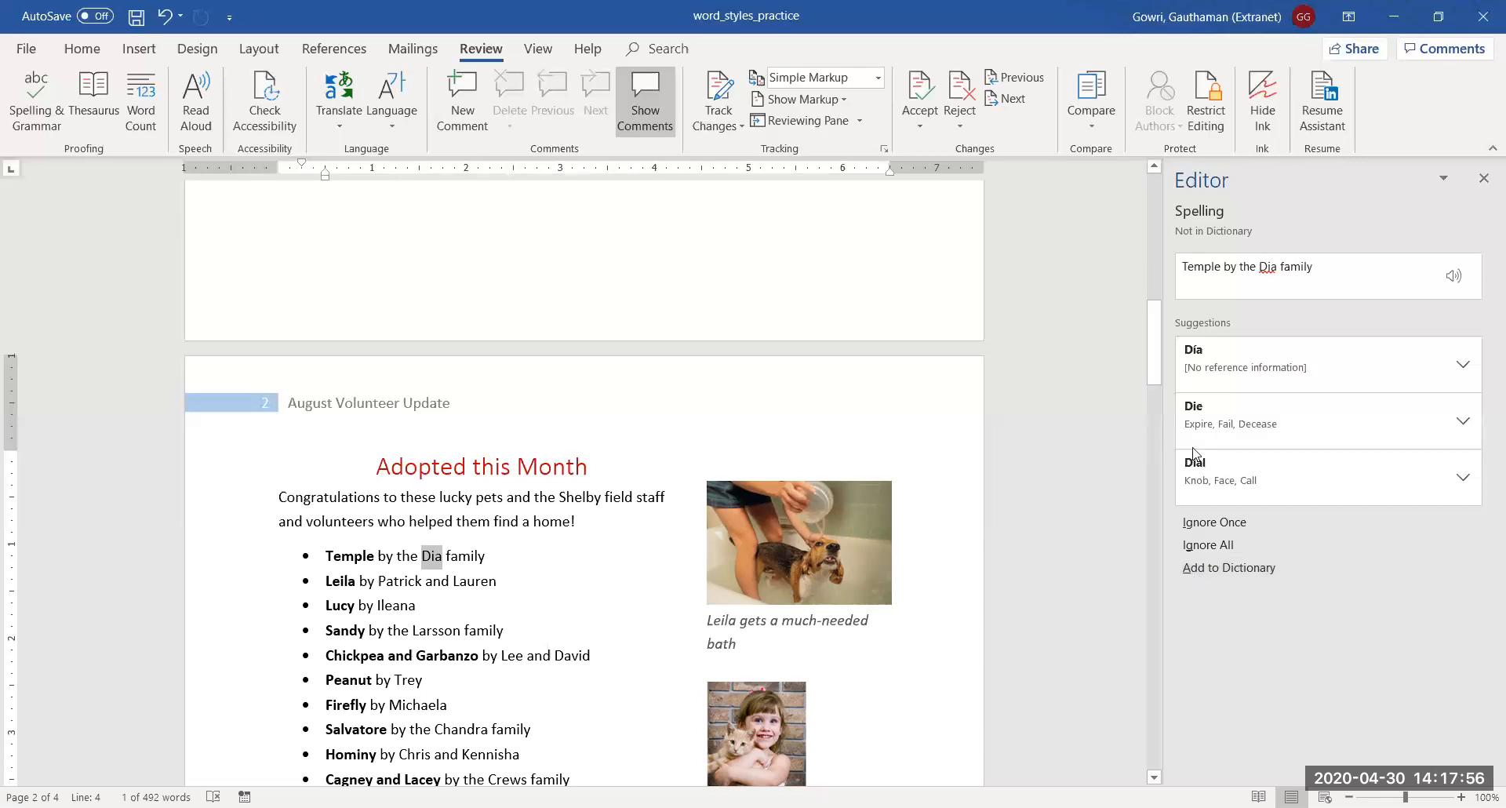
Step: Add the flagged name in the Temple entry to the dictionary and ignore all occurrences of the flagged names in the Hominy and Oona entries
left_click(1206, 577)
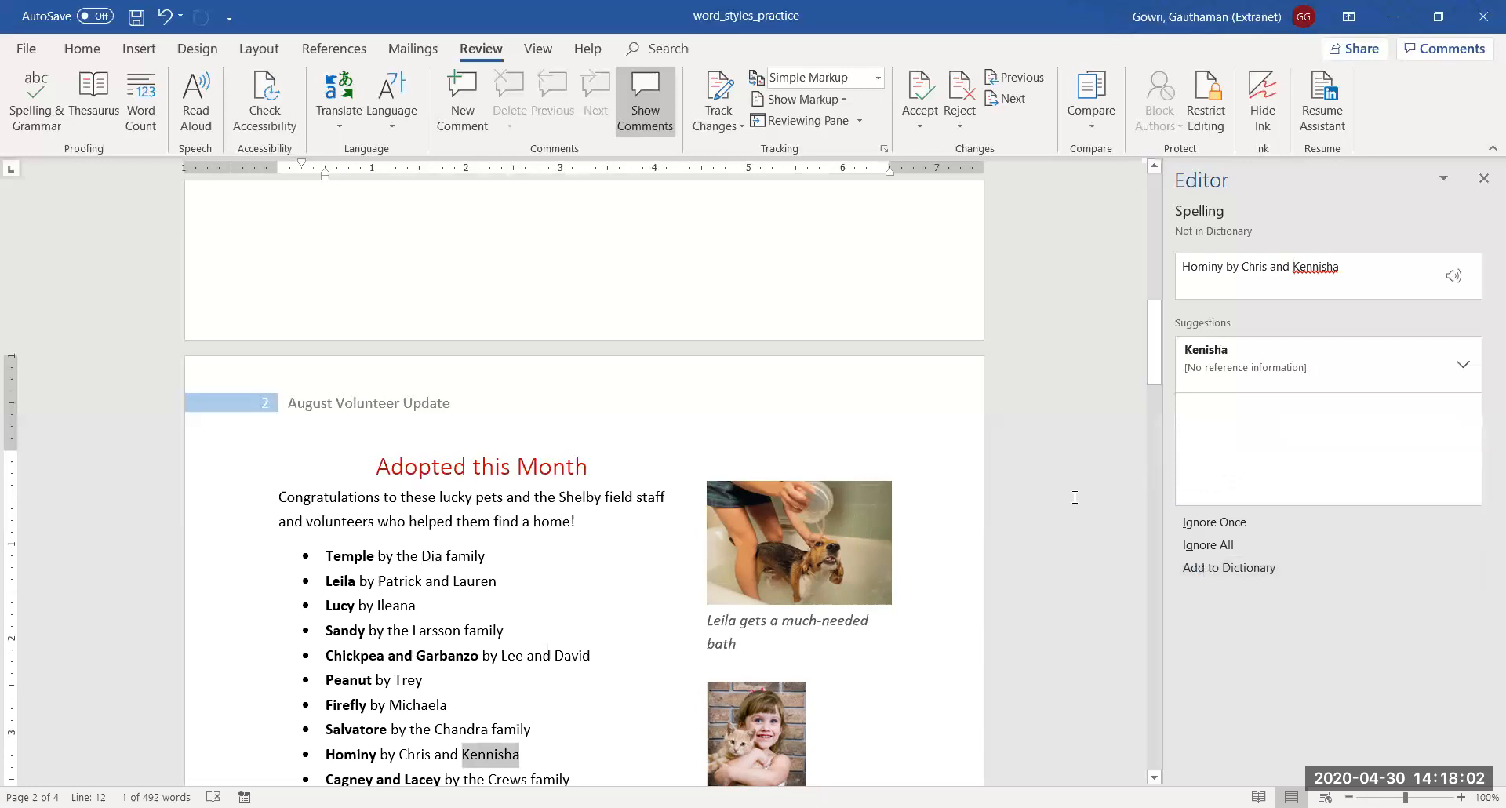
left_click(1208, 545)
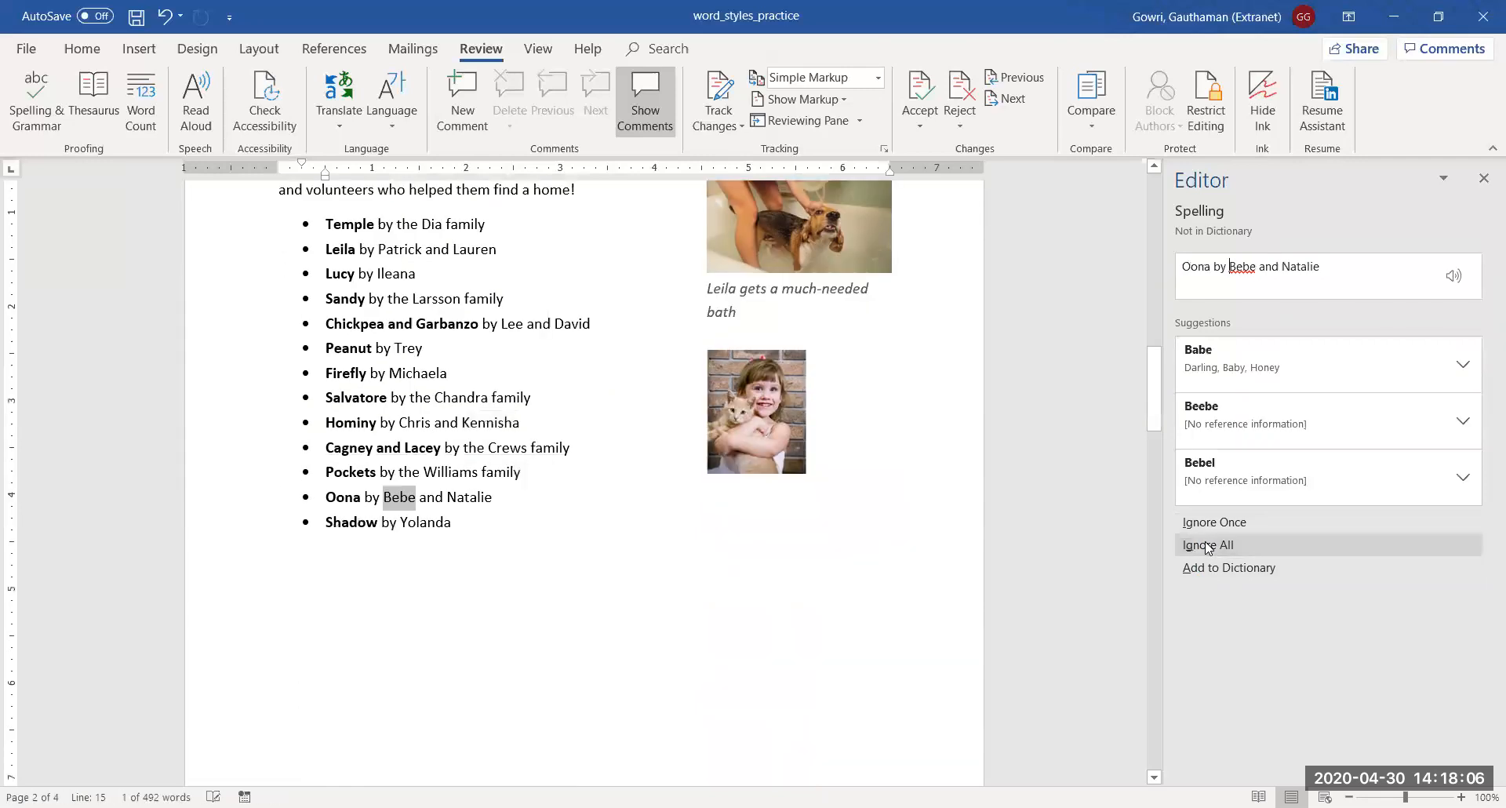
left_click(1208, 545)
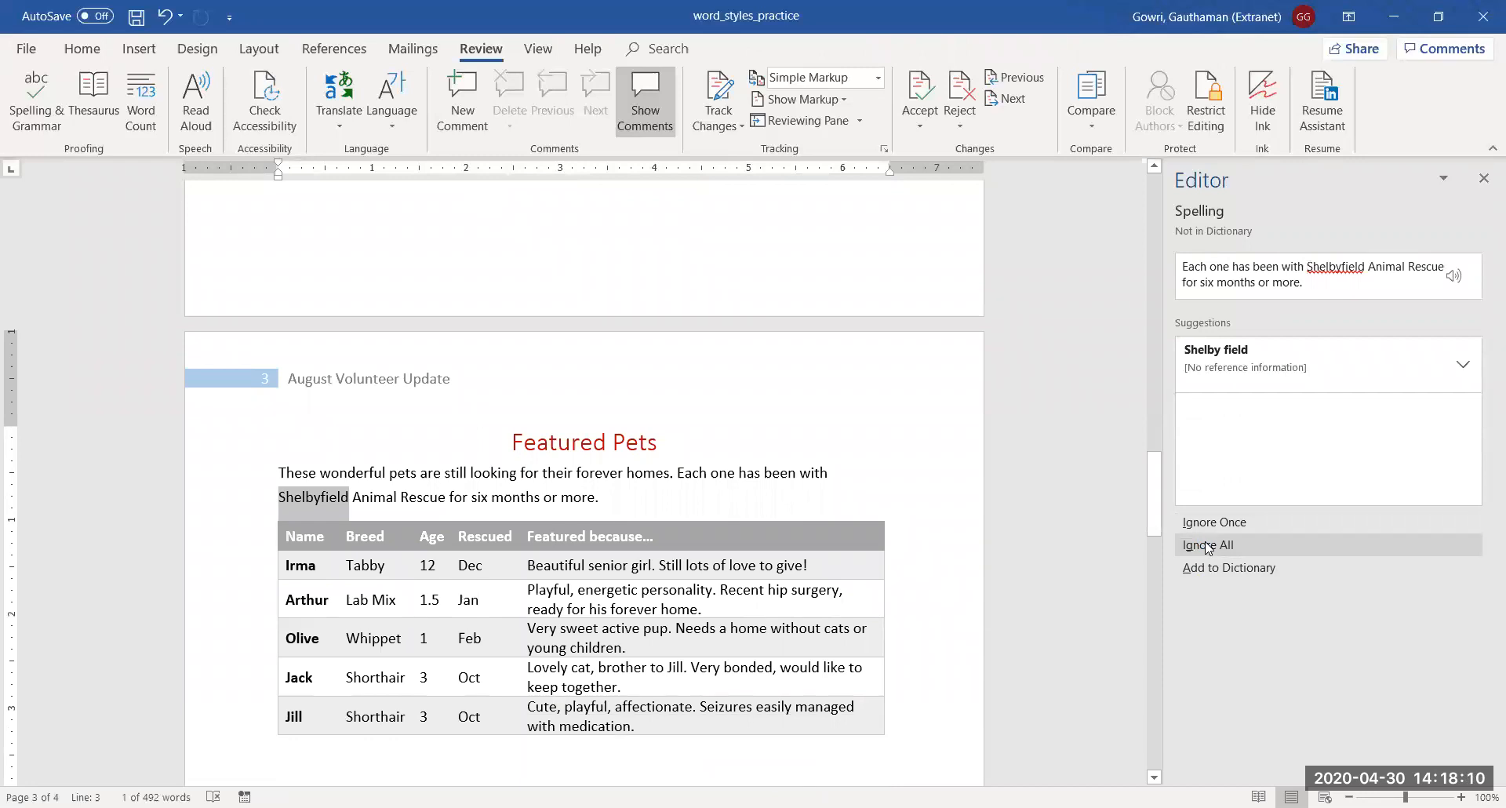
Step: Change "Shelbyfield" to "Shelby field" in the Featured Pets introduction, the new adoption process paragraph and the first Donations entry
left_click(1260, 363)
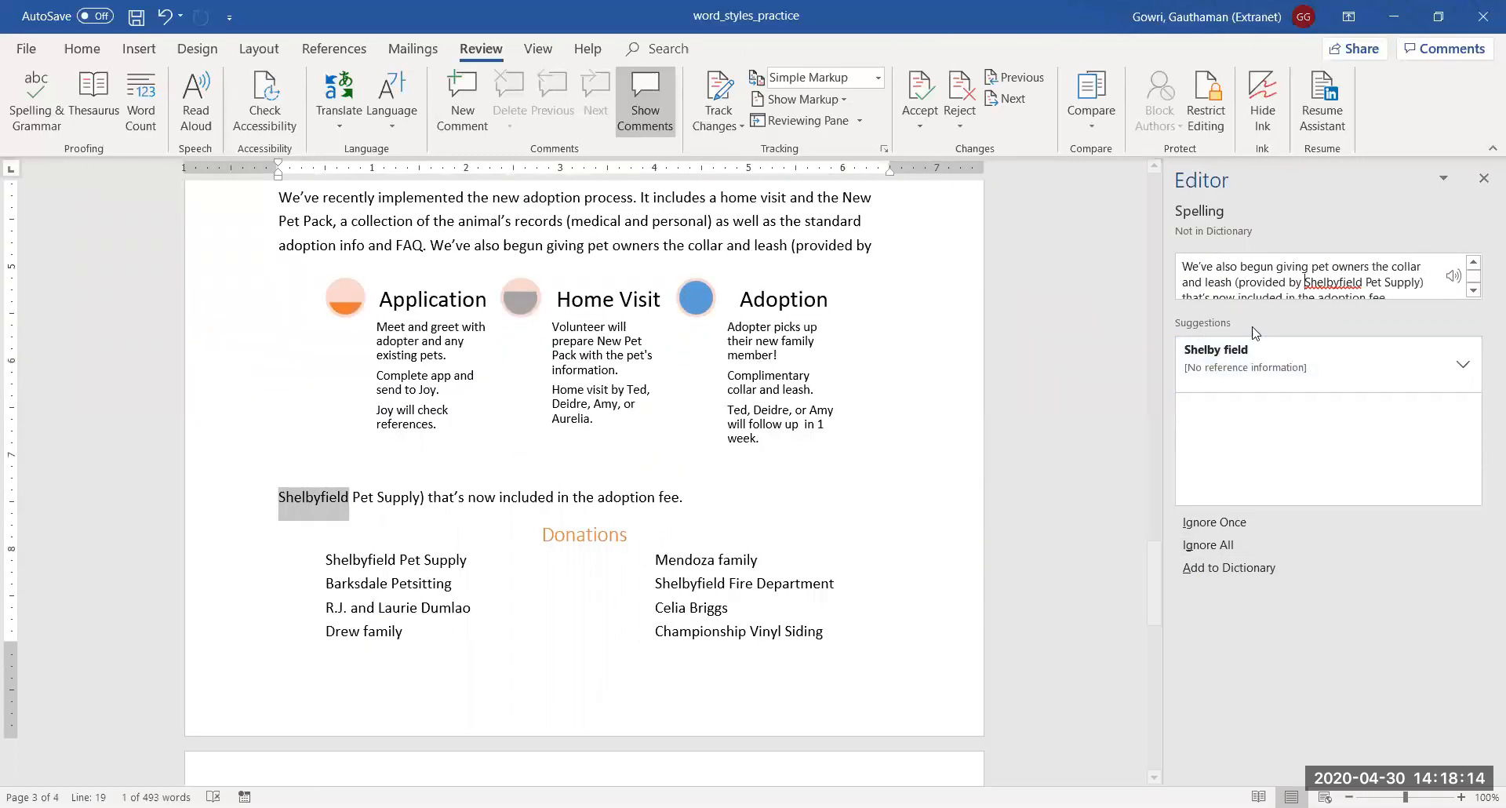
left_click(1252, 357)
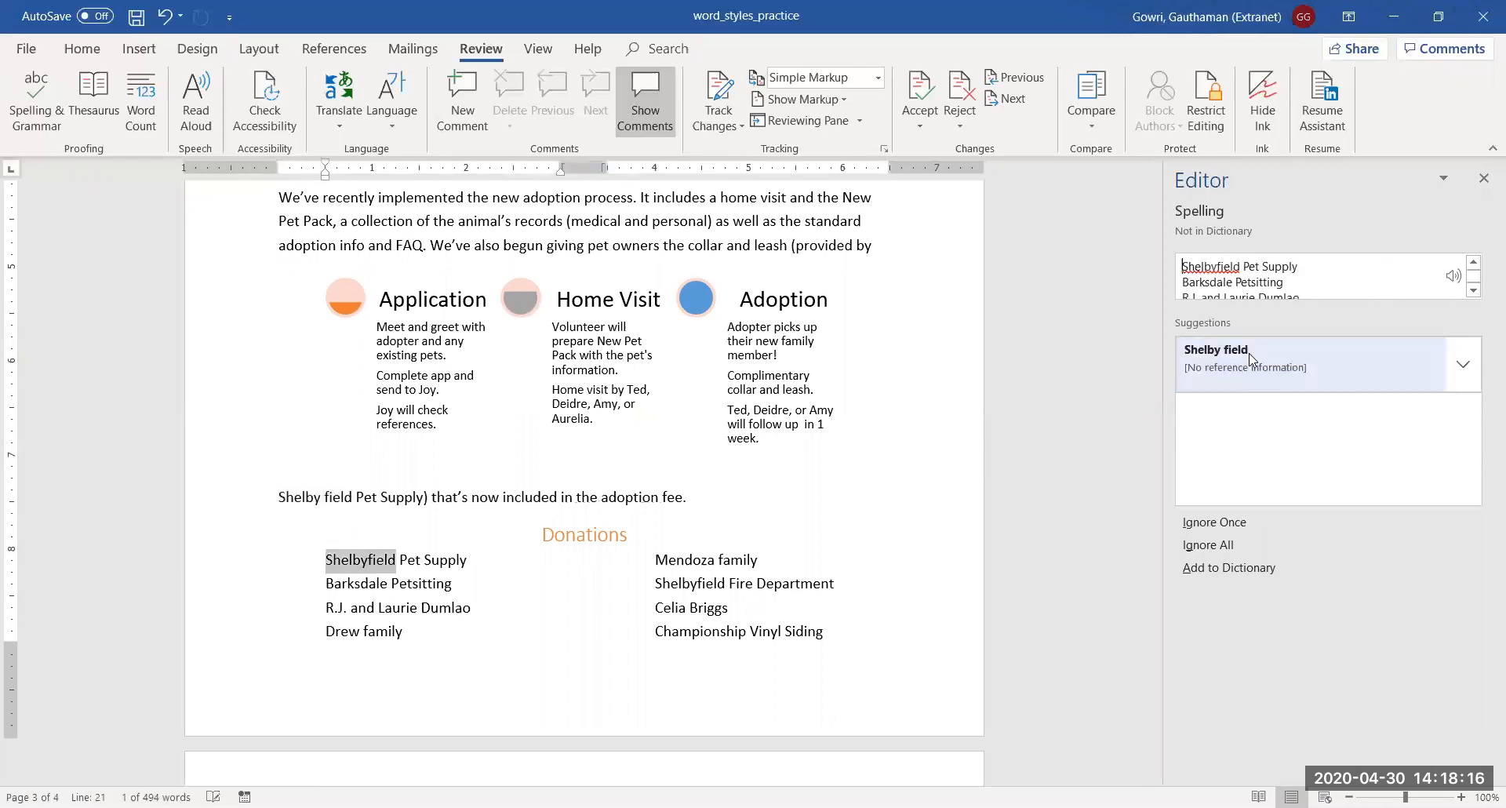
left_click(1248, 355)
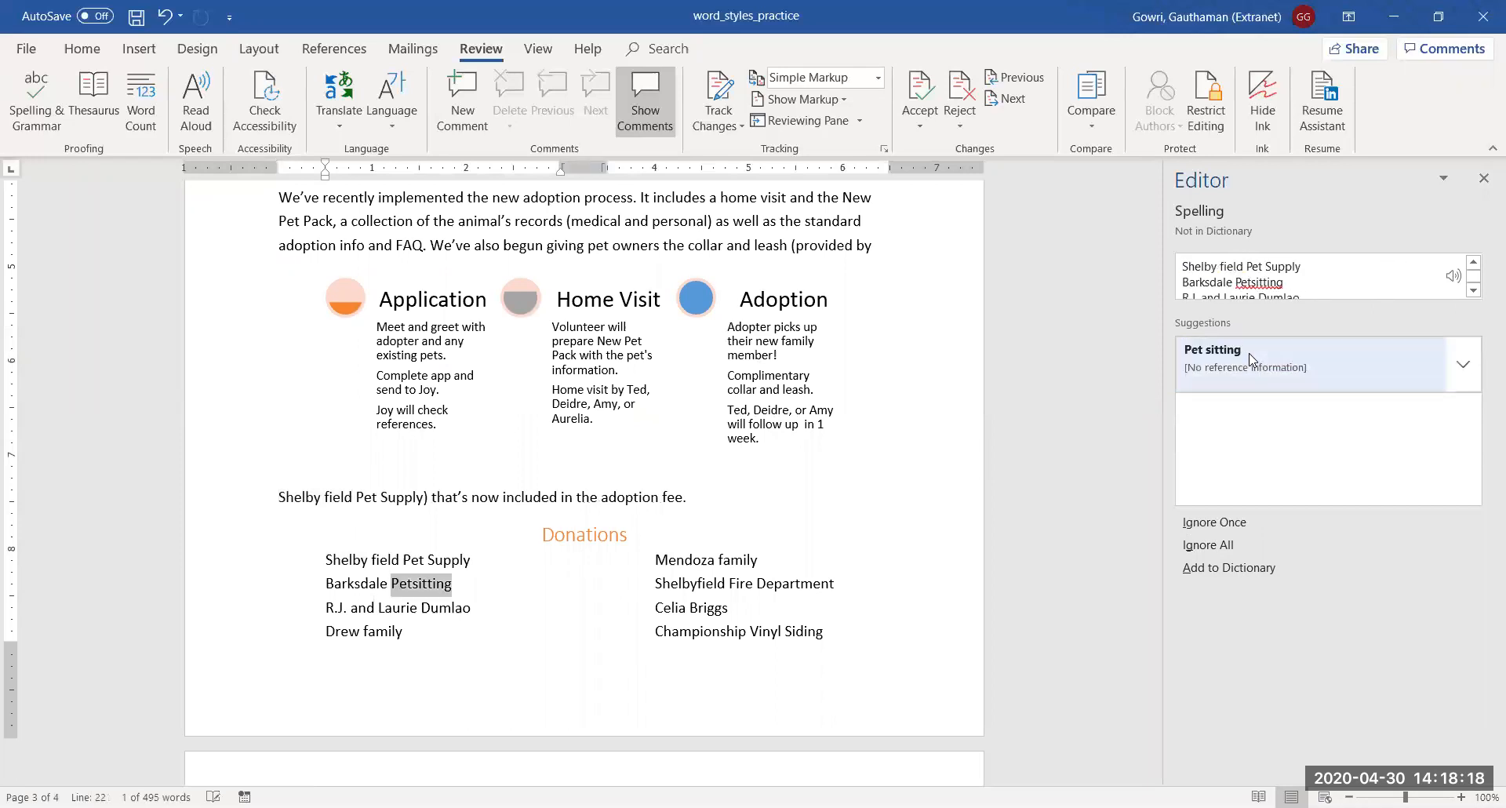
Step: Change "Petsitting" to "Pet sitting" and the remaining flagged "Shelbyfield" to "Shelby field", and finish the spelling check
left_click(1218, 361)
left_click(1218, 361)
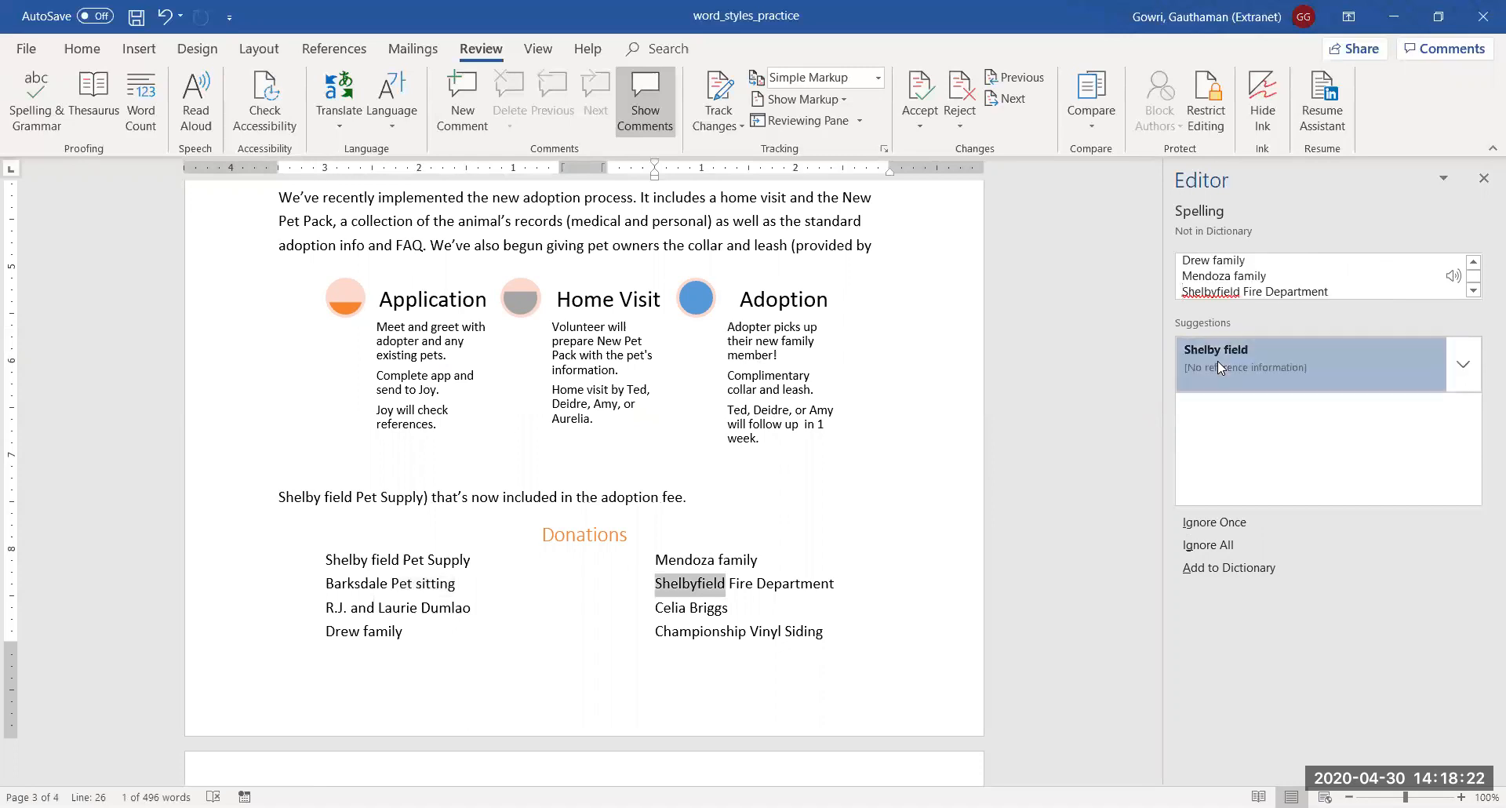
left_click(1217, 361)
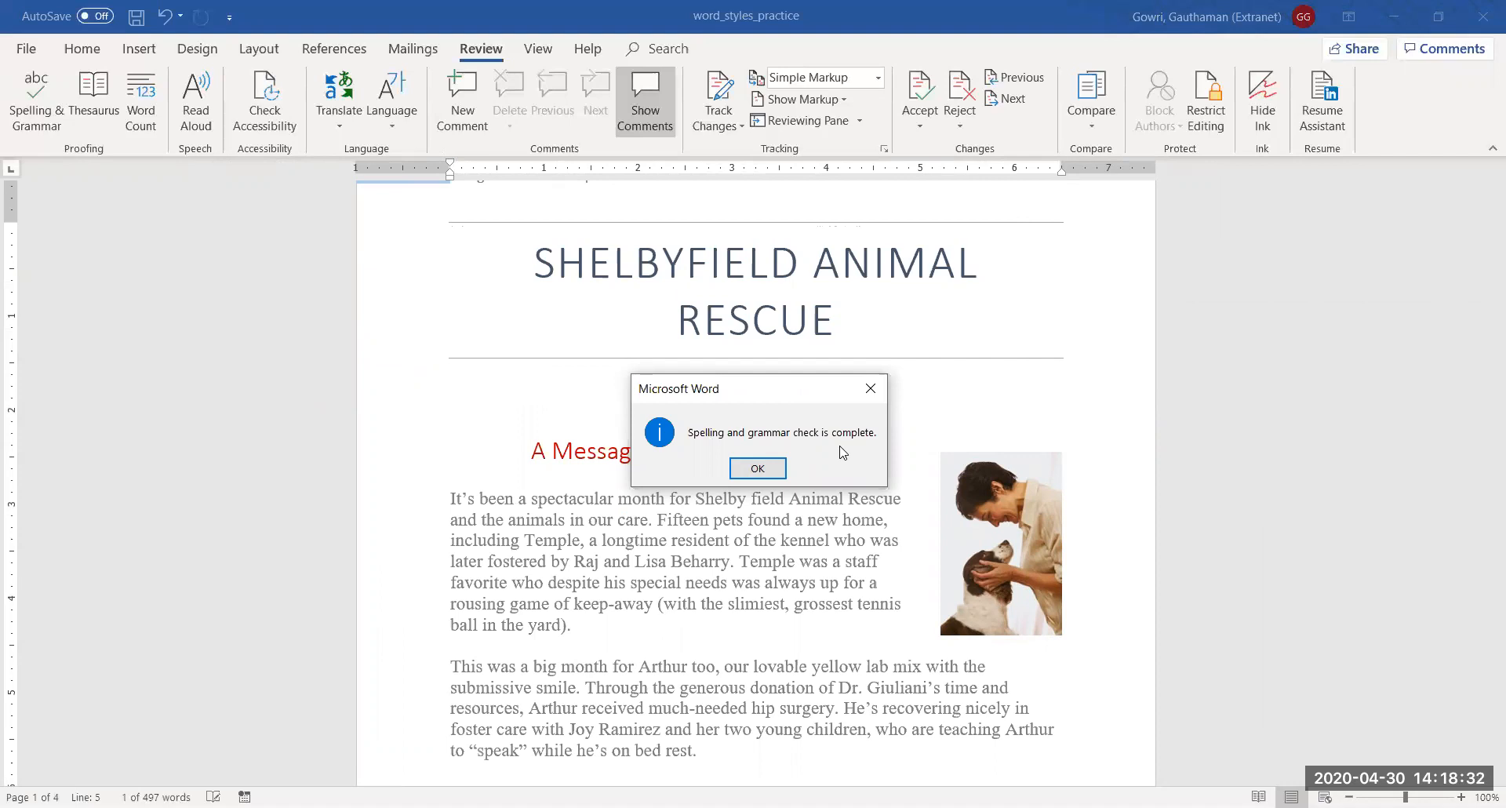
left_click(773, 465)
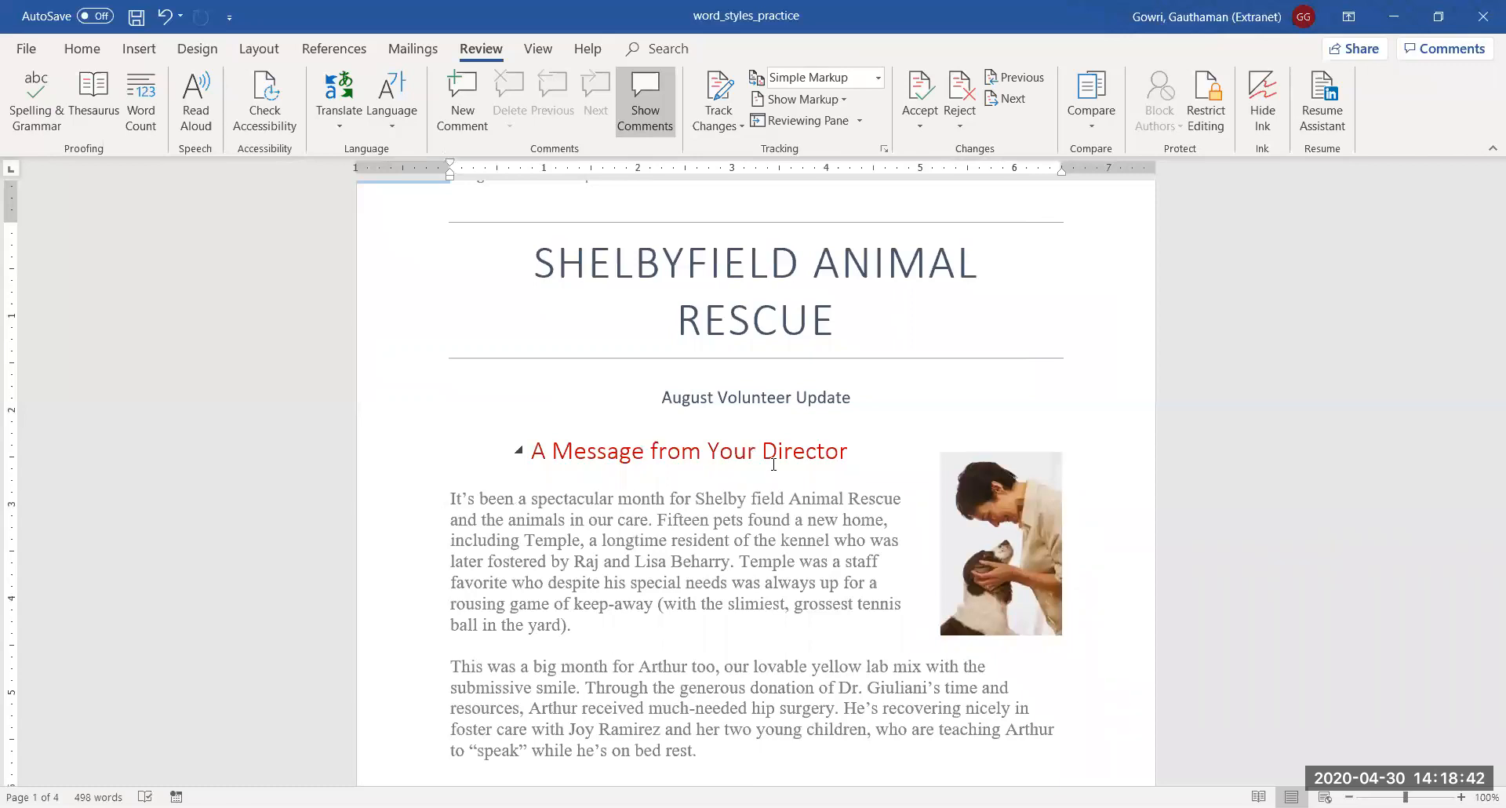
Step: Open Word's proofing options and review the spelling, grammar and document exception settings
left_click(26, 51)
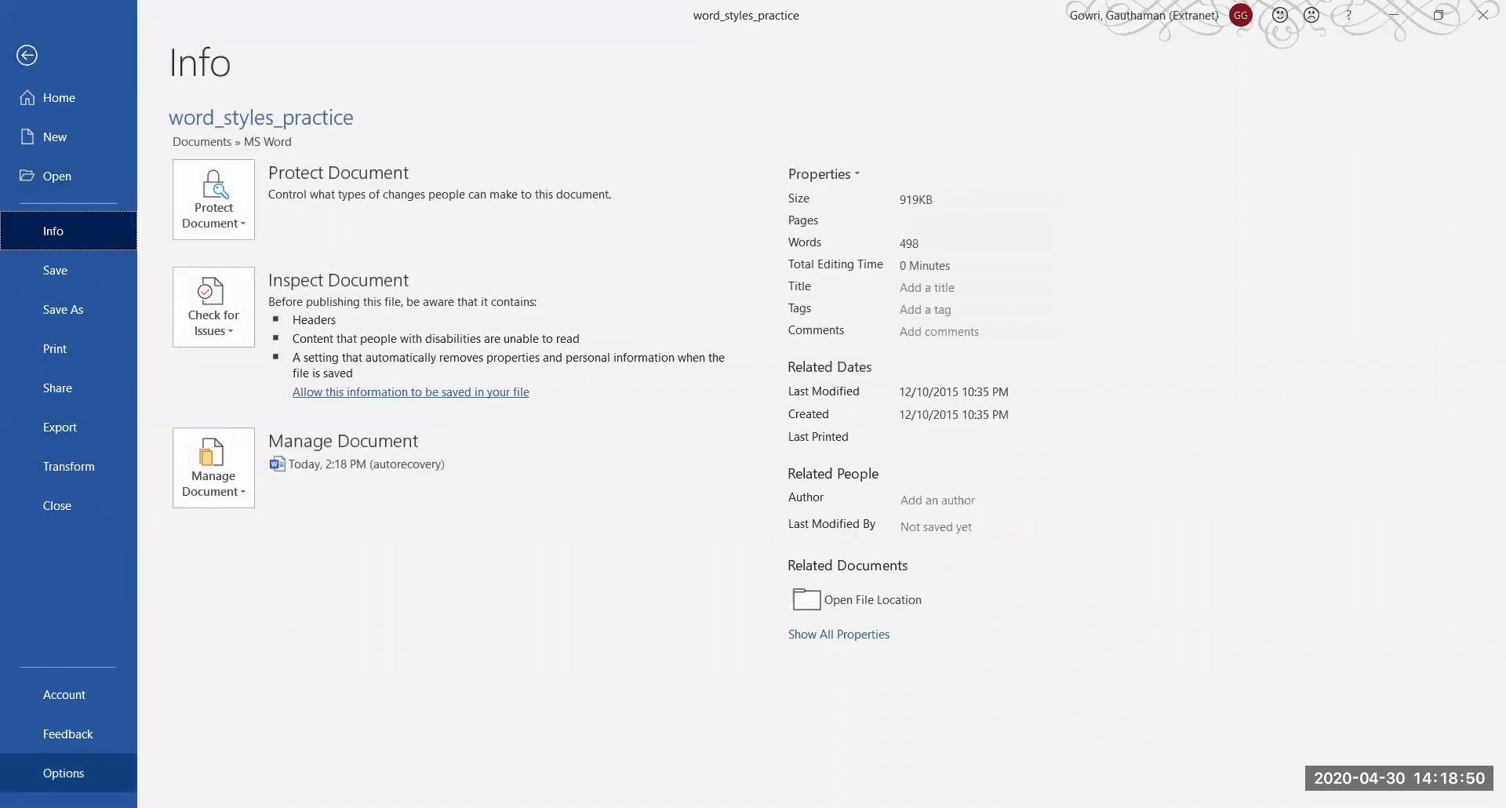
left_click(47, 780)
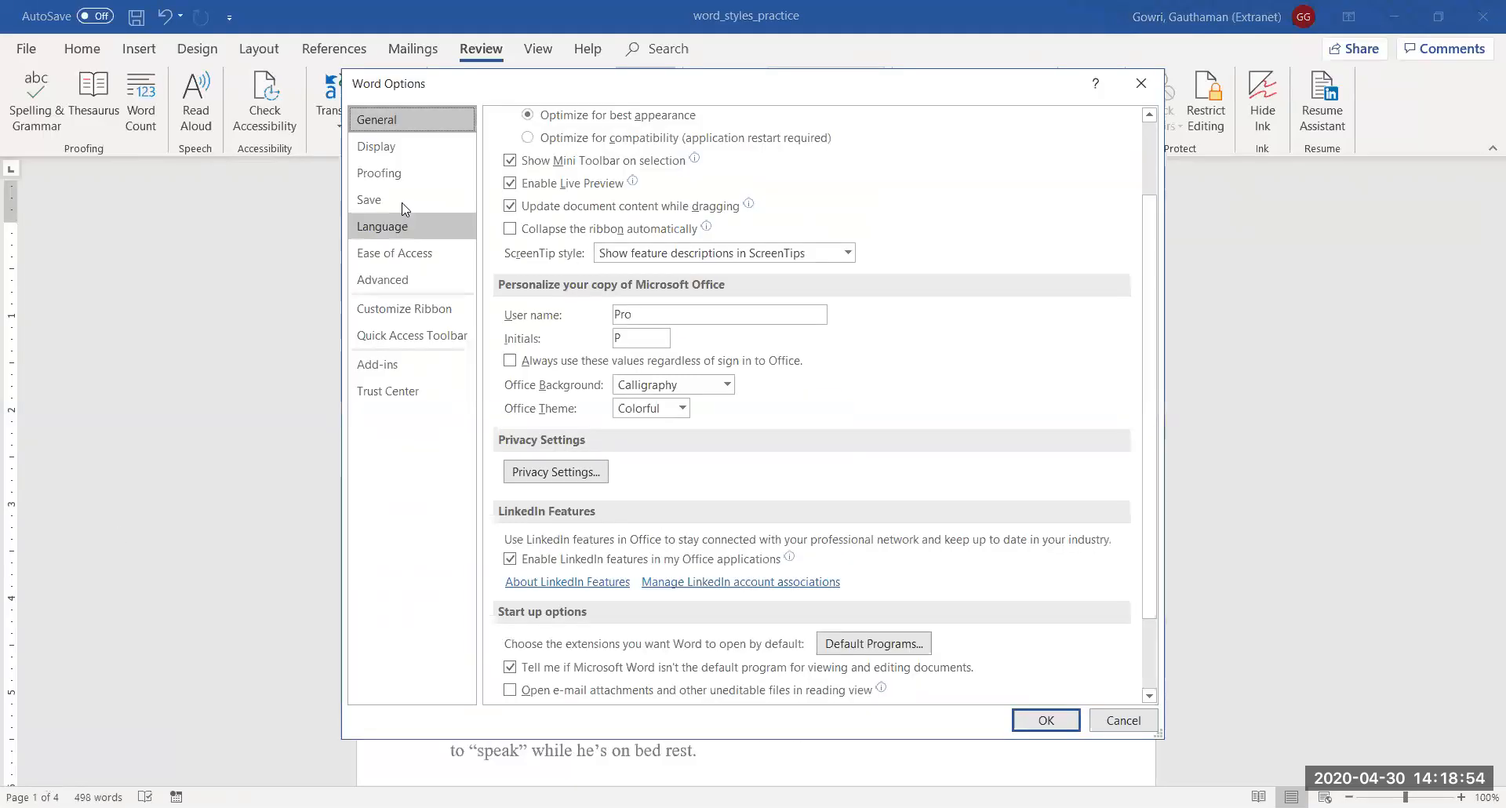
left_click(400, 179)
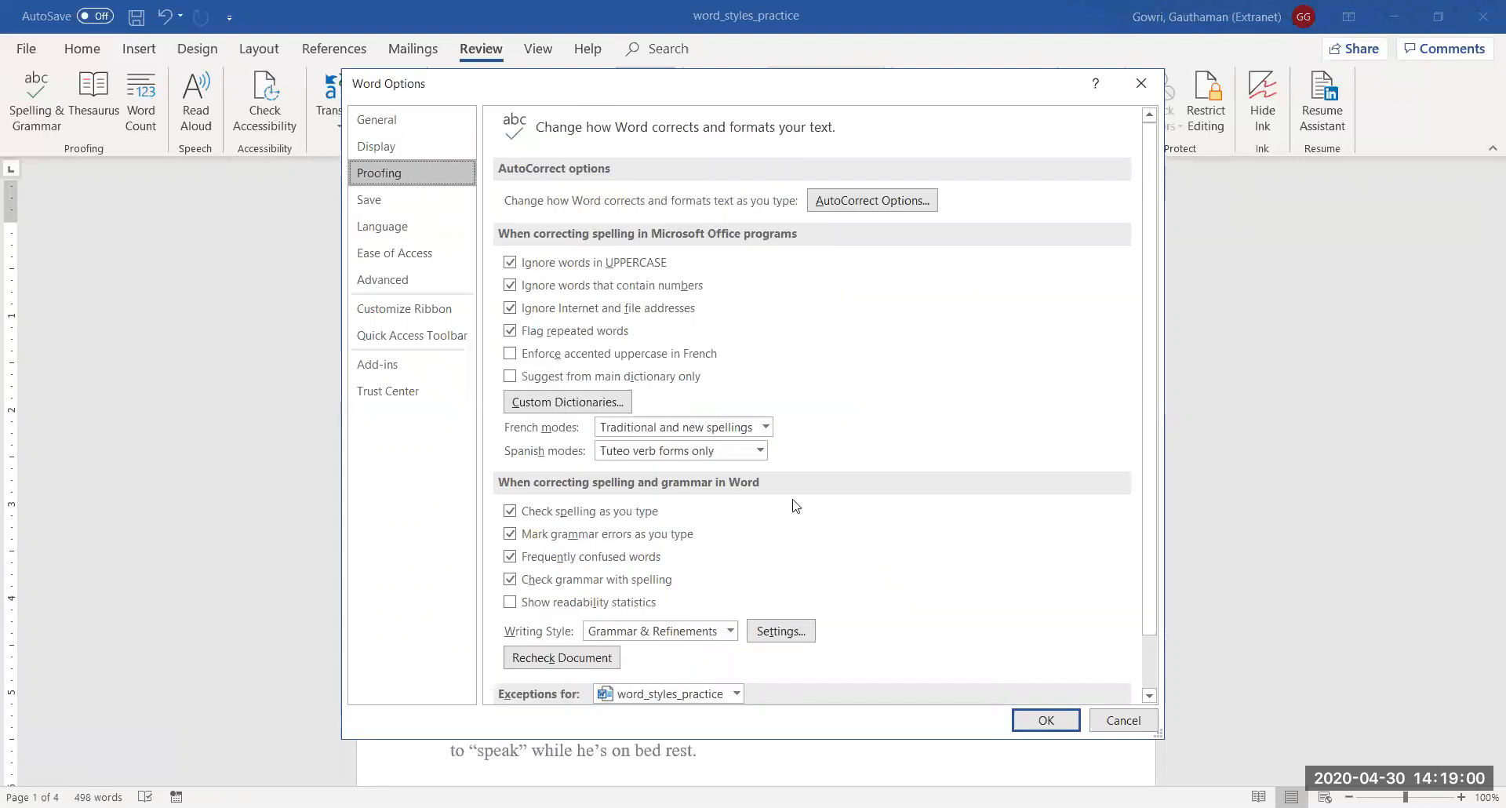
left_click_drag(1151, 632, 1149, 656)
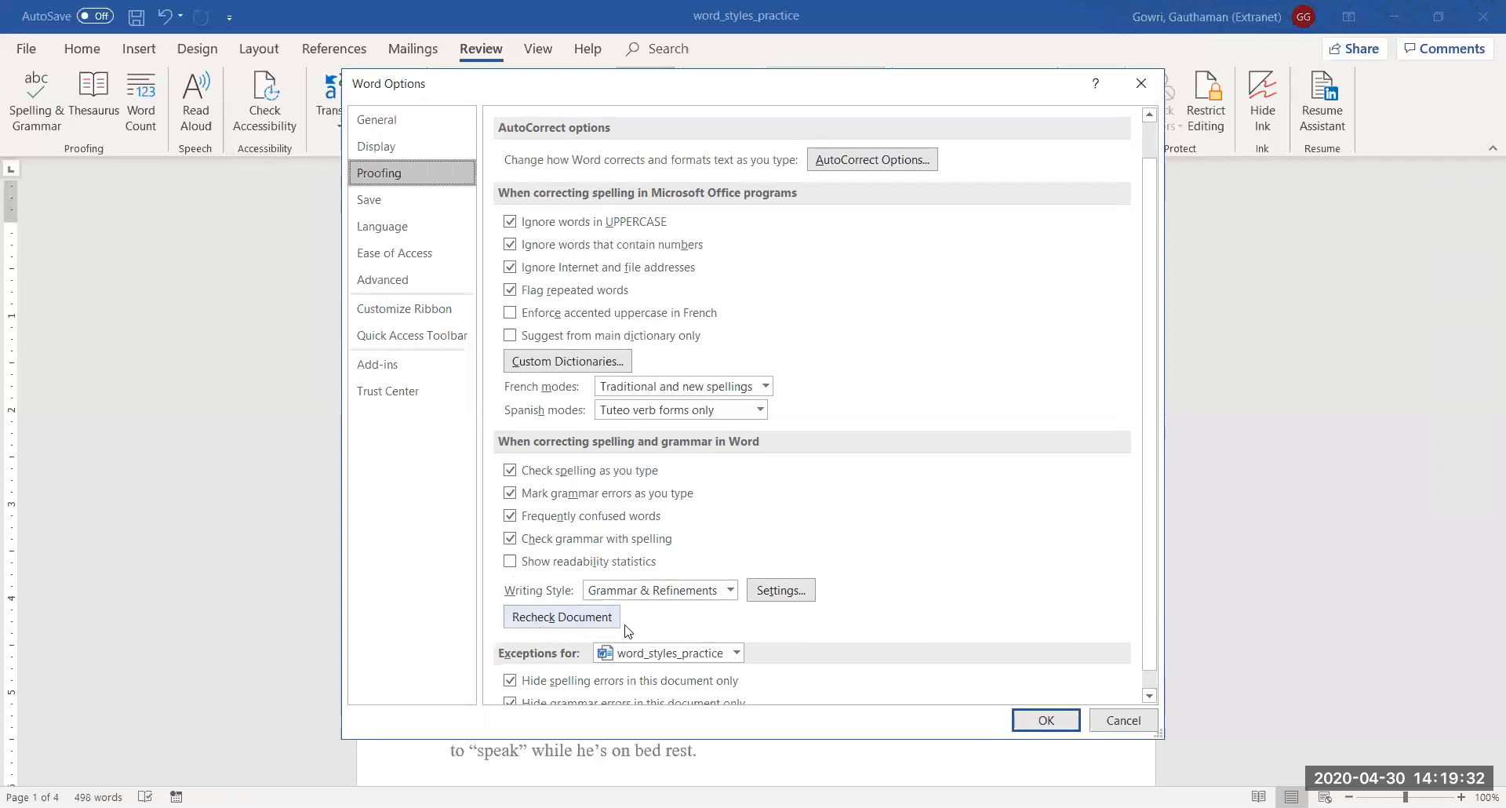
Step: Open the grammar settings for the writing style and look through the grammar, clarity, formality, punctuation and vocabulary checks
left_click(797, 594)
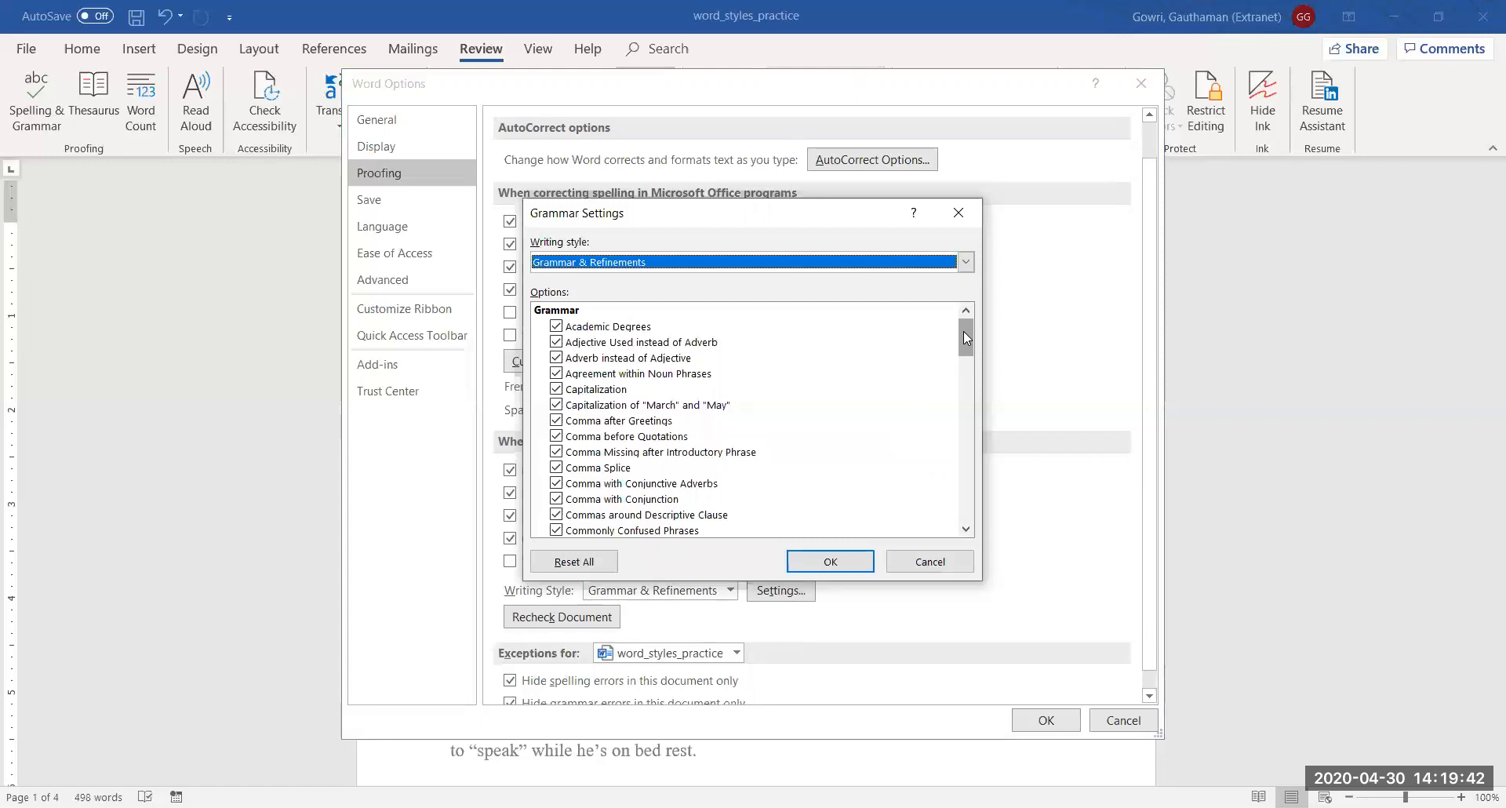
left_click_drag(963, 332, 964, 475)
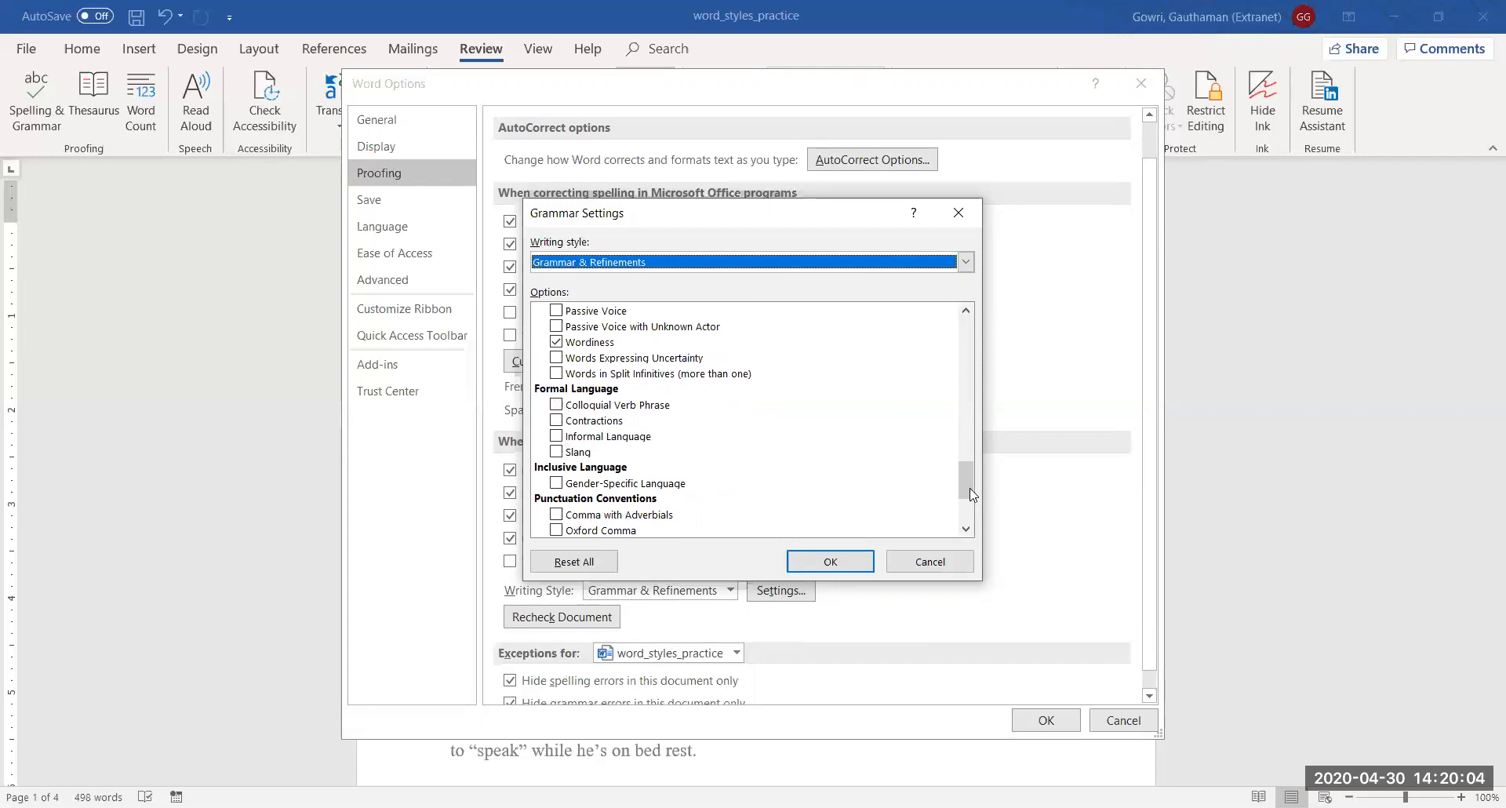
left_click_drag(965, 483, 966, 517)
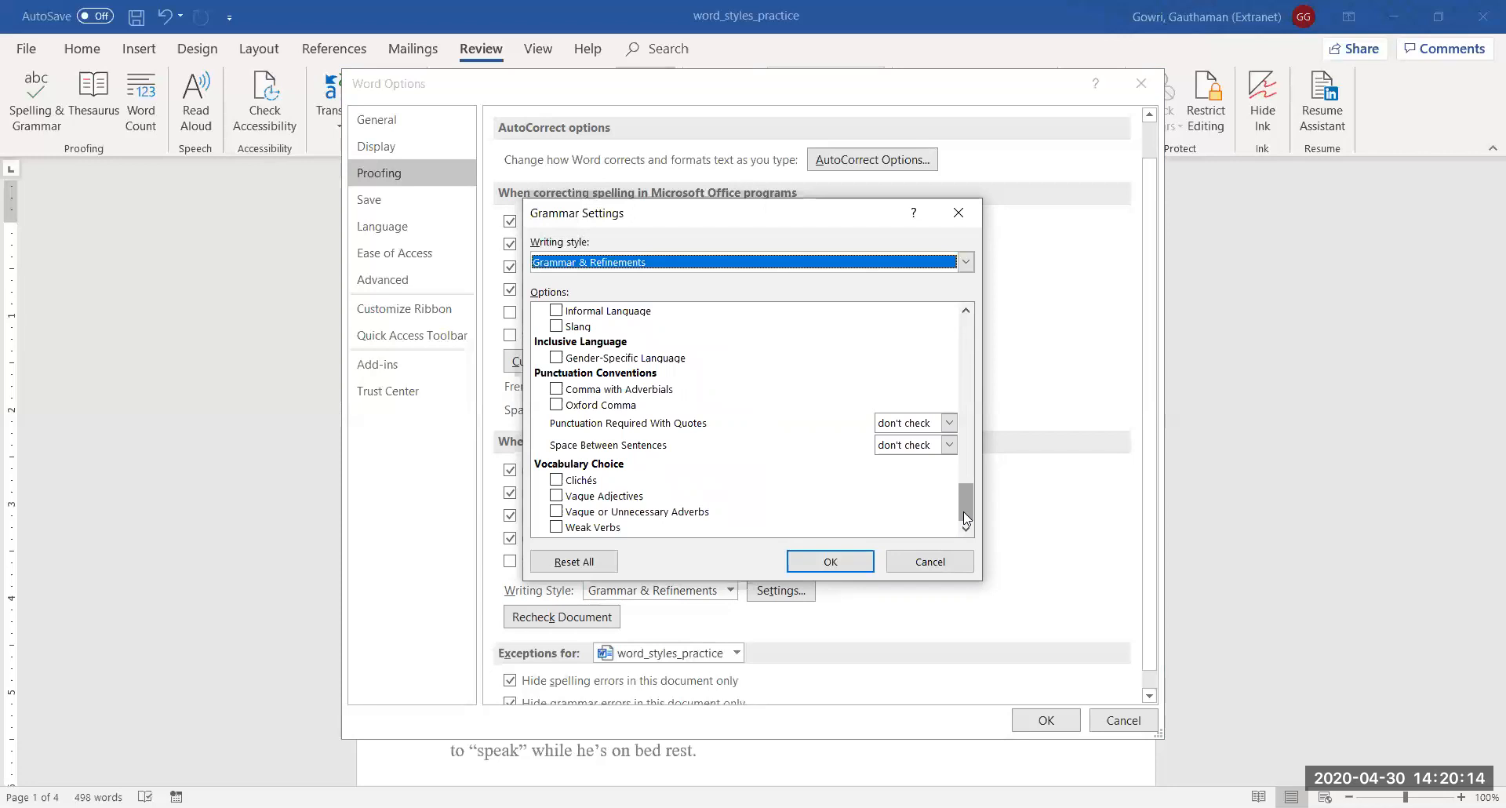
left_click_drag(963, 518, 946, 471)
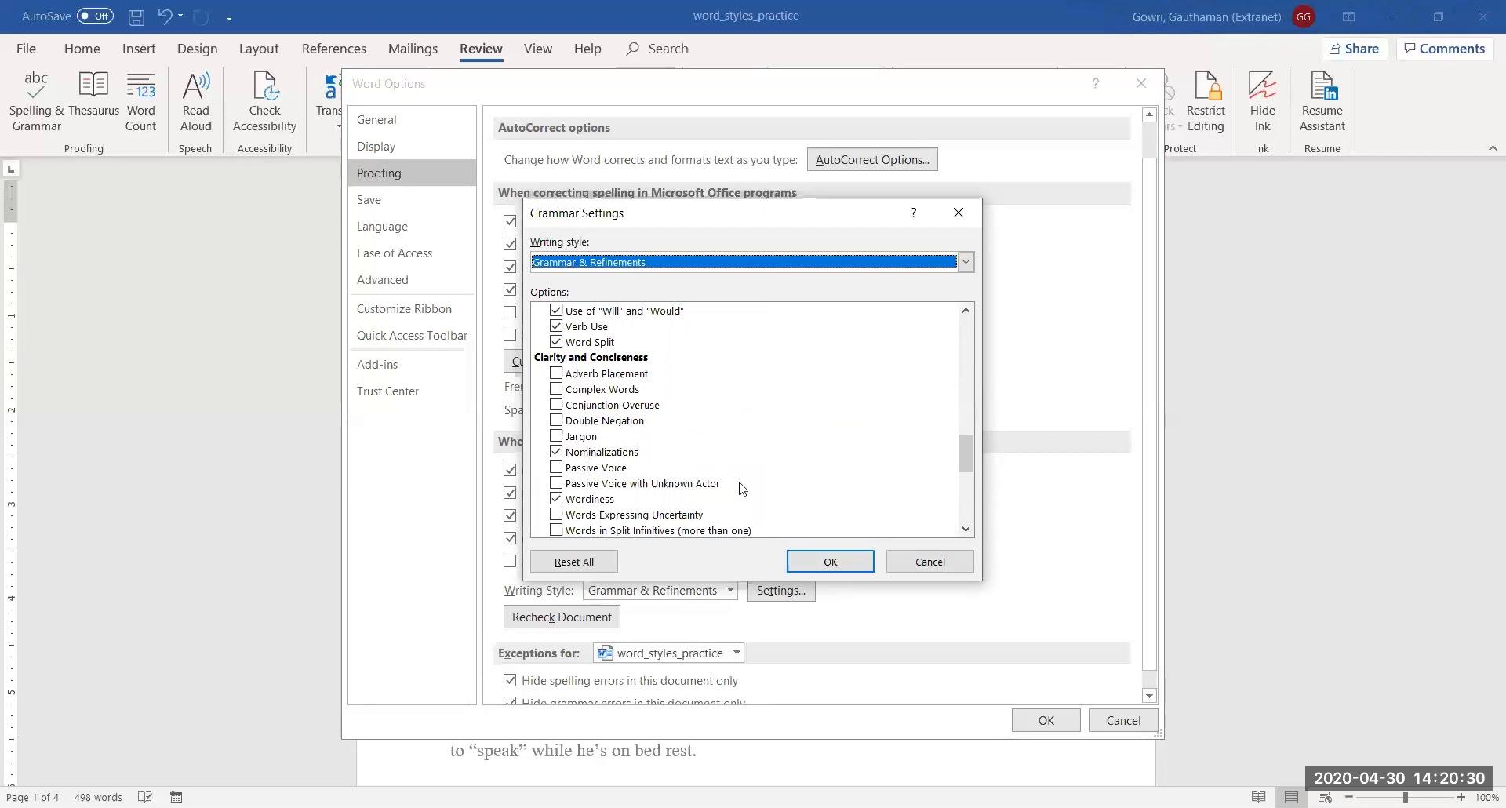
left_click_drag(967, 459, 978, 347)
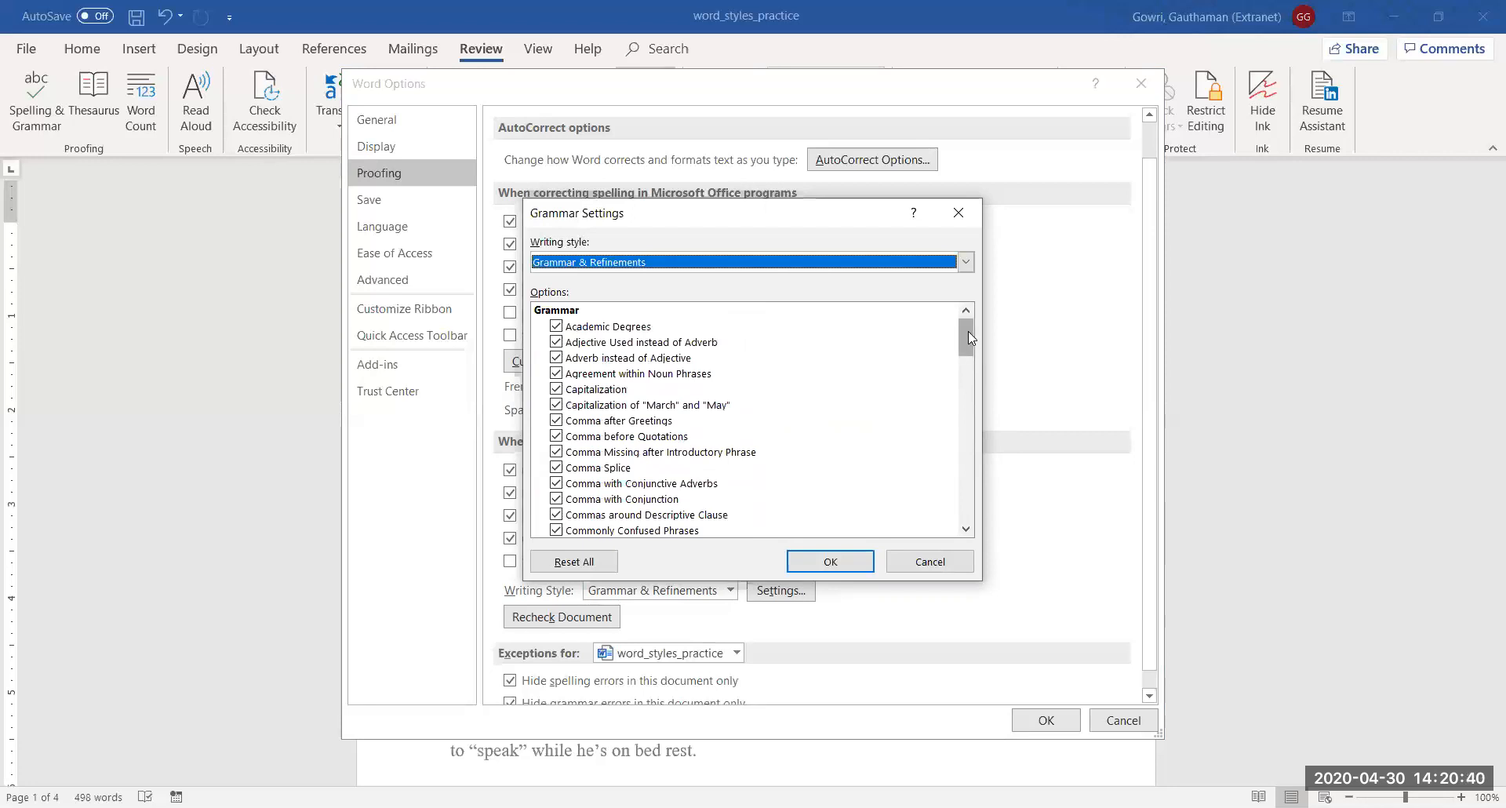
Step: Try the Grammar writing style, switch back to Grammar & Refinements, and accept the grammar settings
left_click(965, 263)
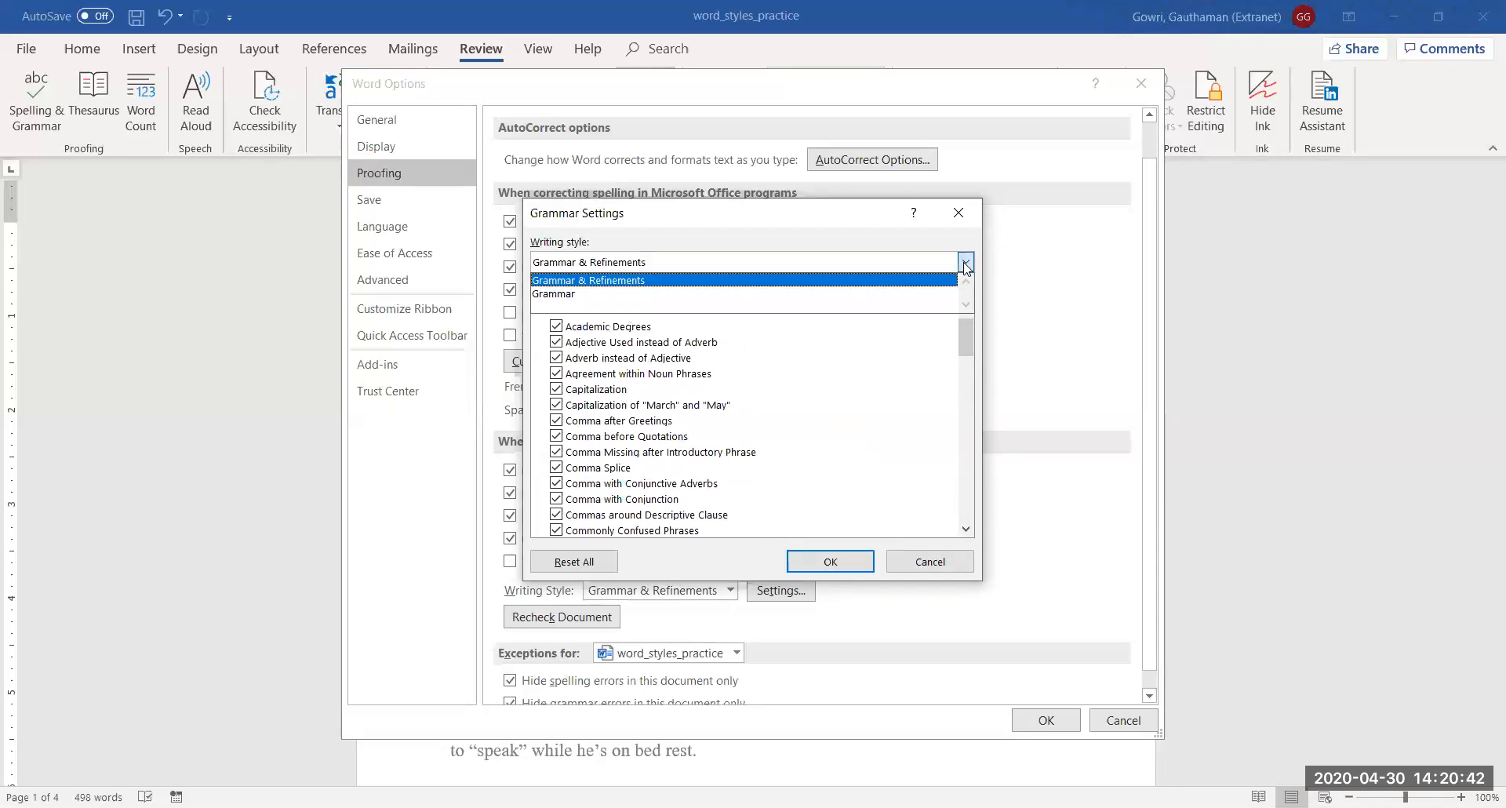
left_click(880, 301)
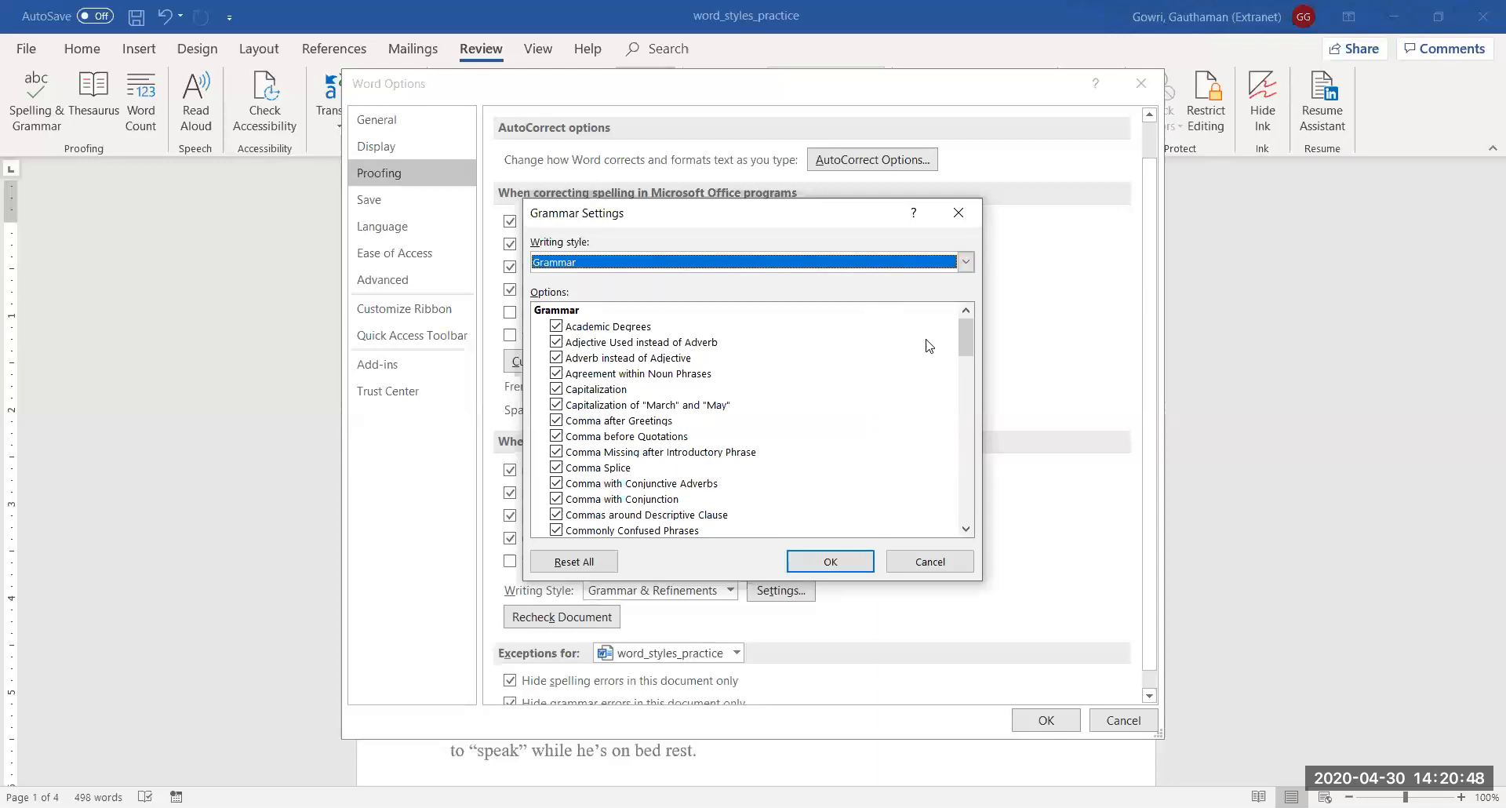
left_click_drag(969, 336, 987, 250)
left_click(965, 262)
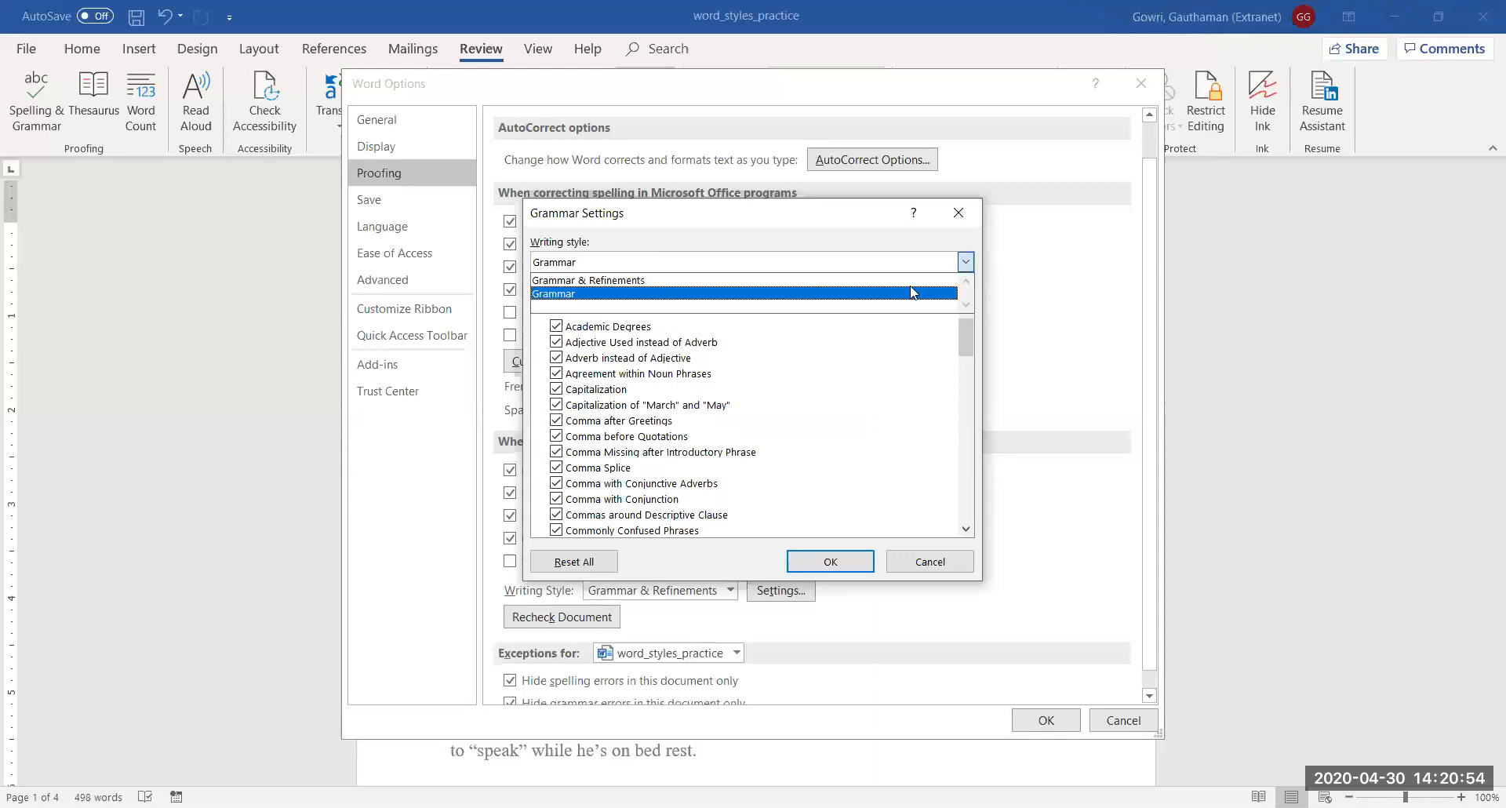
left_click(884, 280)
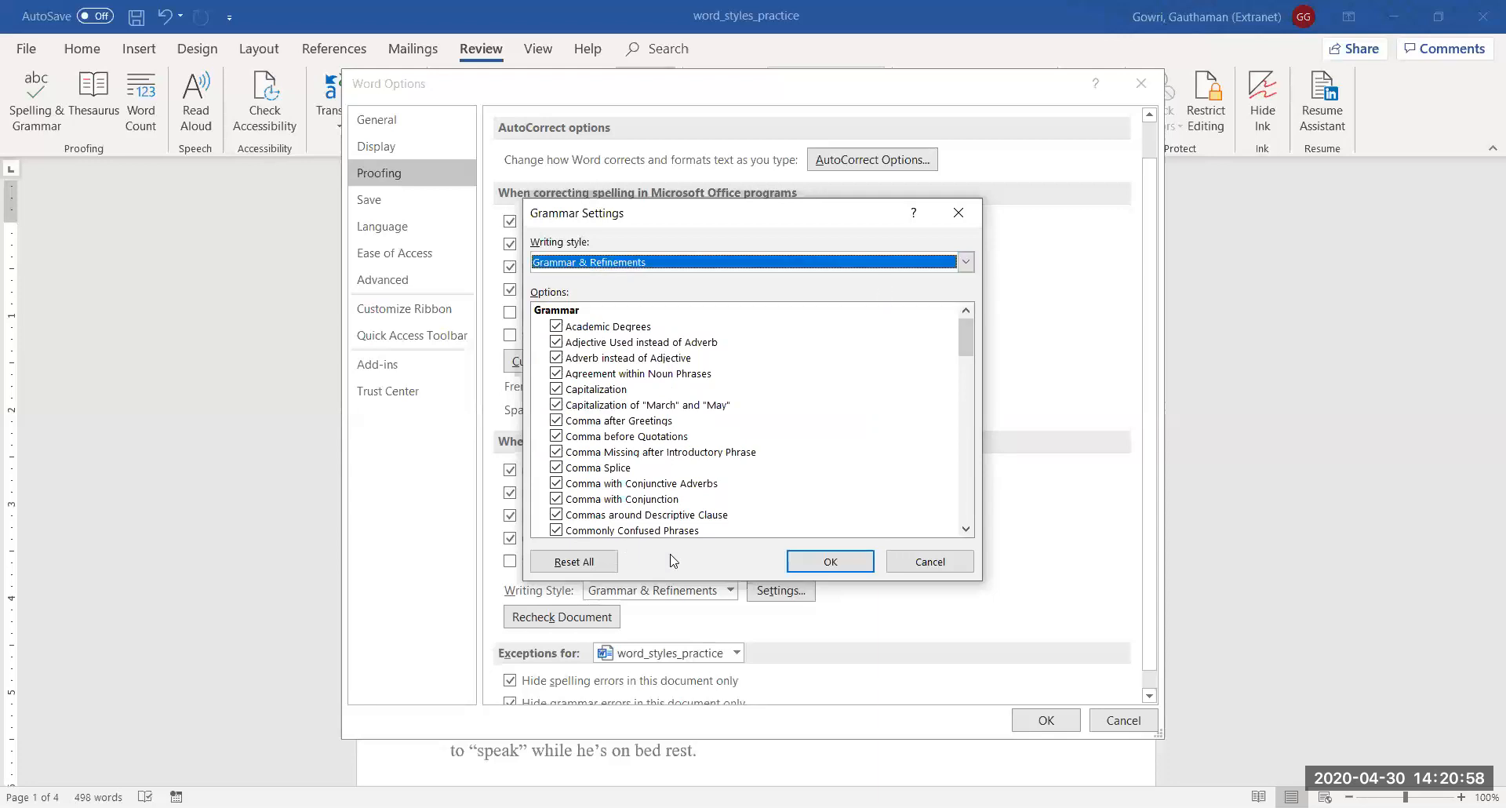
left_click(808, 565)
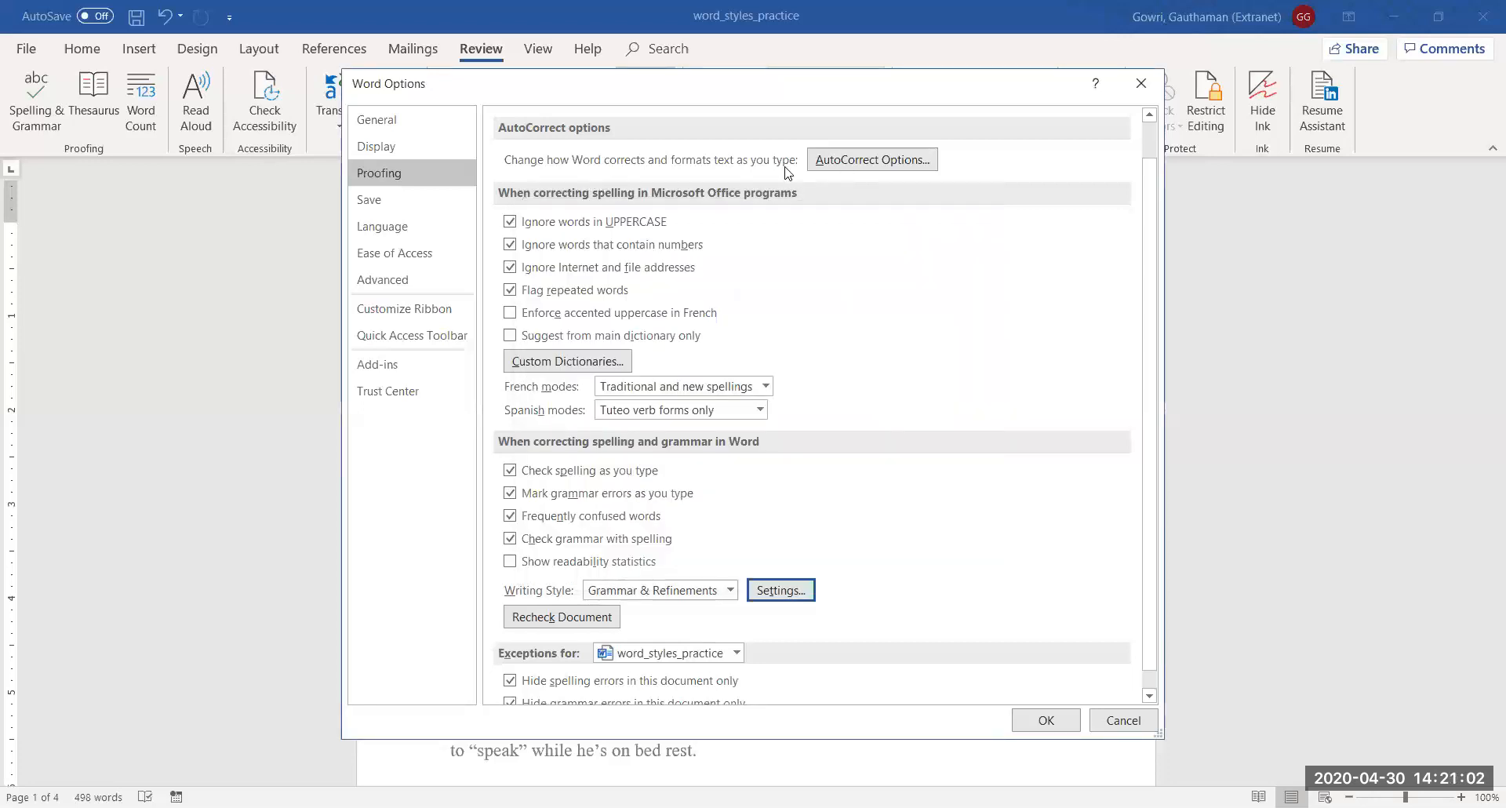
Step: Review the AutoCorrect, Math AutoCorrect, AutoFormat As You Type and AutoFormat options, and leave them without changes
left_click(851, 160)
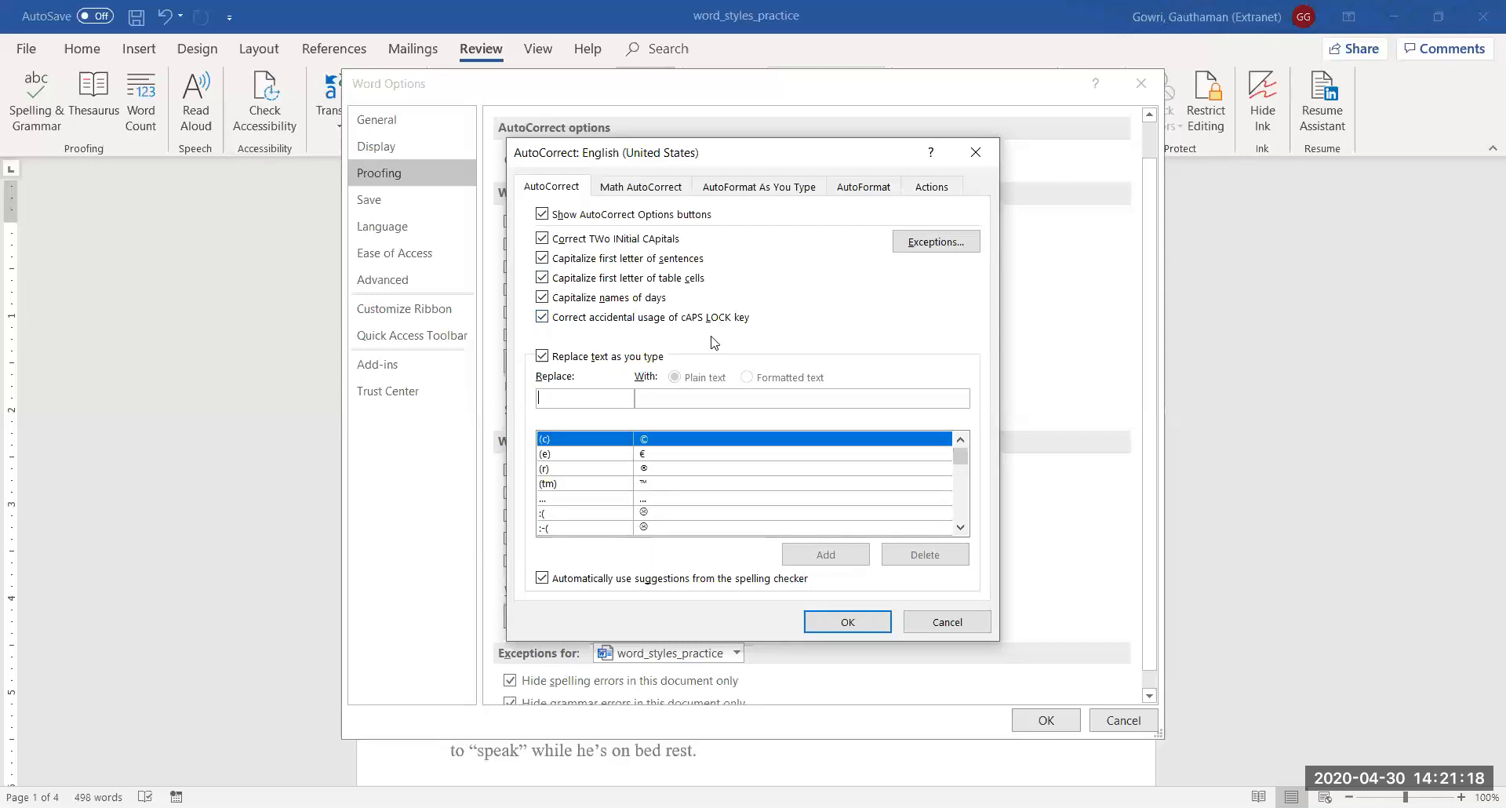
left_click(668, 192)
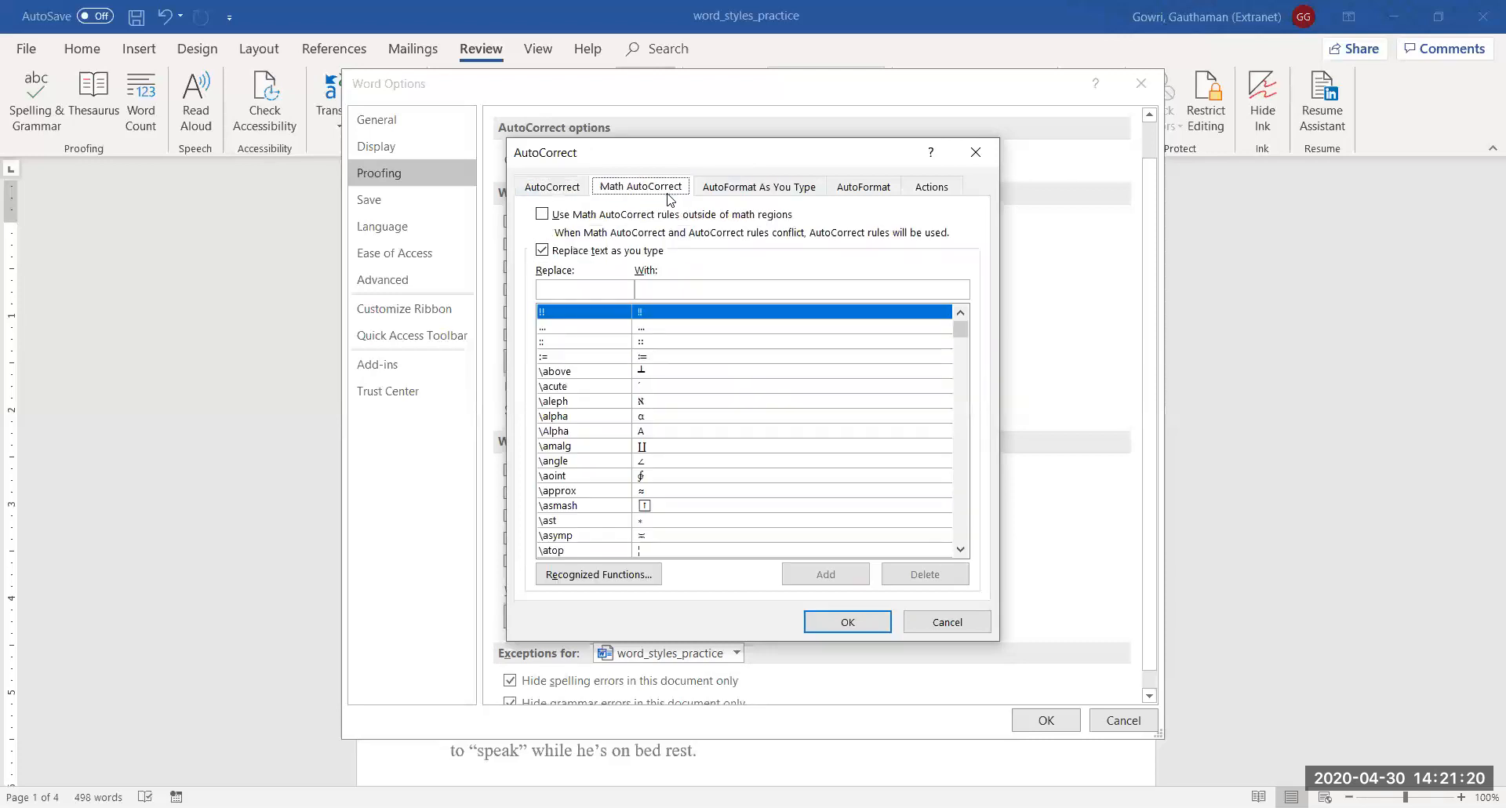
left_click(716, 196)
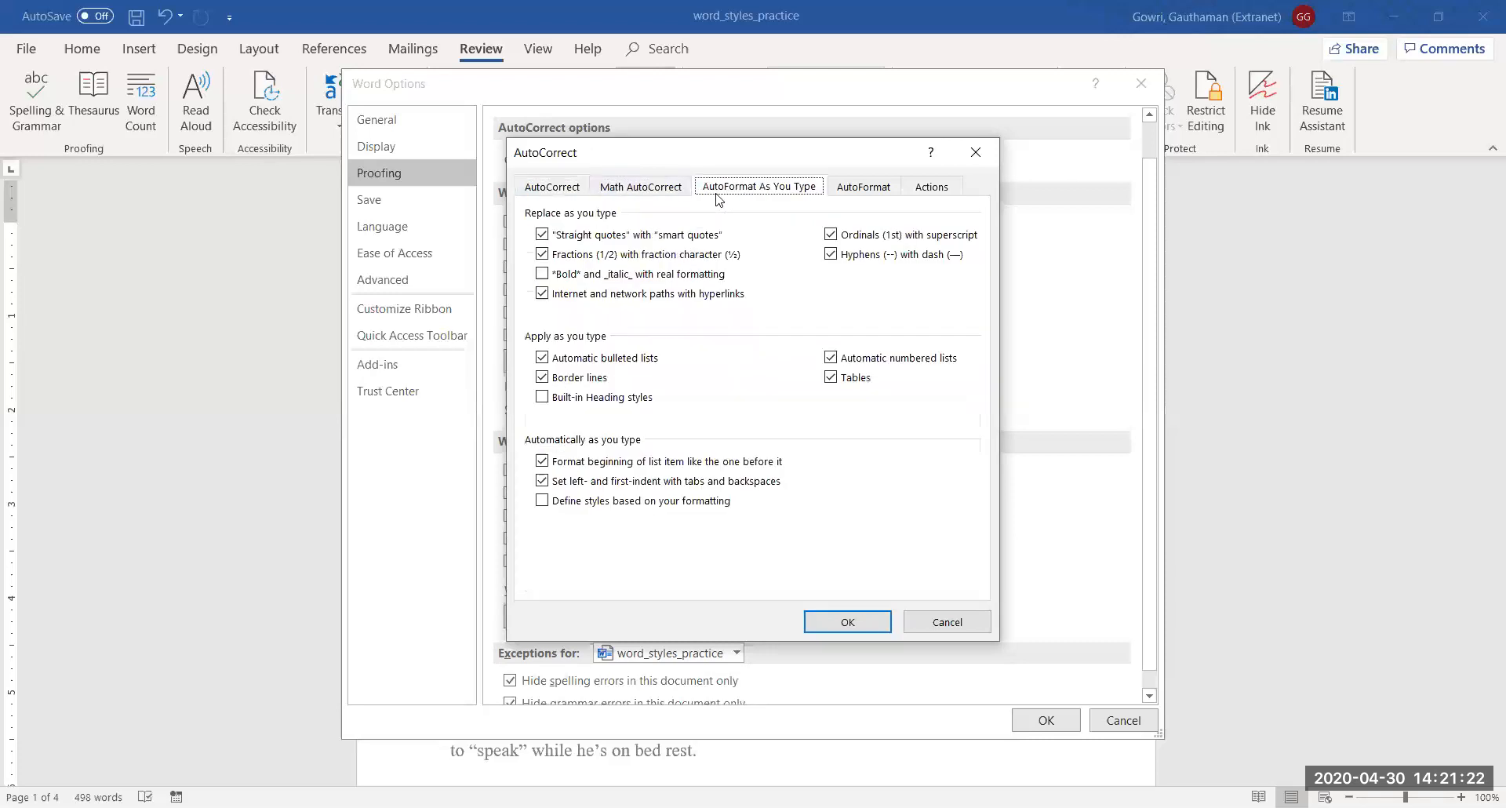
left_click(551, 189)
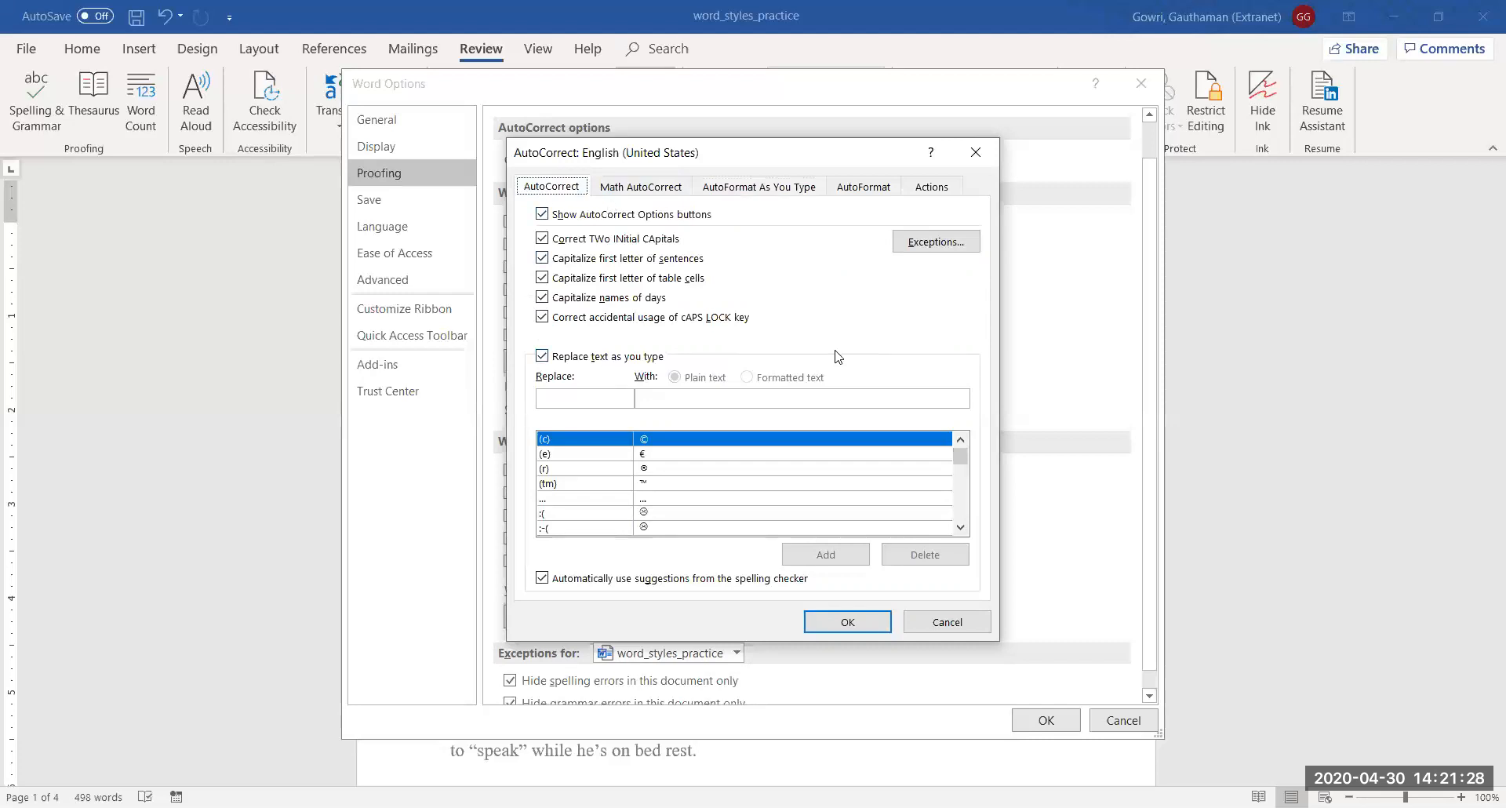
left_click(864, 187)
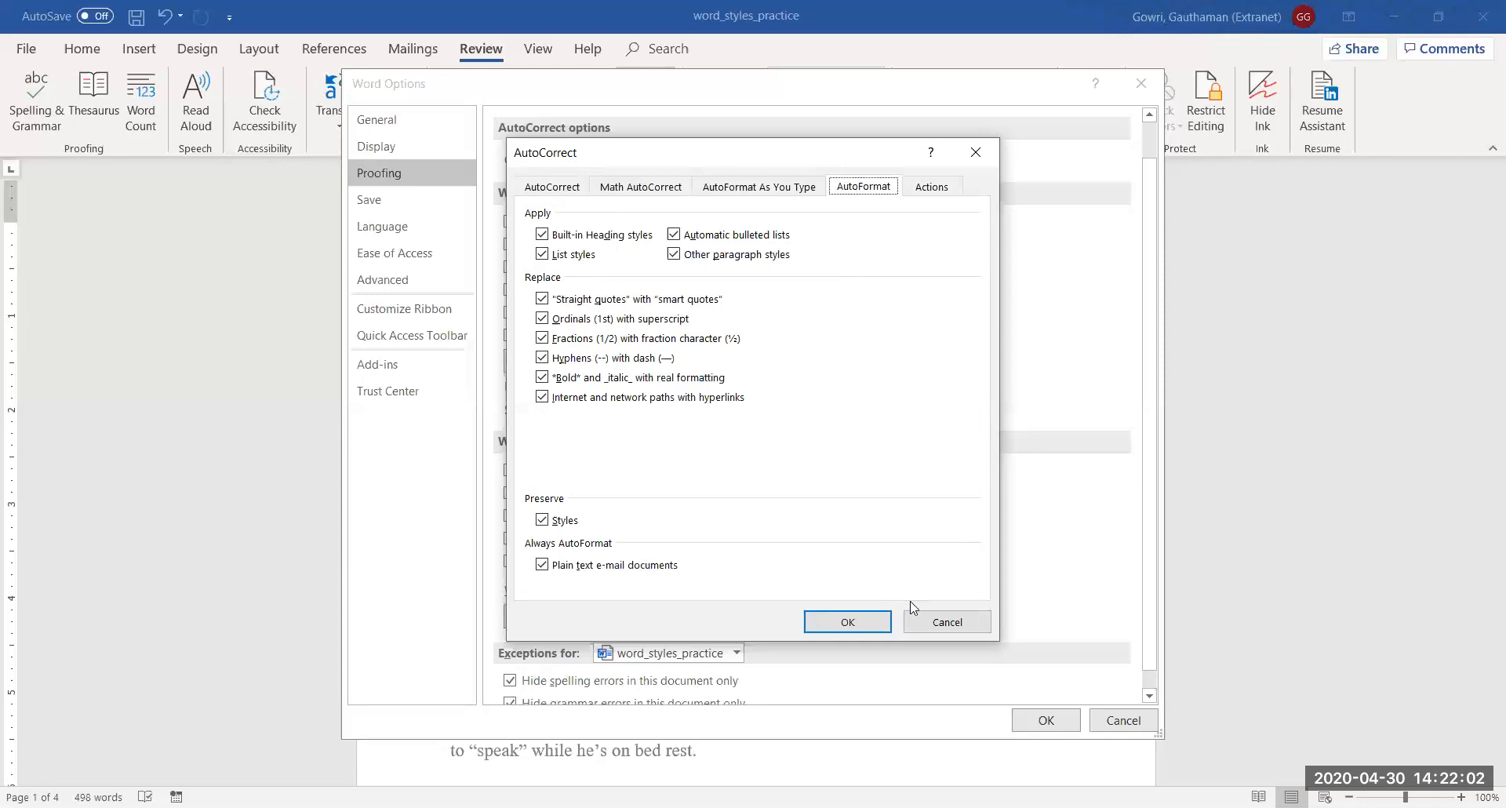
left_click(928, 625)
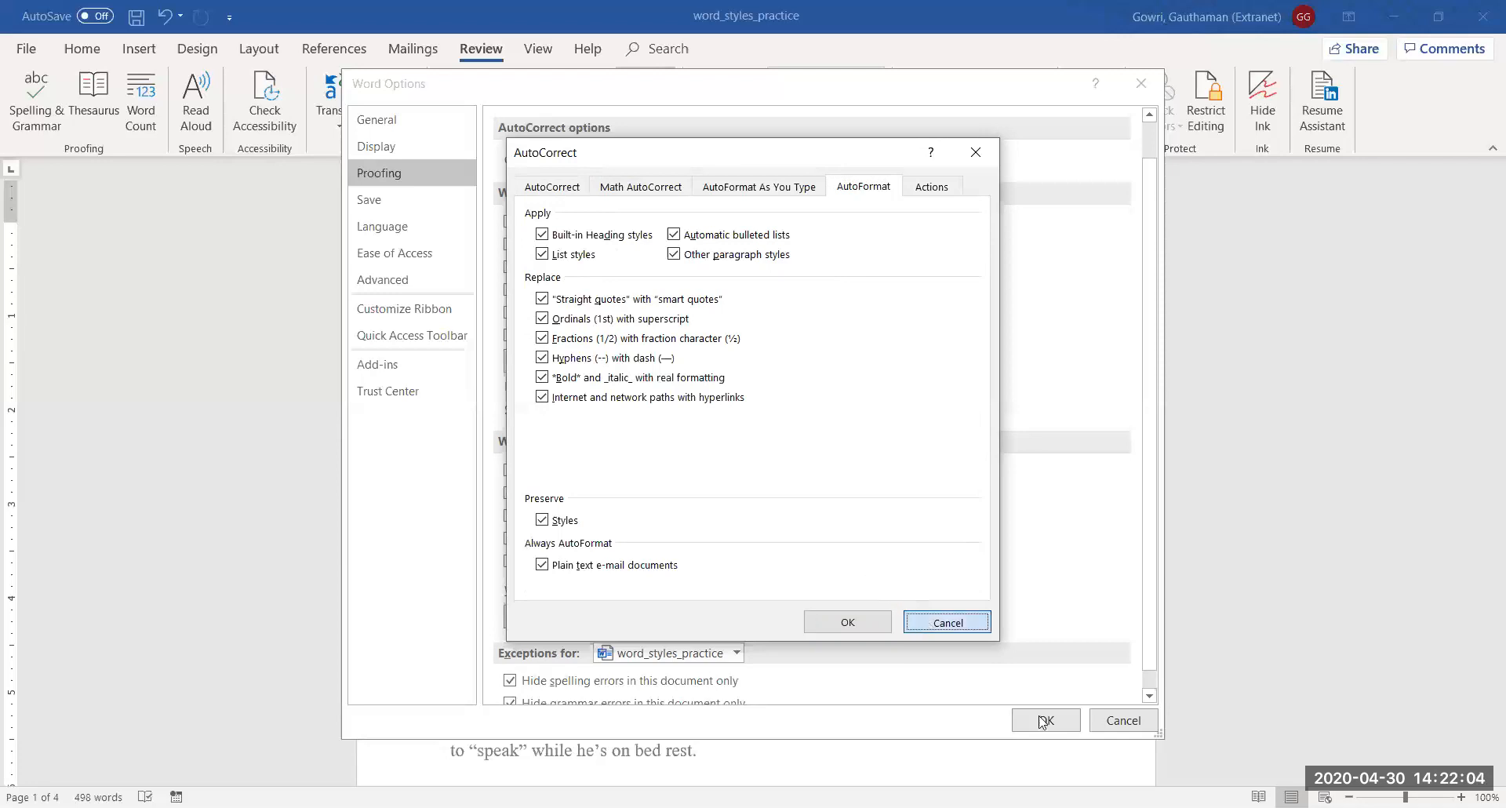
Step: Dismiss the Word options without changes and look over the newsletter's first page from the title to the start of page 2
left_click(1126, 729)
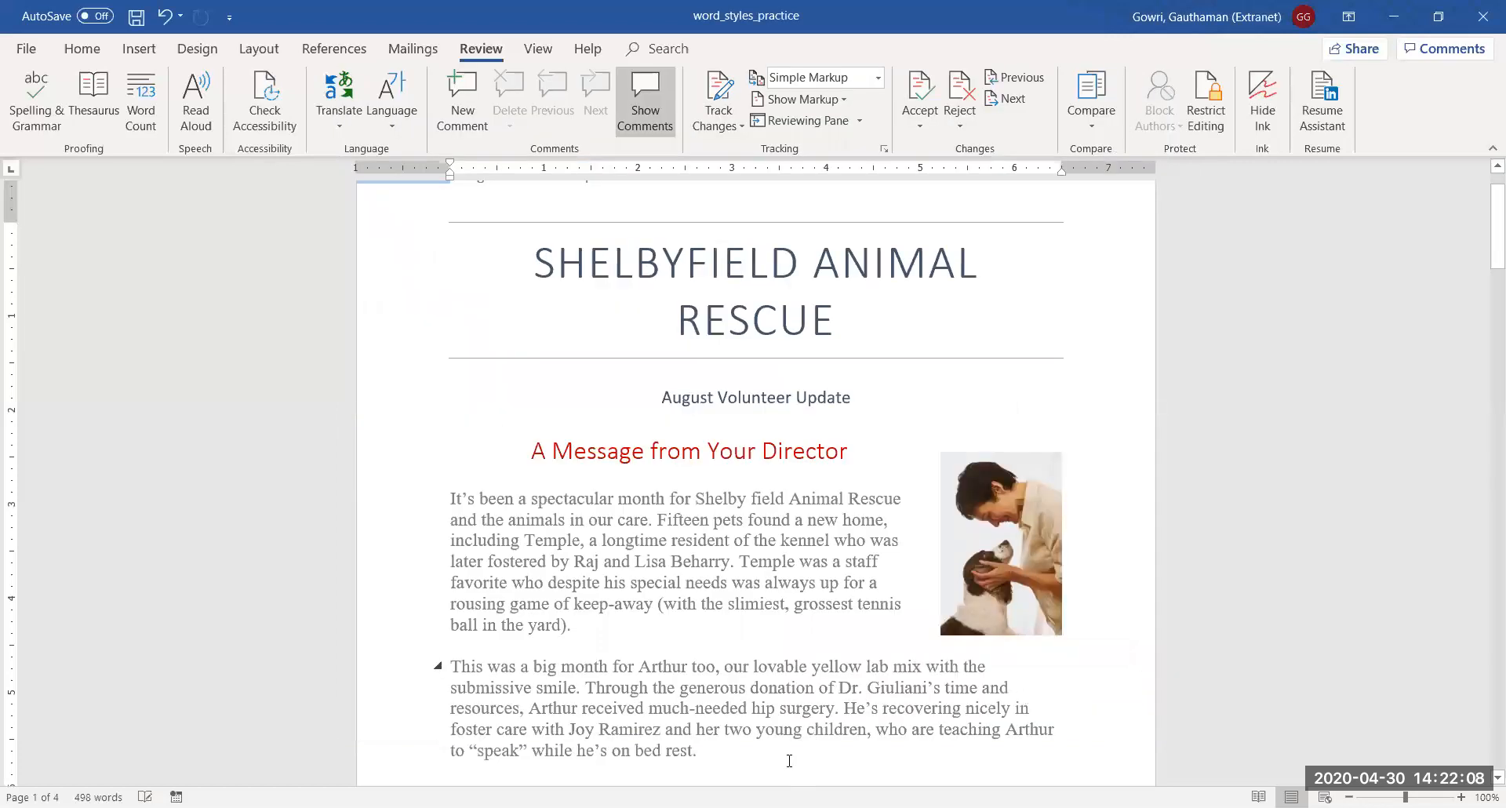
scroll(789, 760, "down", 2)
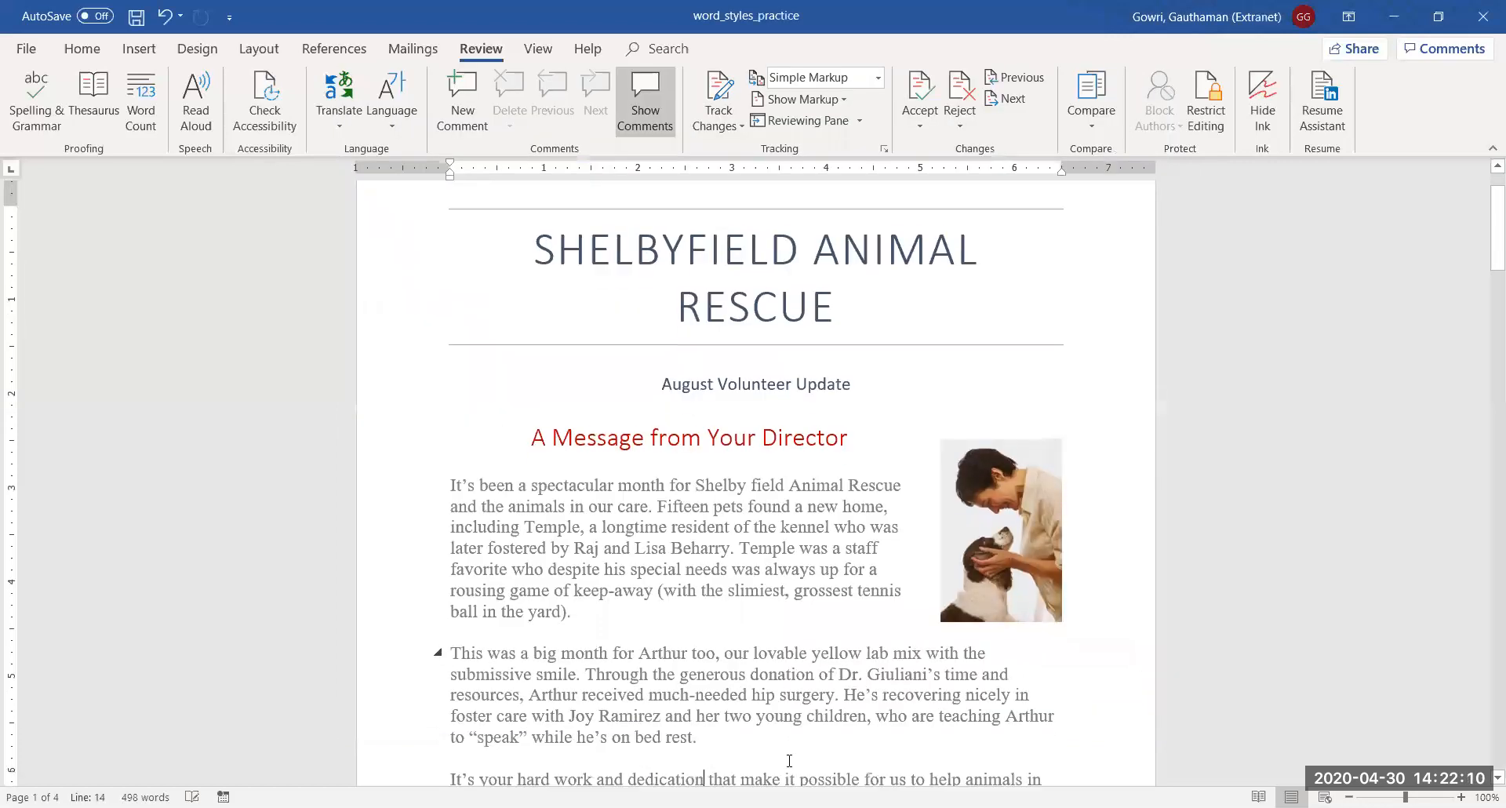
scroll(789, 760, "down", 6)
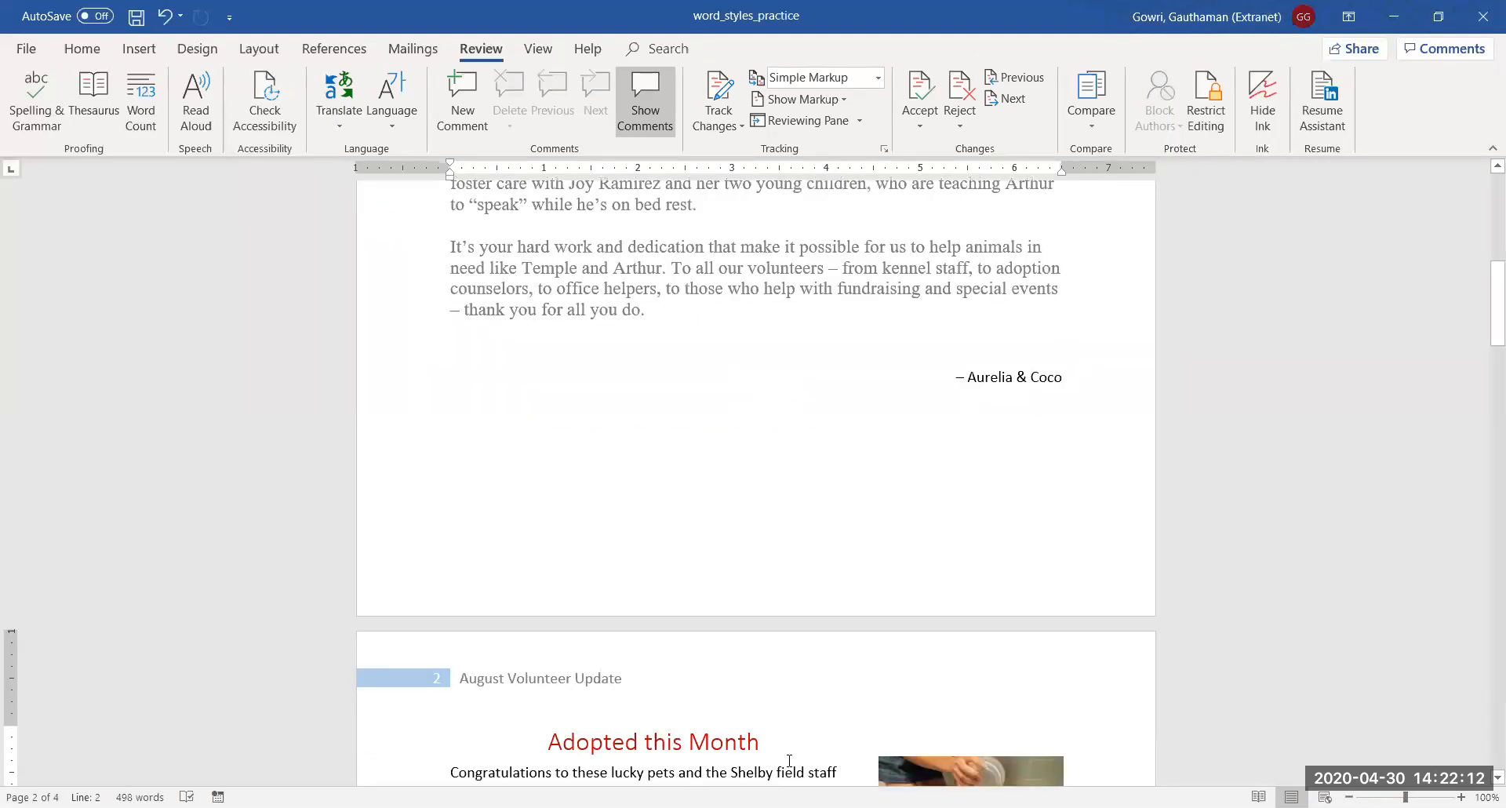
scroll(789, 760, "up", 1)
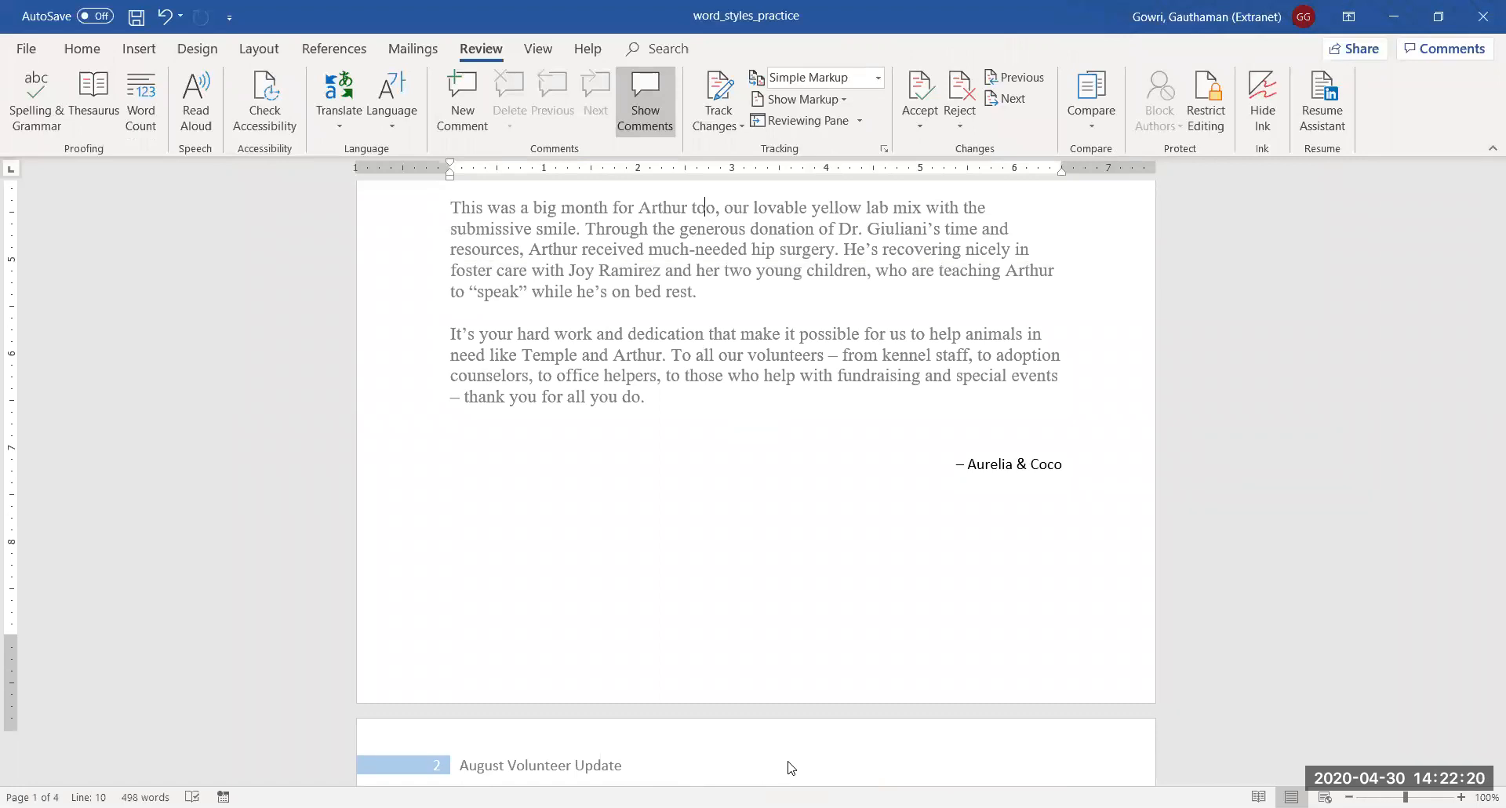
scroll(790, 767, "up", 1)
key("Up")
key("Up")
key("Up")
key("Up")
key("Up")
key("Up")
key("Up")
key("Up")
key("Up")
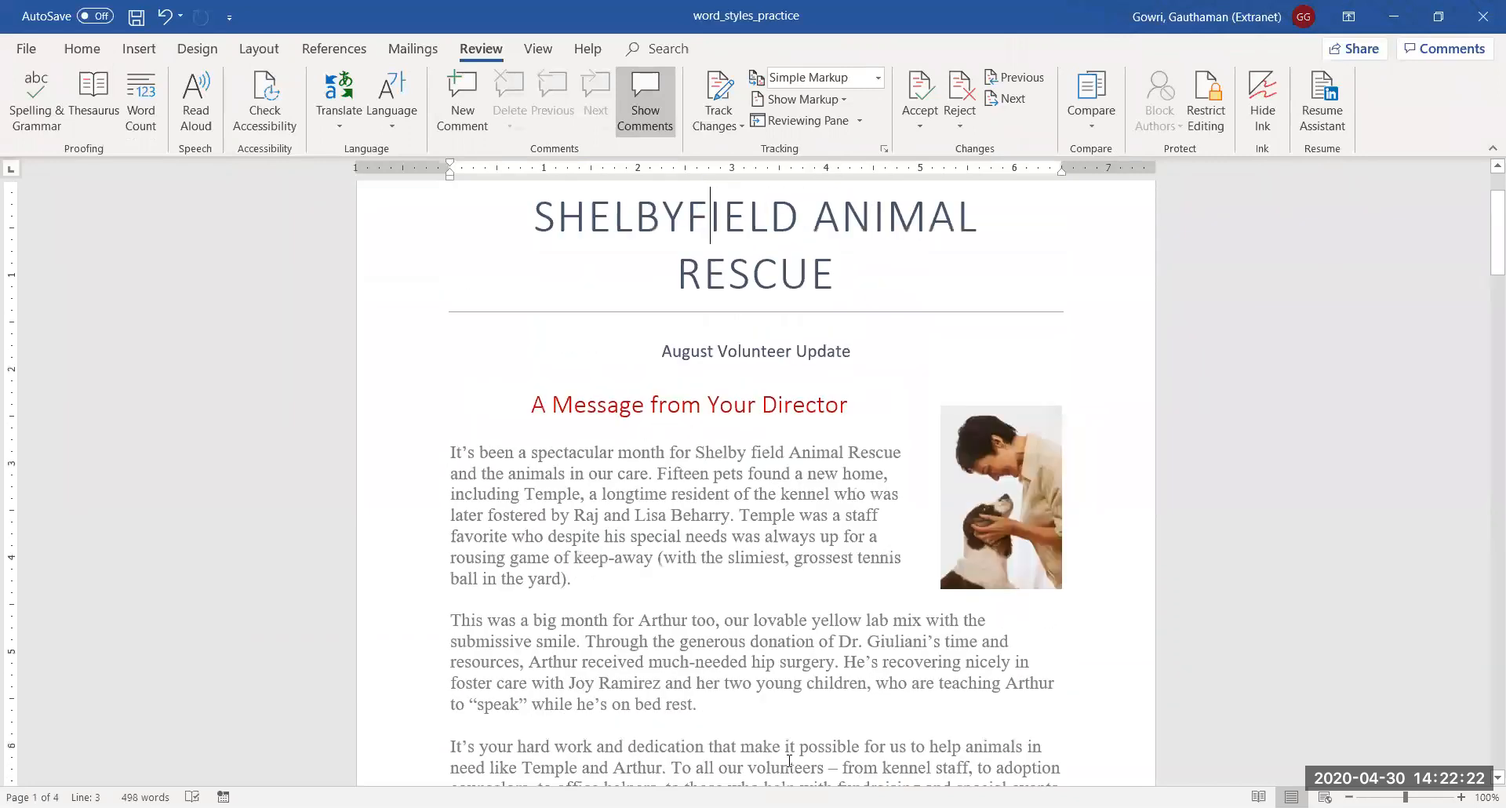
Step: Read through the director's message on page 1, from the title down to its closing thank-you paragraph
key("Down")
key("Down")
key("Down")
key("Down")
key("Down")
key("Down")
key("Down")
key("Down")
key("Down")
key("Down")
key("Down")
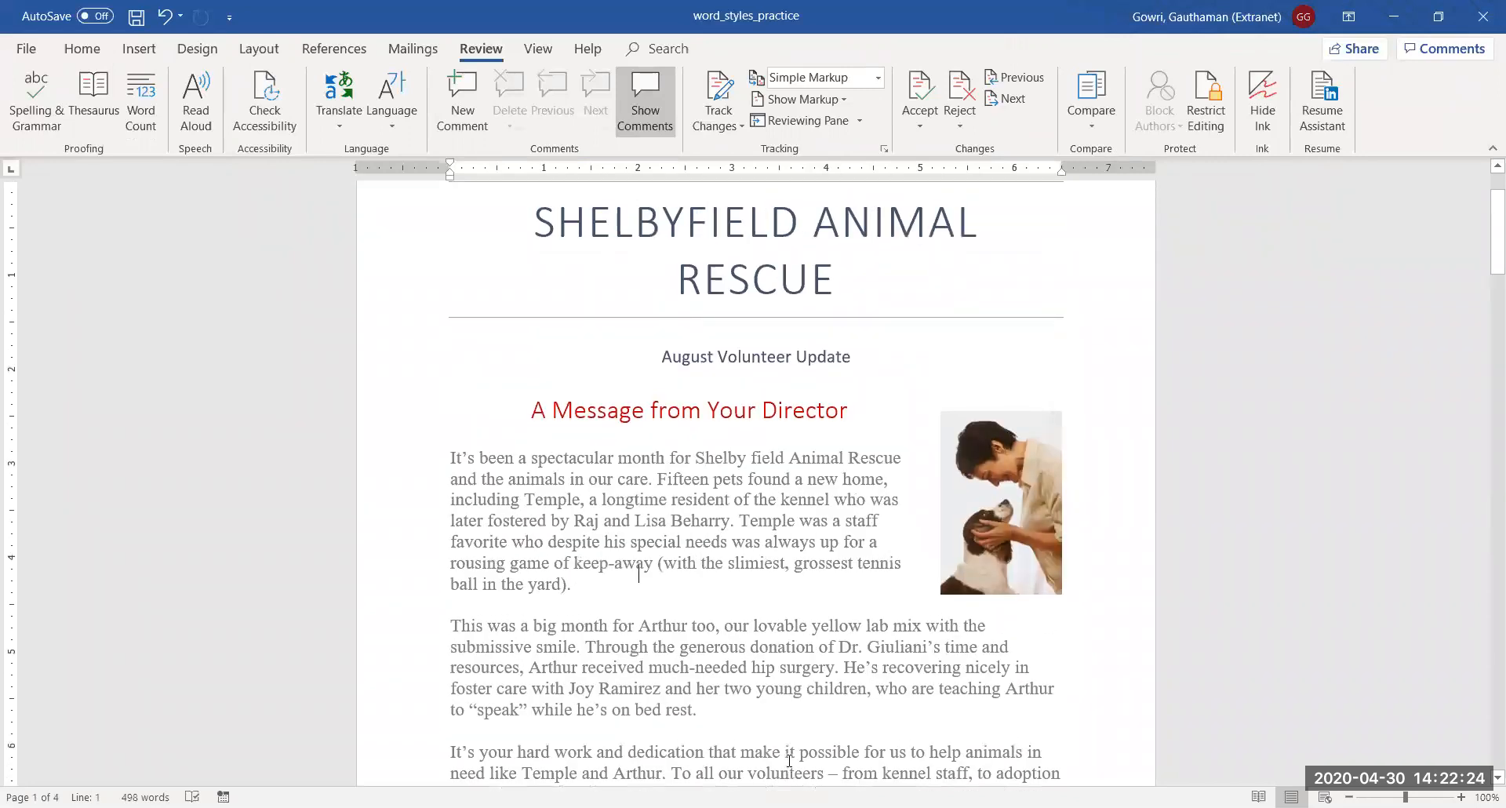
key("Down")
key("Down")
key("Down")
key("Down")
key("Down")
key("Down")
key("Down")
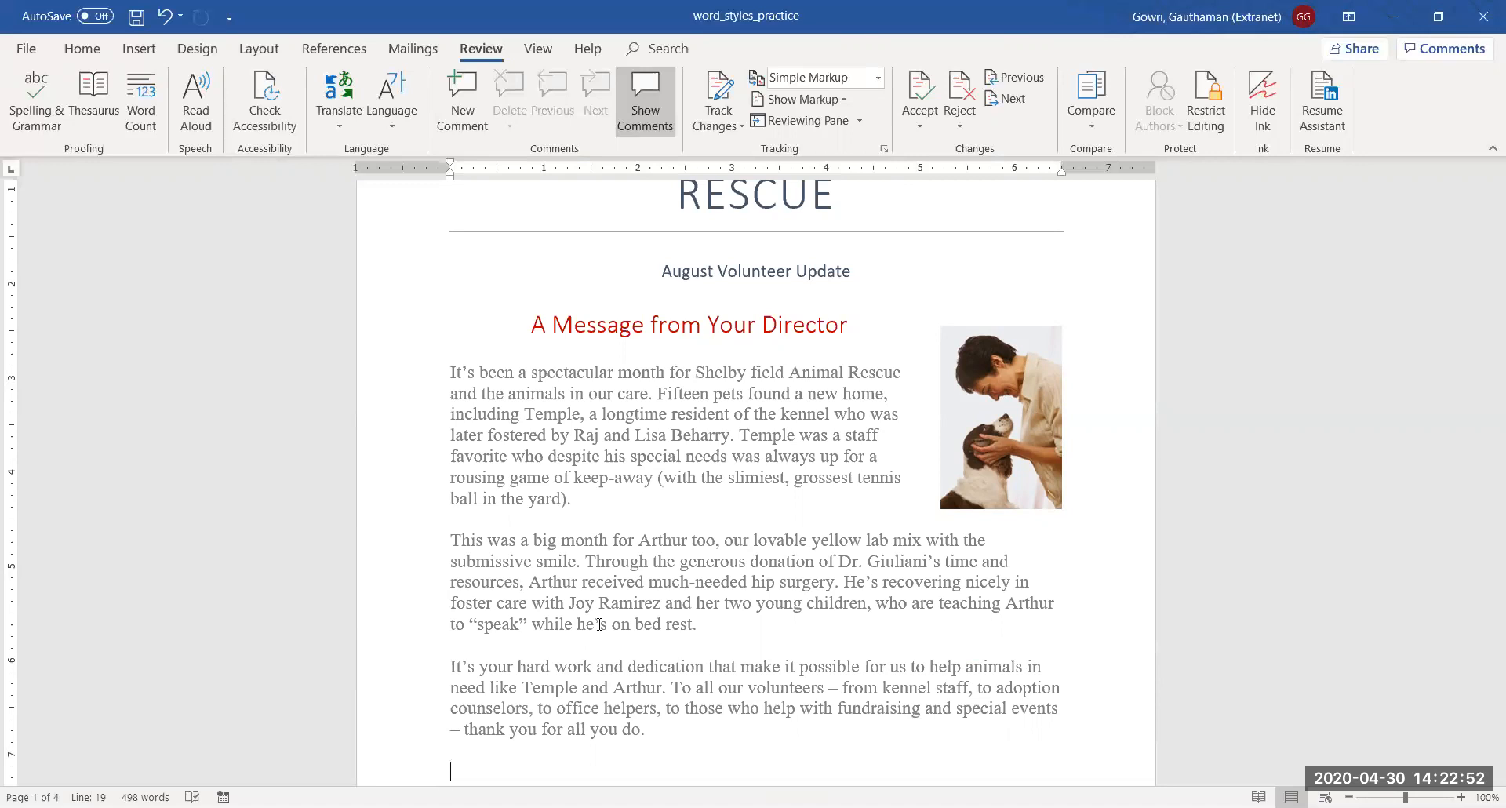
Step: Look through the following pages, covering the adopted pets list, the Featured Pets table and the Updated Adoption Process section
left_click(643, 579)
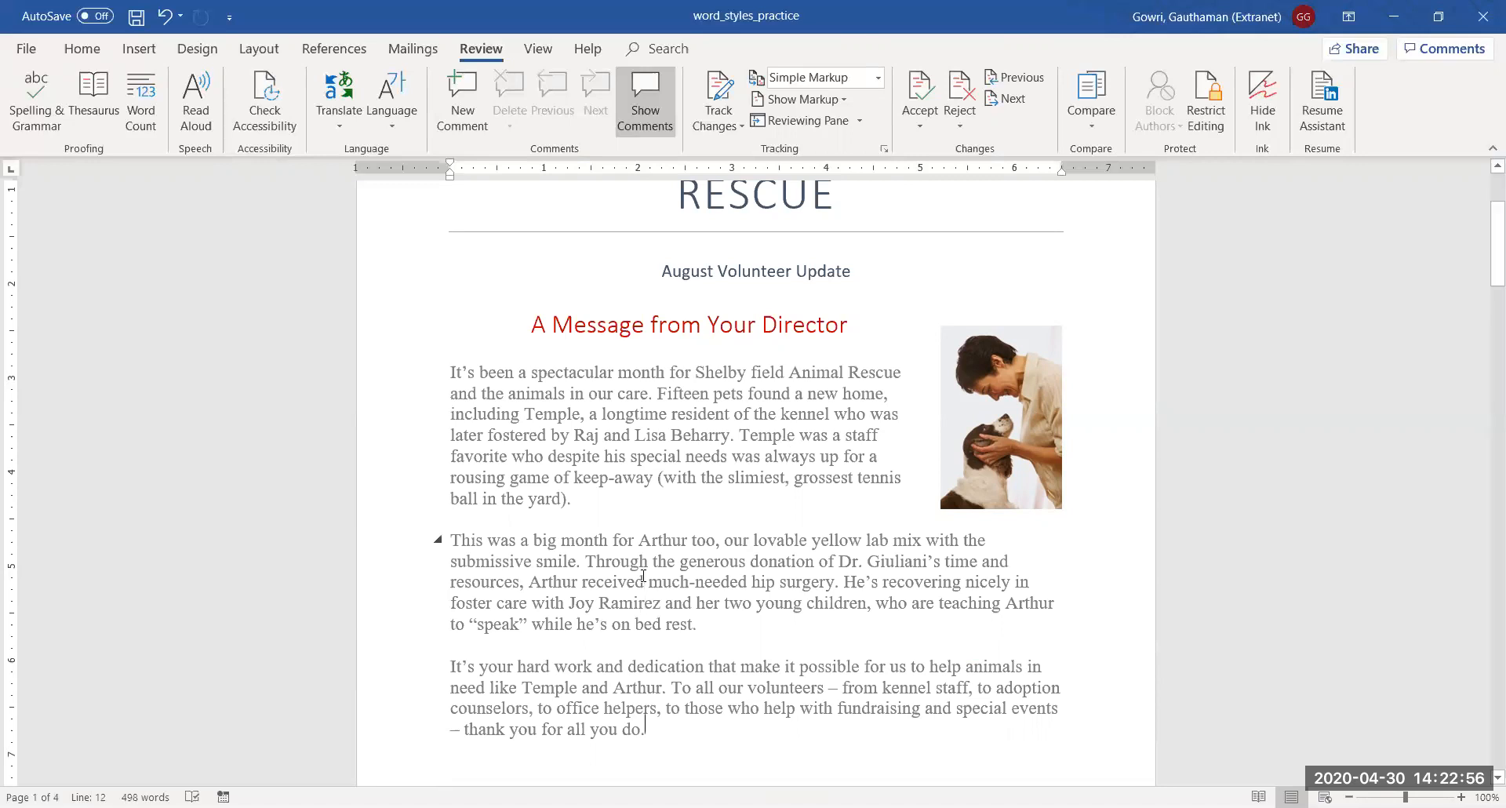
scroll(644, 576, "down", 7)
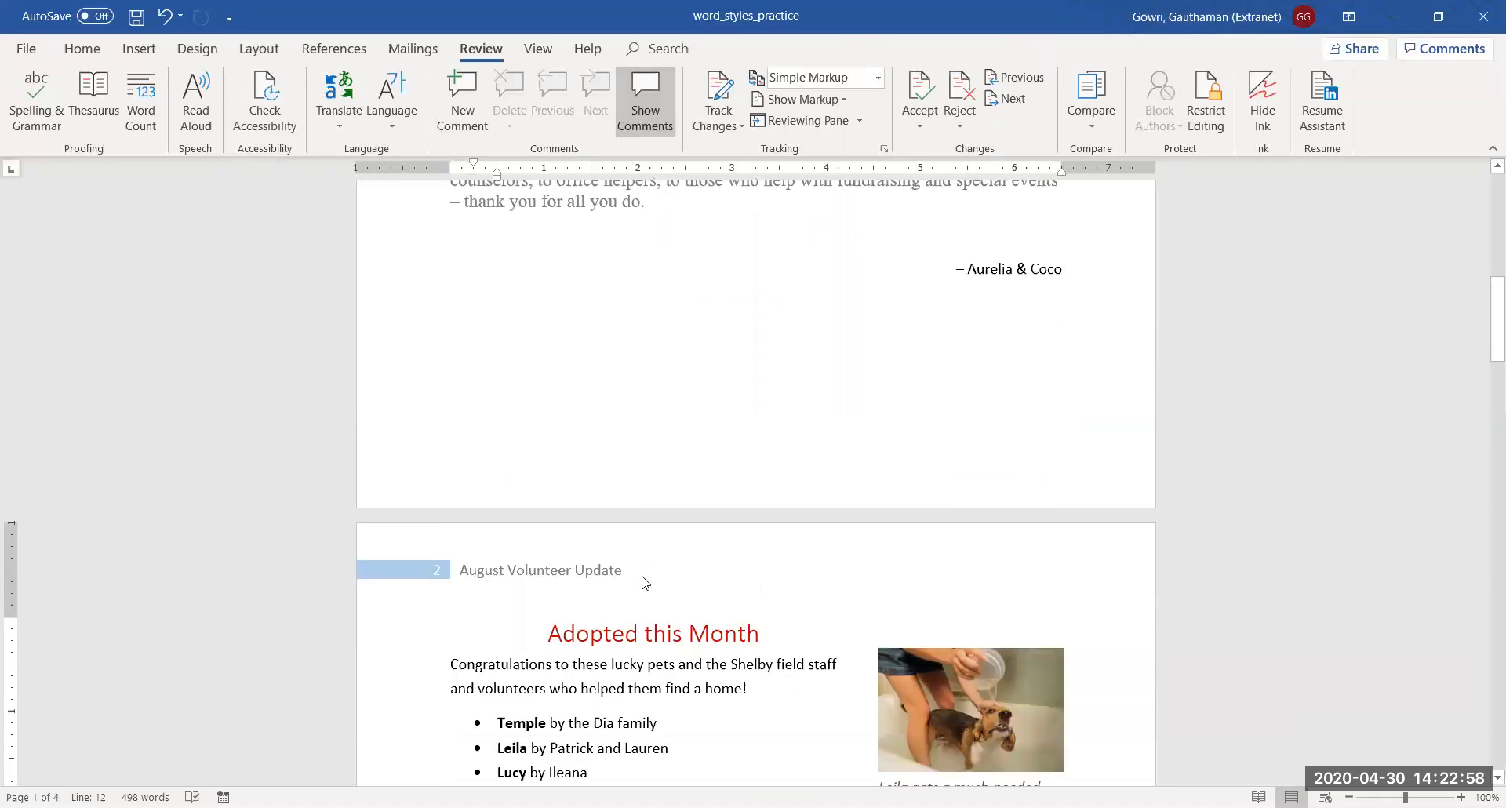
scroll(643, 579, "down", 12)
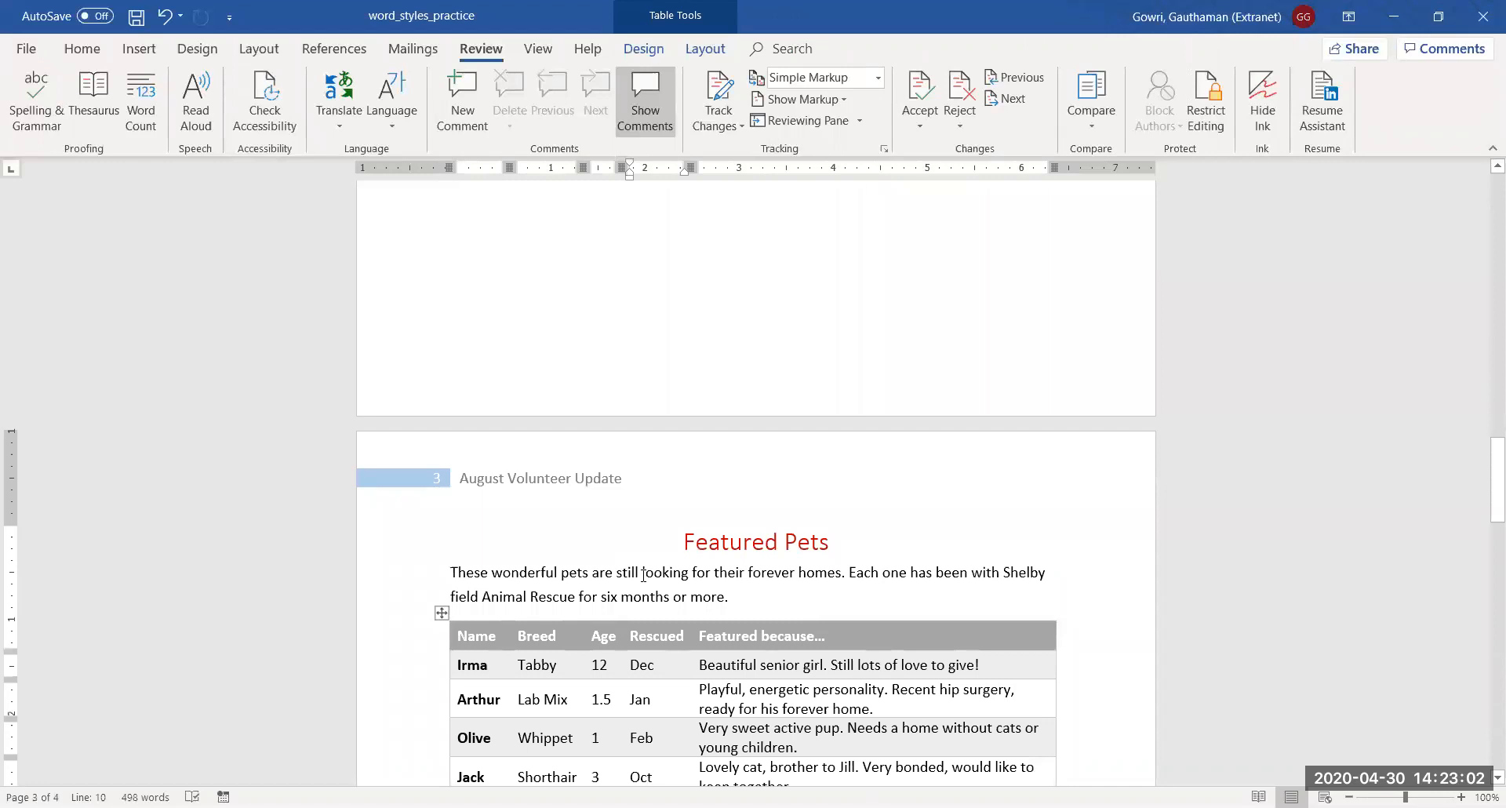
key("Down")
key("Down")
key("Down")
key("Down")
key("Down")
key("Down")
key("Down")
key("Down")
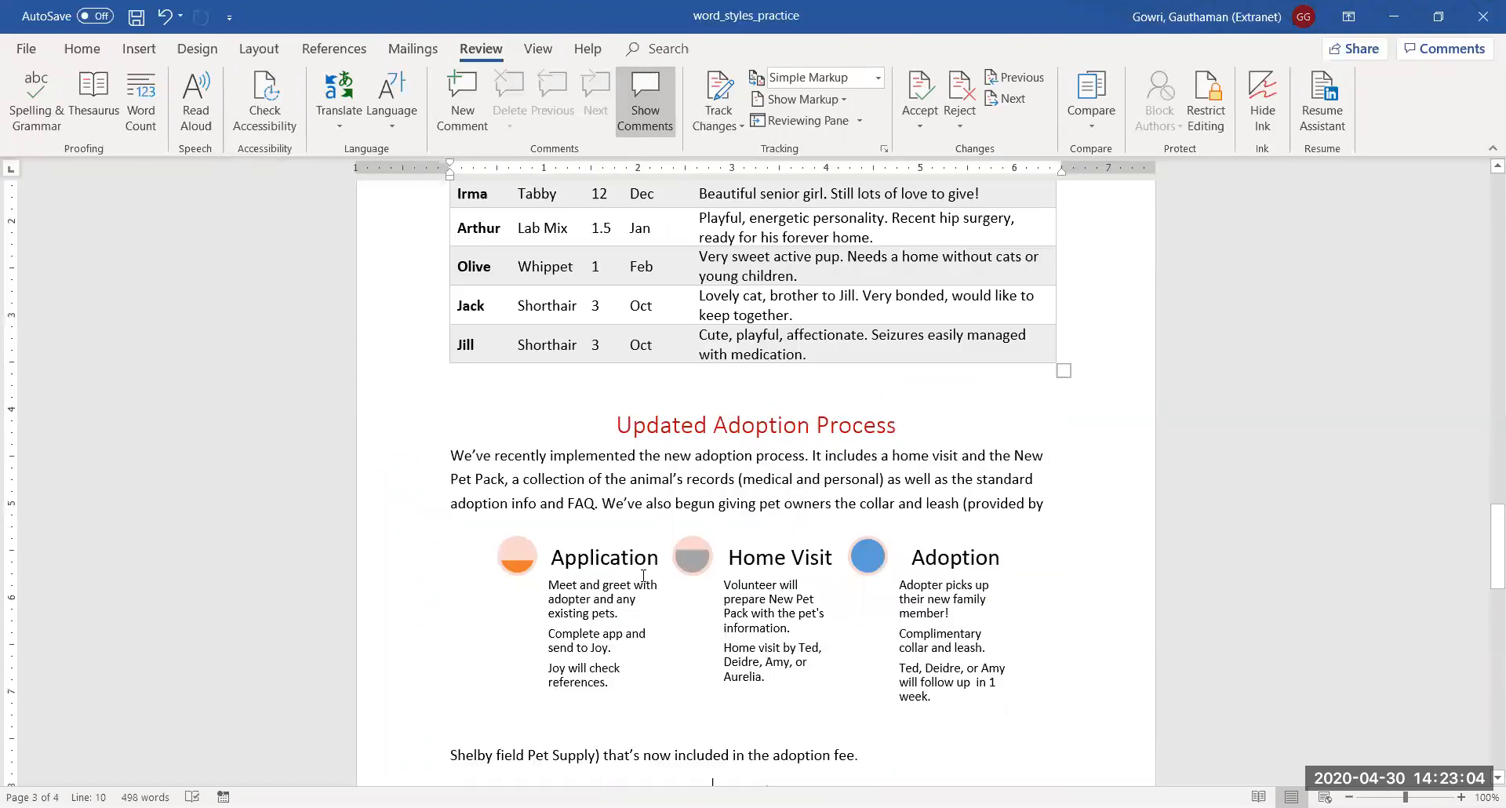